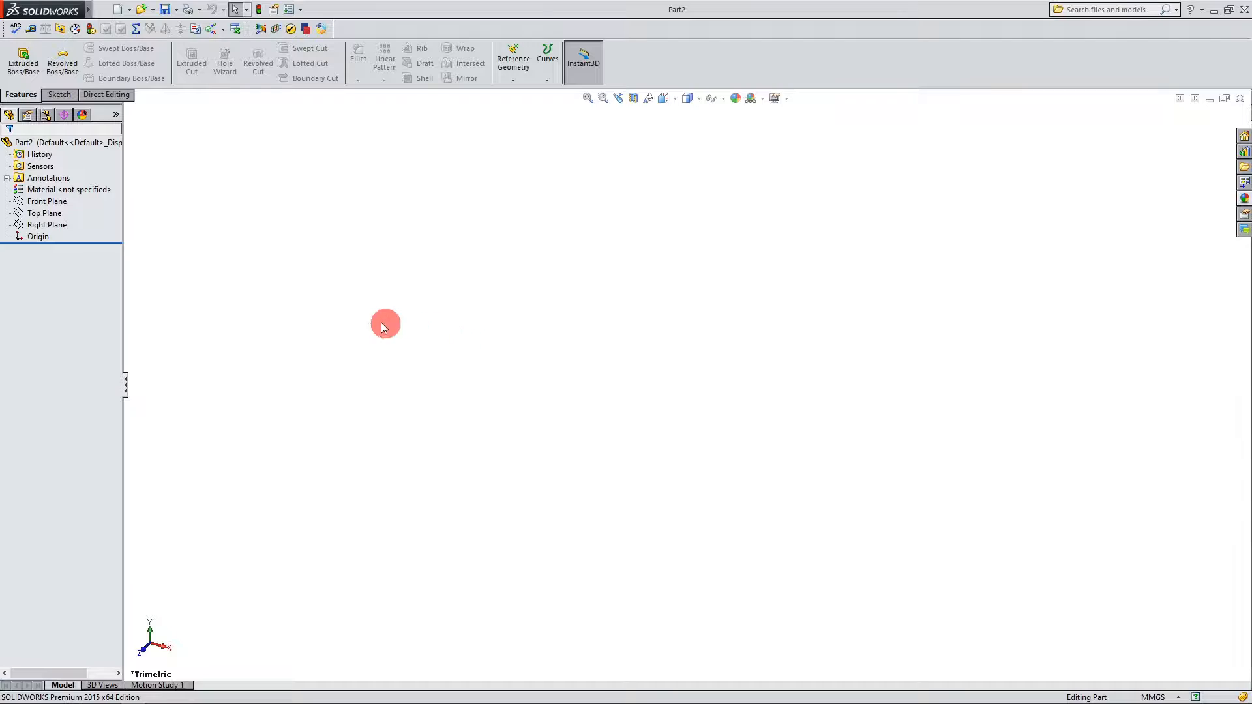
Step: Start a new sketch on the Right Plane
left_click(62, 226)
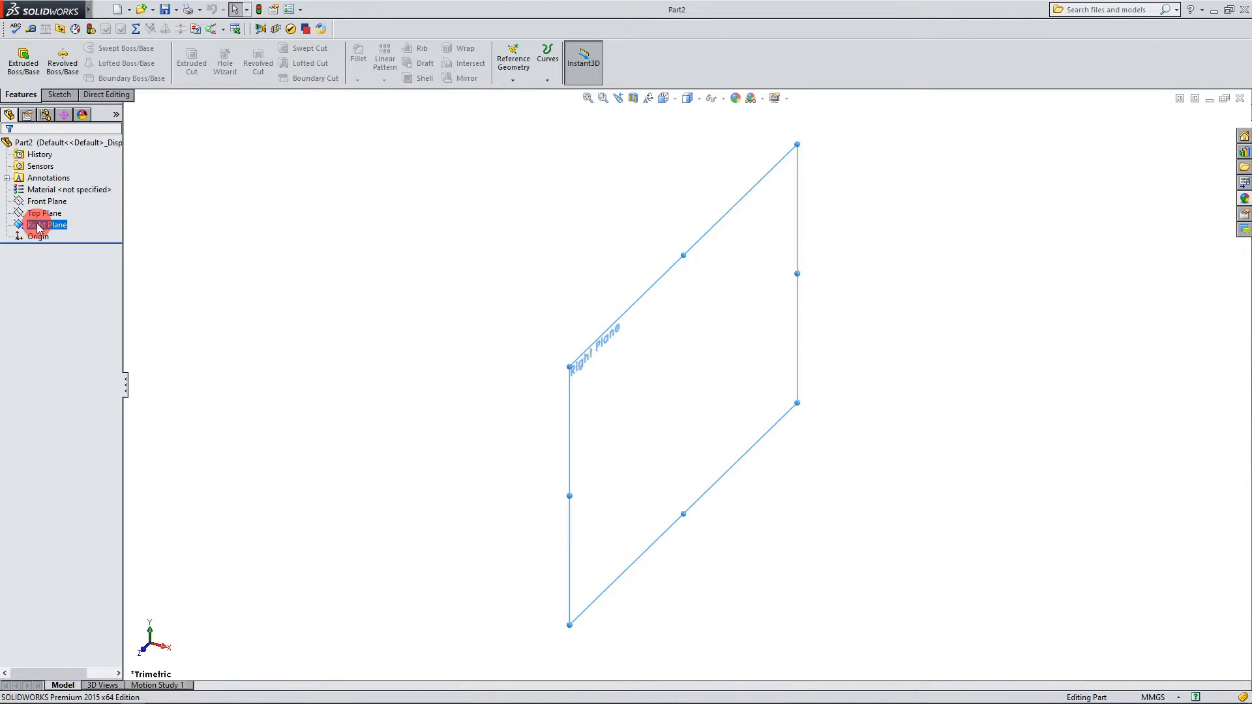
left_click(62, 95)
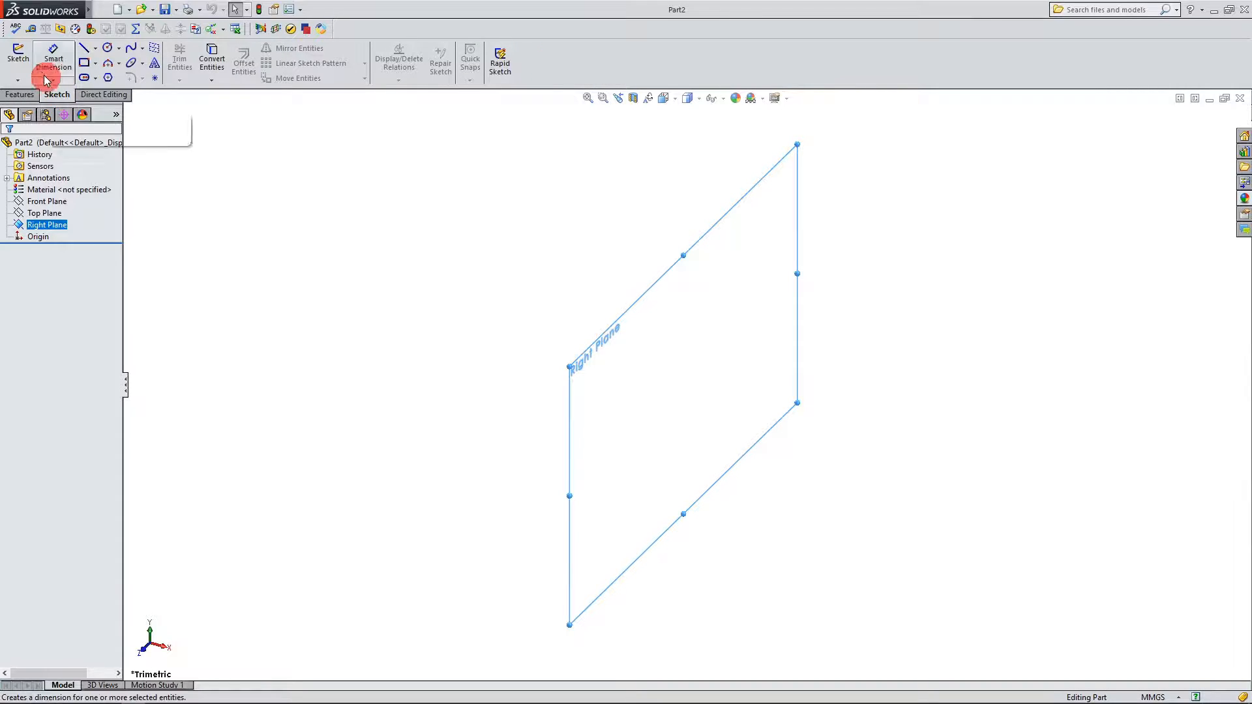
left_click(20, 57)
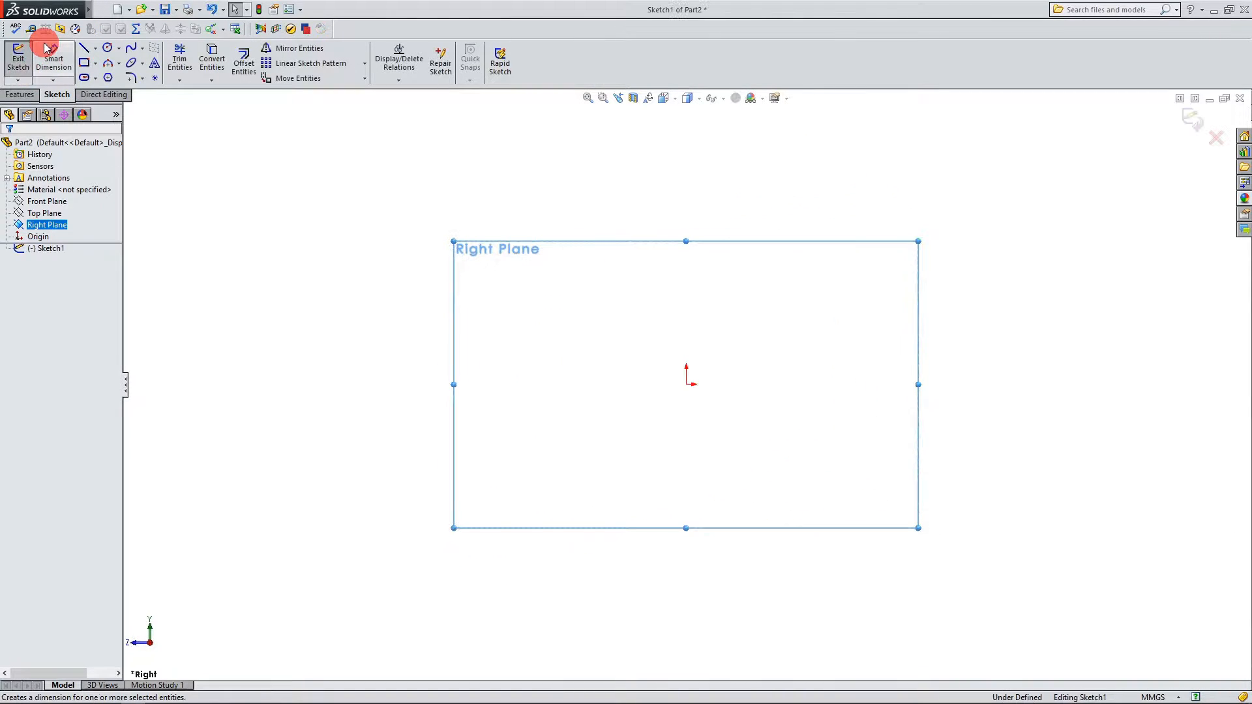
Step: Sketch a vertical construction centerline about 149 mm long, starting at the origin and running upward
left_click(95, 51)
left_click(96, 51)
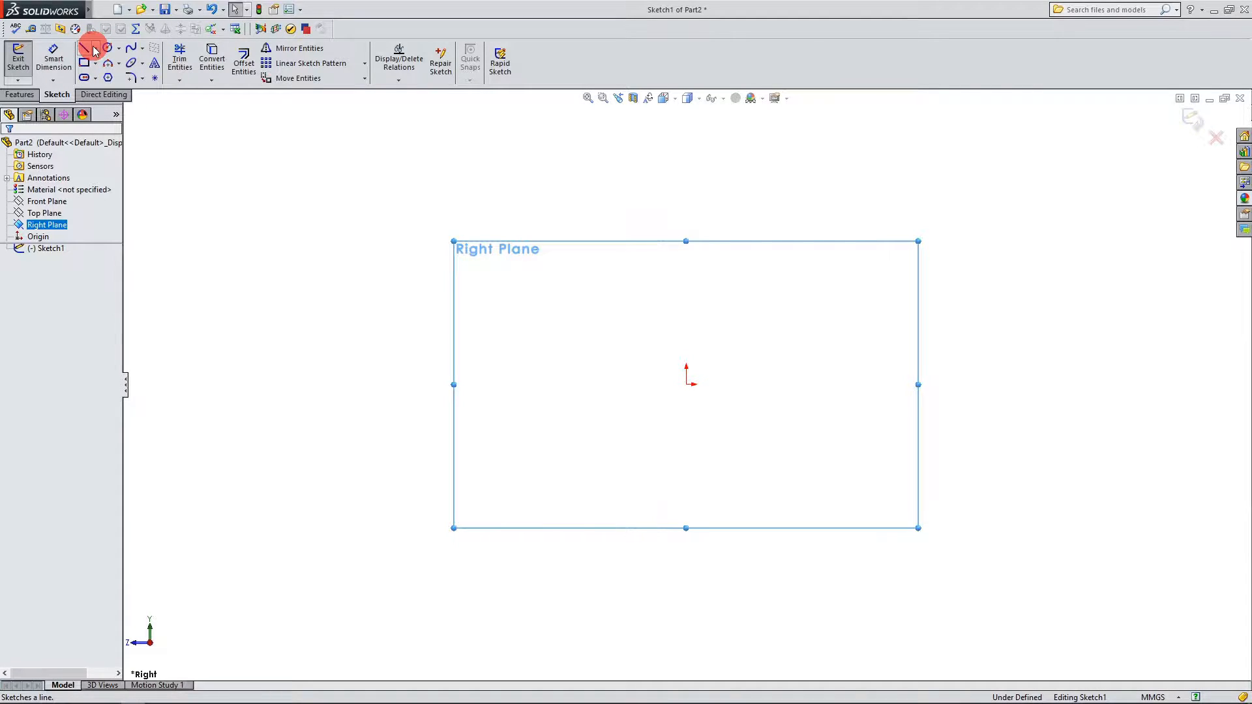
left_click(94, 51)
left_click(95, 79)
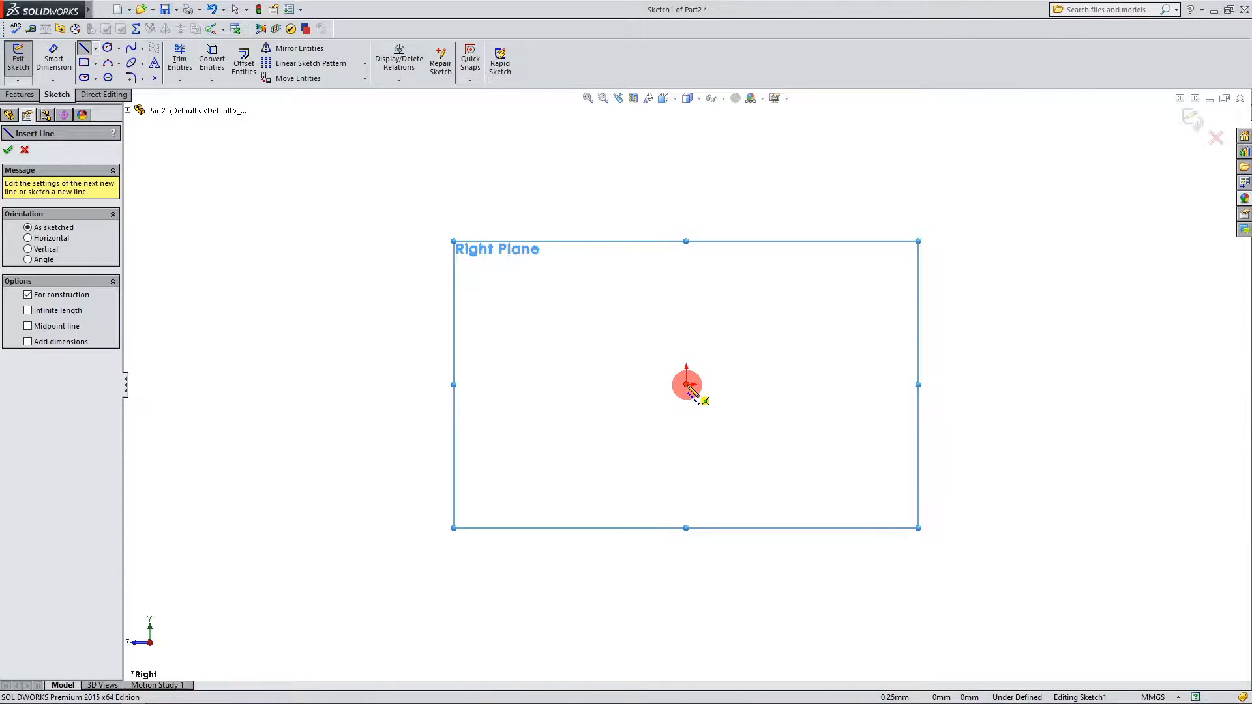
left_click(685, 385)
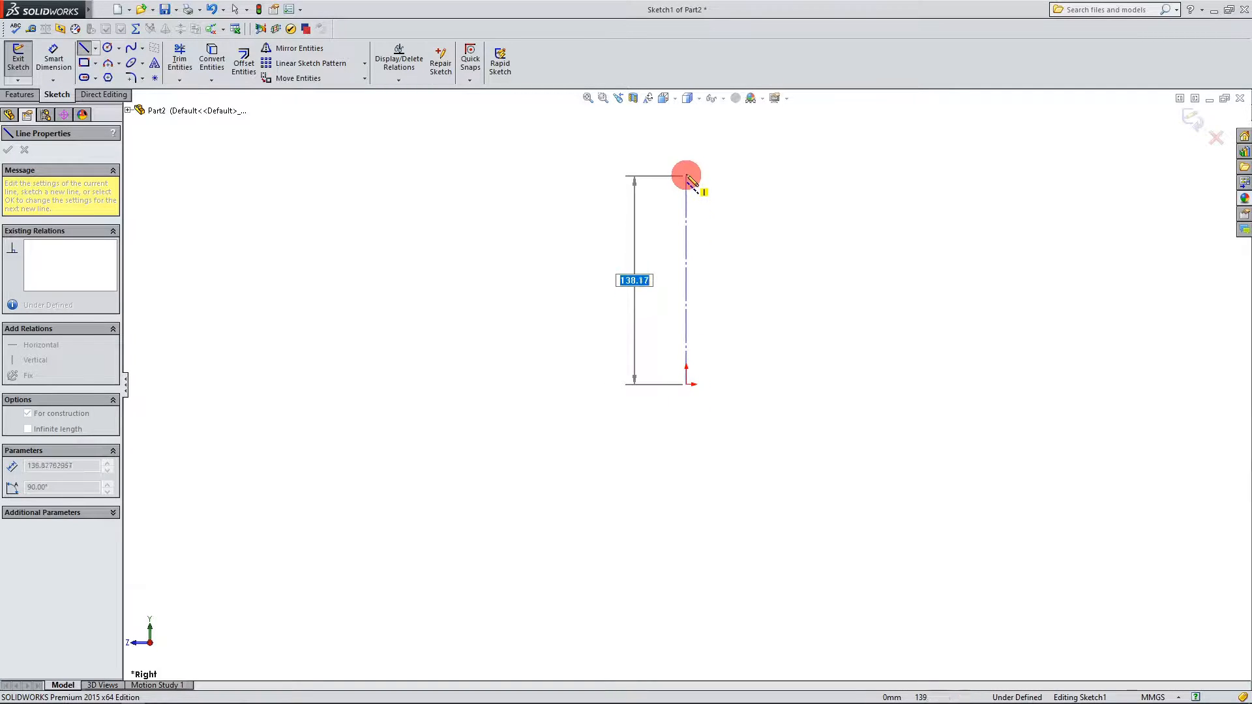
left_click(686, 159)
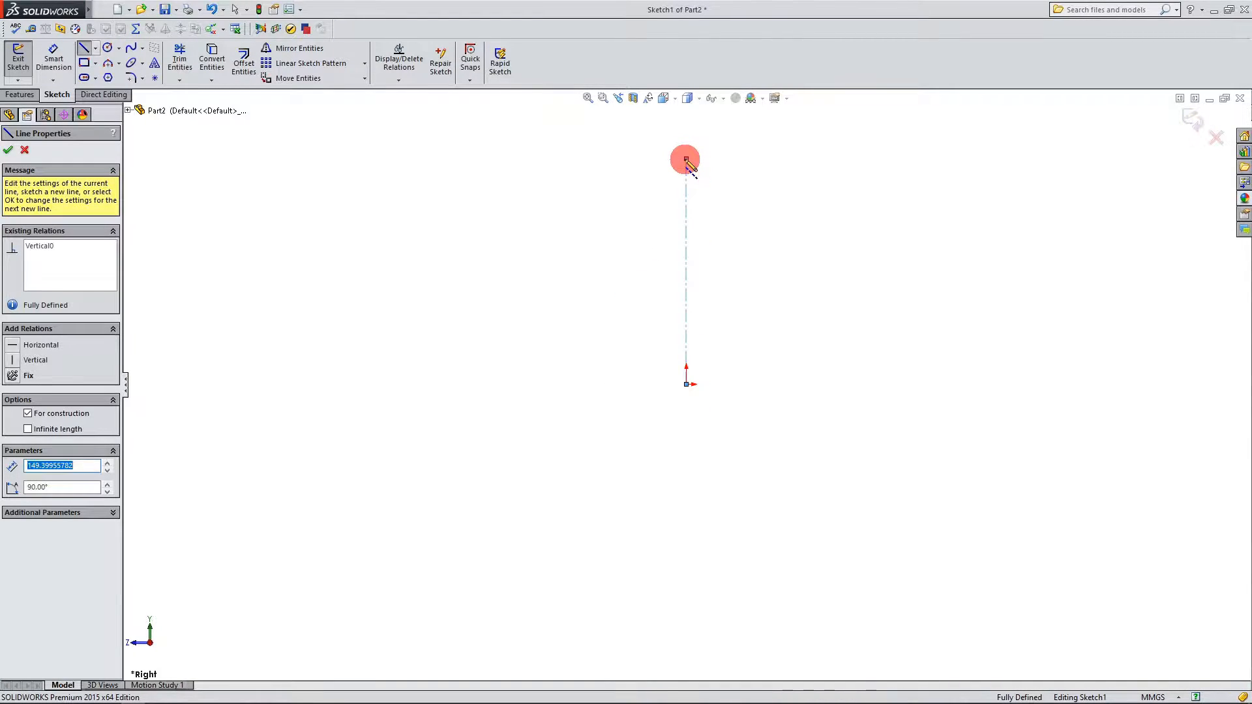
key("Escape")
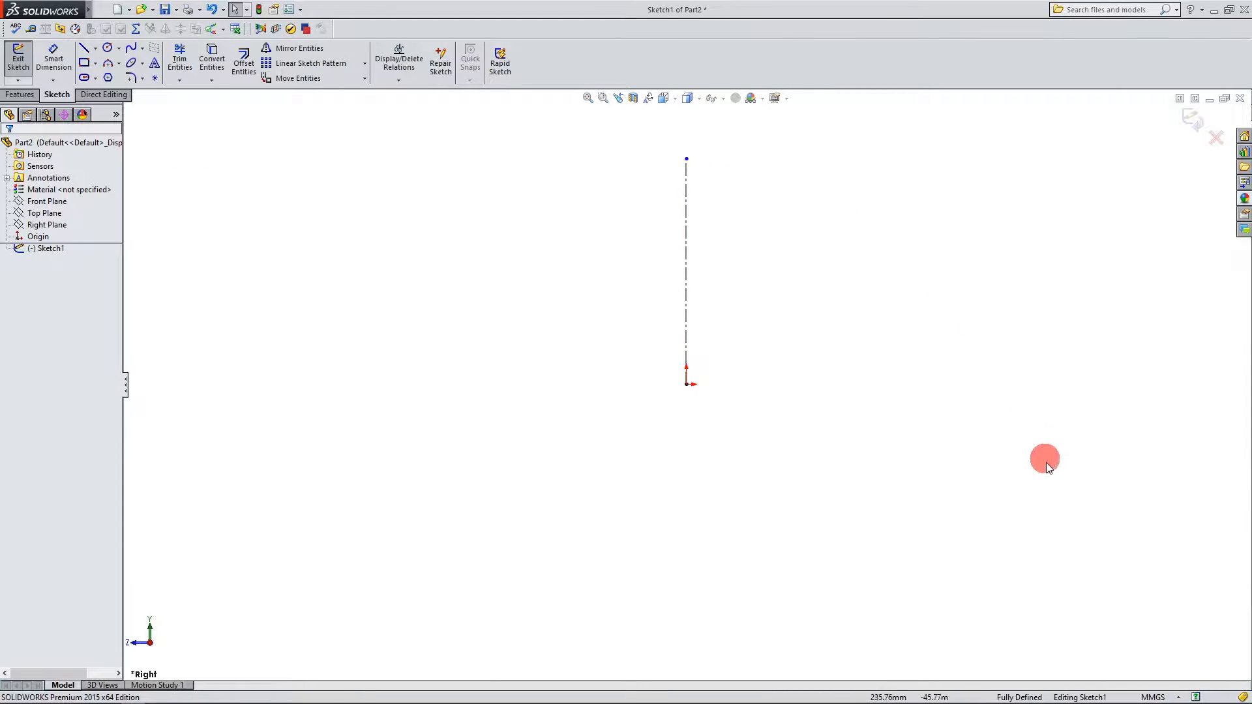
Step: Switch the document units to IPS (inch, pound, second) and reopen the centerline sketch for editing
left_click(1174, 695)
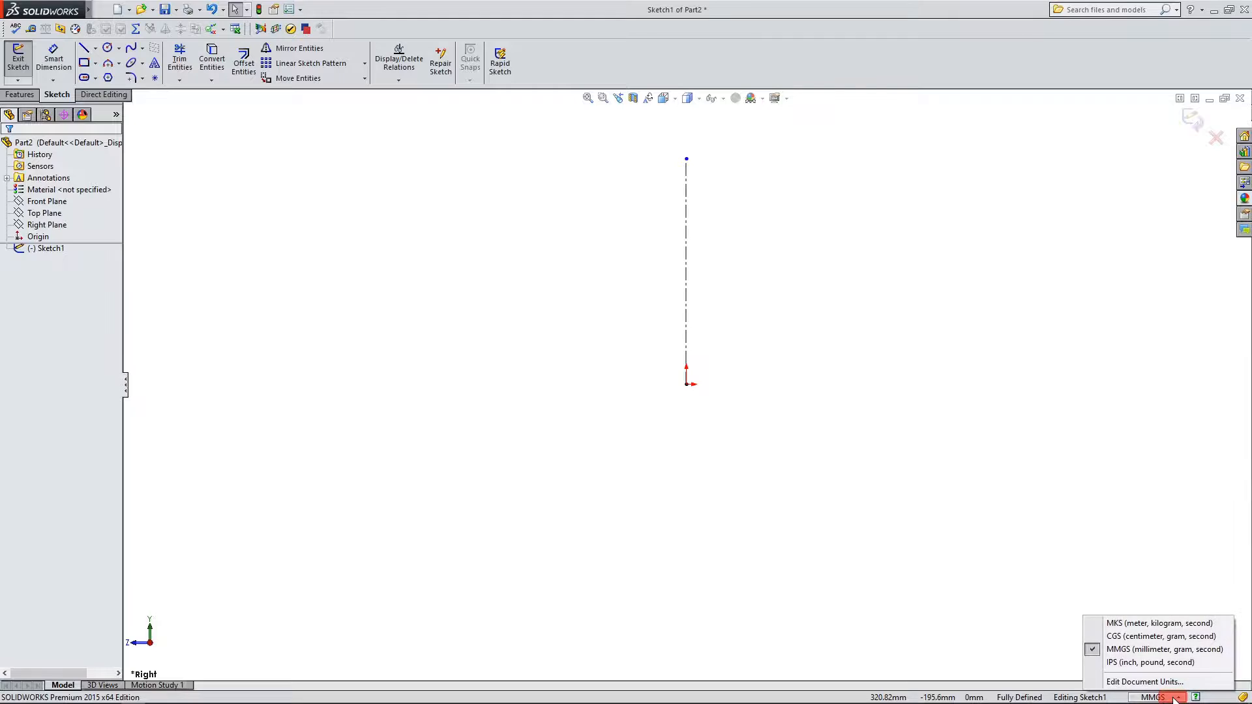
left_click(1166, 662)
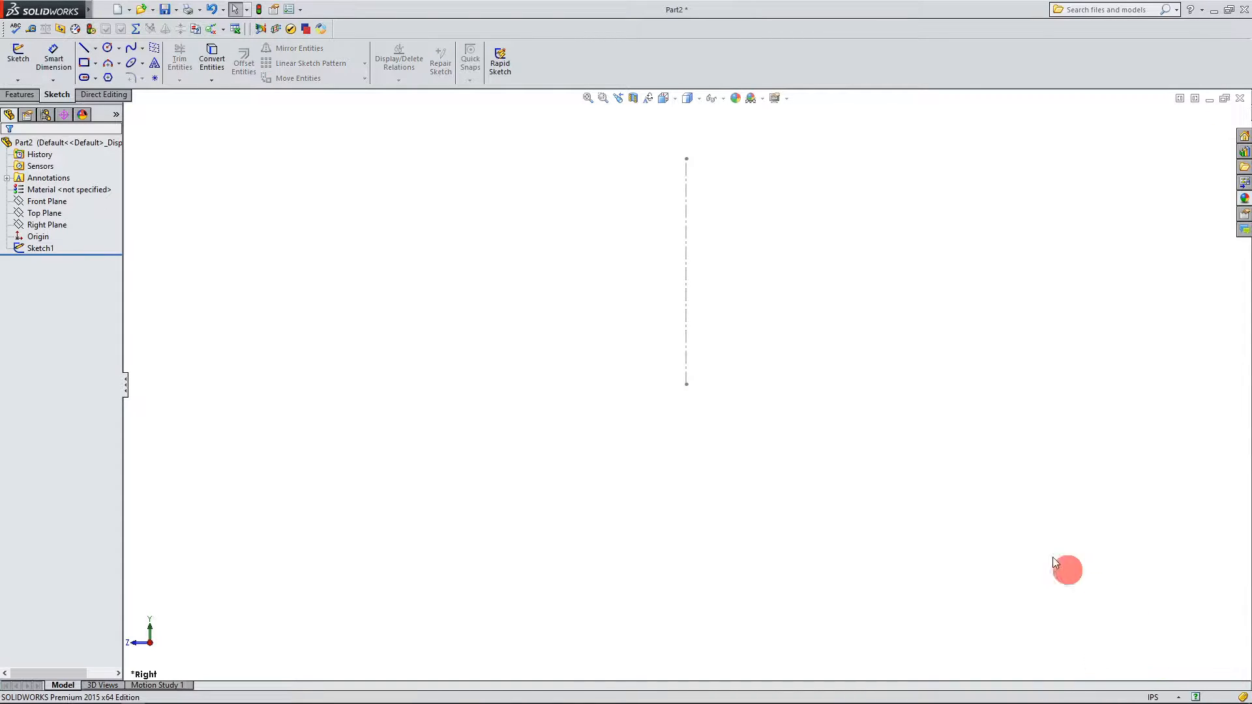
left_click(686, 268)
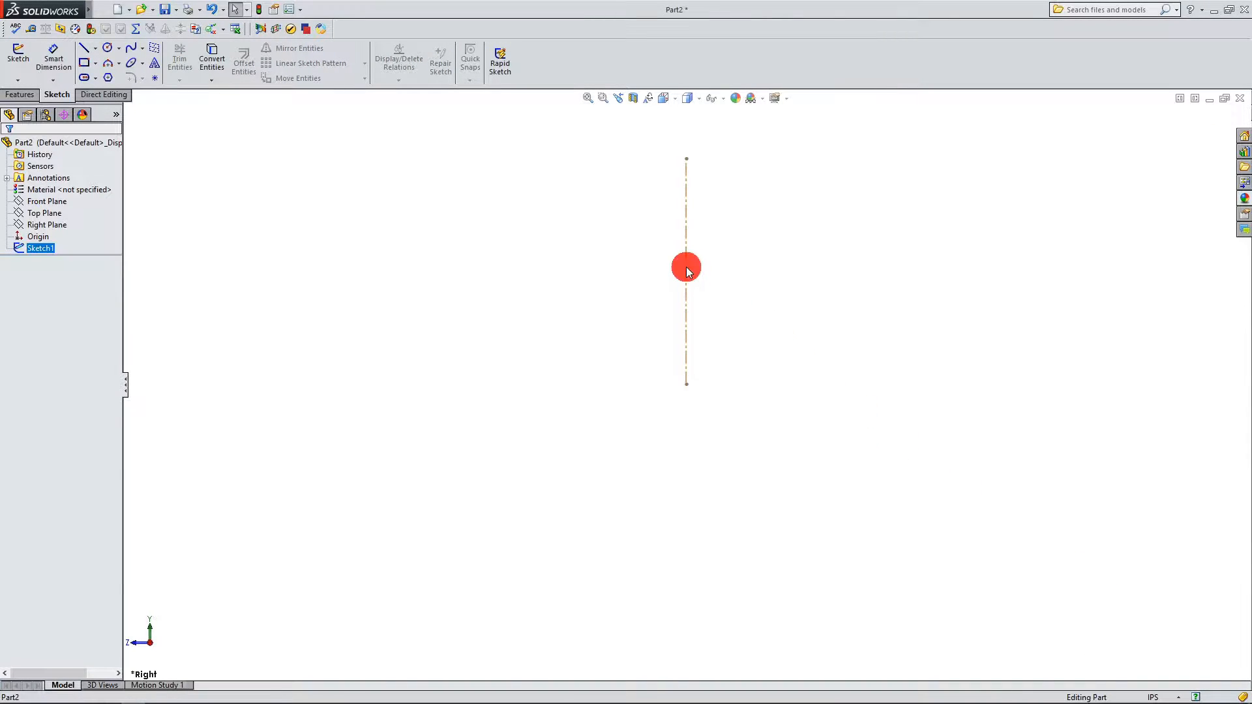
left_click(724, 214)
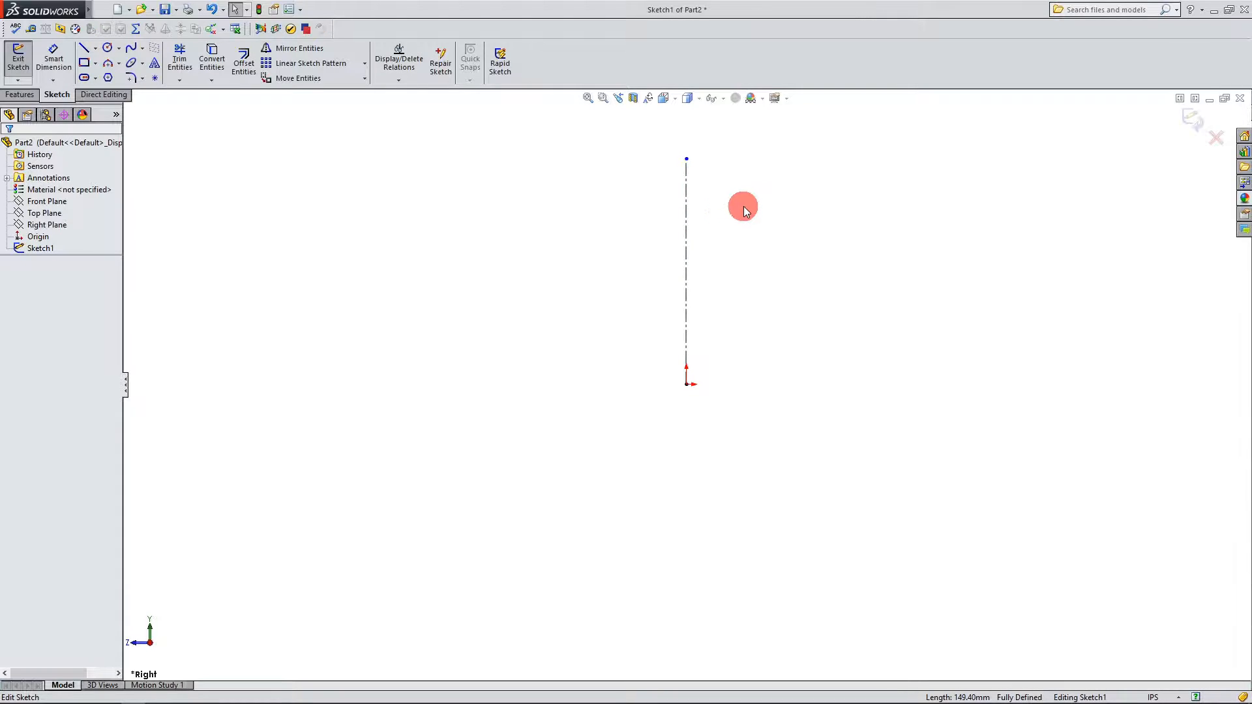
Step: Dimension the vertical centerline's length with Smart Dimension and set it to 16 in
left_click(54, 59)
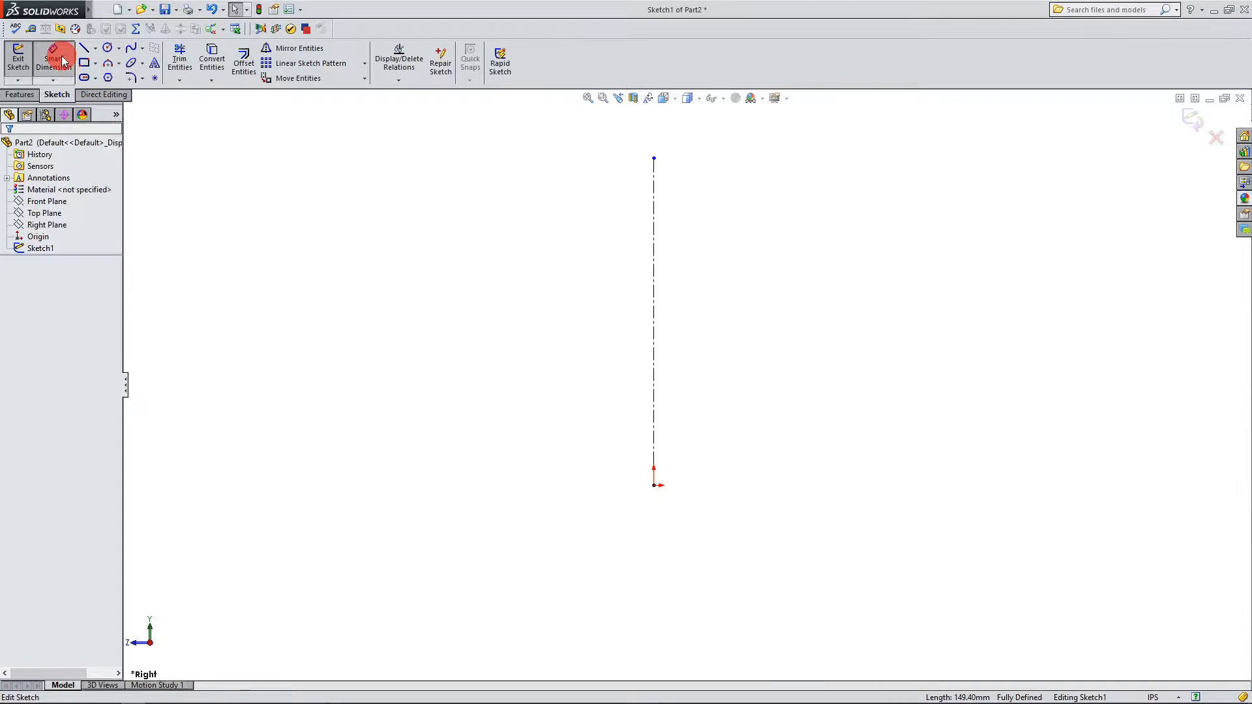
left_click(654, 258)
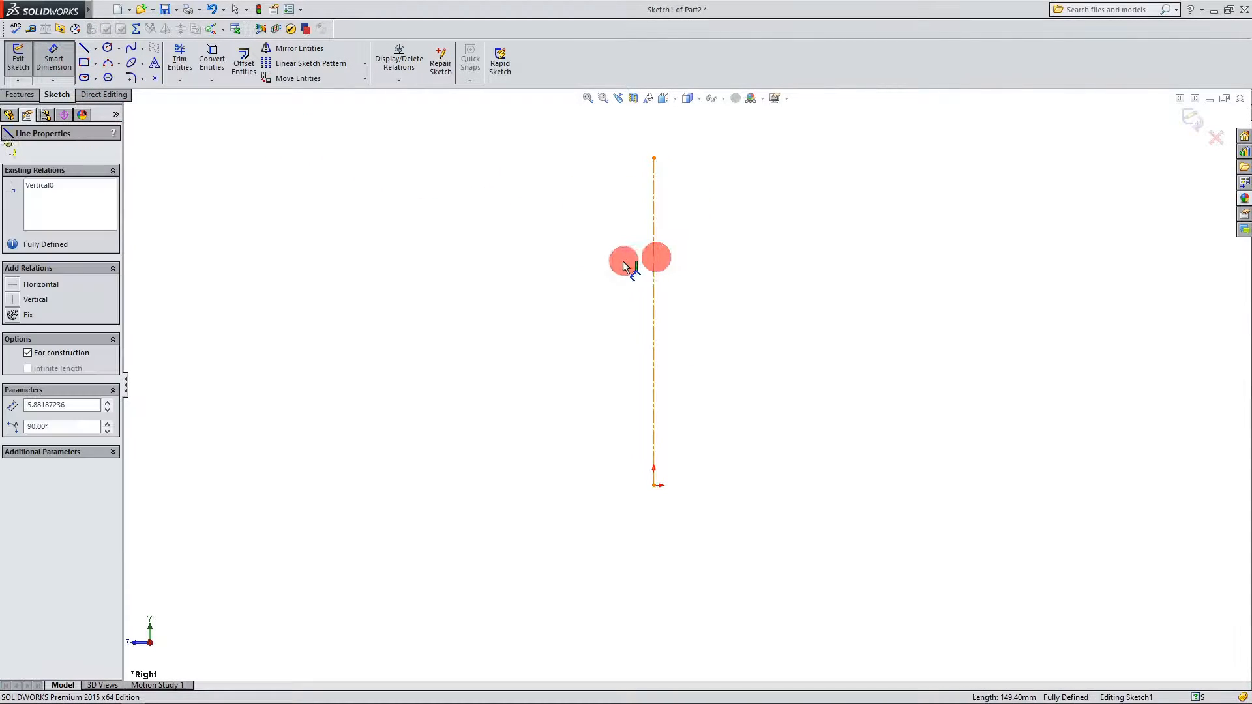
left_click(601, 261)
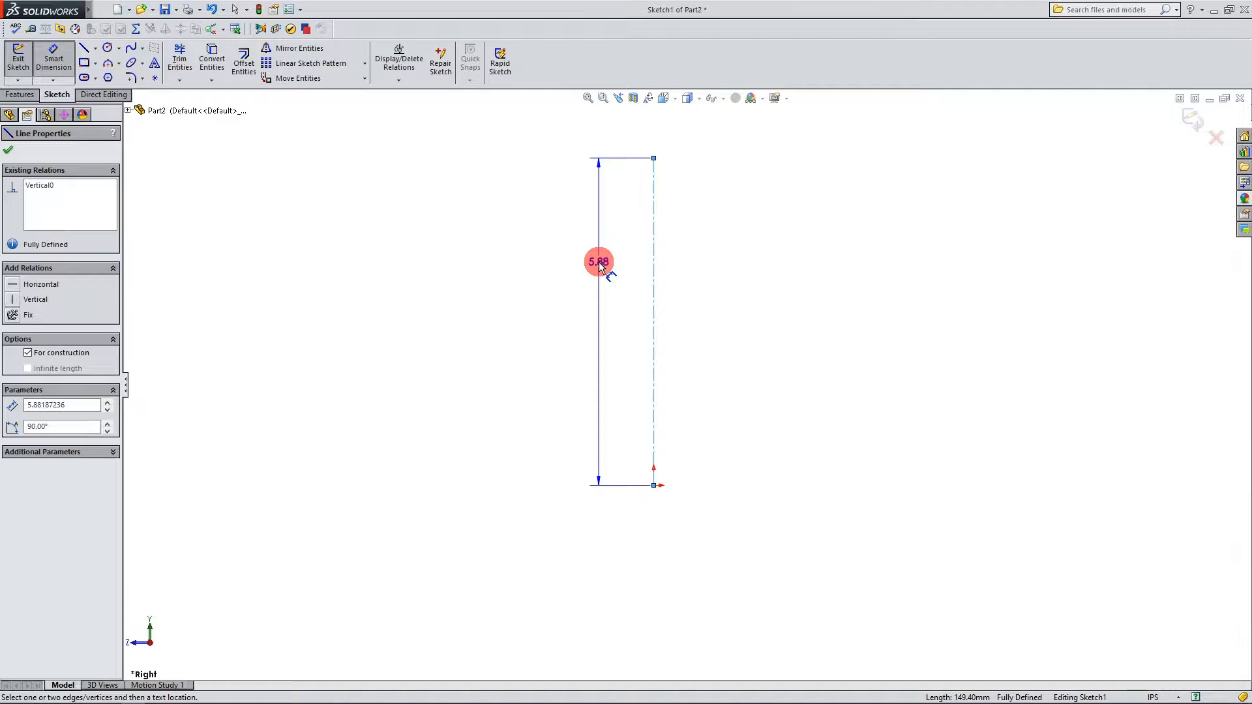
left_click(575, 262)
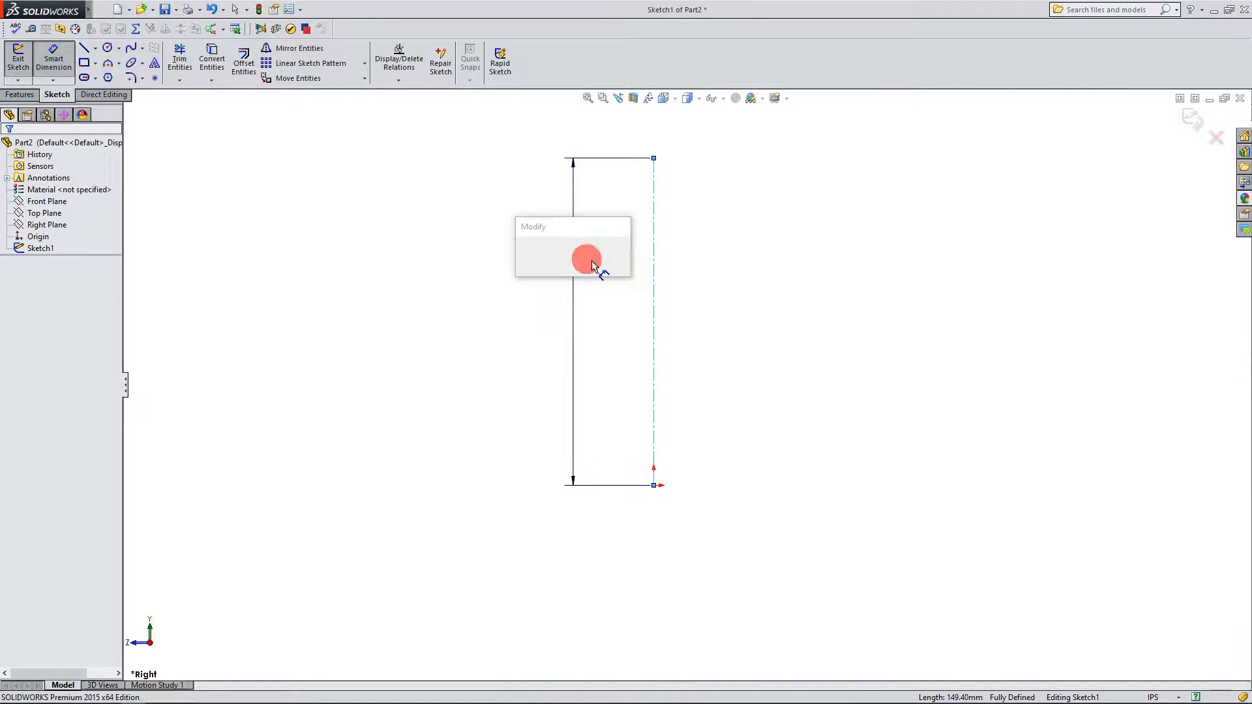
type("16")
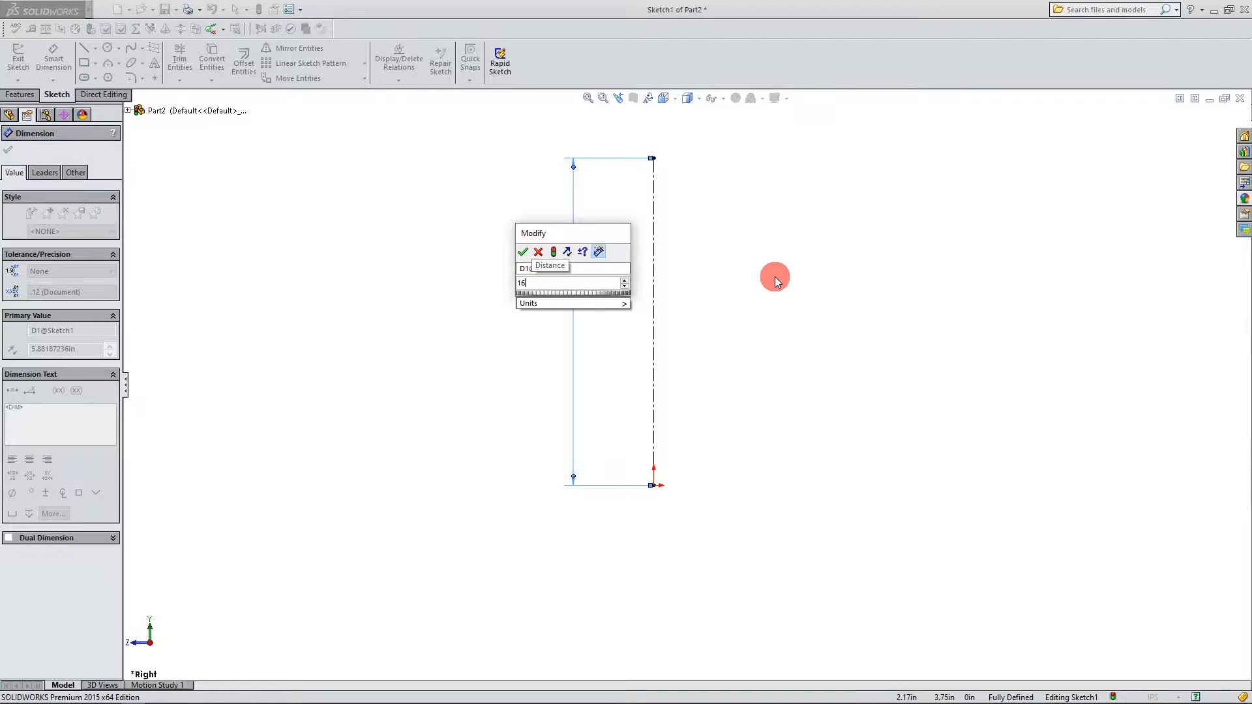
key("Return")
scroll(580, 405, "up", 3)
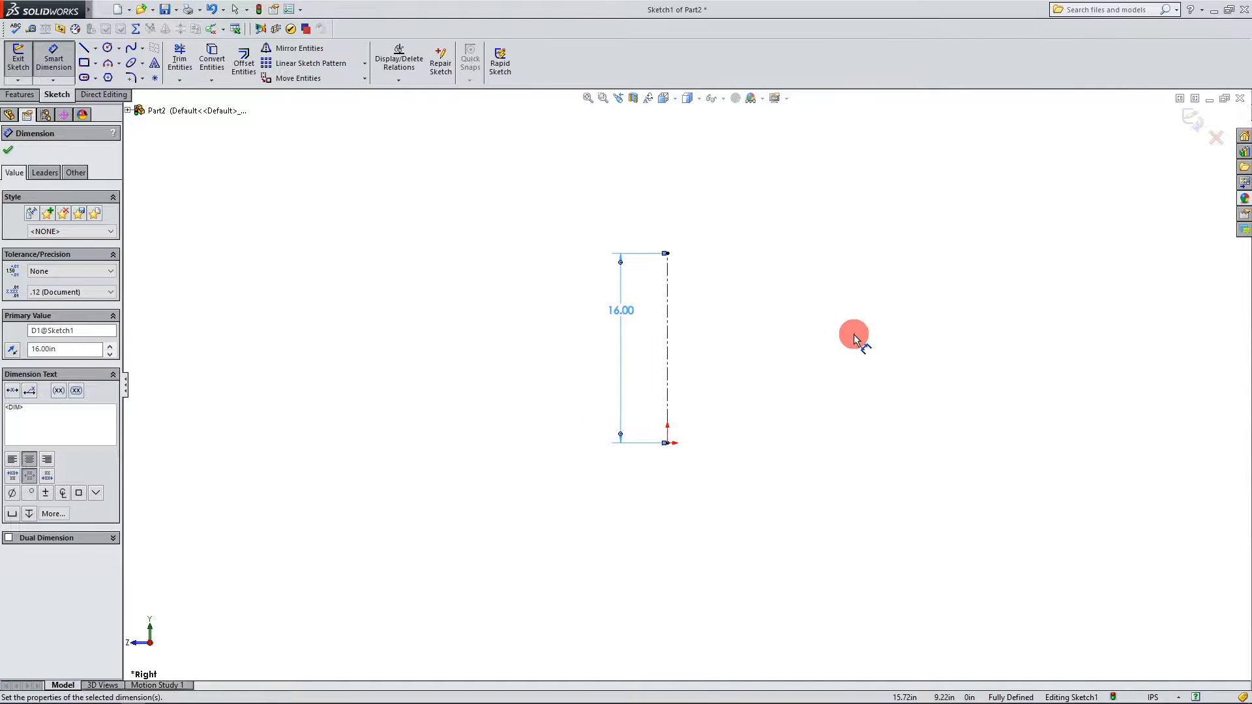
scroll(859, 339, "down", 1)
key("Escape")
scroll(662, 428, "down", 1)
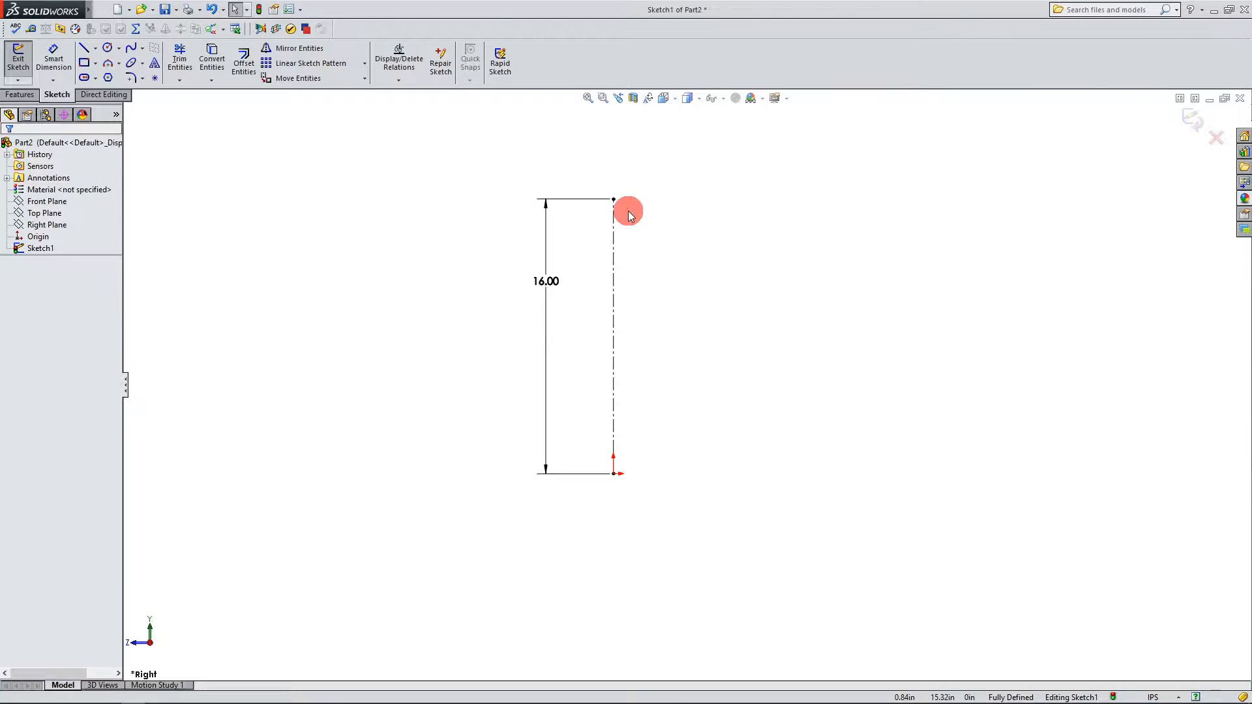
left_click(546, 284)
double_click(546, 284)
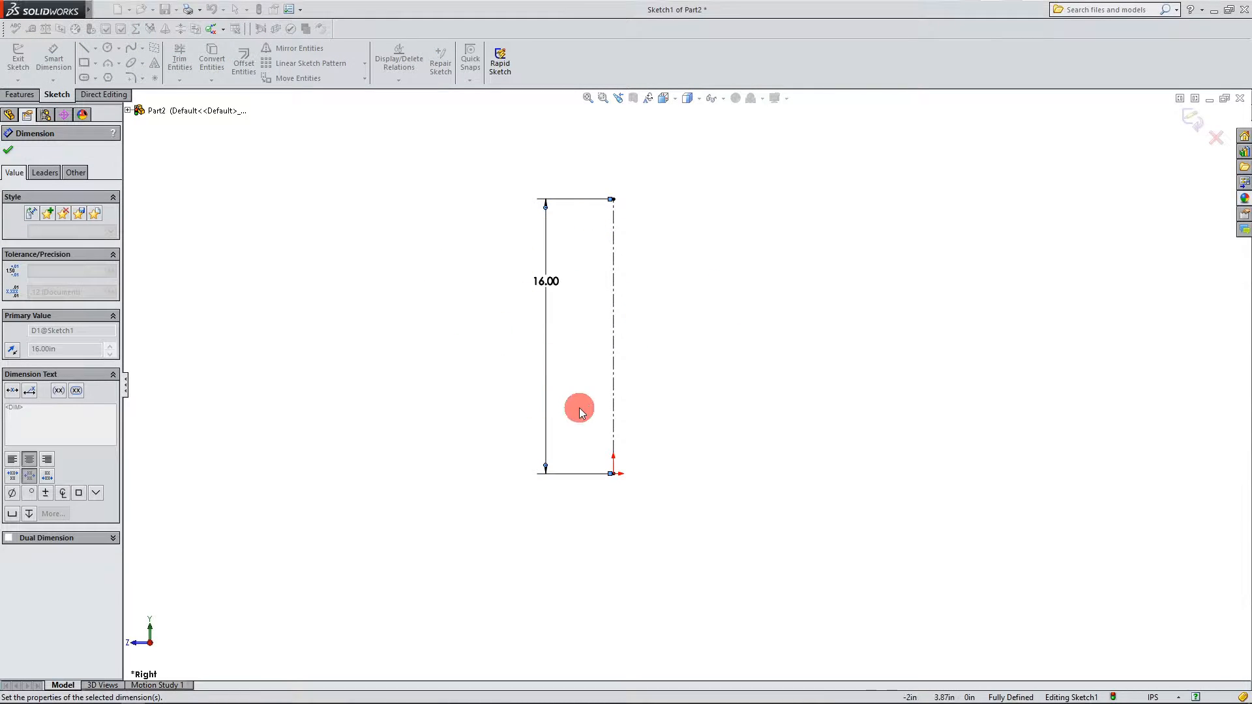
left_click(7, 149)
Step: Sketch a horizontal solid line about 5.1 in long from the origin, extending to the right of the centerline
scroll(730, 328, "down", 2)
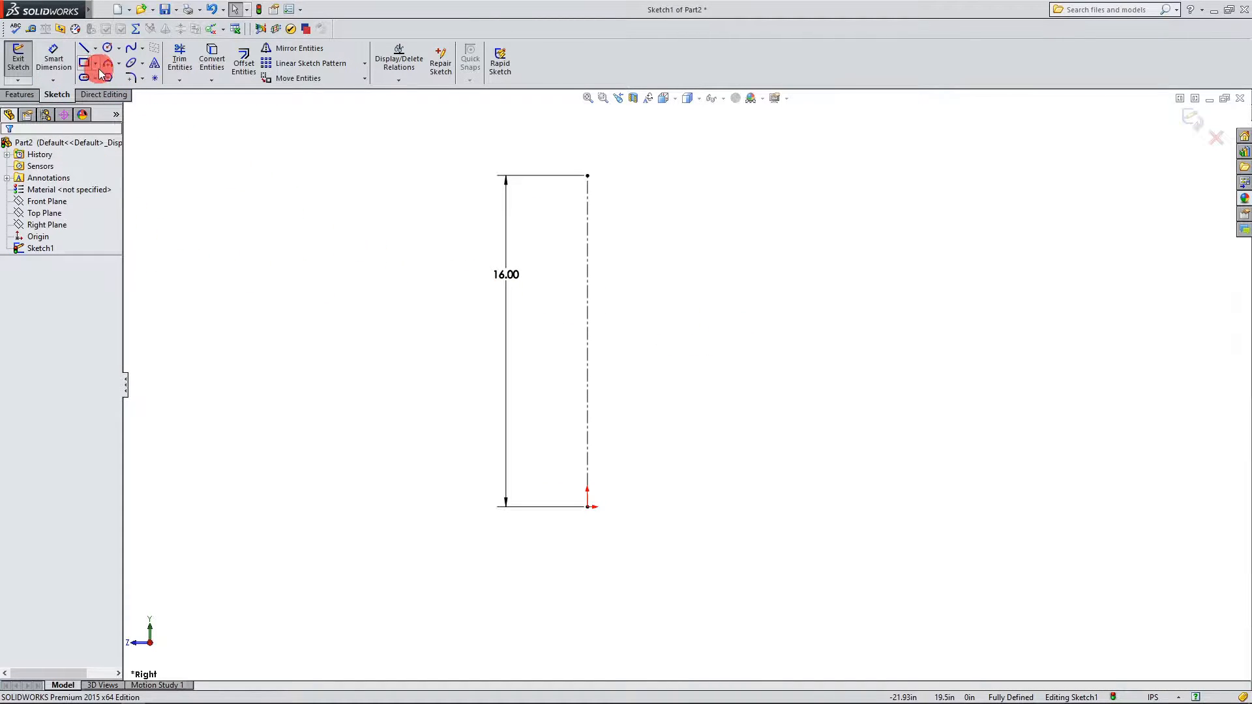
left_click(85, 50)
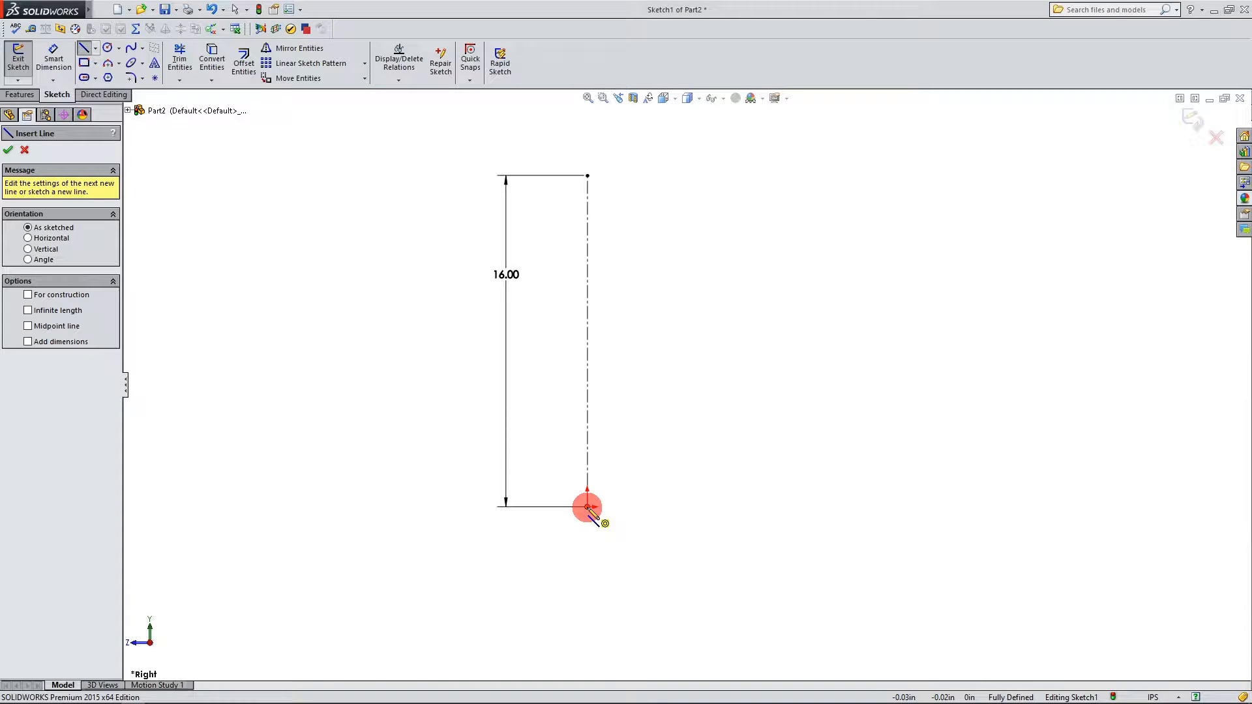
left_click_drag(588, 507, 693, 506)
key("Escape")
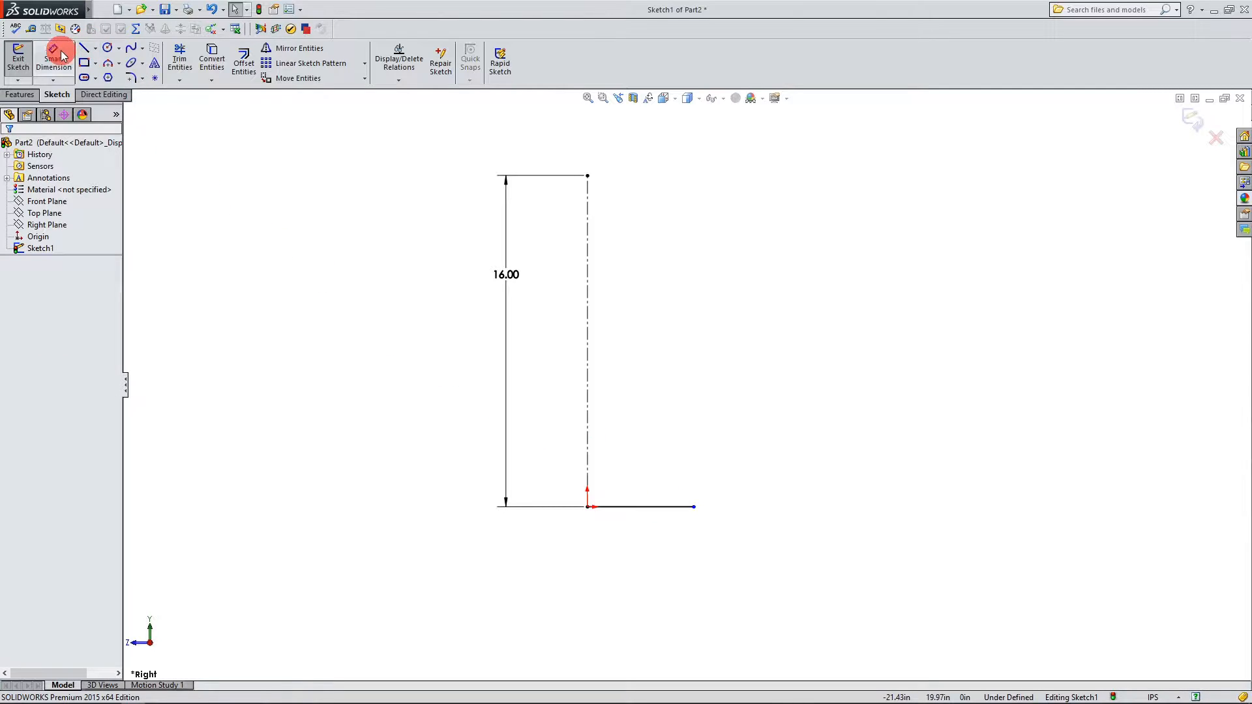
Step: Dimension the horizontal base line's length and set it to 7/2 in
left_click(59, 53)
left_click(632, 507)
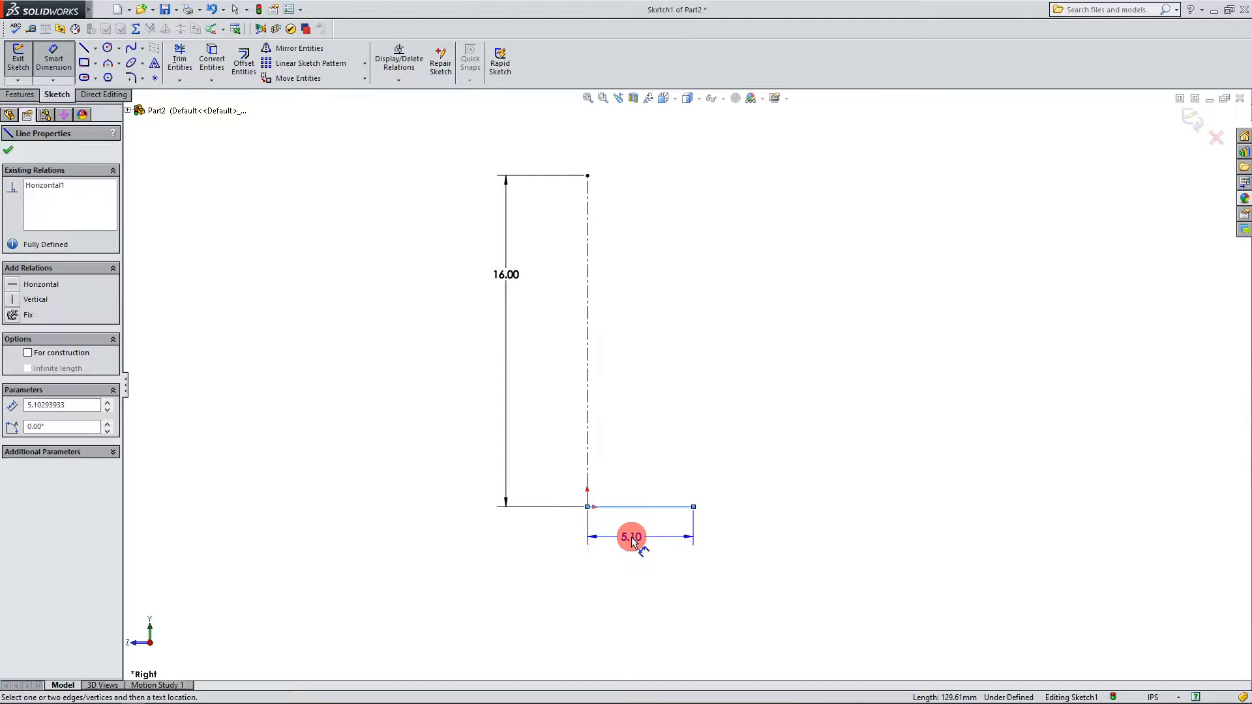
left_click(632, 534)
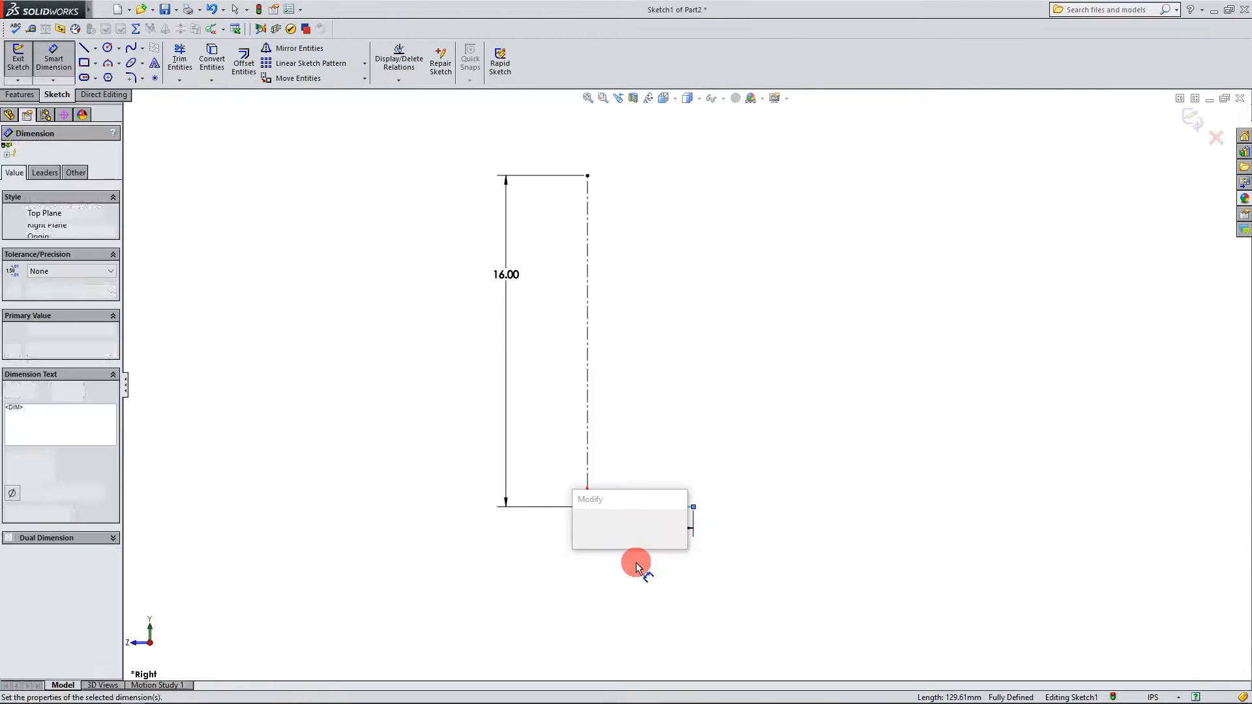
type("7/2")
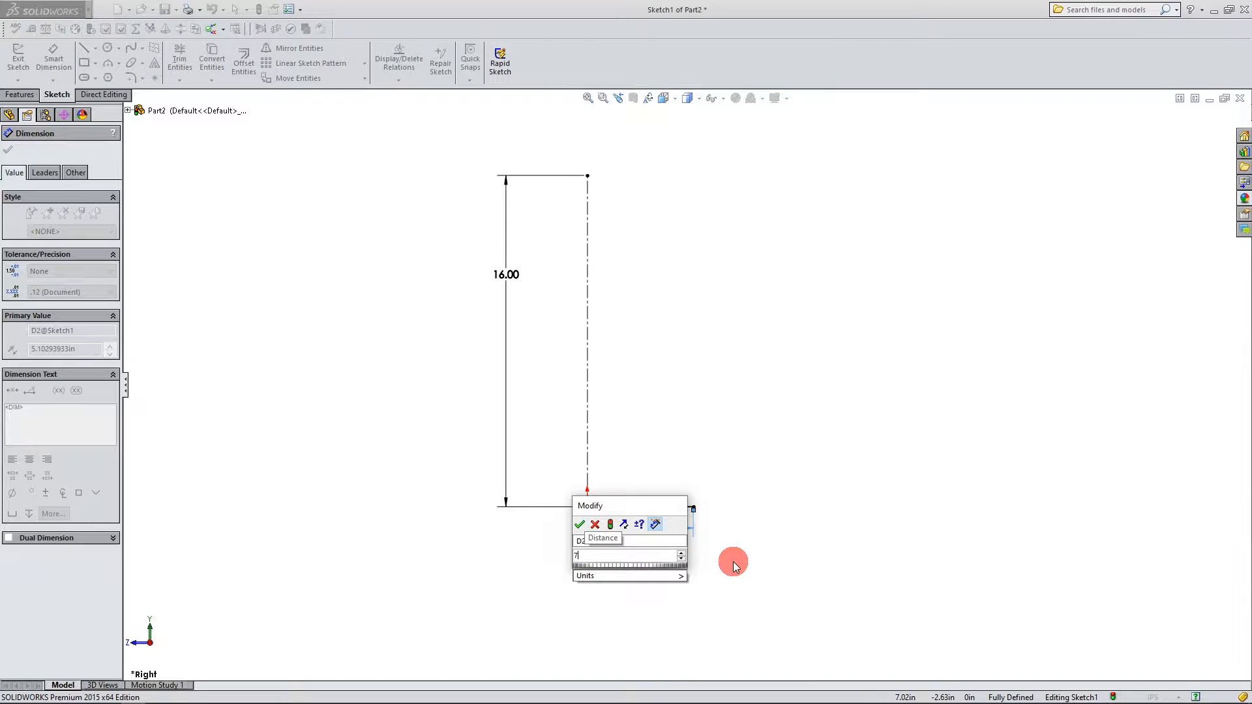
left_click(578, 524)
key("Escape")
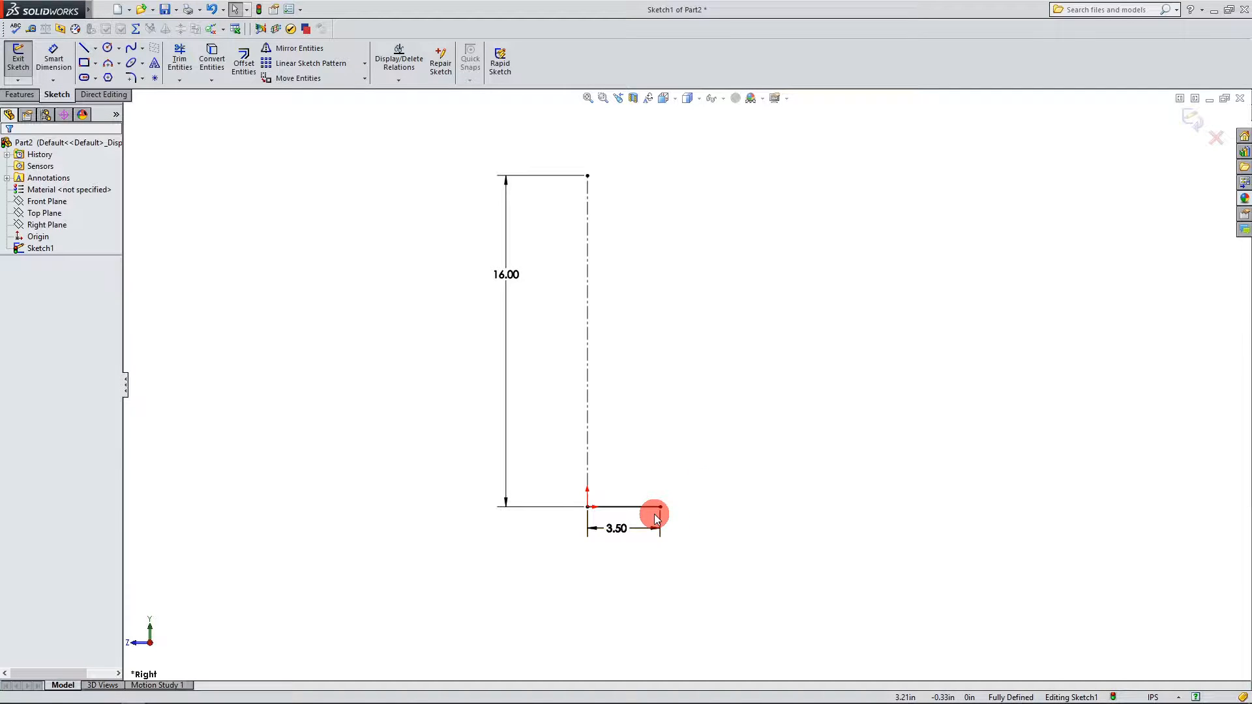
Step: Sketch a 12 in vertical line upward from the free end of the horizontal base line
scroll(655, 515, "up", 1)
scroll(722, 288, "down", 1)
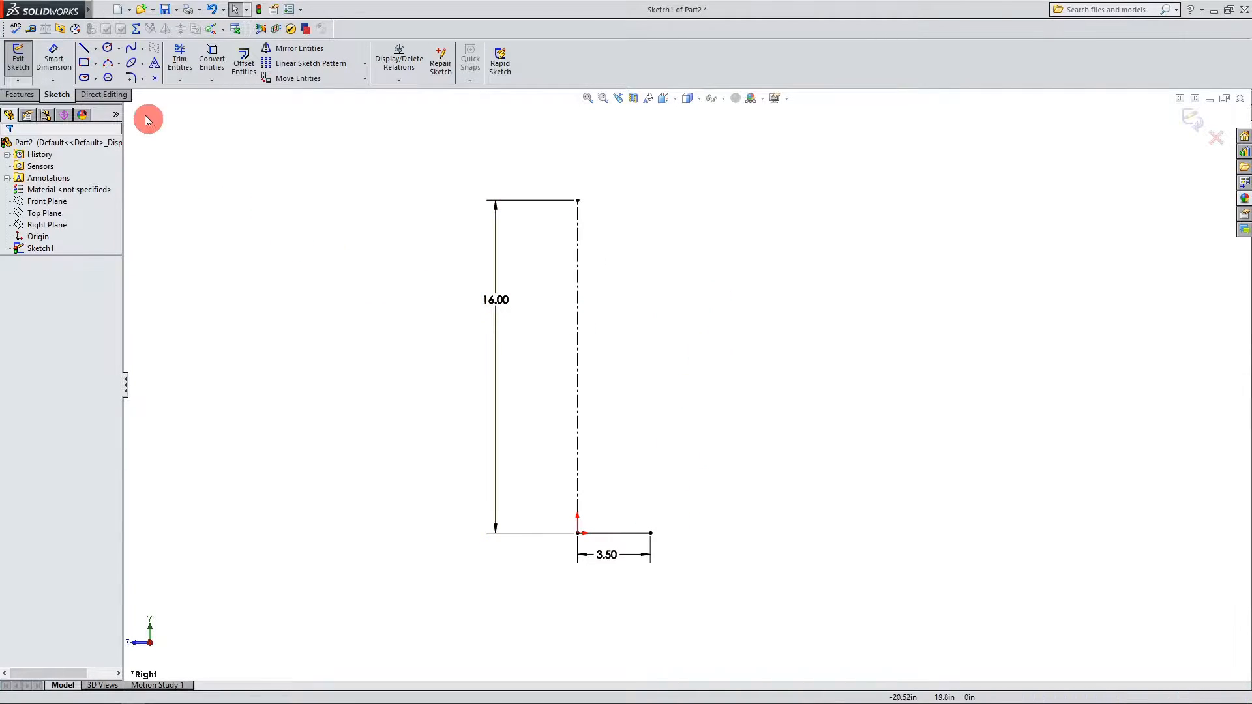
left_click(85, 49)
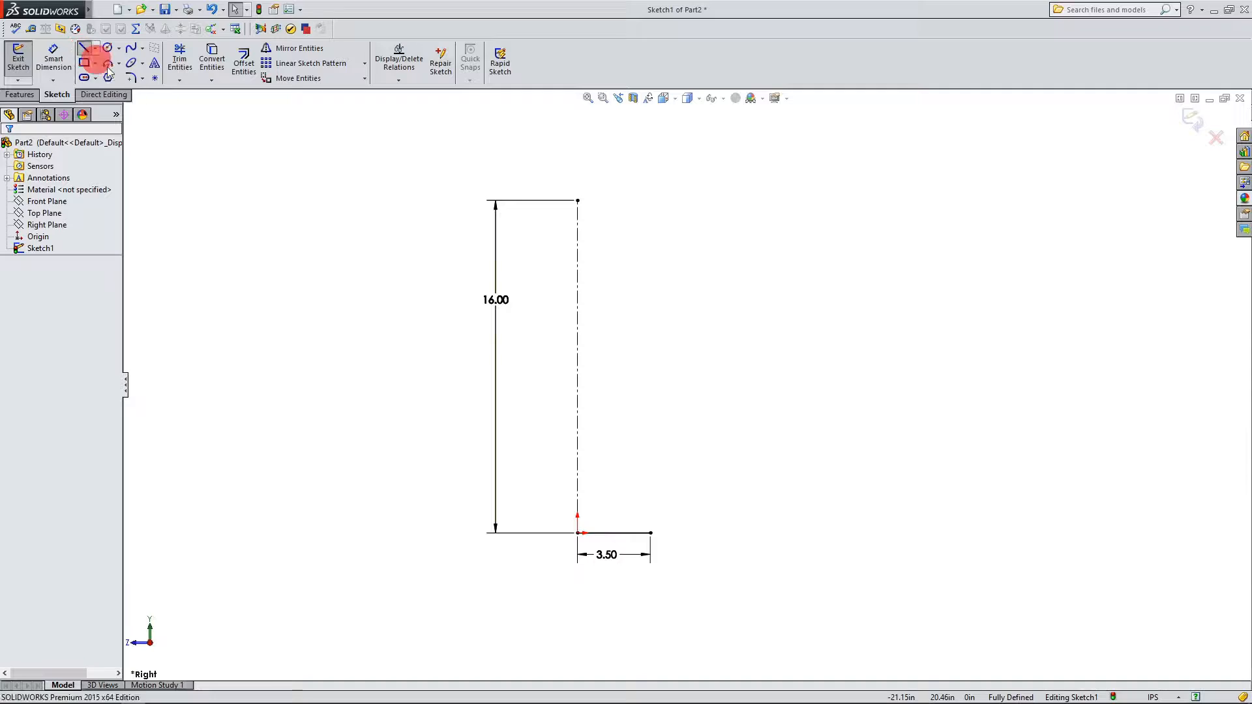
left_click(650, 533)
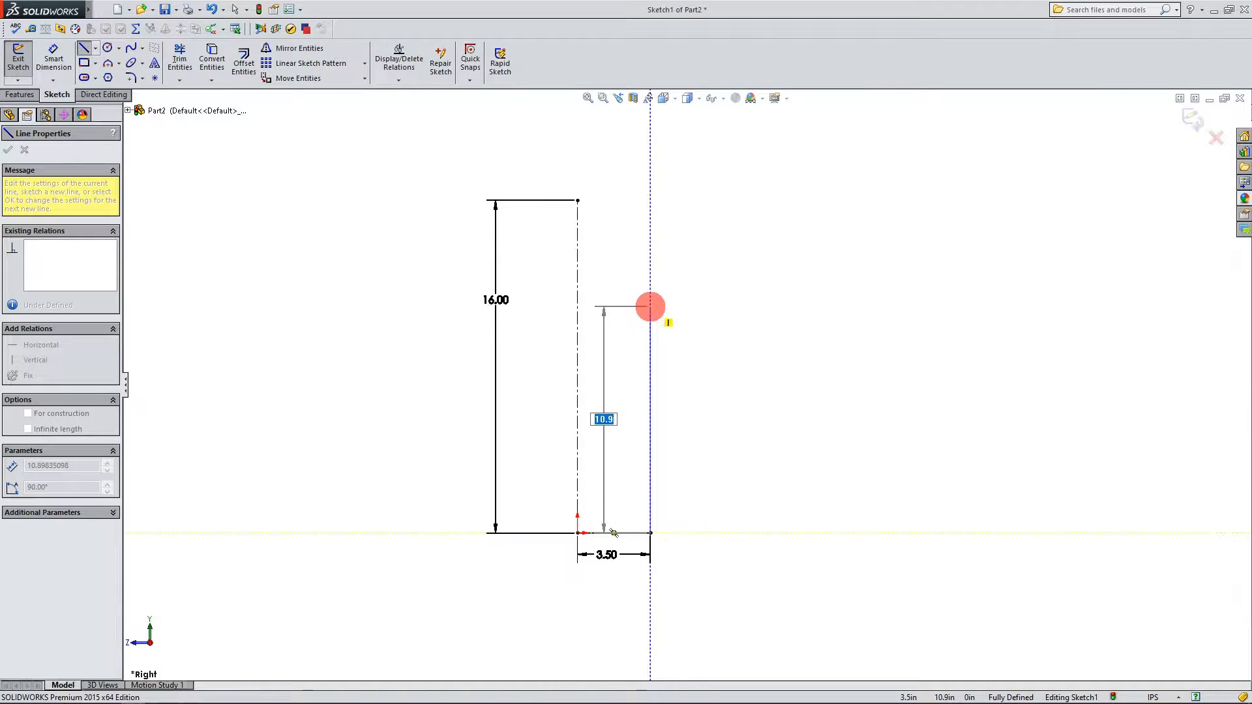
left_click(650, 307)
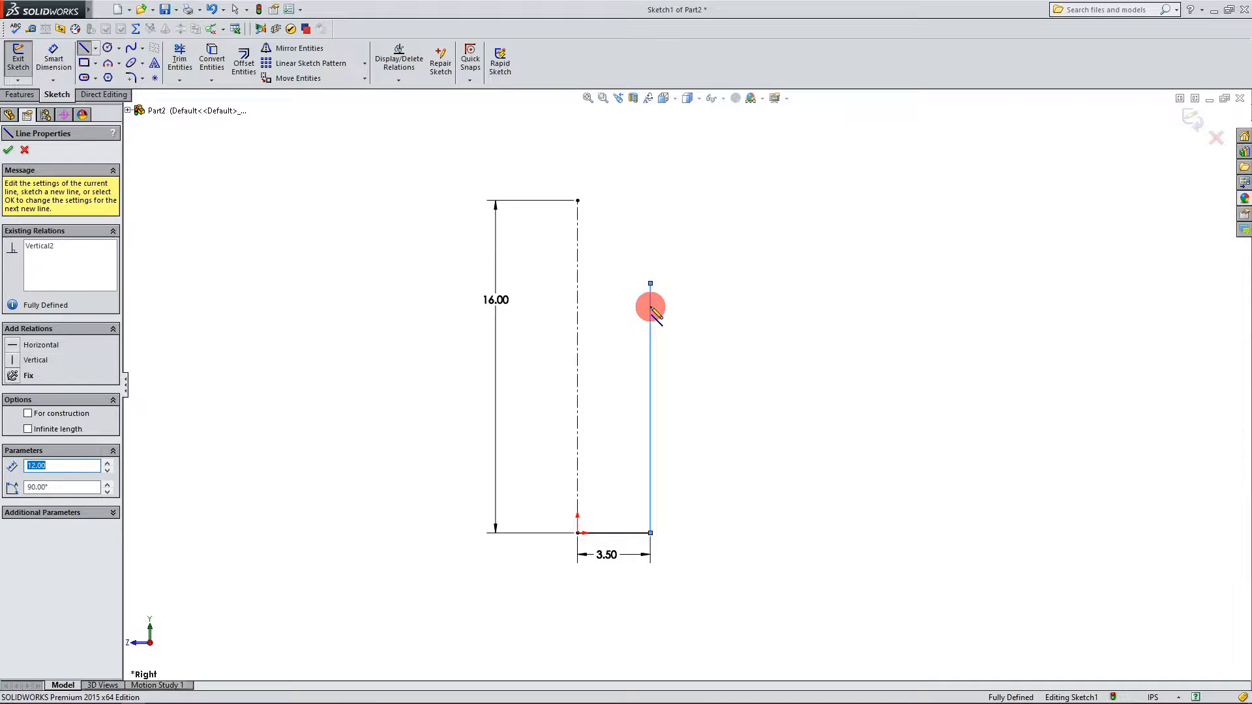
key("Escape")
scroll(655, 262, "down", 1)
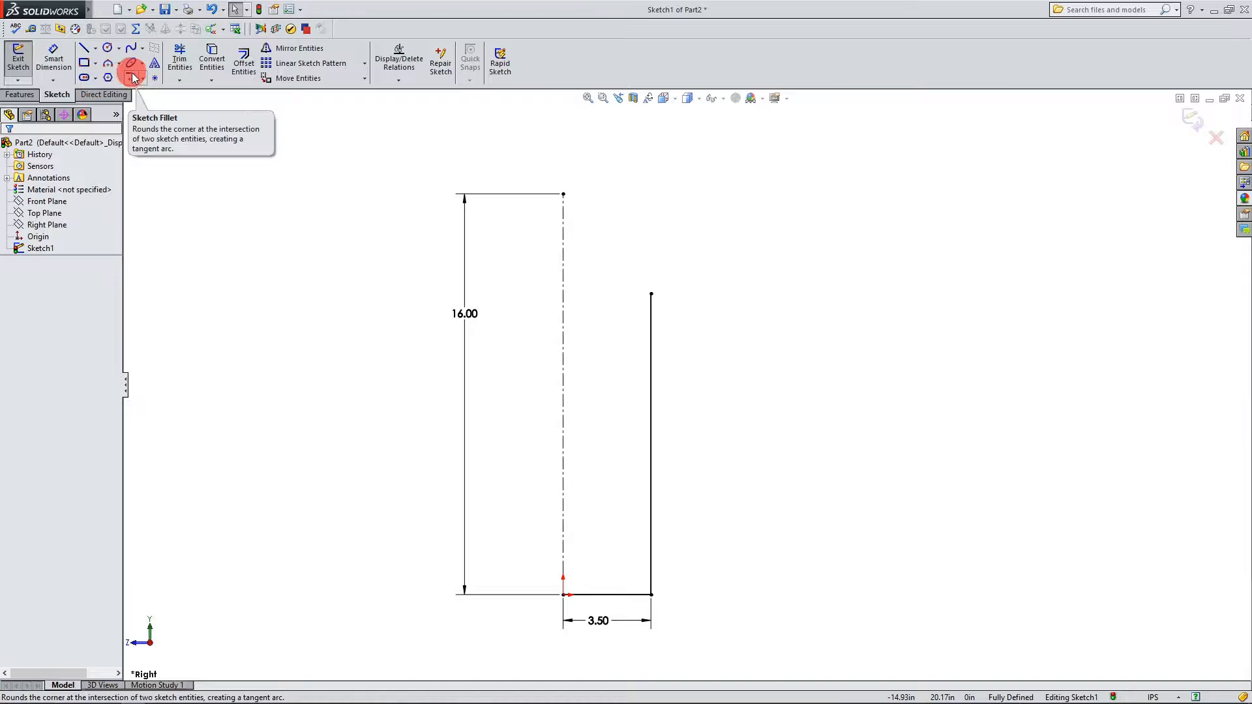
Step: Draw a three-point arc from the vertical line's upper end, bulging outward and ending just short of the centerline
left_click(110, 64)
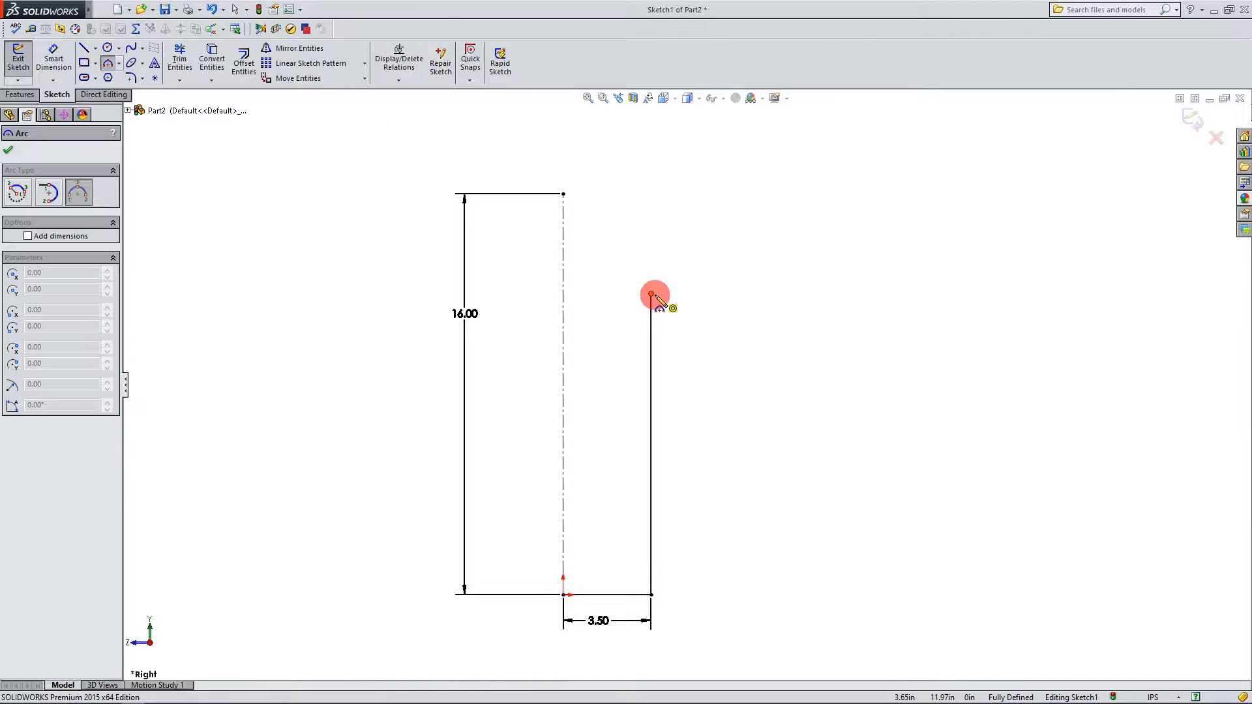
left_click(650, 294)
left_click(579, 245)
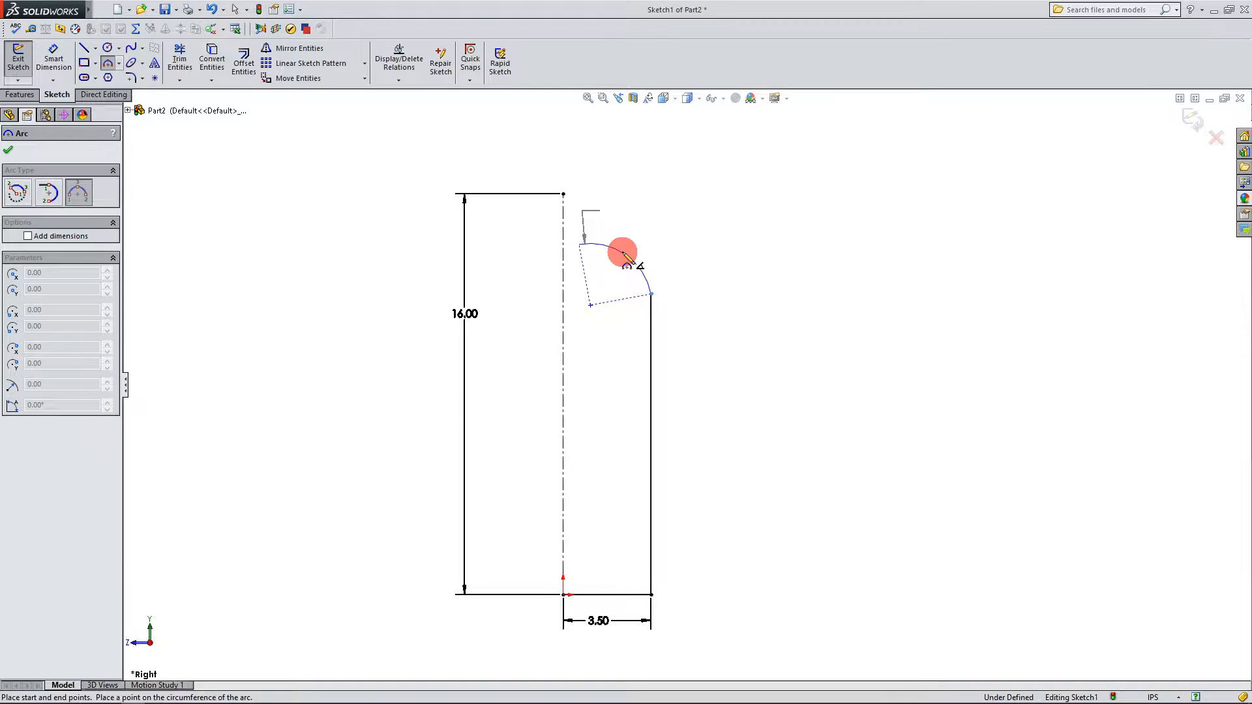
left_click(624, 255)
key("Escape")
Step: Add a tangent relation between the vertical line and the arc at its upper end
left_click(652, 342)
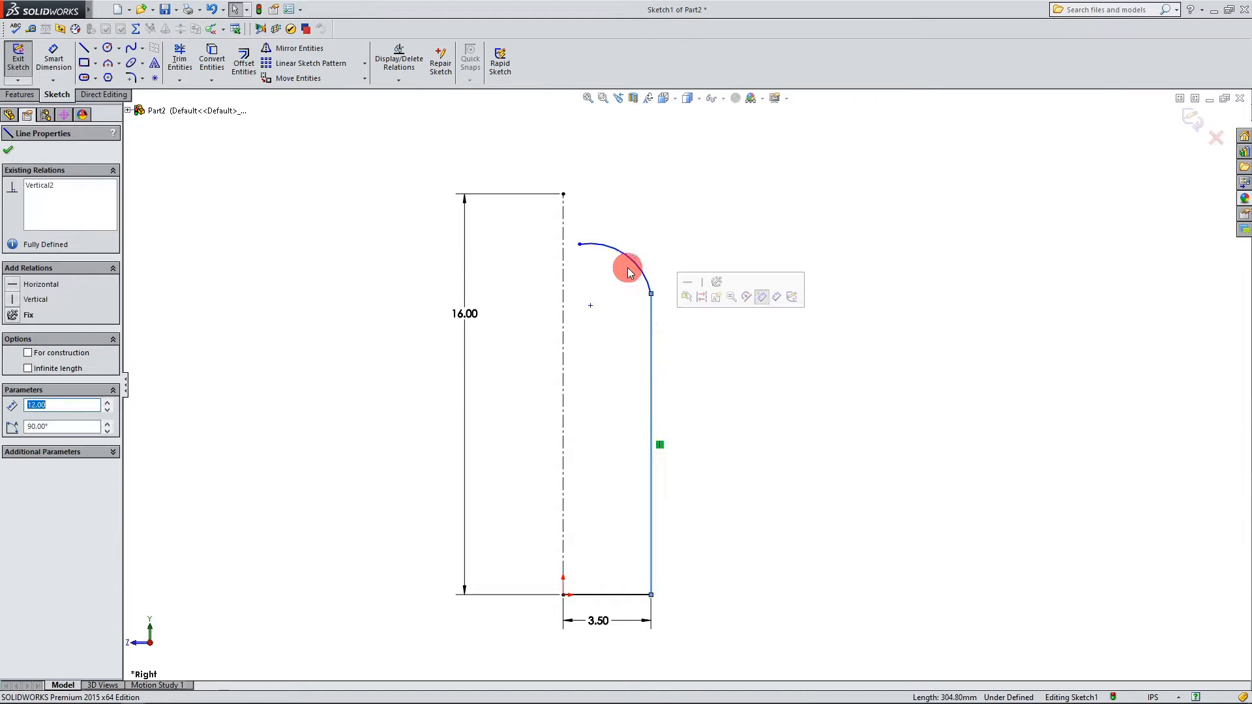
left_click(631, 272, "ctrl")
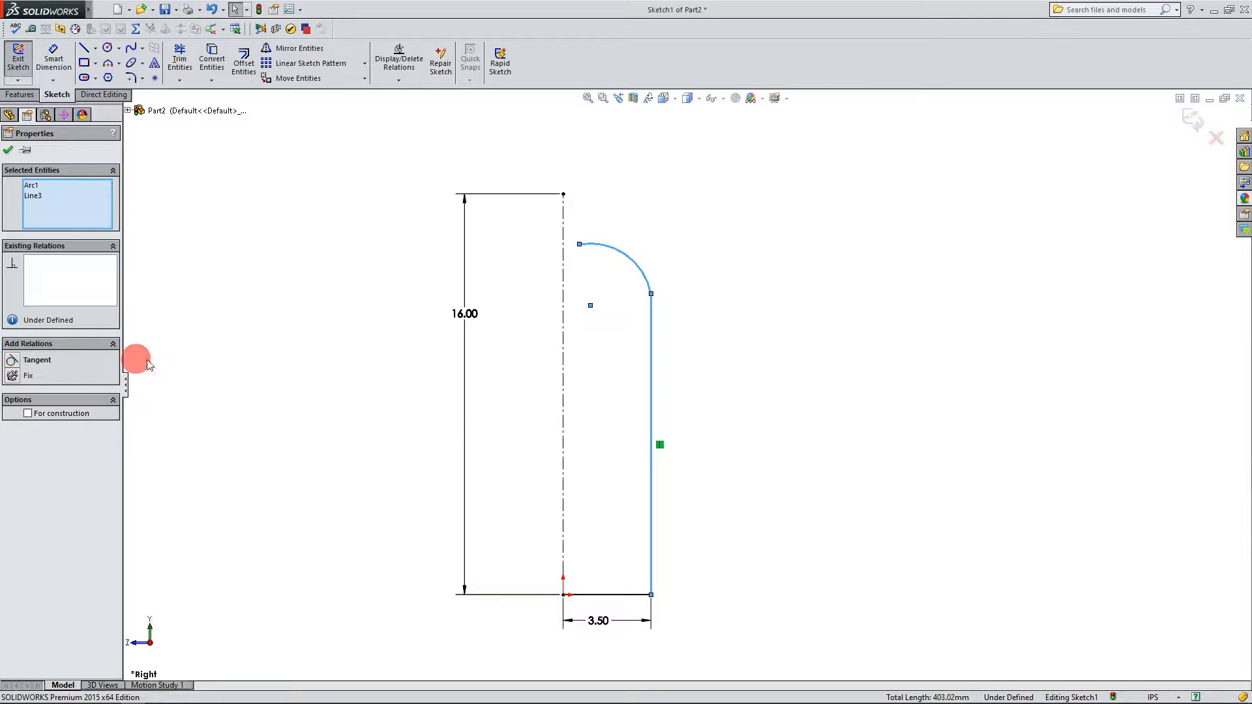
left_click(11, 361)
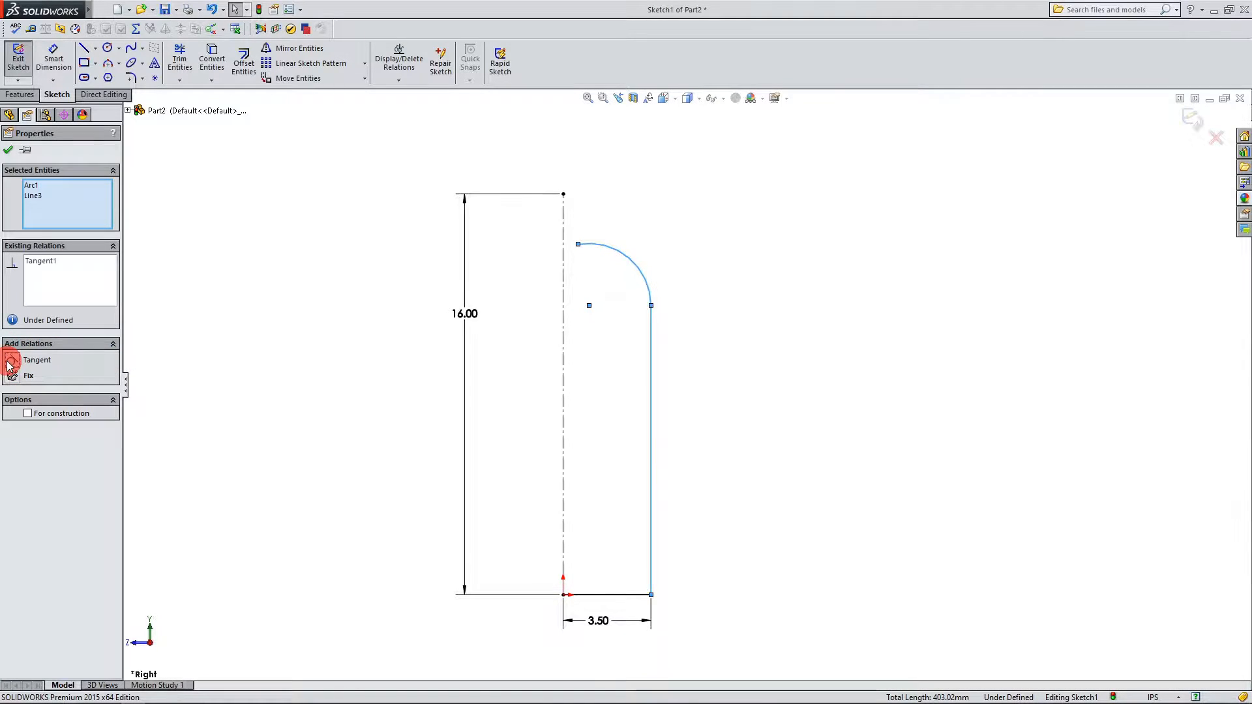
left_click(7, 149)
Step: Dimension the vertical line's length and set it to 12 in
left_click(53, 57)
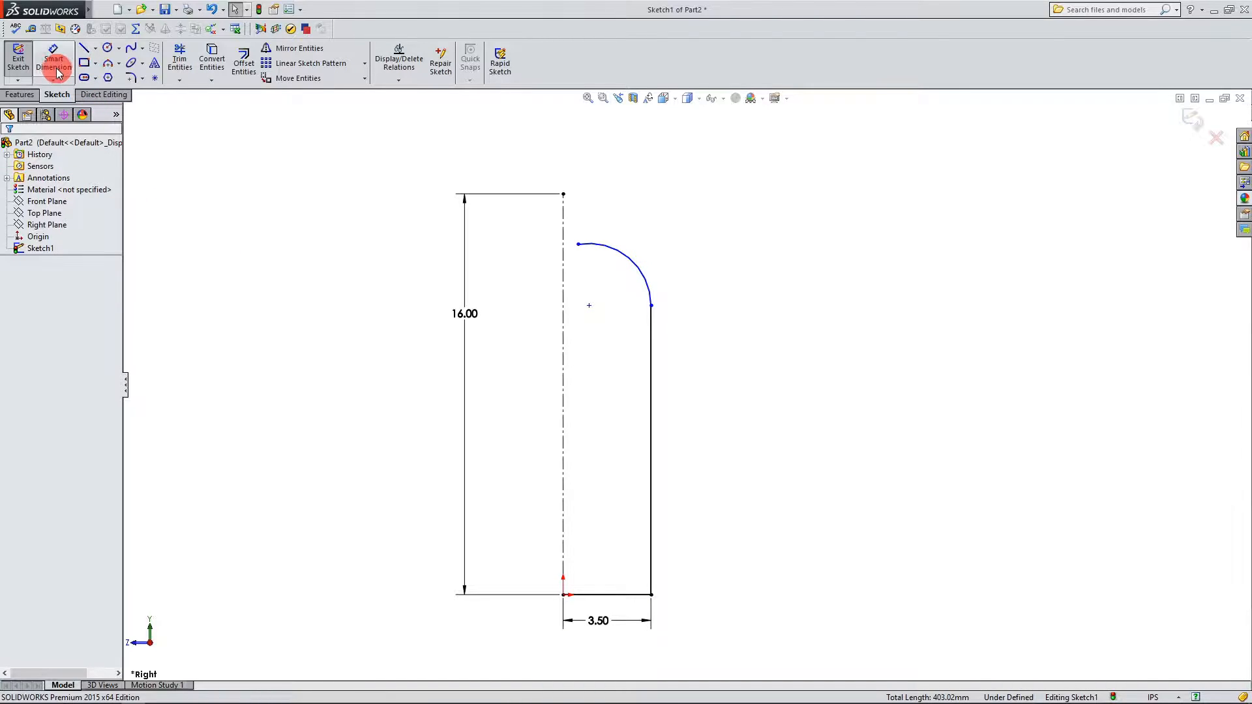
left_click(650, 345)
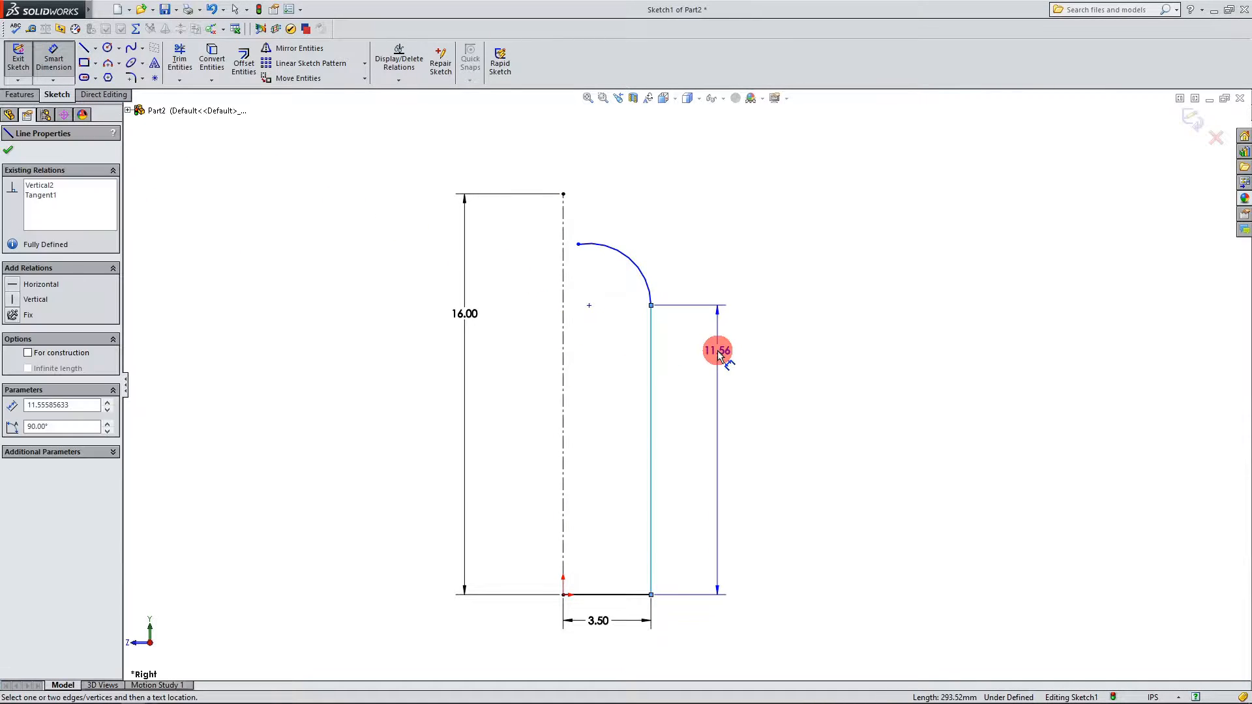
left_click(717, 355)
type("12")
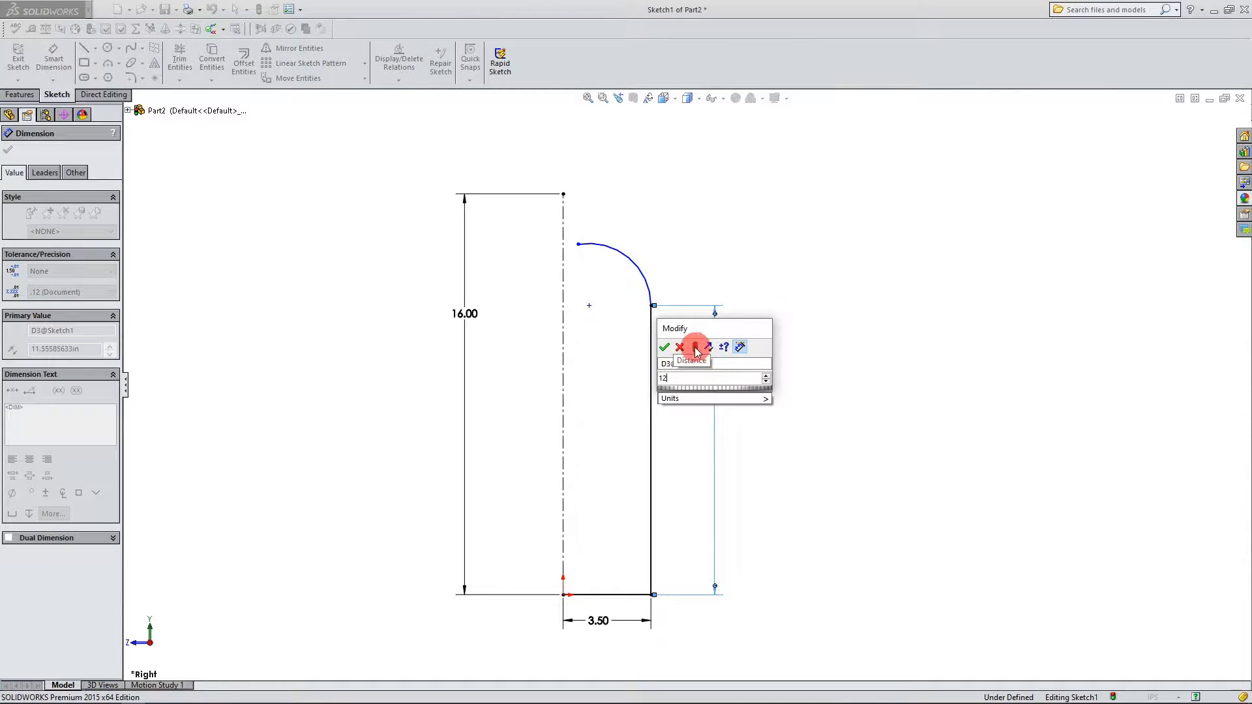
left_click(665, 347)
key("Escape")
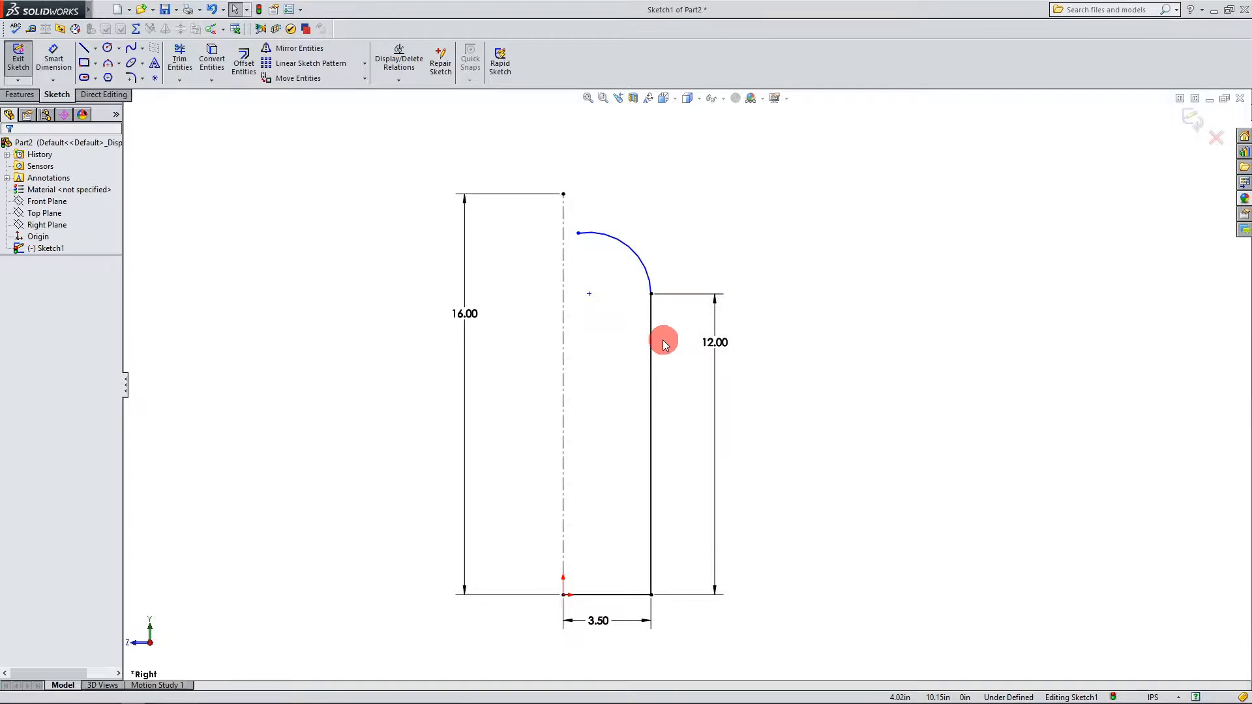
Step: Move the arc's free endpoint onto the vertical centerline so that it is coincident with it
mouse_move(572, 239)
left_mouse_down()
mouse_move(615, 237)
mouse_move(584, 229)
mouse_move(584, 247)
mouse_move(569, 245)
mouse_move(591, 273)
mouse_move(594, 233)
mouse_move(563, 217)
mouse_move(565, 241)
left_mouse_up()
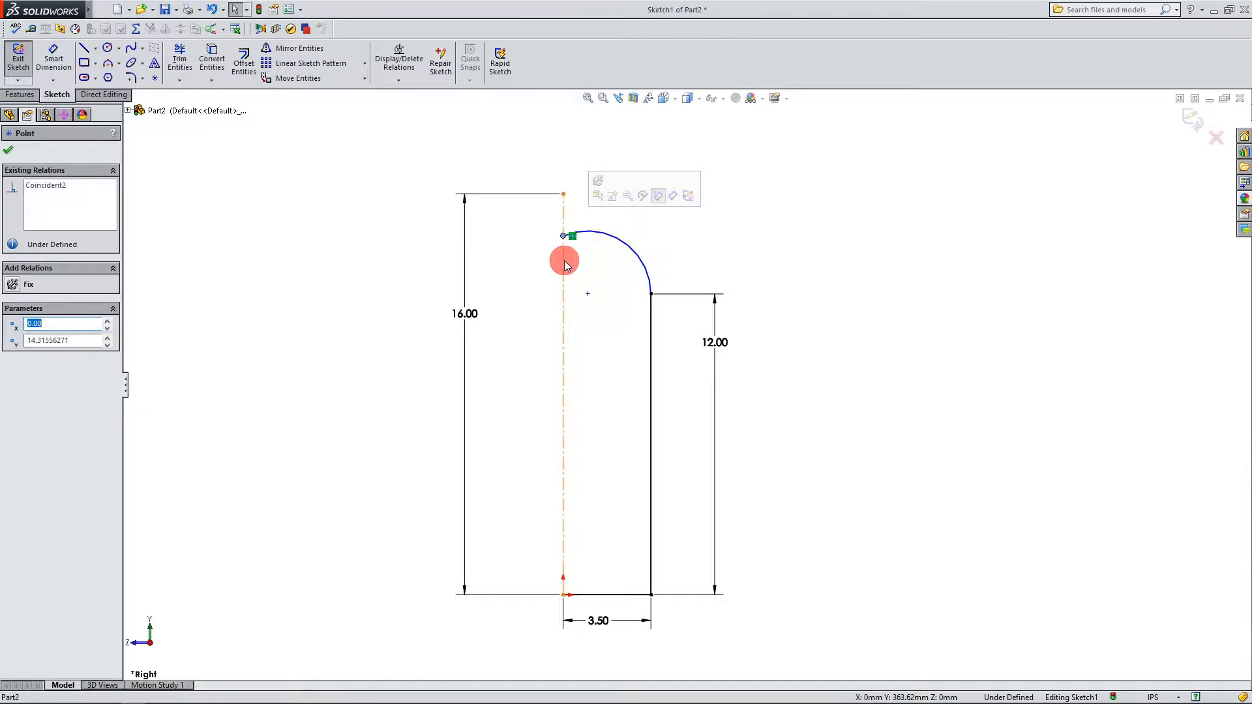
left_click(574, 253)
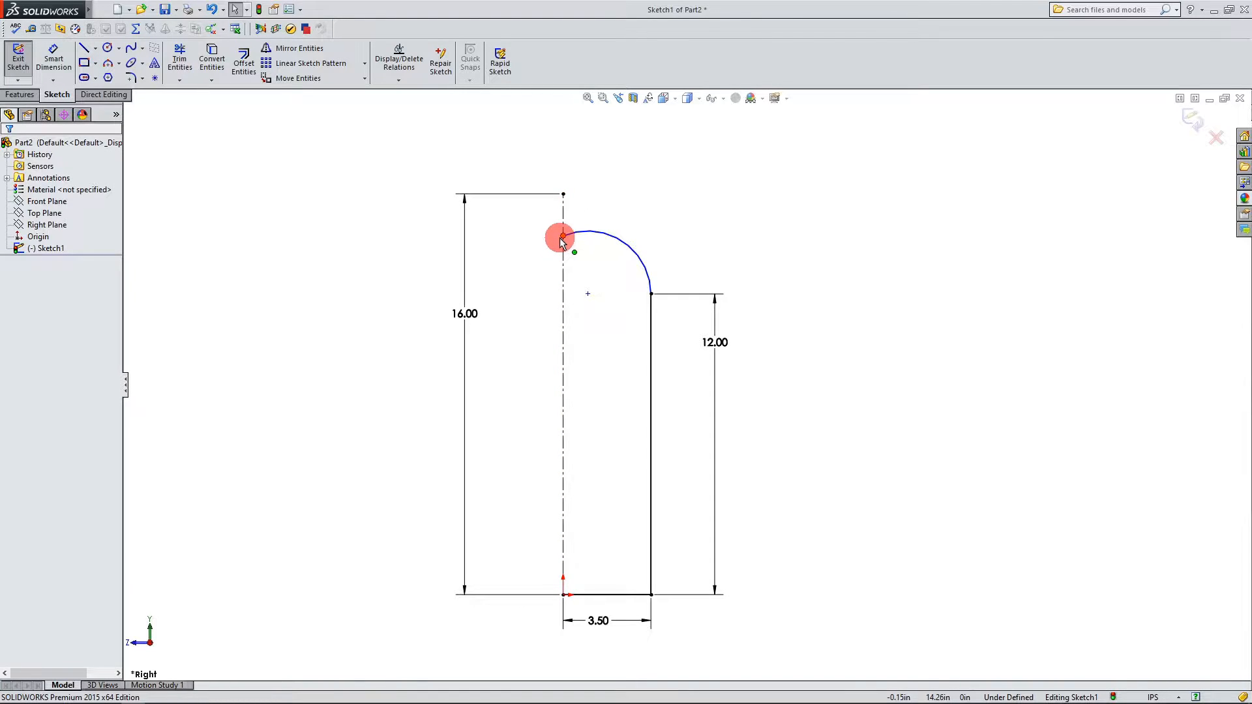
left_click(564, 237)
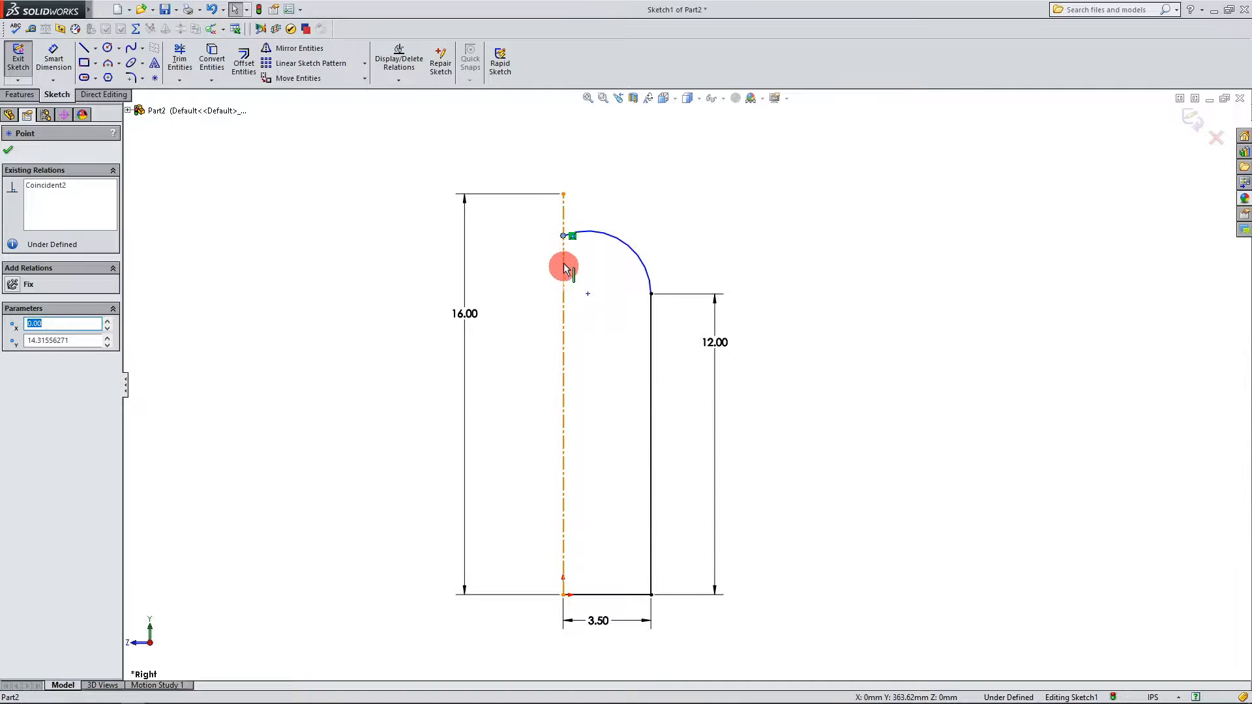
left_click(563, 258)
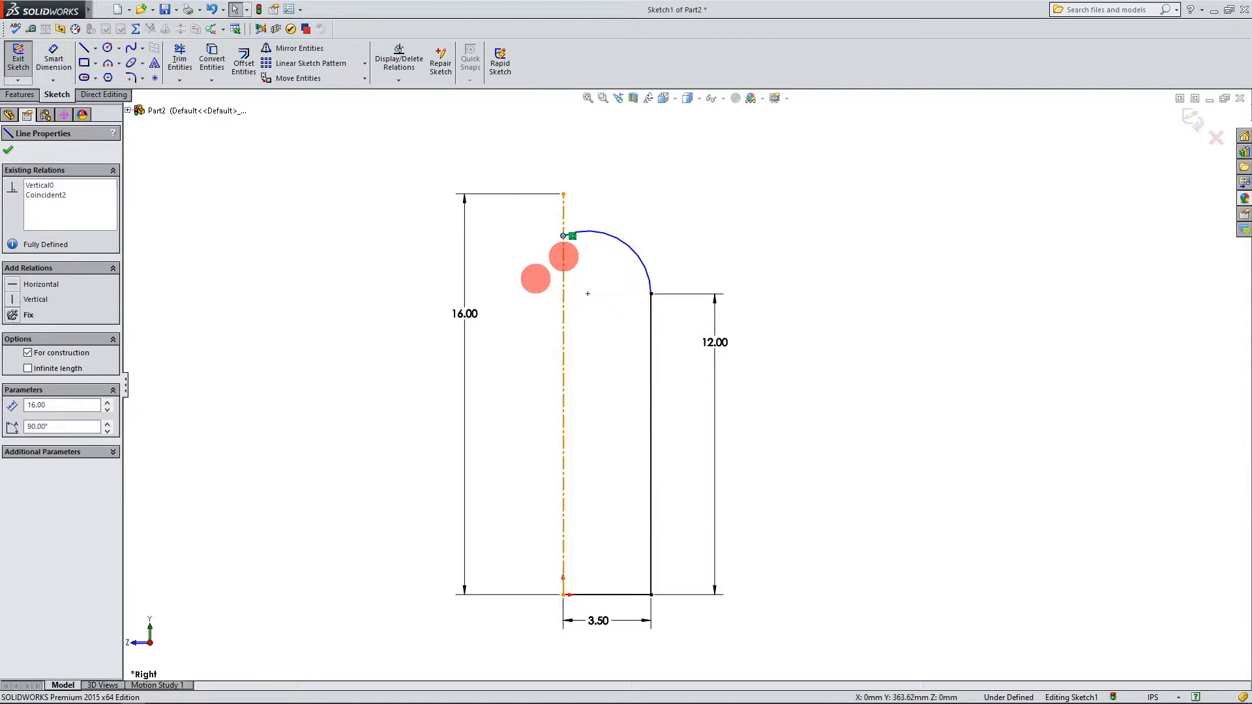
left_click(519, 265)
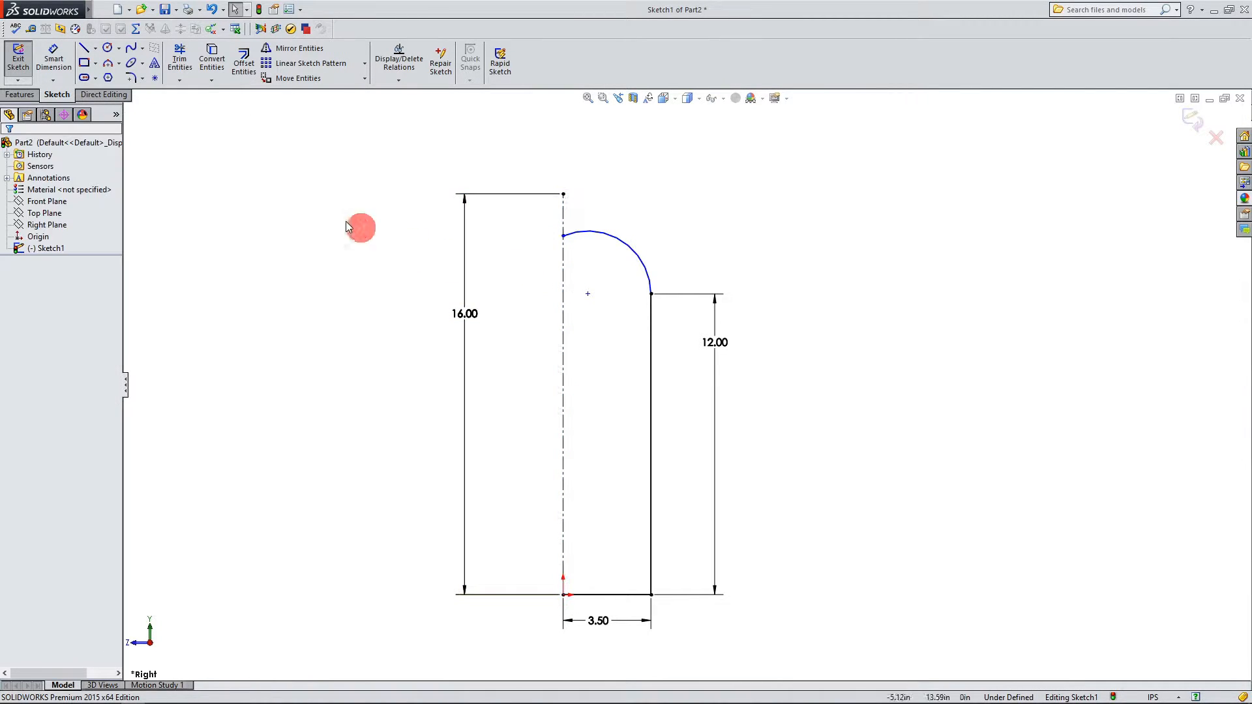
Step: Sketch a horizontal line about 2.7 in long from the arc's upper end, away from the profile, and make it construction geometry
left_click(96, 49)
left_click(103, 62)
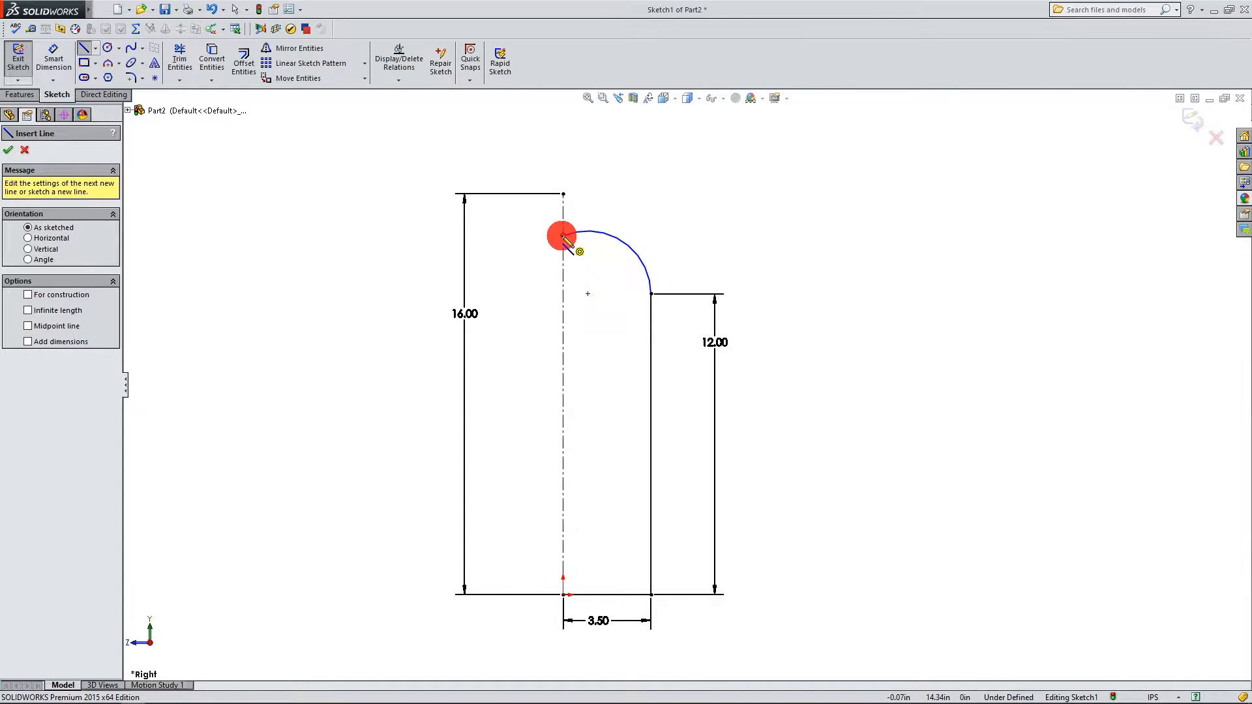
left_click_drag(564, 236, 497, 236)
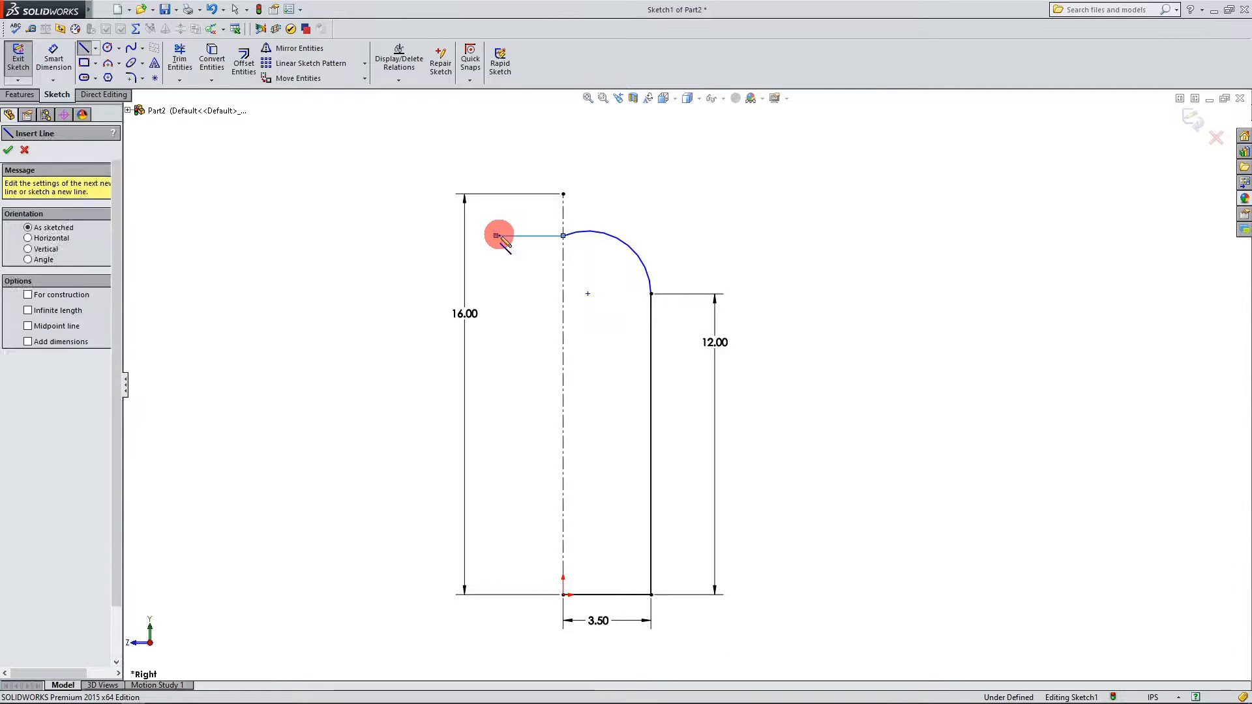
key("Escape")
left_click(519, 236)
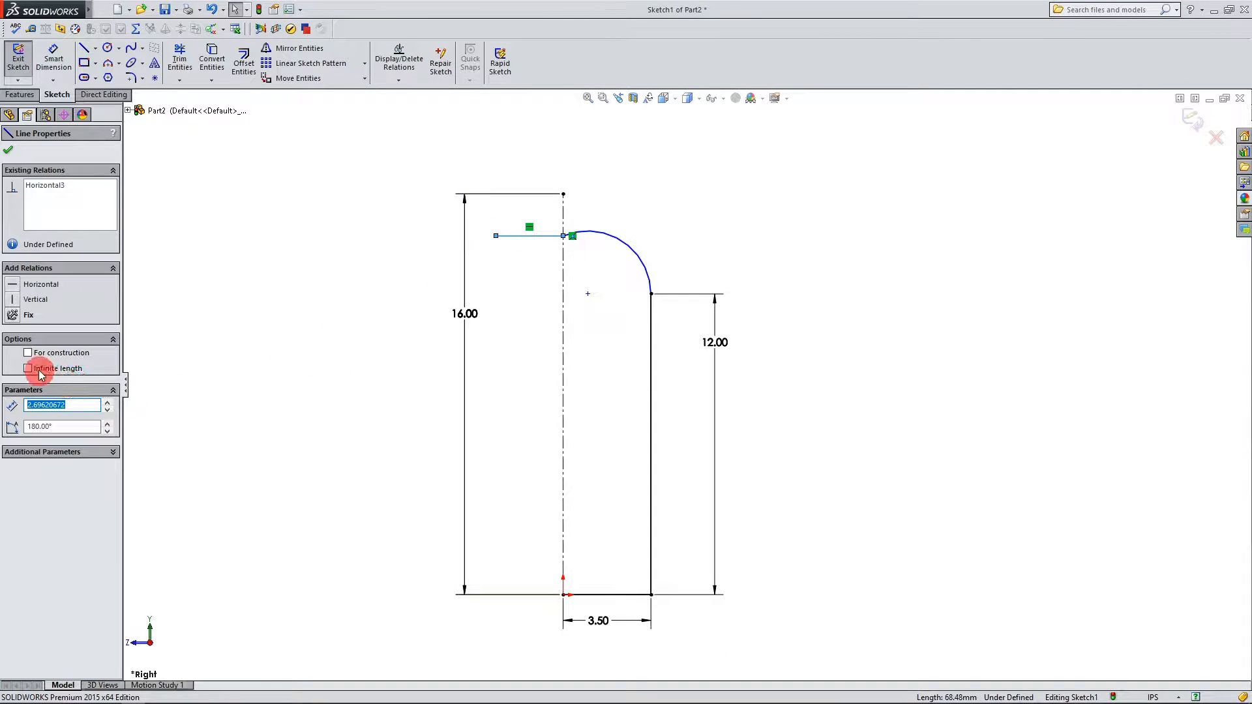
left_click(28, 354)
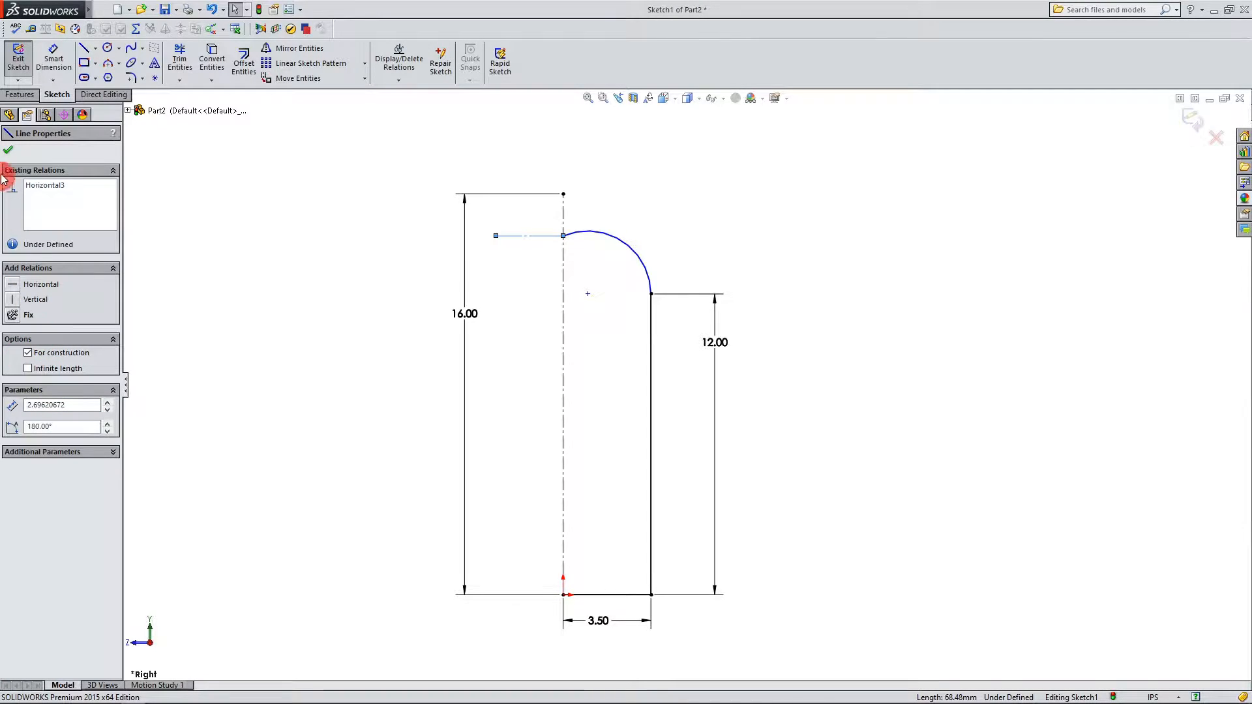
left_click(8, 152)
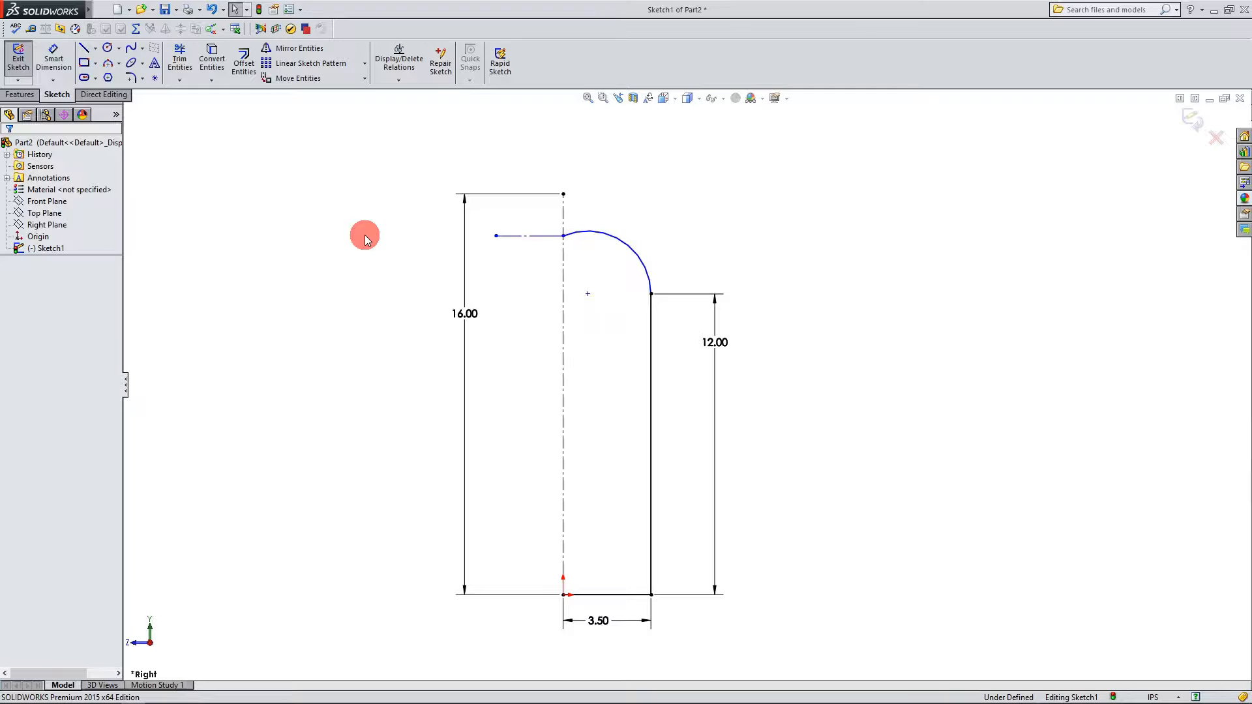
Step: Add a tangent relation between the arc and the horizontal construction line at the centerline
scroll(590, 262, "up", 1)
scroll(614, 273, "down", 1)
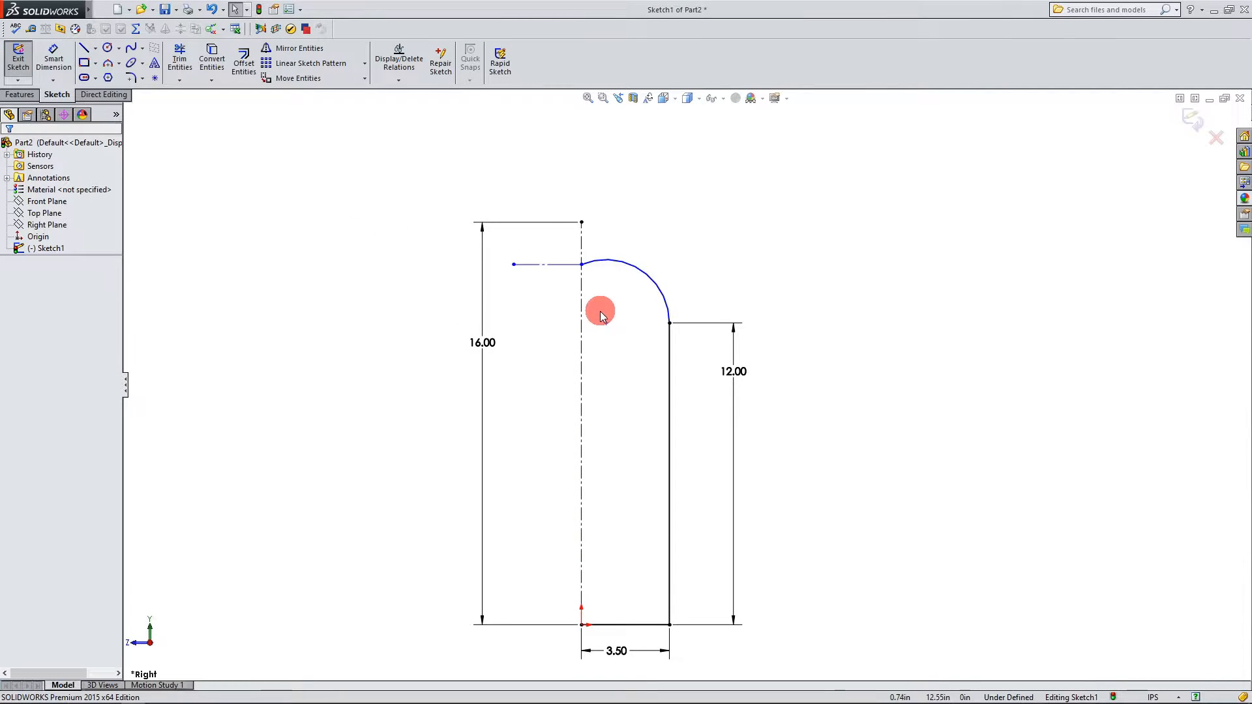
left_click(600, 265)
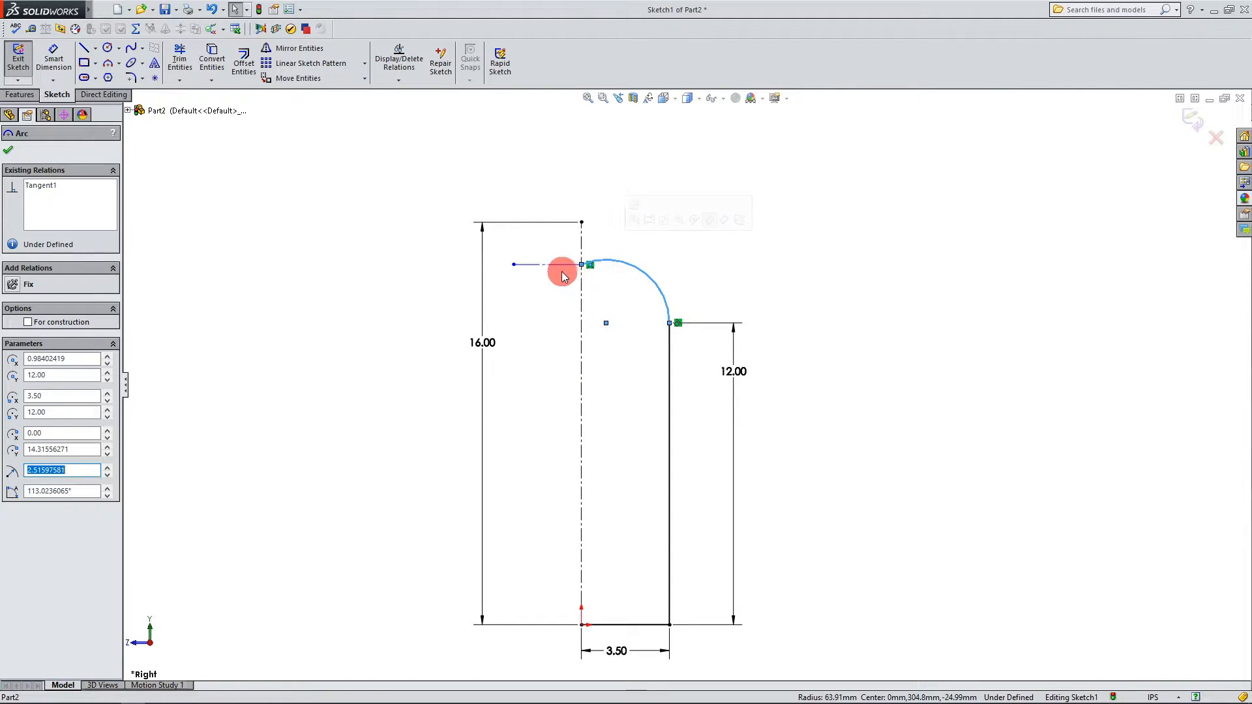
left_click(559, 265, "ctrl")
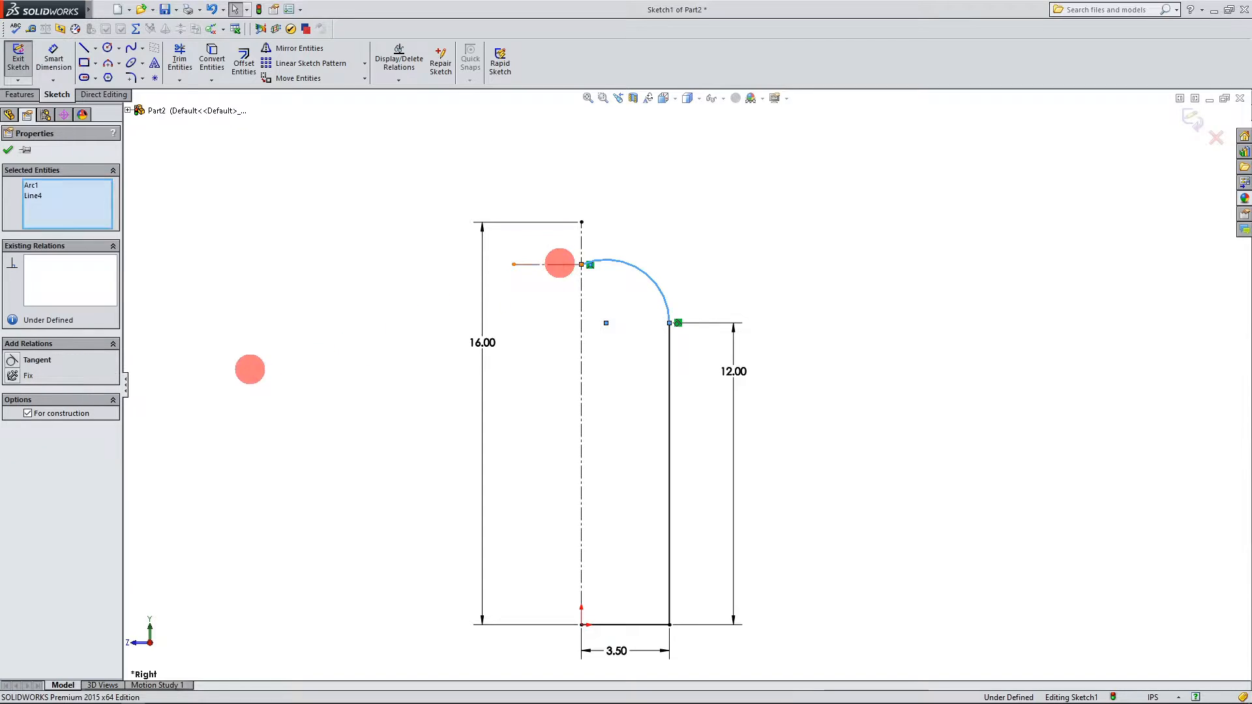
left_click(15, 361)
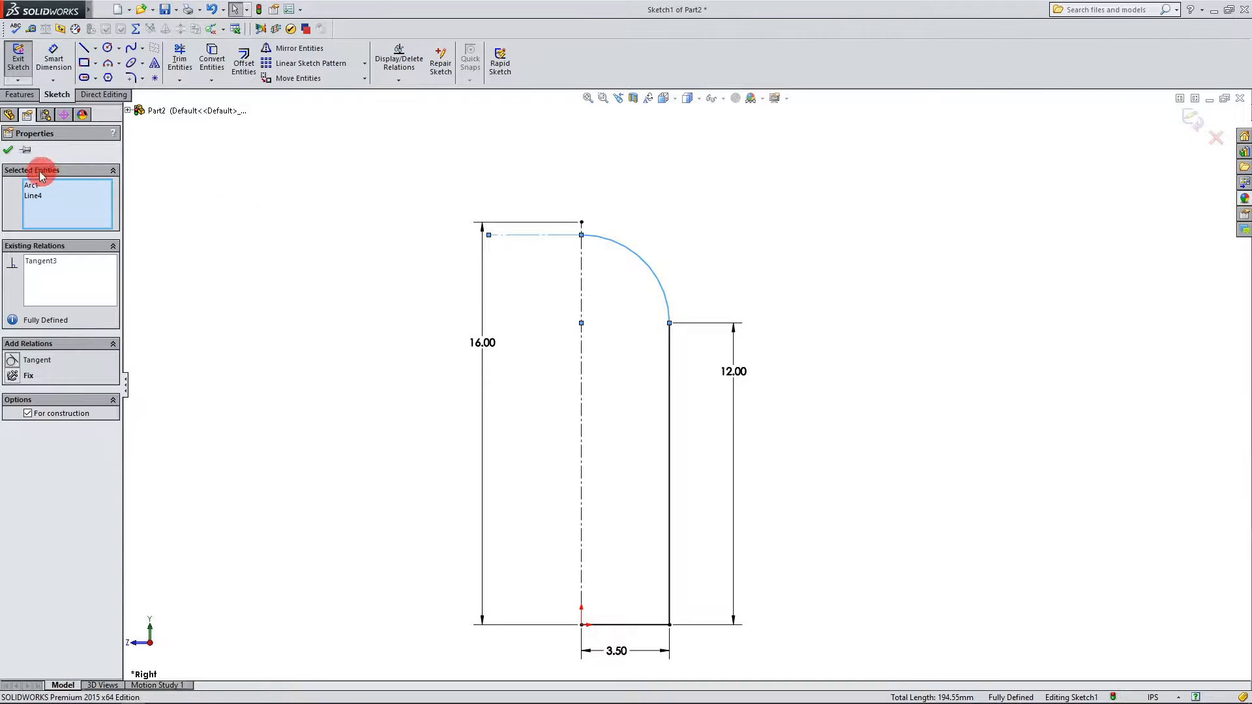
left_click(8, 150)
Step: Convert the quarter arc at the profile's upper end to construction geometry
scroll(659, 347, "up", 2)
scroll(698, 391, "down", 2)
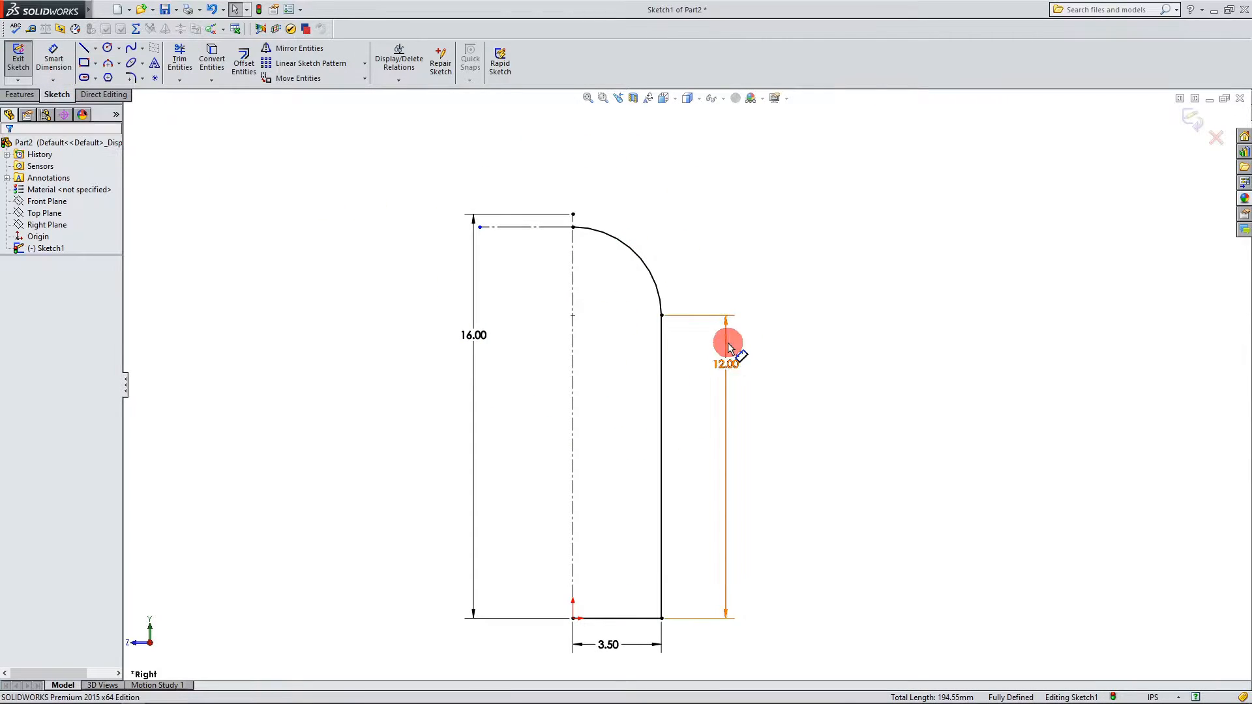
left_click(624, 248)
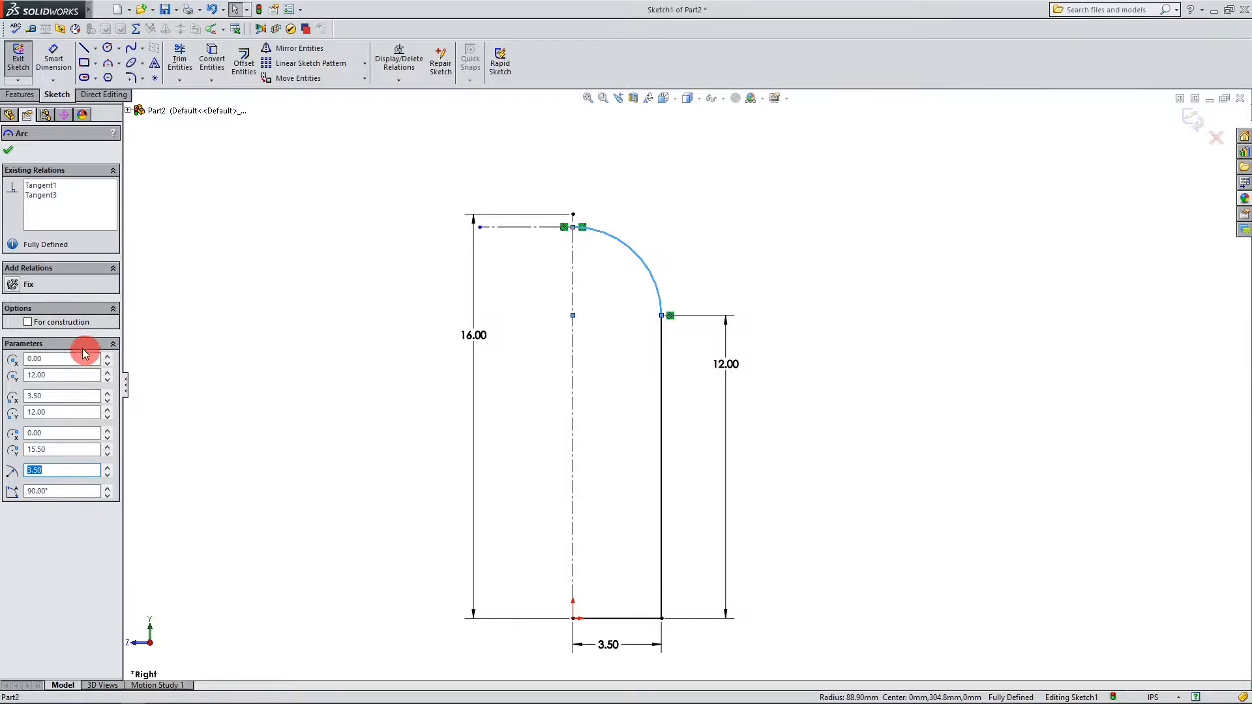
left_click(368, 254)
scroll(462, 248, "up", 1)
scroll(648, 528, "down", 1)
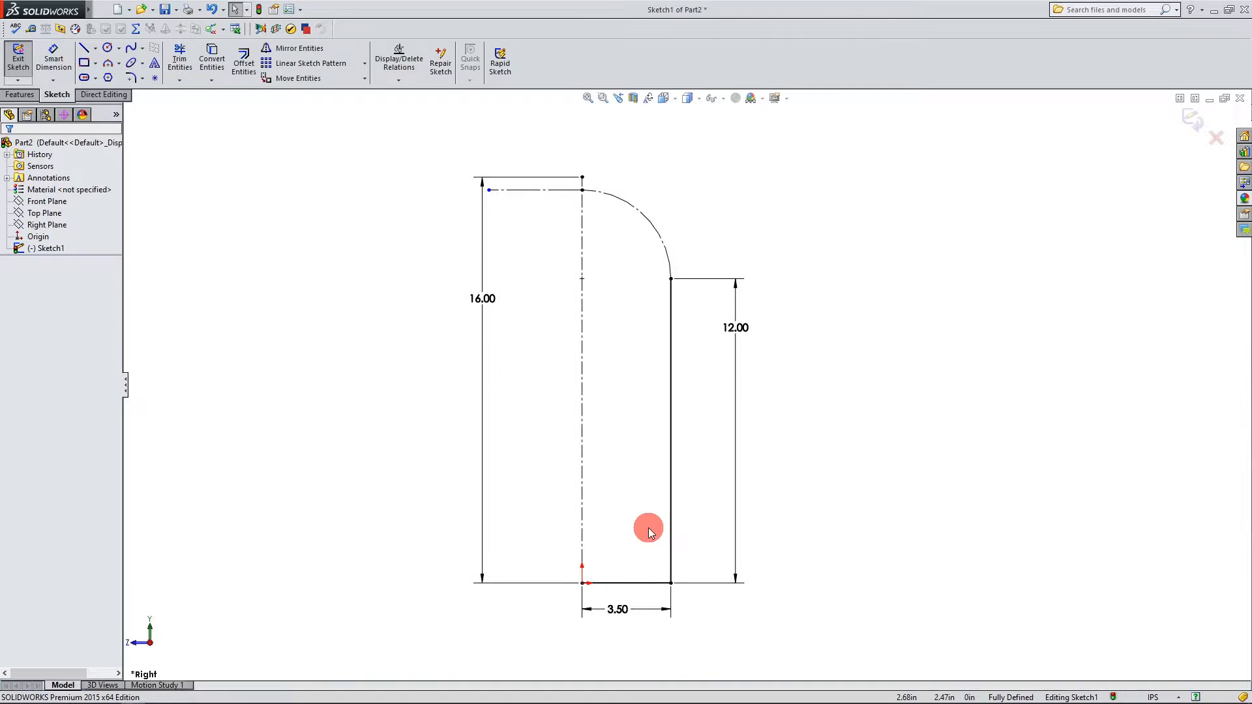
Step: Convert the horizontal base line at the origin to construction geometry
left_click(631, 584)
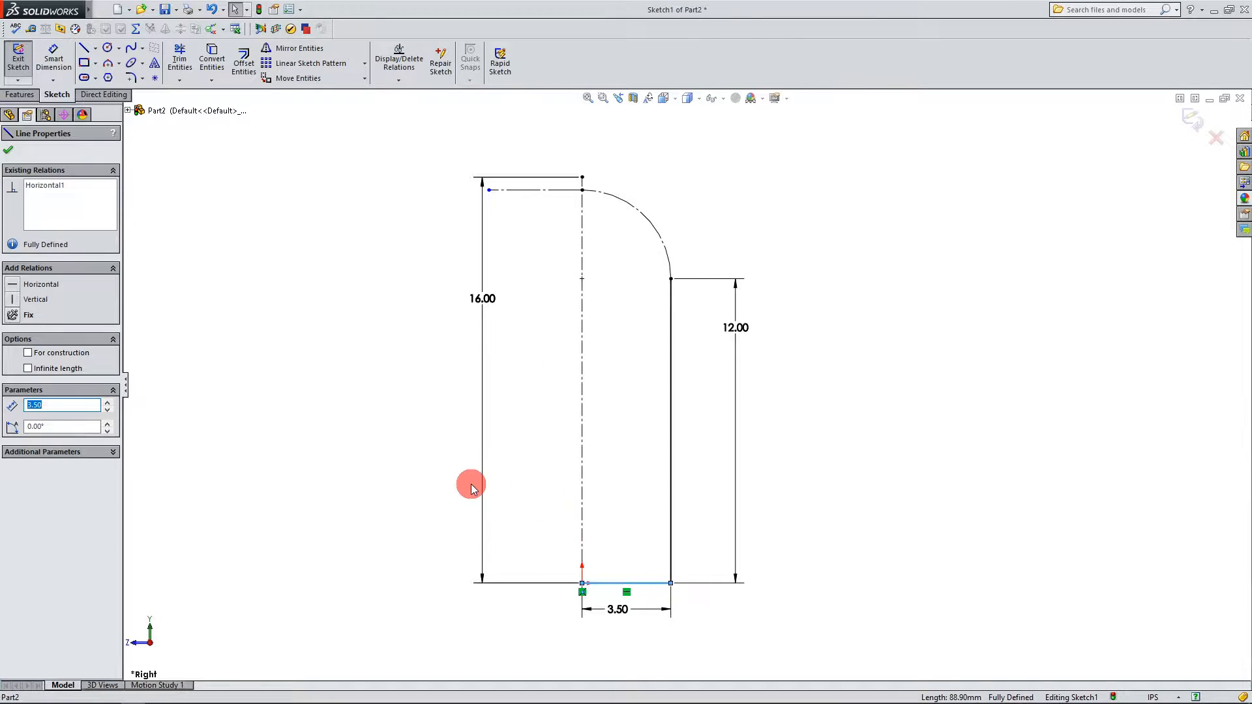
left_click(26, 355)
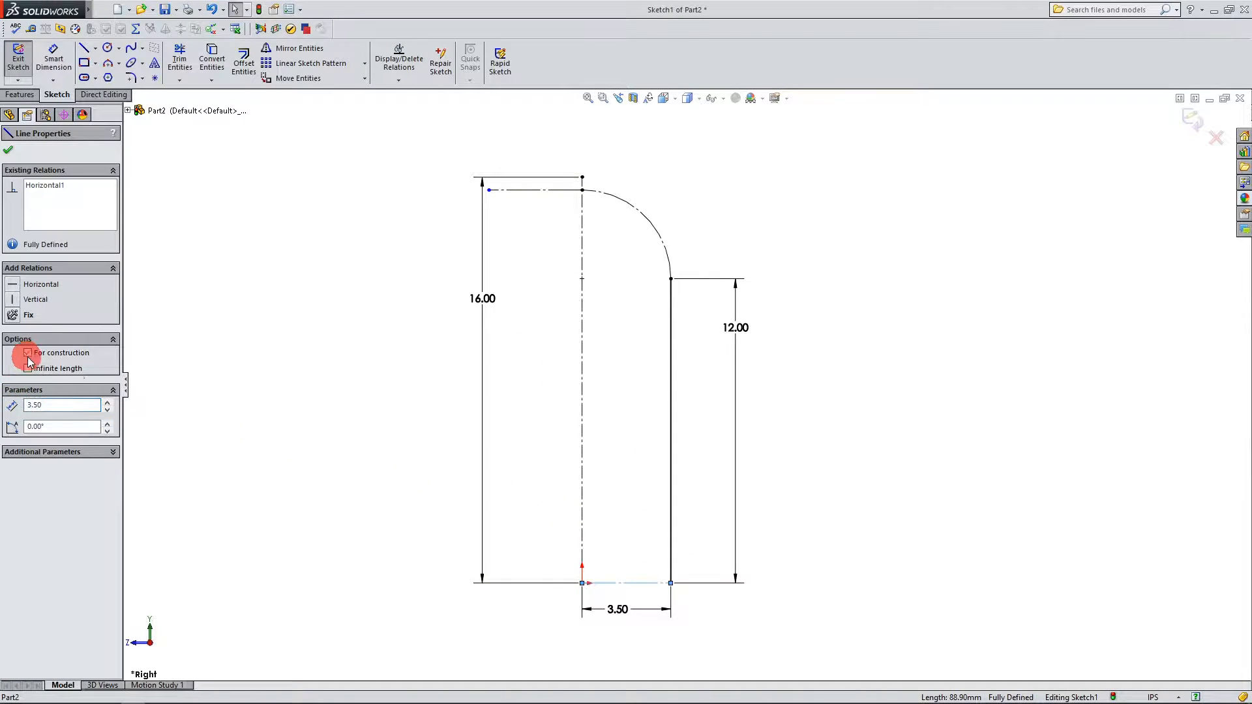
left_click(352, 385)
scroll(371, 400, "up", 1)
scroll(695, 452, "down", 1)
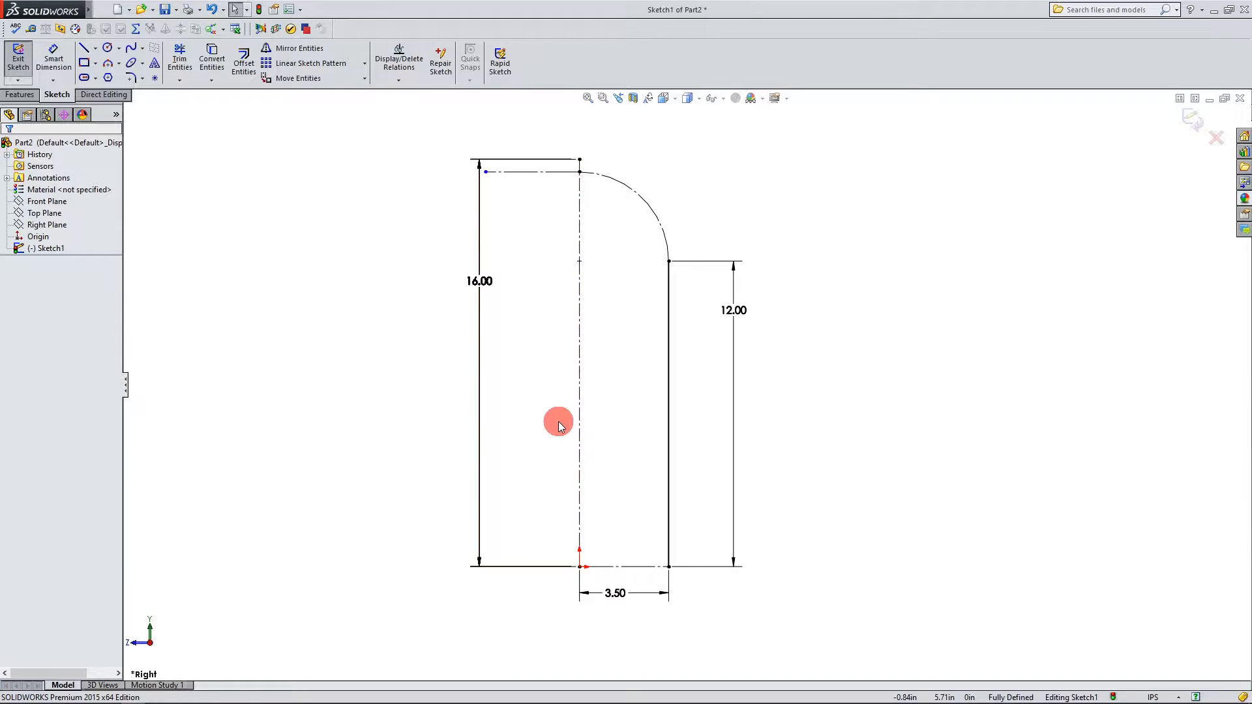
Step: Draw a solid three-point arc of 3.50 in radius, about 75°, over the construction arc from the vertical line's upper end
scroll(594, 434, "up", 1)
scroll(690, 405, "down", 1)
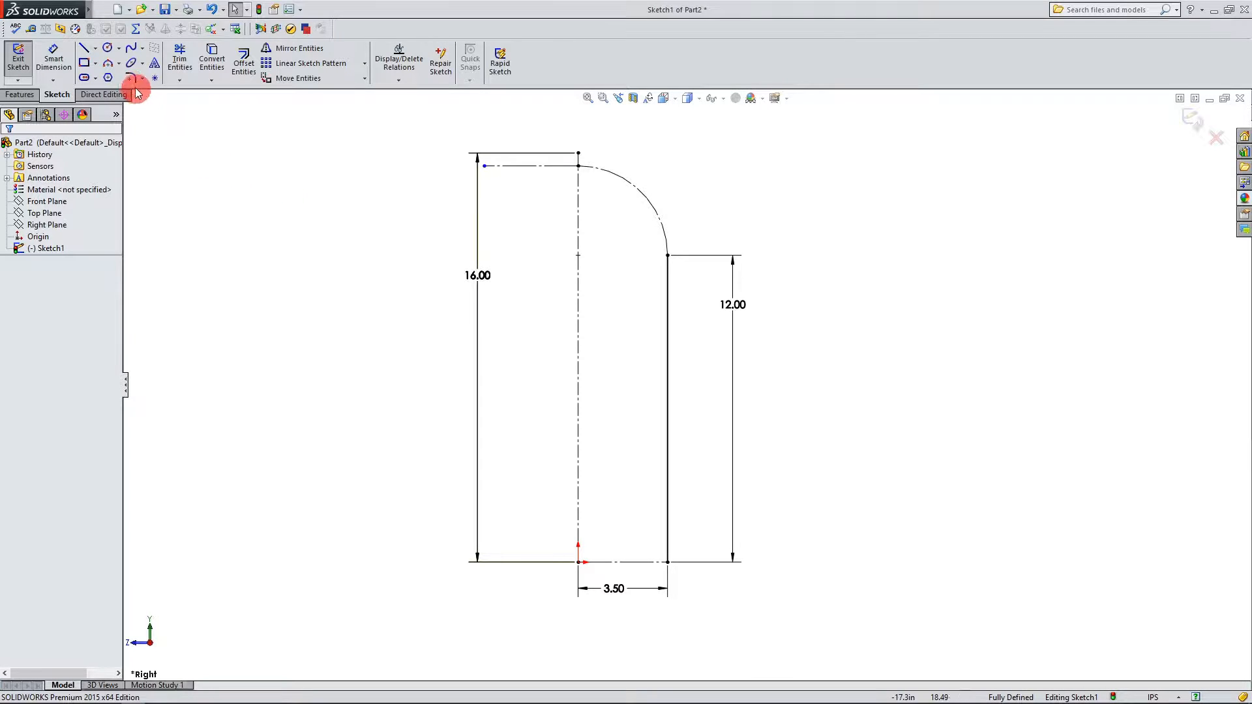
left_click(109, 68)
scroll(671, 209, "down", 2)
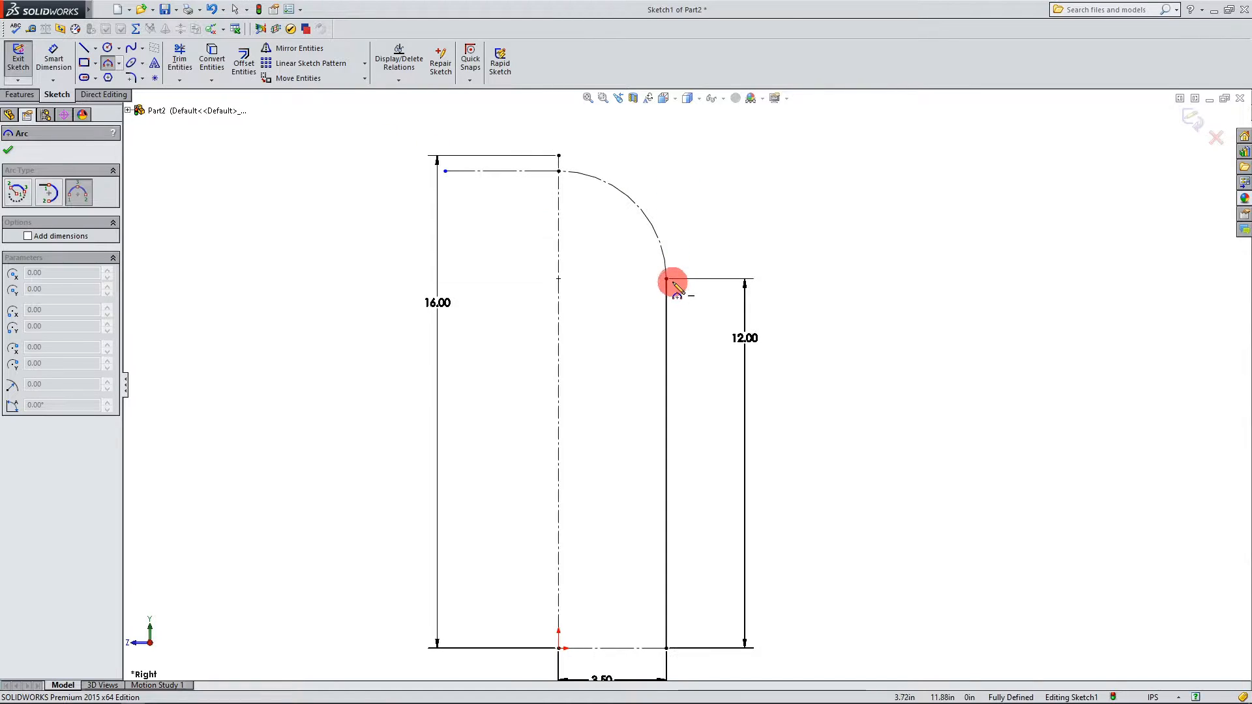
mouse_move(665, 279)
left_mouse_down()
mouse_move(598, 333)
mouse_move(588, 196)
mouse_move(593, 184)
mouse_move(606, 196)
mouse_move(589, 177)
mouse_move(620, 240)
mouse_move(639, 204)
left_mouse_up()
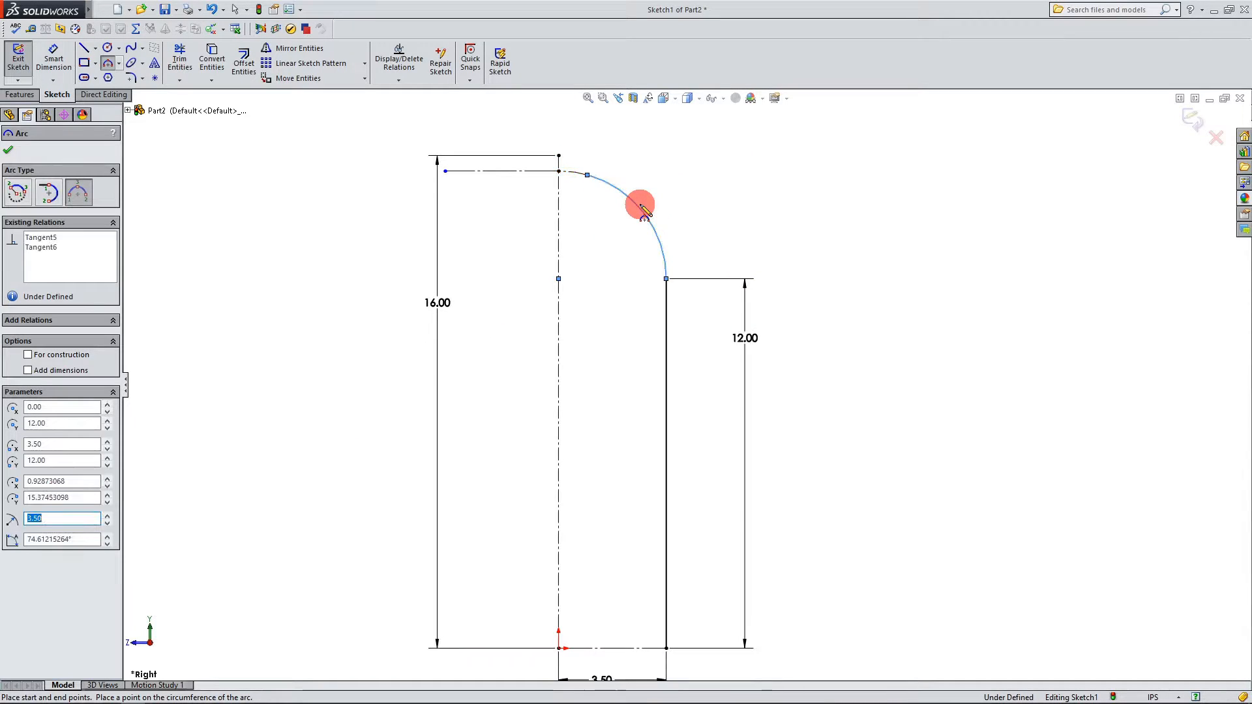
left_click(8, 154)
key("Escape")
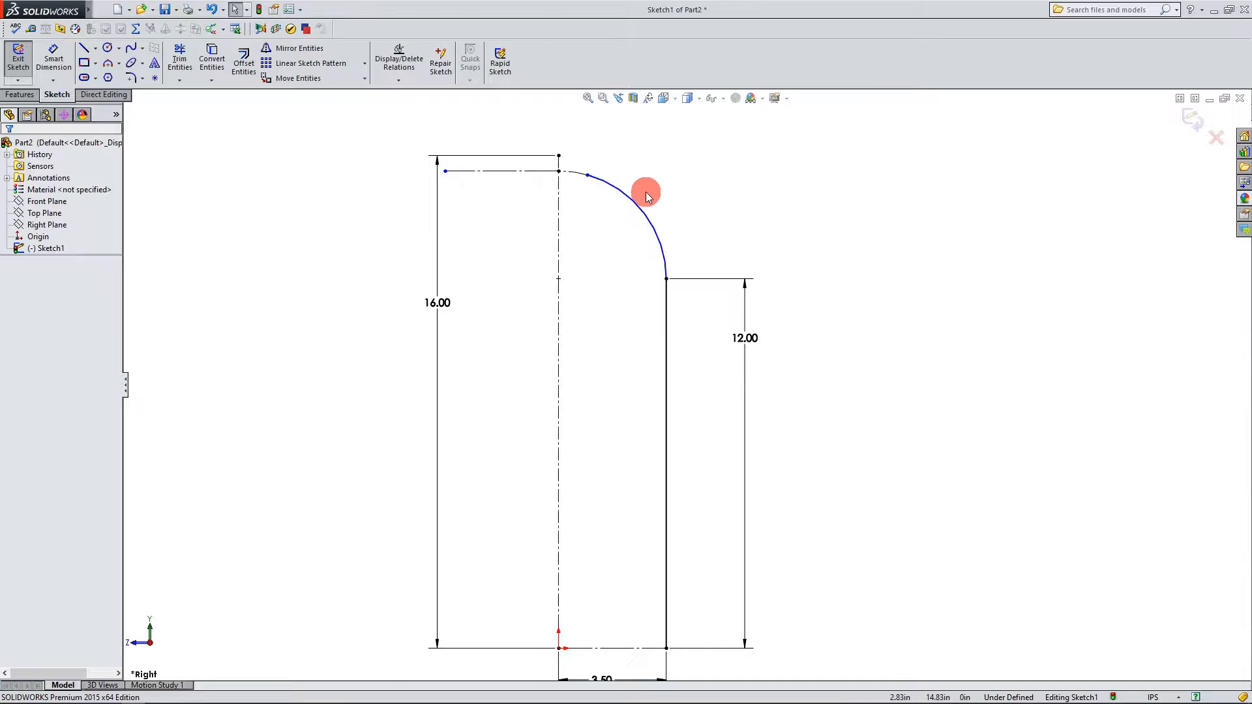
Step: Move the solid arc's free end along the construction arc to about 1.25 in from the centerline
scroll(644, 193, "down", 2)
left_click_drag(564, 187, 571, 247)
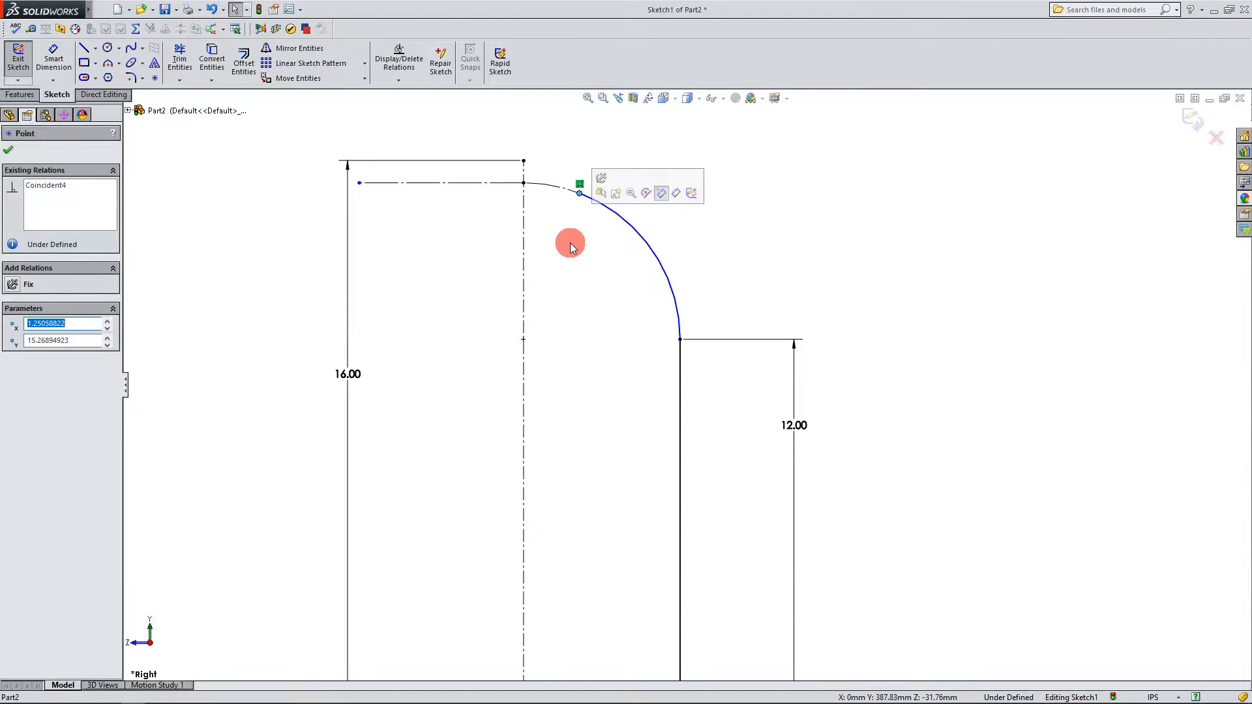
scroll(570, 243, "up", 1)
left_click(761, 283)
Step: Draw a vertical line about 1.89 in up from the solid arc's free end, and a horizontal line about 1.25 in back to above the centerline
scroll(616, 267, "up", 1)
scroll(604, 273, "down", 2)
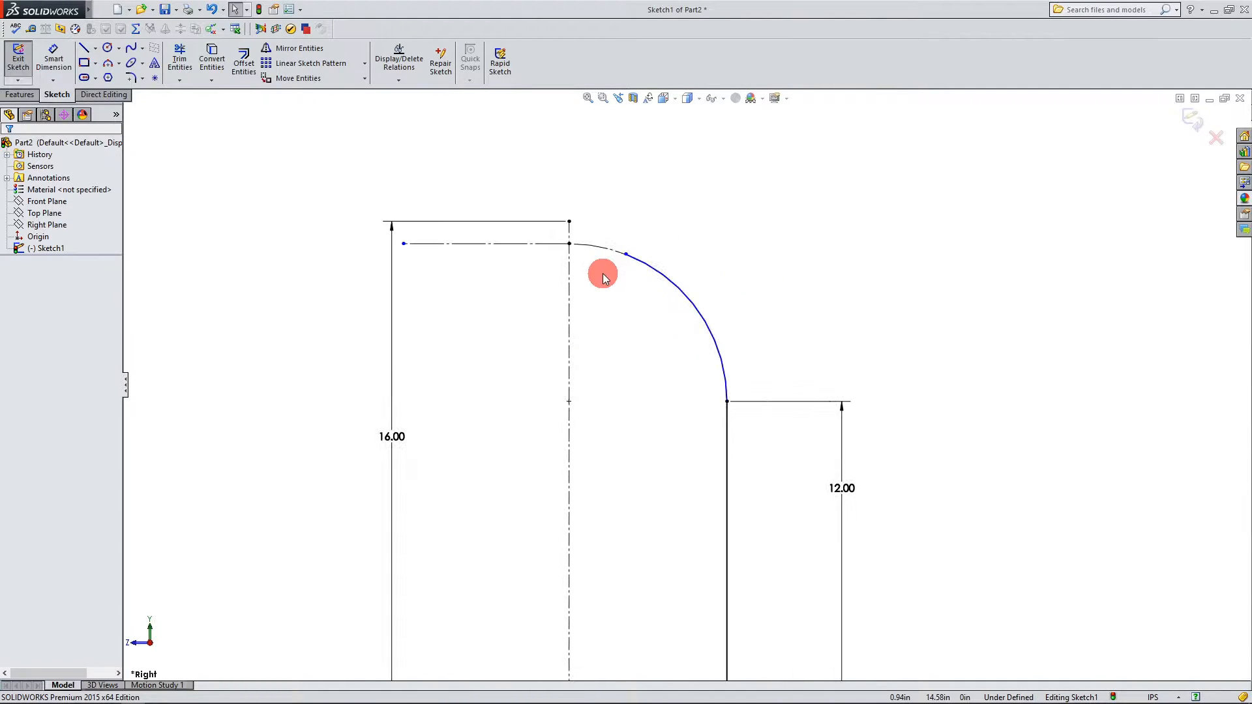
scroll(578, 212, "up", 2)
scroll(662, 342, "down", 2)
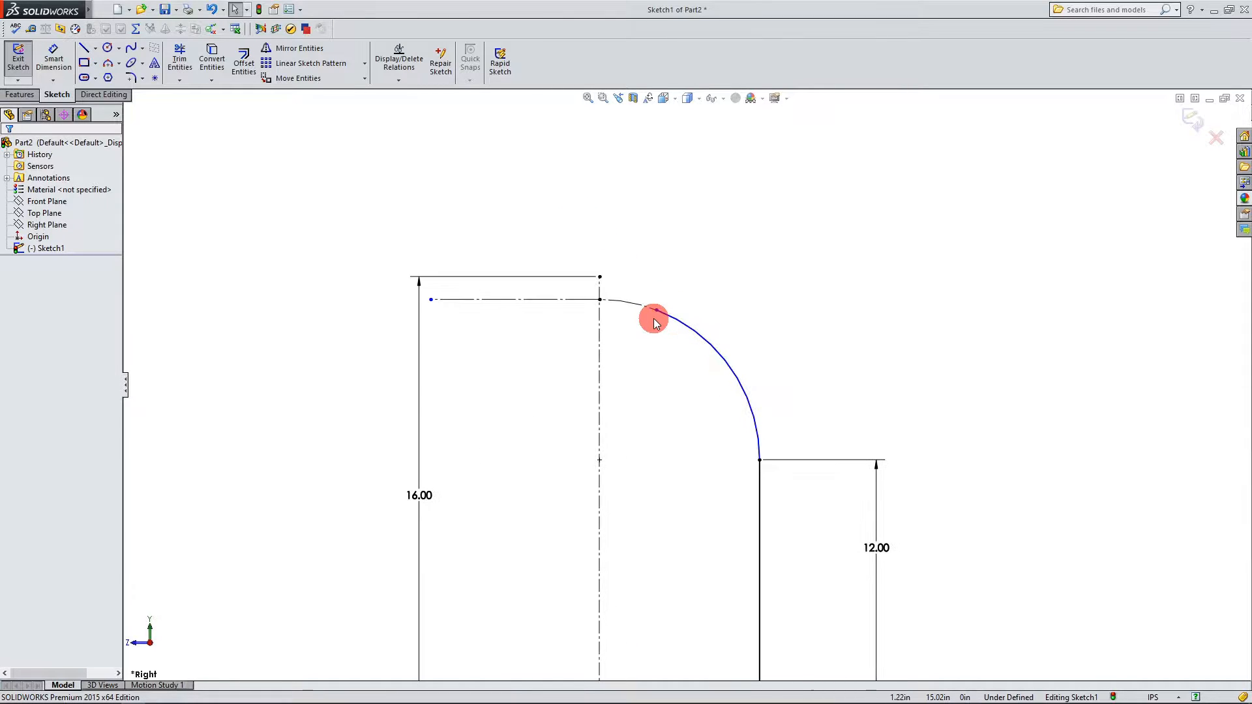
left_click(85, 50)
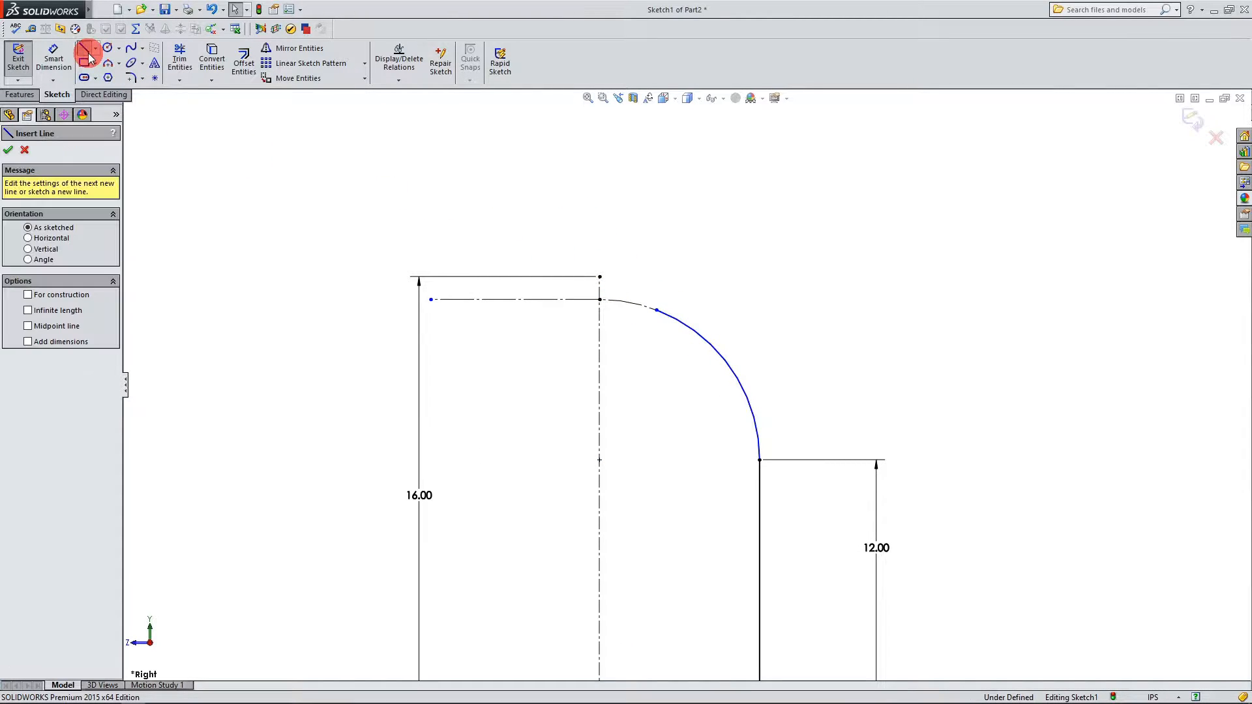
left_click(657, 310)
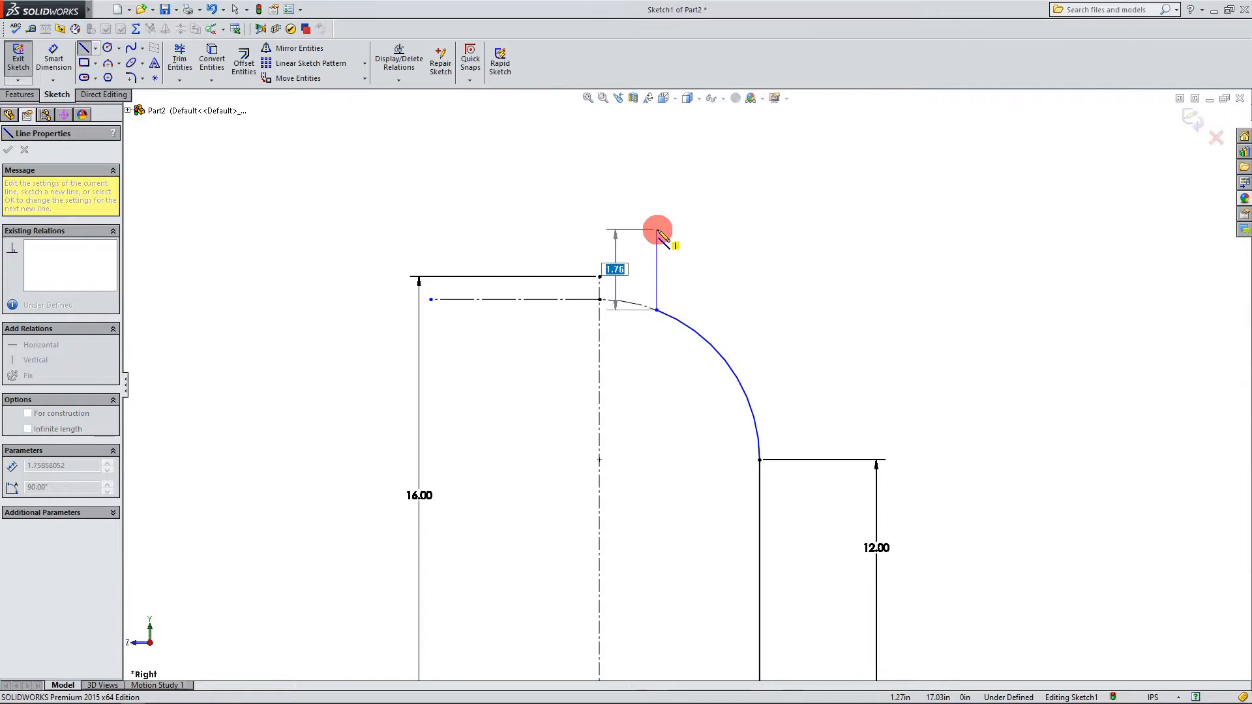
left_click(657, 224)
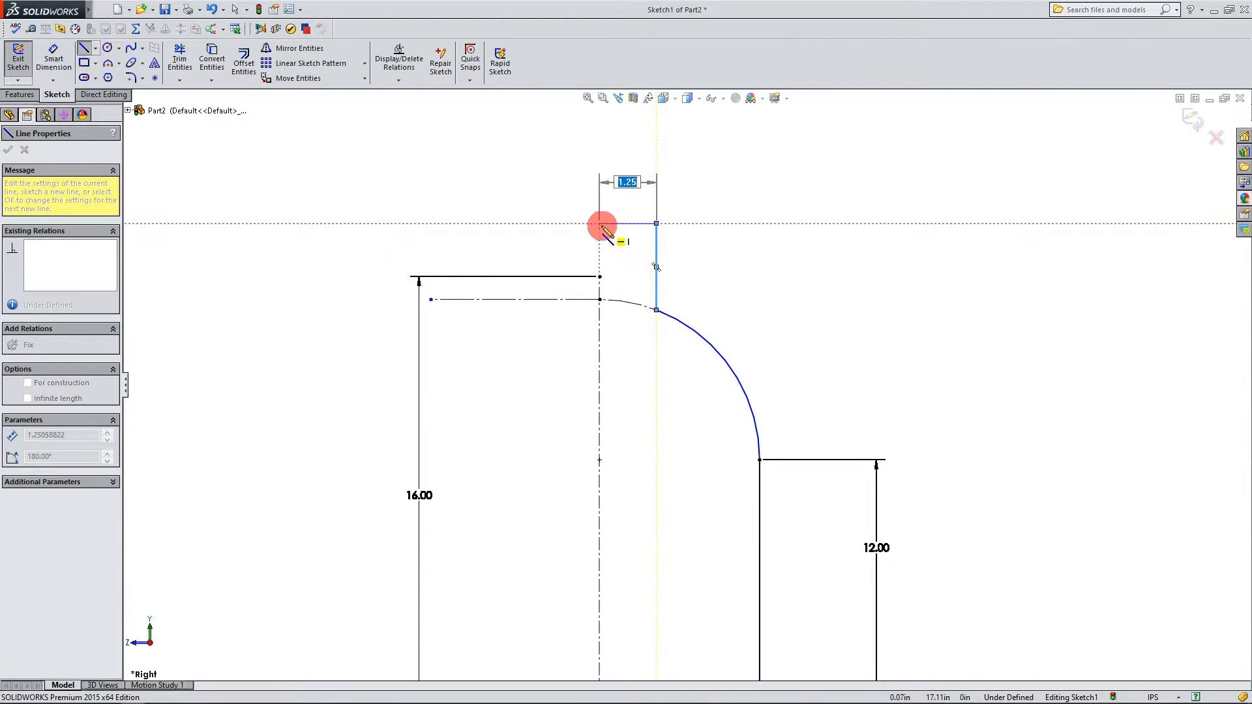
left_click(599, 224)
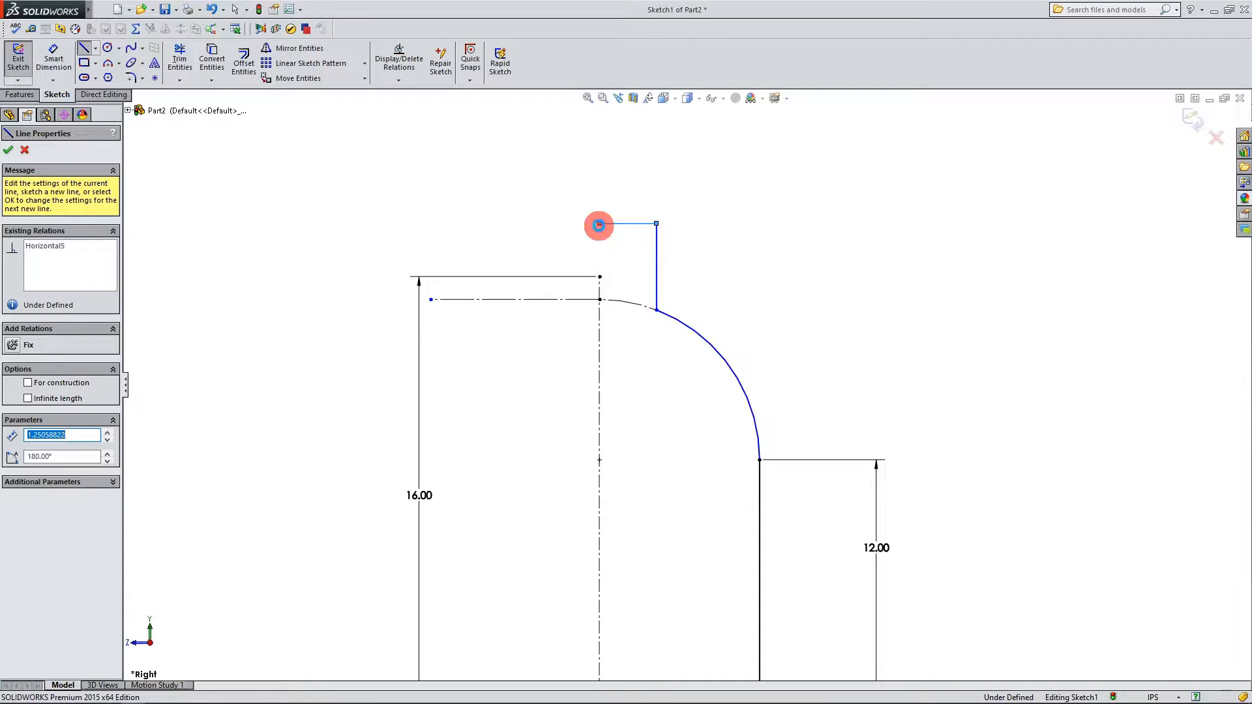
key("Escape")
Step: Dimension the short vertical neck line above the arc to 1 in
left_click(54, 59)
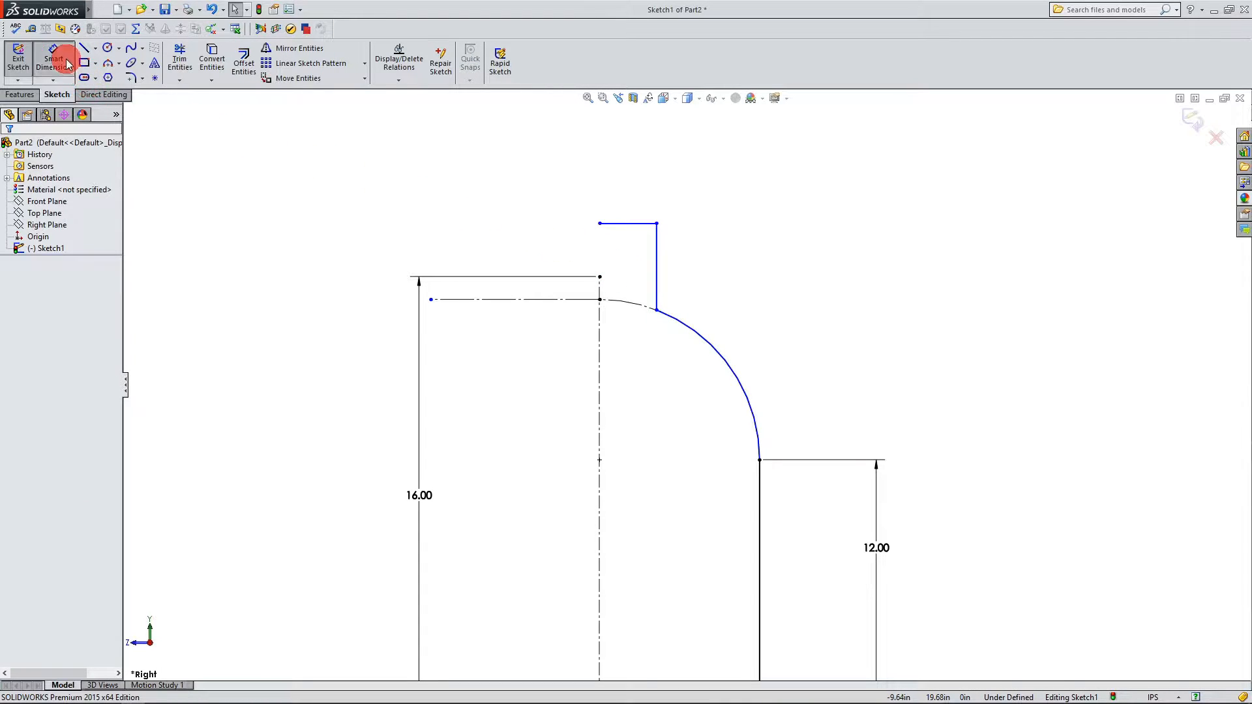
left_click(667, 285)
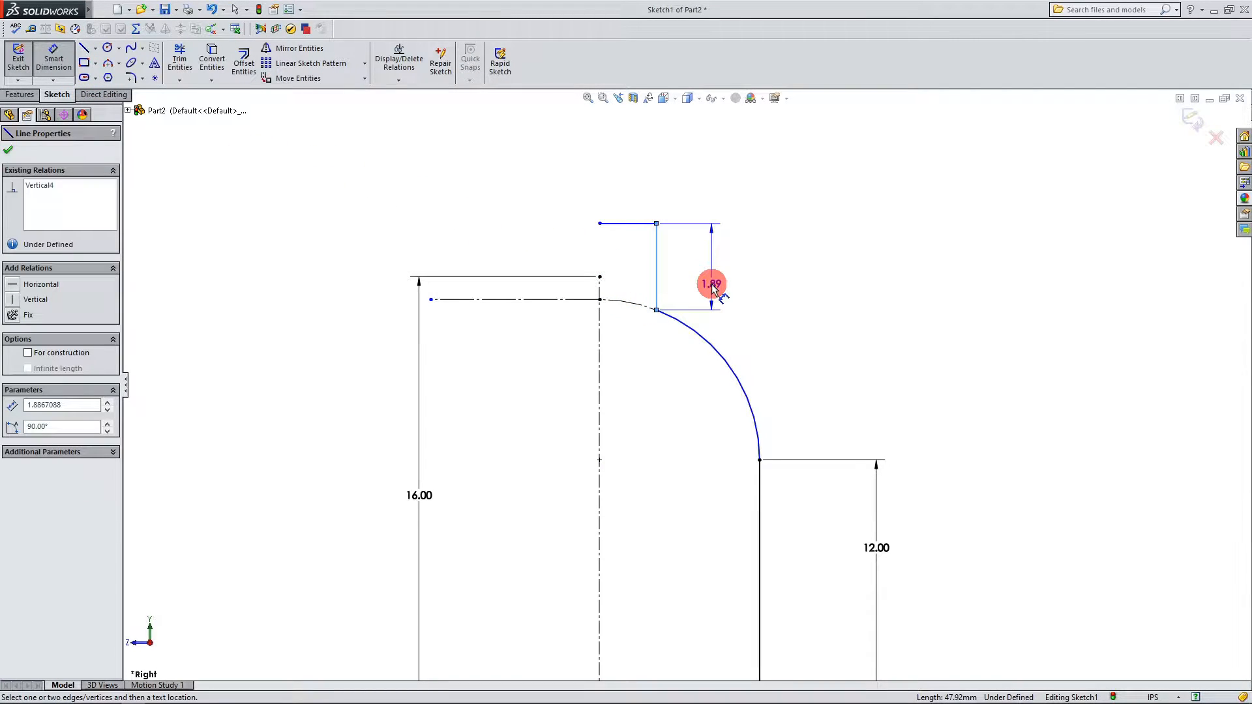
left_click(710, 284)
type("1")
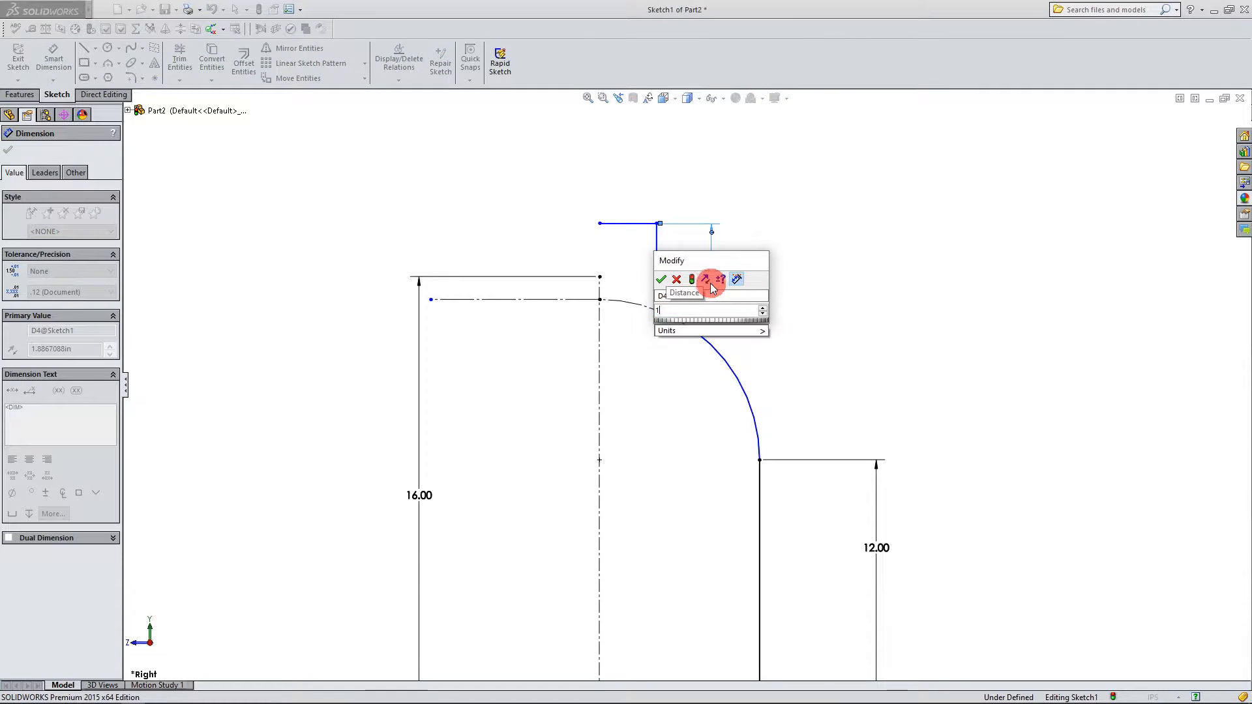
key("Return")
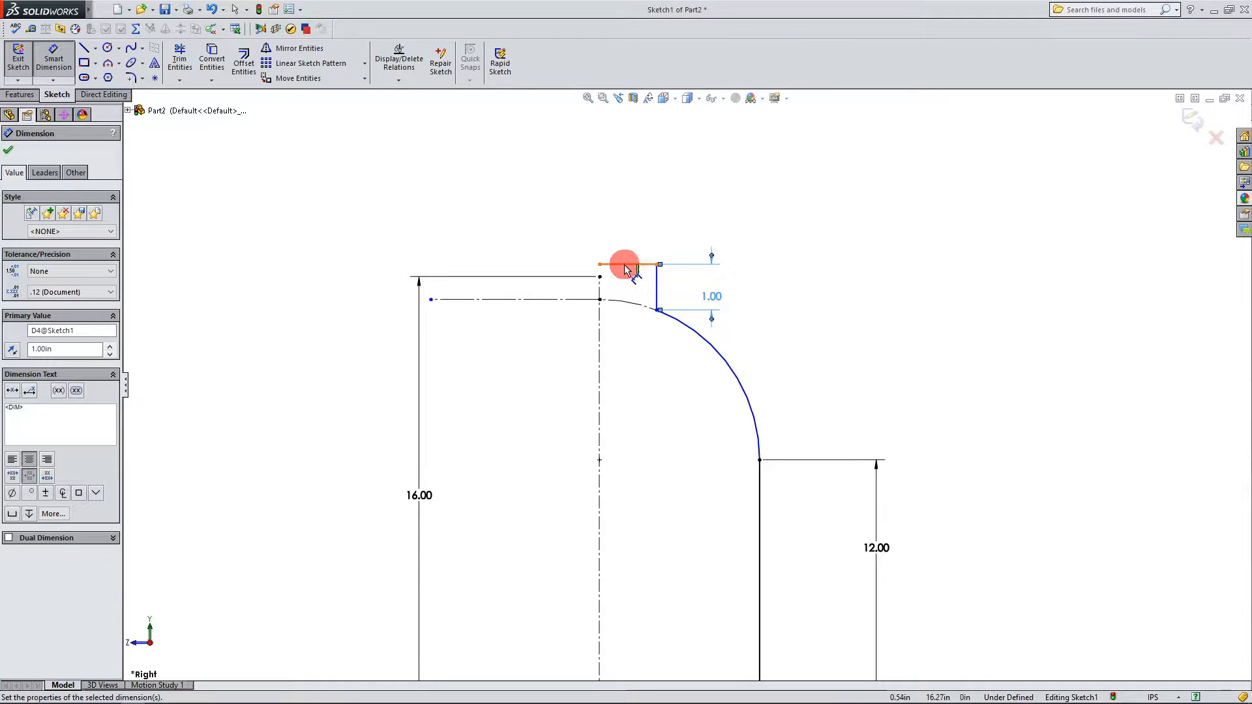
Step: Dimension the short horizontal line at the top of the neck to .675 in
left_click(626, 266)
left_click(625, 225)
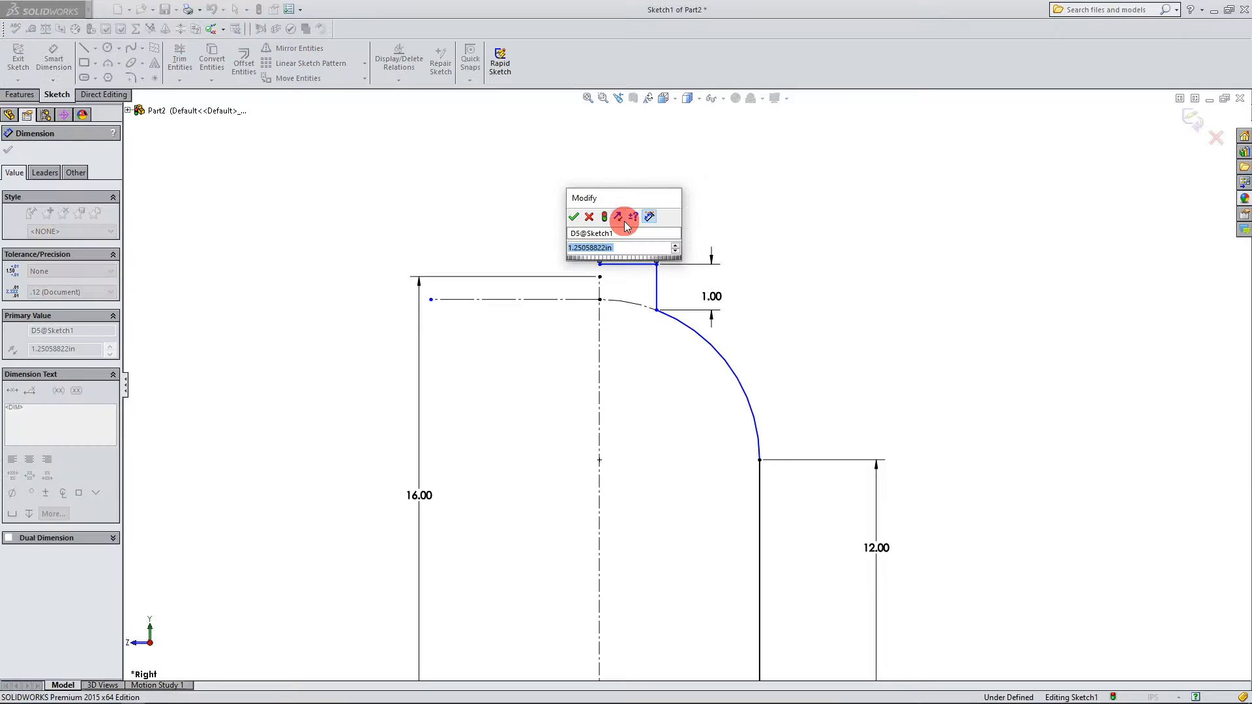
key("BackSpace")
type(".675")
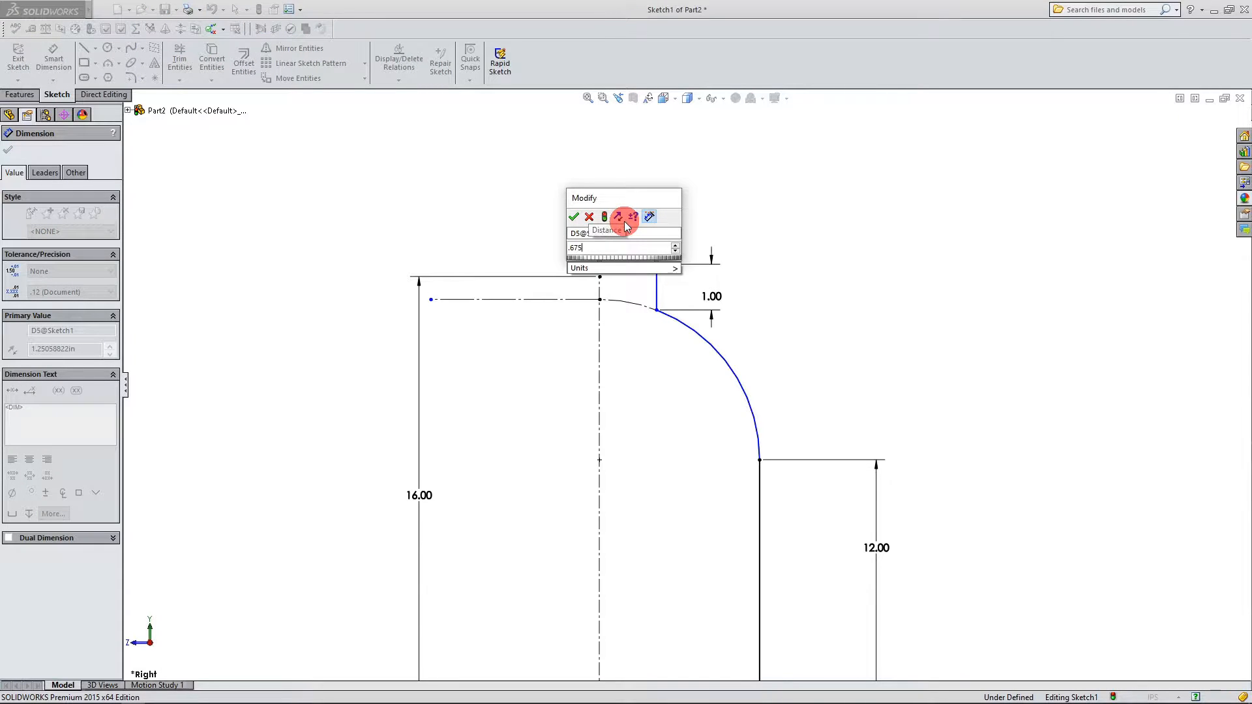
key("Return")
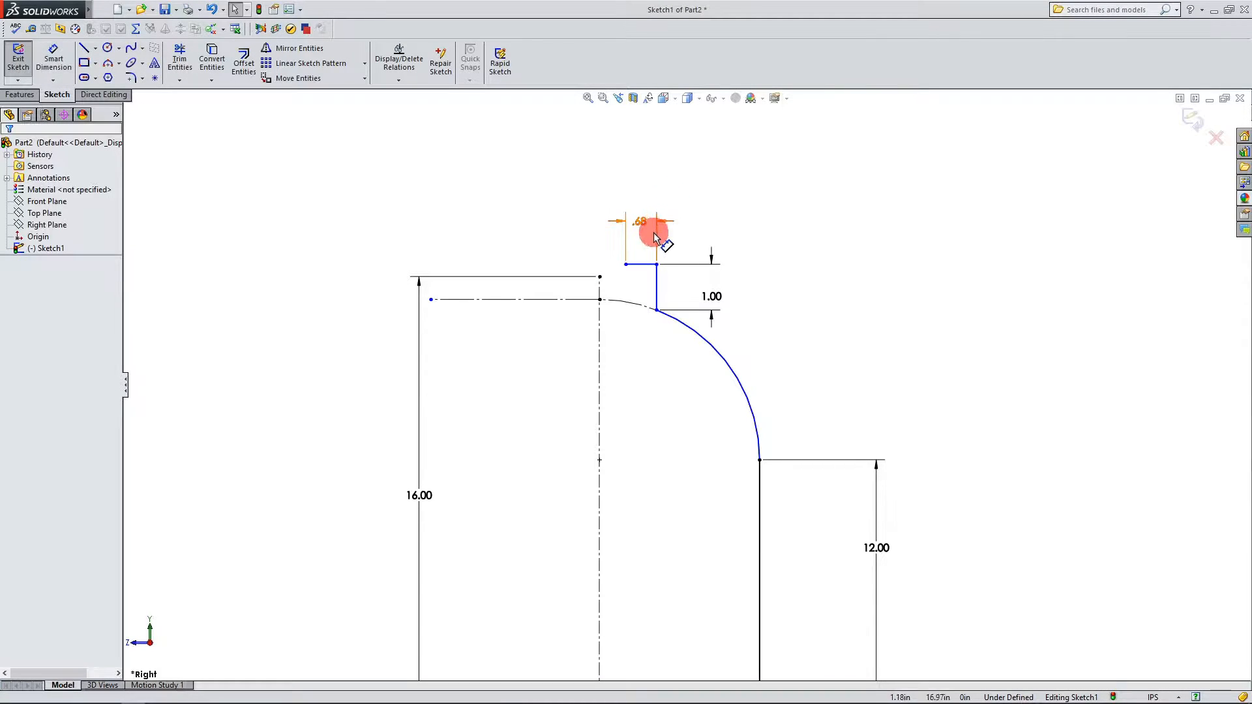
Step: Add a Vertical relation between the free end of the neck's short horizontal line and the sketch origin
left_click(624, 266)
scroll(573, 236, "up", 5)
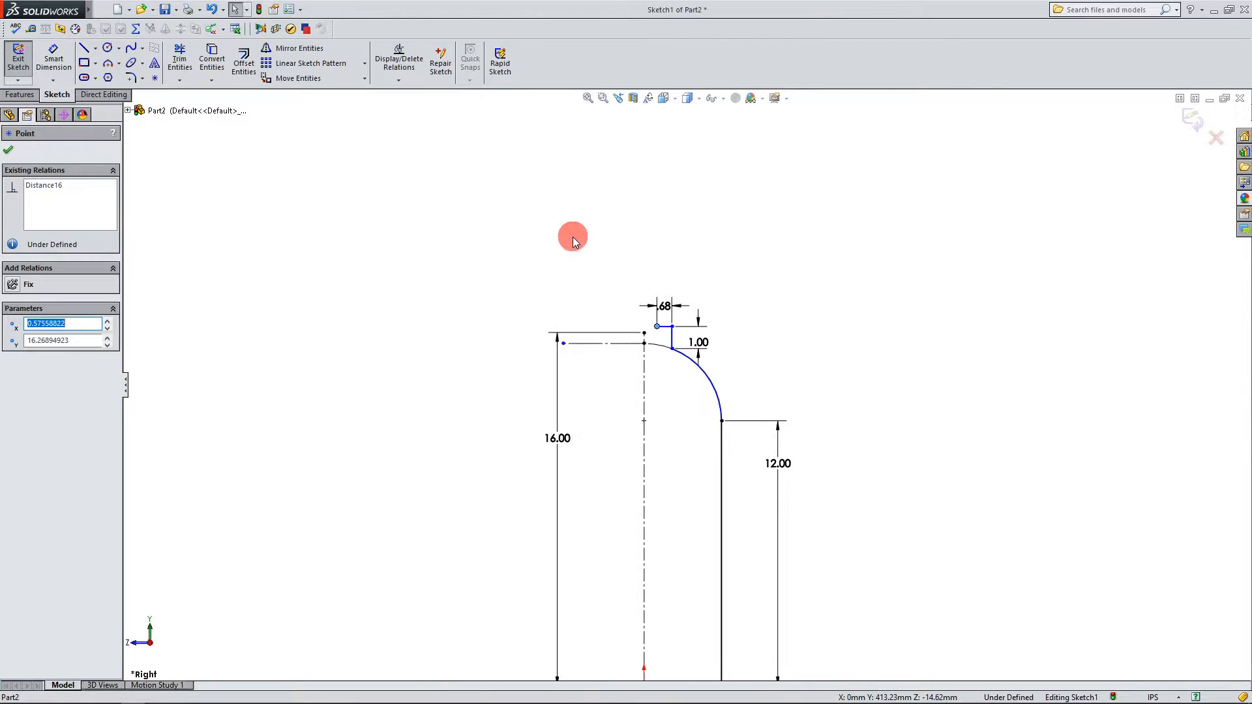
scroll(679, 553, "down", 2)
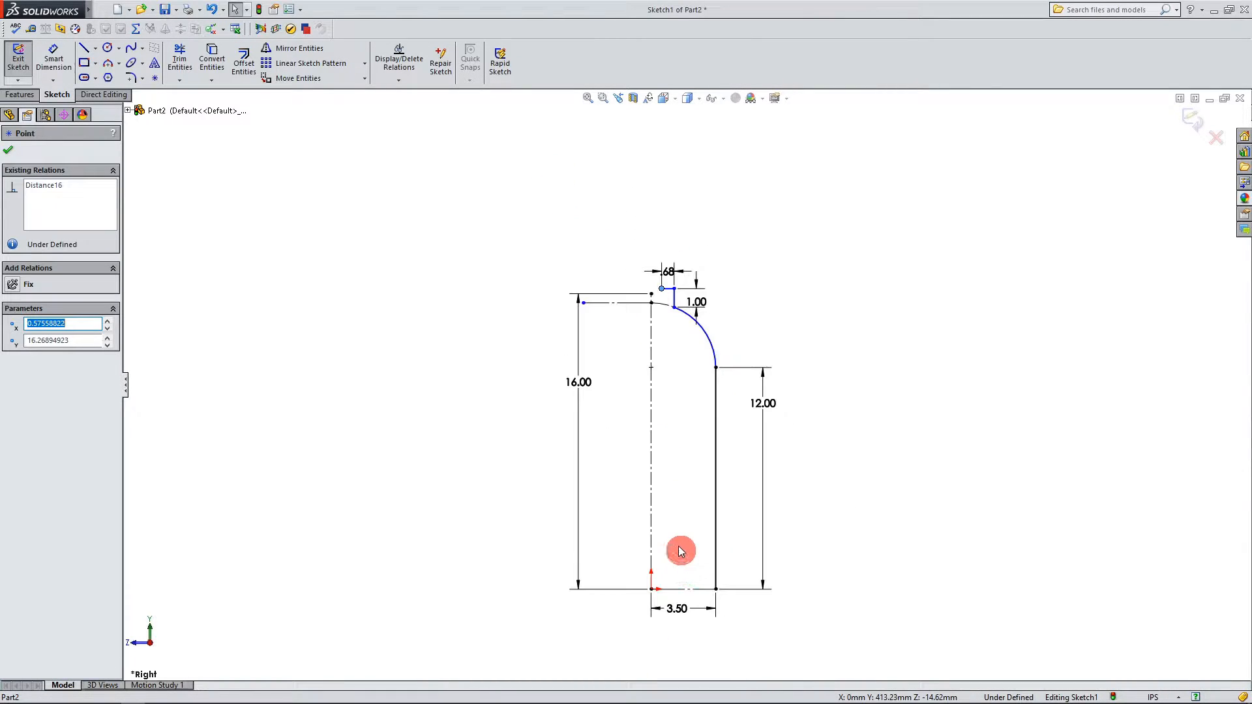
left_click(650, 588, "ctrl")
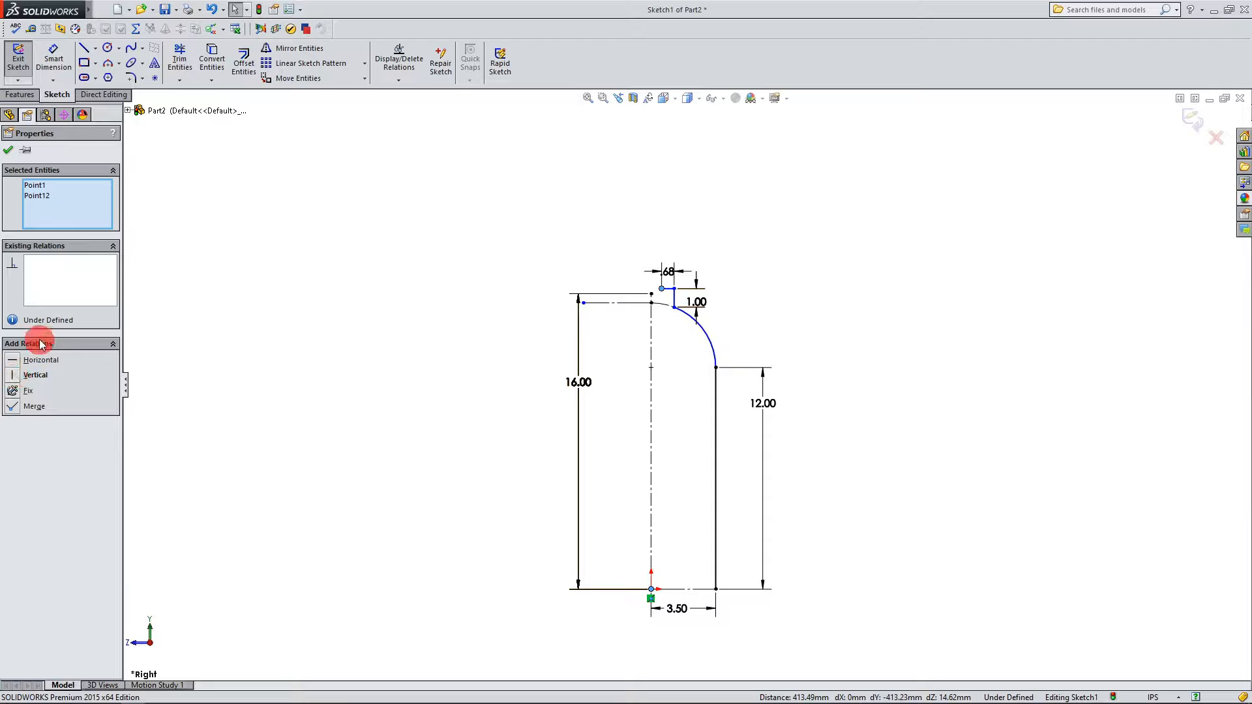
left_click(15, 376)
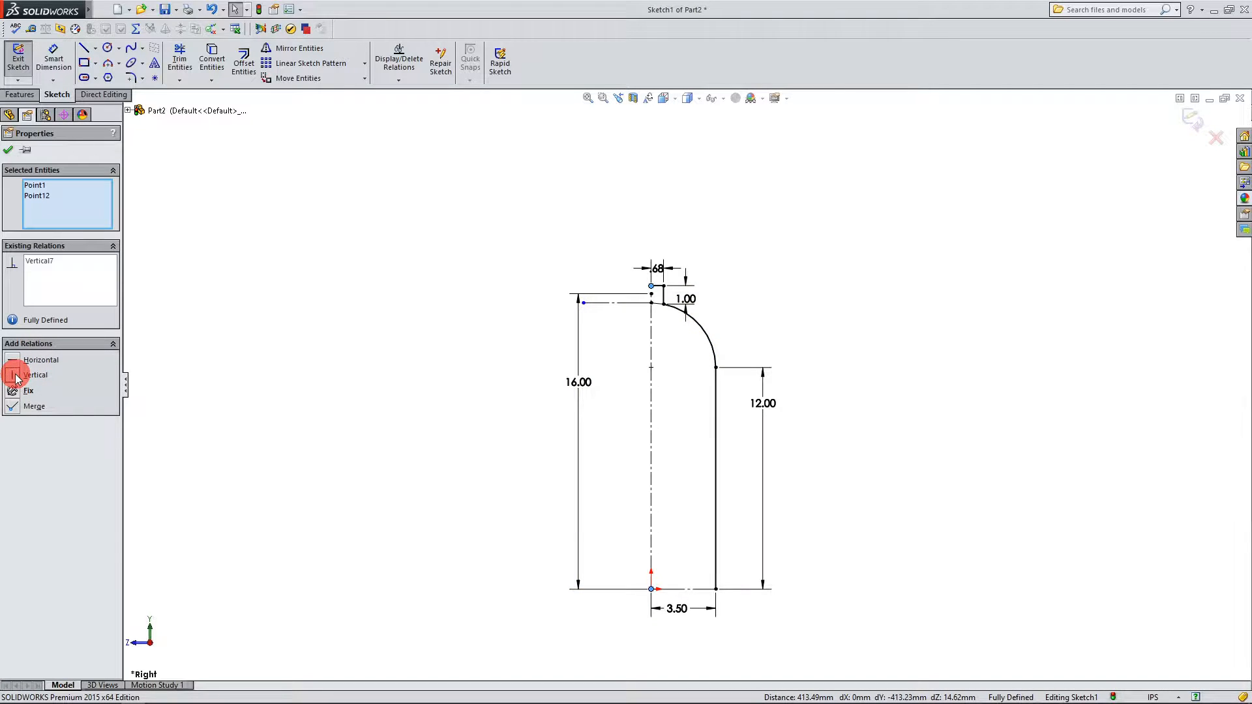
Step: Examine the neck, the rounded shoulder and the overall profile with their dimensions
scroll(678, 305, "down", 5)
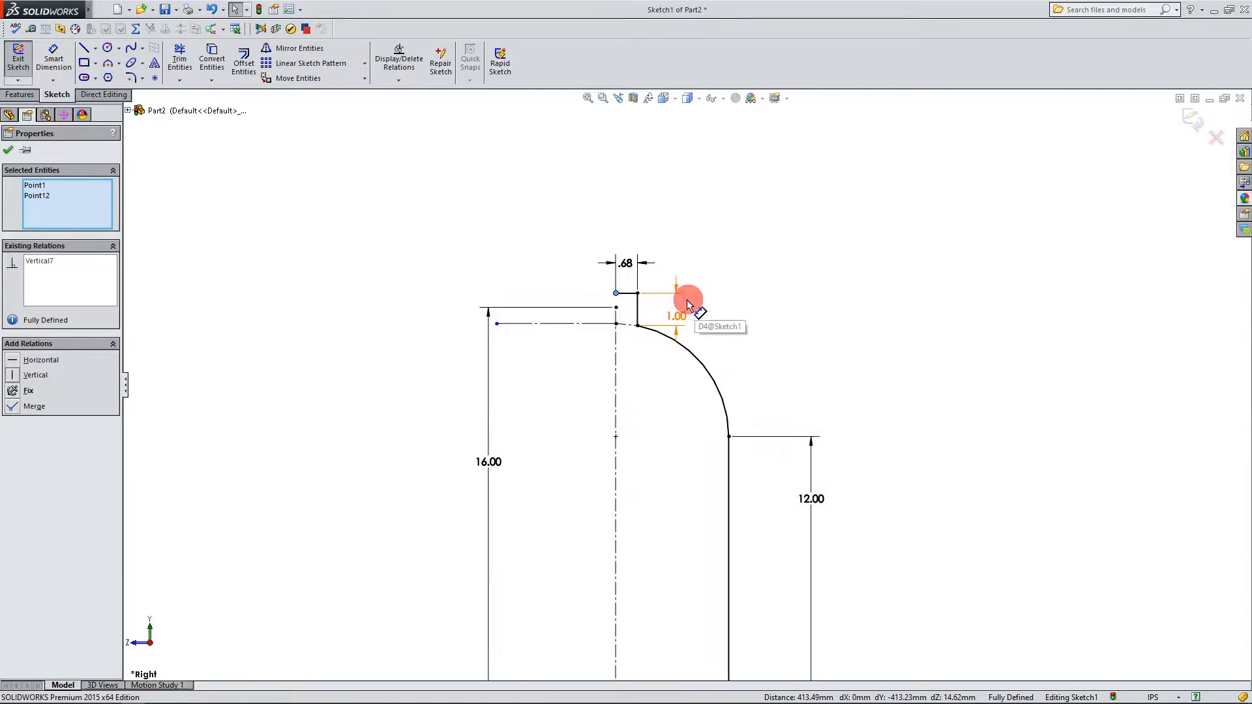
scroll(659, 307, "down", 2)
scroll(637, 271, "up", 4)
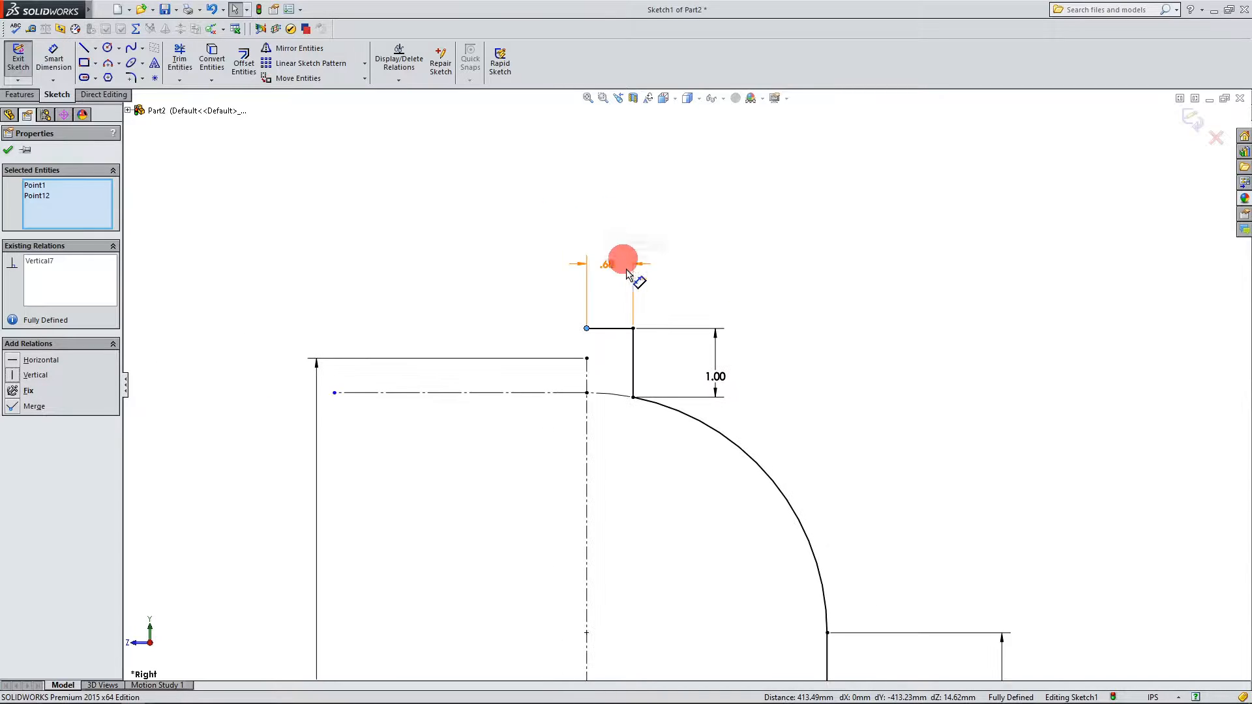
scroll(667, 436, "down", 3)
scroll(597, 226, "up", 6)
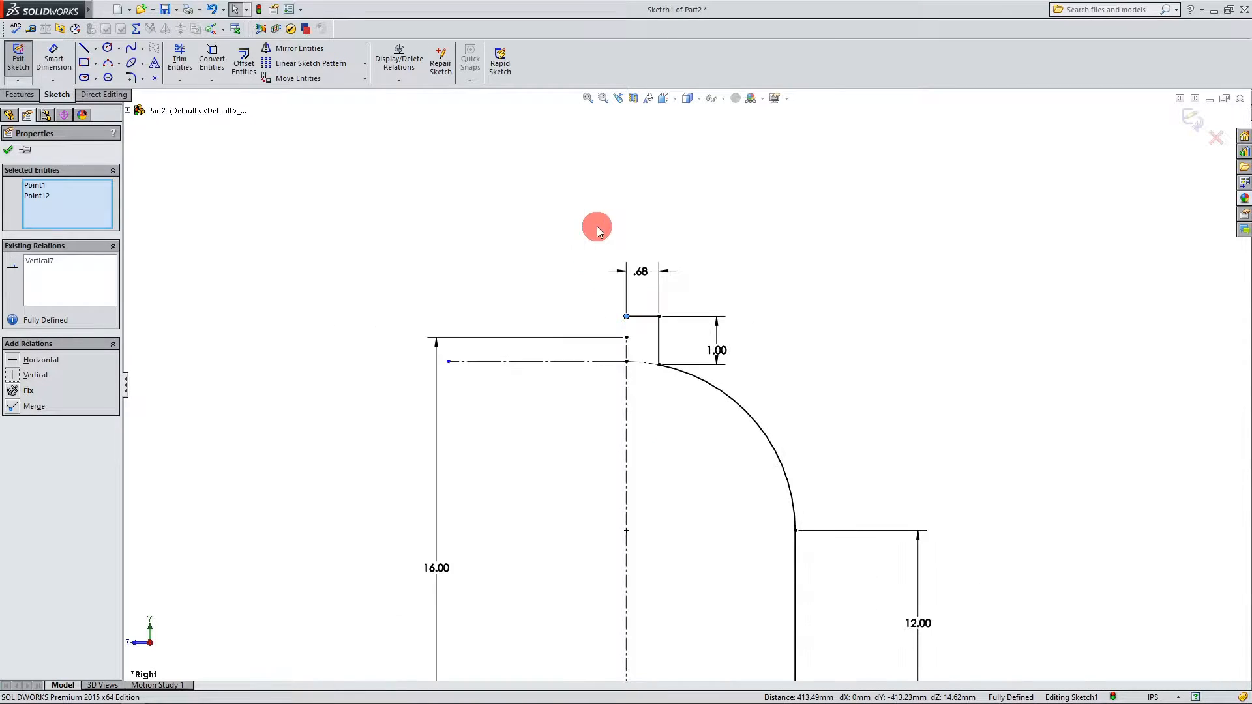
scroll(710, 548, "up", 3)
scroll(707, 620, "down", 2)
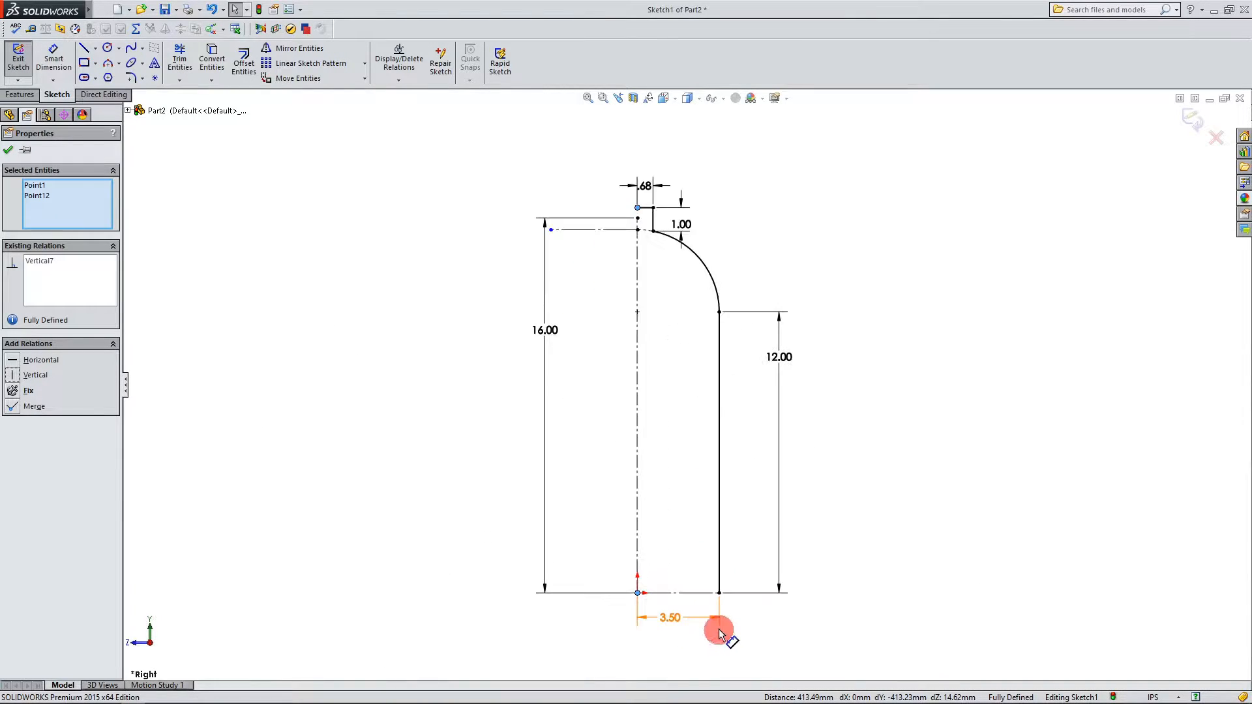
left_click(13, 150)
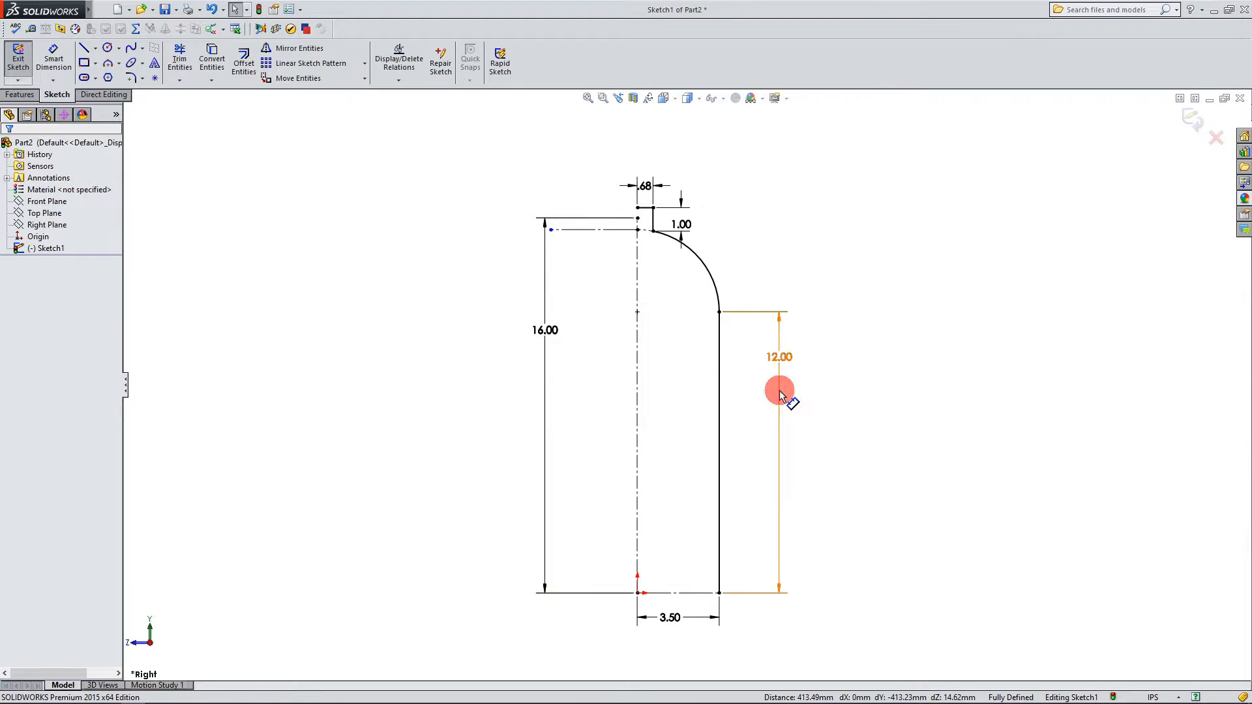
scroll(746, 395, "down", 1)
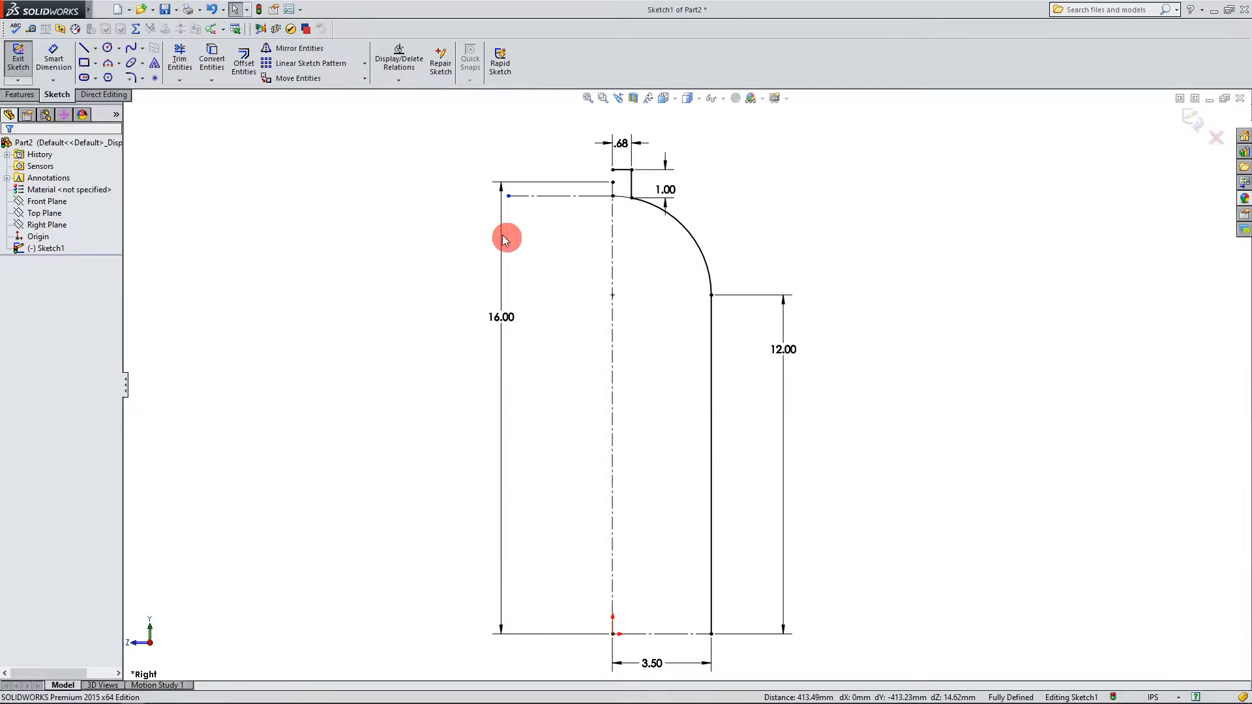
scroll(643, 171, "down", 2)
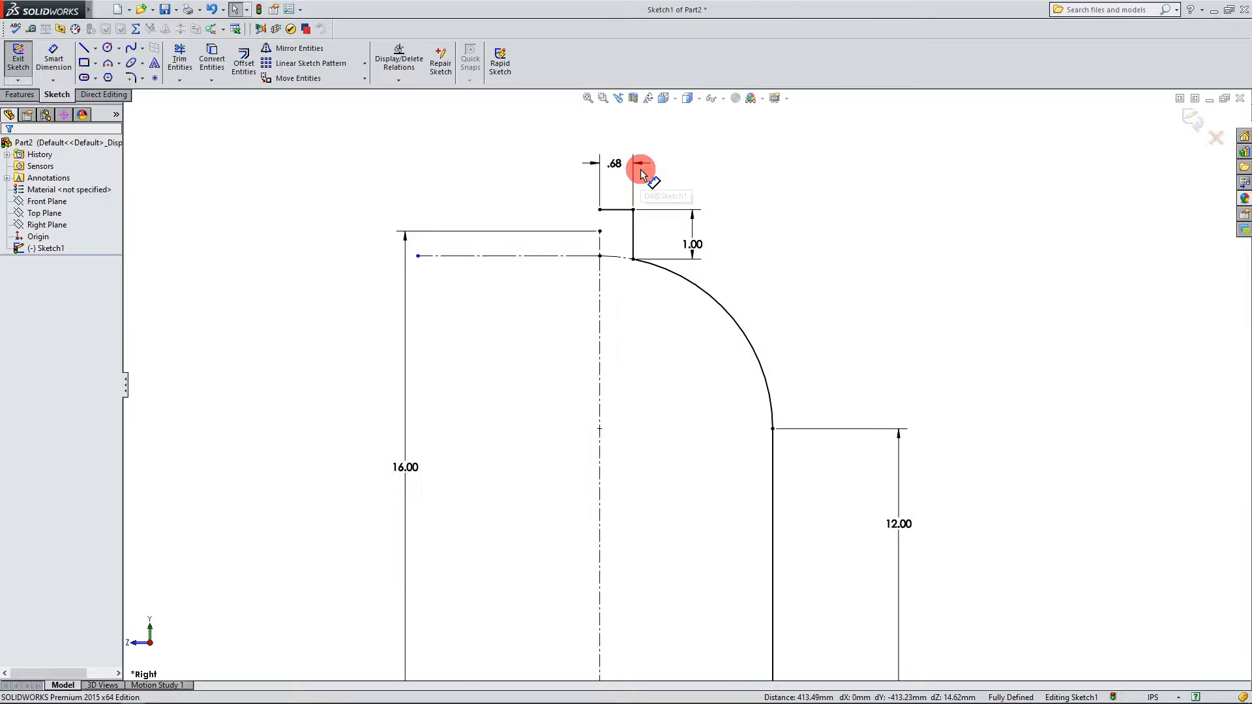
scroll(613, 166, "up", 5)
scroll(717, 475, "down", 1)
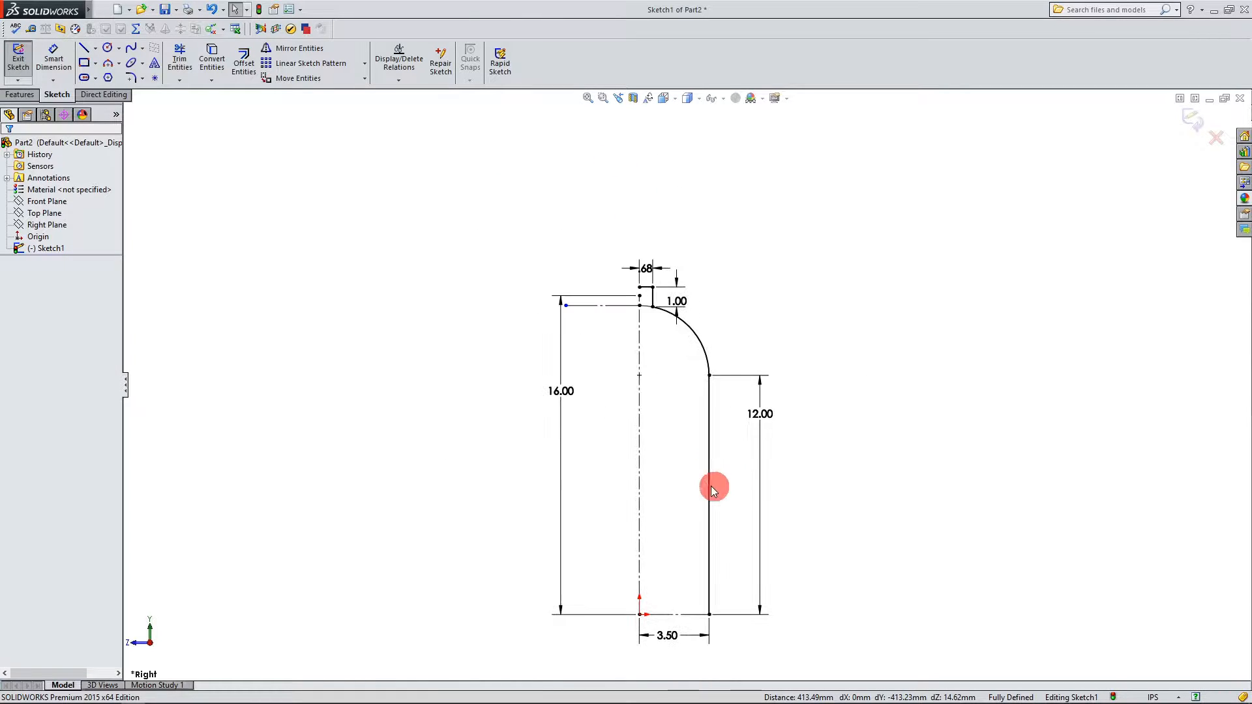
Step: Set the vertical centerline's length to 19 in
left_click(639, 453)
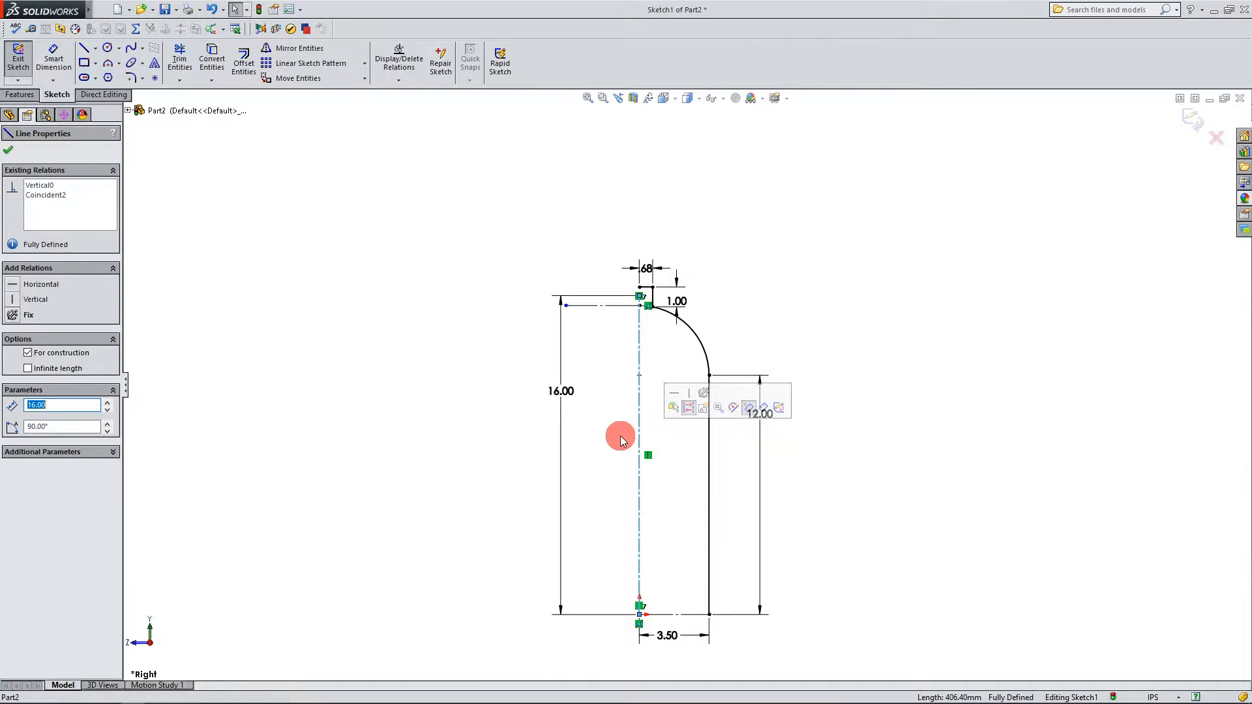
left_click(619, 433)
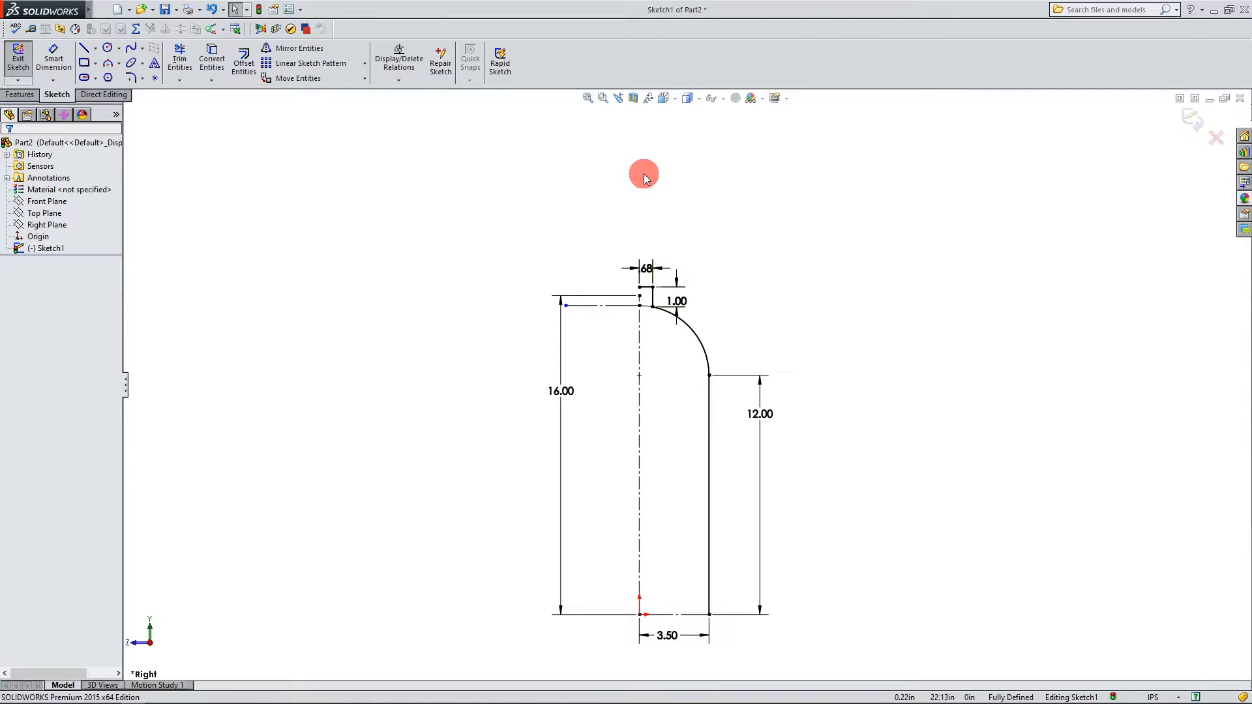
double_click(571, 392)
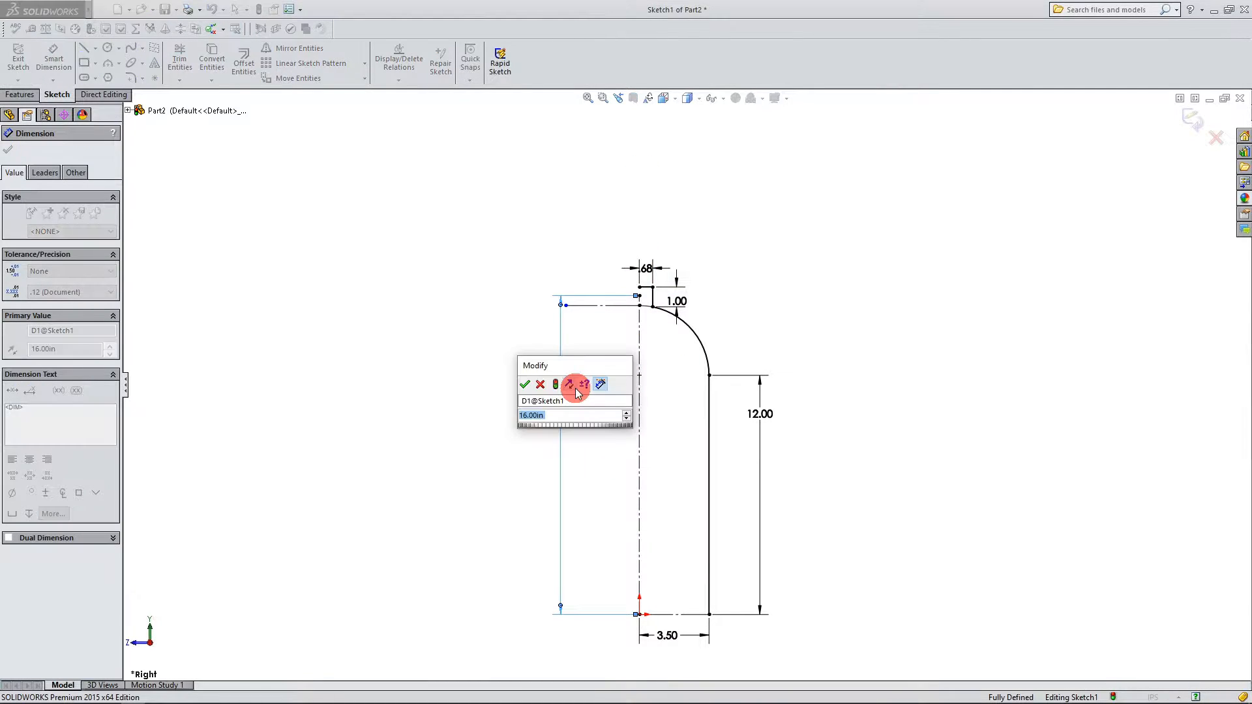
type("19")
key("Return")
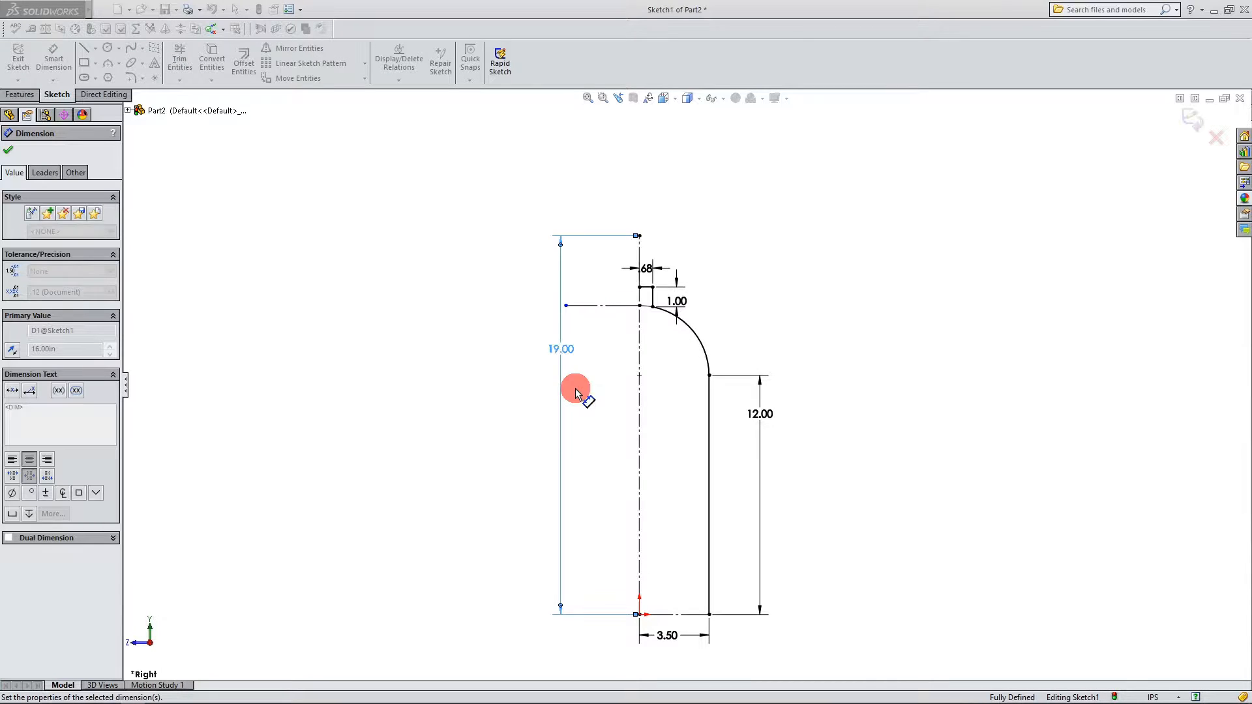
left_click(662, 339)
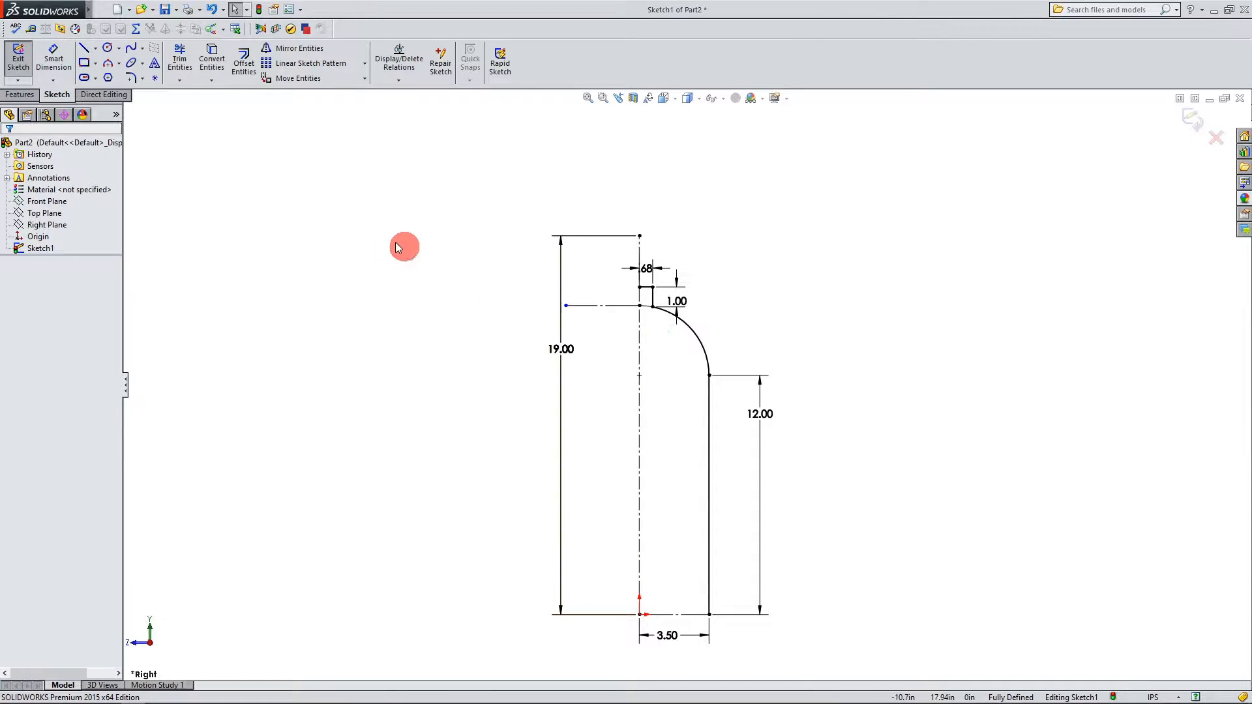
Step: Draw a three-point arc of about 4.59 in radius from the profile line's lower end to the centerline, about 1.39 in above the origin
left_click(108, 64)
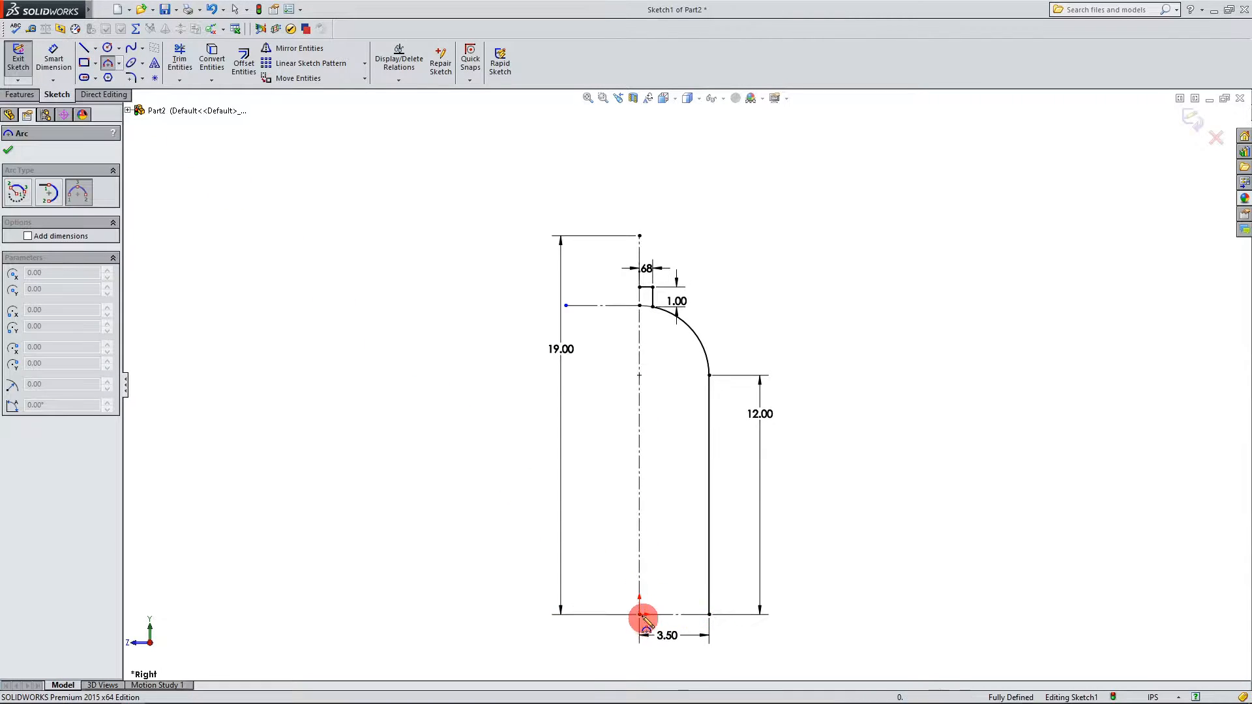
left_click_drag(639, 613, 671, 610)
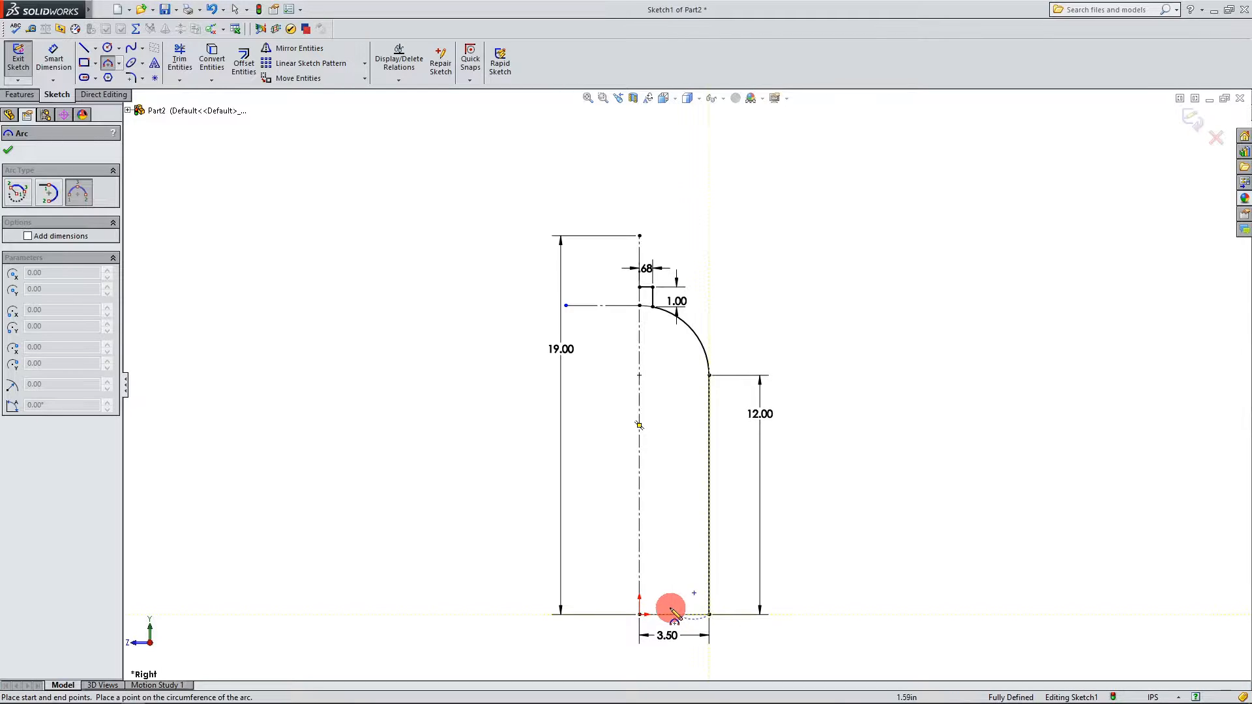
scroll(668, 610, "down", 2)
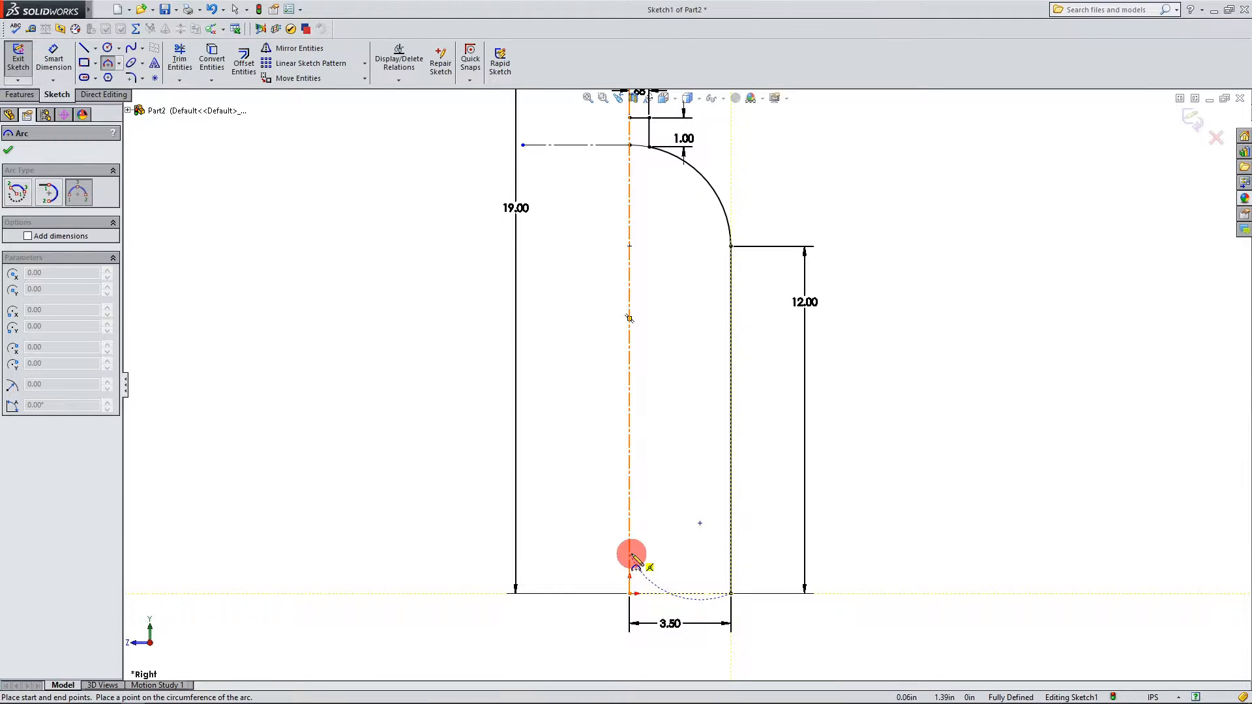
left_click_drag(632, 557, 630, 555)
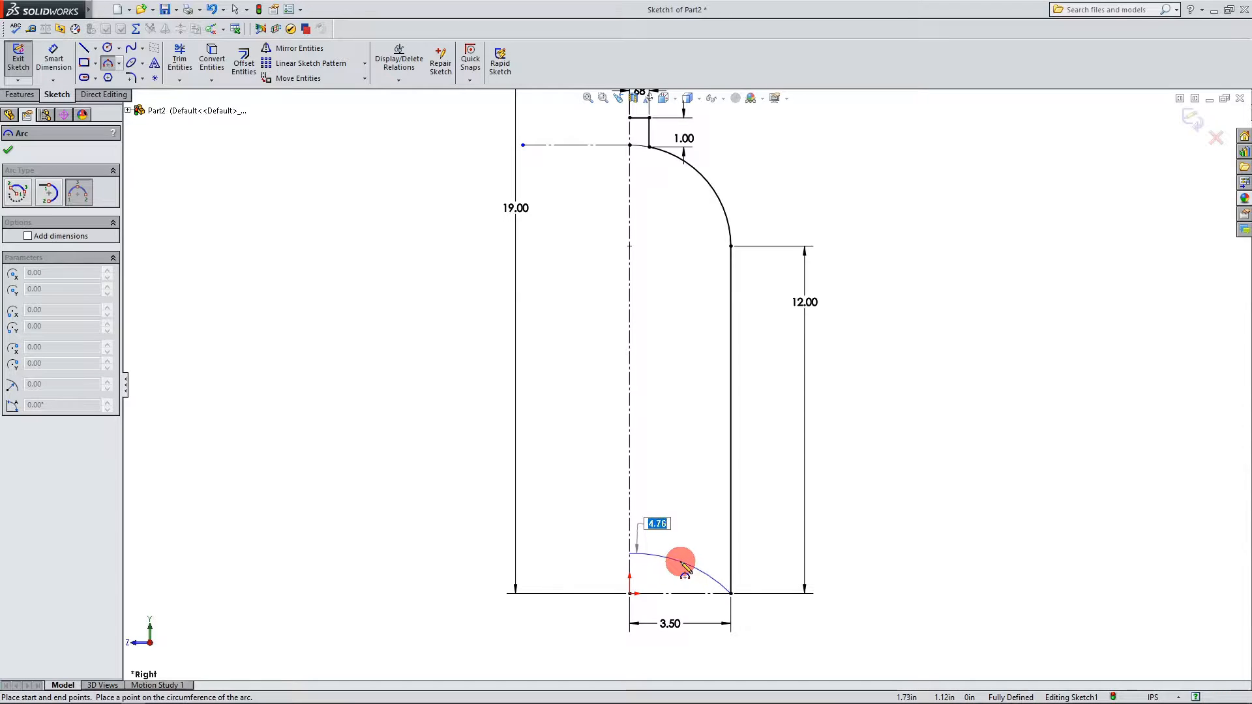
left_click(684, 565)
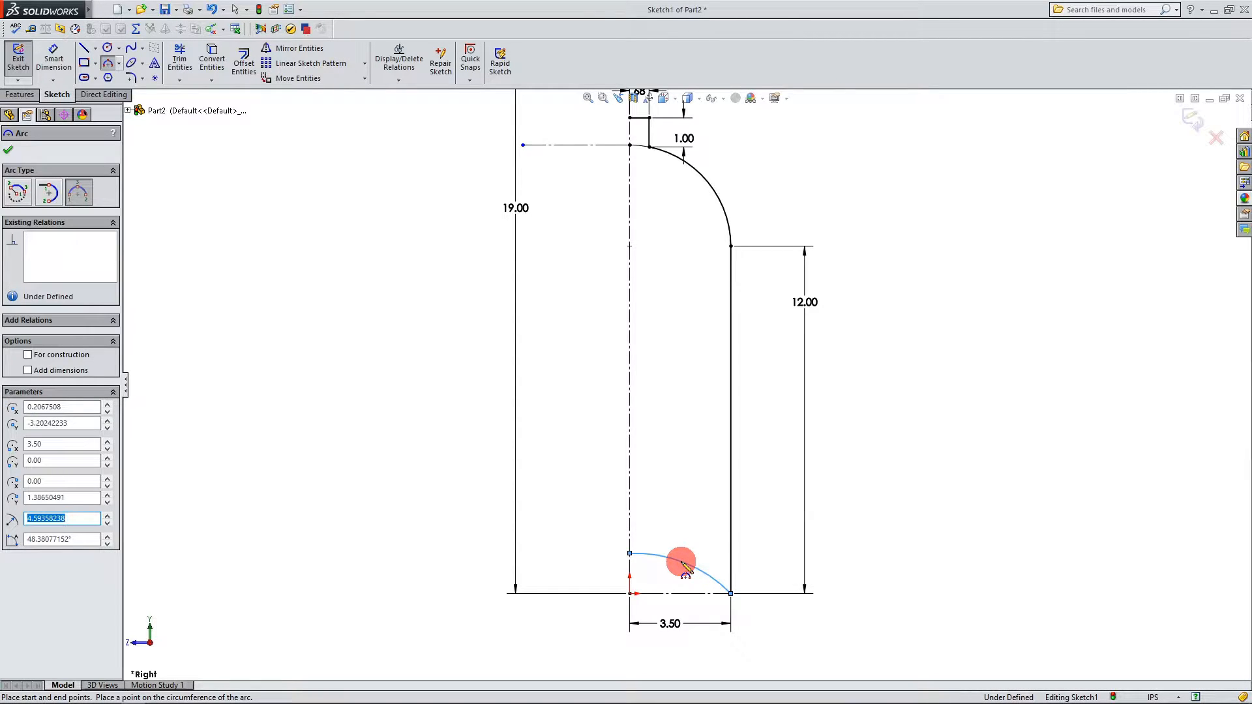
Step: Draw a horizontal centerline about 1.88 in long outward from the base arc's upper end, away from the profile
key("Escape")
scroll(675, 597, "down", 1)
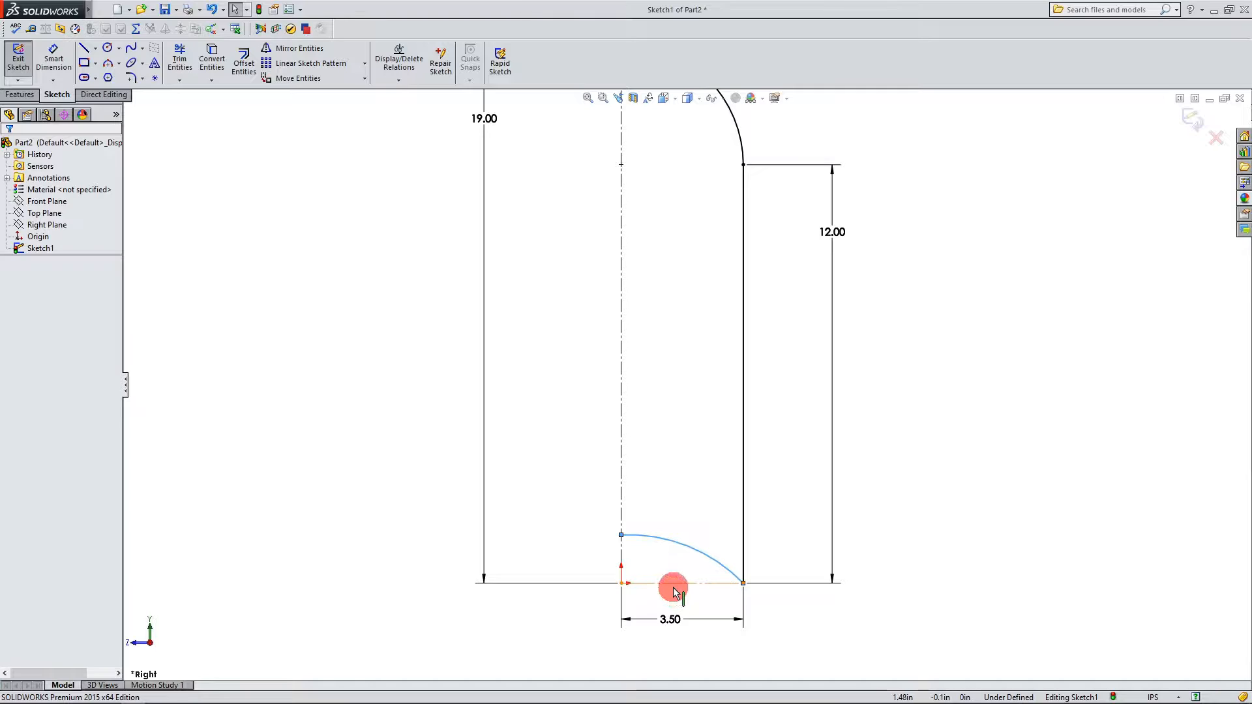
left_click(95, 49)
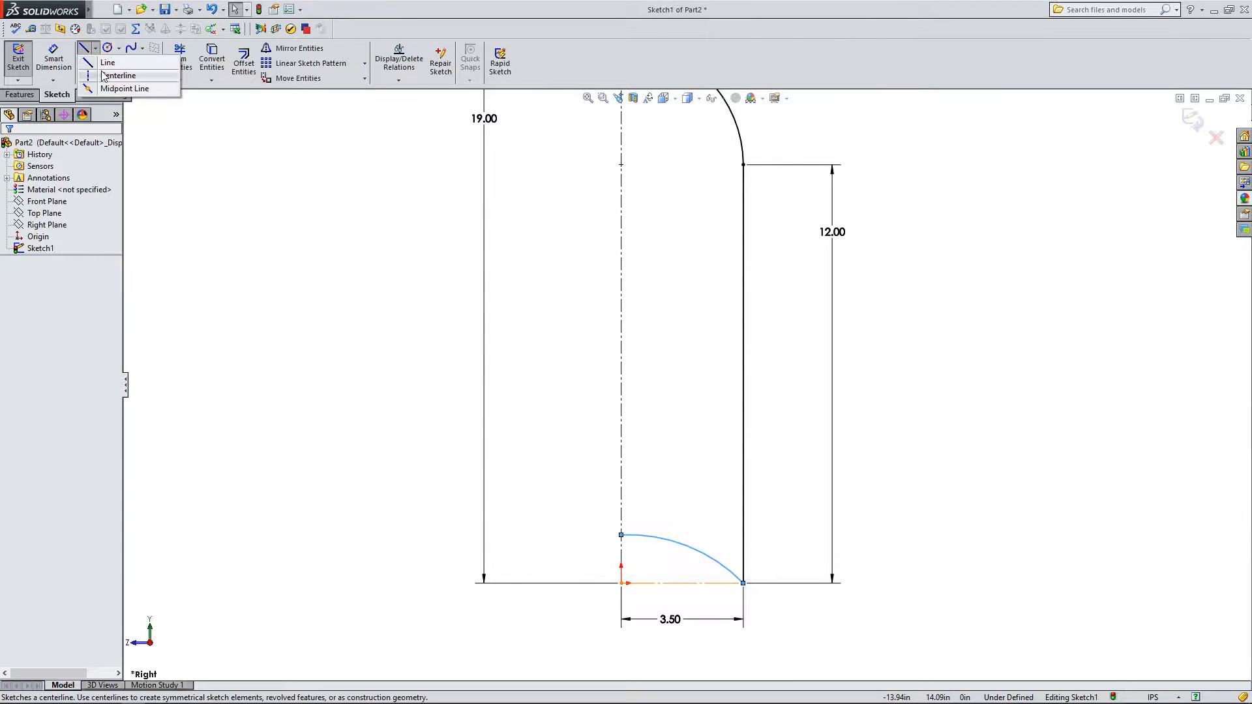
left_click(104, 76)
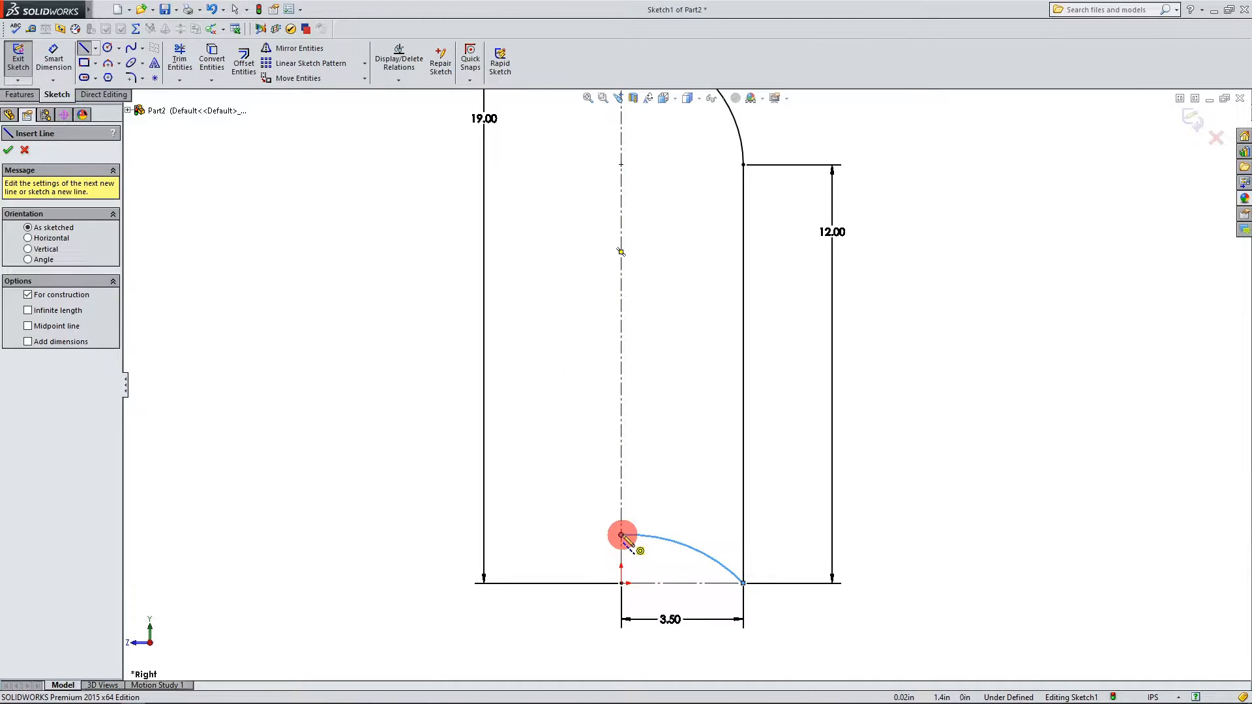
left_click_drag(620, 534, 556, 534)
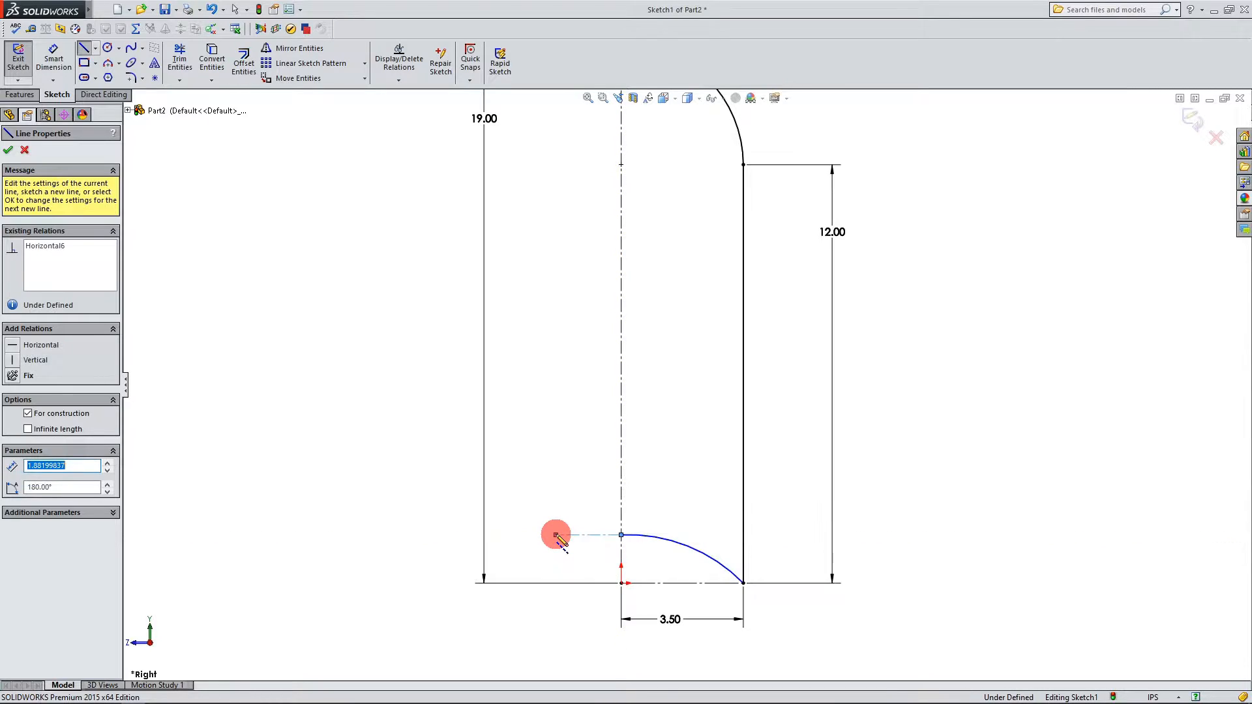
key("Escape")
Step: Add a Tangent relation between the new horizontal centerline and the base arc
left_click(574, 539)
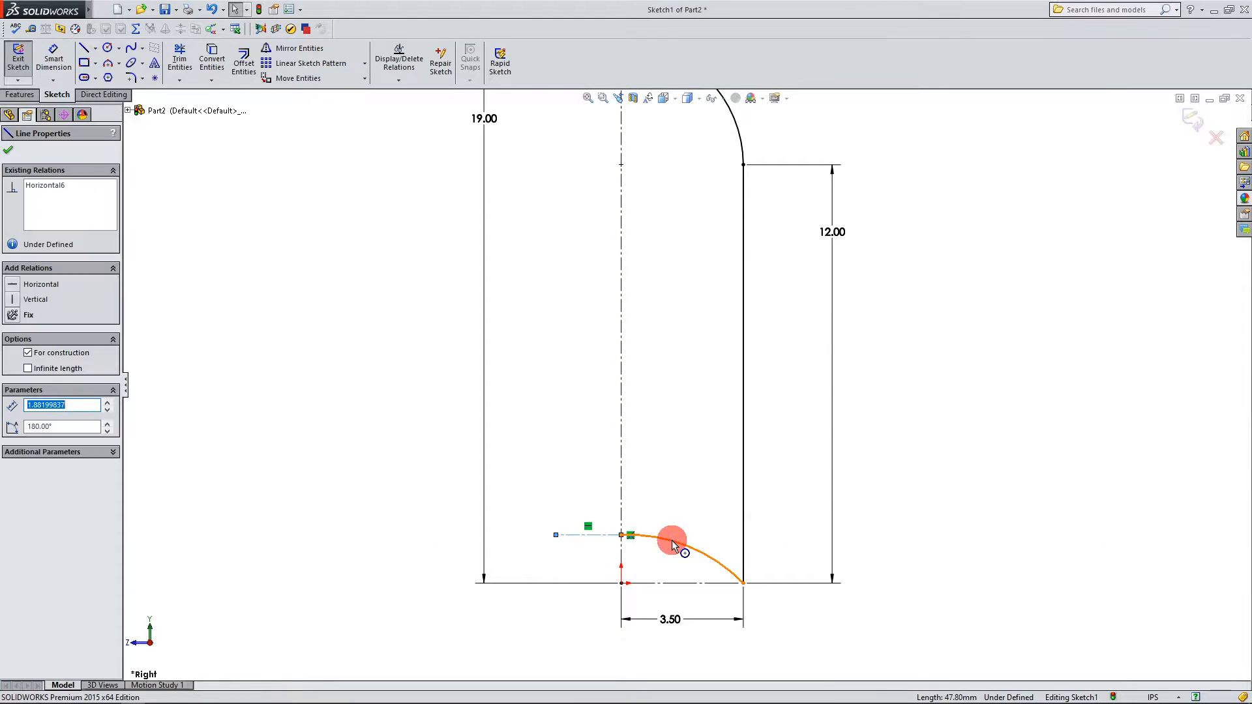
left_click(673, 545, "ctrl")
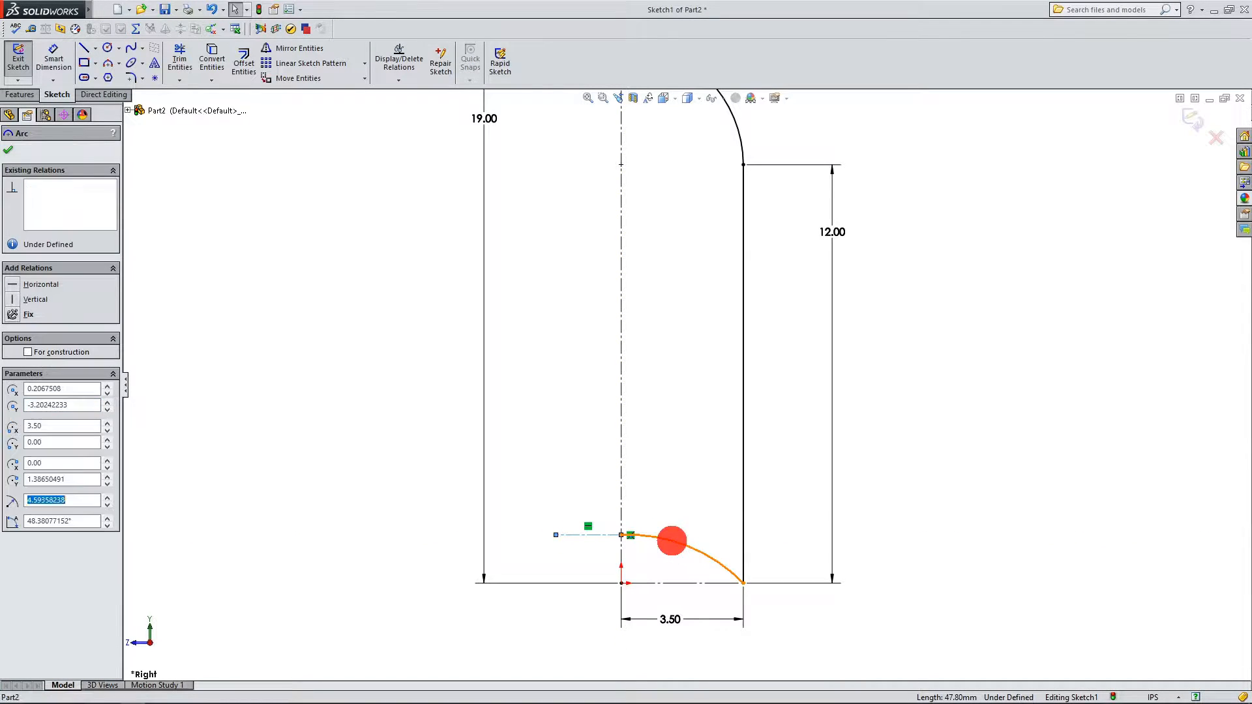
left_click(11, 364)
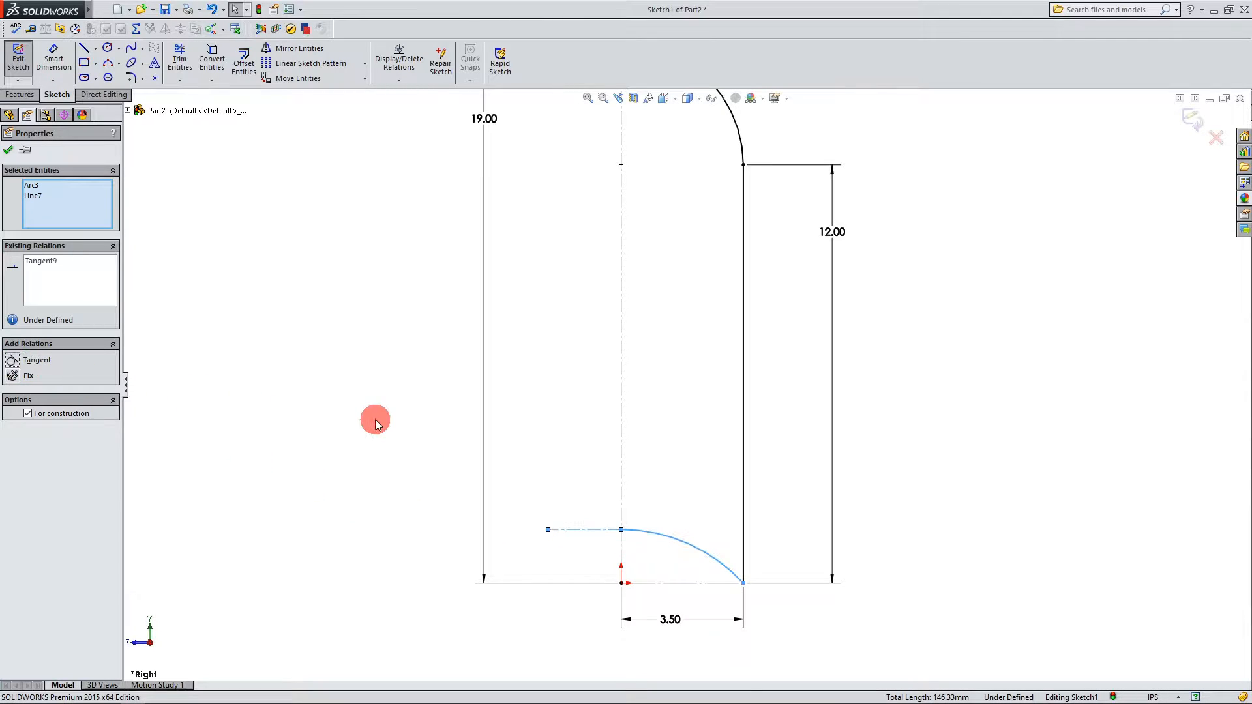
left_click(8, 150)
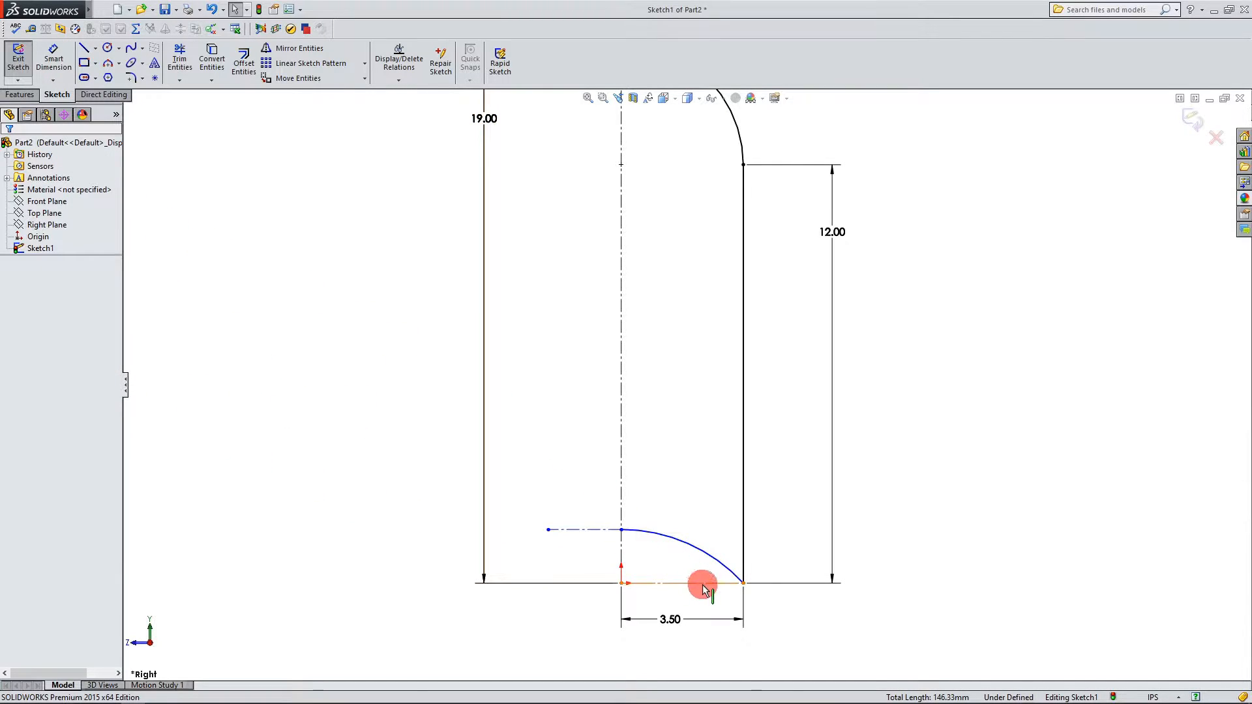
Step: Dimension the height from the origin to the base arc's upper end and set it to 0.75 in
scroll(704, 581, "down", 2)
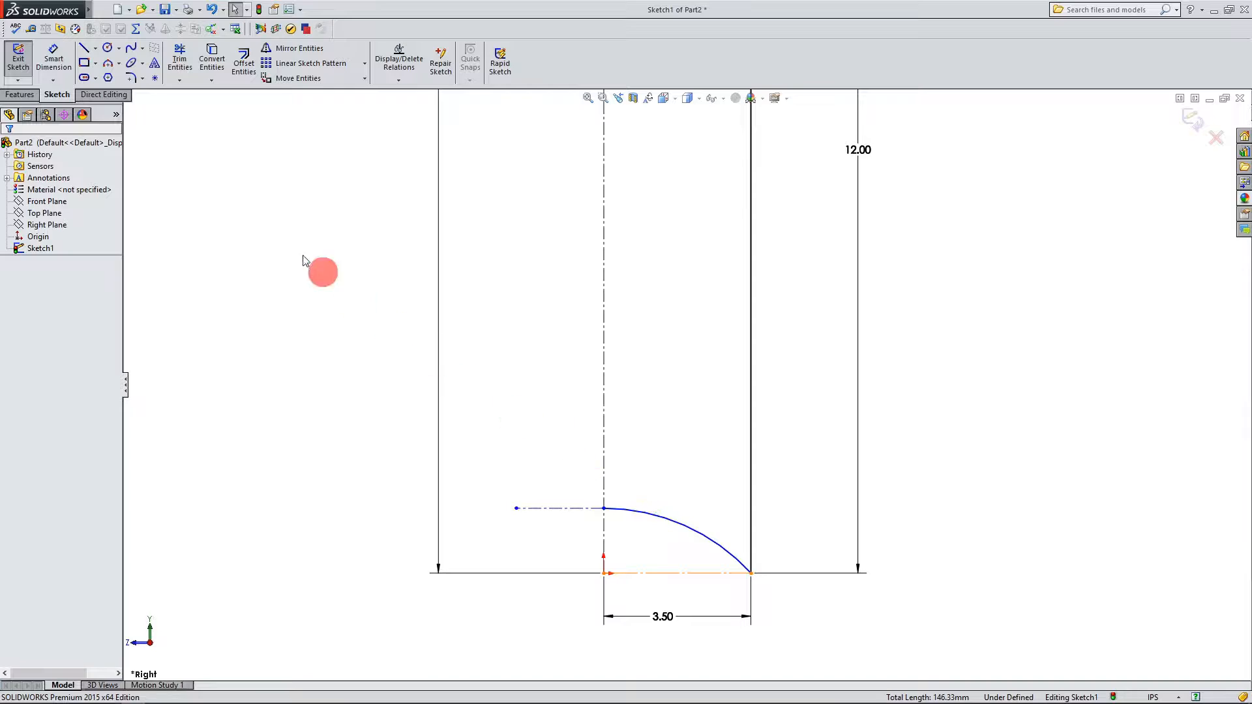
left_click(55, 56)
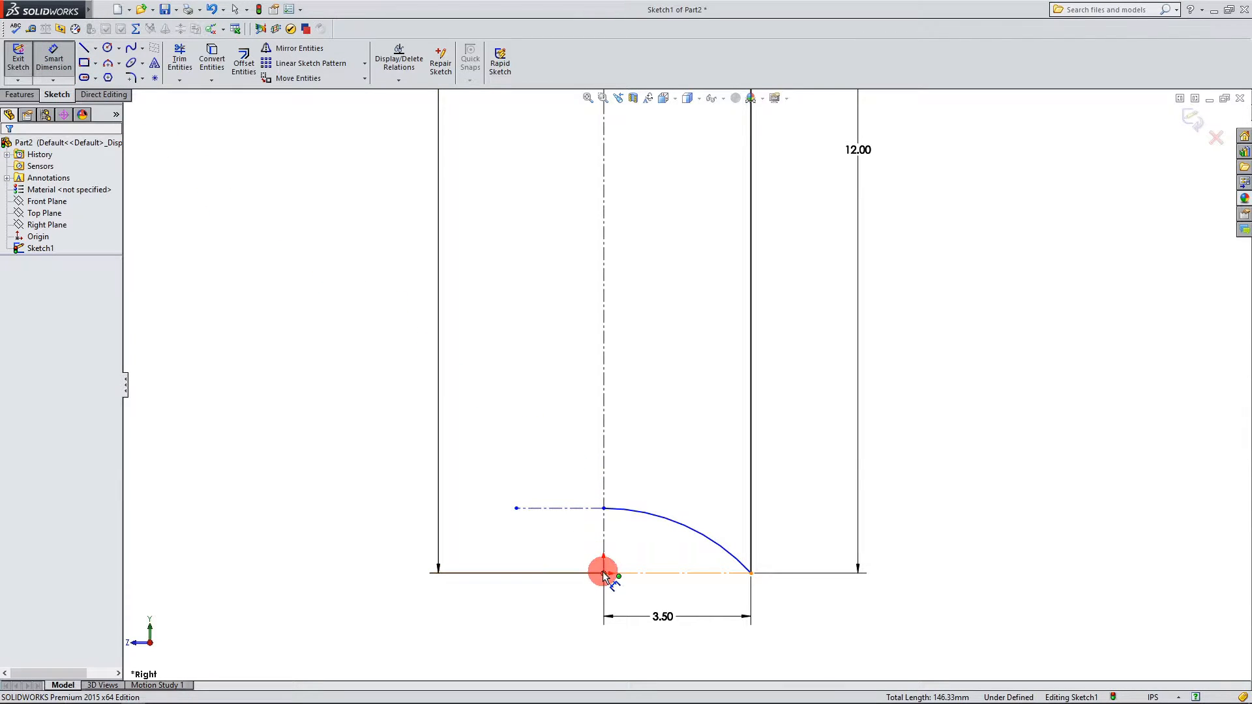
left_click(604, 573)
left_click(602, 508)
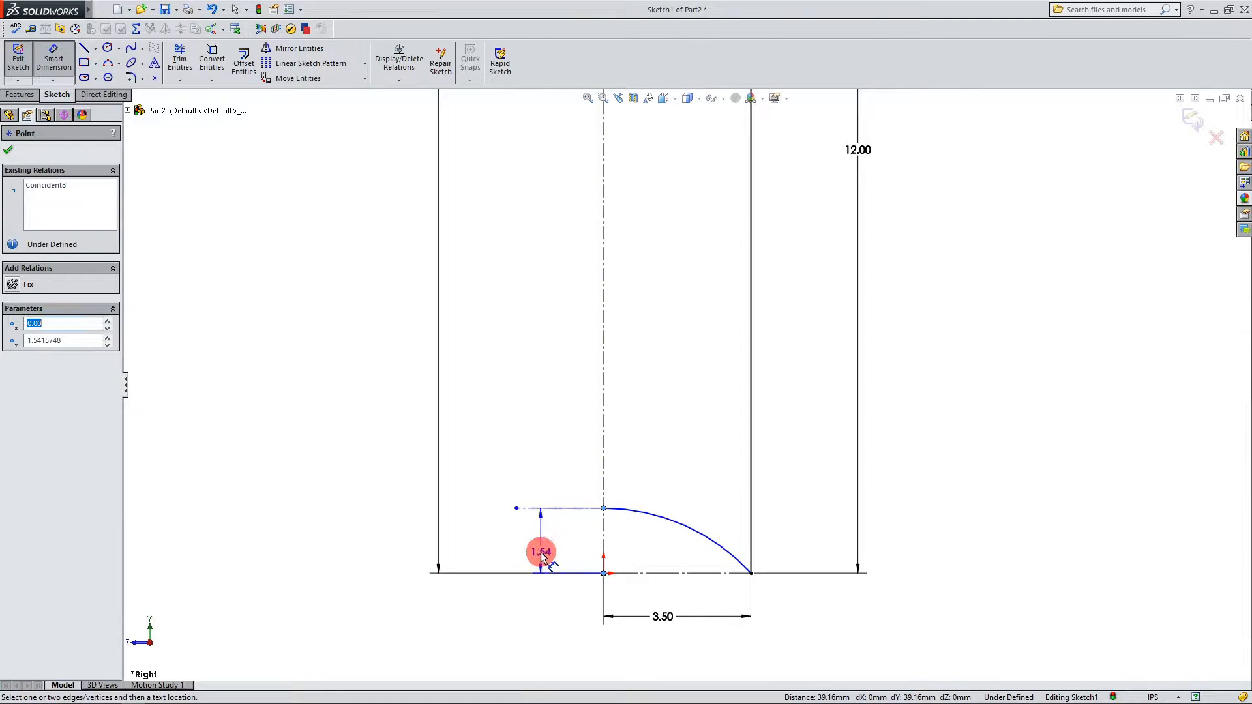
left_click(542, 554)
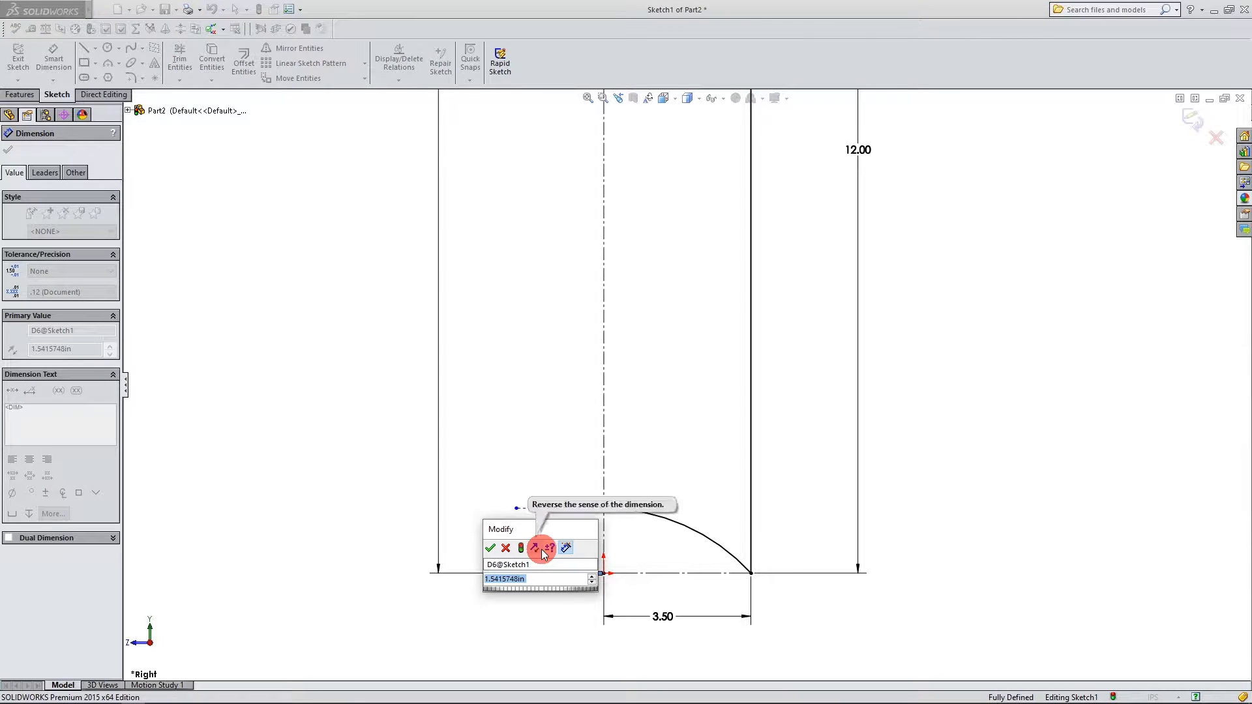
type(".75")
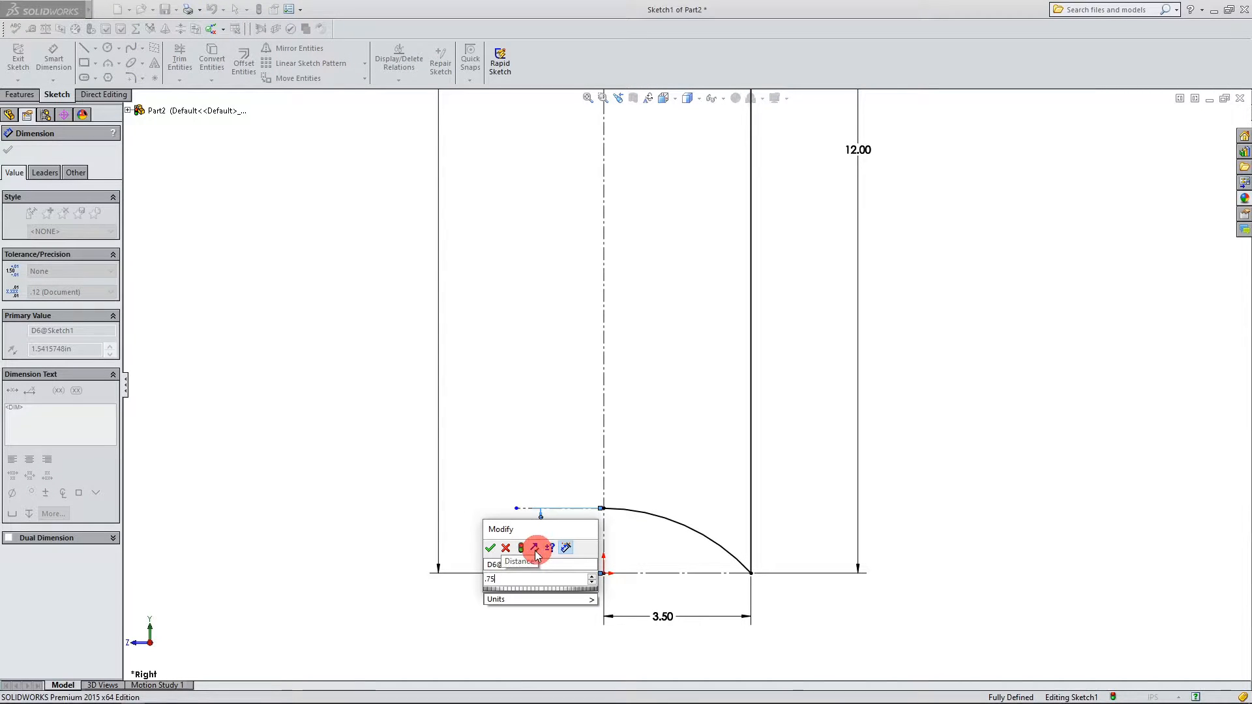
left_click(492, 549)
key("Escape")
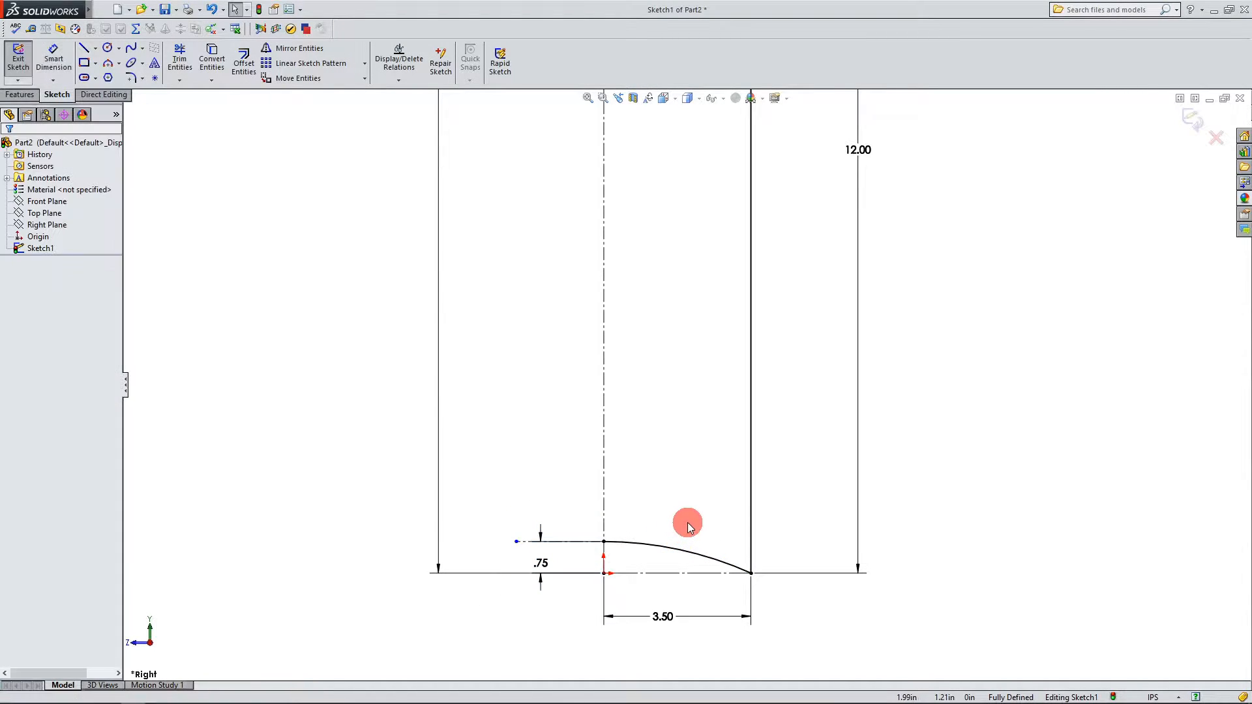
Step: Lengthen the base arc's tangent centerline to about 3.04 in by moving its free end outward
scroll(690, 527, "down", 3)
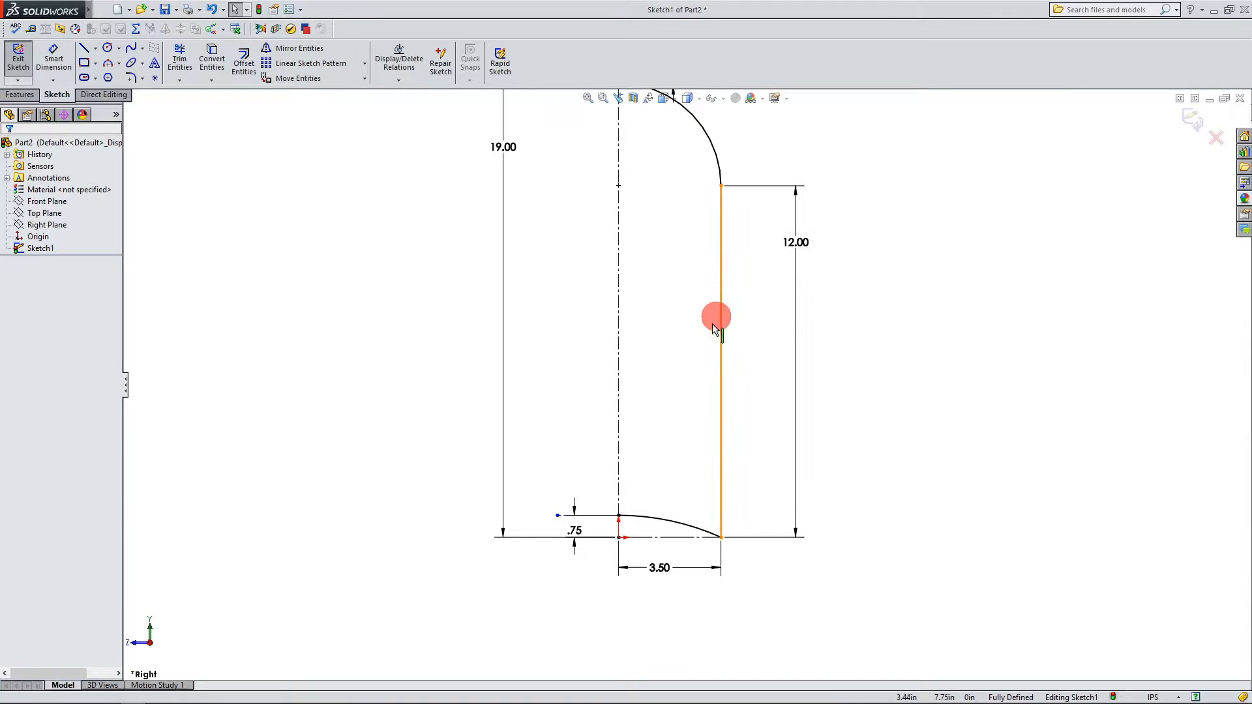
scroll(623, 529, "down", 3)
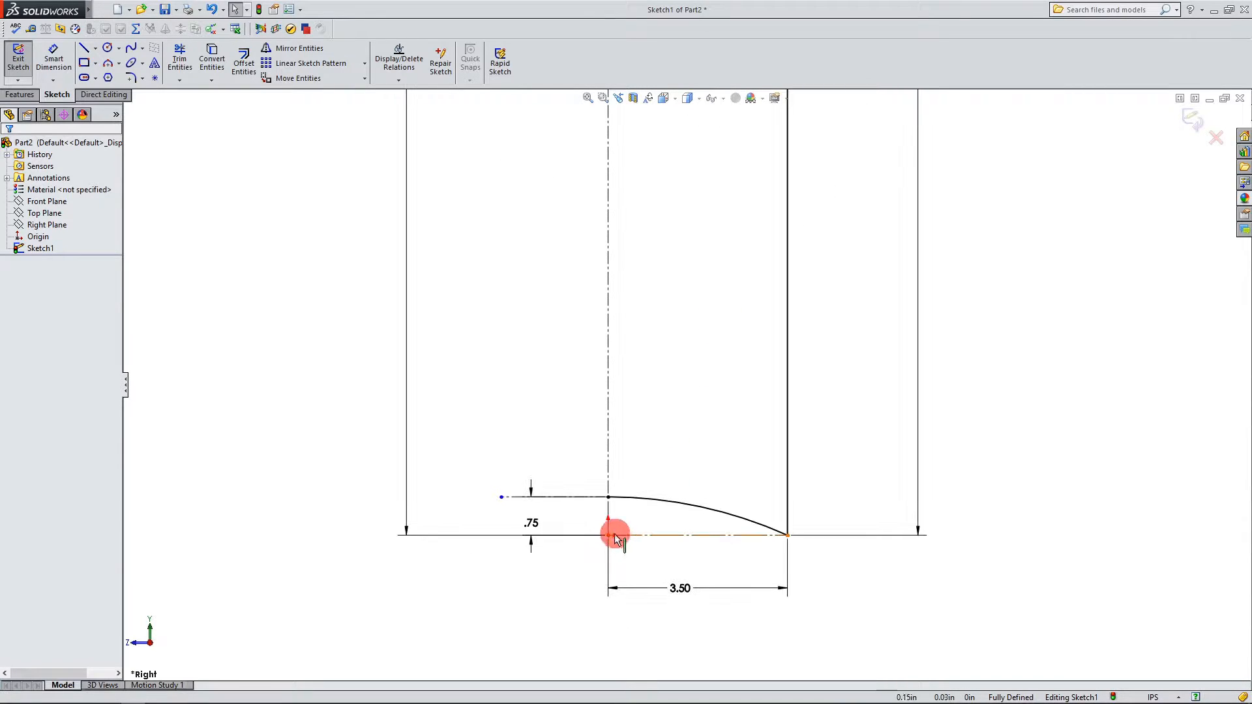
mouse_move(504, 502)
left_mouse_down()
mouse_move(568, 506)
mouse_move(453, 502)
left_mouse_up()
scroll(536, 458, "up", 2)
scroll(670, 489, "down", 1)
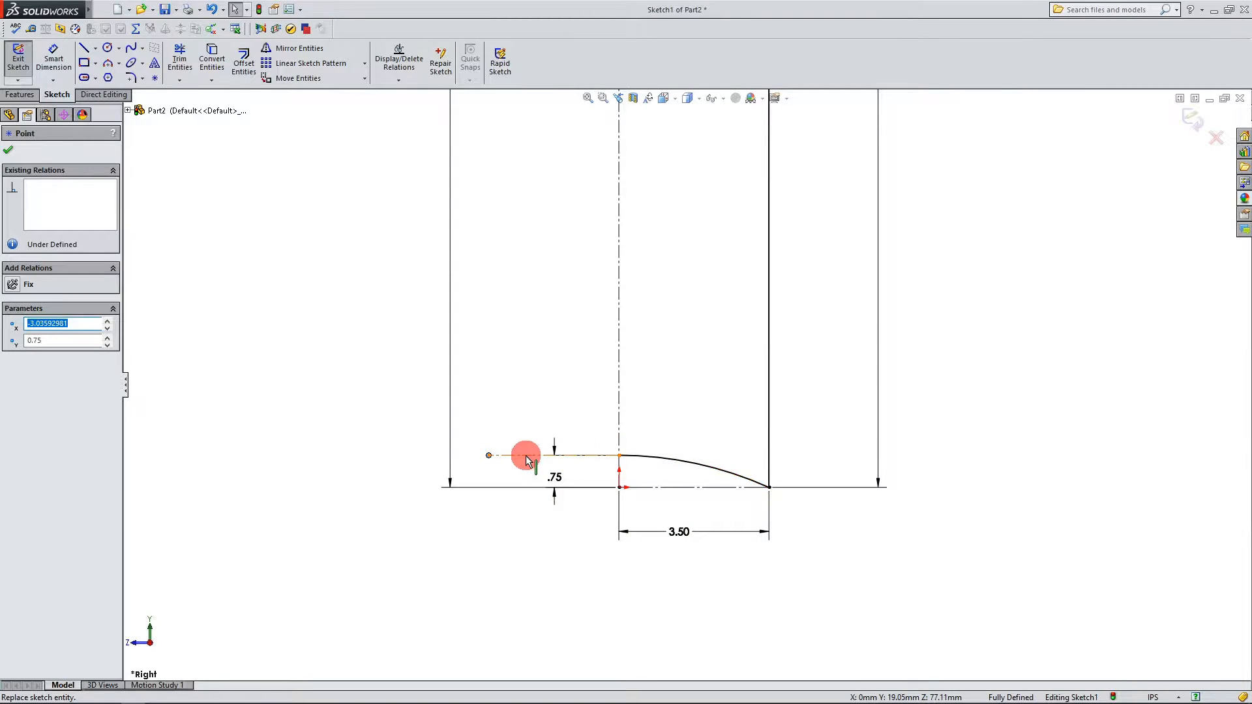
Step: Examine the relations on the base arc's upper end and its tangent centerline, and check the overall dimensioned profile
left_click(619, 459)
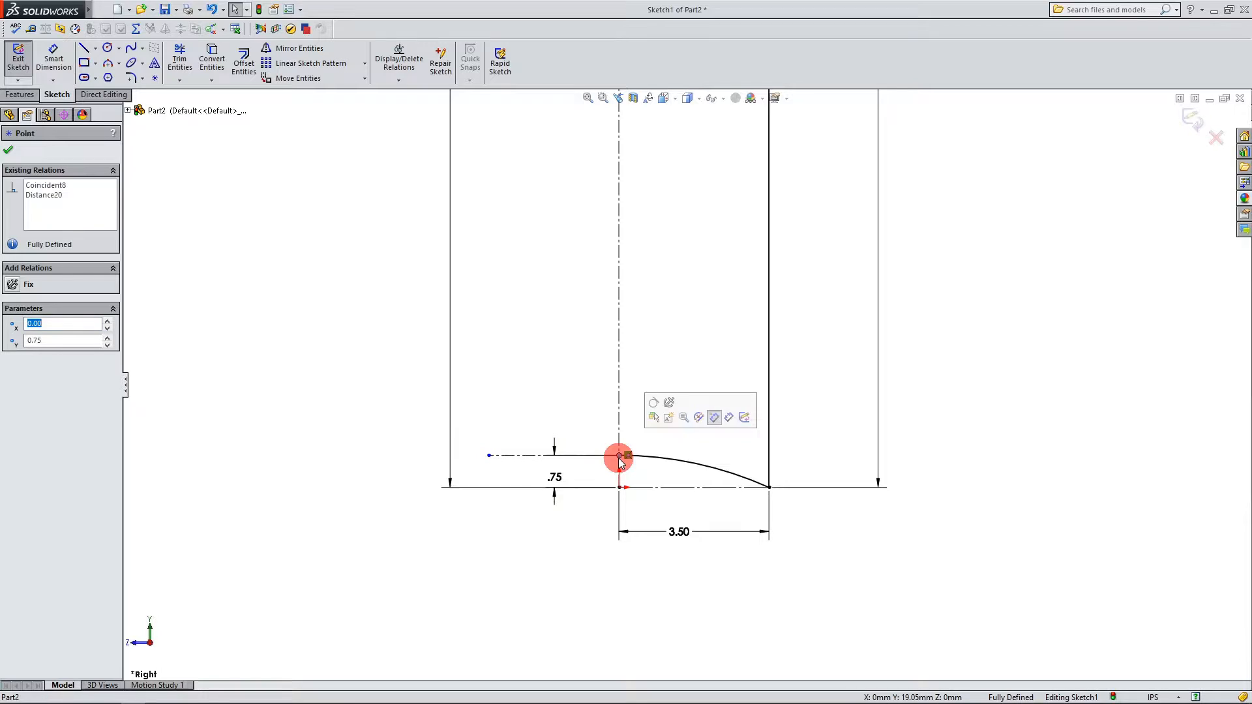
left_click(536, 544)
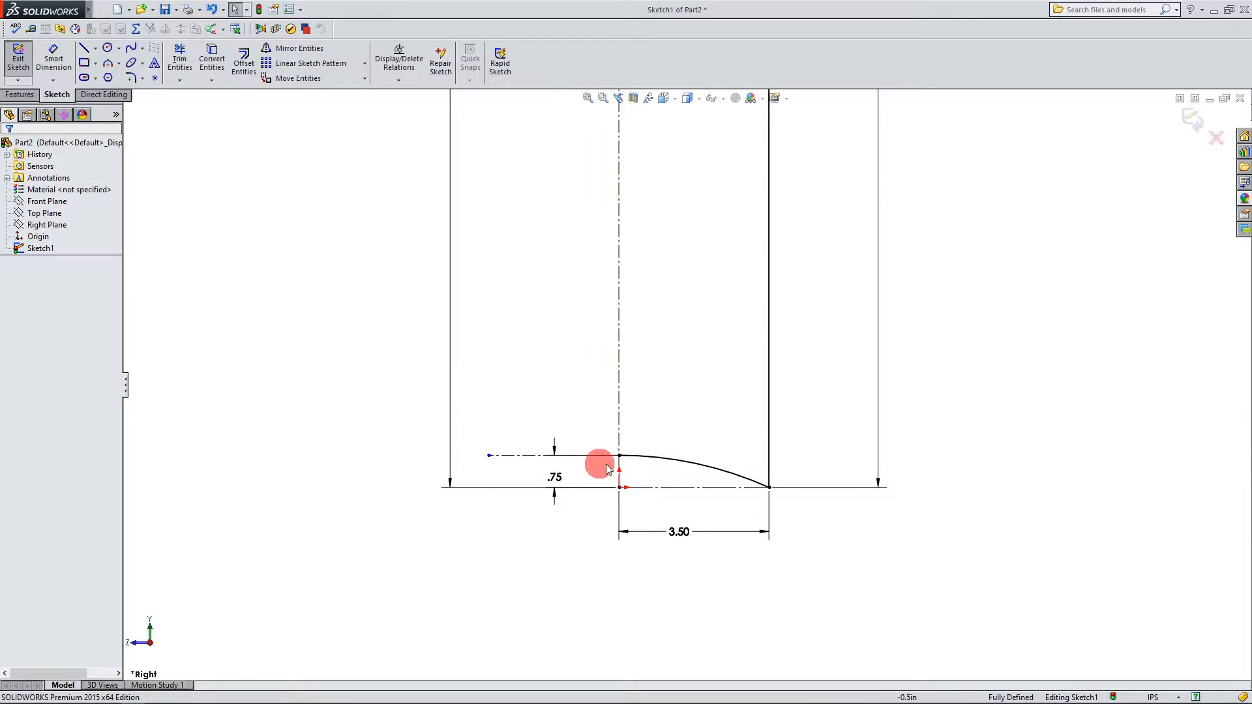
scroll(681, 456, "down", 1)
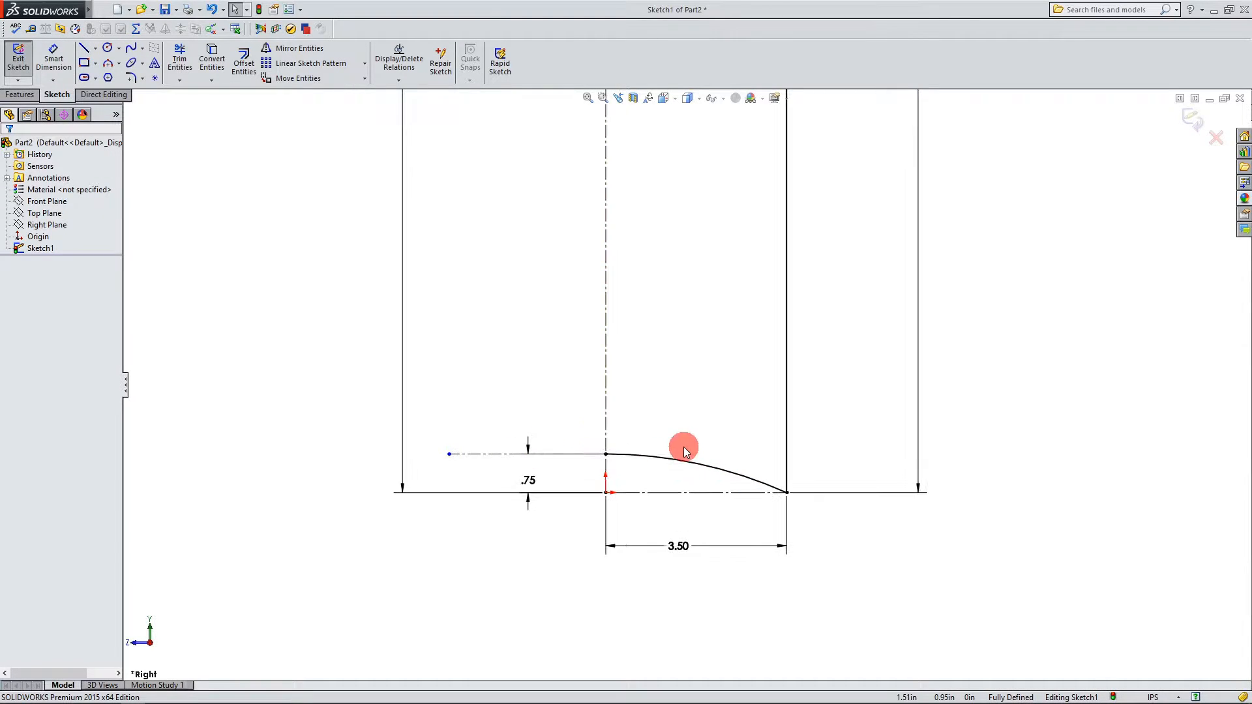
left_click(472, 455)
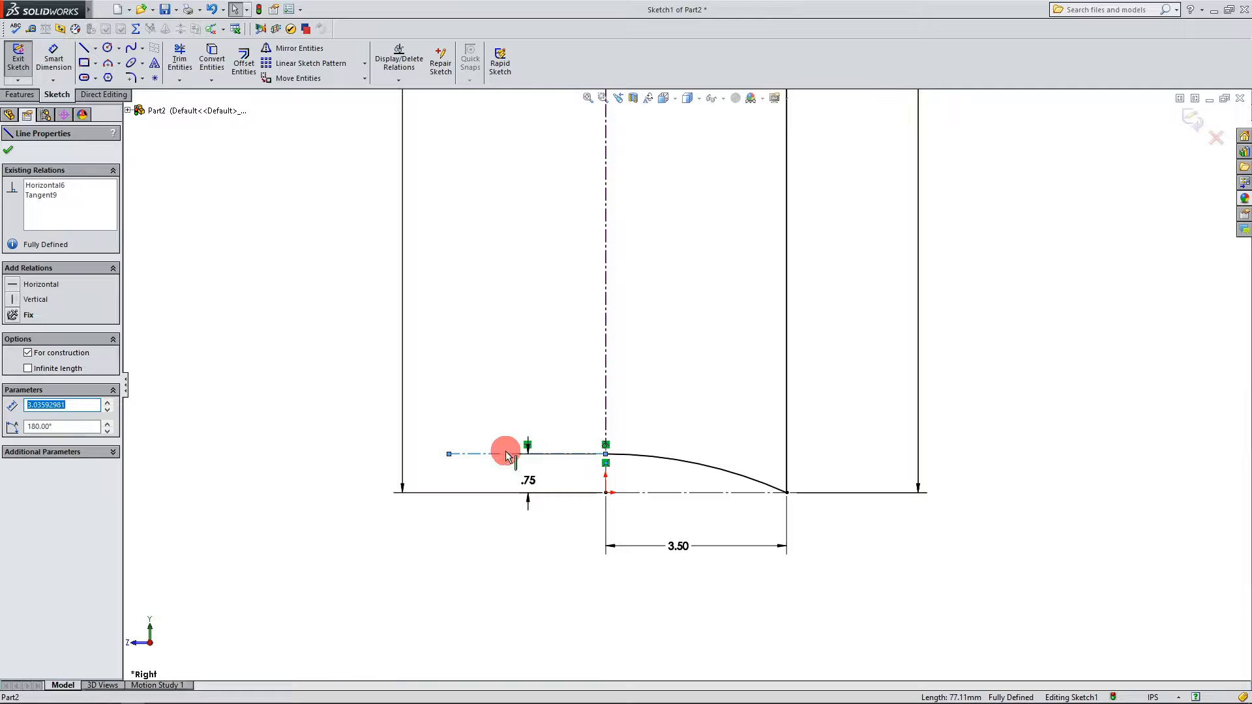
scroll(565, 543, "up", 1)
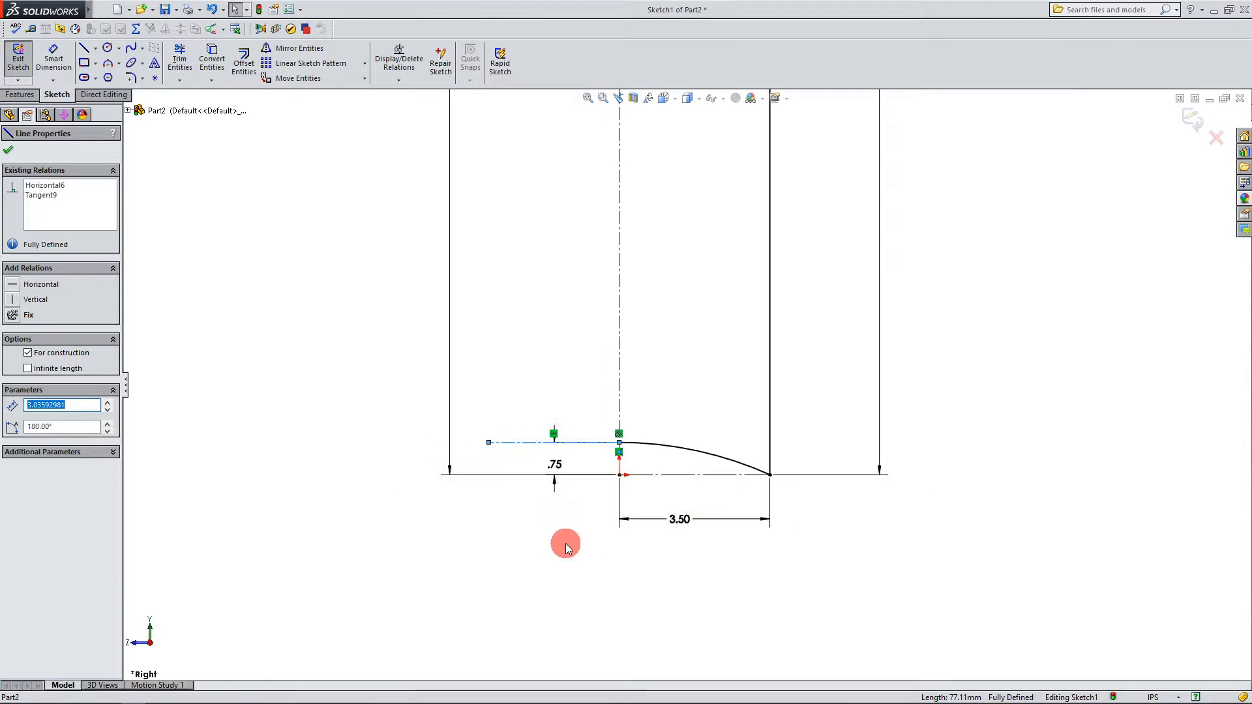
scroll(721, 411, "up", 1)
scroll(679, 531, "up", 2)
scroll(718, 424, "down", 1)
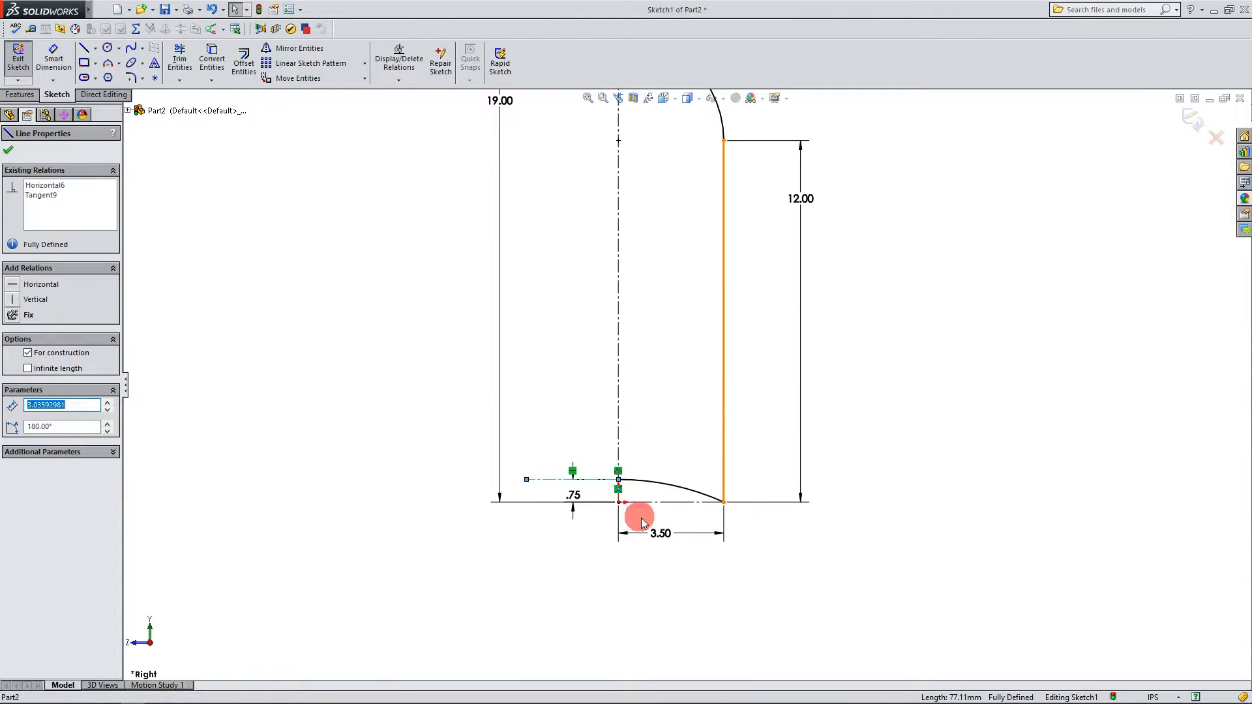
scroll(653, 511, "up", 1)
left_click(803, 525)
scroll(727, 309, "up", 1)
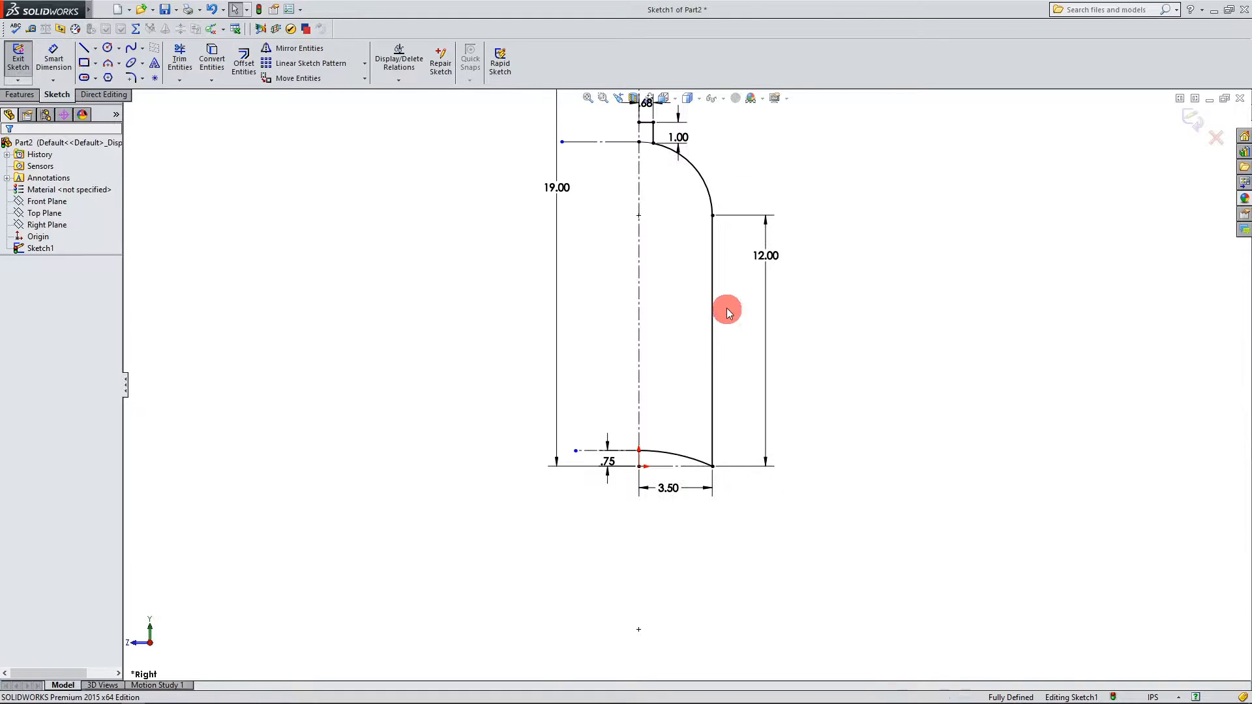
scroll(727, 311, "down", 1)
scroll(732, 202, "down", 1)
scroll(732, 209, "down", 1)
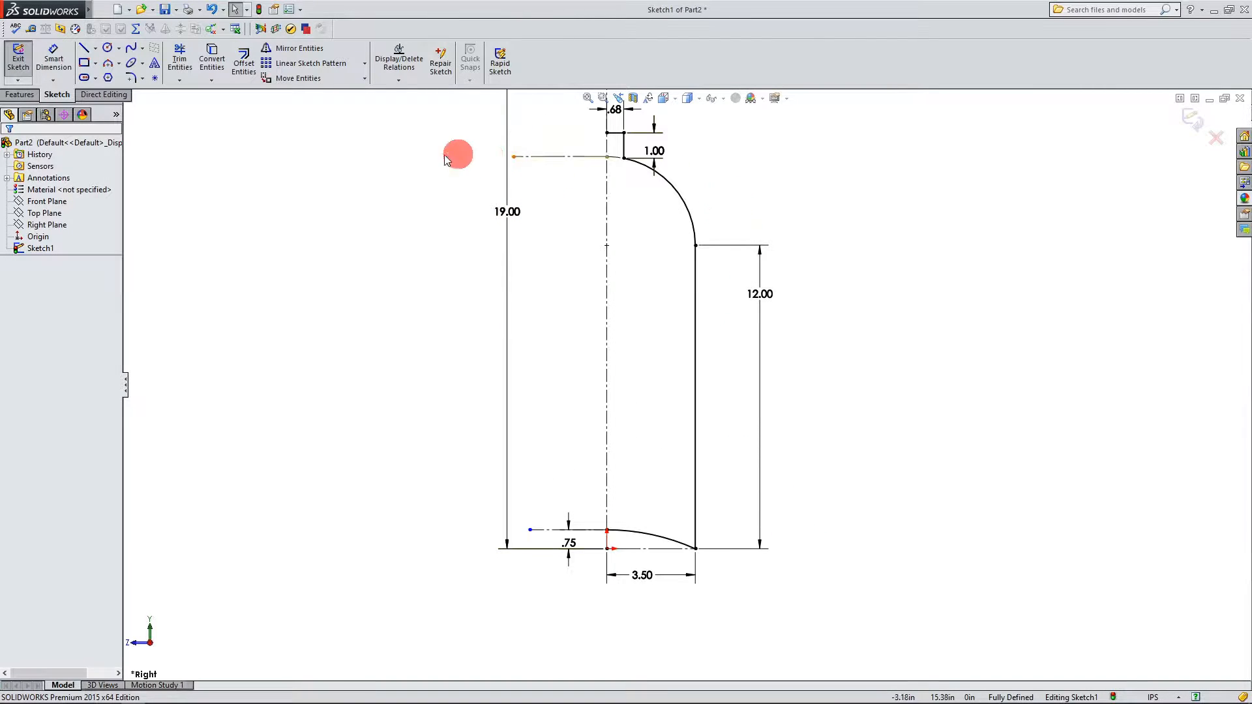
Step: Draw a vertical solid line about 15.68 in long from the neck line's free end down to the base arc's upper end
left_click(84, 49)
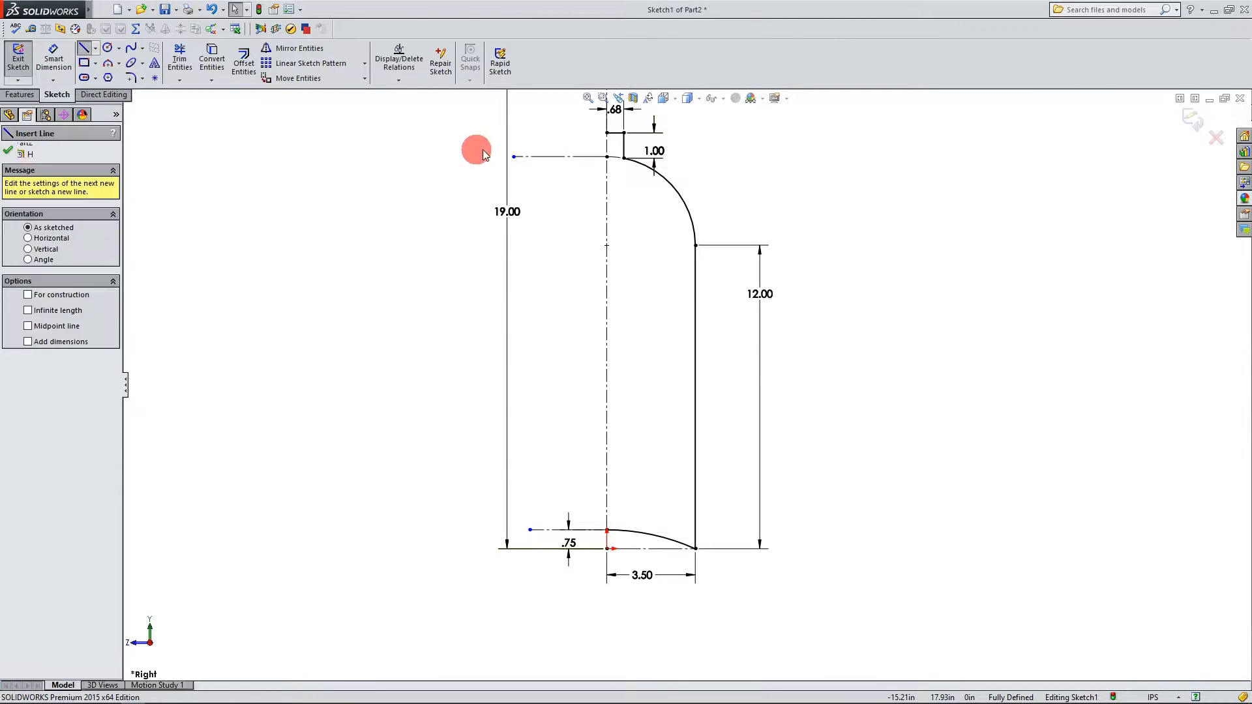
left_click_drag(607, 133, 607, 549)
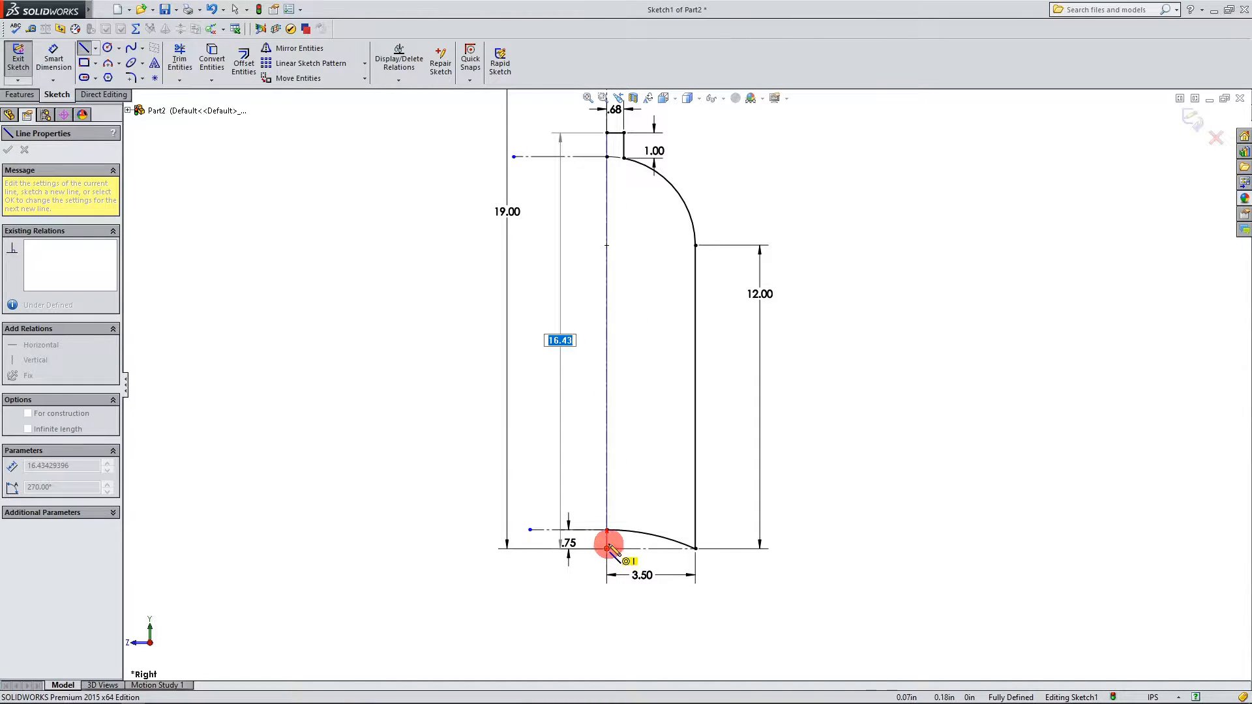
scroll(609, 532, "down", 6)
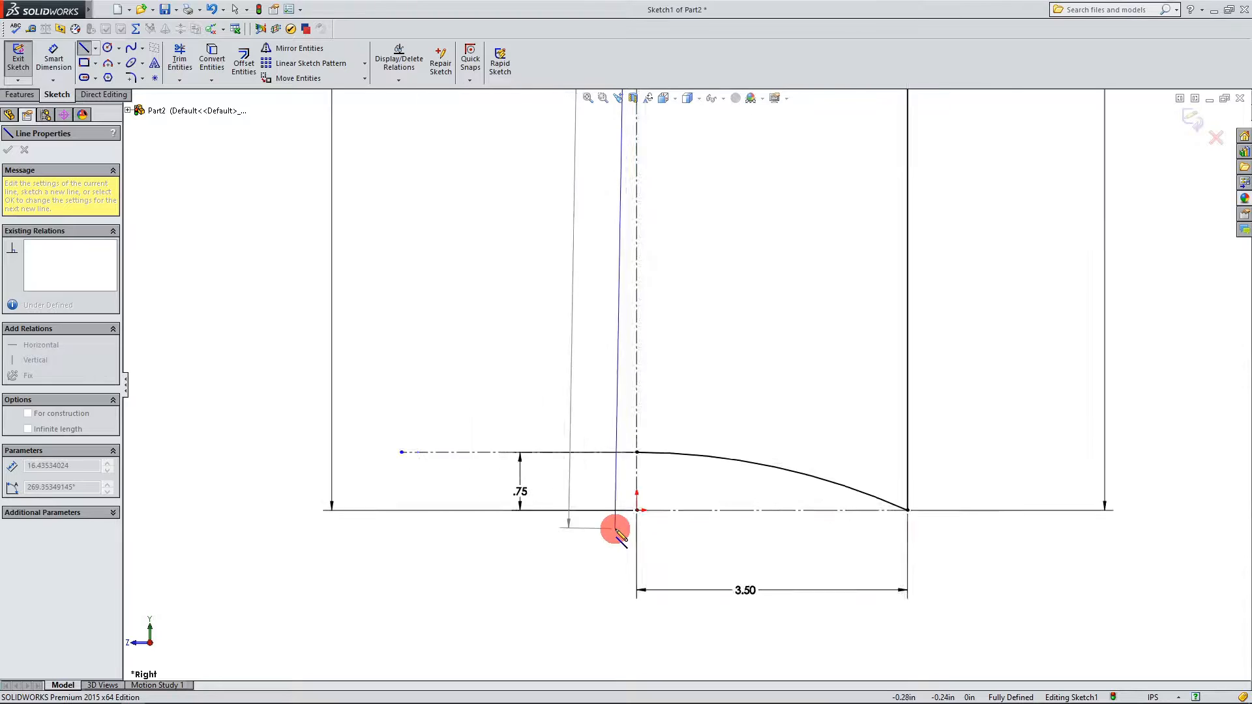
scroll(616, 531, "down", 1)
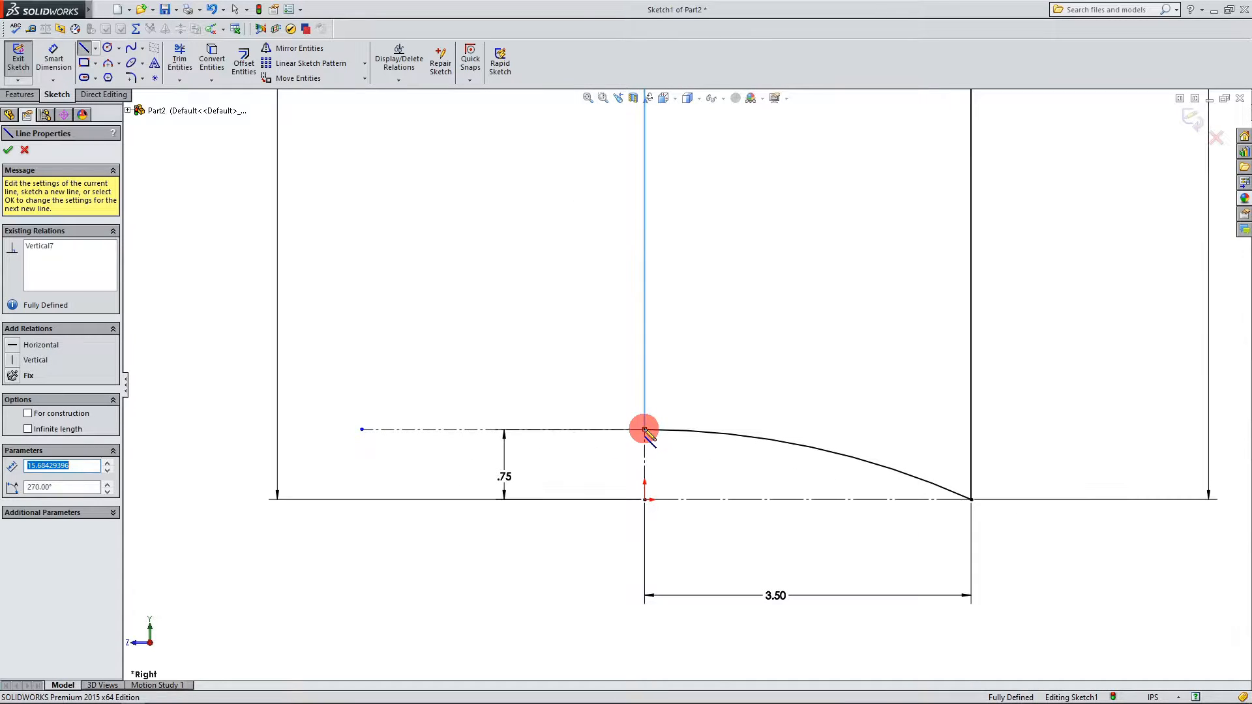
left_click(645, 430)
key("Escape")
Step: Exit the finished profile sketch and save the part
scroll(632, 463, "up", 6)
scroll(663, 419, "up", 3)
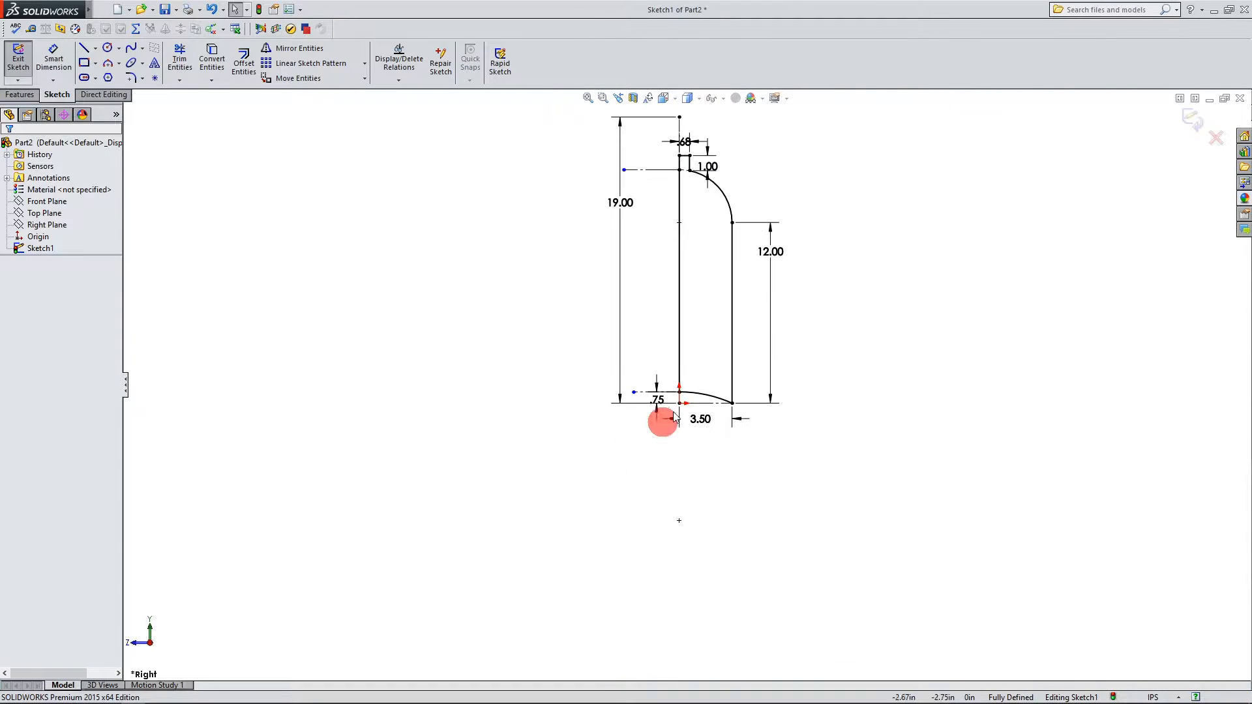
scroll(782, 213, "down", 2)
scroll(731, 233, "down", 1)
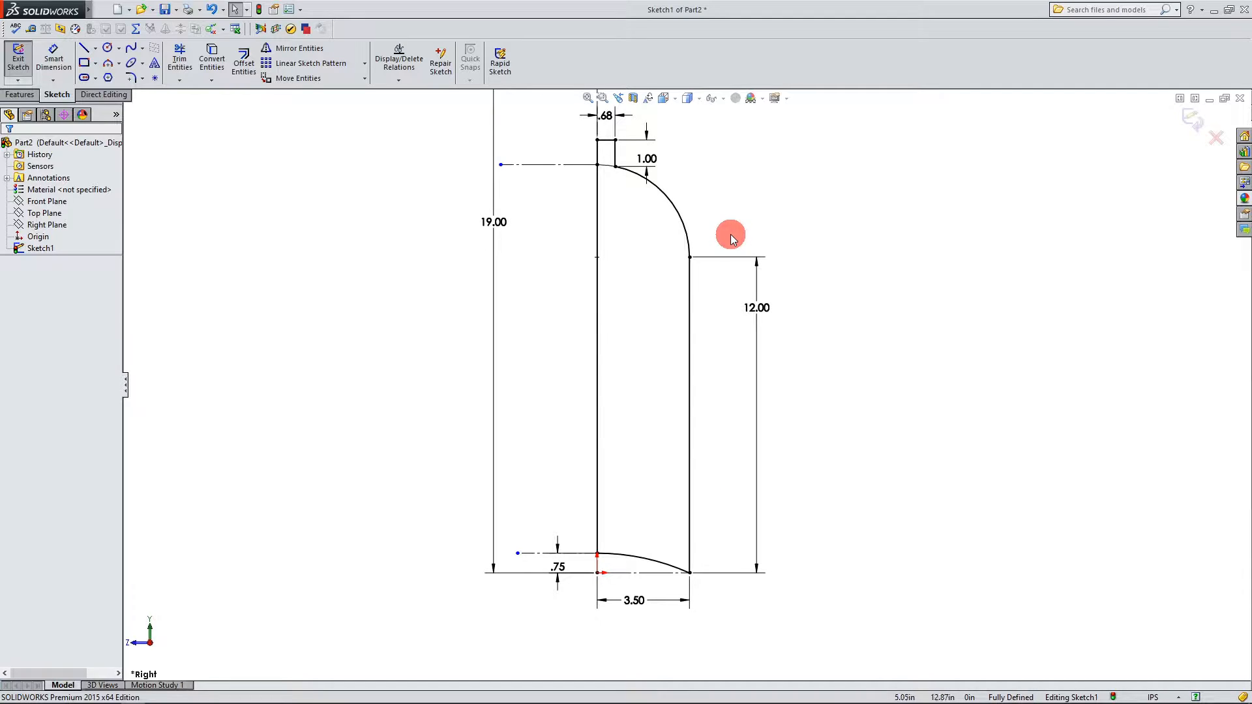
left_click(1190, 122)
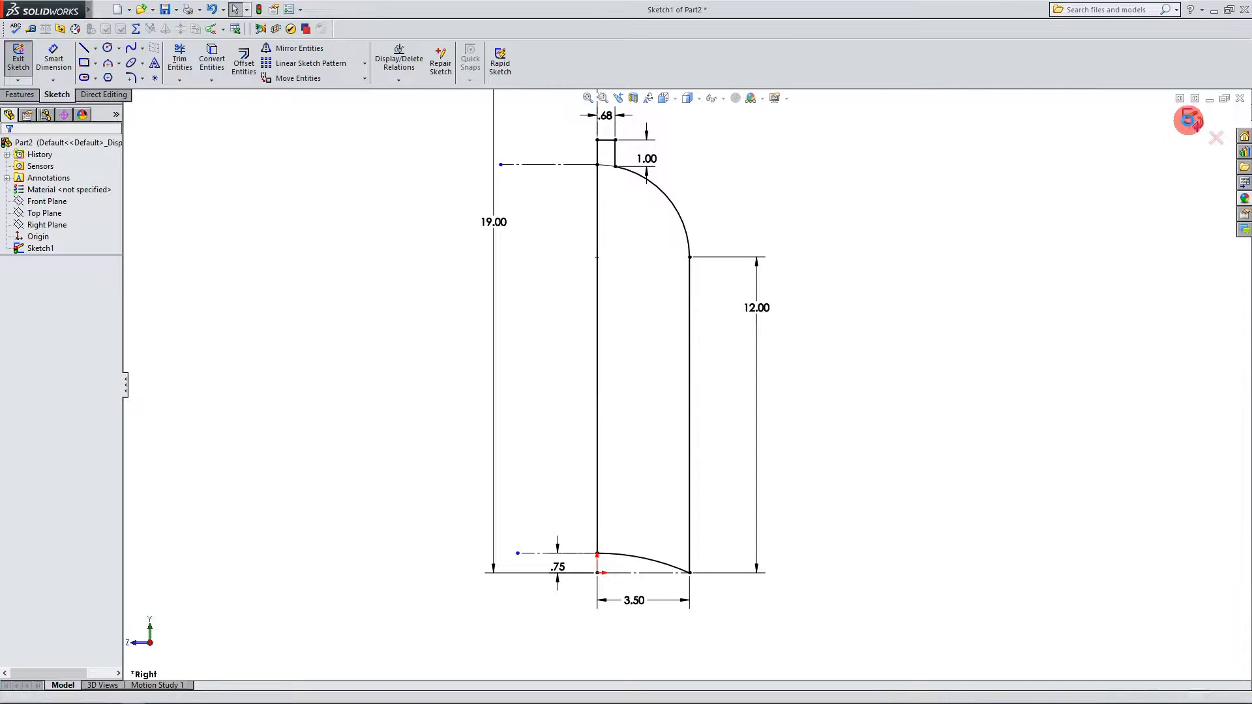
scroll(354, 270, "up", 1)
scroll(352, 273, "down", 1)
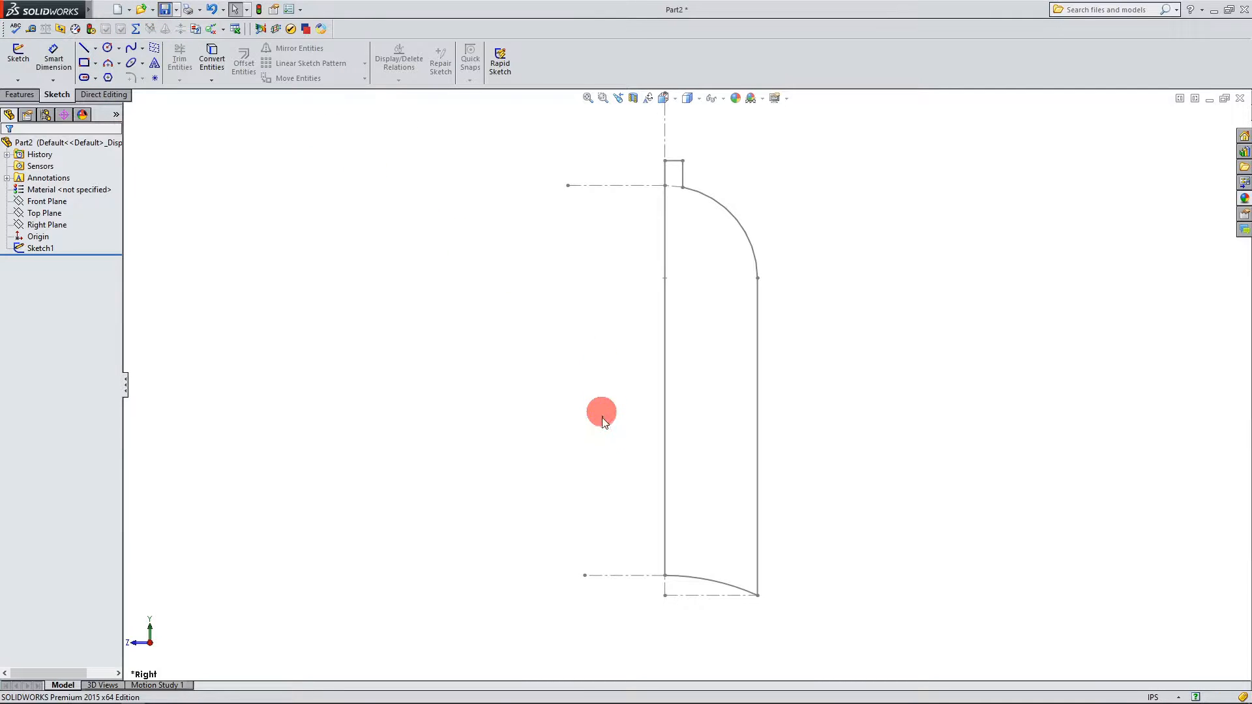
key("ctrl+s")
left_click(918, 502)
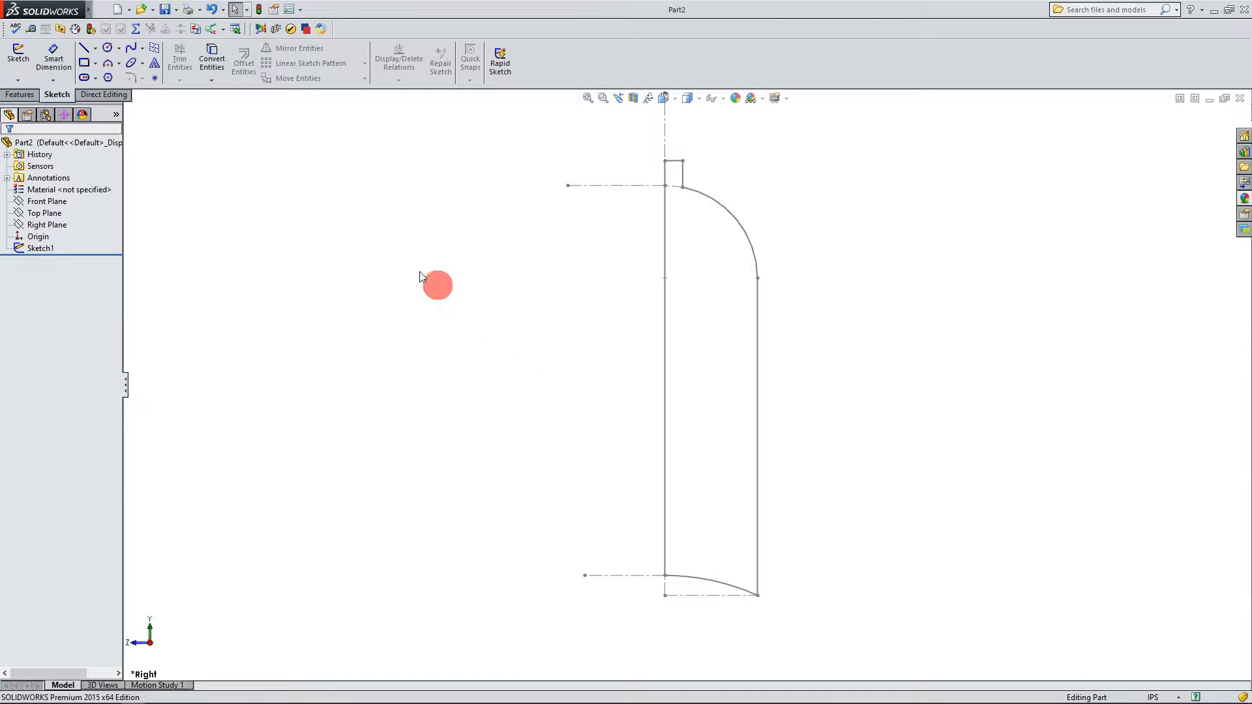
Step: Revolve the closed half-profile region 360 degrees about the vertical centerline to form the solid bottle body
left_click(19, 95)
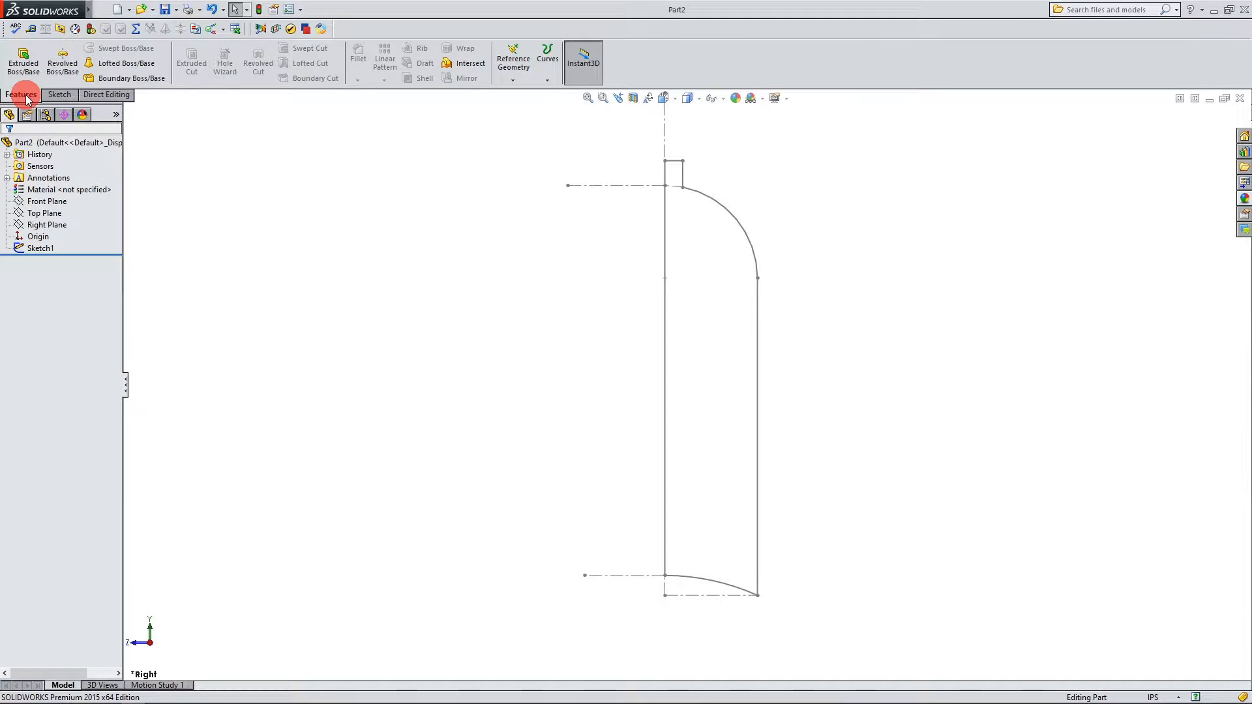
left_click(58, 72)
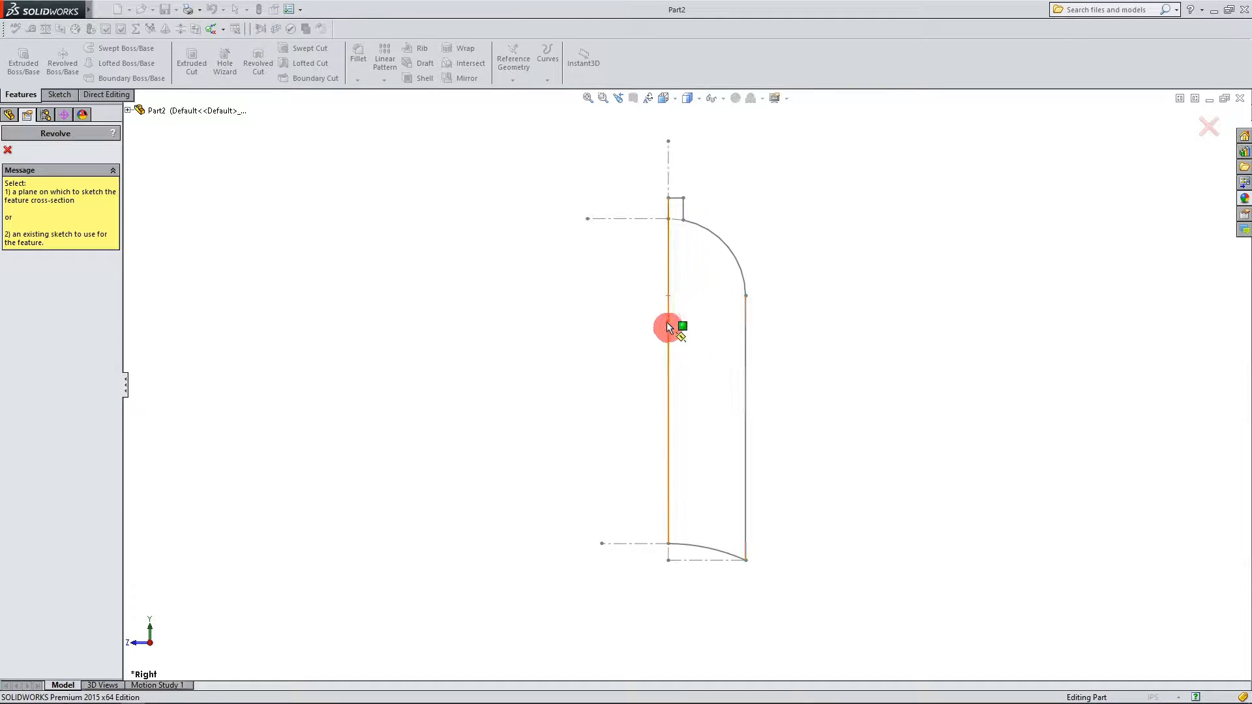
left_click(723, 246)
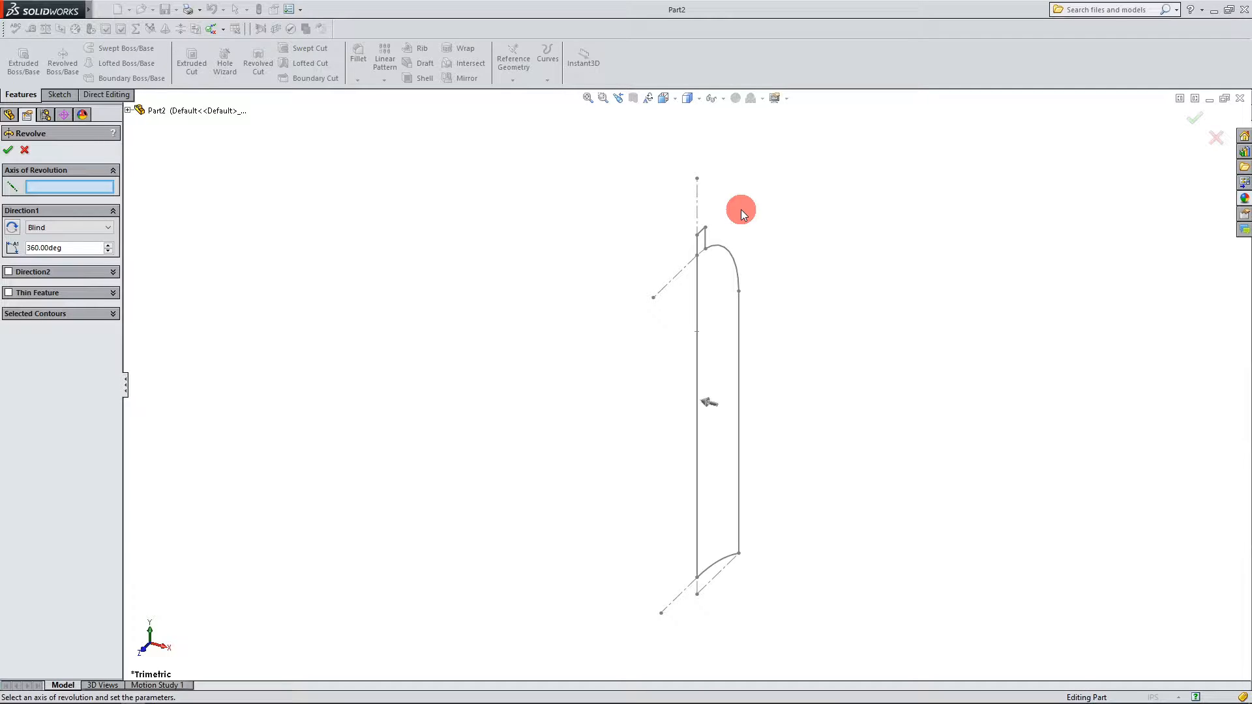
left_click(698, 209)
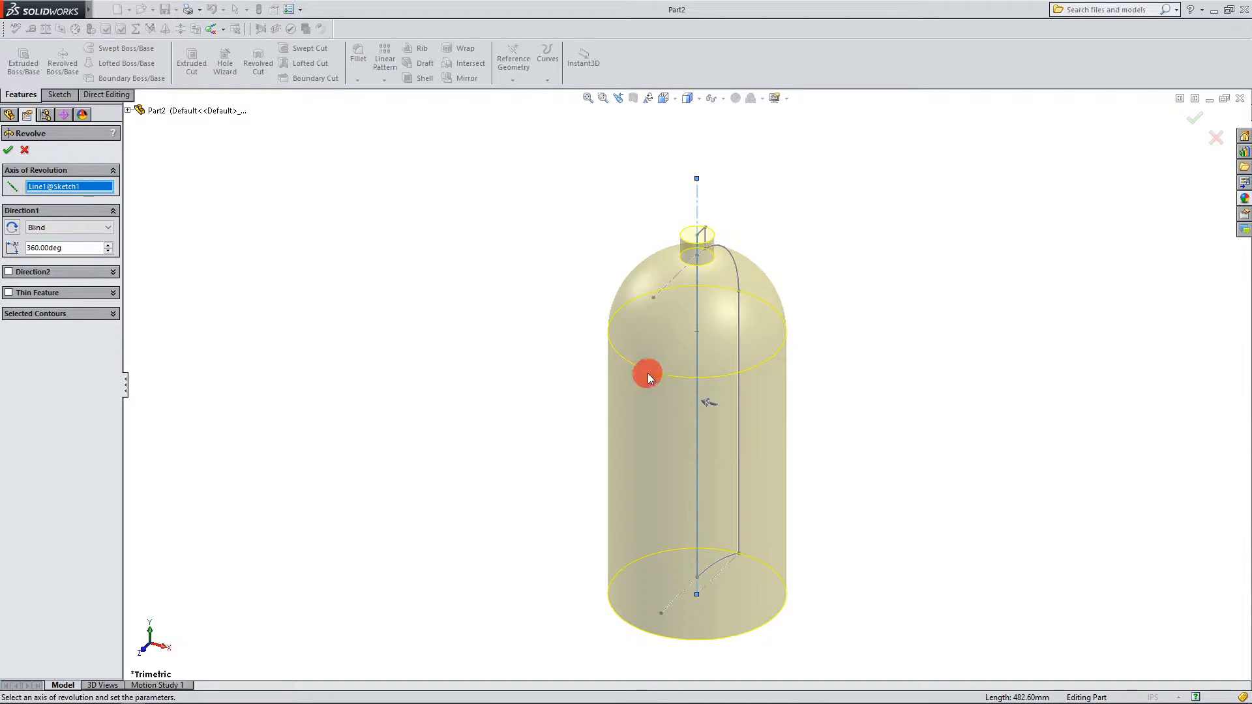
left_click(165, 647)
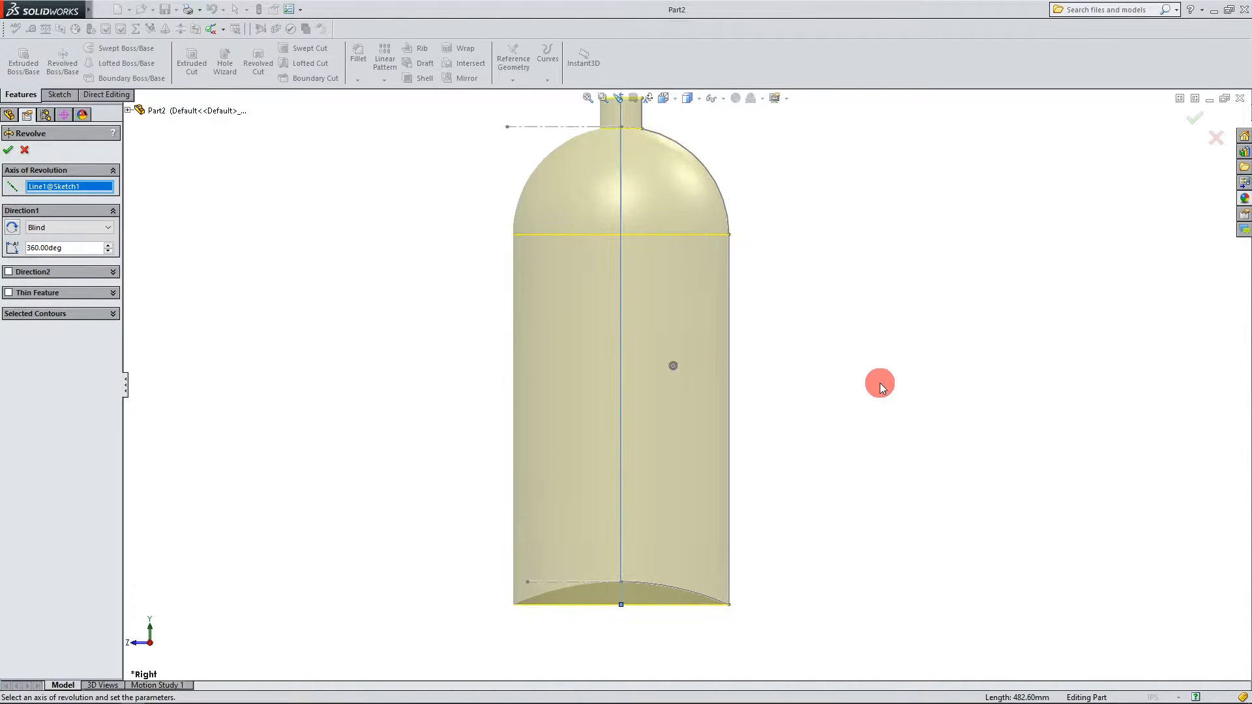
scroll(879, 382, "up", 1)
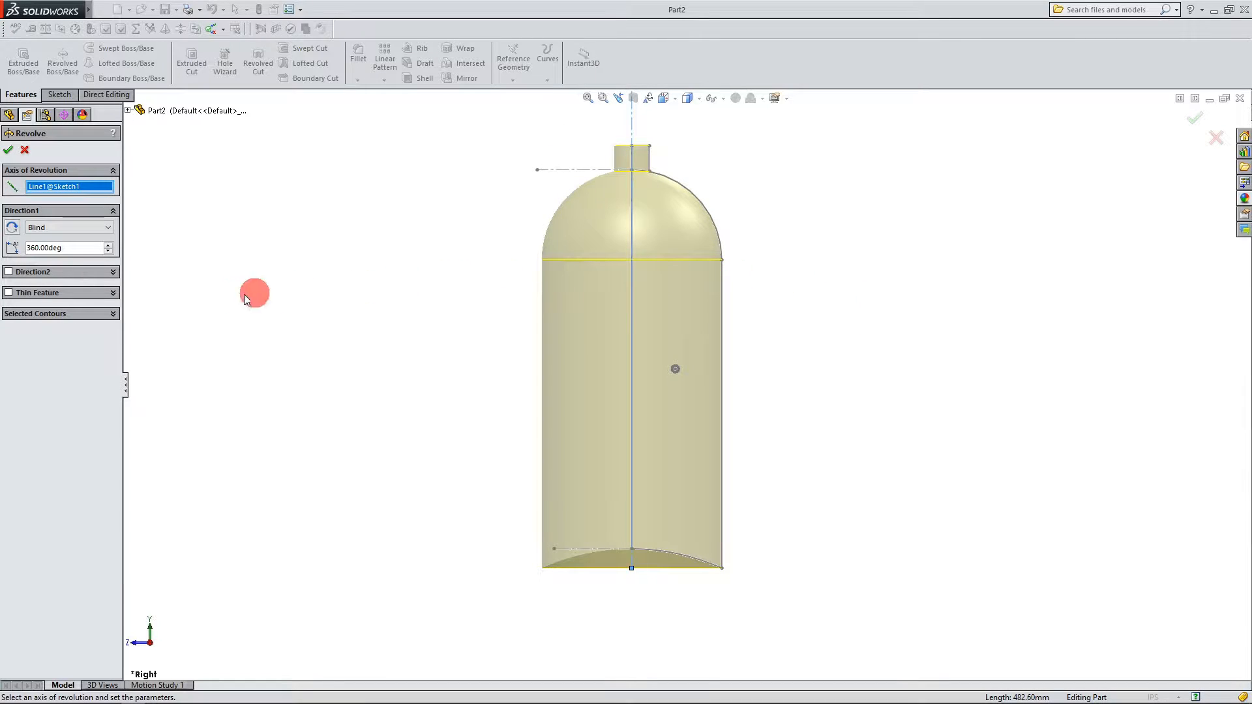
left_click(111, 315)
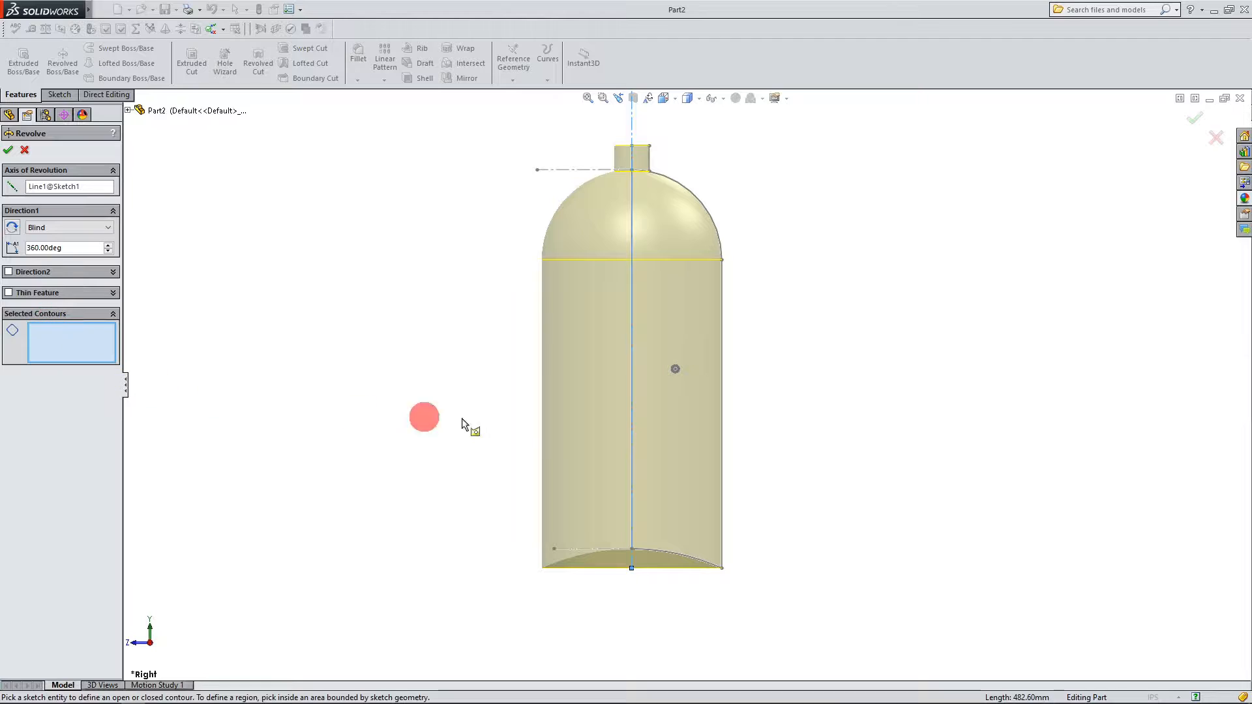
left_click(672, 334)
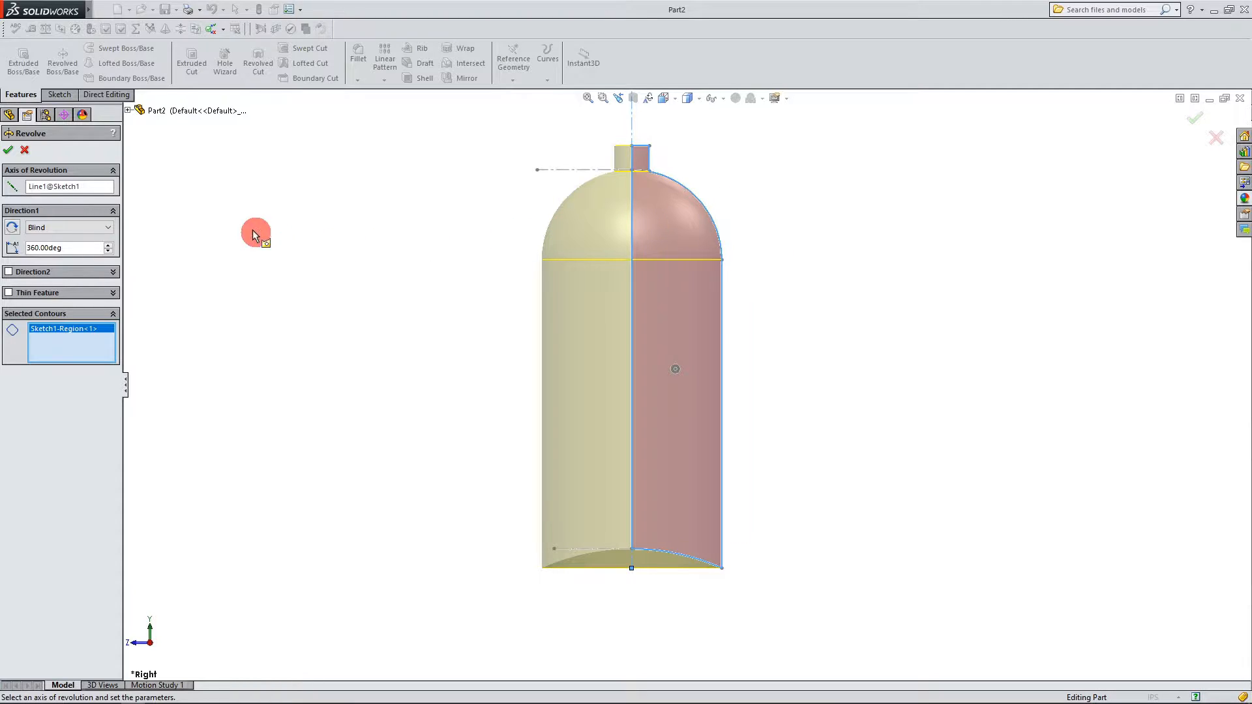
left_click(9, 151)
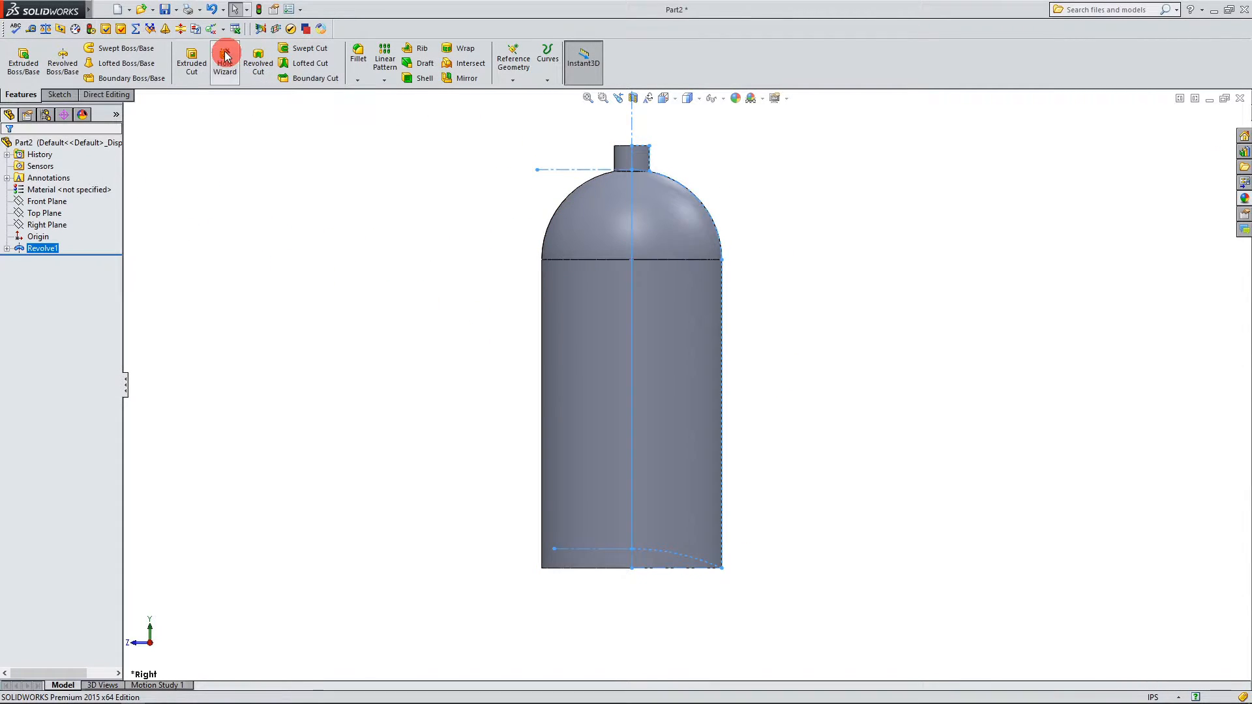
left_click(832, 253)
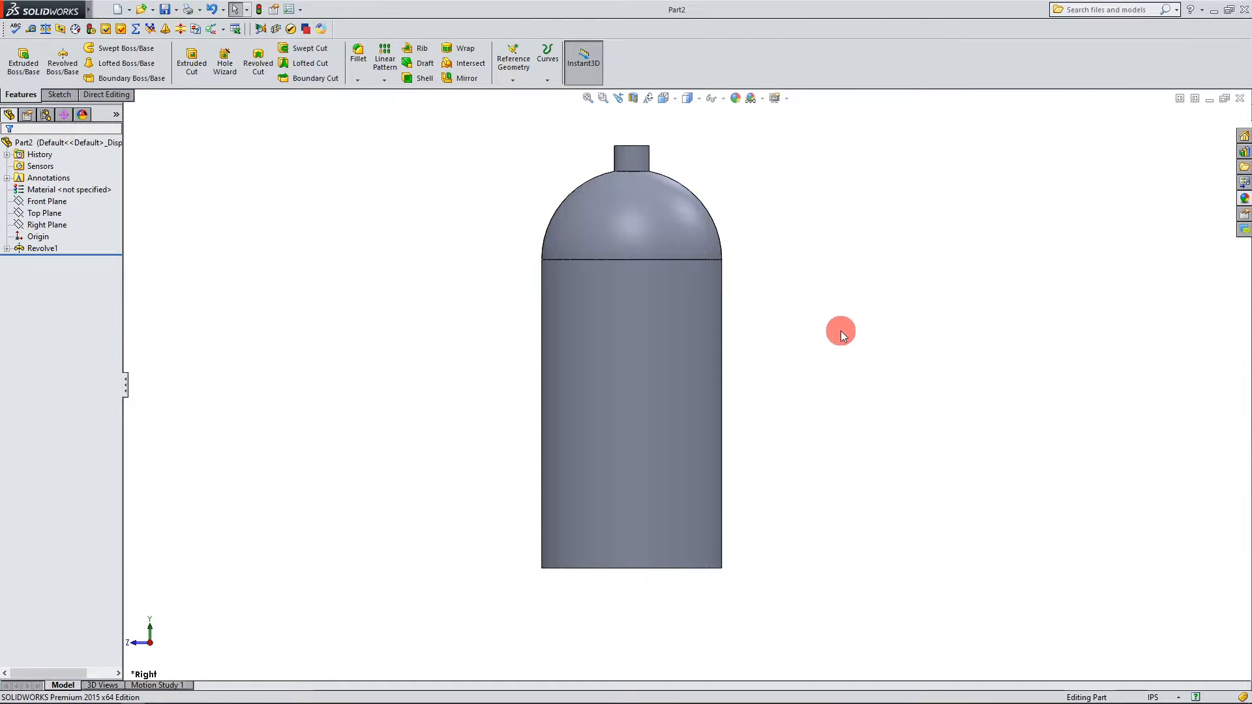
Step: Fillet the edge between neck and shoulder and the outer edge of the base with a 0.25 in radius
scroll(840, 331, "up", 1)
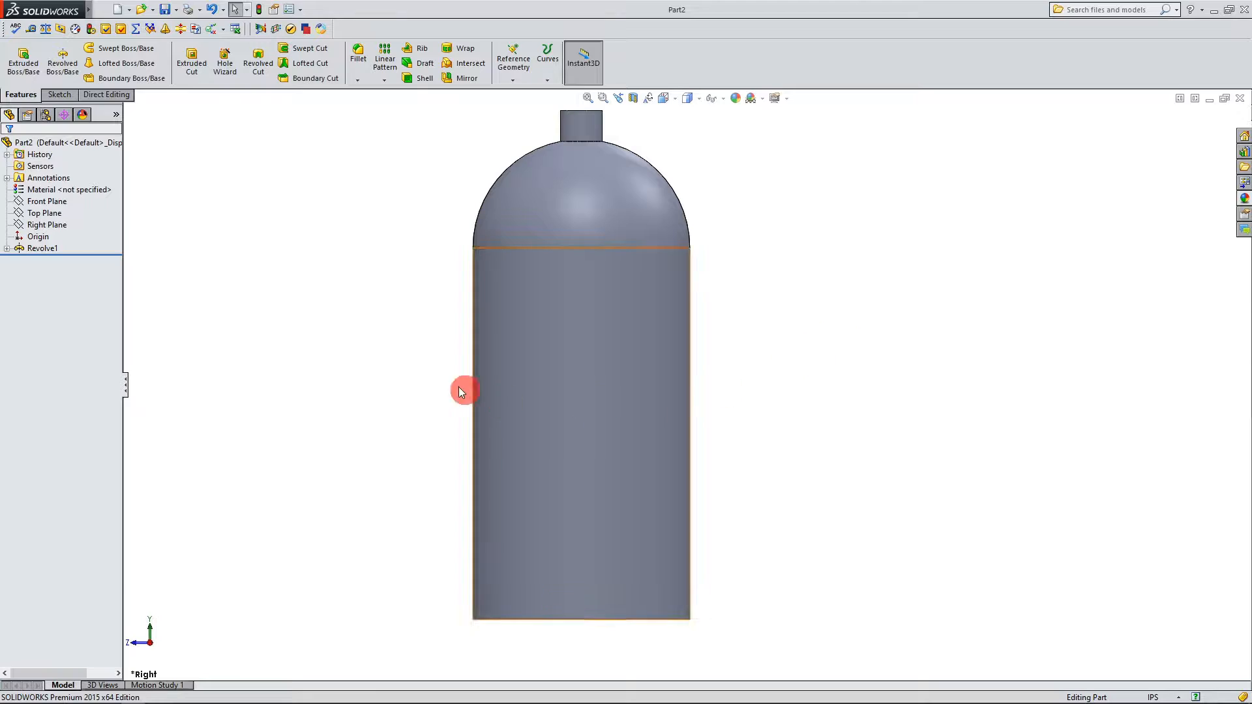
left_click(358, 67)
middle_click_drag(392, 163, 444, 193)
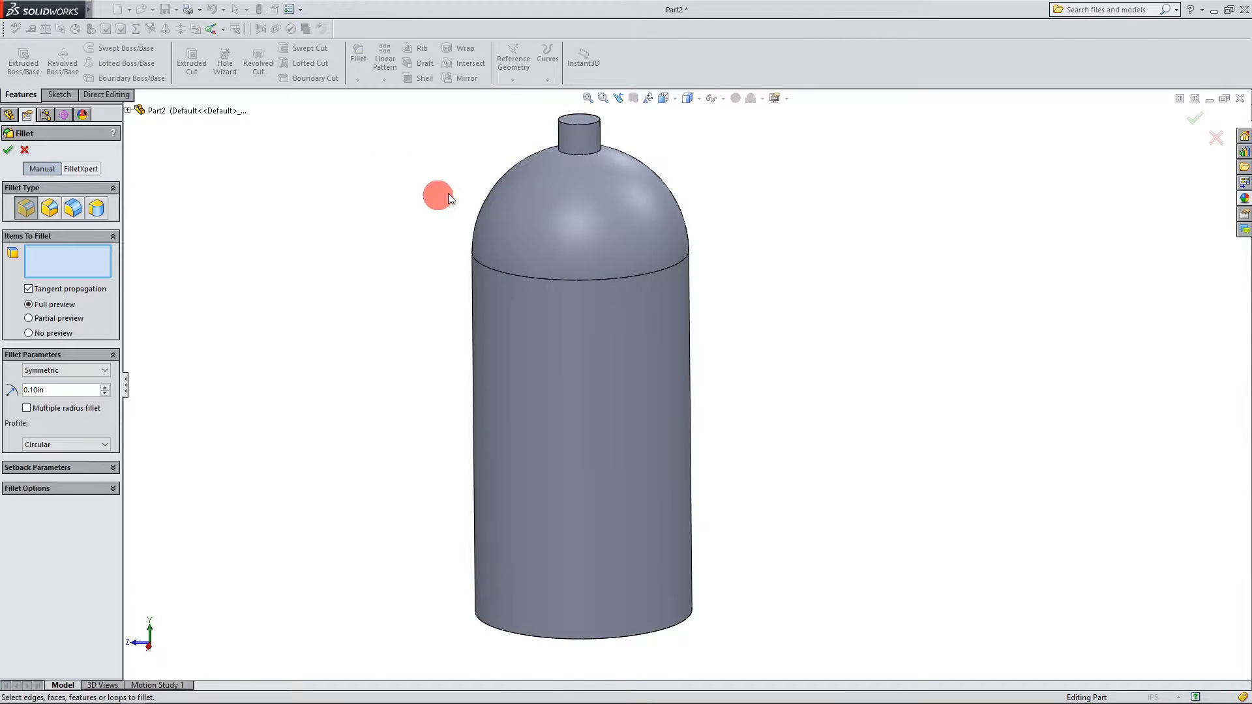
left_click(574, 155)
scroll(459, 222, "up", 1)
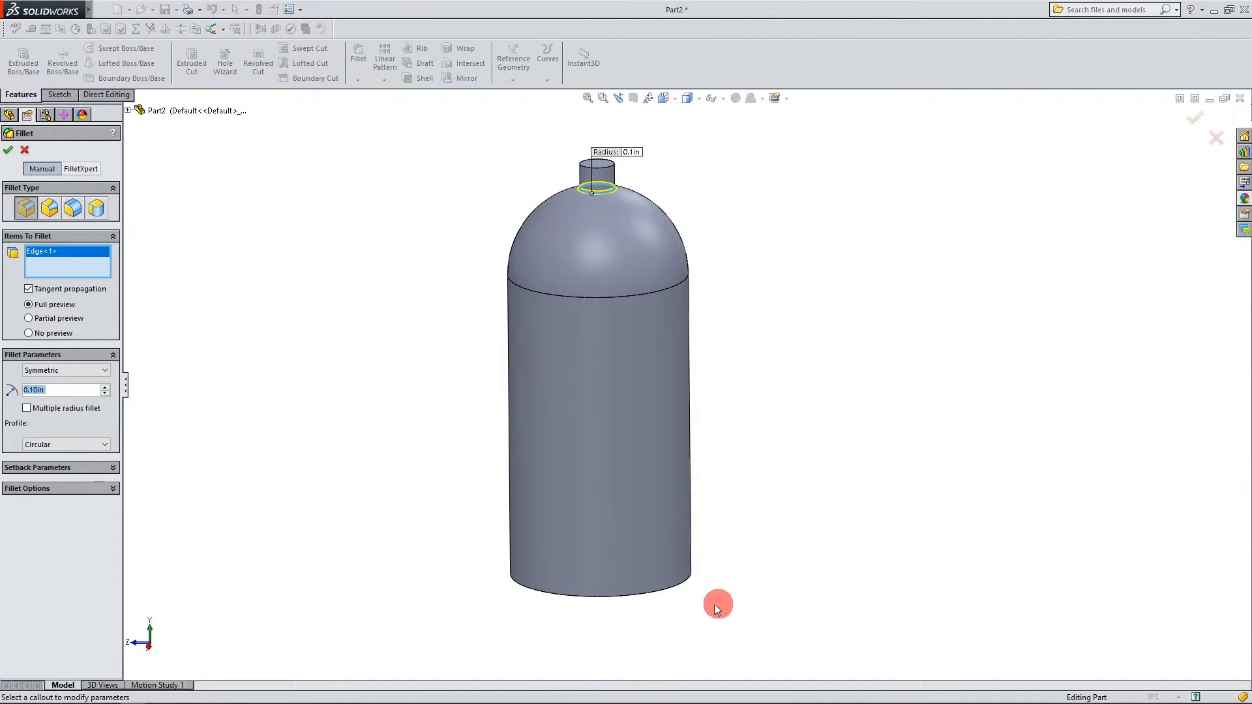
middle_click_drag(681, 588, 731, 478)
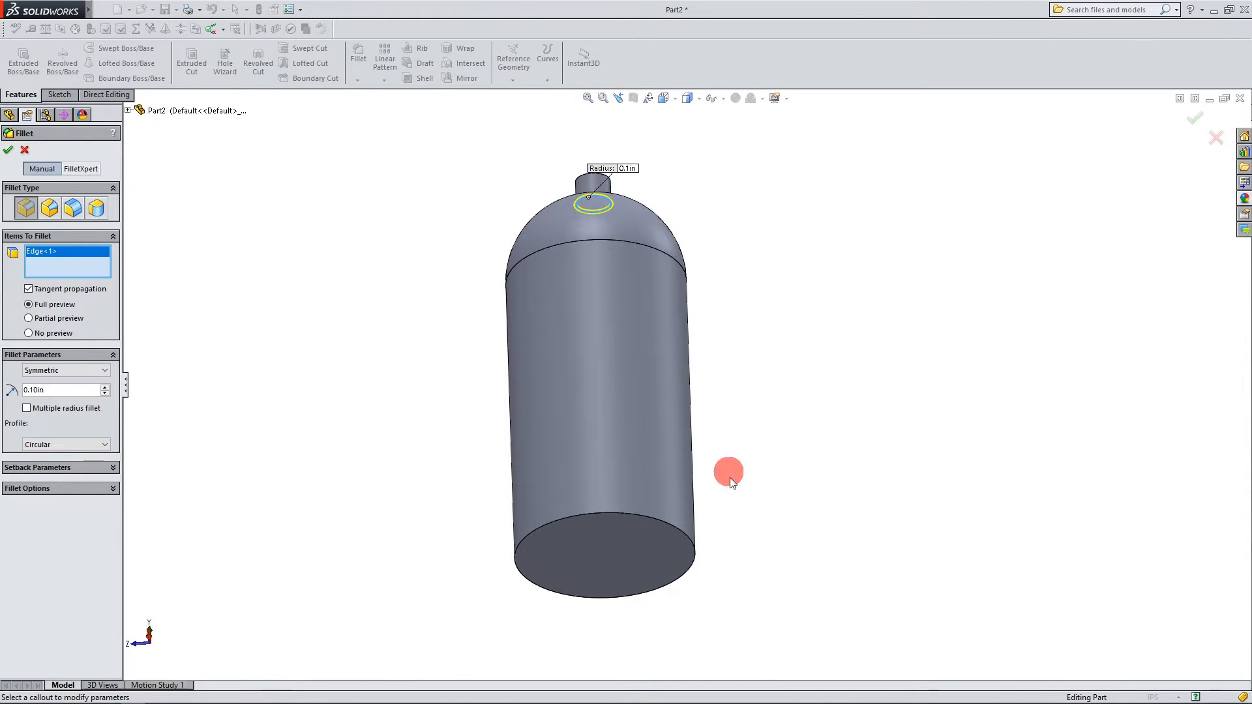
left_click(699, 551)
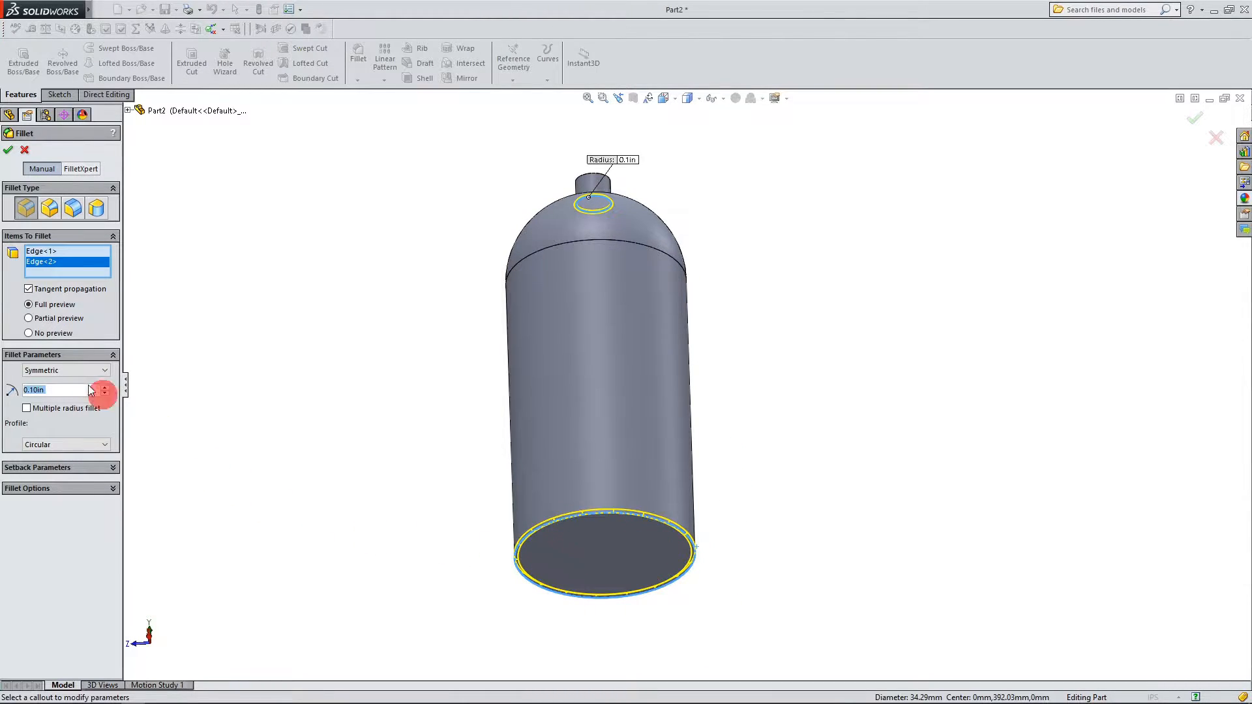
left_click(42, 390)
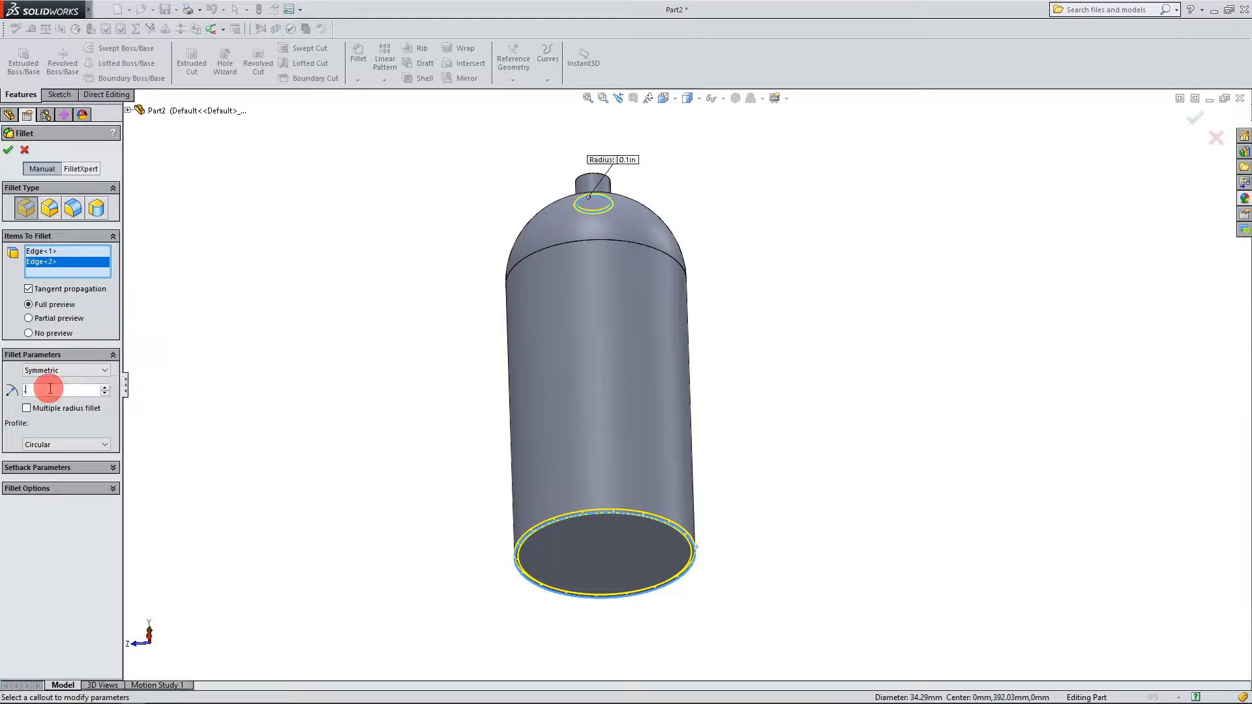
type(".25")
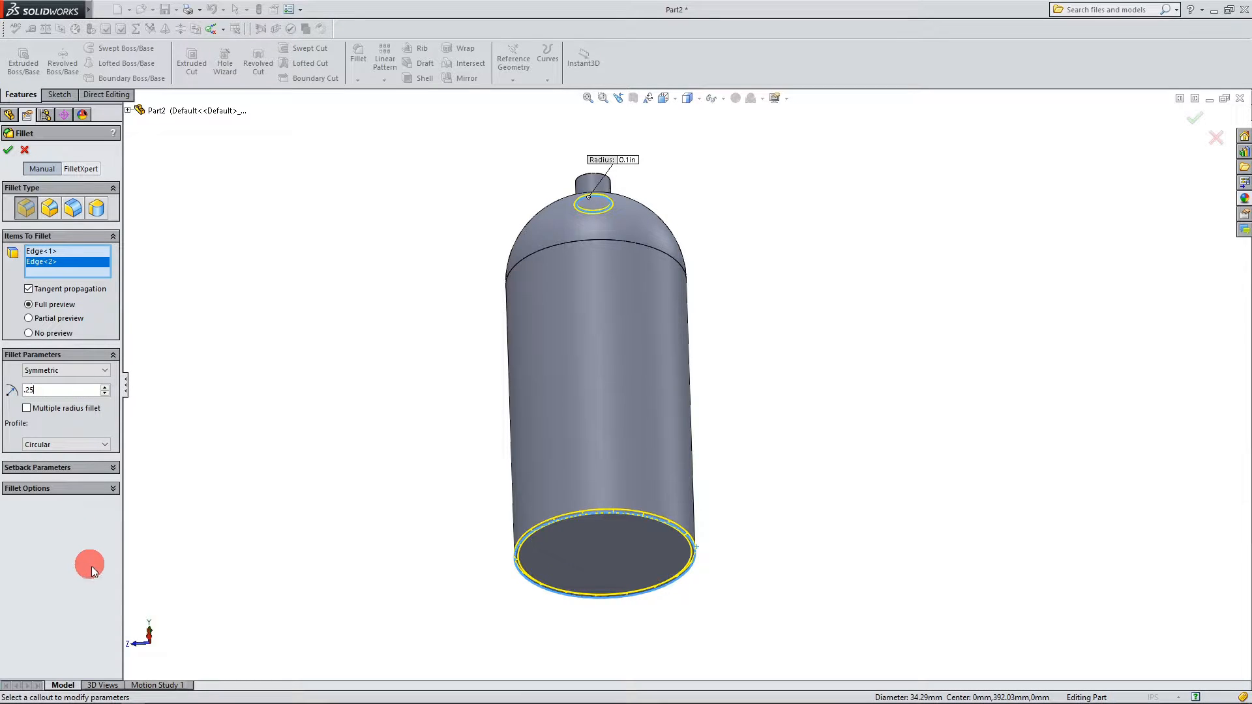
left_click(148, 634)
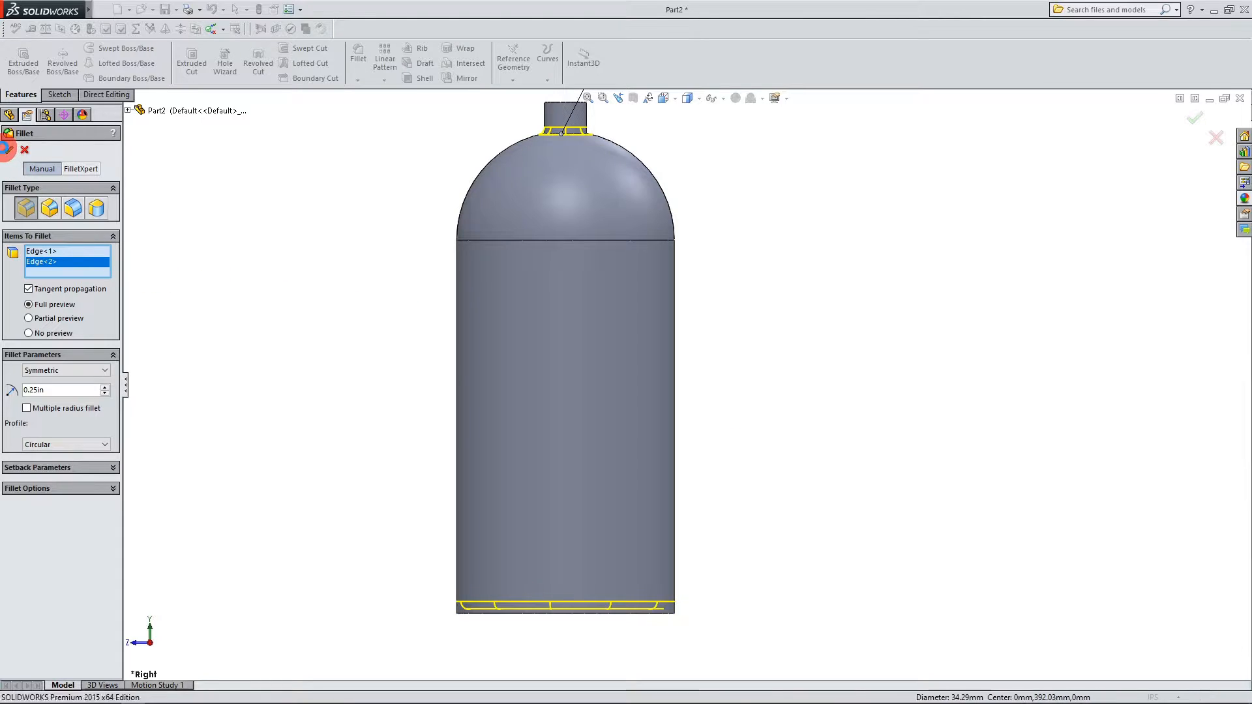
scroll(379, 448, "up", 1)
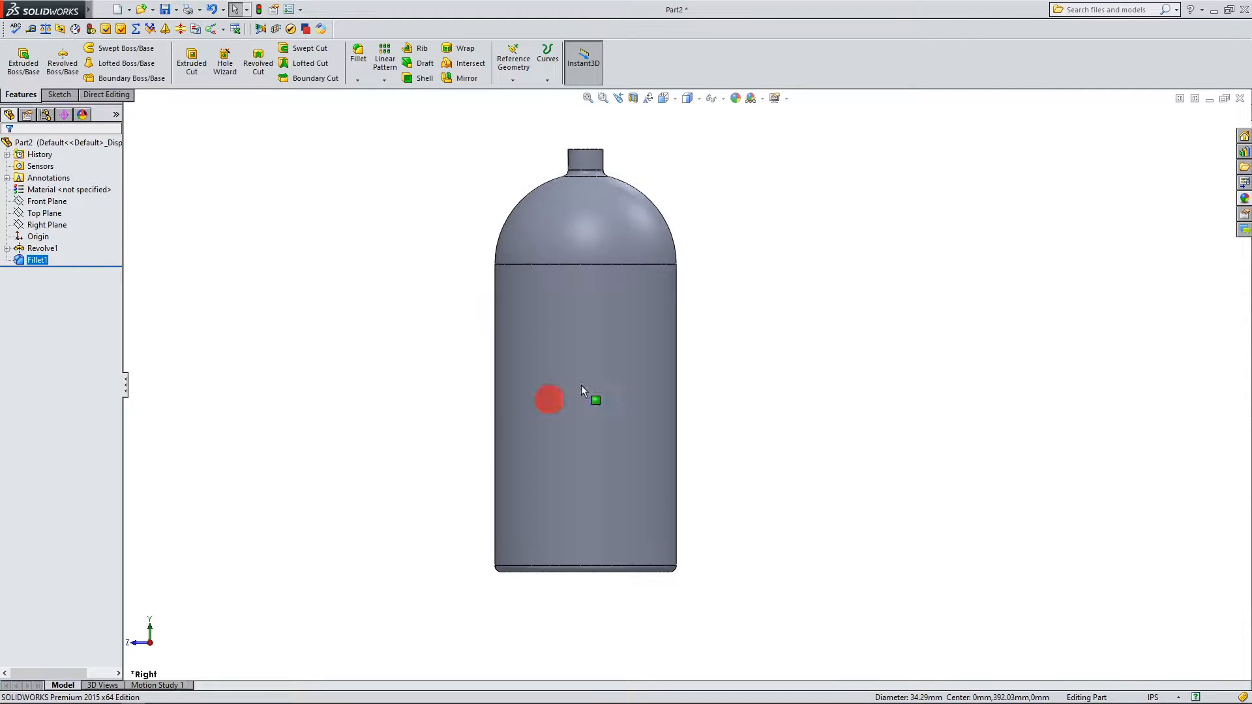
Step: Edit the fillet on the neck and base edges to a 0.275 in radius and save the part
scroll(792, 342, "down", 1)
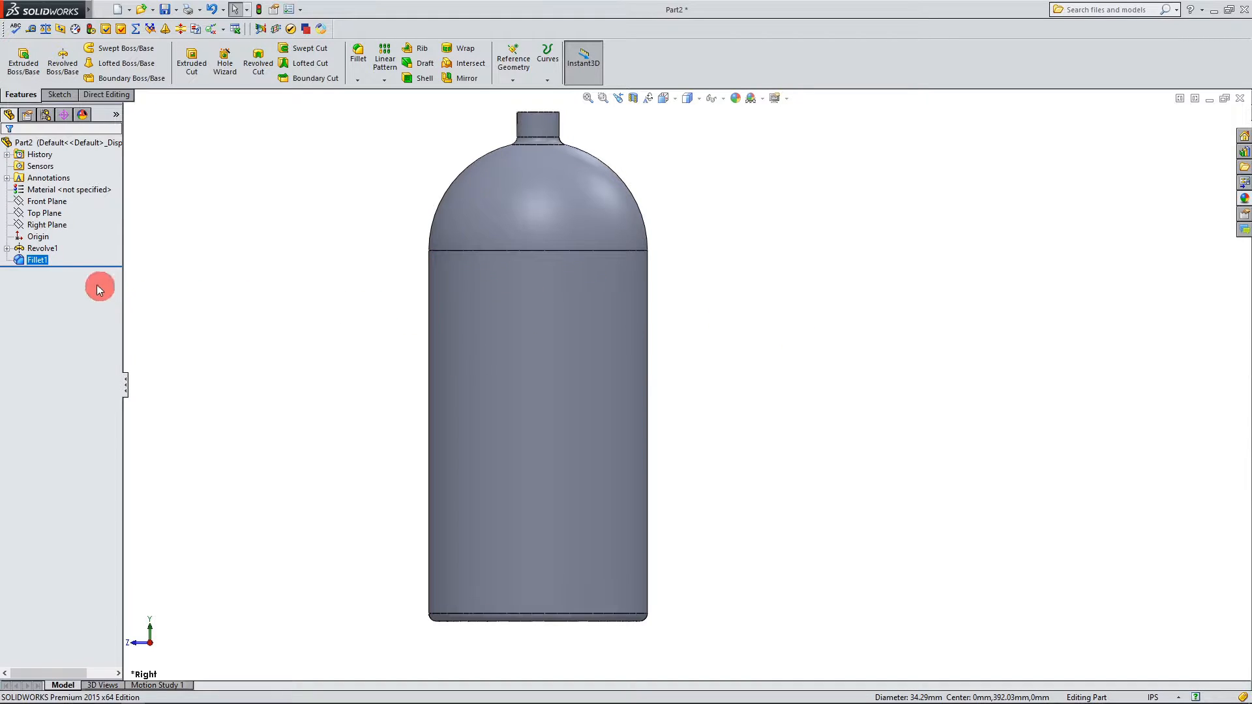
right_click(44, 263)
left_click(45, 225)
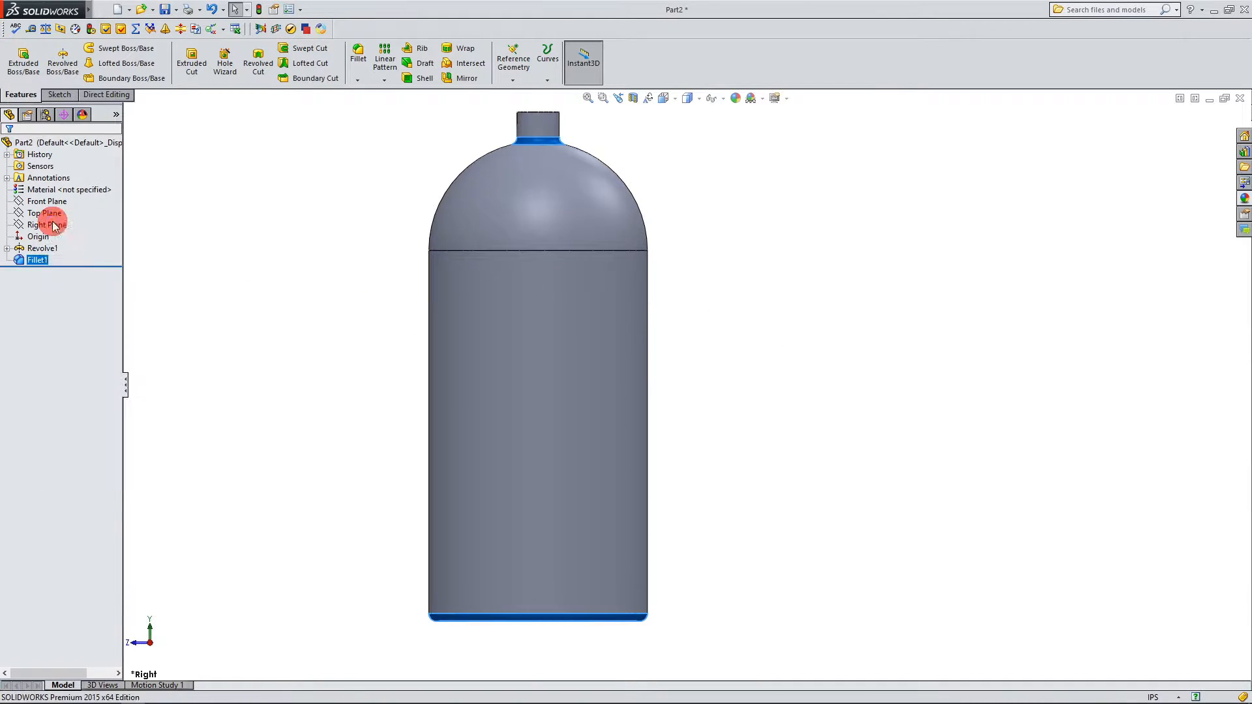
scroll(508, 654, "down", 1)
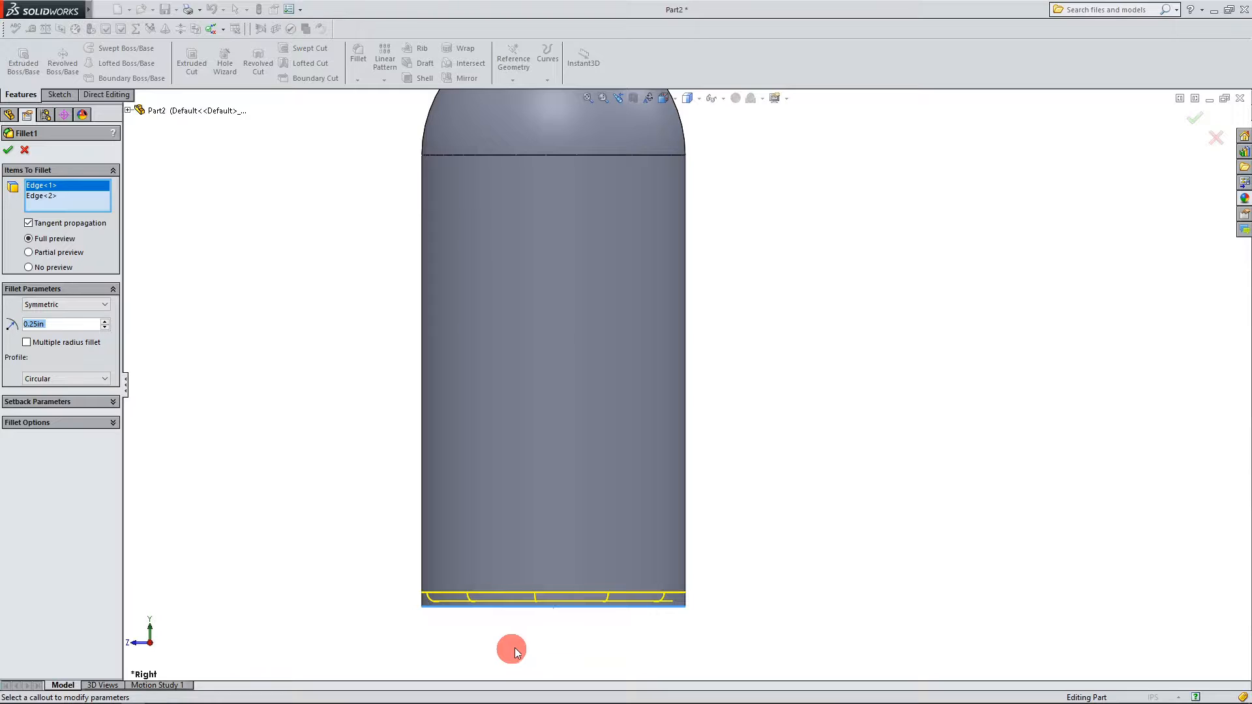
scroll(444, 622, "up", 2)
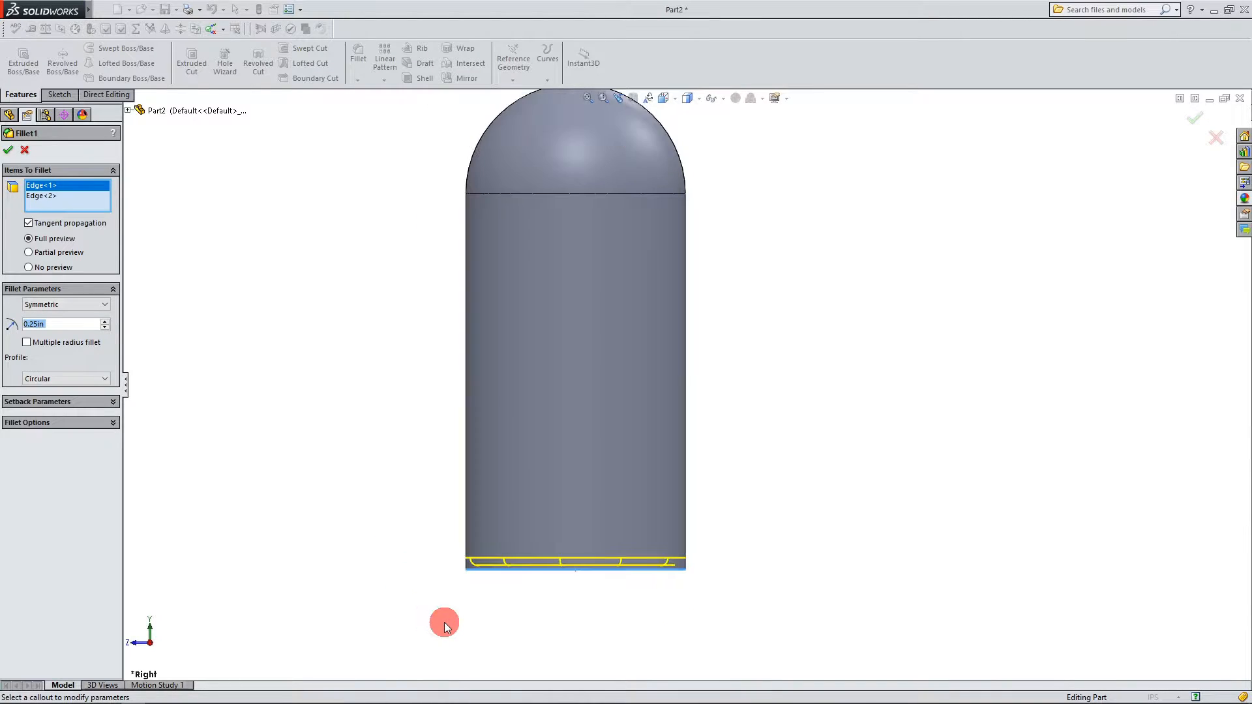
scroll(724, 166, "down", 1)
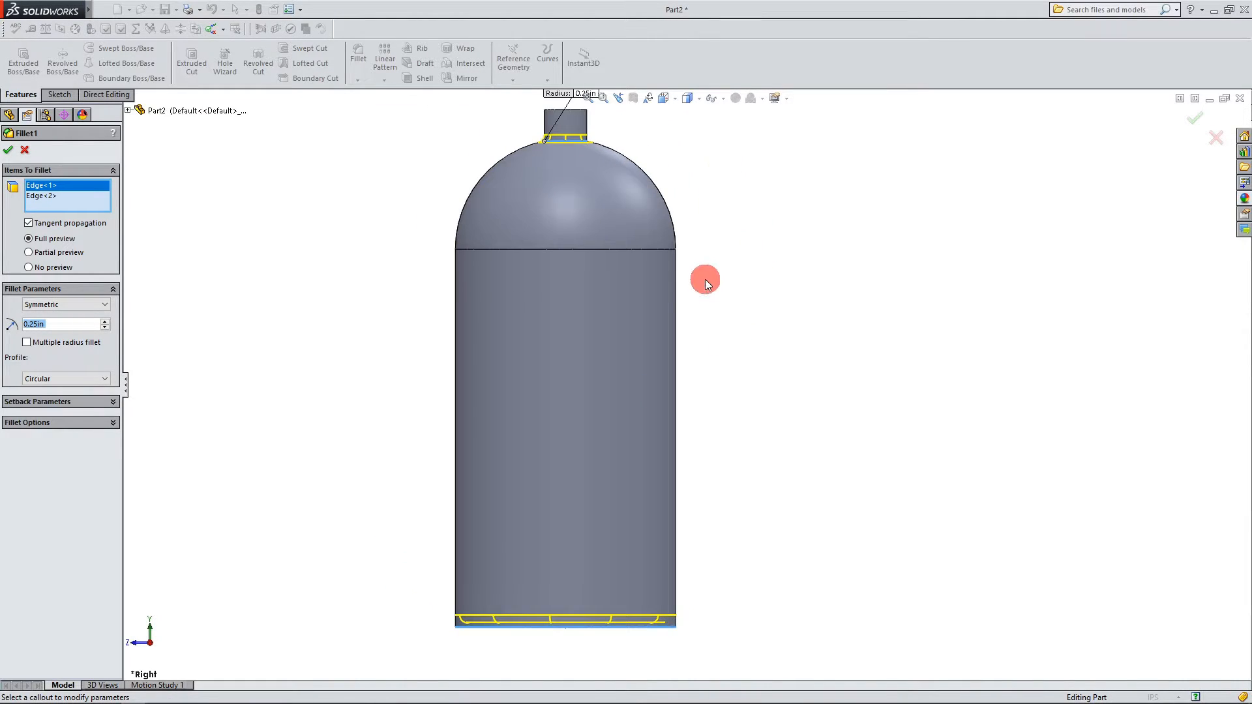
scroll(706, 286, "up", 1)
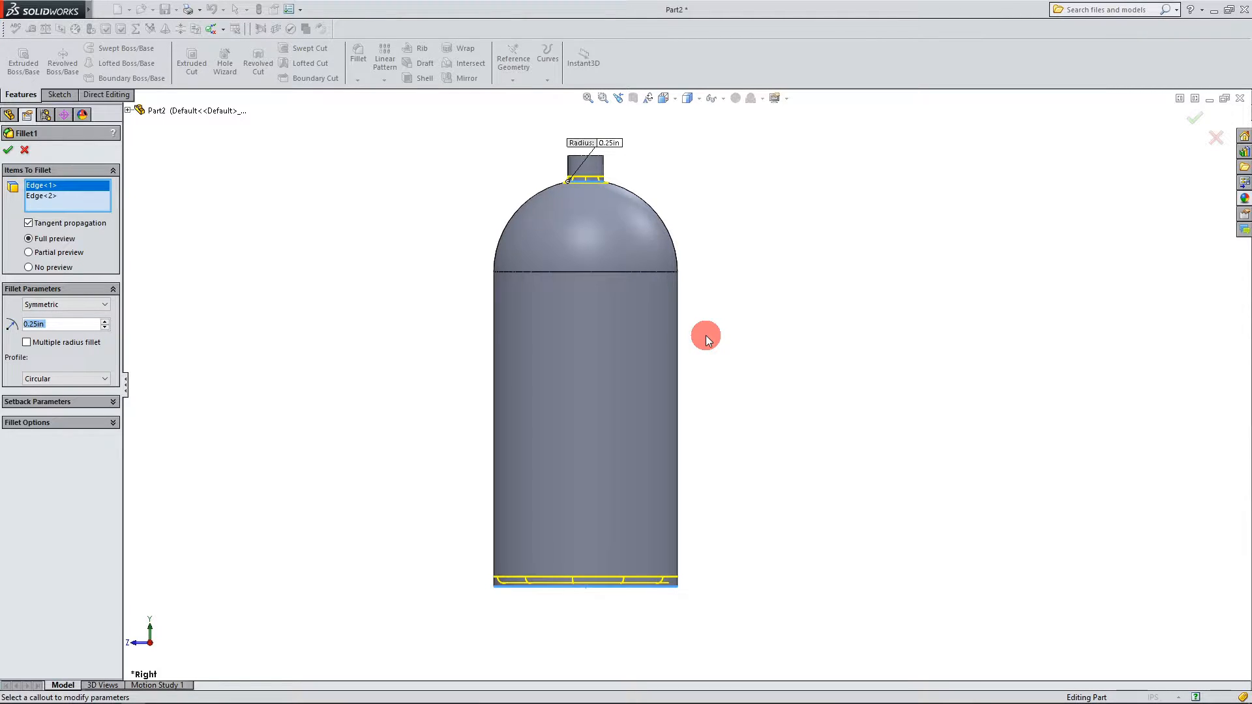
scroll(627, 170, "down", 2)
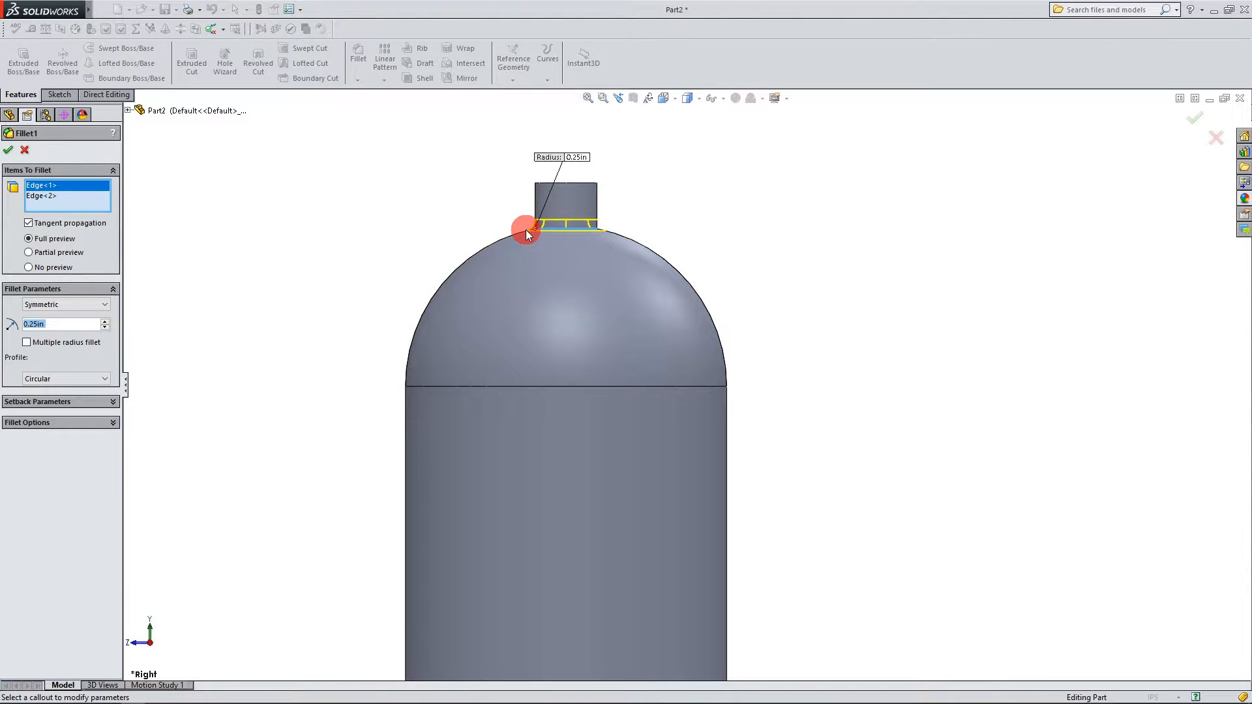
scroll(474, 201, "up", 4)
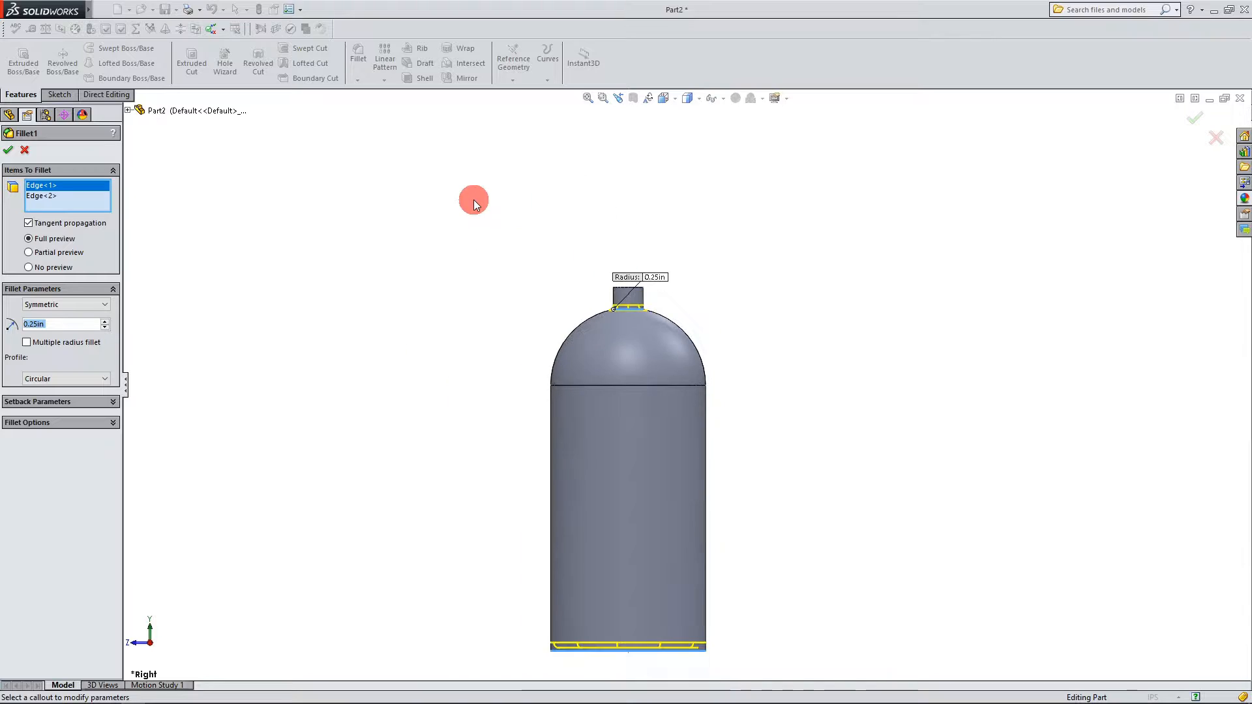
scroll(736, 644, "down", 1)
scroll(736, 545, "down", 1)
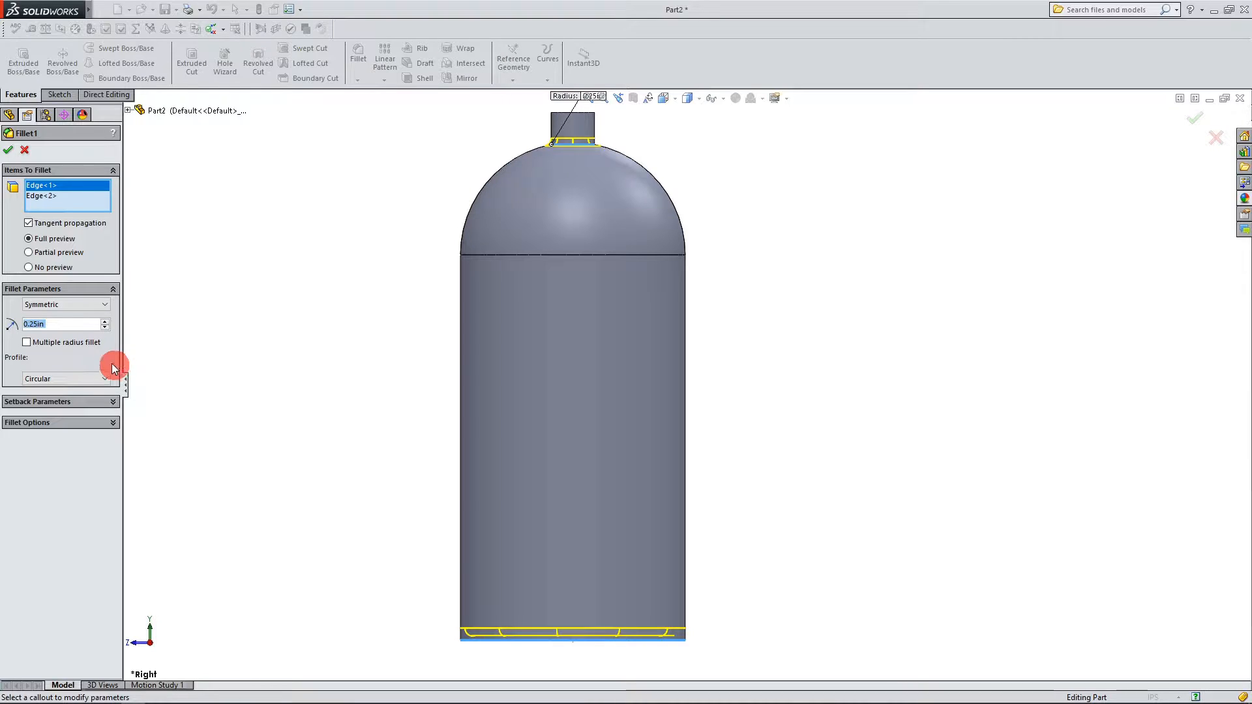
left_click(39, 324)
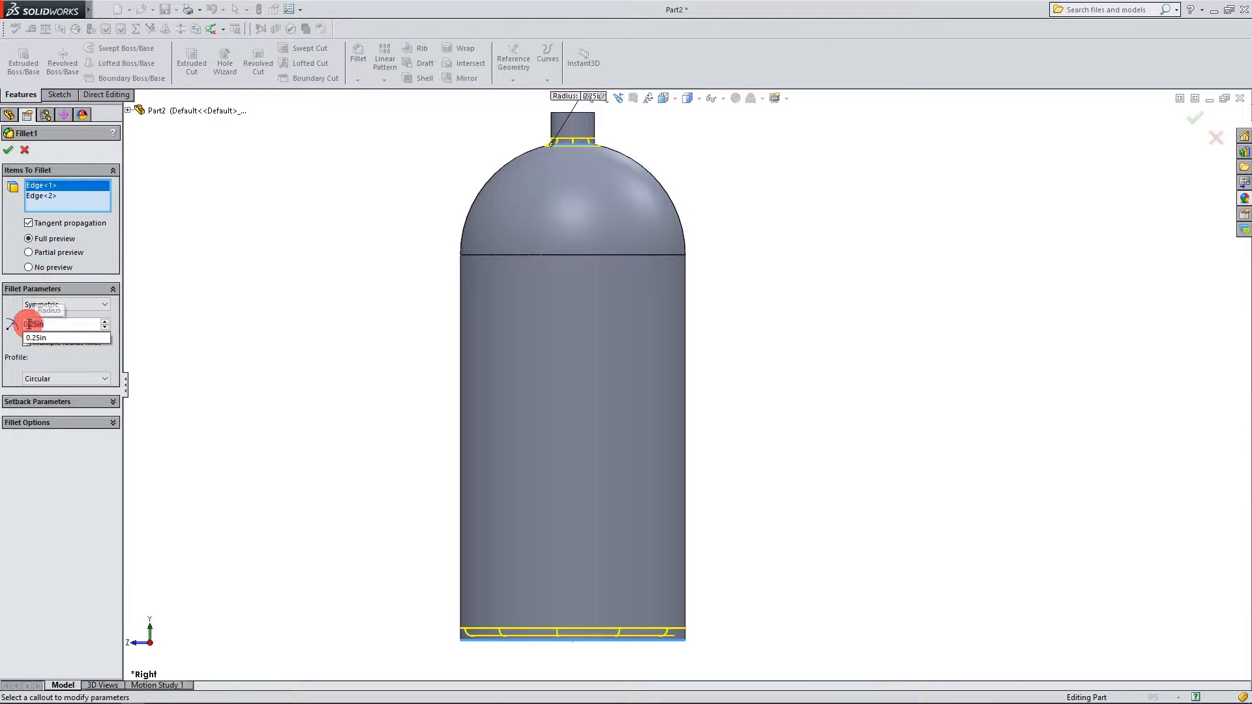
left_click_drag(30, 324, 149, 352)
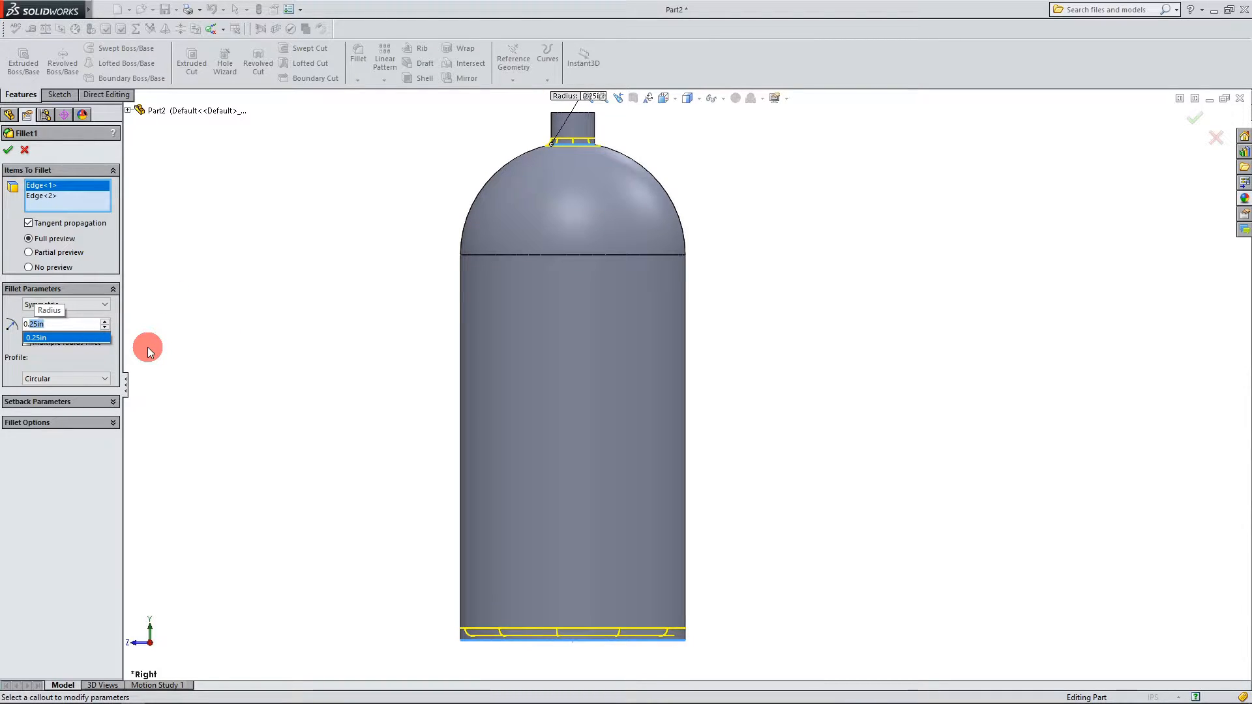
type("275")
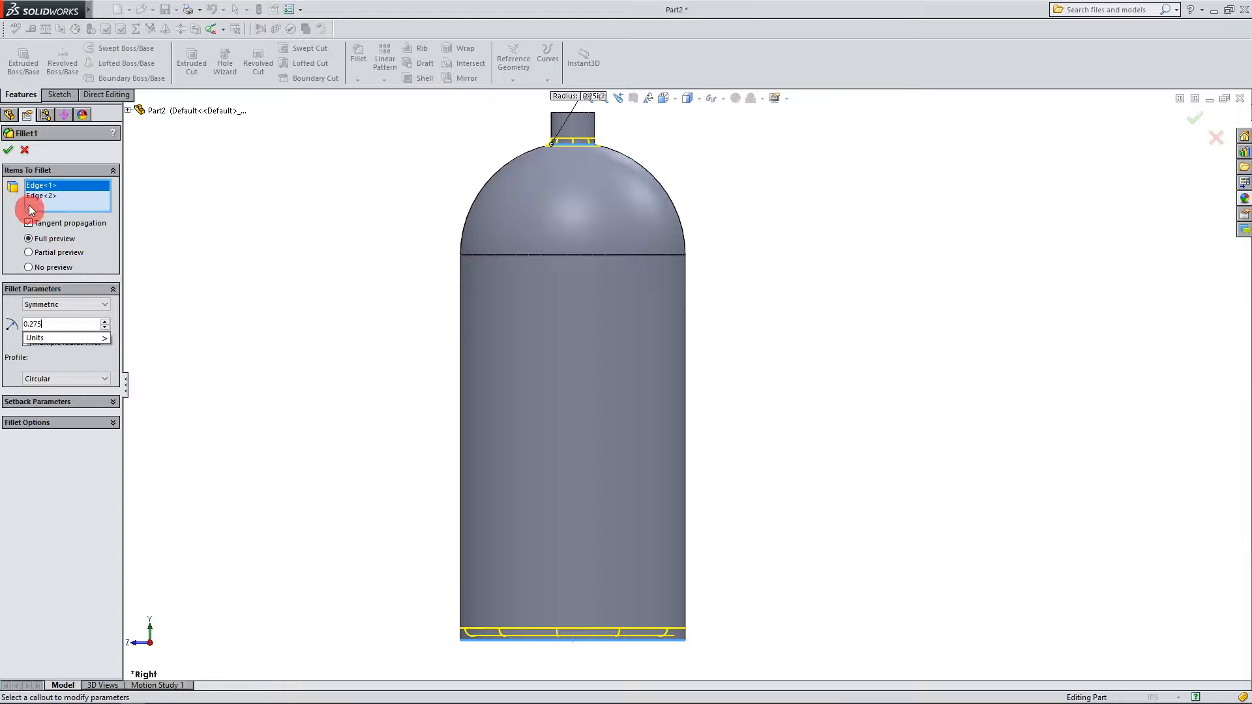
left_click(10, 153)
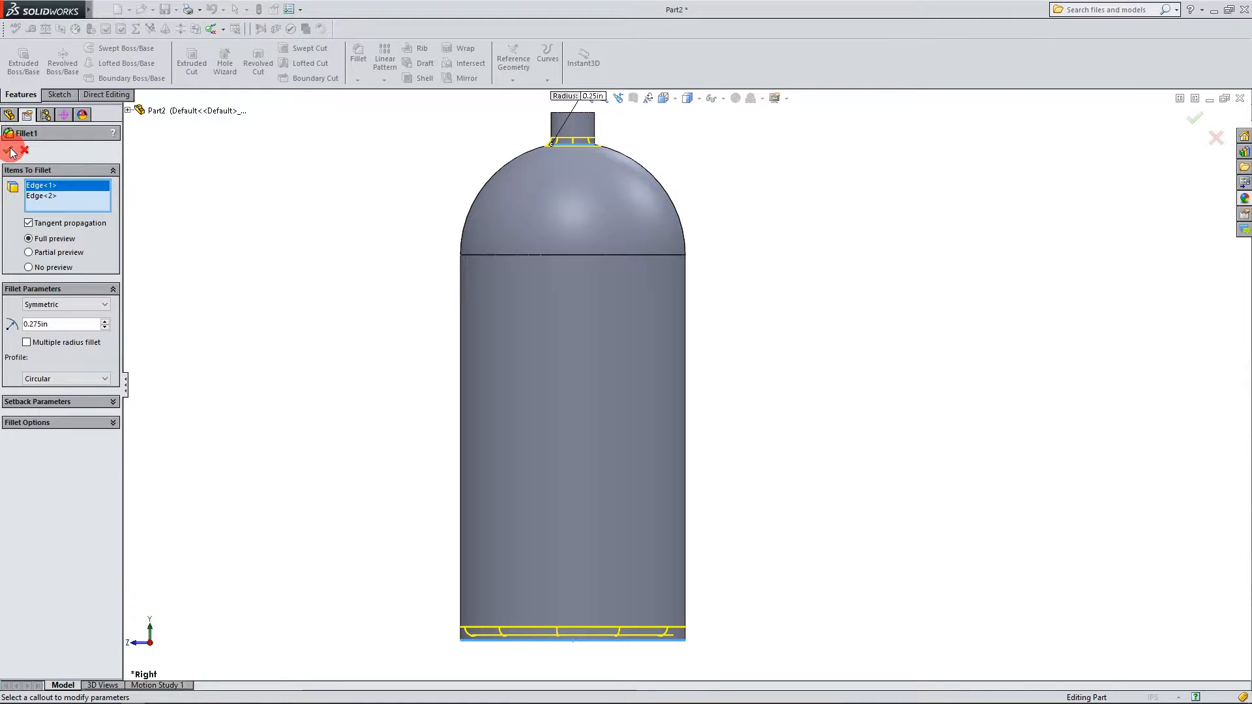
left_click(11, 153)
scroll(349, 370, "up", 1)
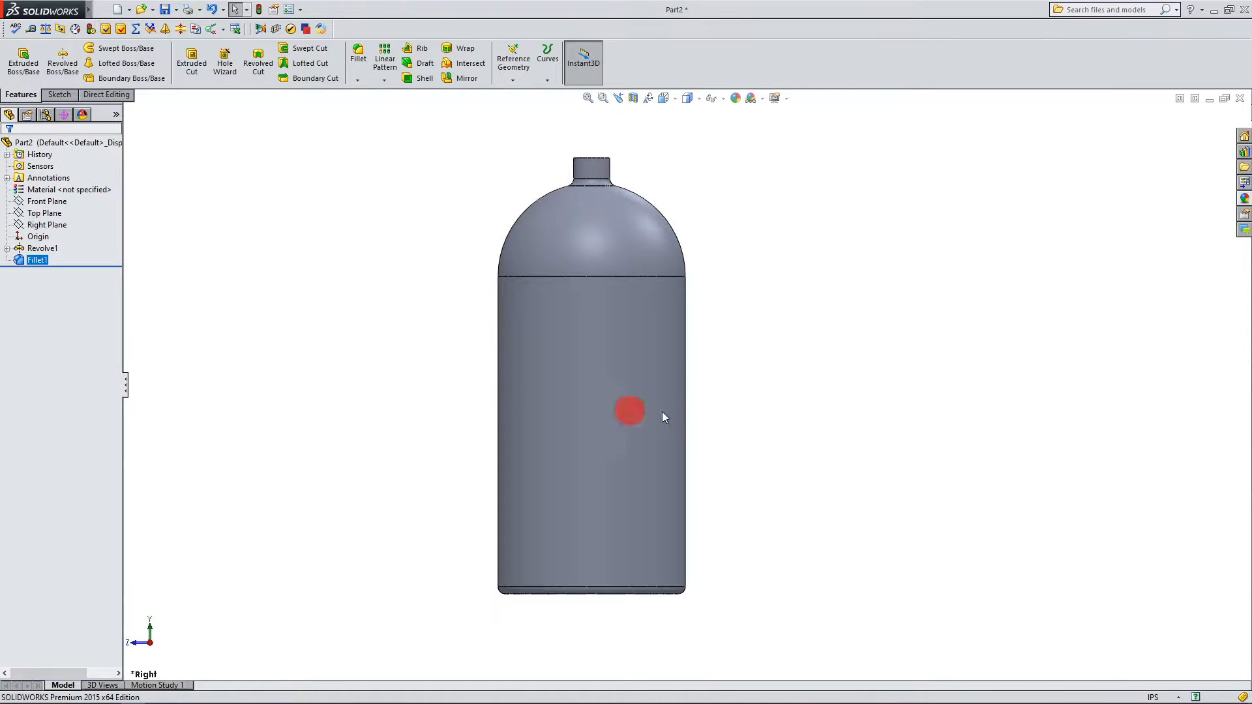
scroll(834, 405, "down", 1)
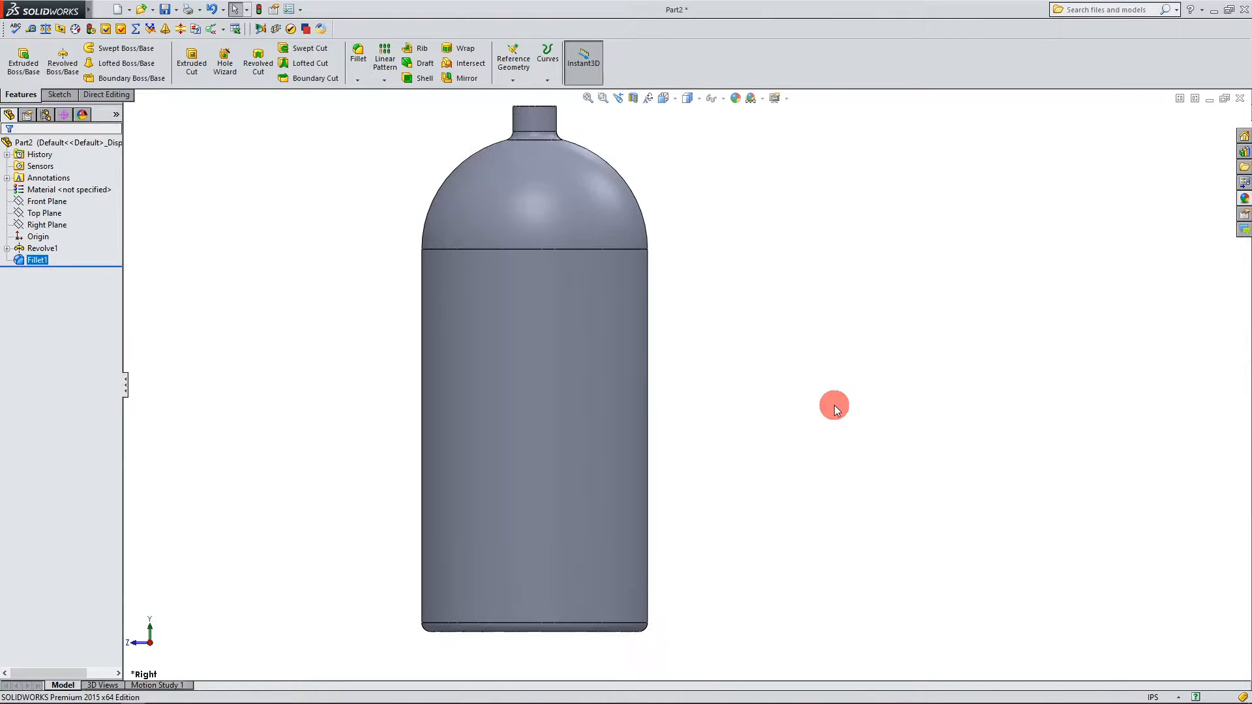
left_click(165, 9)
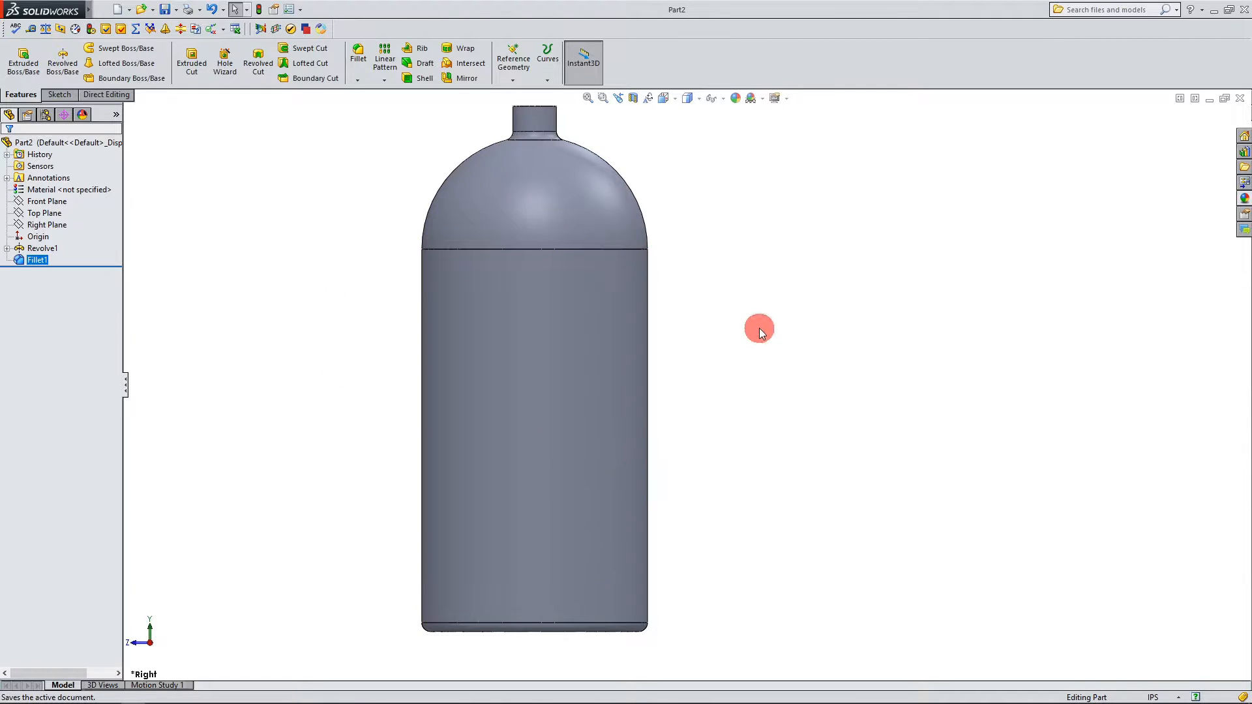
Step: Start a Shell feature on the bottle with the flat top face of the neck as the face to remove
middle_click_drag(757, 330, 740, 463)
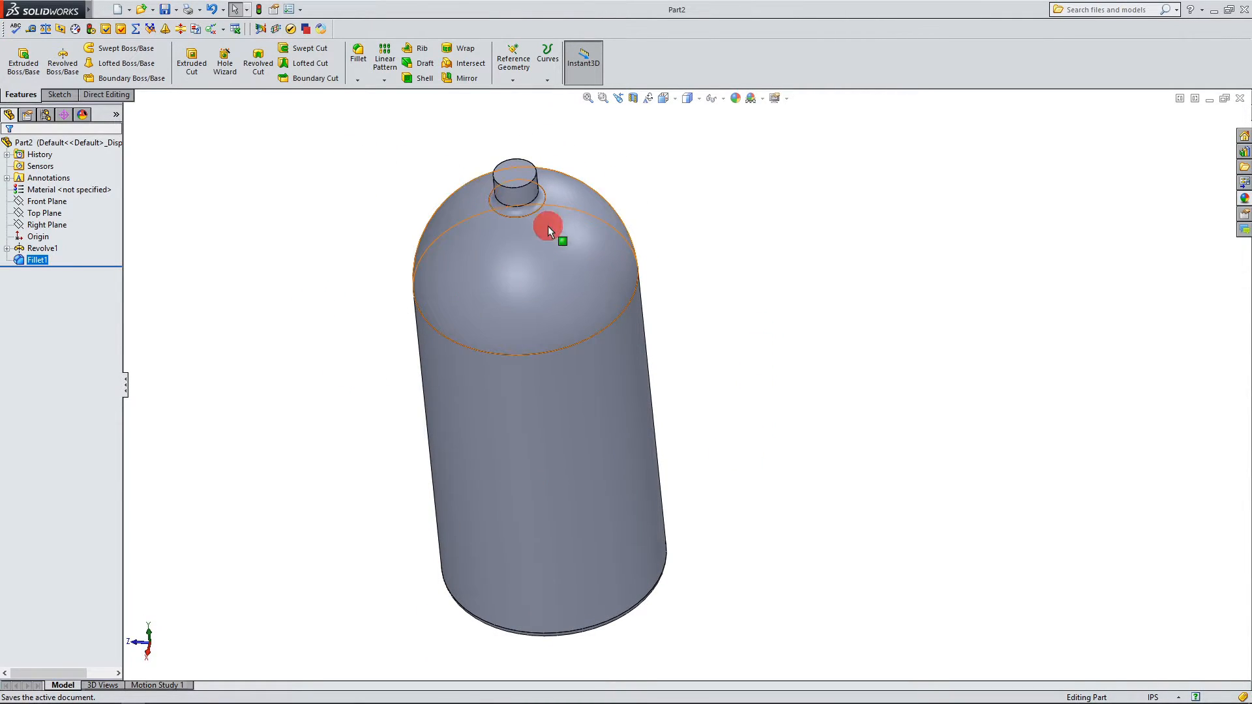
scroll(565, 182, "down", 2)
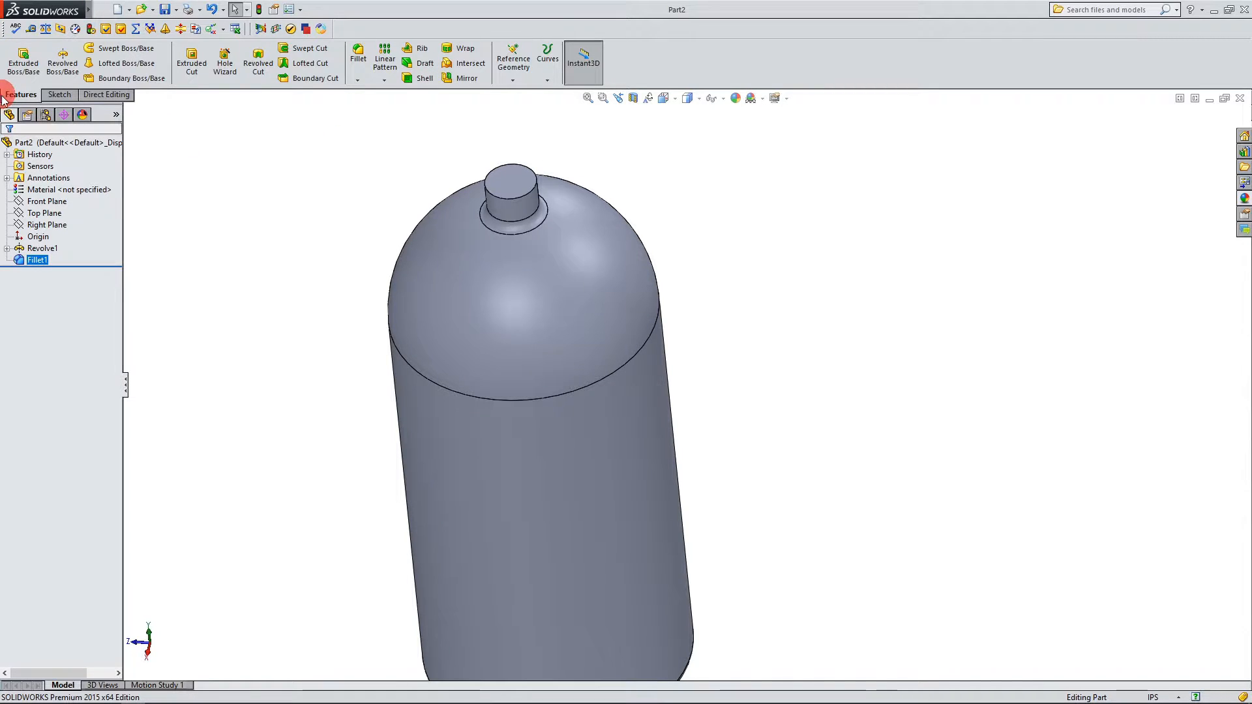
left_click(424, 79)
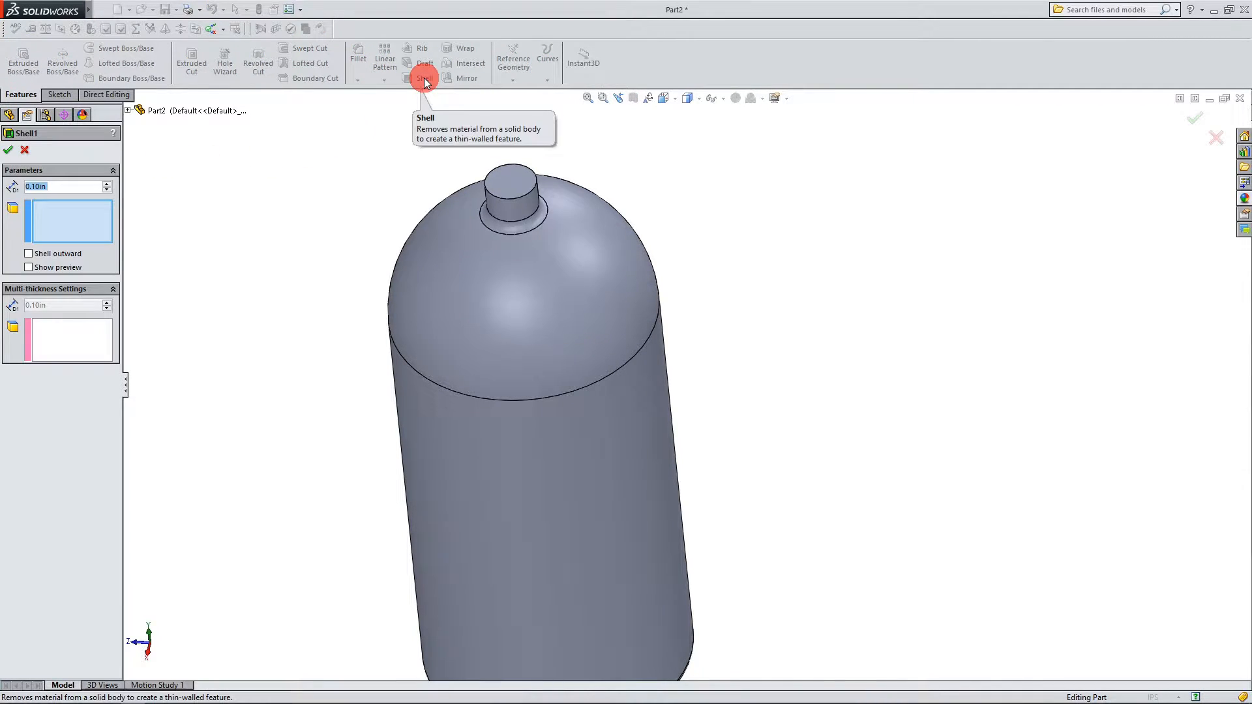
left_click(517, 188)
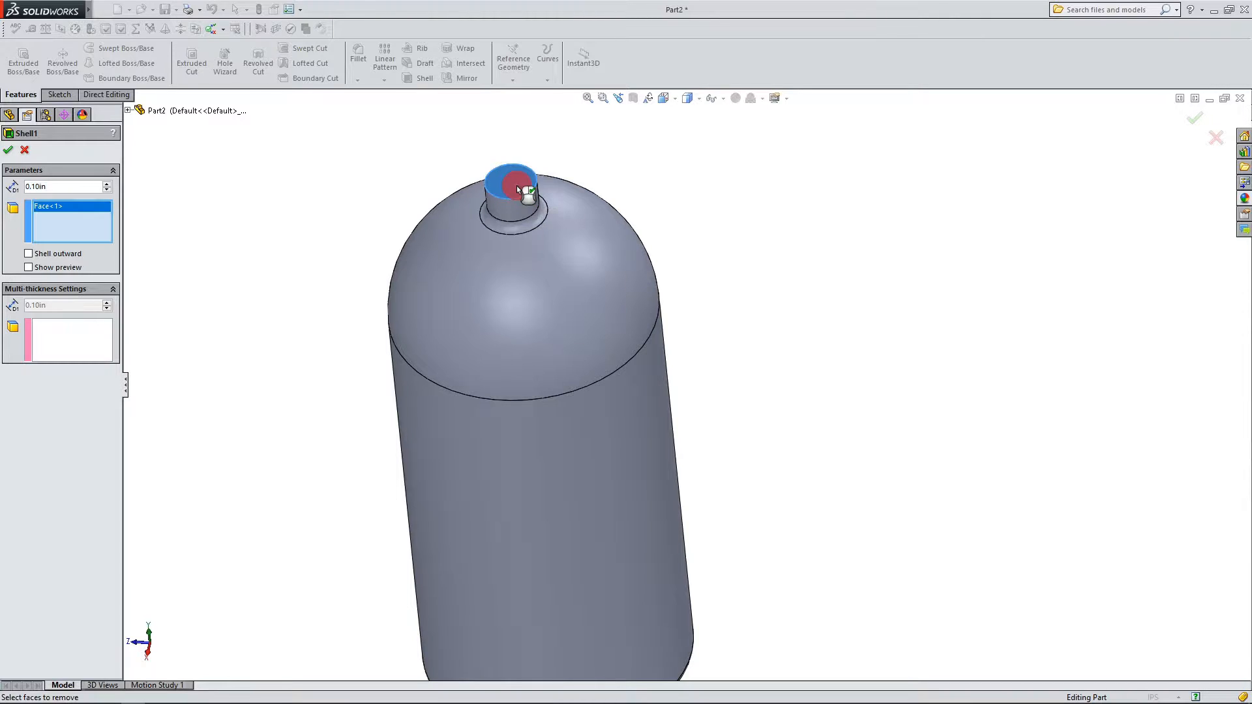
scroll(608, 192, "down", 2)
scroll(607, 191, "up", 2)
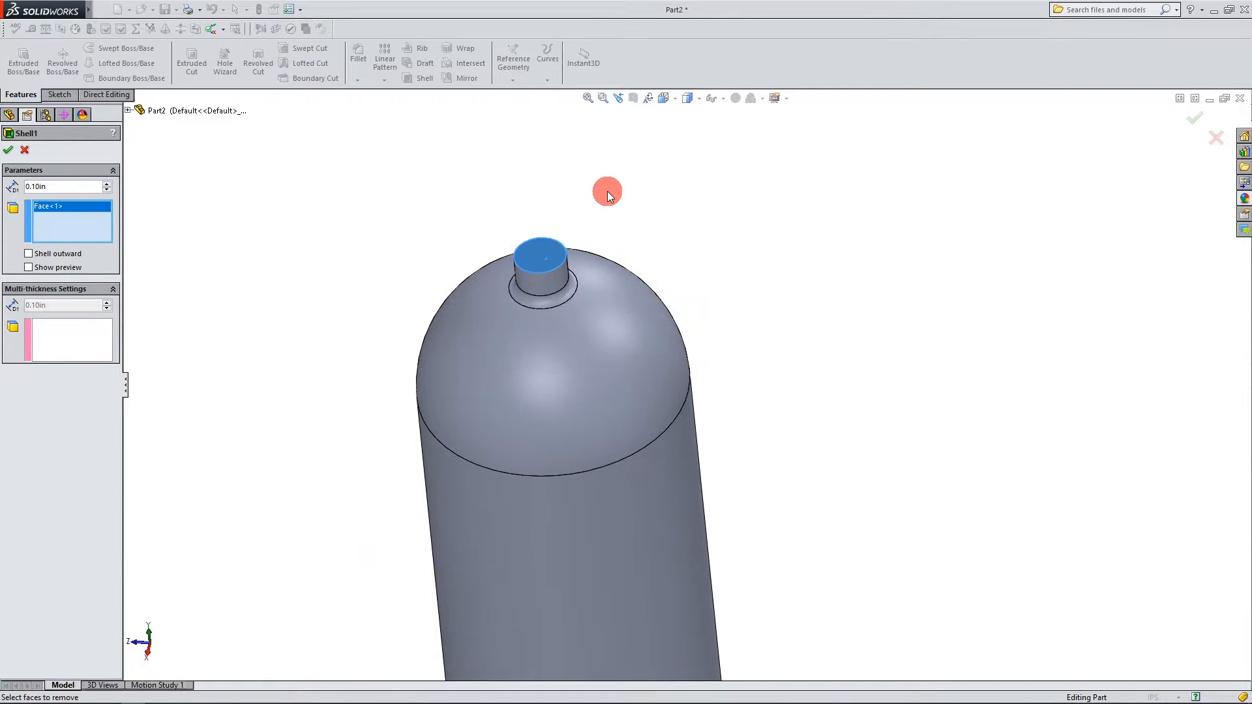
scroll(613, 202, "up", 2)
scroll(686, 363, "down", 2)
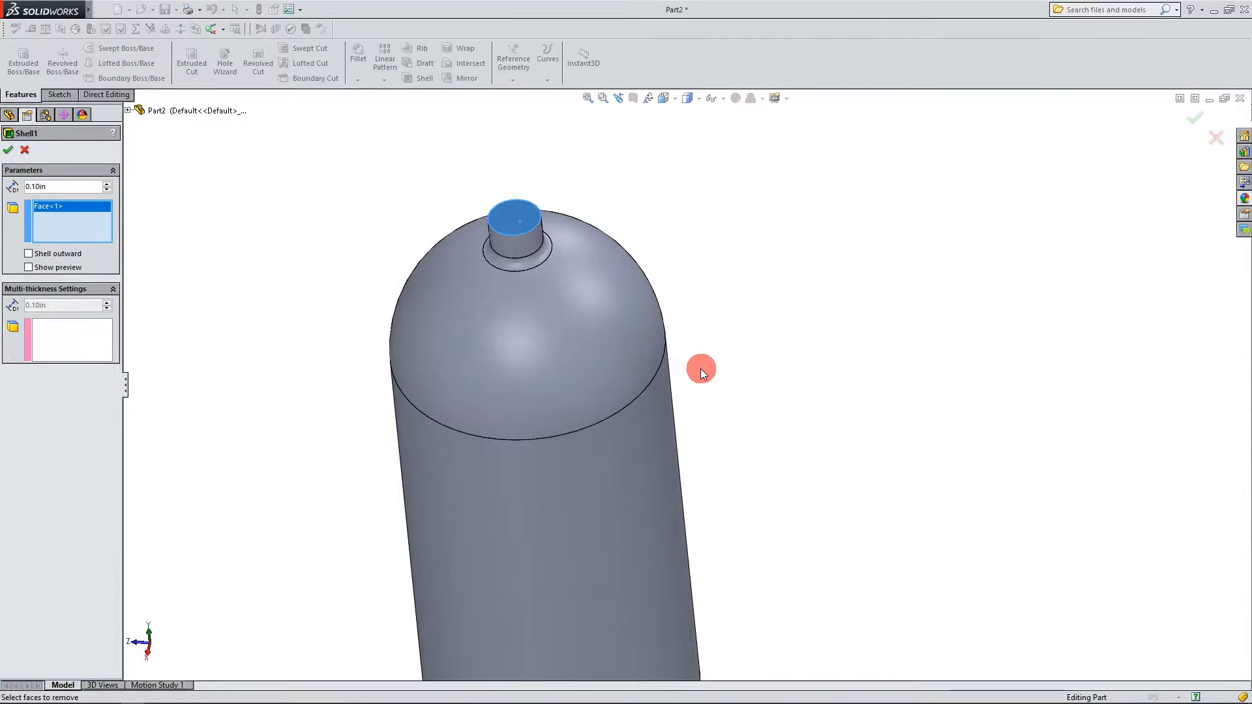
Step: Set the shell wall thickness to 3 mm and apply the shell
left_click(54, 188)
left_click(22, 188)
double_click(39, 187)
type("3mm")
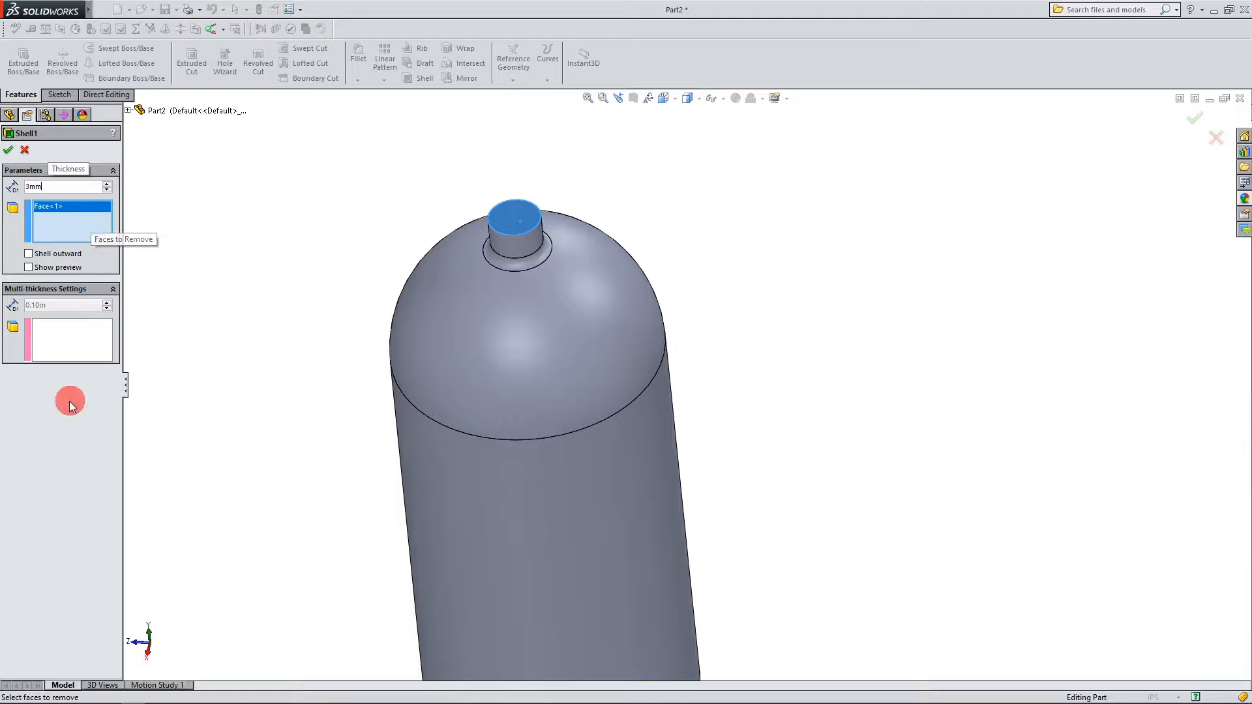
left_click(69, 401)
scroll(354, 295, "up", 1)
scroll(682, 359, "down", 2)
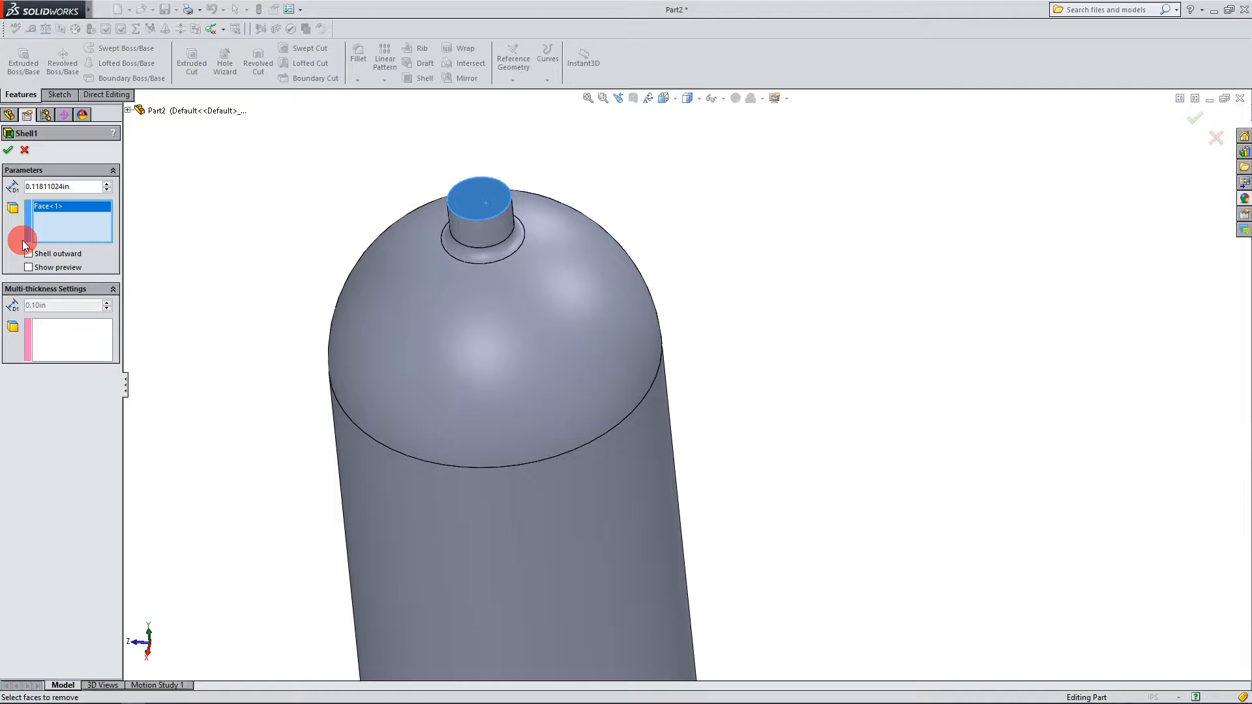
left_click(8, 150)
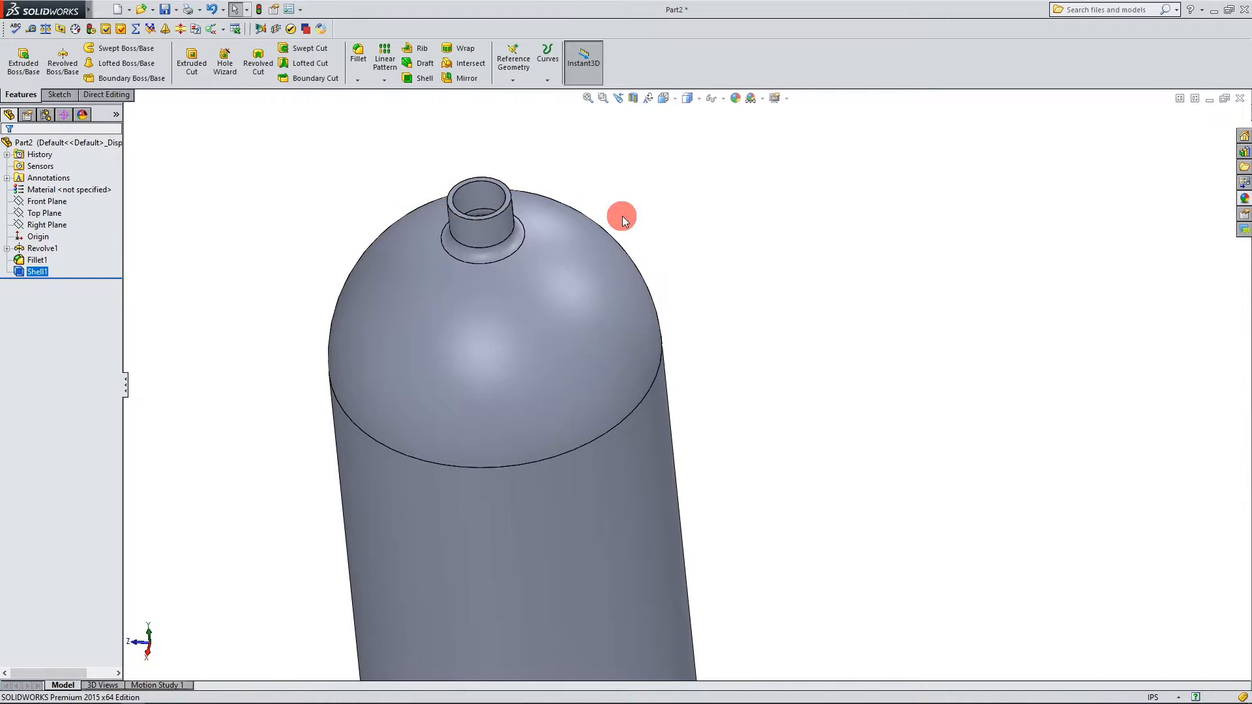
Step: Inspect the hollow interior with a temporary section view, cancel the section, and save the part
scroll(624, 212, "down", 2)
middle_click_drag(616, 199, 749, 401)
scroll(623, 272, "up", 3)
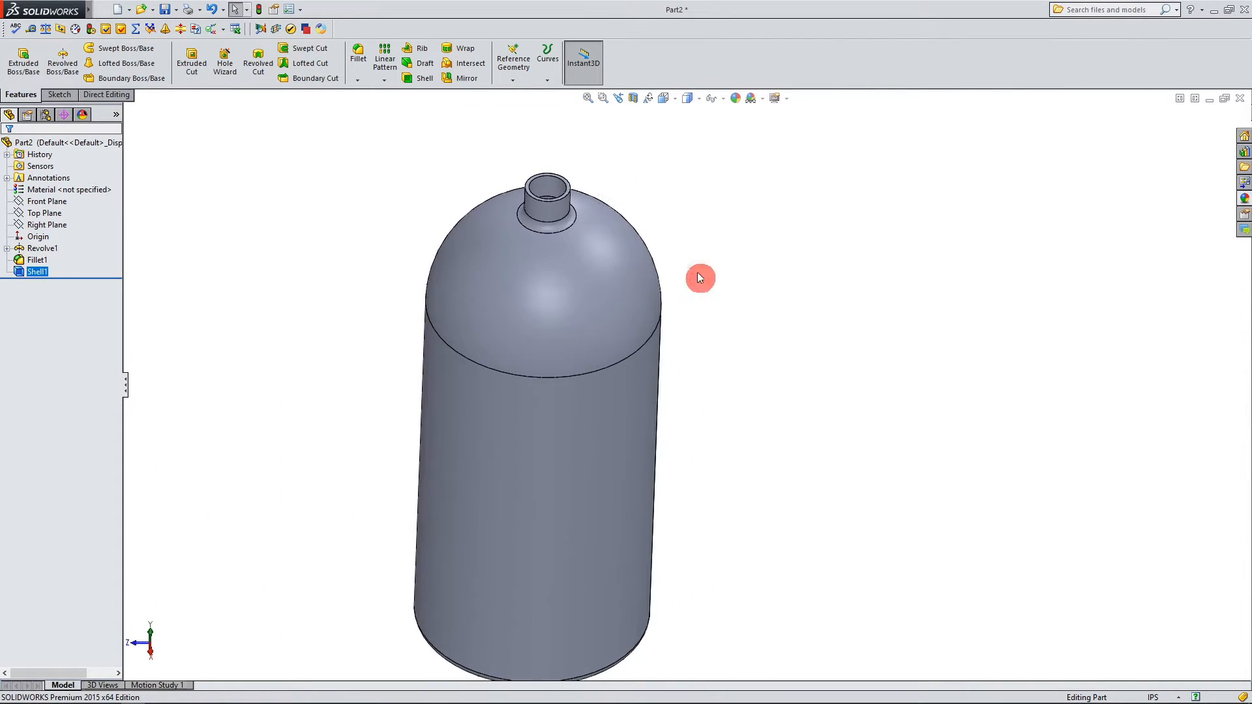
left_click(632, 99)
middle_click_drag(705, 376, 735, 355)
left_click(25, 150)
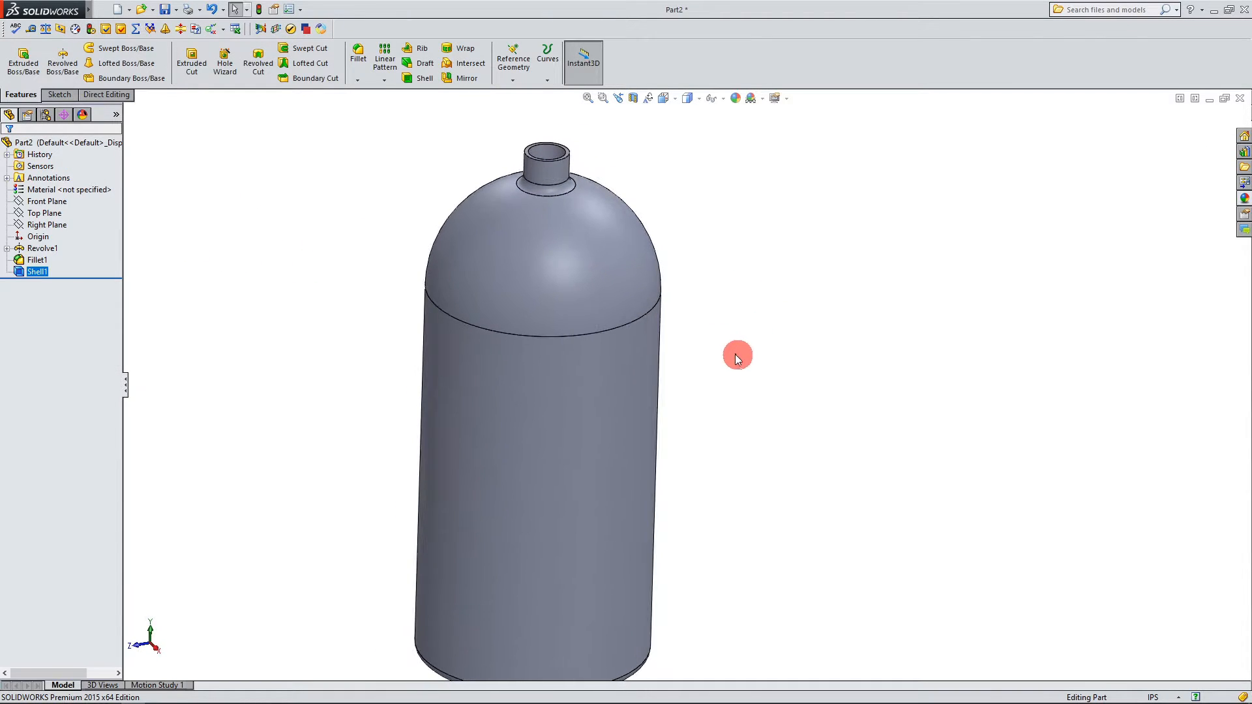
left_click(165, 9)
Step: Open the material library for the part and expand the Aluminium Alloys category
middle_click_drag(780, 313, 664, 215)
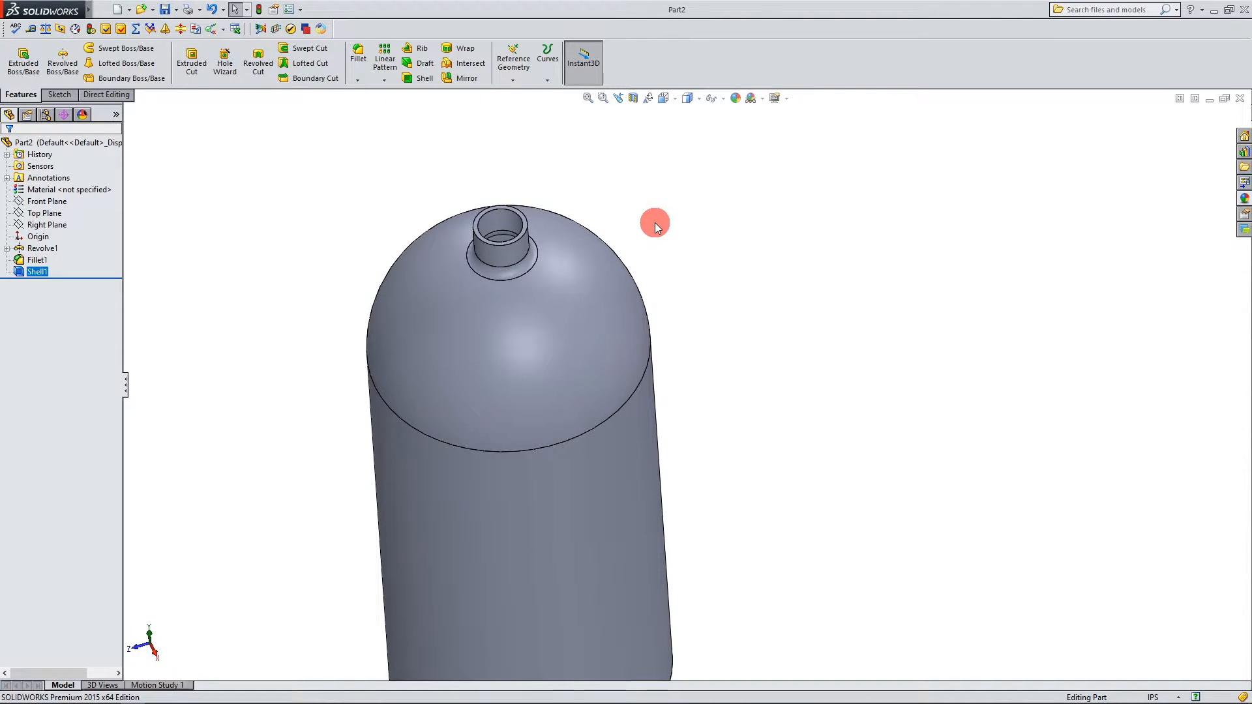
scroll(655, 223, "up", 2)
scroll(729, 517, "down", 1)
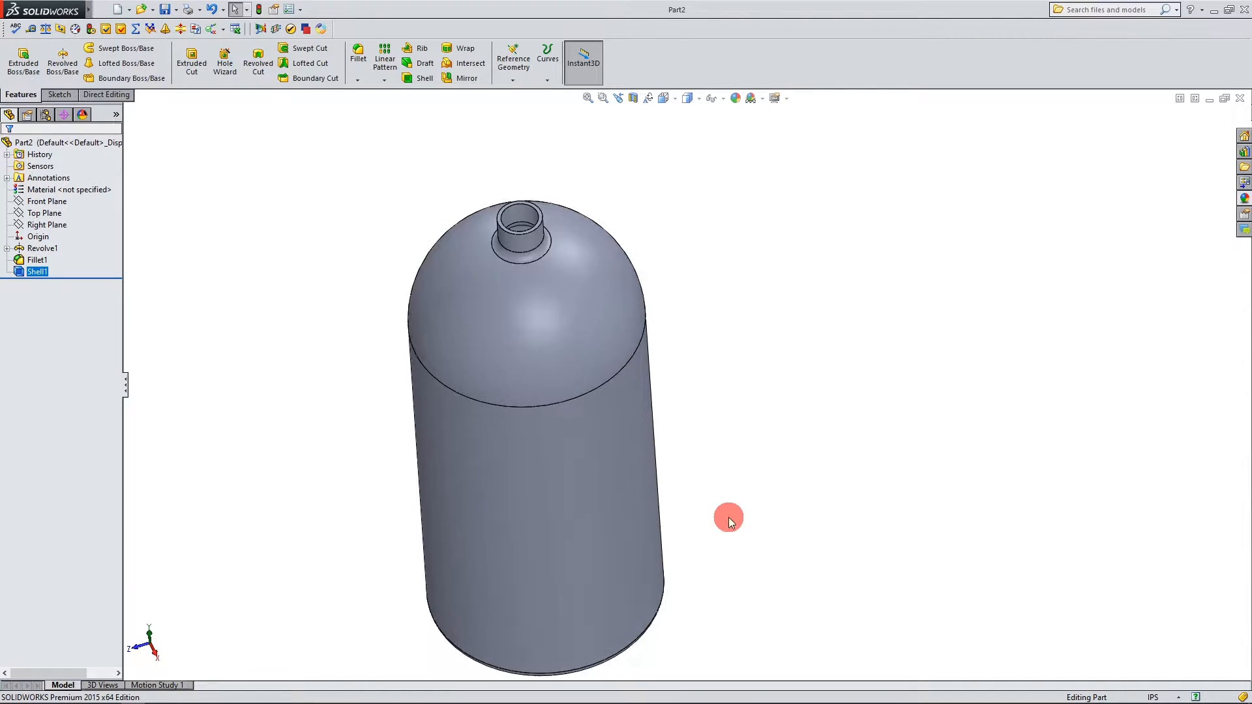
middle_click_drag(729, 518, 726, 424)
scroll(726, 423, "up", 2)
scroll(726, 424, "down", 1)
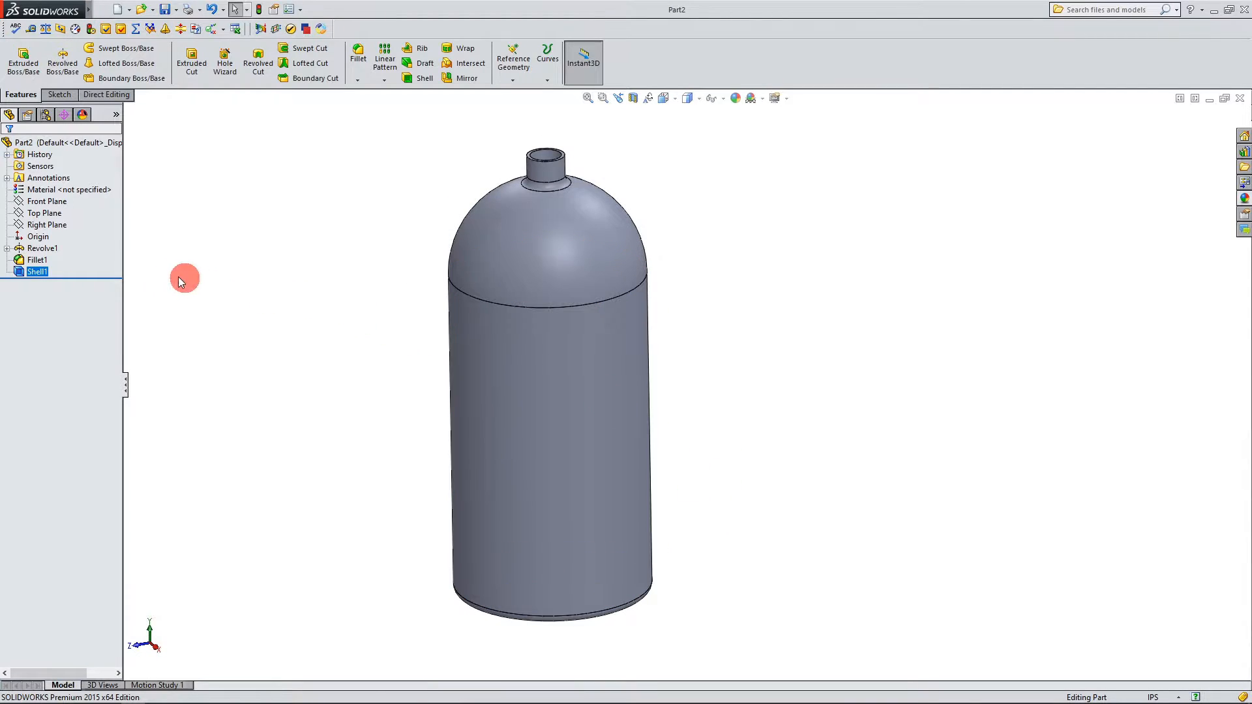
left_click(78, 192)
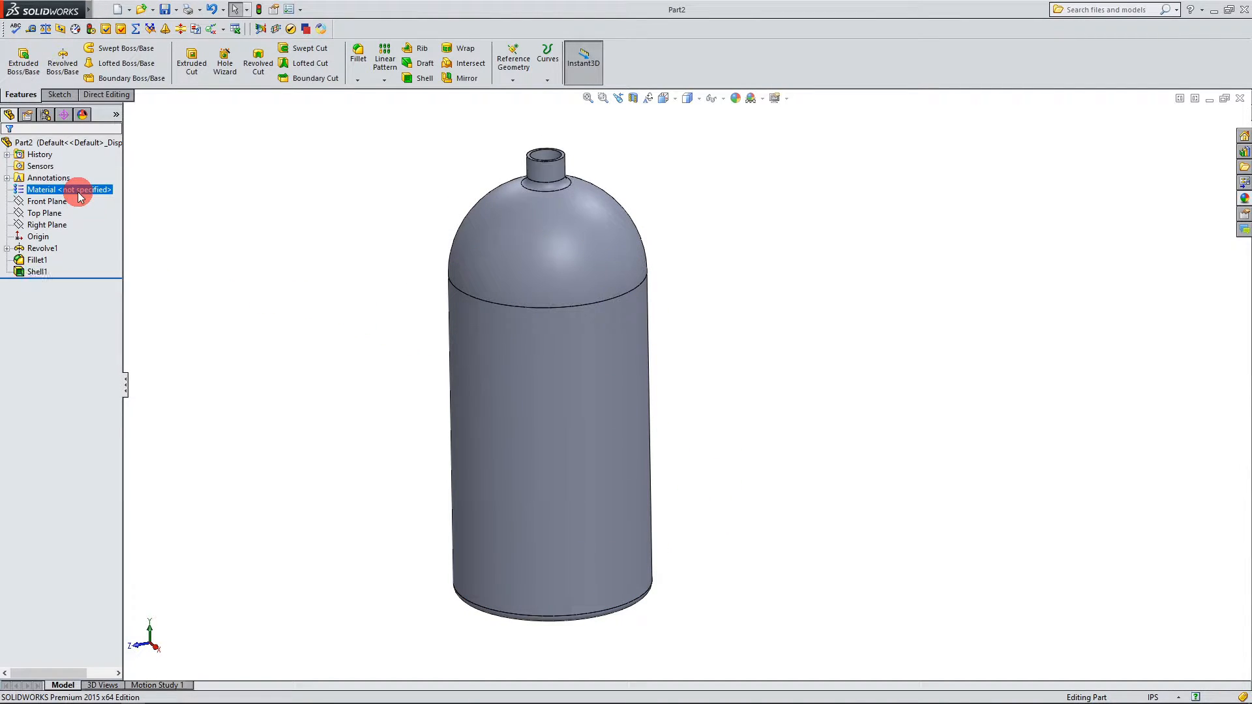
right_click(79, 195)
left_click(89, 200)
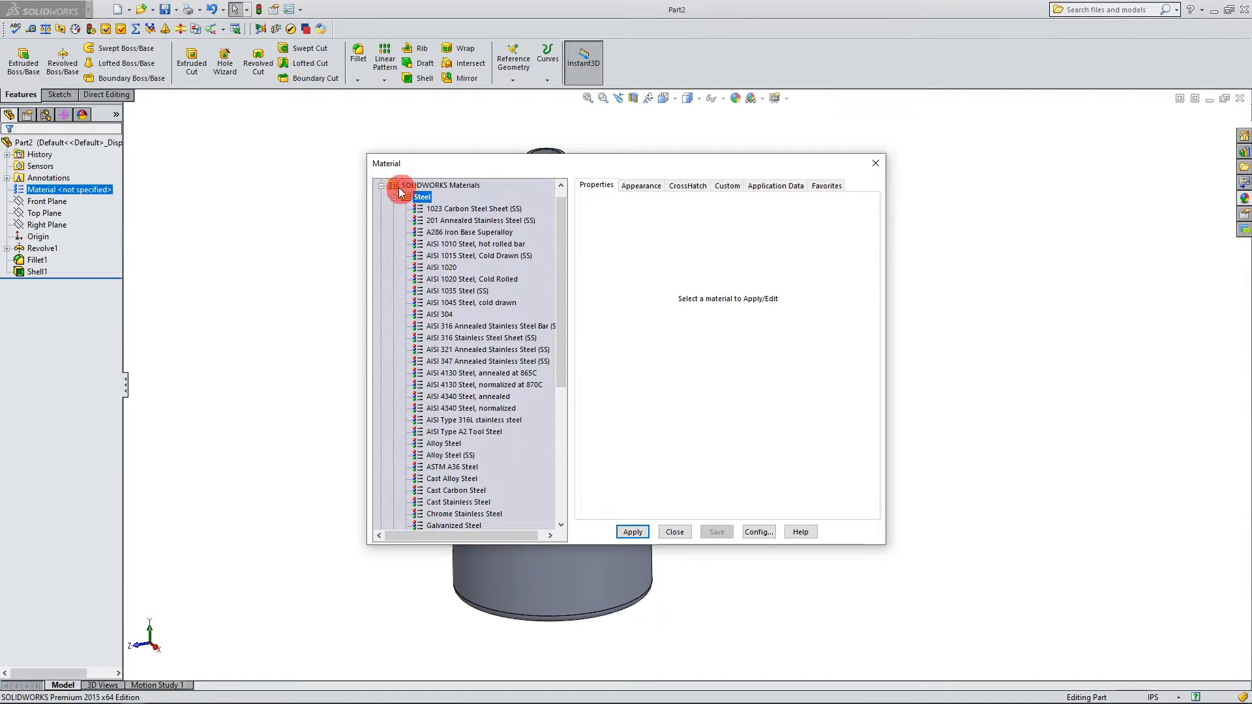
left_click_drag(405, 164, 655, 164)
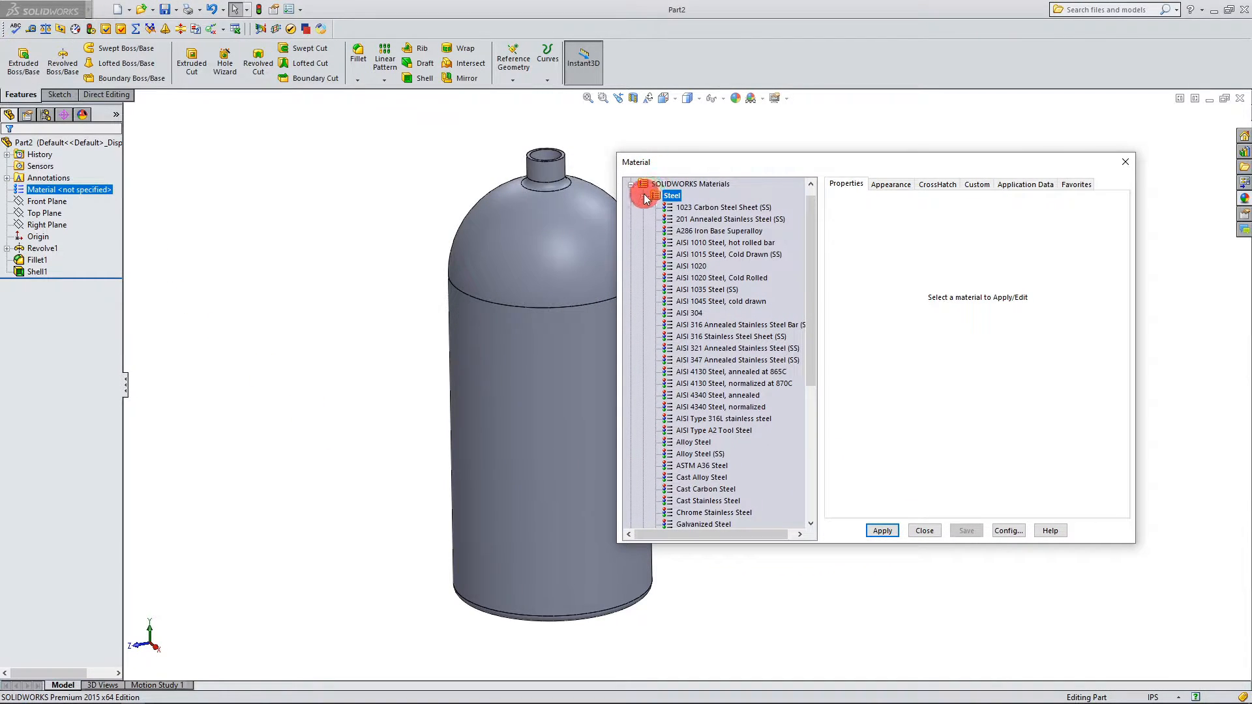
left_click(643, 195)
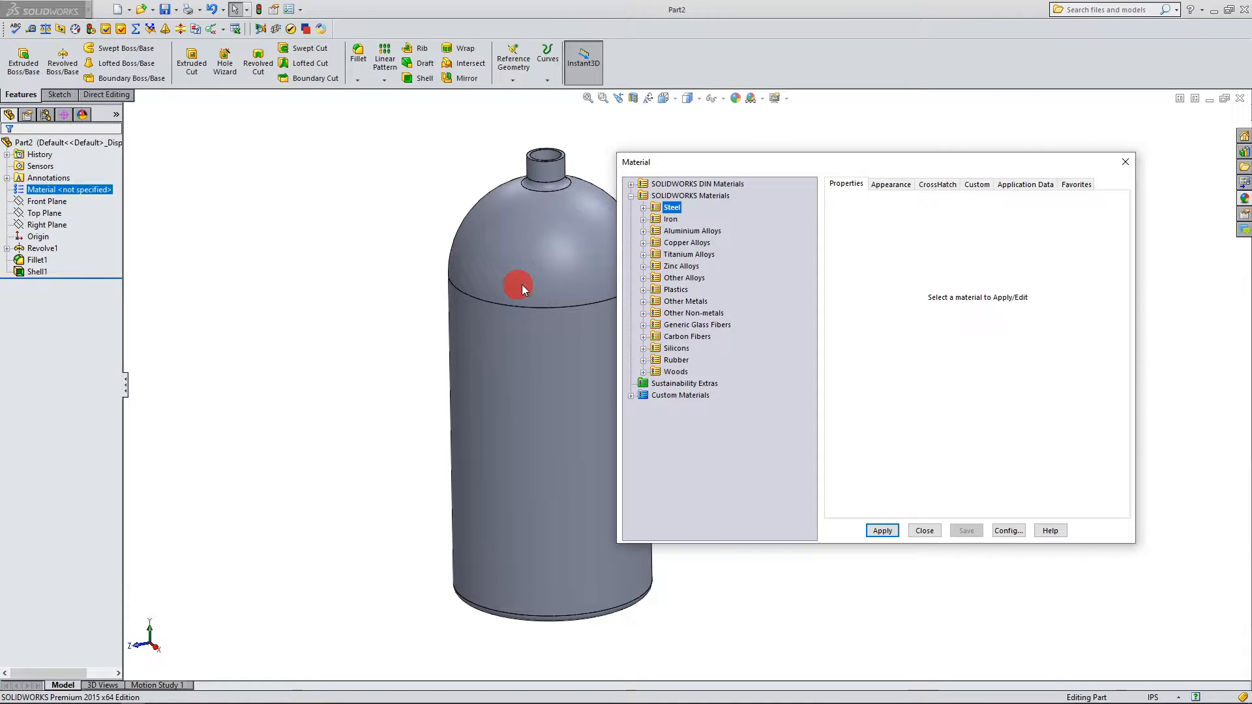
left_click(645, 232)
left_click(643, 232)
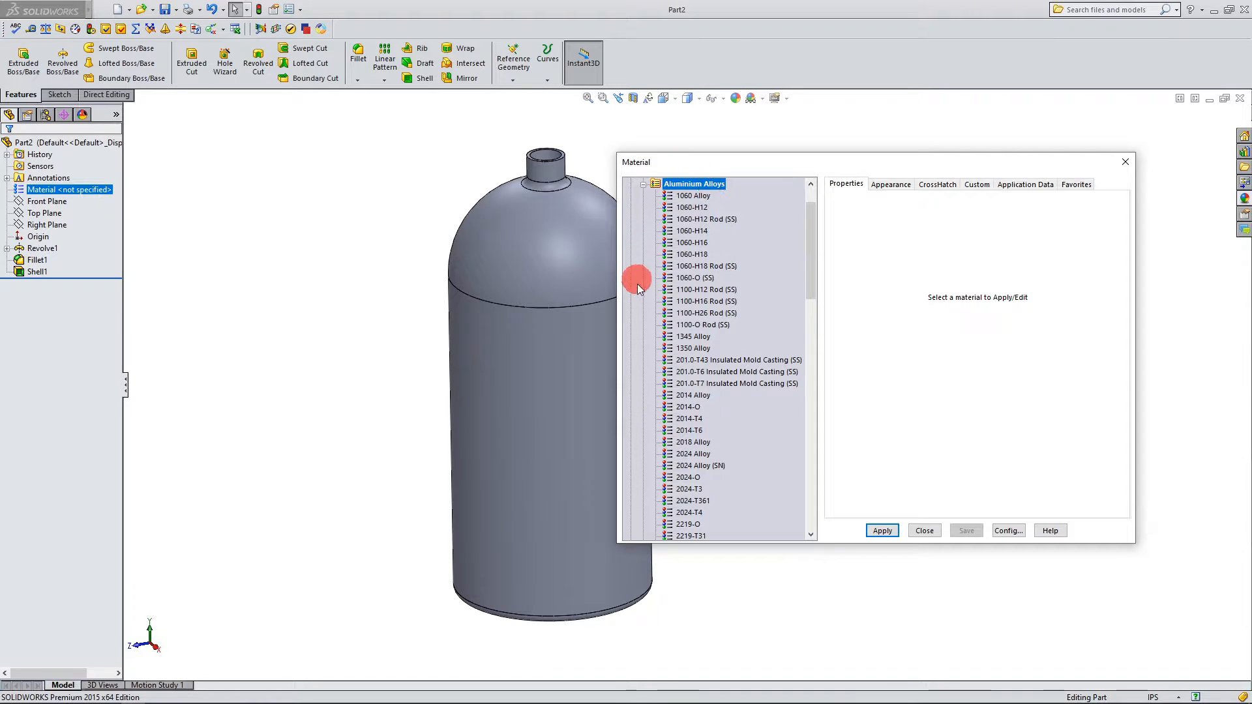
Step: Apply 6061 Alloy from the aluminium alloys to the part and close the material library
scroll(725, 334, "down", 15)
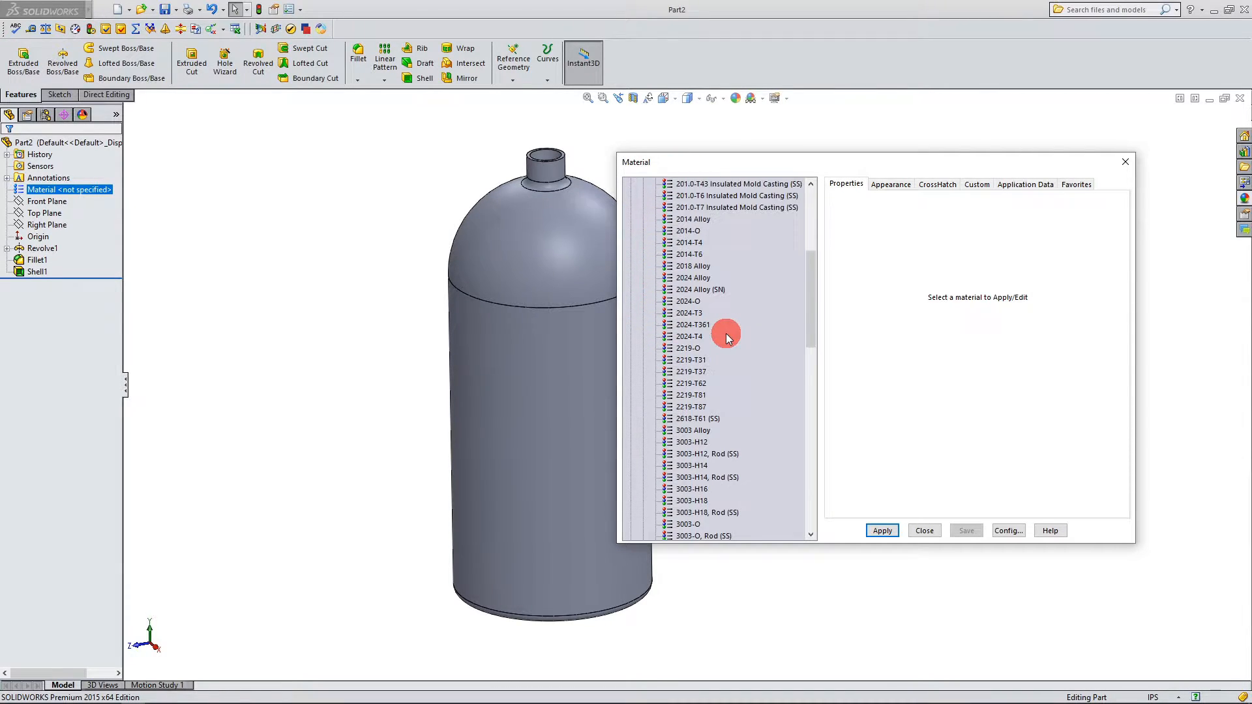
scroll(712, 345, "down", 3)
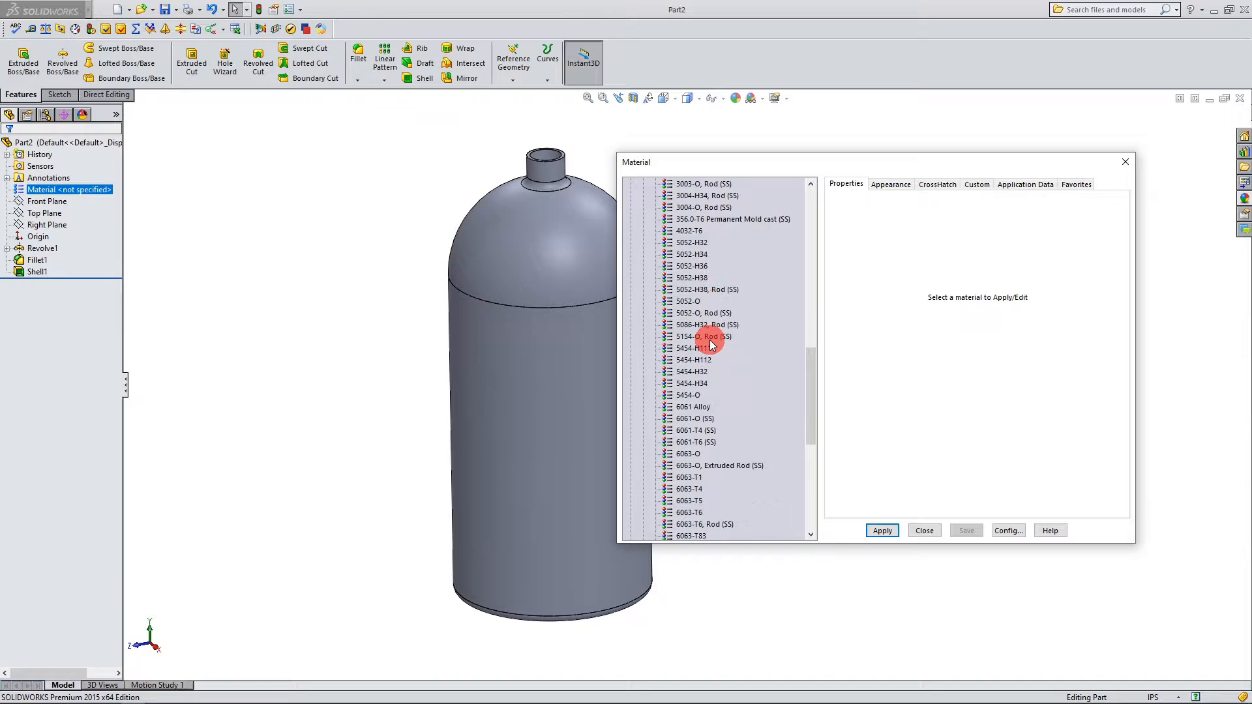
scroll(712, 345, "down", 1)
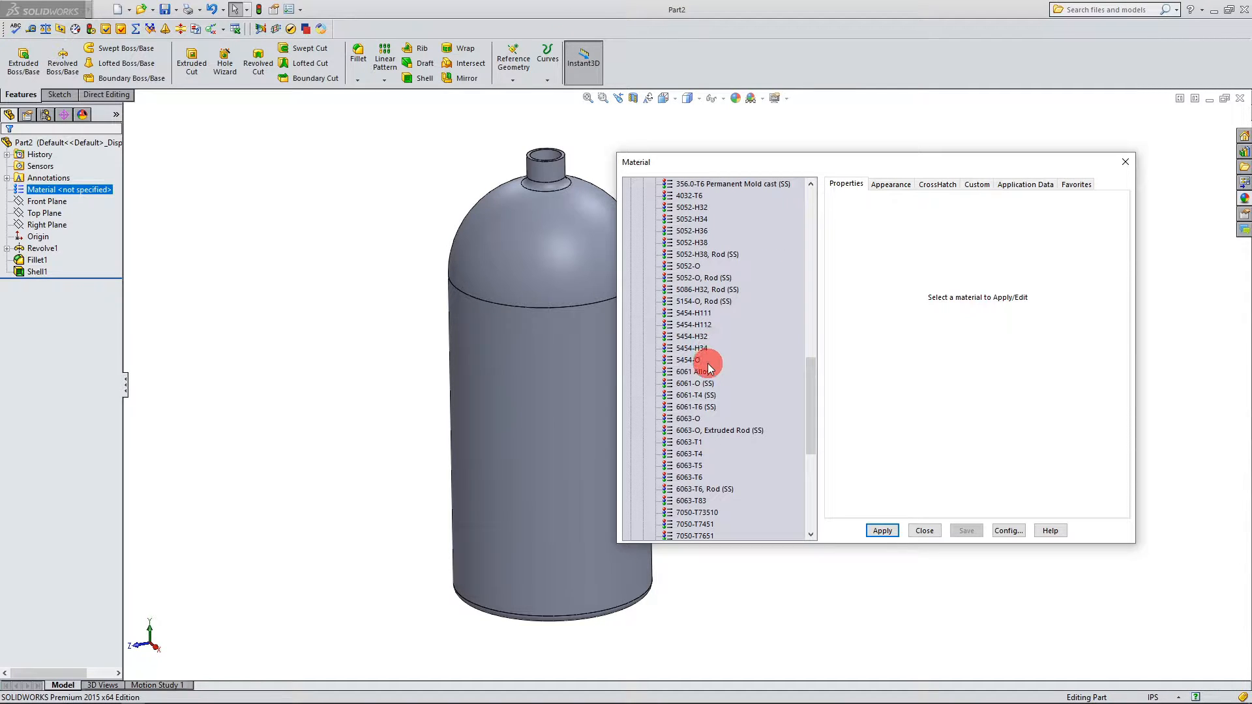
left_click(706, 372)
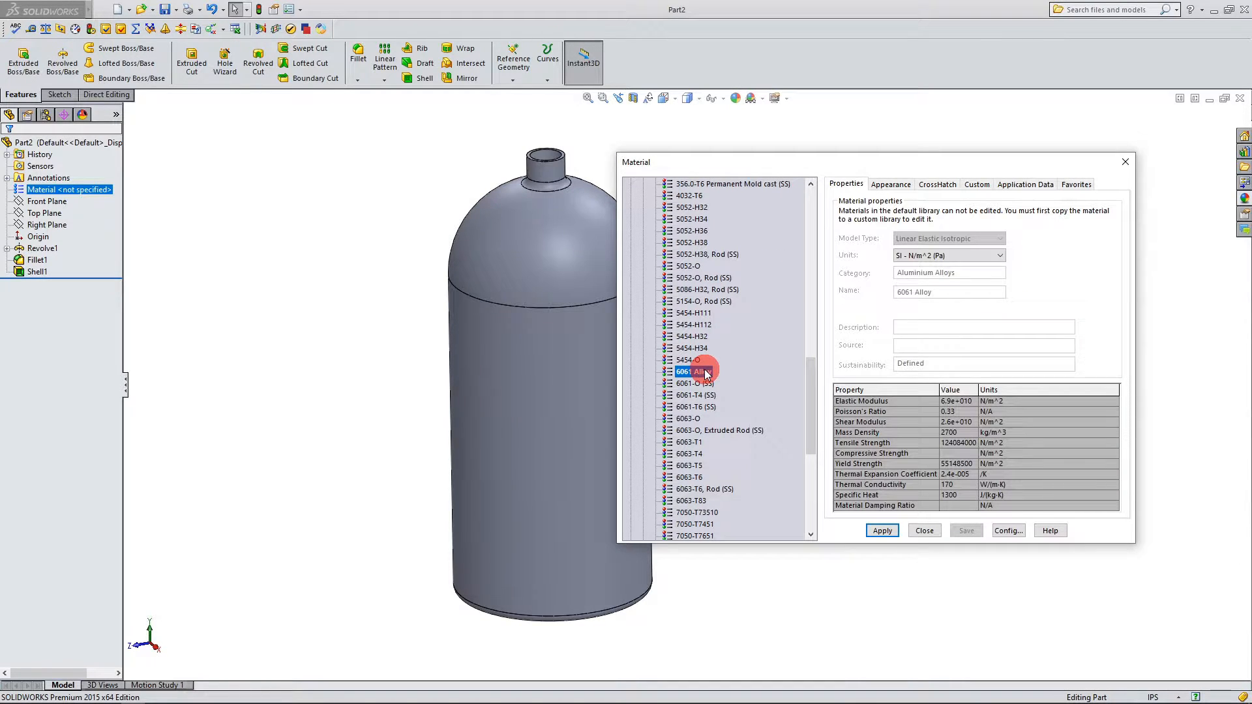
left_click(893, 530)
left_click(924, 530)
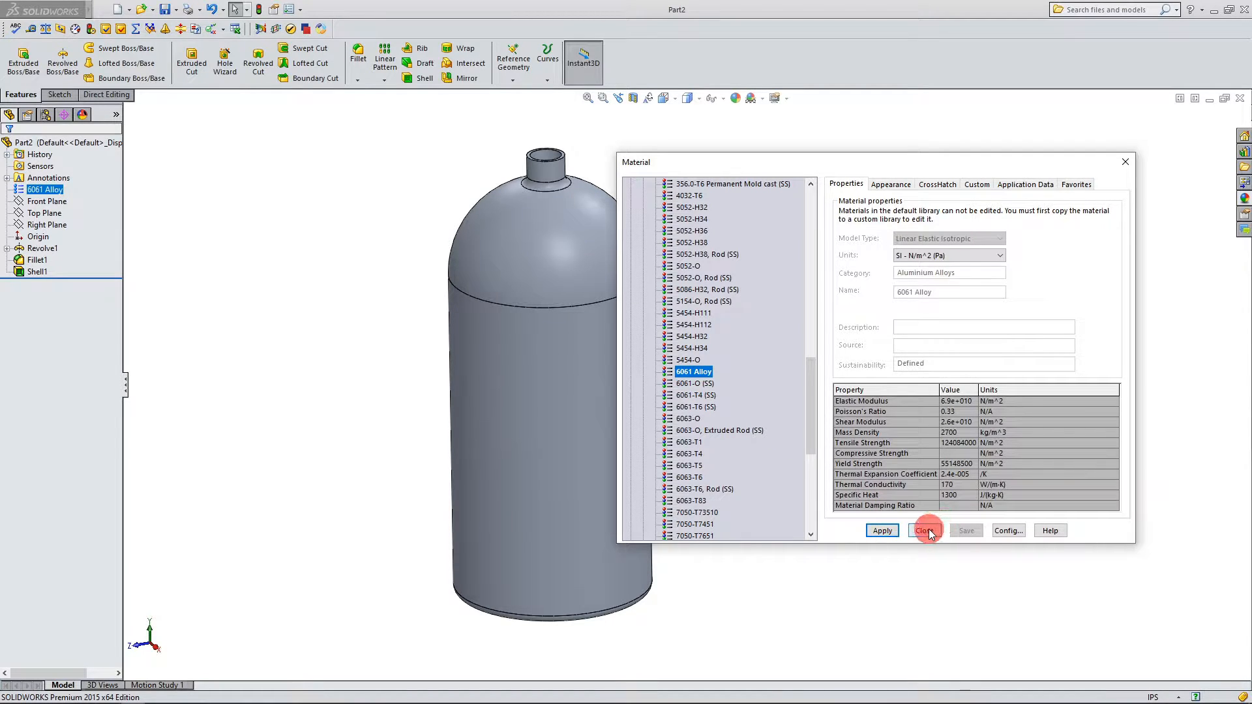
left_click(926, 530)
Step: Save the part with its aluminium material assigned
scroll(678, 274, "down", 3)
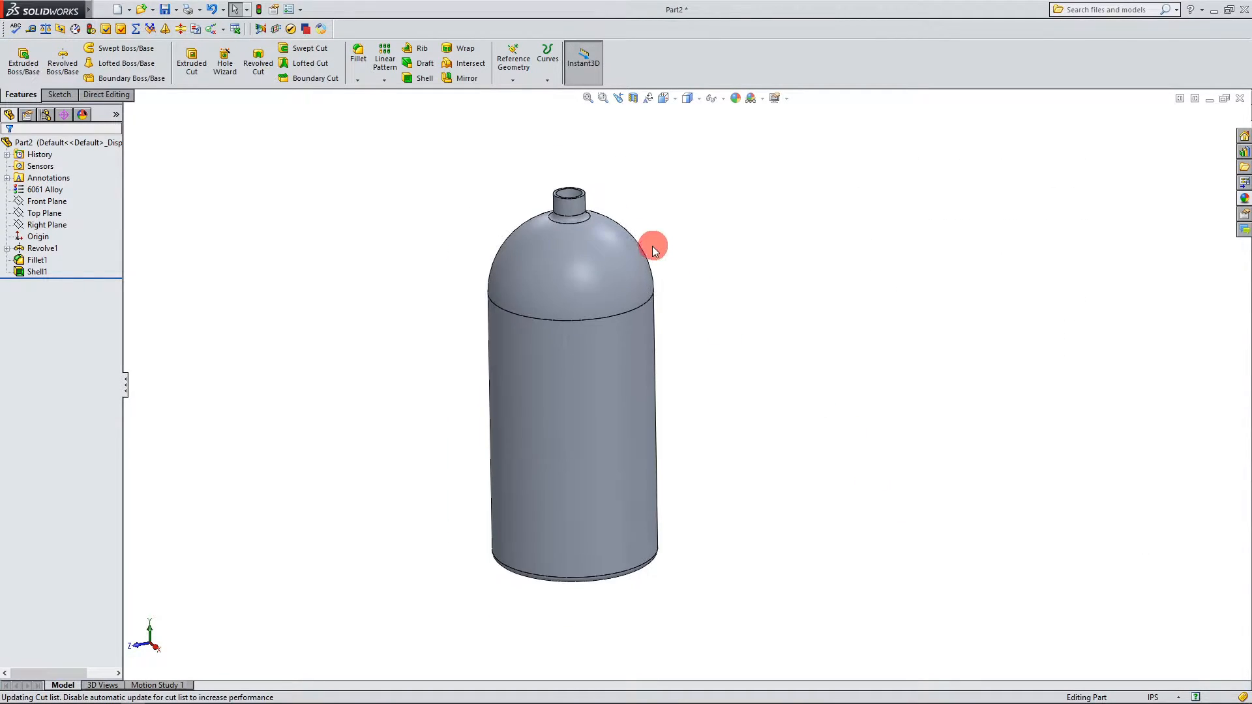
middle_click_drag(649, 217, 752, 369)
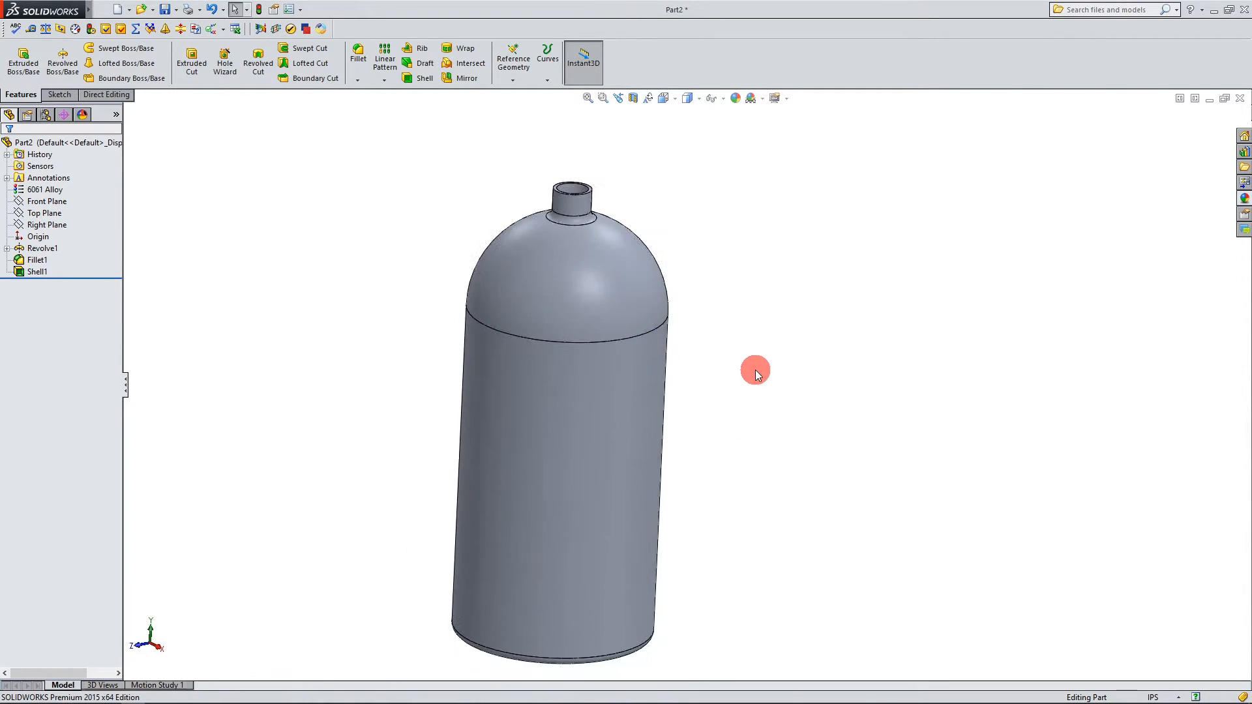
left_click(198, 58)
left_click(166, 10)
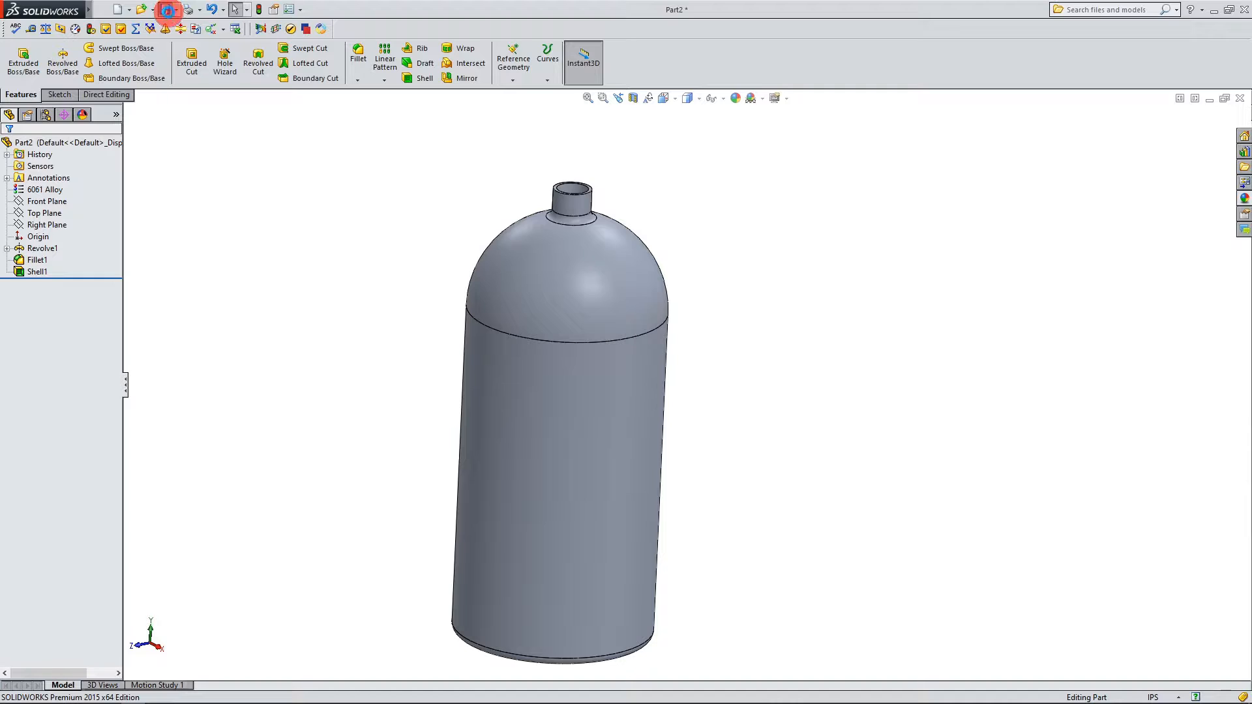
Step: Review the mass properties of the shelled bottle and close the report
left_click(46, 29)
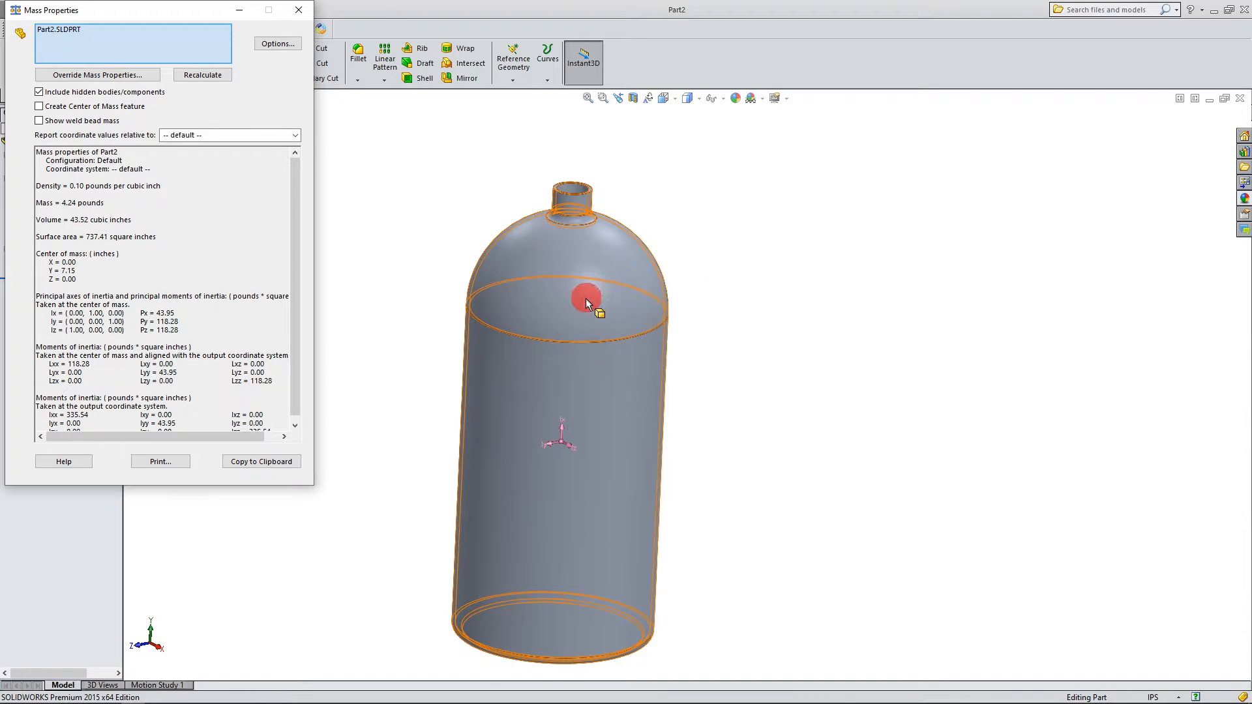
left_click(295, 11)
scroll(725, 393, "down", 1)
middle_click_drag(719, 377, 709, 410)
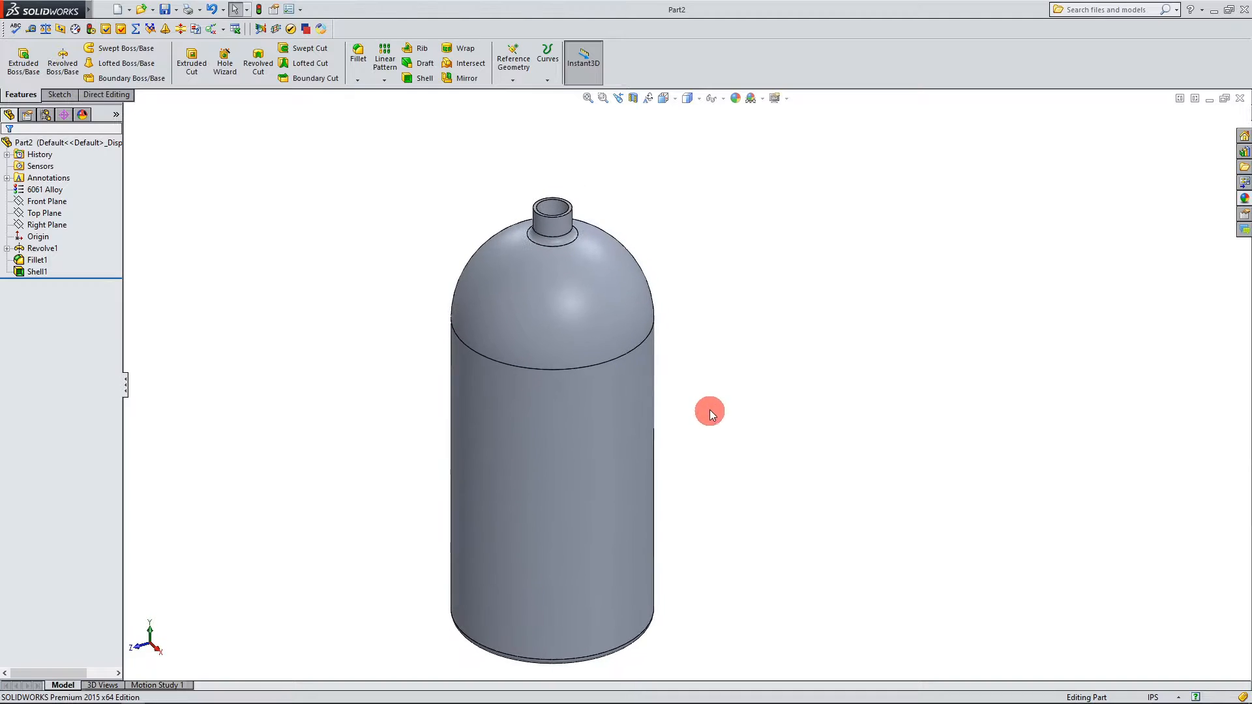
Step: Start a new sketch on the flat ring-shaped face at the top of the neck
scroll(663, 217, "down", 2)
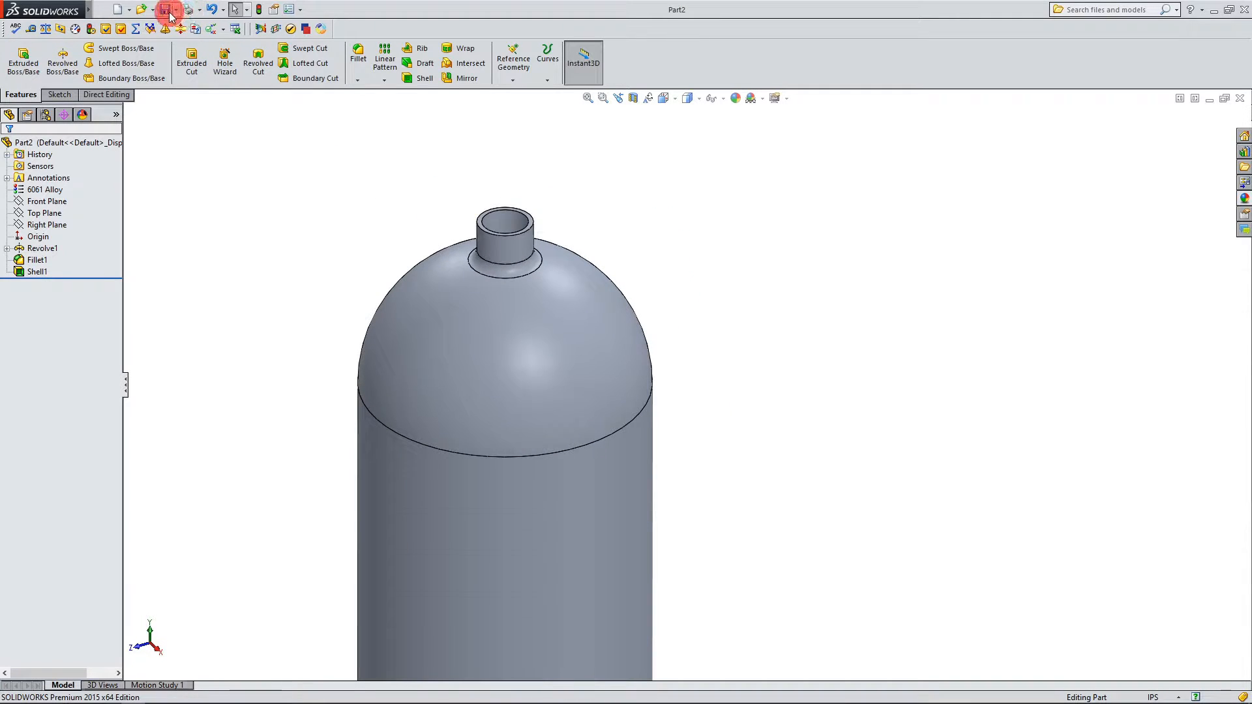
scroll(565, 208, "down", 1)
scroll(565, 209, "down", 2)
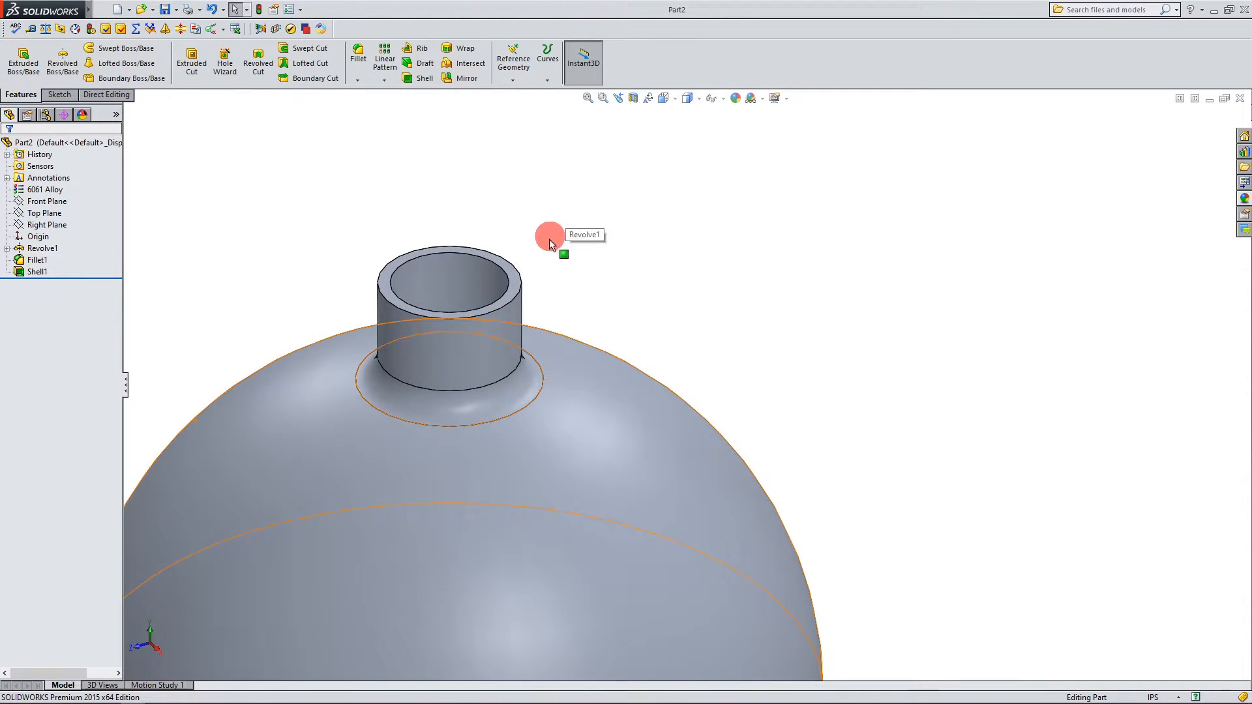
left_click(514, 279)
scroll(490, 284, "down", 3)
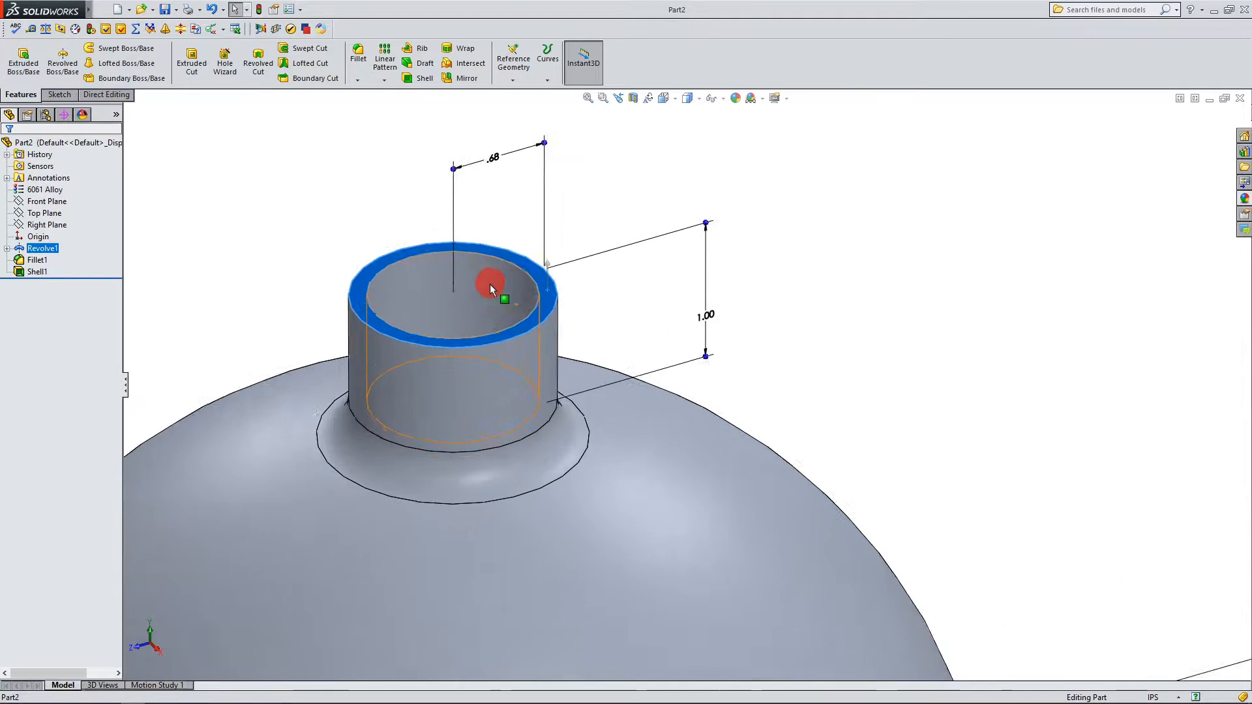
left_click(60, 94)
left_click(19, 57)
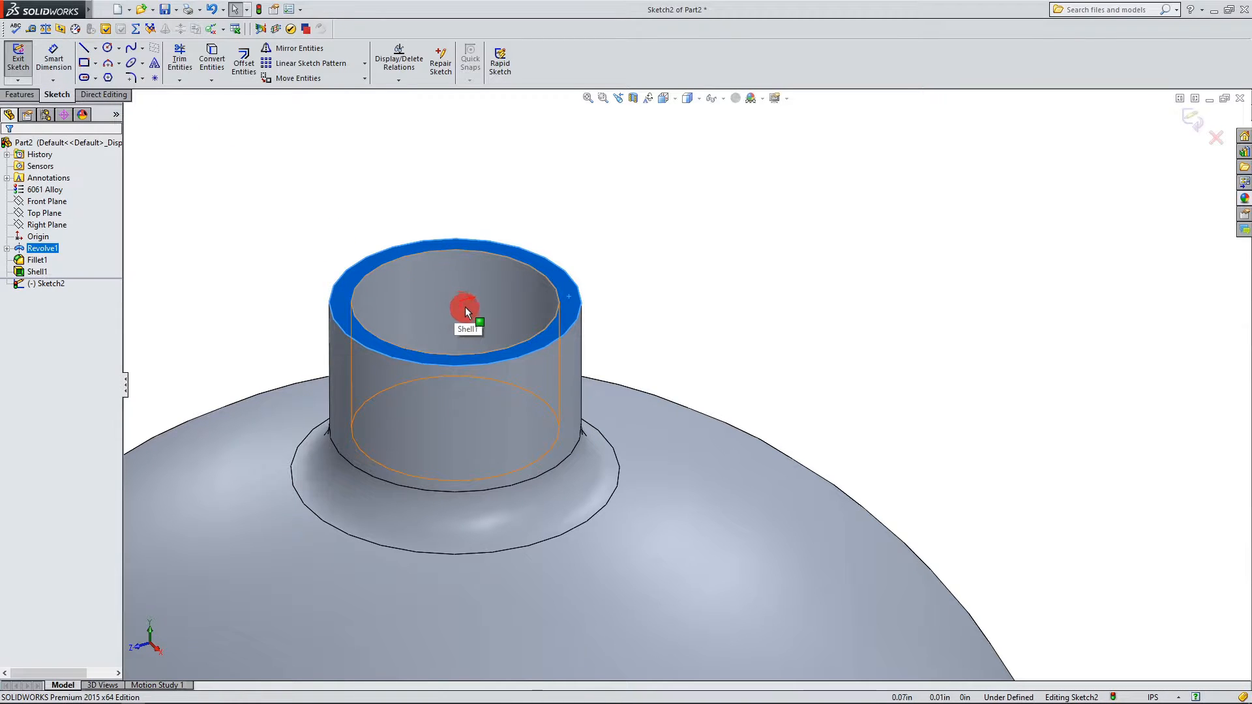
middle_click_drag(646, 263, 649, 316)
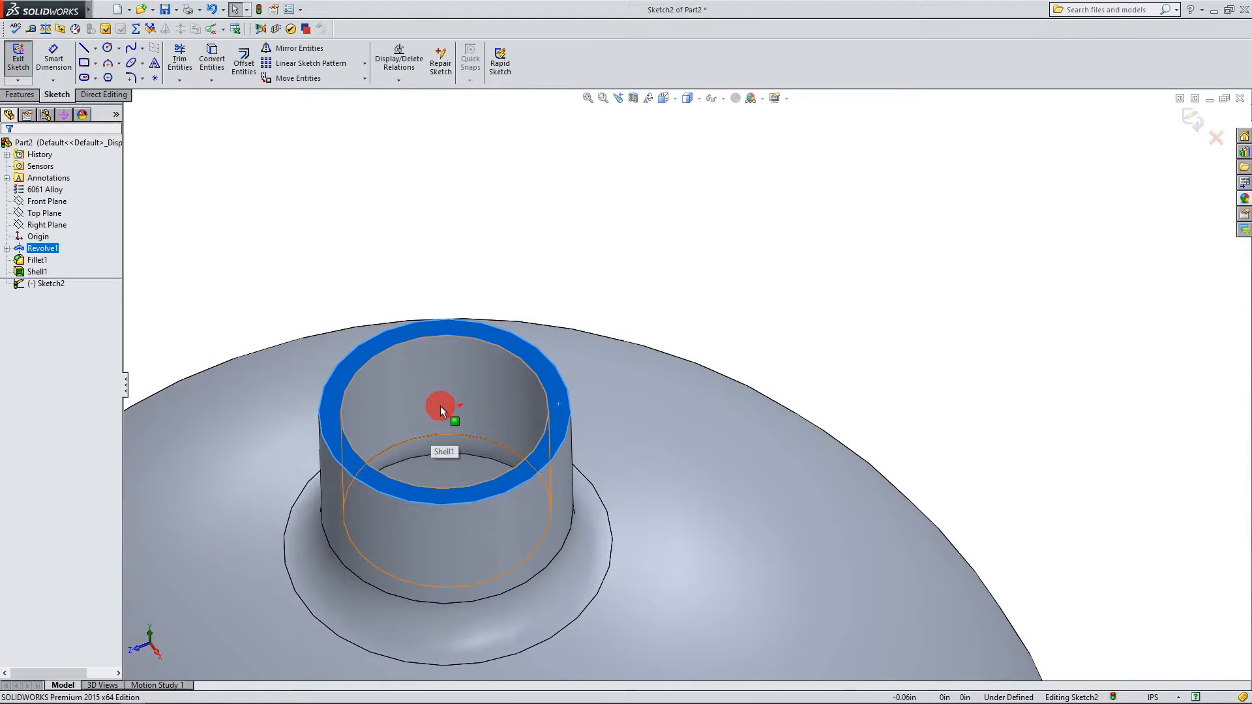
scroll(466, 302, "up", 3)
scroll(587, 457, "down", 3)
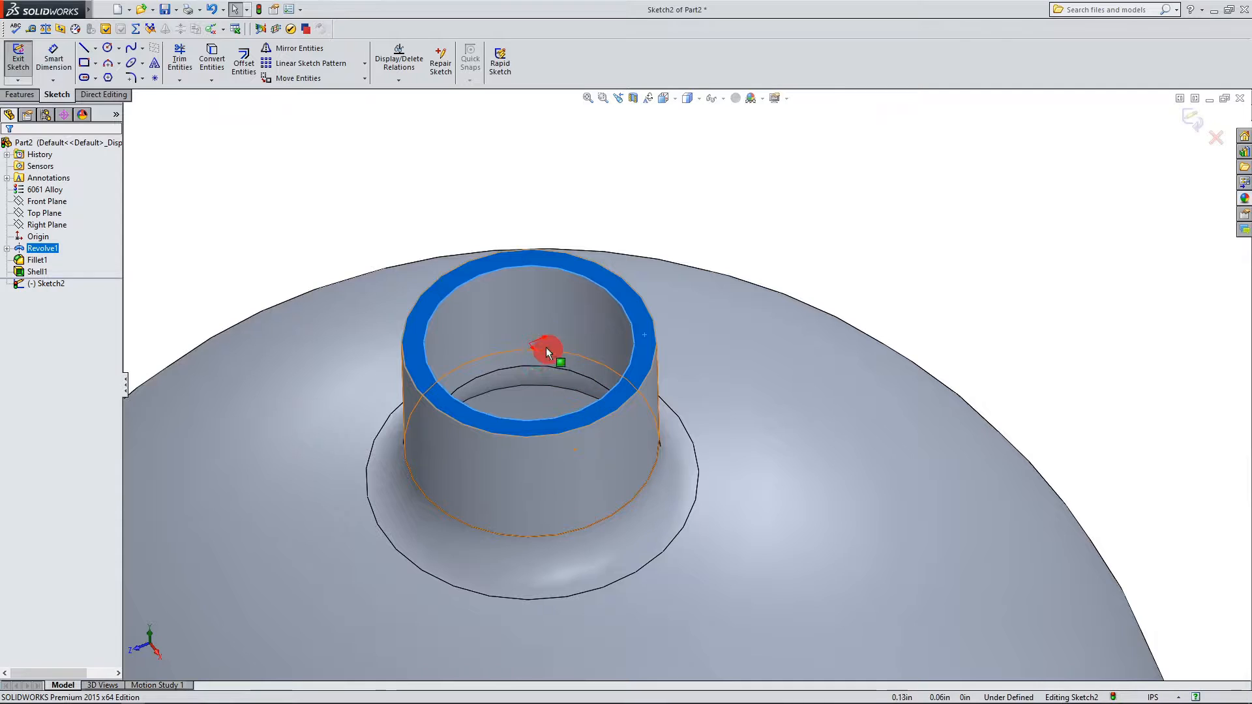
Step: Sketch a circle about 0.91 in in diameter, centred on the origin inside the bottle neck opening
scroll(546, 346, "up", 5)
scroll(790, 417, "down", 3)
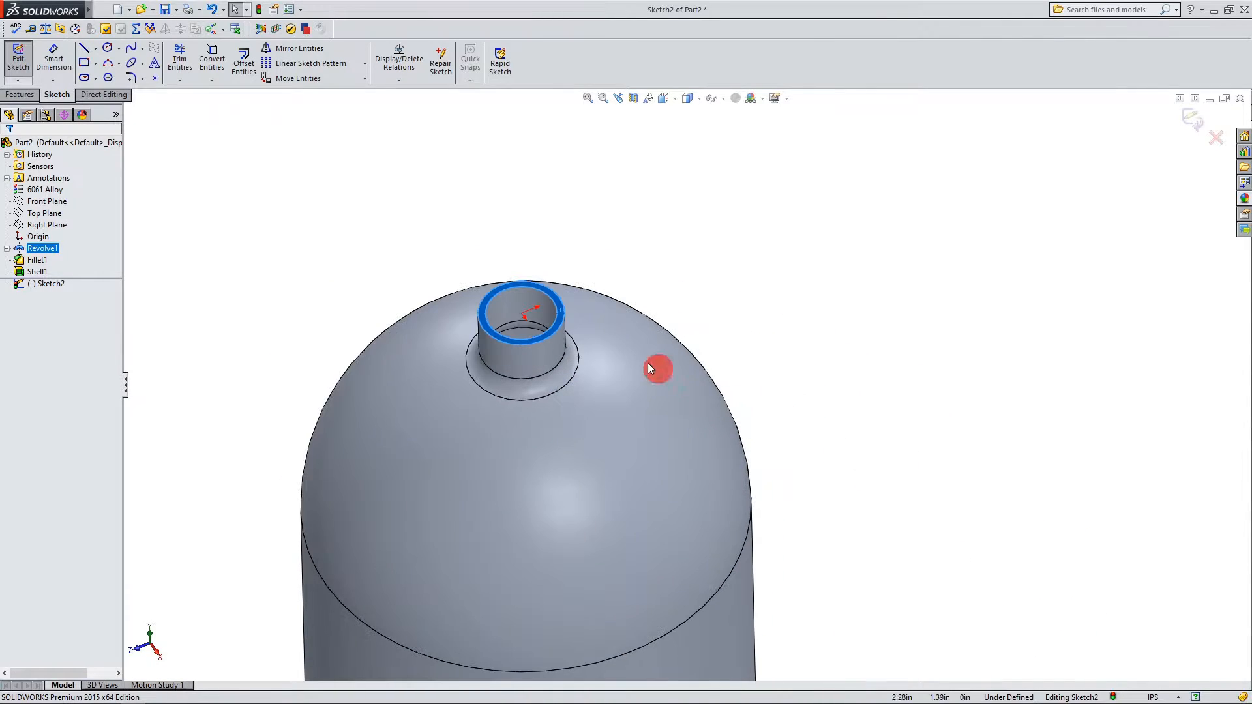
scroll(544, 312, "down", 3)
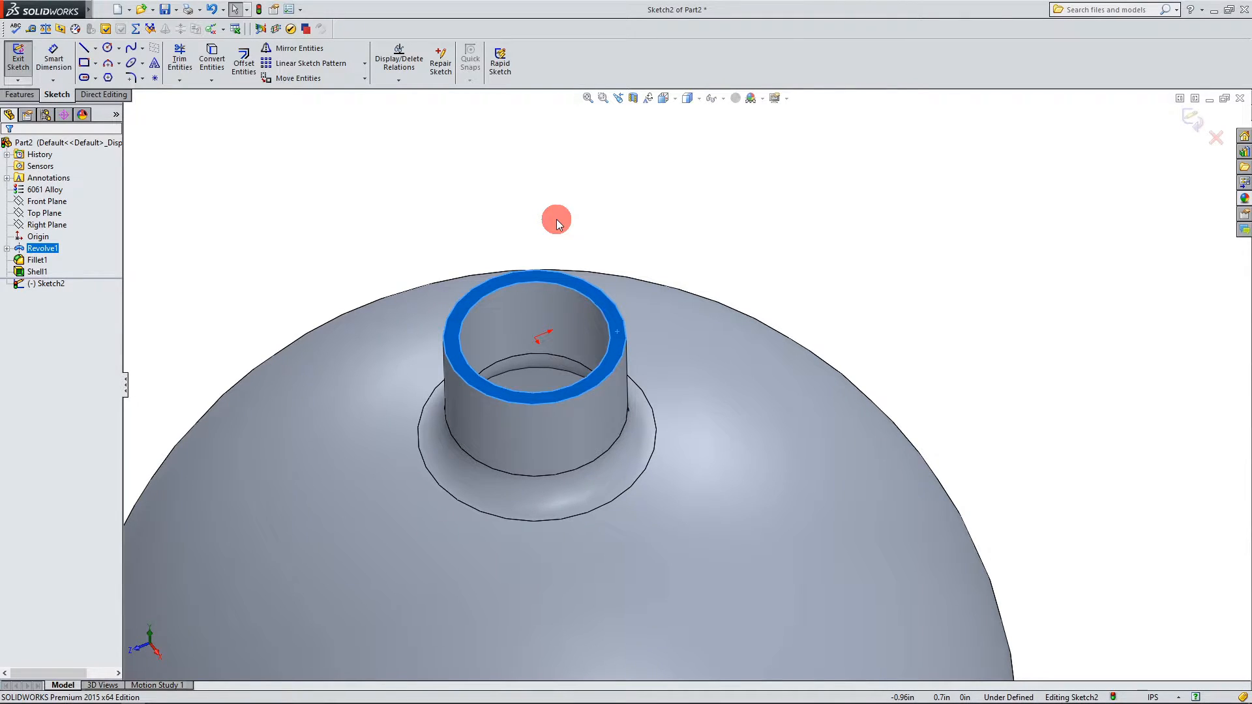
left_click(109, 49)
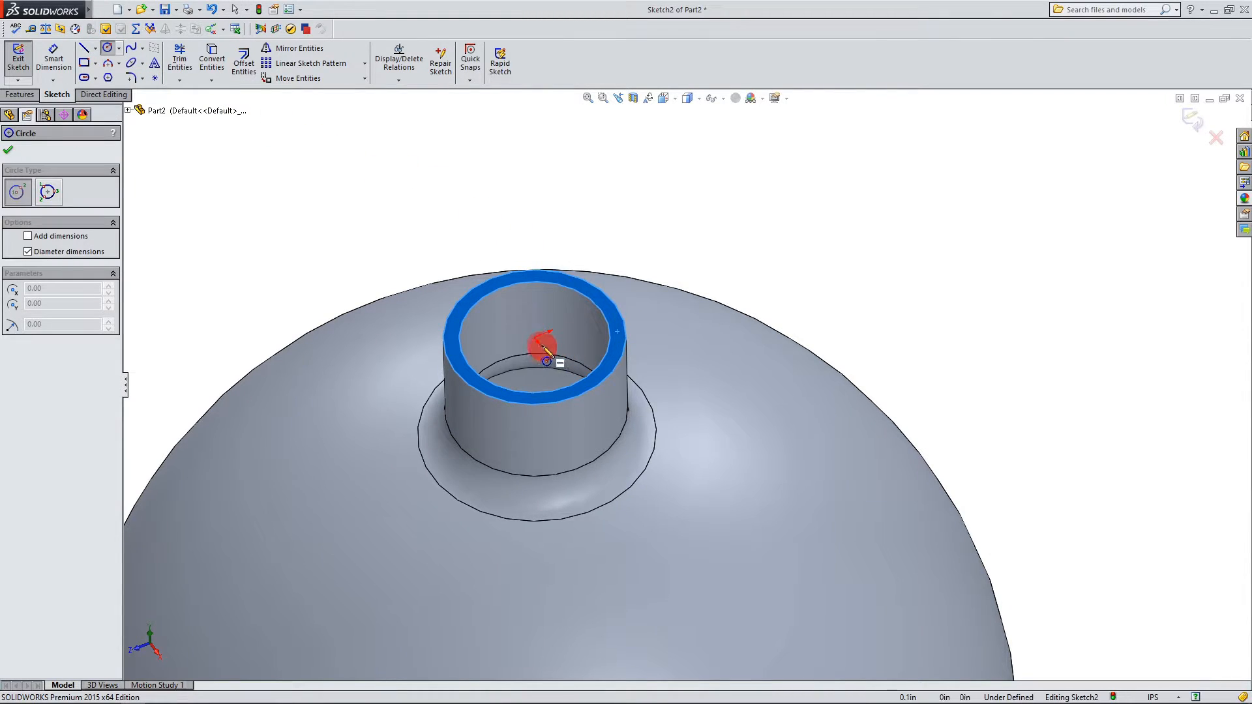
left_click_drag(536, 338, 596, 338)
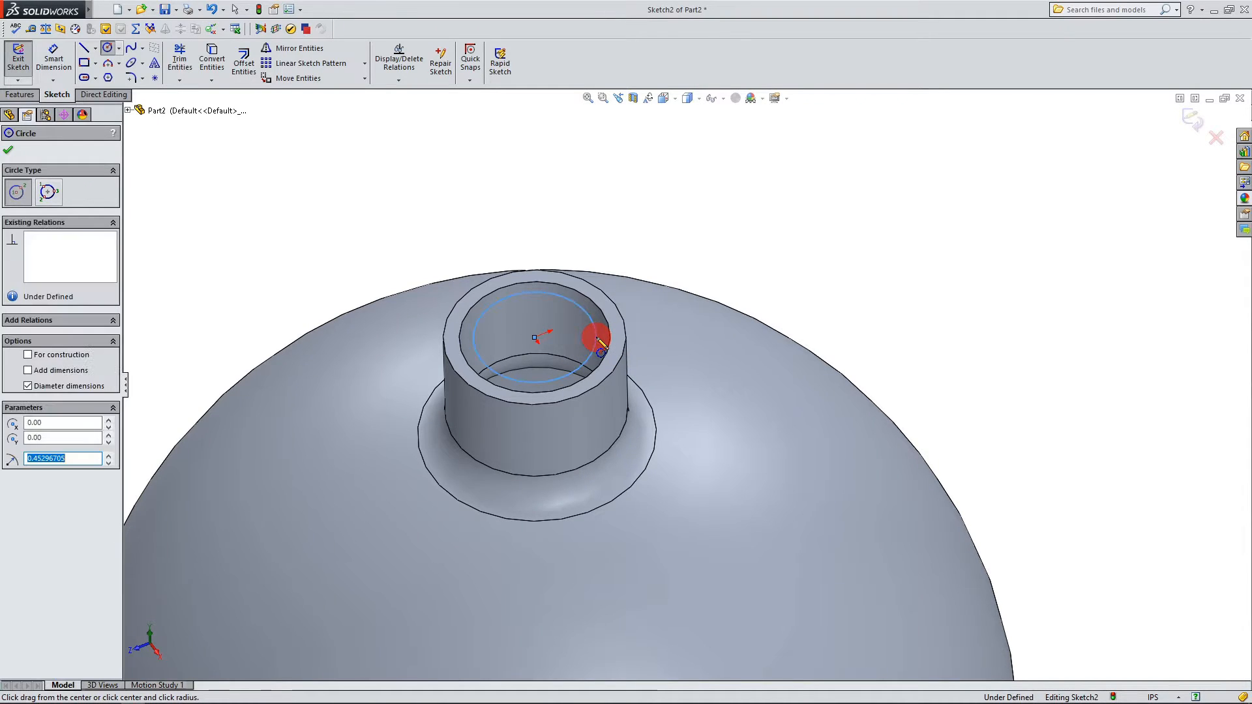
left_click(10, 151)
Step: Dimension the neck circle's diameter and set it to 1.035 in
left_click(69, 54)
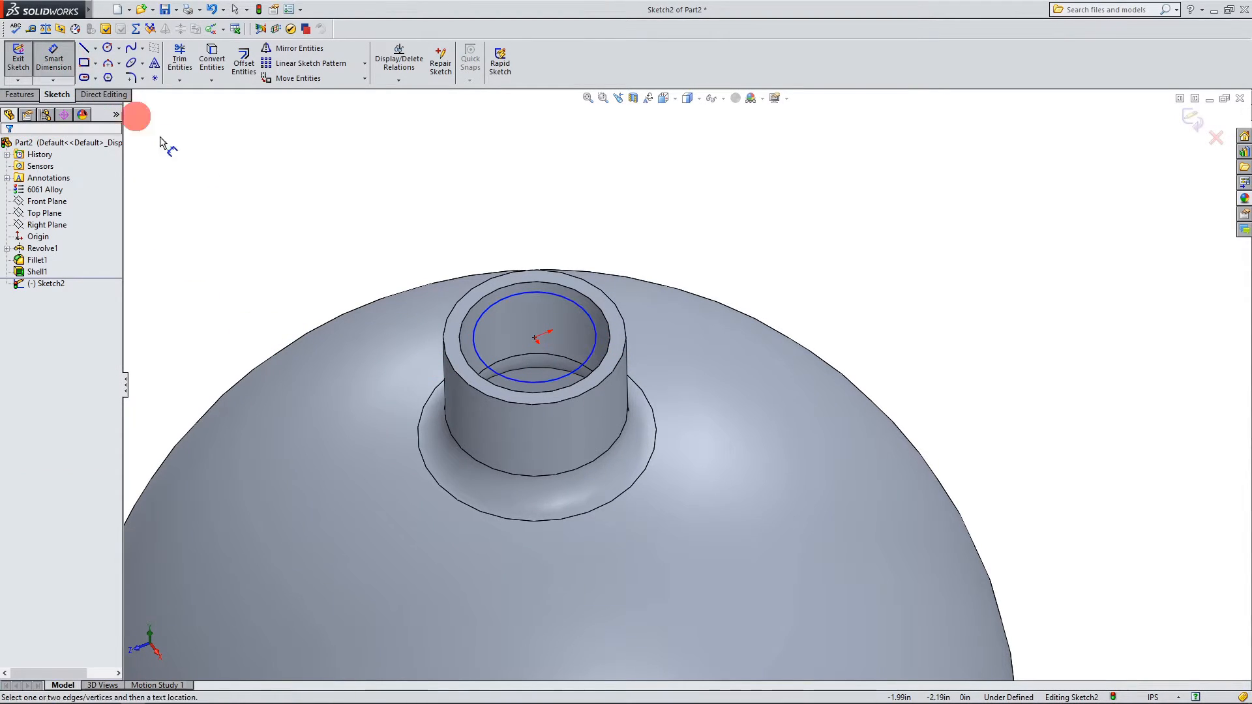
left_click(478, 328)
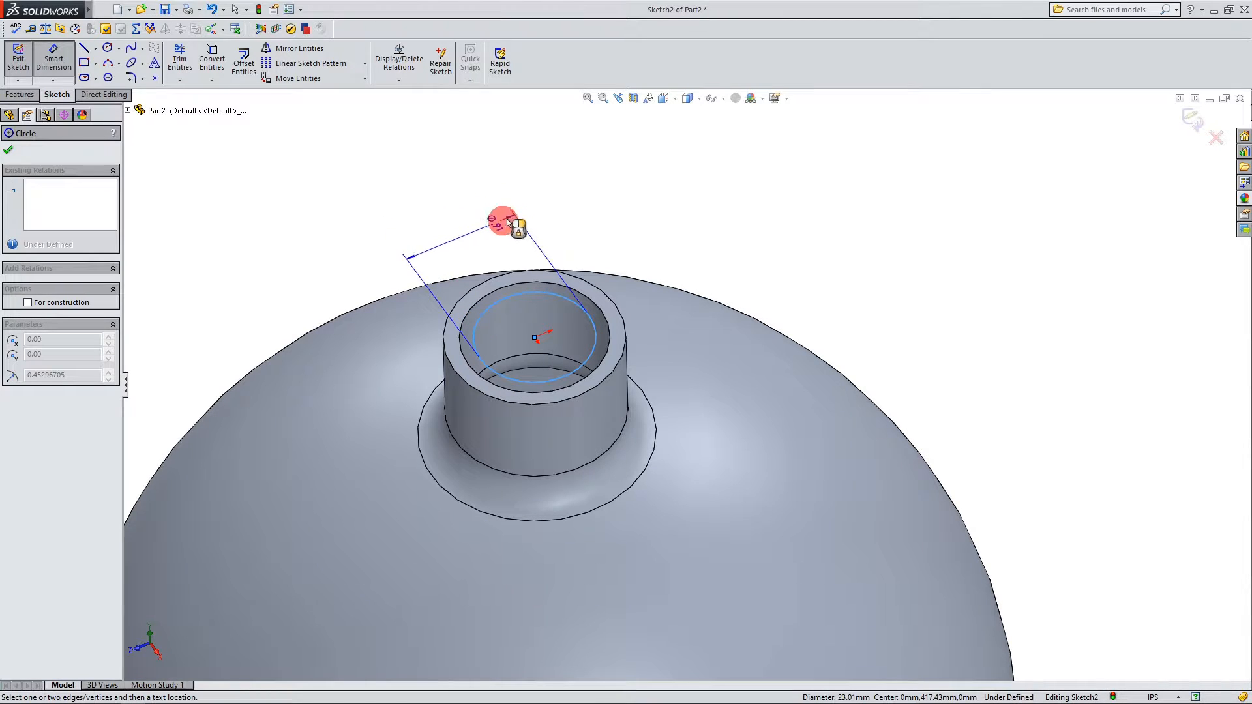
left_click(593, 212)
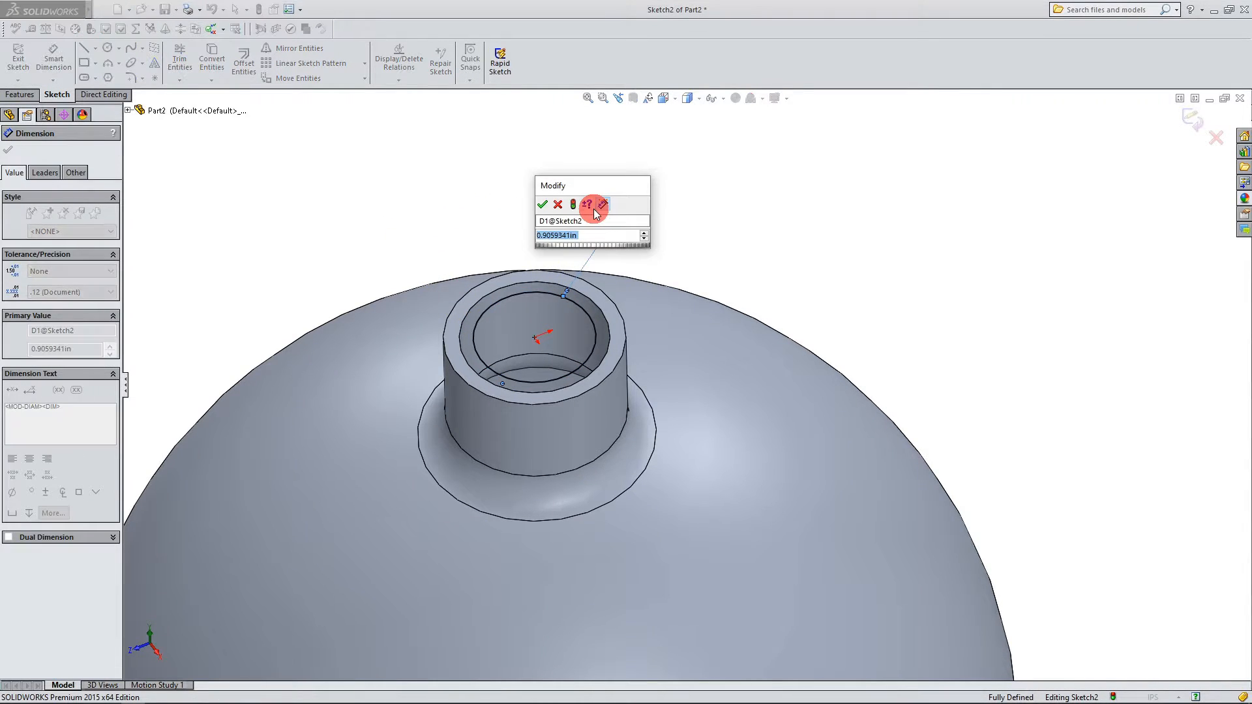
type("1.035")
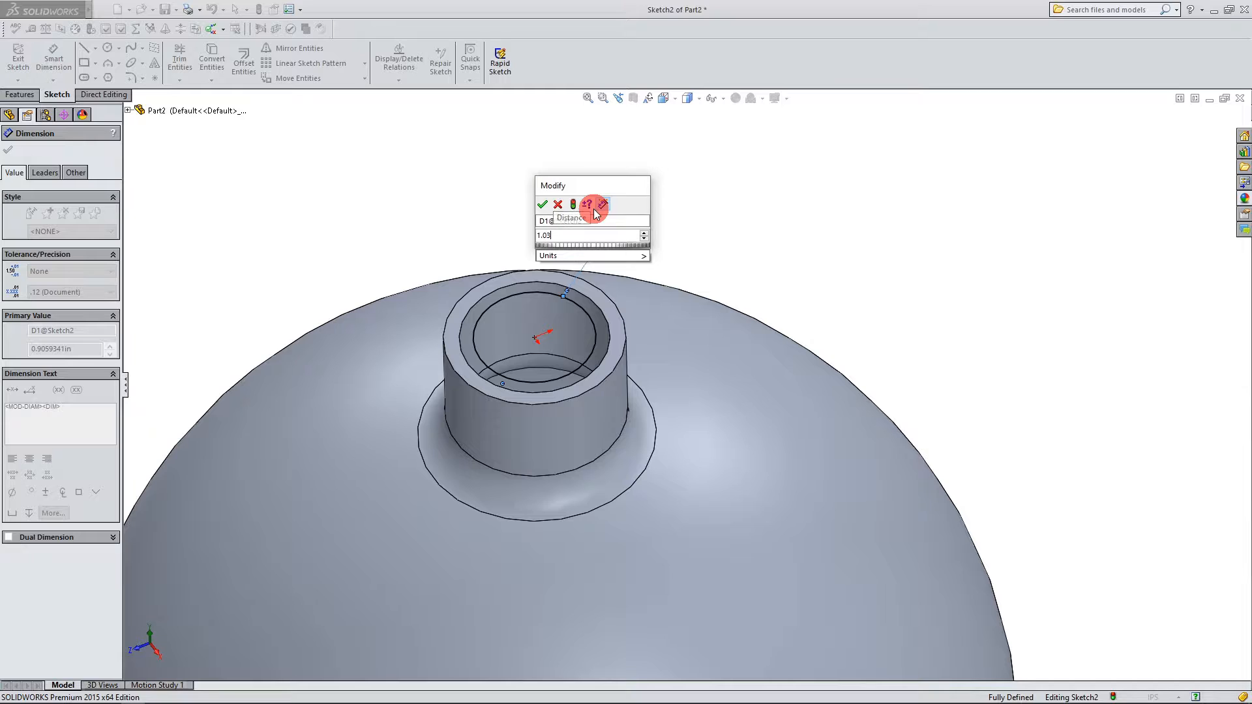
left_click(542, 204)
scroll(600, 394, "down", 2)
scroll(600, 394, "down", 2)
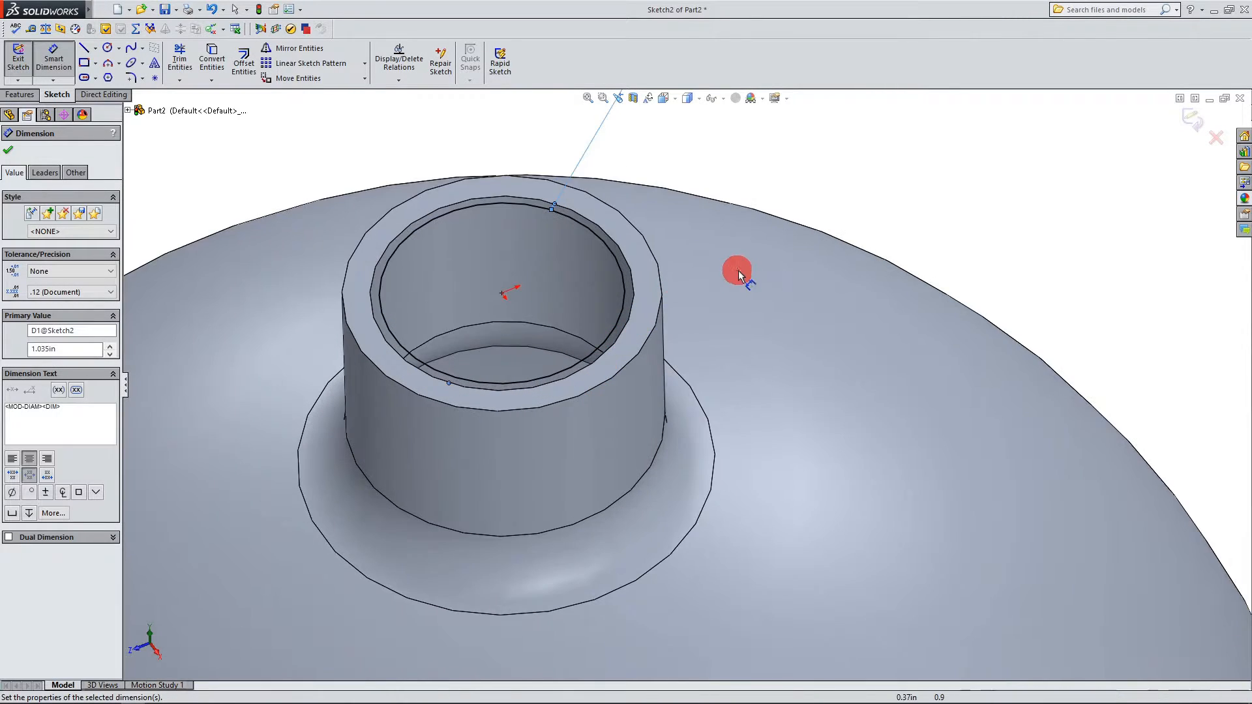
middle_click_drag(739, 270, 718, 311)
scroll(718, 310, "up", 3)
scroll(609, 363, "down", 3)
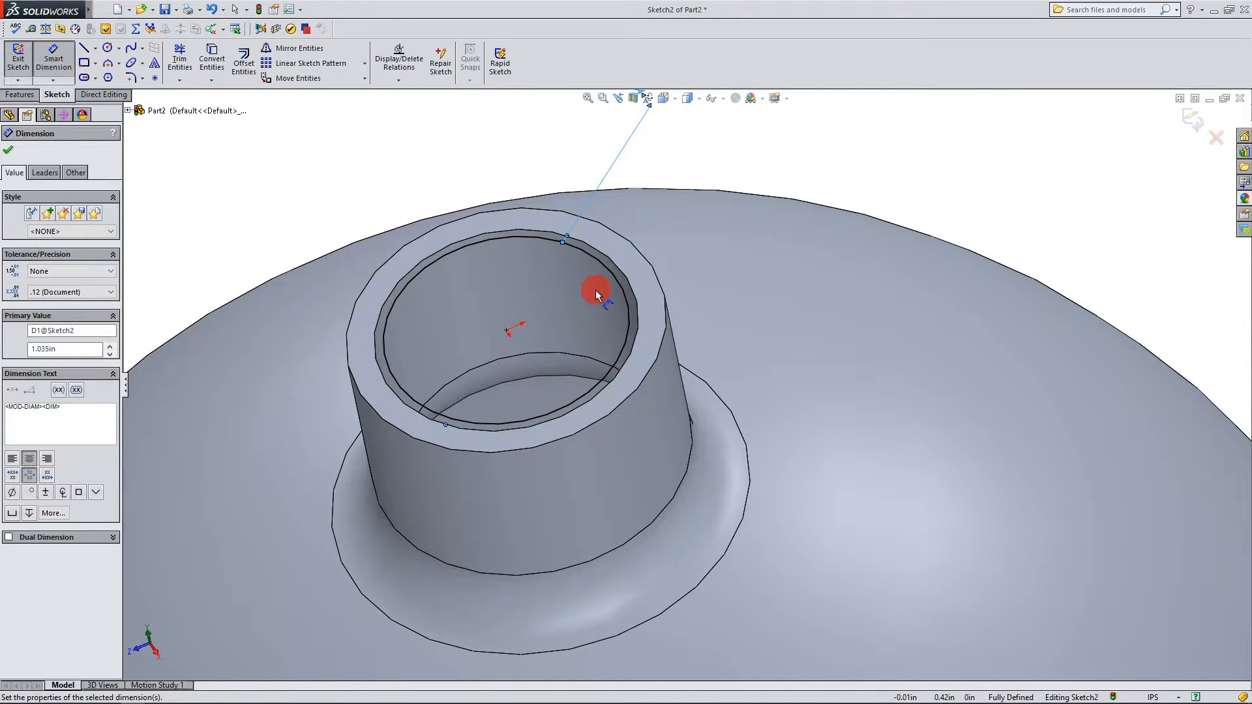
scroll(596, 289, "up", 3)
scroll(638, 382, "down", 1)
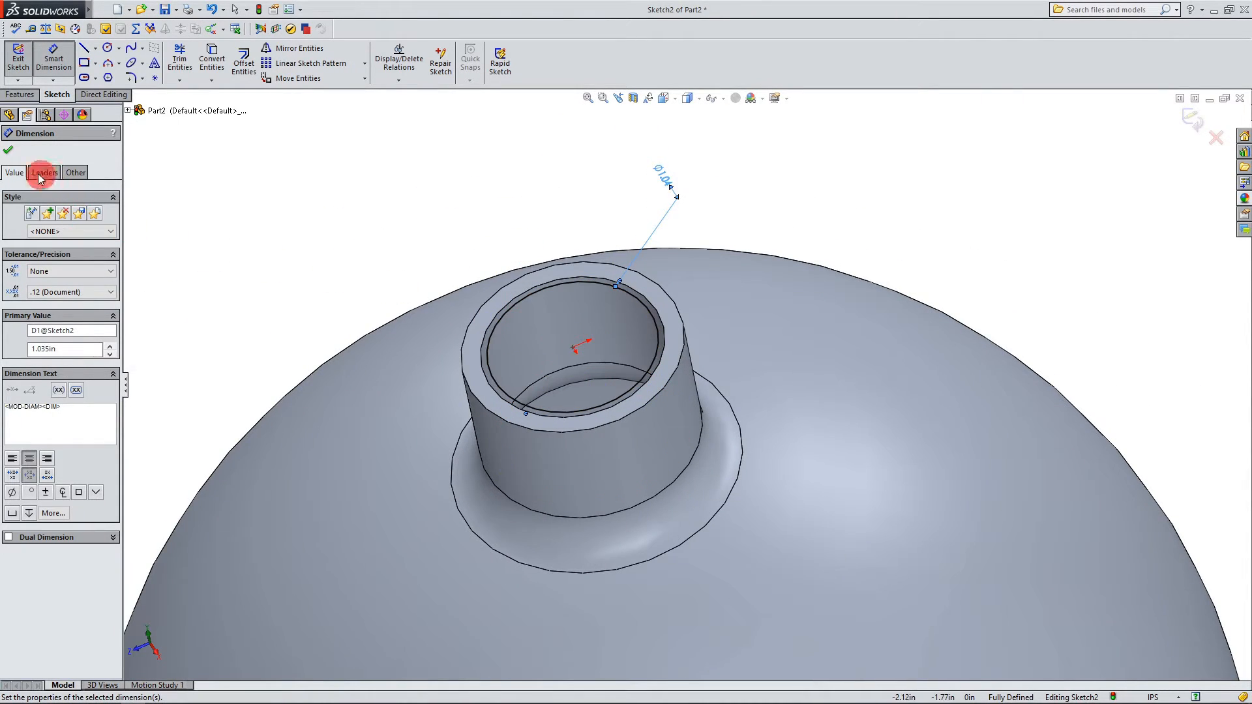
left_click(8, 150)
Step: Exit the neck circle sketch and save the part
scroll(697, 430, "up", 2)
scroll(702, 437, "down", 2)
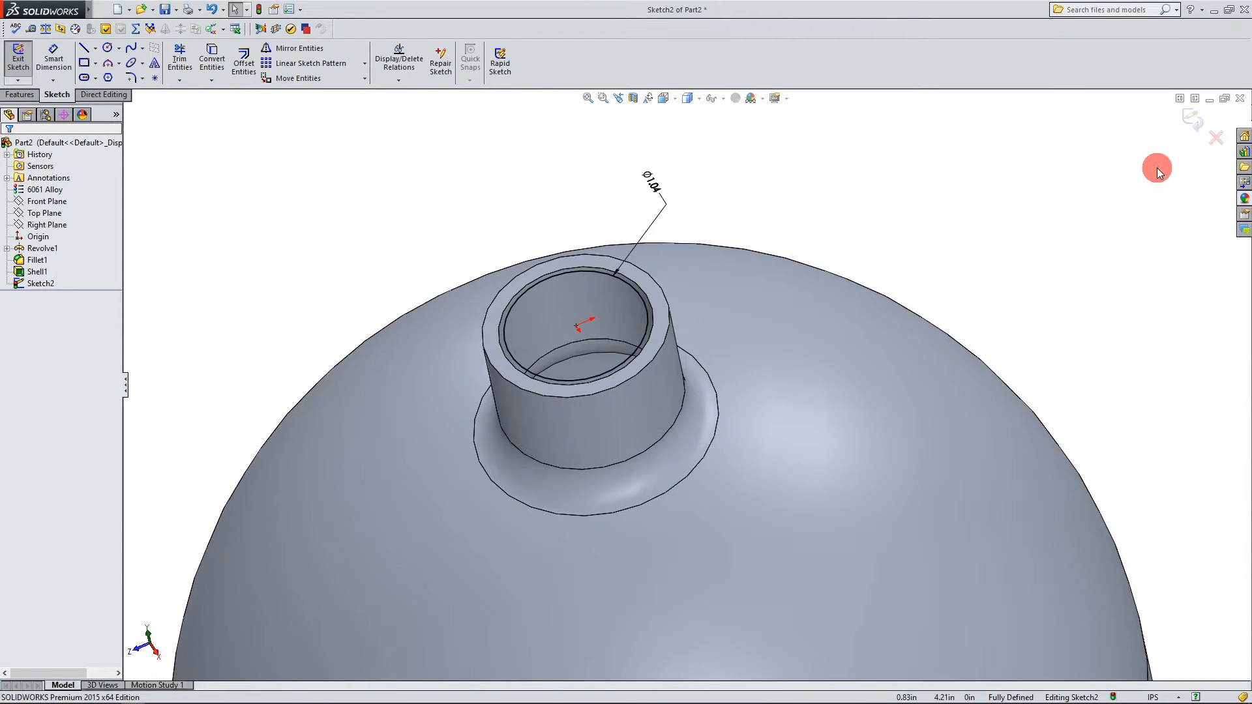
left_click(1193, 120)
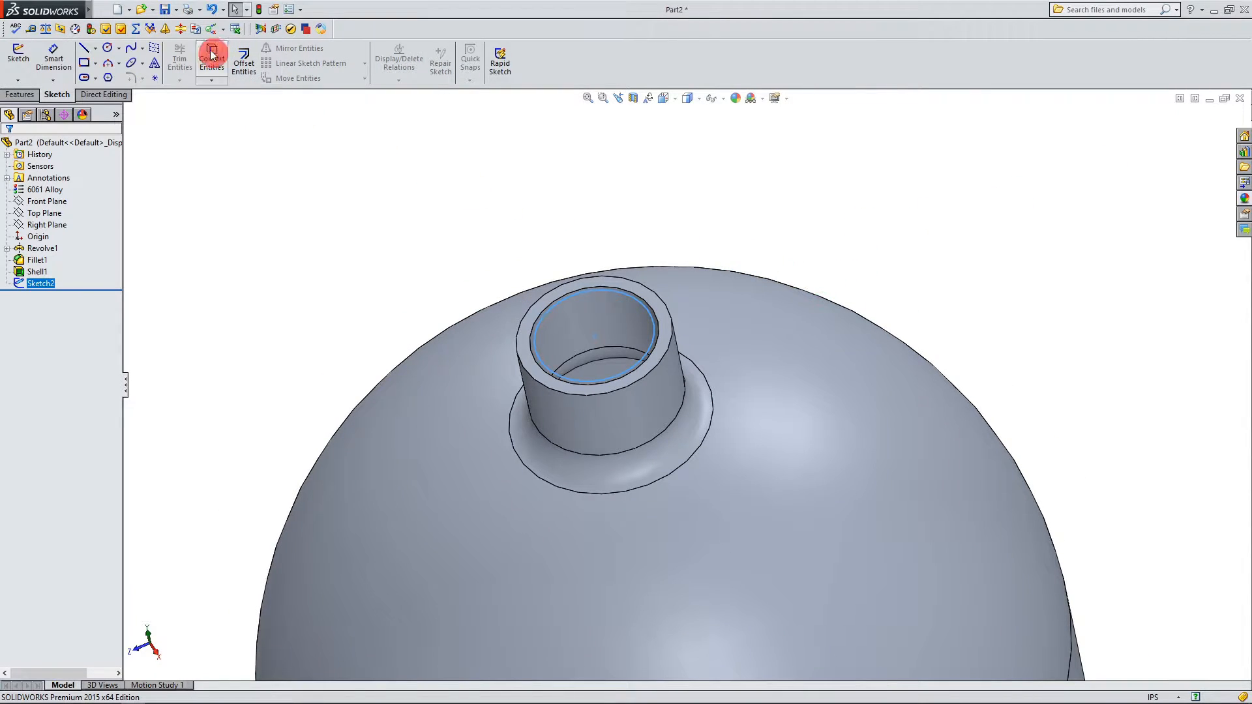
left_click(165, 9)
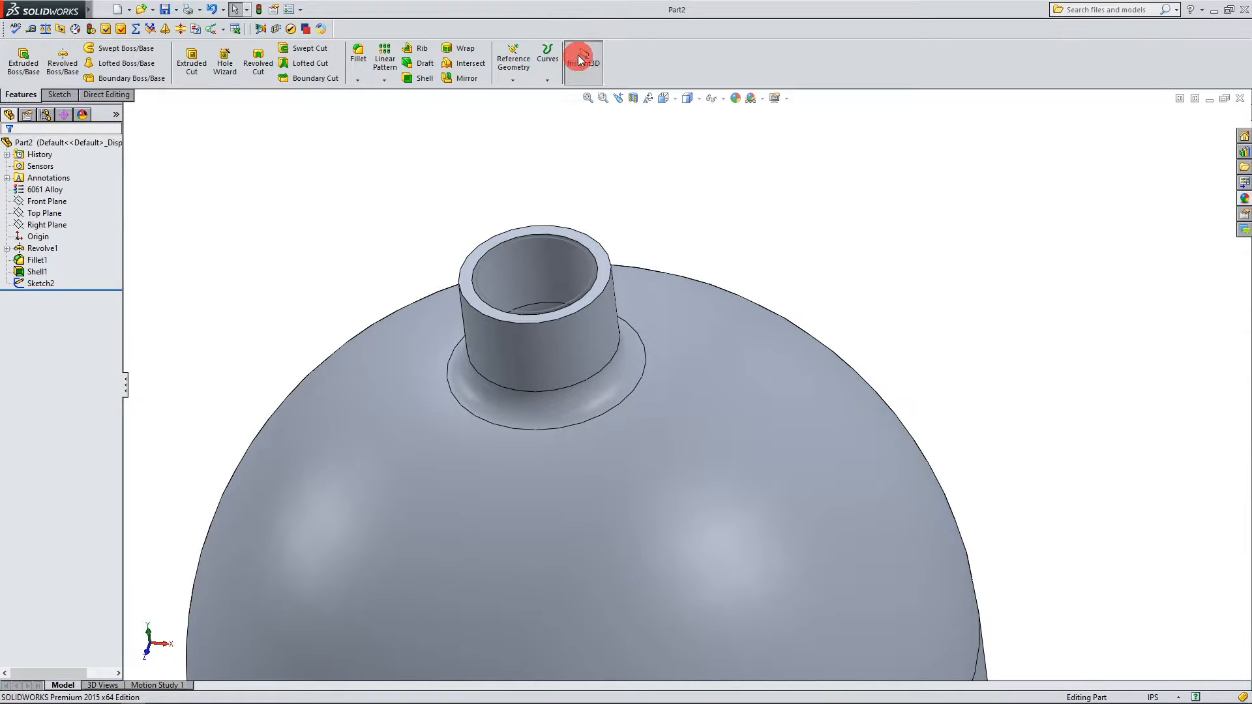
Step: Start a Helix/Spiral curve based on the circle sketch inside the bottle neck
left_click(546, 68)
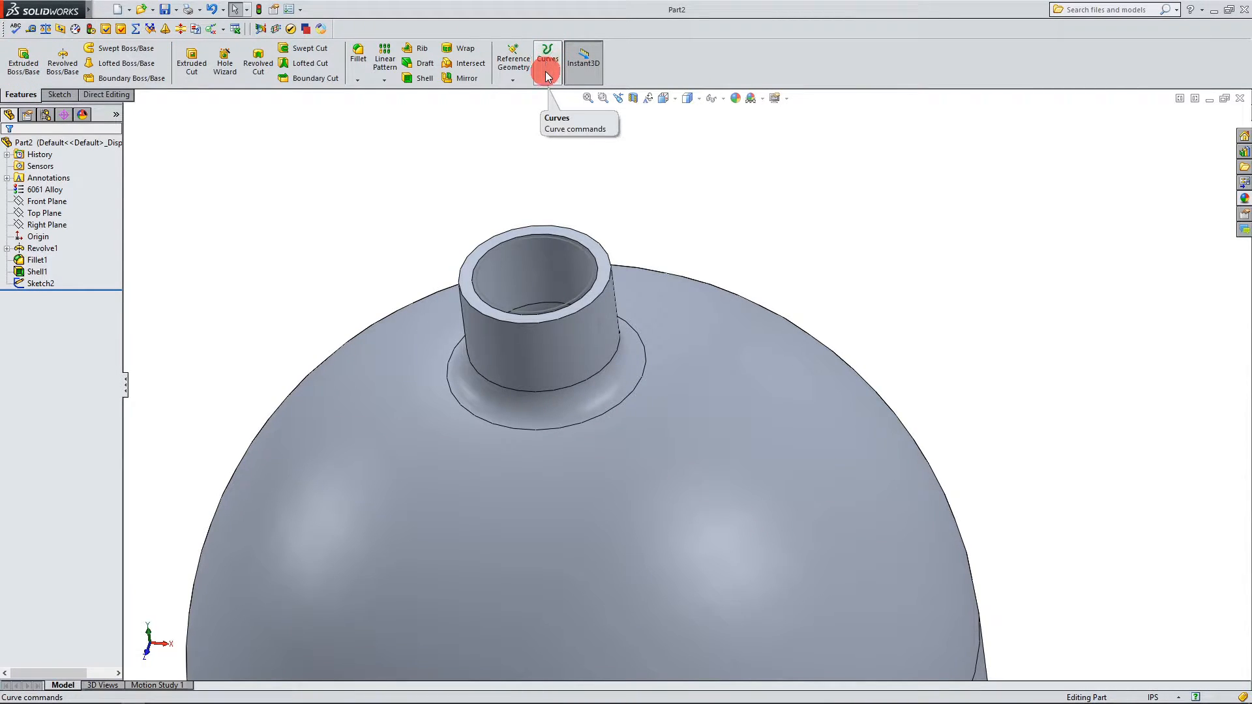
left_click(562, 165)
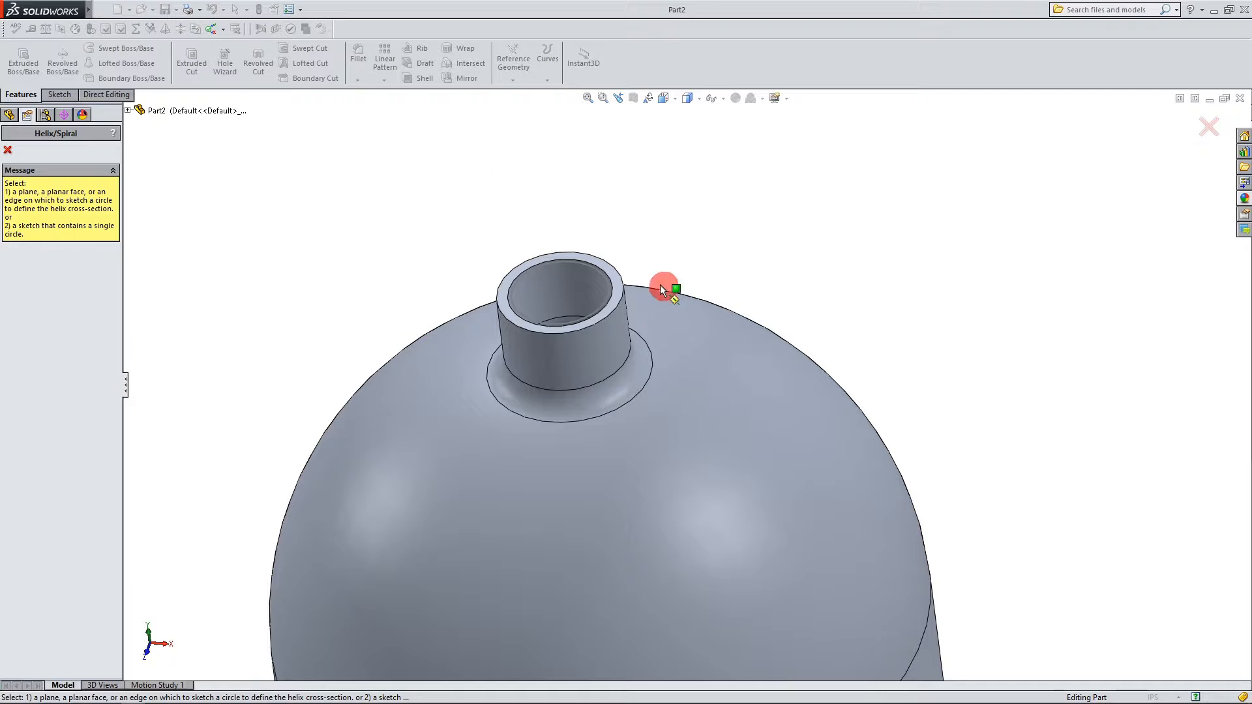
scroll(660, 284, "down", 4)
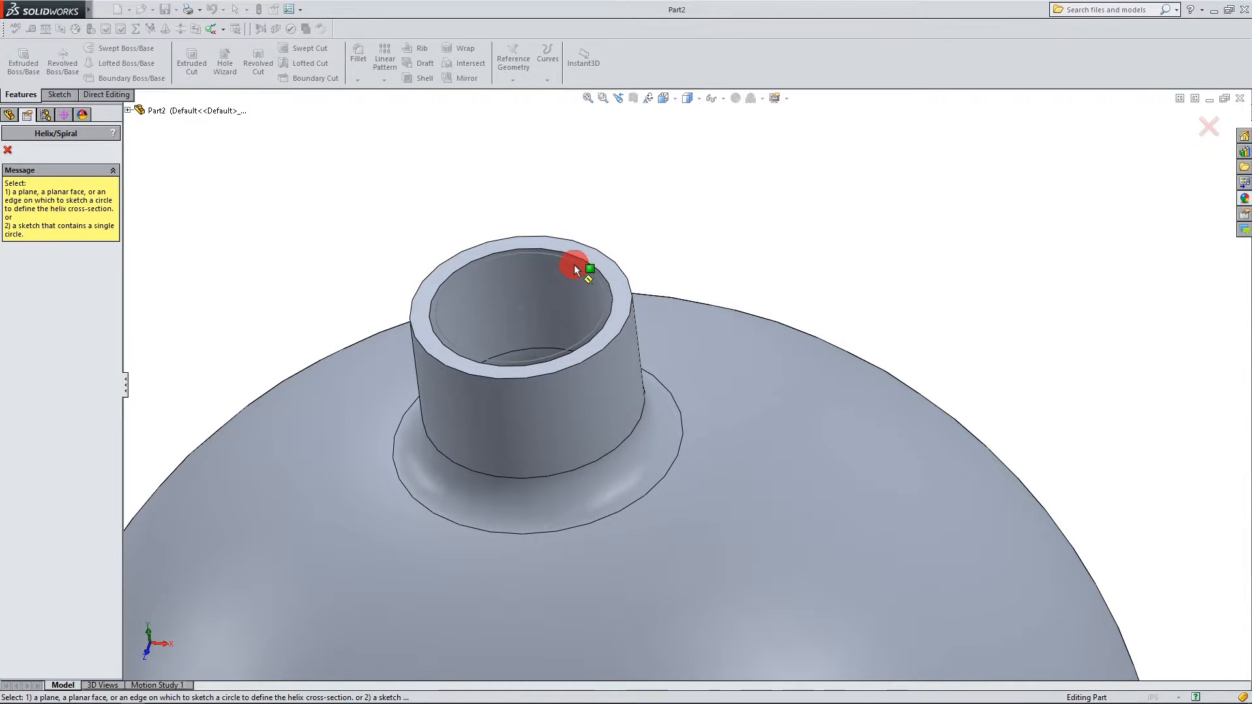
left_click(574, 262)
scroll(647, 379, "up", 3)
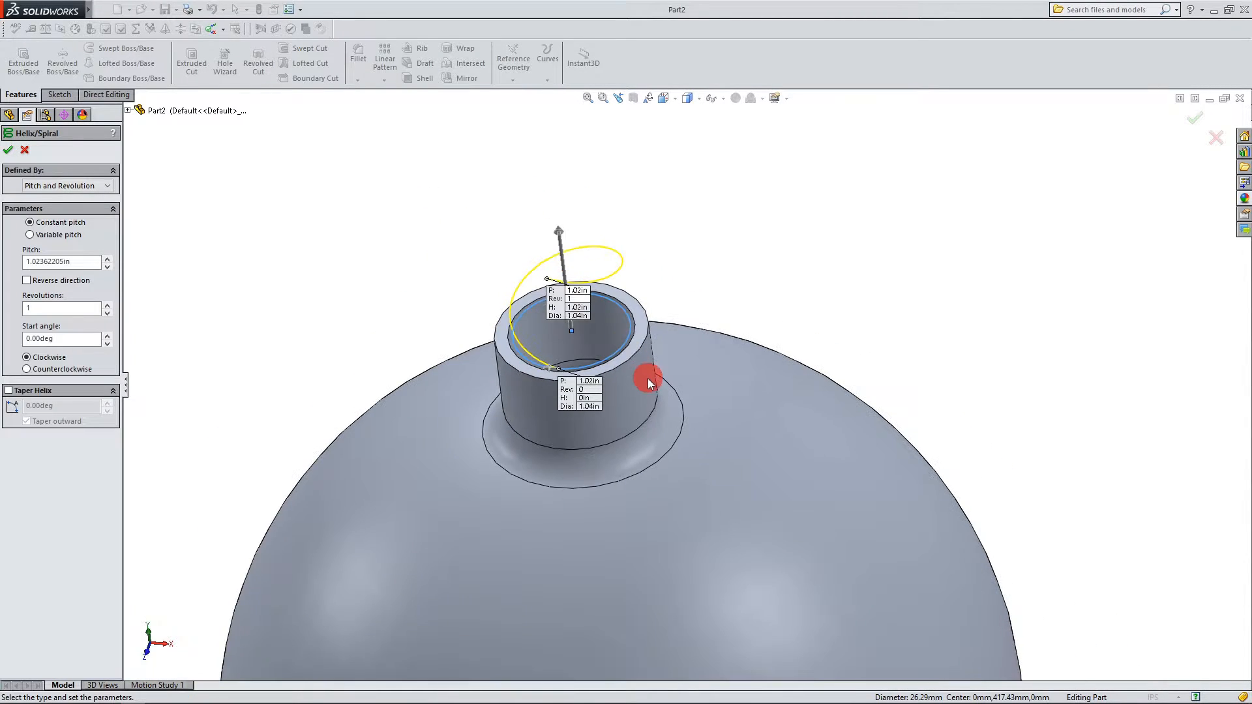
scroll(647, 379, "down", 3)
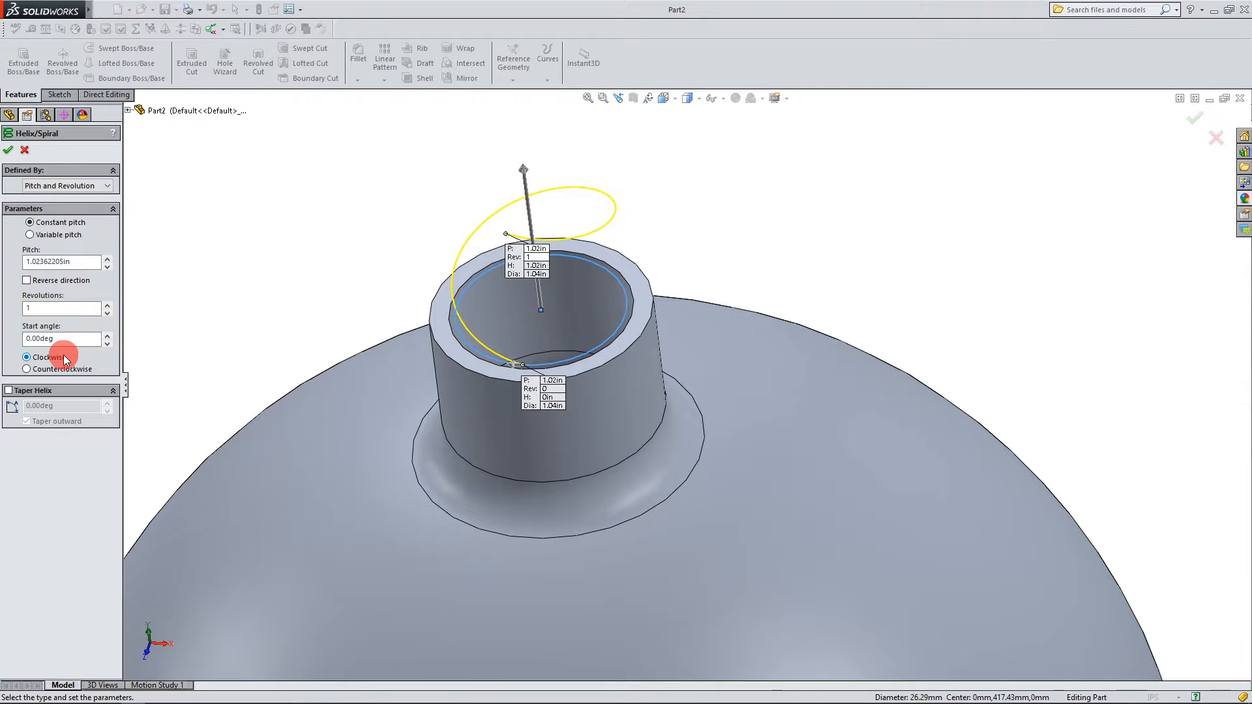
Step: Define the helix by Height and Pitch and set its height to 0.80 in
left_click(87, 187)
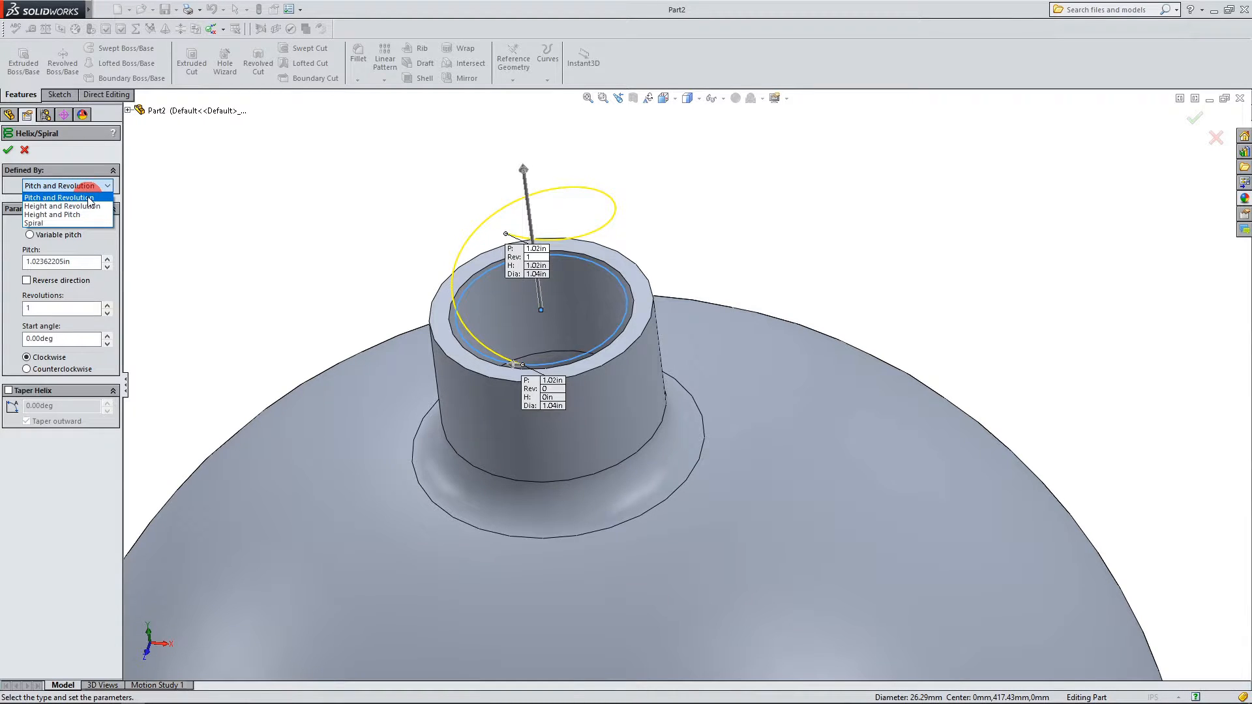
left_click(84, 214)
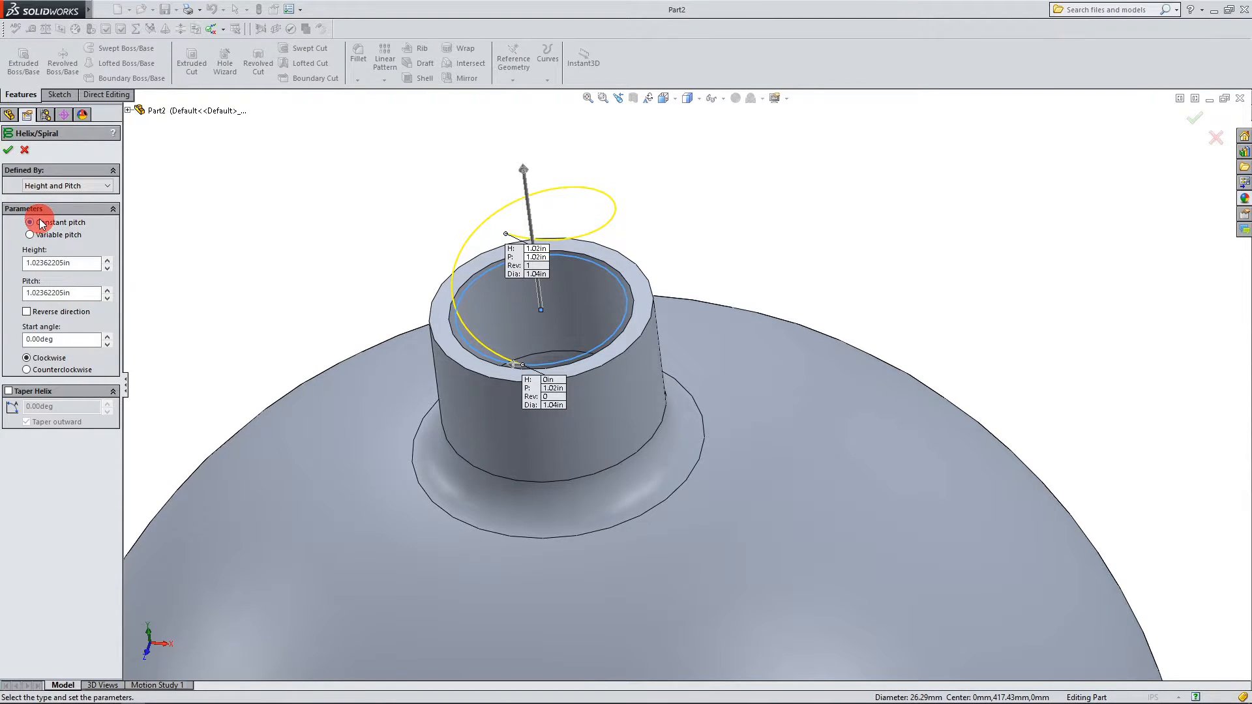
left_click_drag(62, 263, 19, 266)
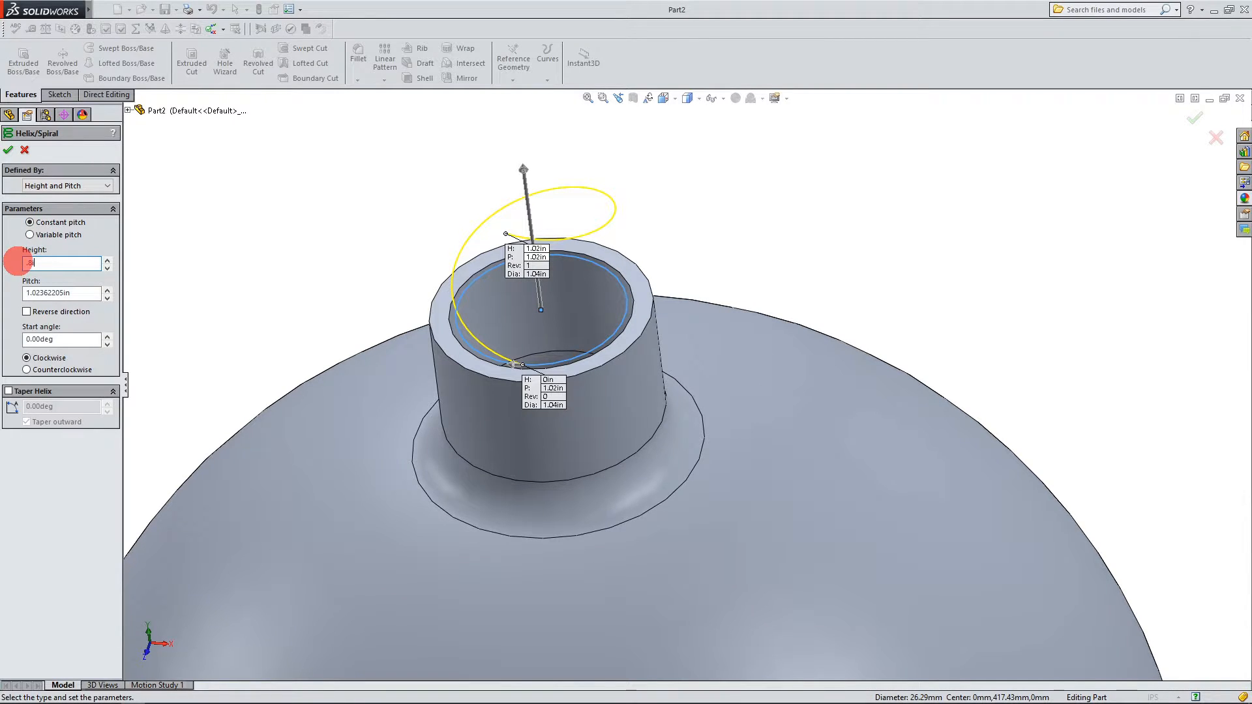
type(".8")
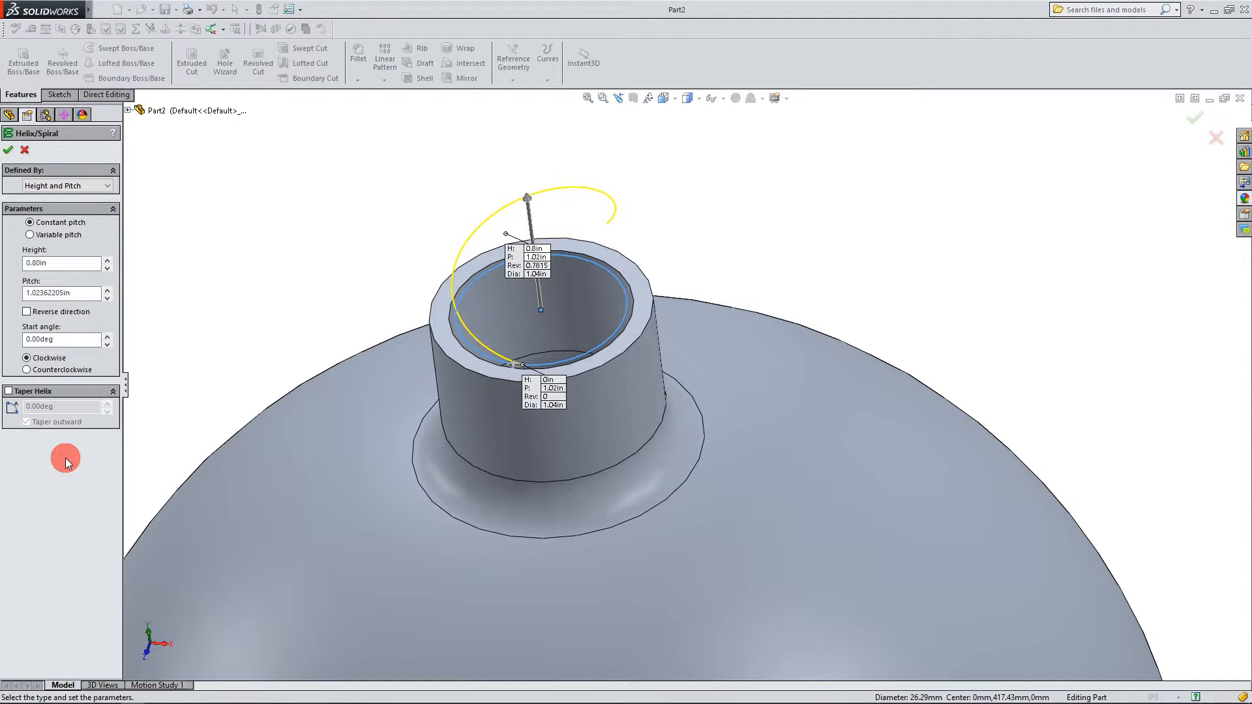
scroll(546, 280, "down", 1)
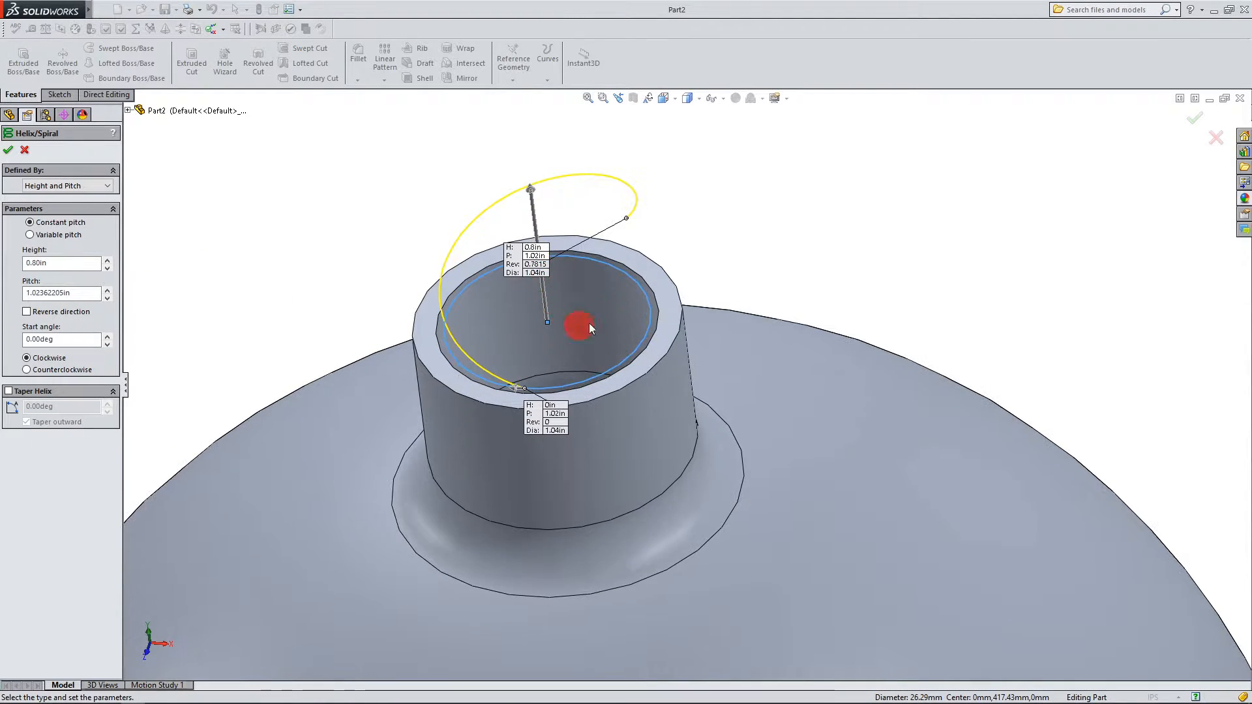
scroll(577, 316, "up", 1)
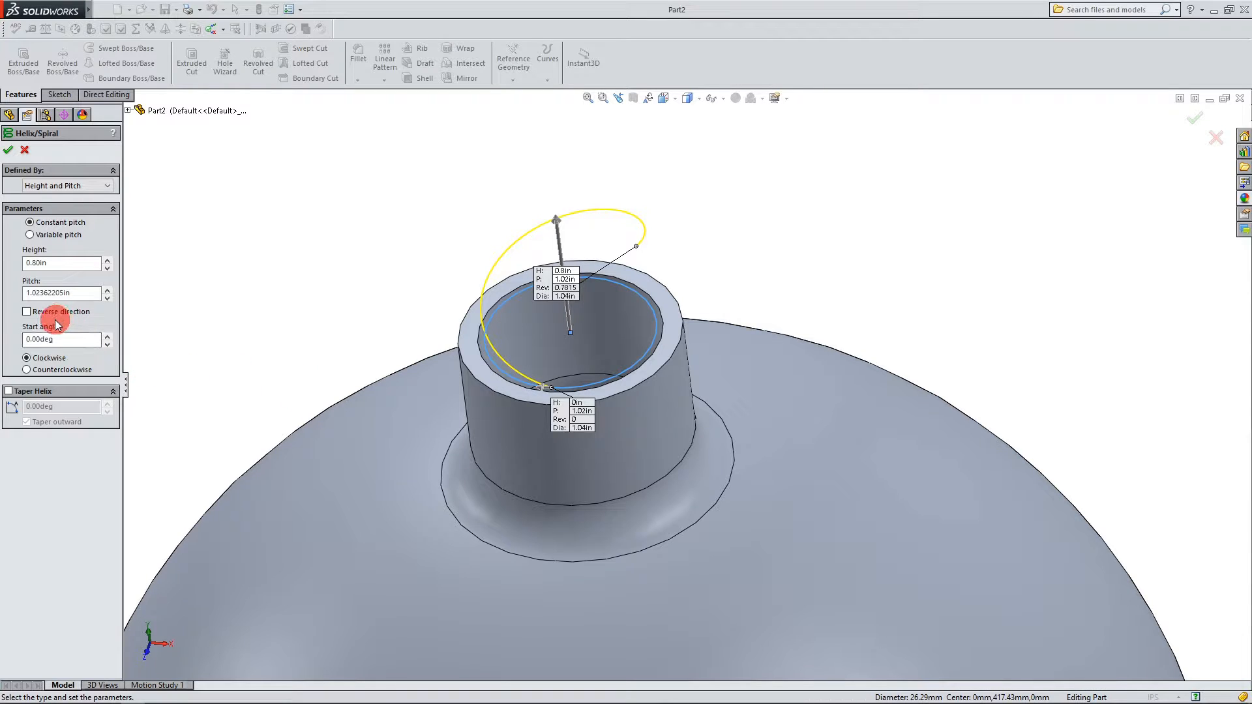
Step: Set the helix's constant pitch to 1/14 in
left_click_drag(72, 294, 5, 291)
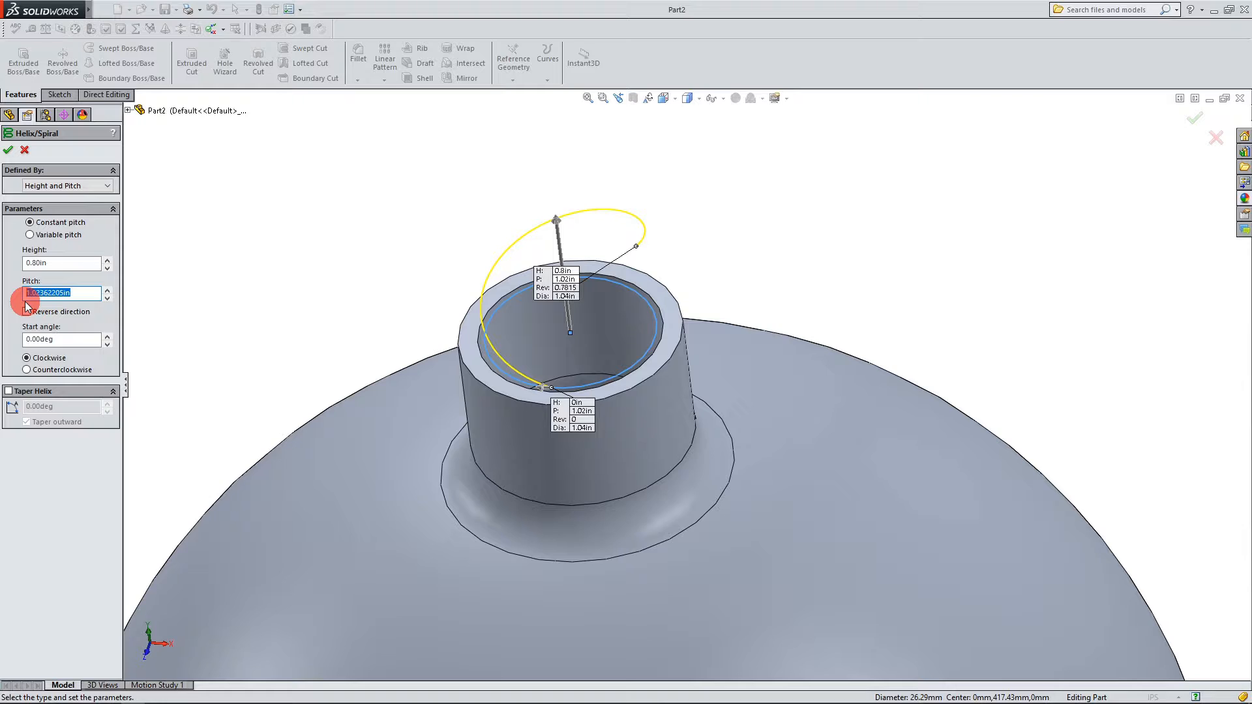
type("1")
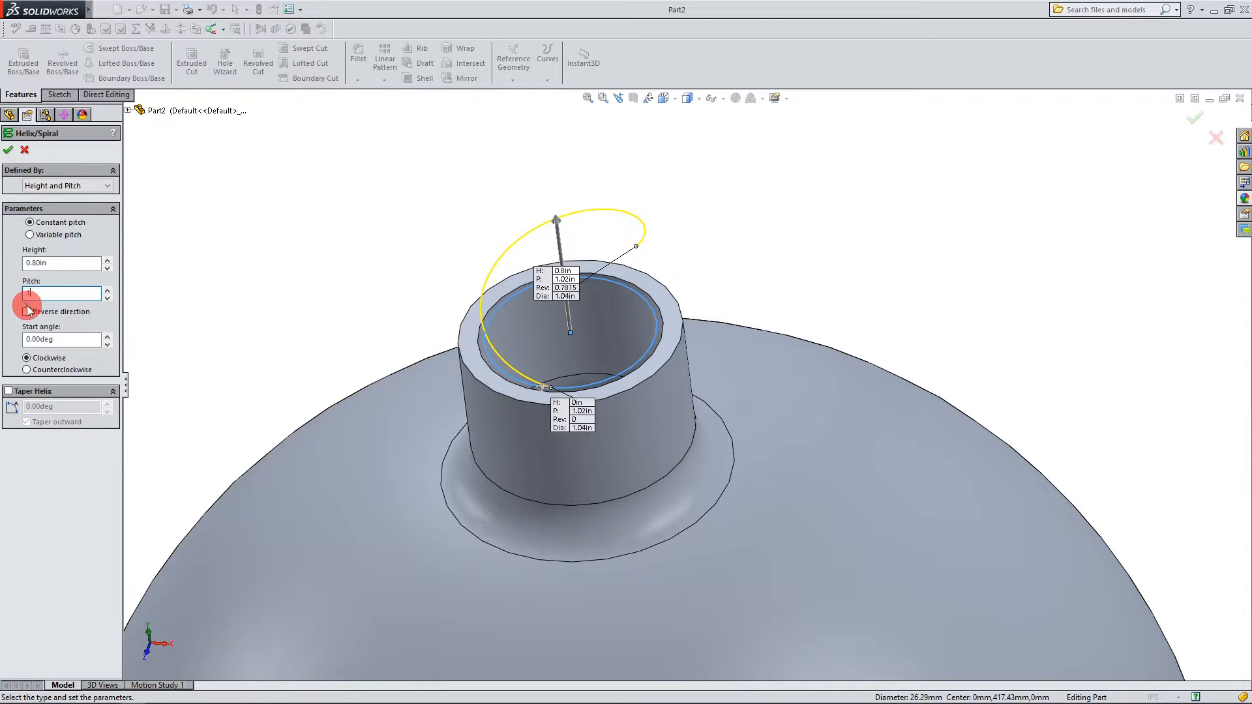
type("/14")
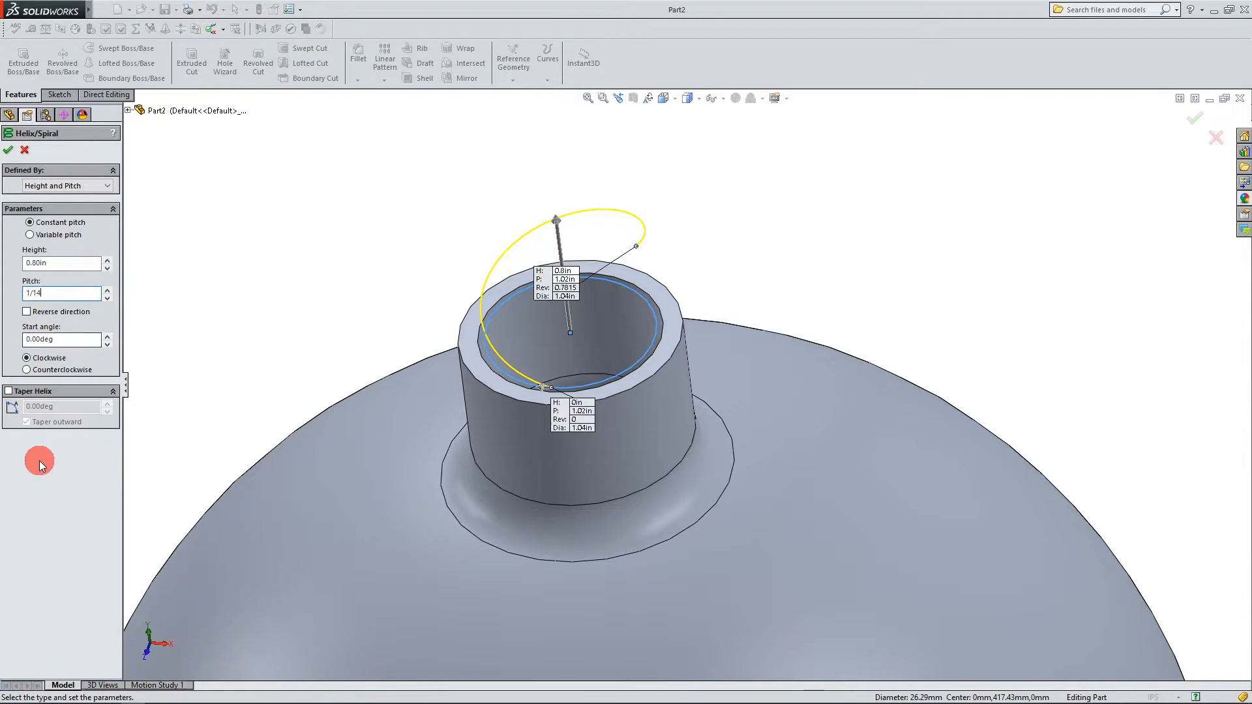
left_click(39, 461)
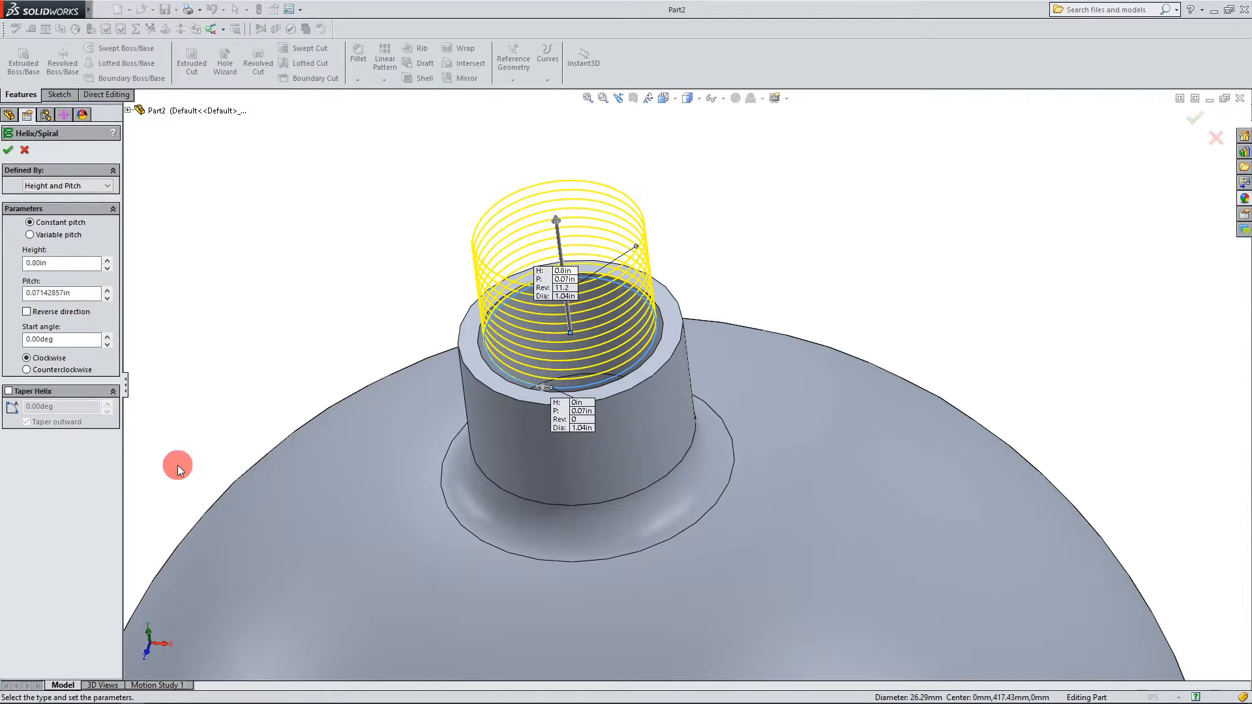
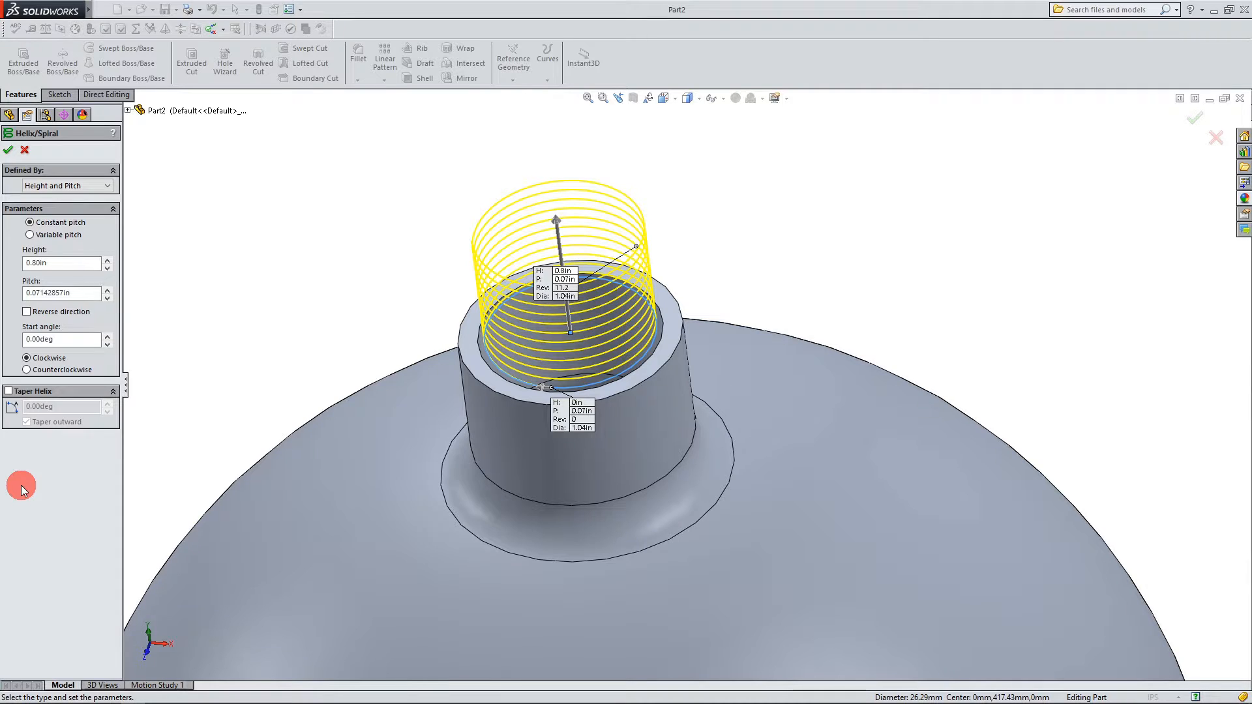
Step: Reverse the helix direction so it runs down into the neck, and inspect its start point in the Top view
scroll(297, 356, "up", 1)
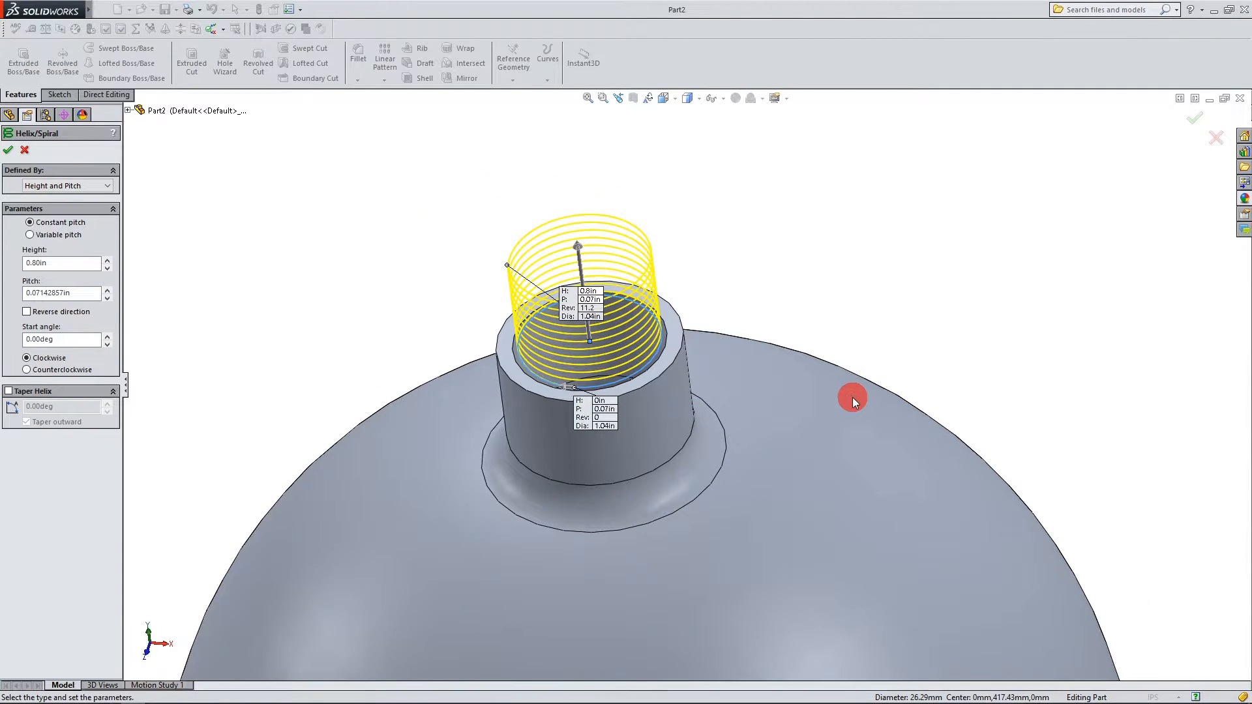
scroll(852, 399, "down", 1)
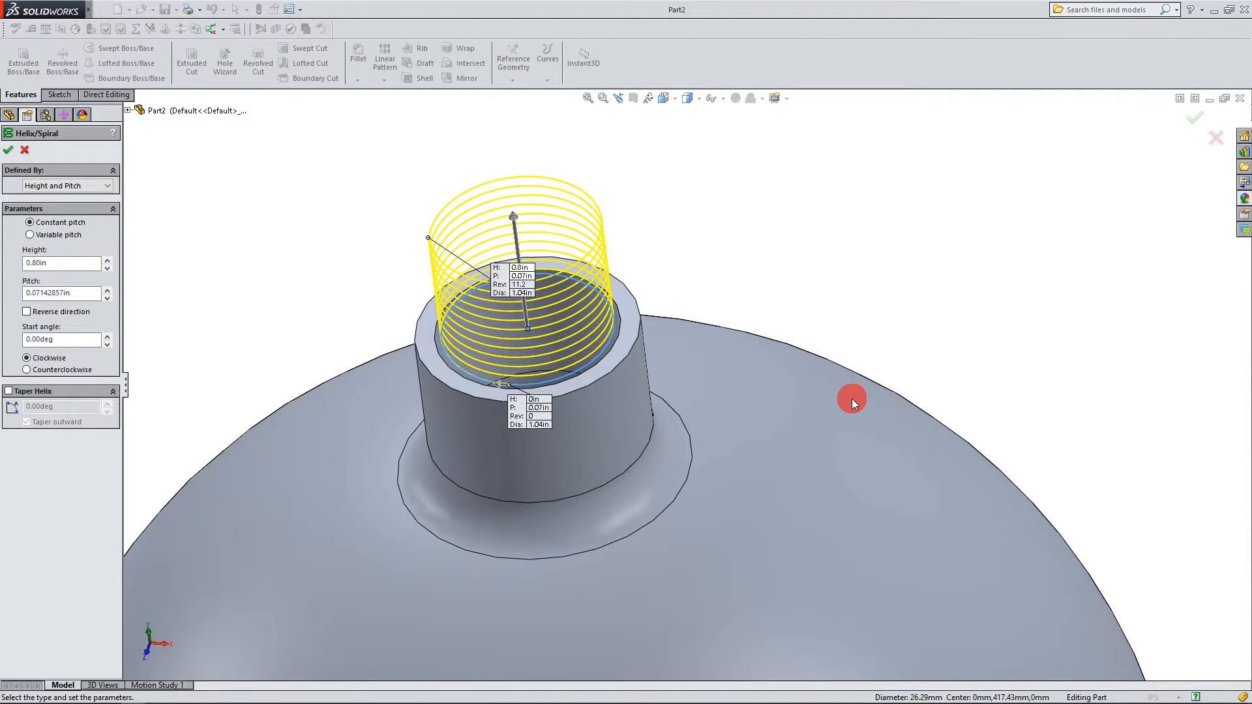
left_click(27, 312)
middle_click_drag(297, 345, 202, 626)
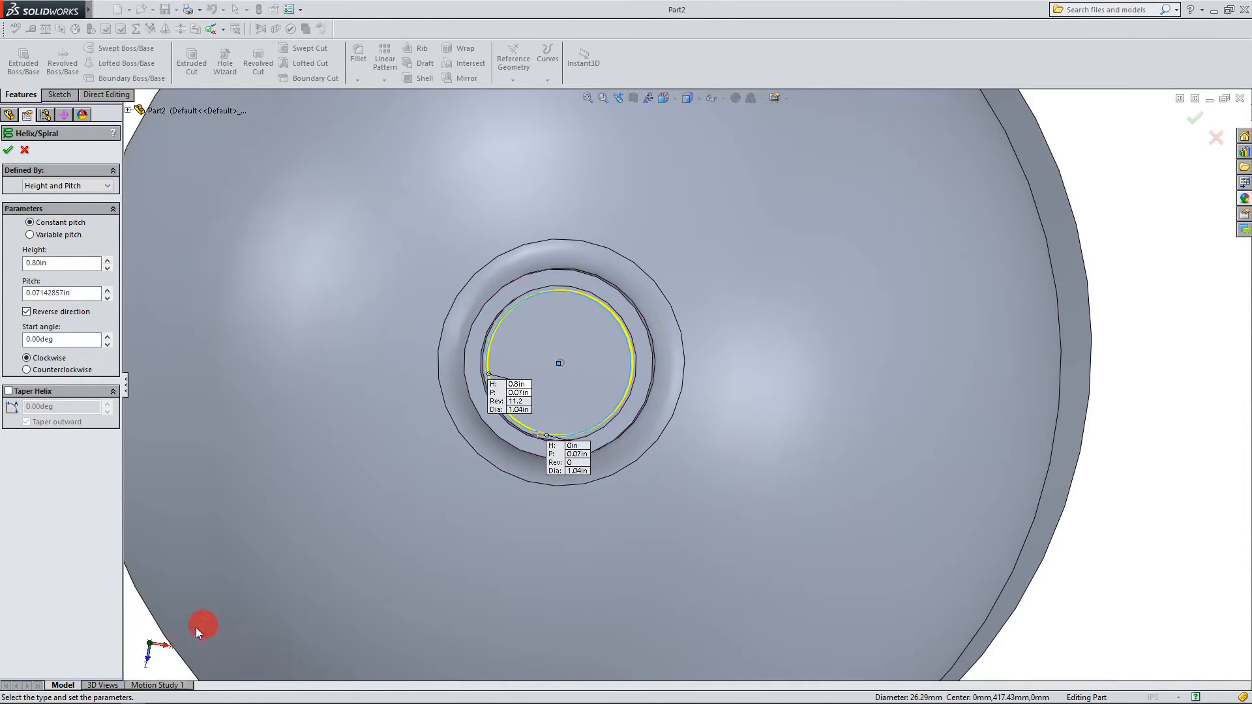
left_click(150, 648)
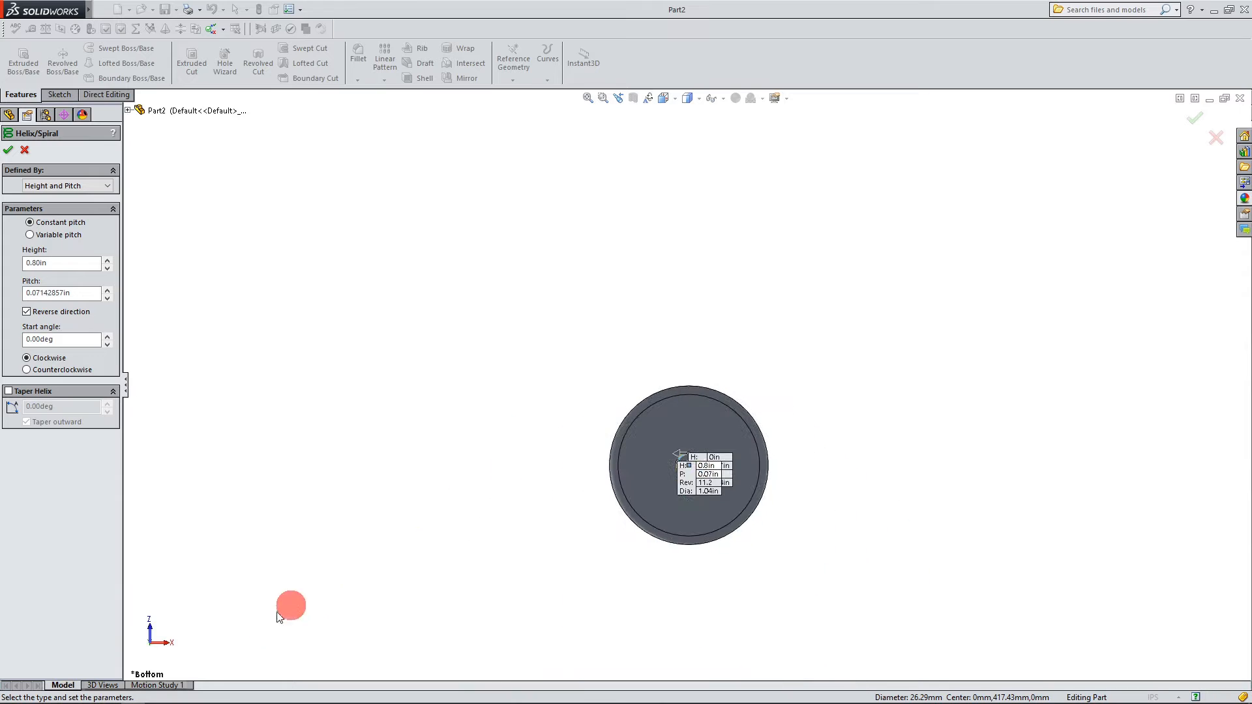
left_click(150, 643)
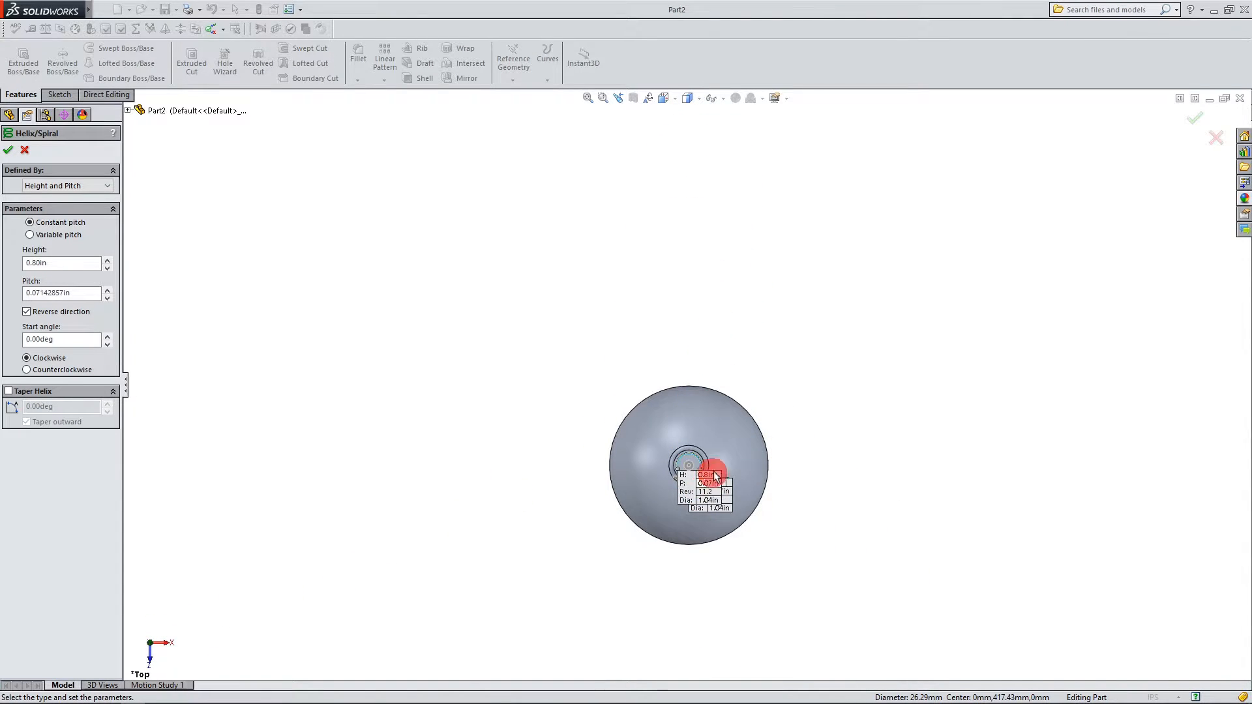
scroll(689, 444, "down", 5)
scroll(688, 442, "down", 5)
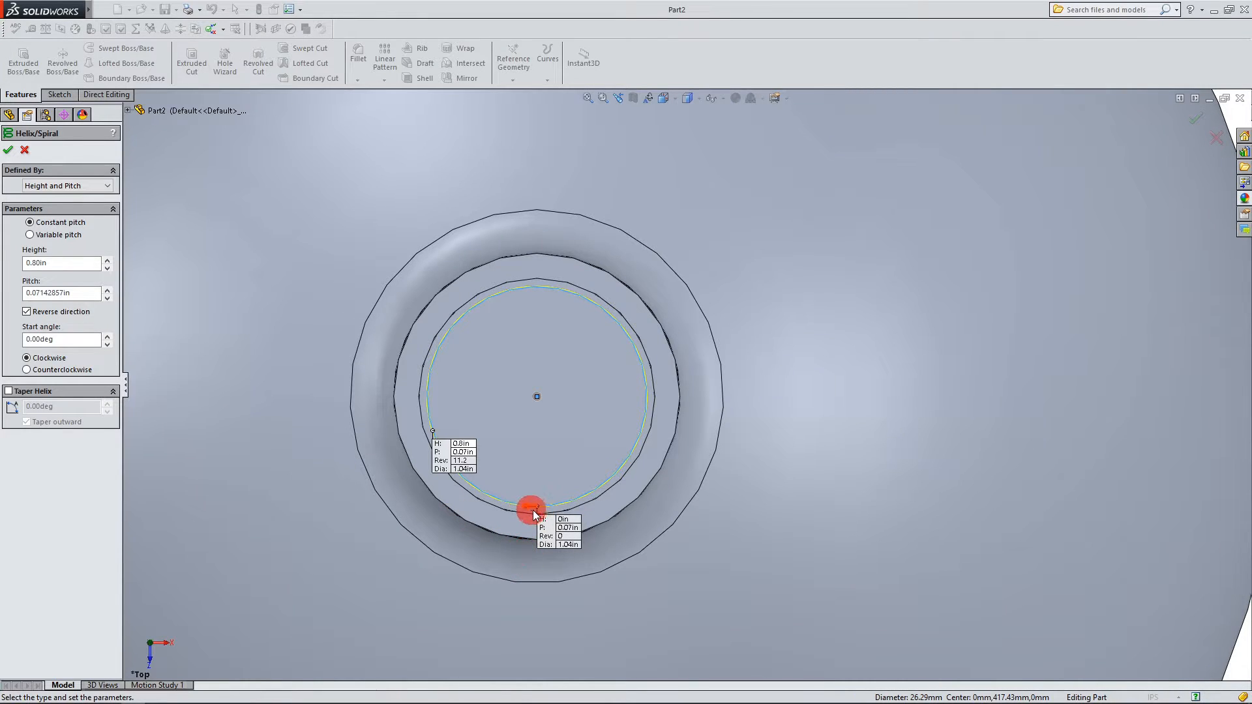
scroll(534, 510, "down", 4)
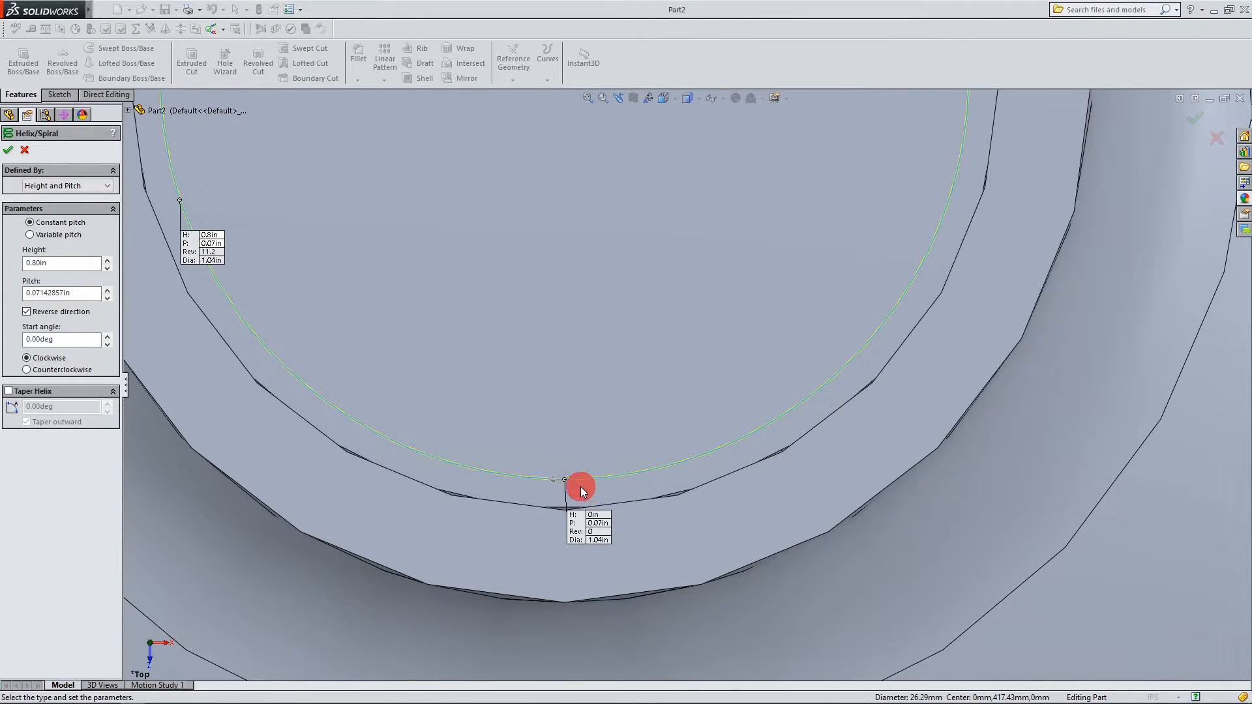
Step: Create the constant-pitch clockwise helix down inside the neck with 0.80 in height, 0.07142857 in pitch, reversed direction and 0° start angle
scroll(580, 486, "up", 4)
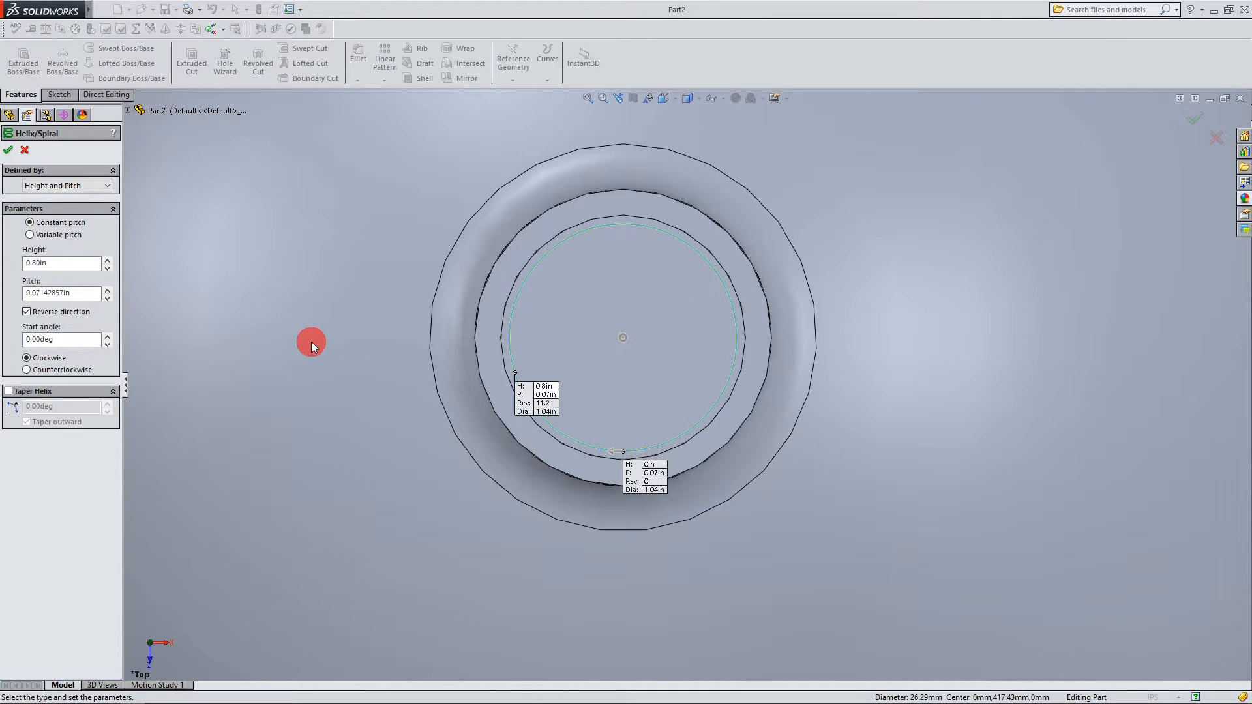
left_click(134, 114)
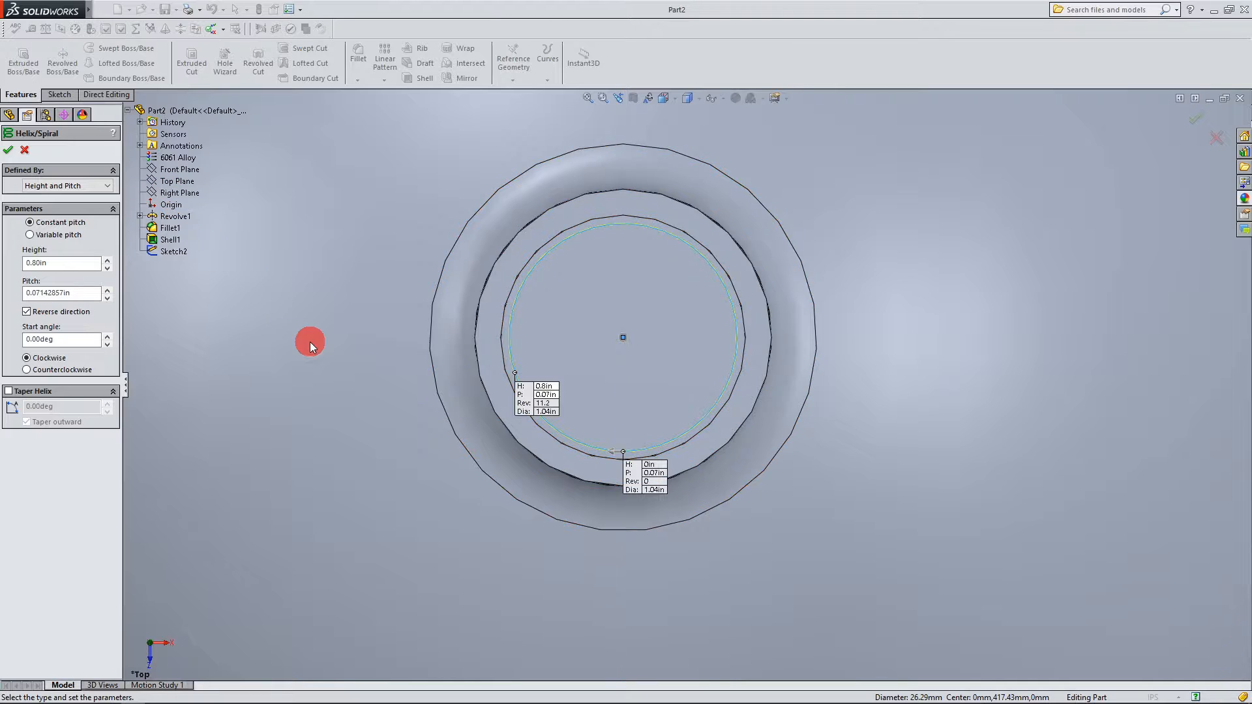
scroll(422, 464, "up", 3)
middle_click_drag(422, 464, 284, 232)
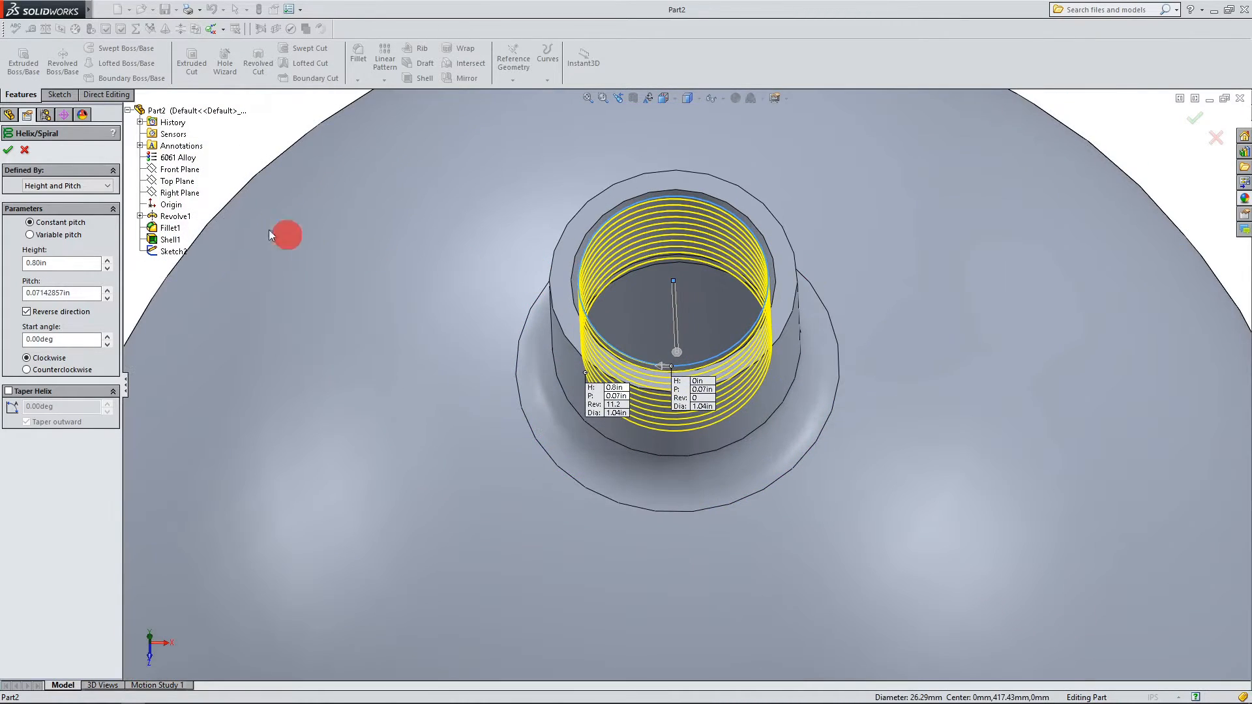
left_click(9, 151)
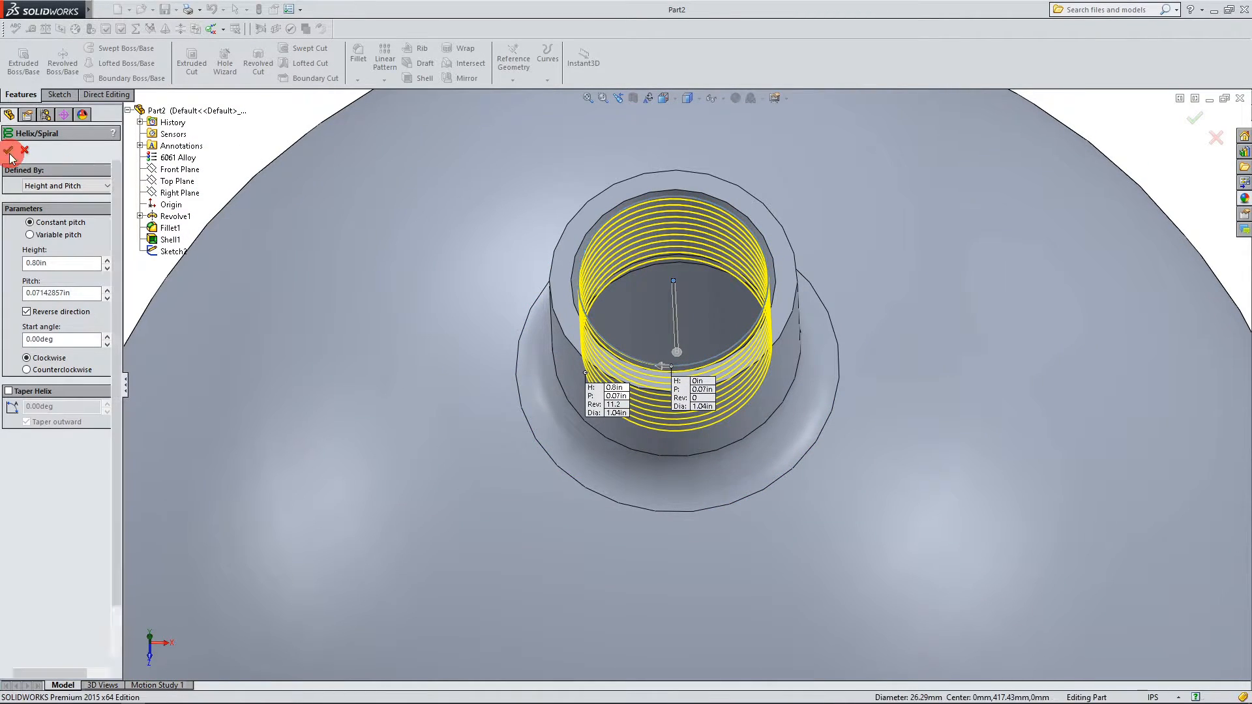
Step: Reopen the helix definition to review its parameters, close it and examine the coil inside the neck
left_click(49, 284)
right_click(48, 285)
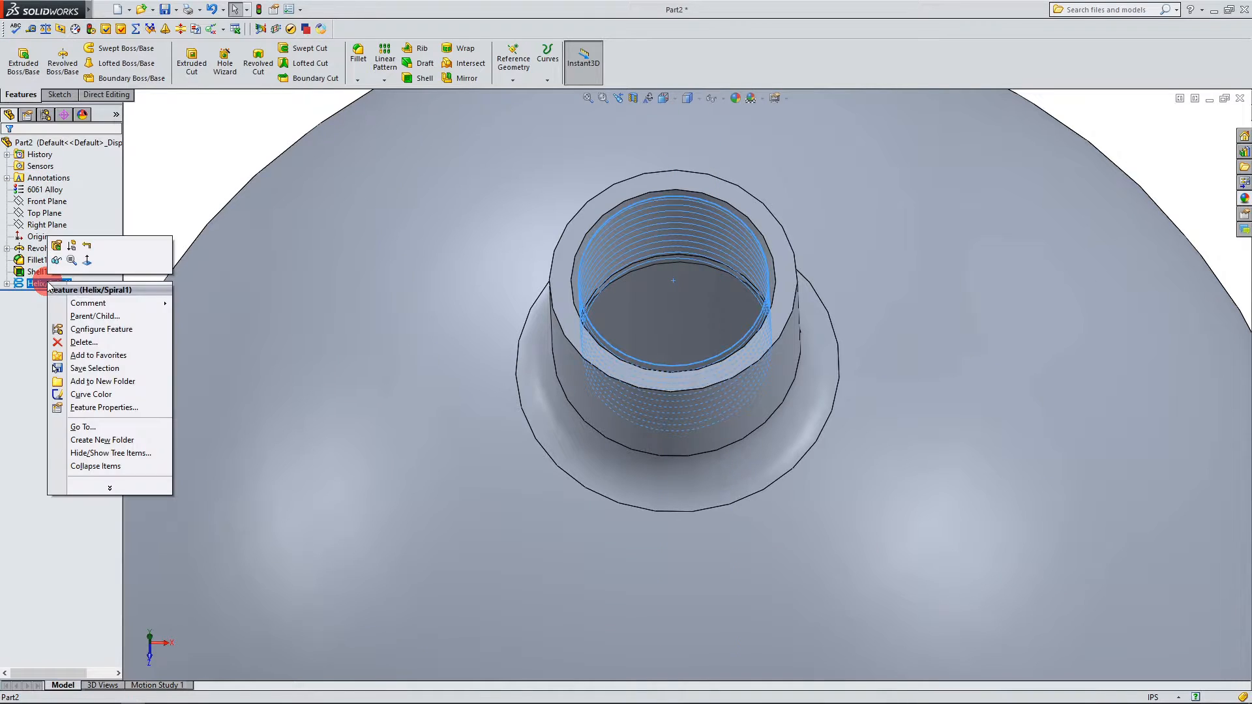
left_click(57, 246)
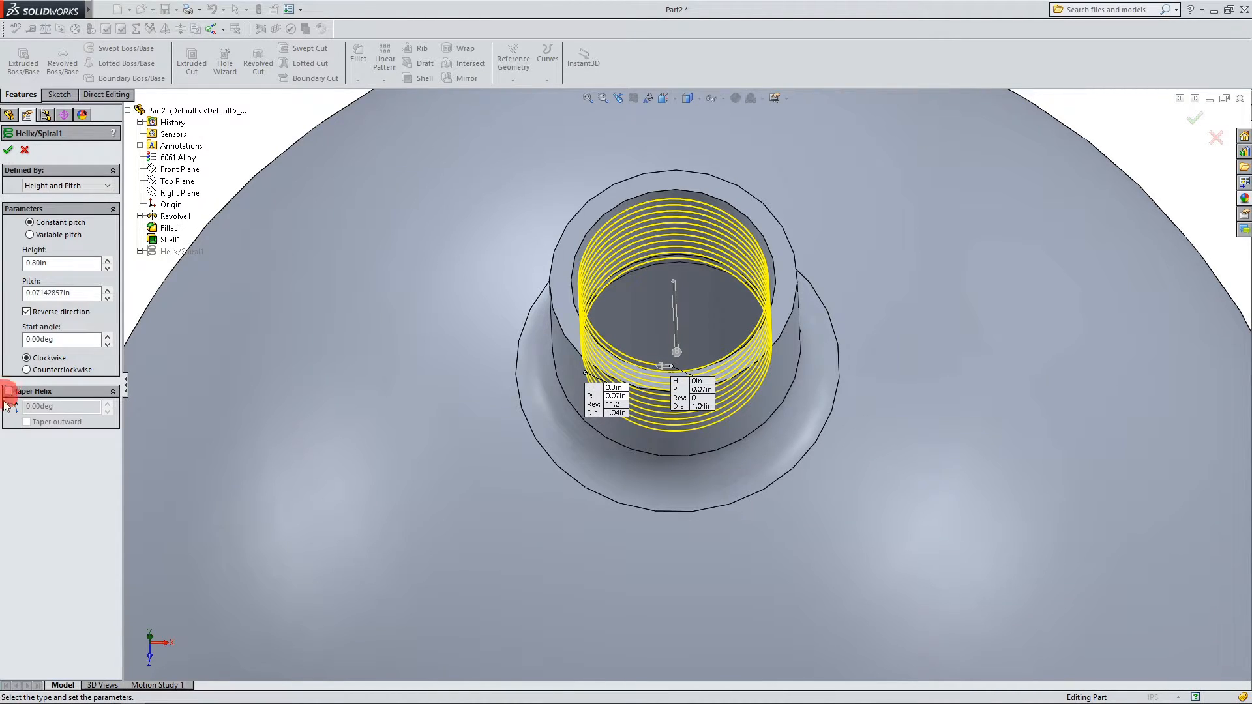
left_click(8, 151)
scroll(381, 308, "up", 3)
middle_click_drag(729, 418, 810, 279)
scroll(776, 327, "down", 4)
mouse_move(676, 372)
middle_mouse_down()
mouse_move(673, 405)
mouse_move(682, 375)
middle_mouse_up()
scroll(682, 306, "up", 1)
scroll(665, 319, "down", 1)
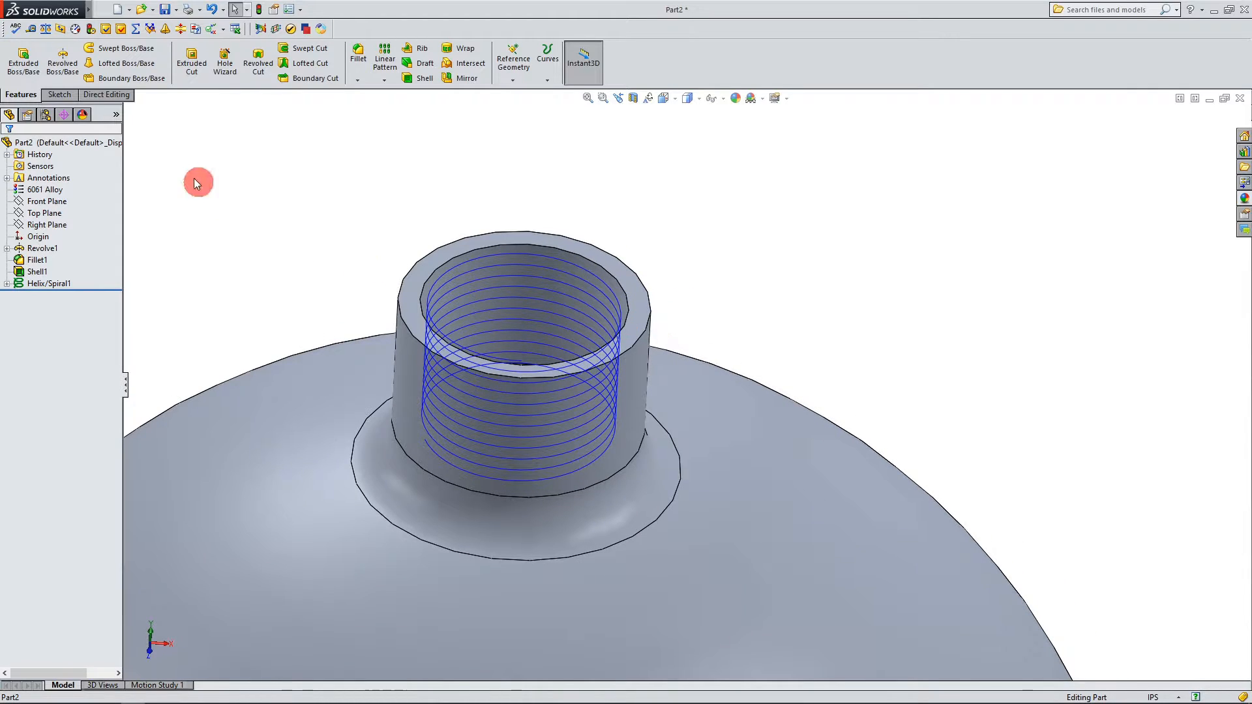
Step: Start a new sketch on the Right Plane
left_click(45, 225)
scroll(349, 377, "up", 5)
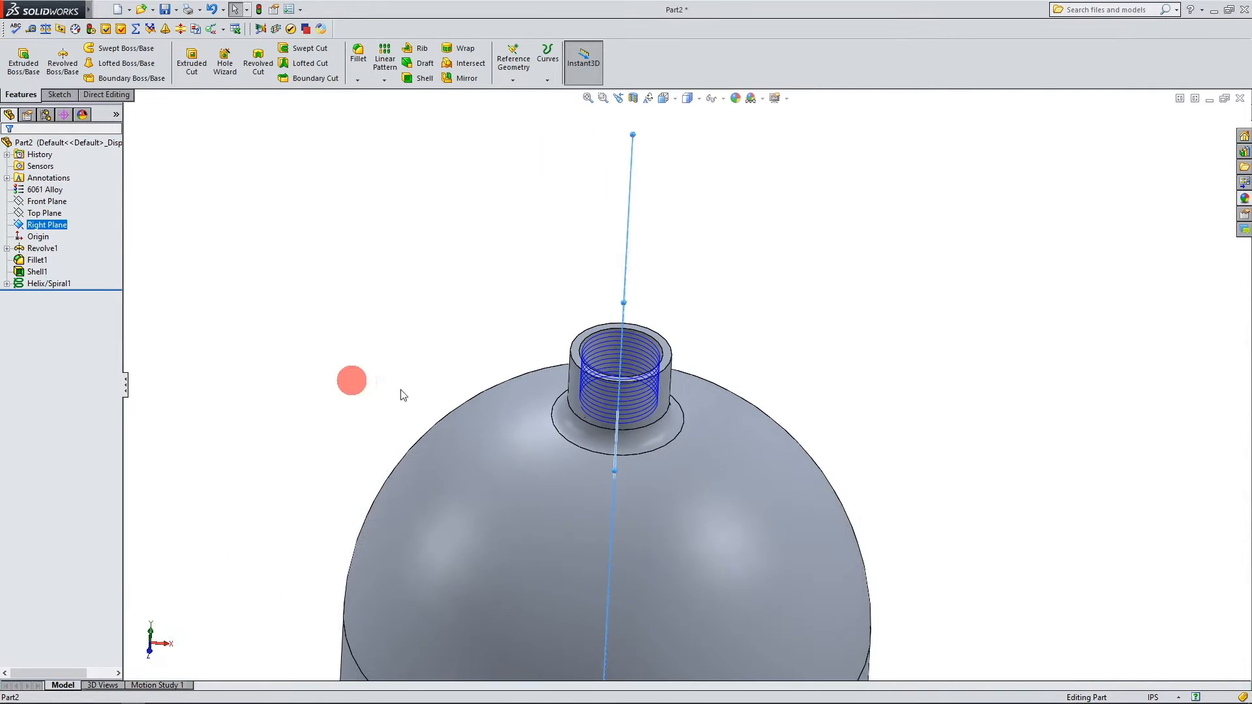
middle_click_drag(731, 384, 731, 460)
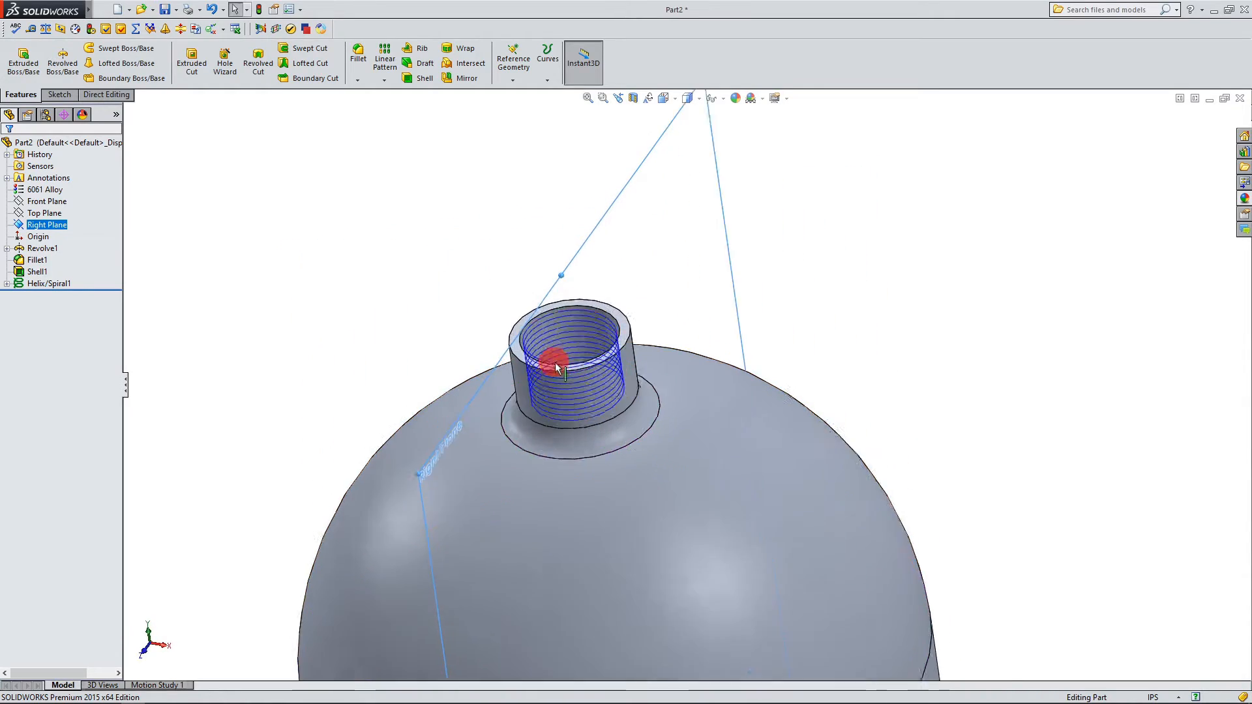
scroll(574, 368, "down", 5)
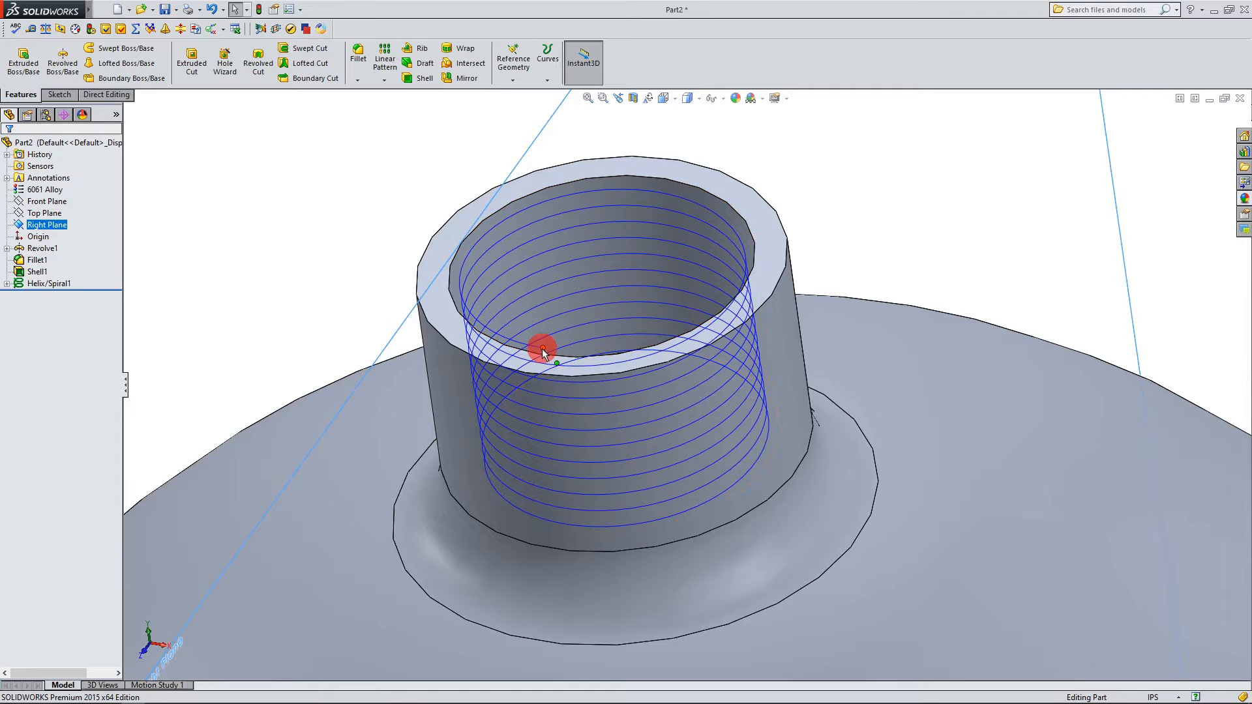
scroll(541, 348, "up", 5)
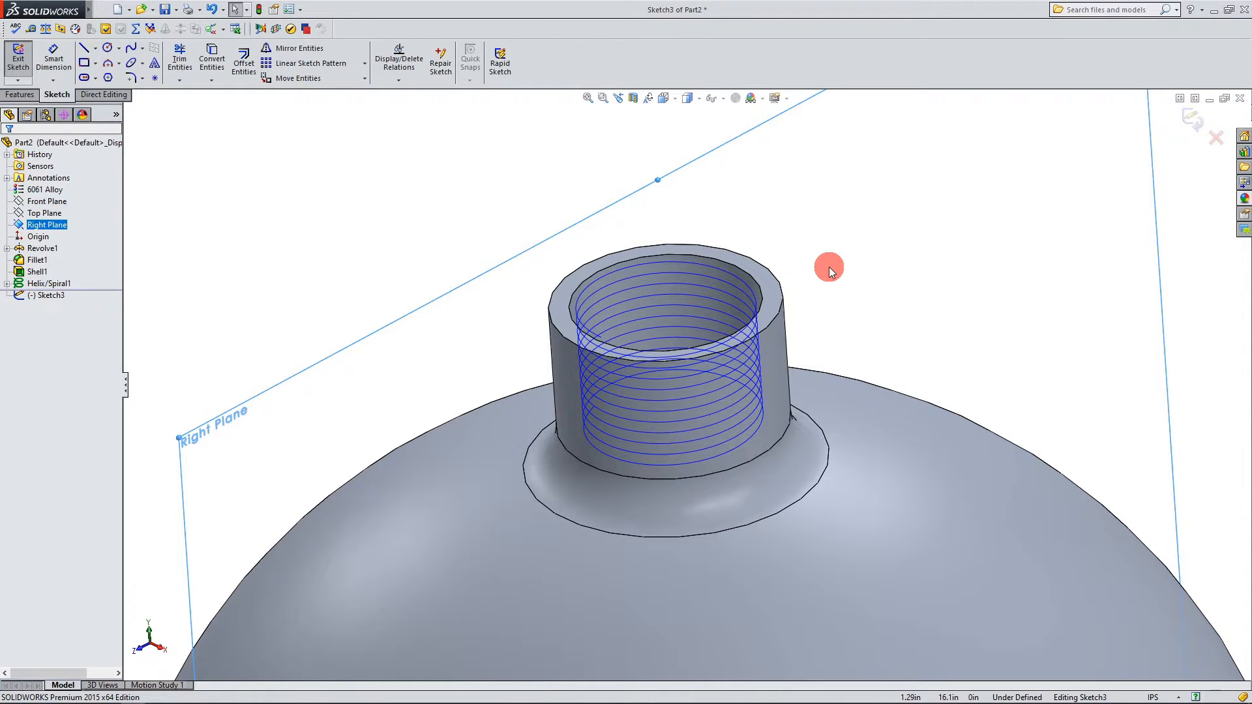
Step: Examine how the helix sits in the neck relative to the Right Plane, ending in the standard Right view
scroll(618, 338, "down", 2)
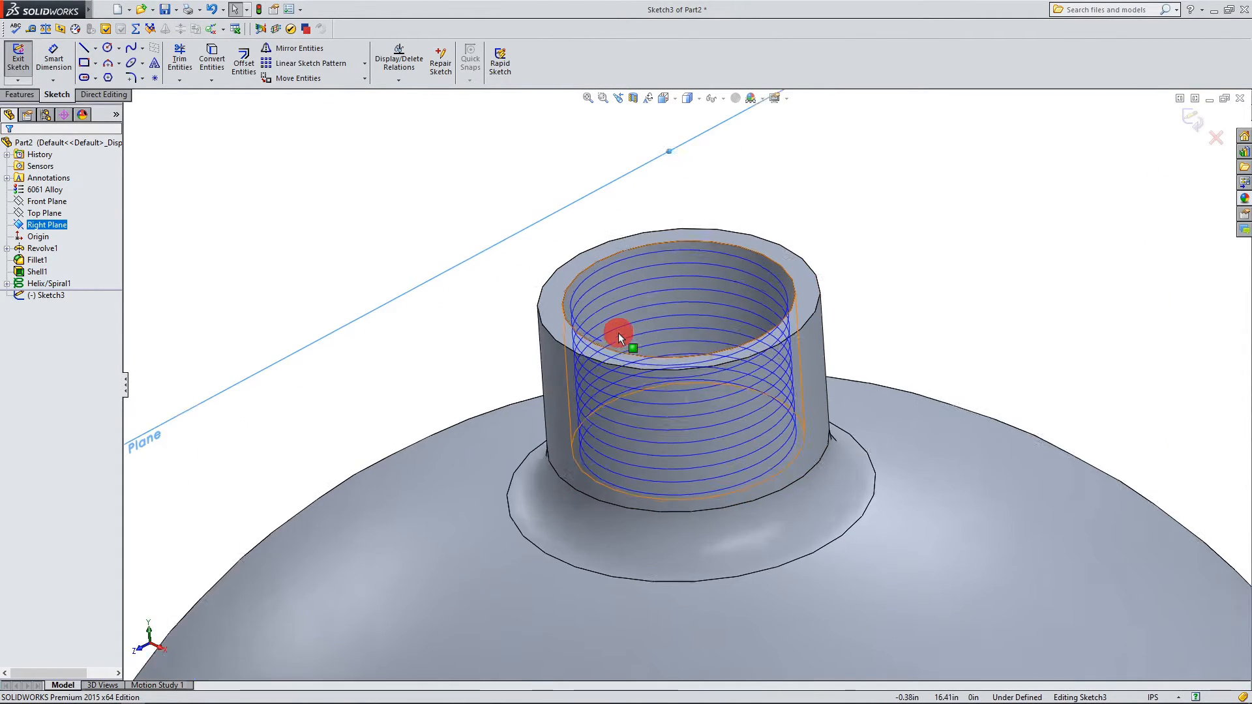
scroll(618, 332, "up", 5)
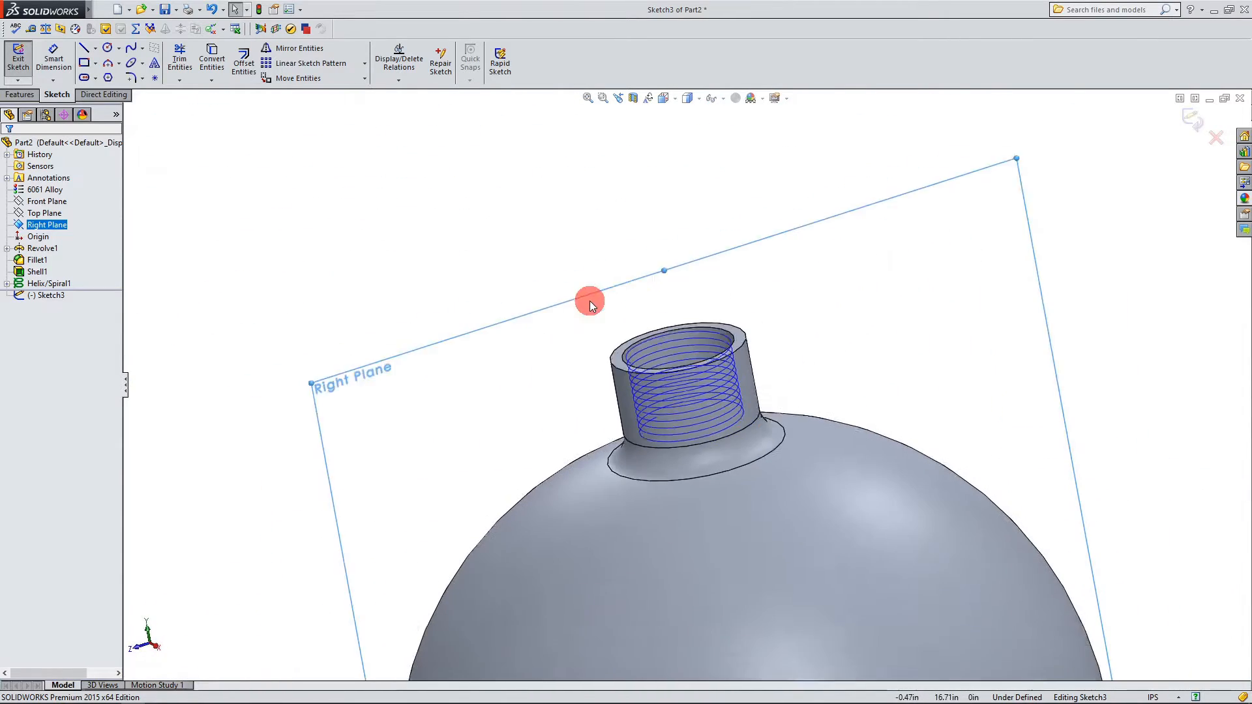
scroll(652, 365, "up", 2)
scroll(704, 378, "down", 3)
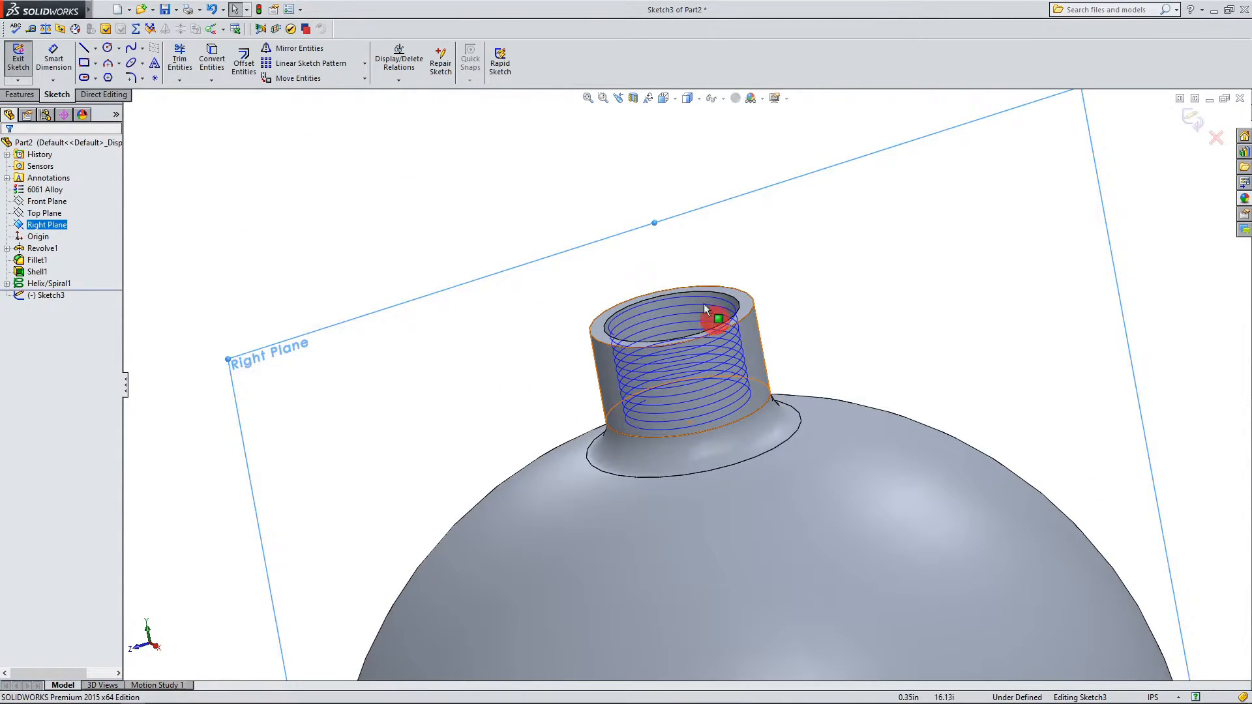
left_click(846, 307)
scroll(674, 341, "down", 4)
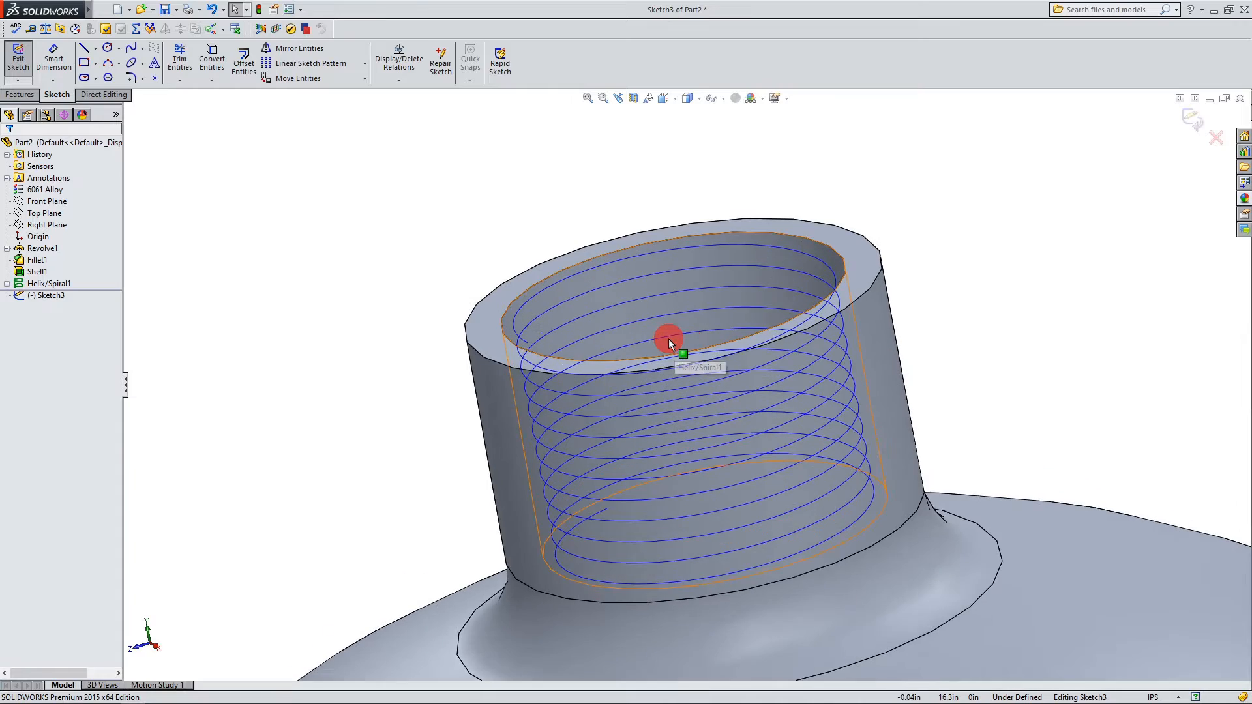
middle_click_drag(587, 372, 575, 338)
scroll(418, 545, "up", 1)
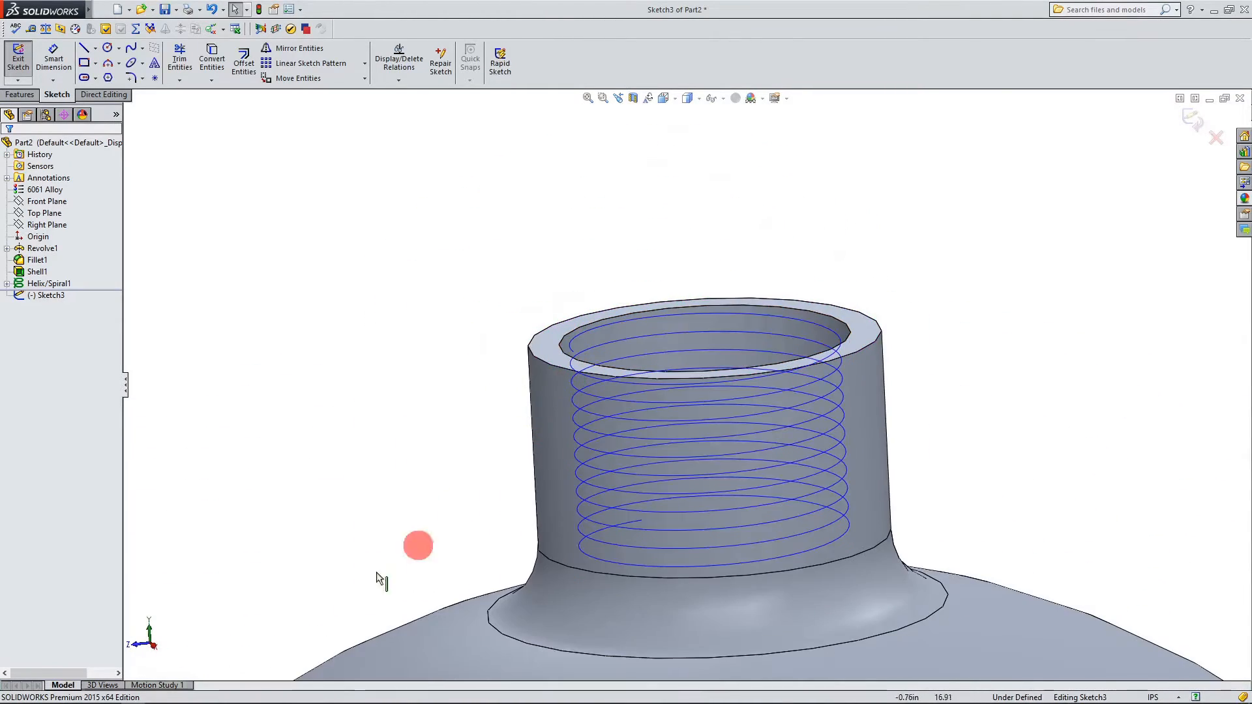
scroll(378, 579, "up", 1)
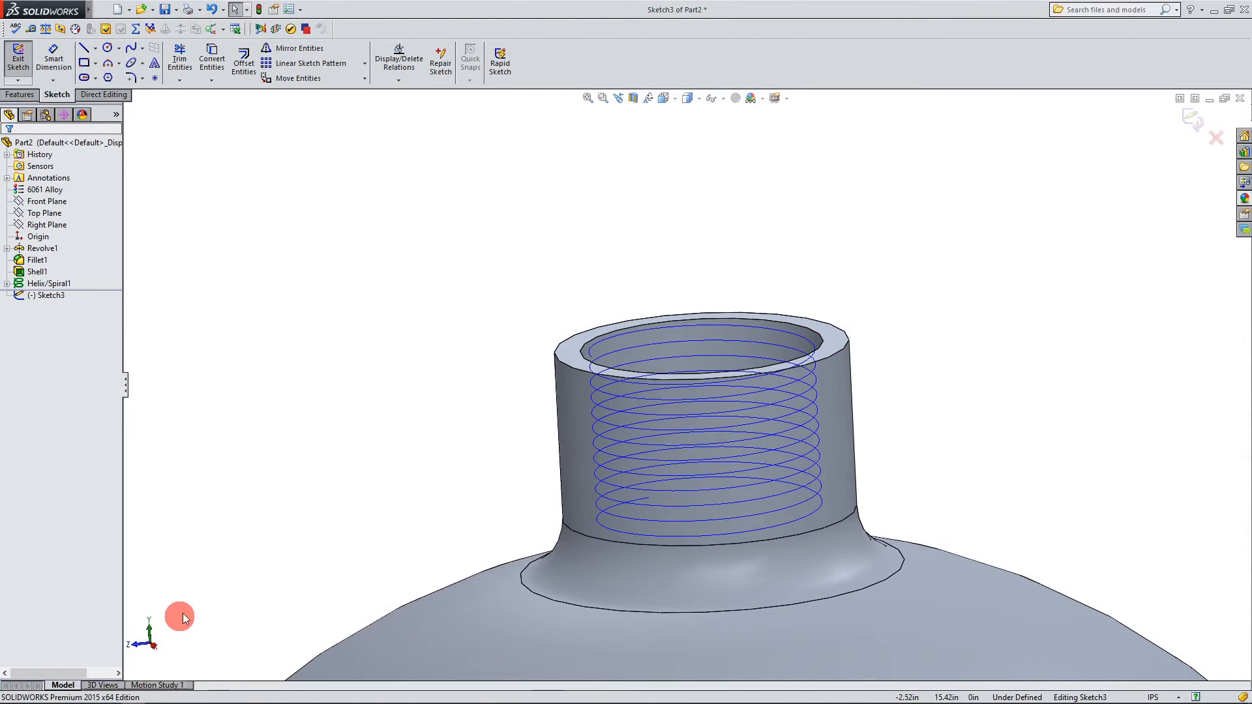
left_click(152, 649)
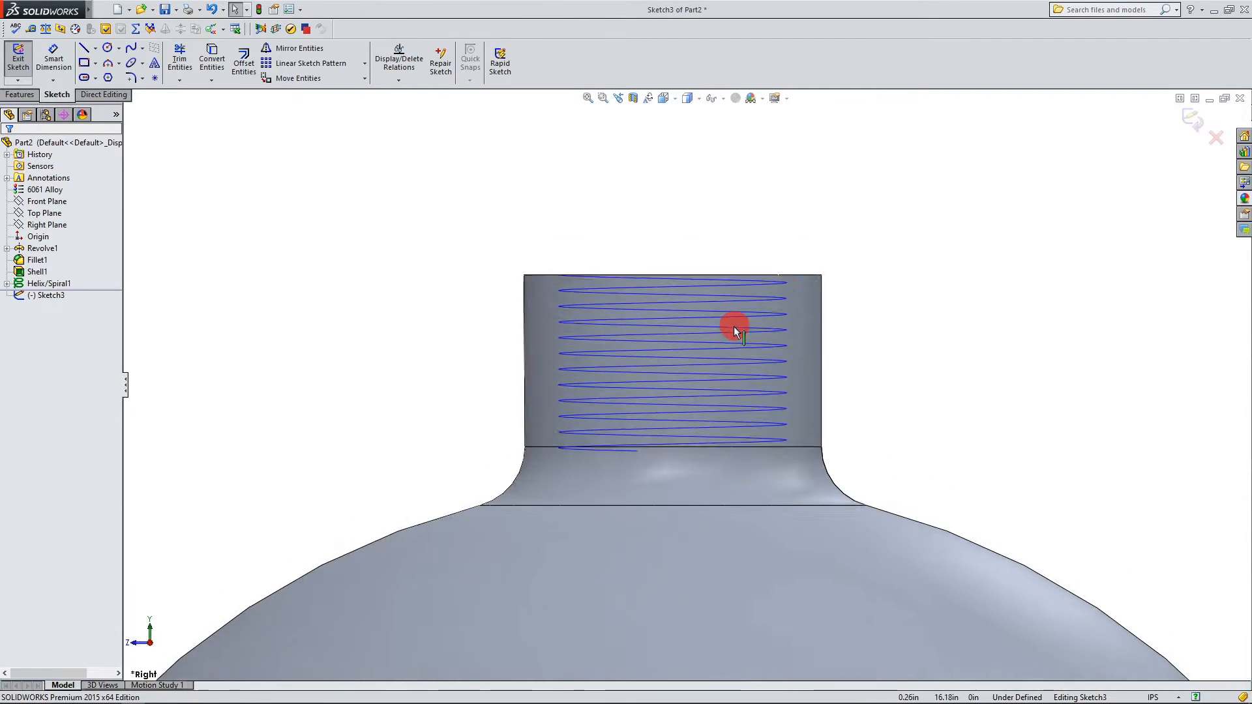
Step: Apply a planar section view through the Right Plane at 0.00 in offset, exposing the neck wall
scroll(734, 326, "down", 1)
scroll(621, 151, "up", 1)
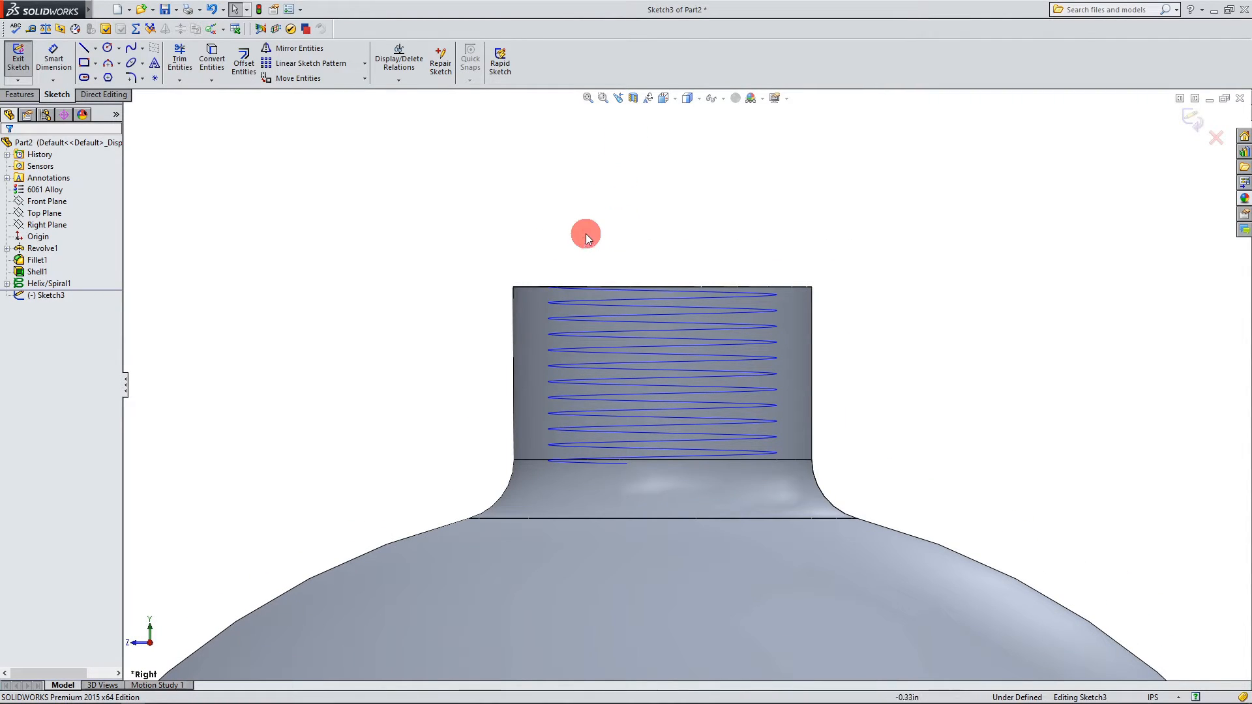
scroll(585, 291, "down", 2)
scroll(590, 195, "up", 3)
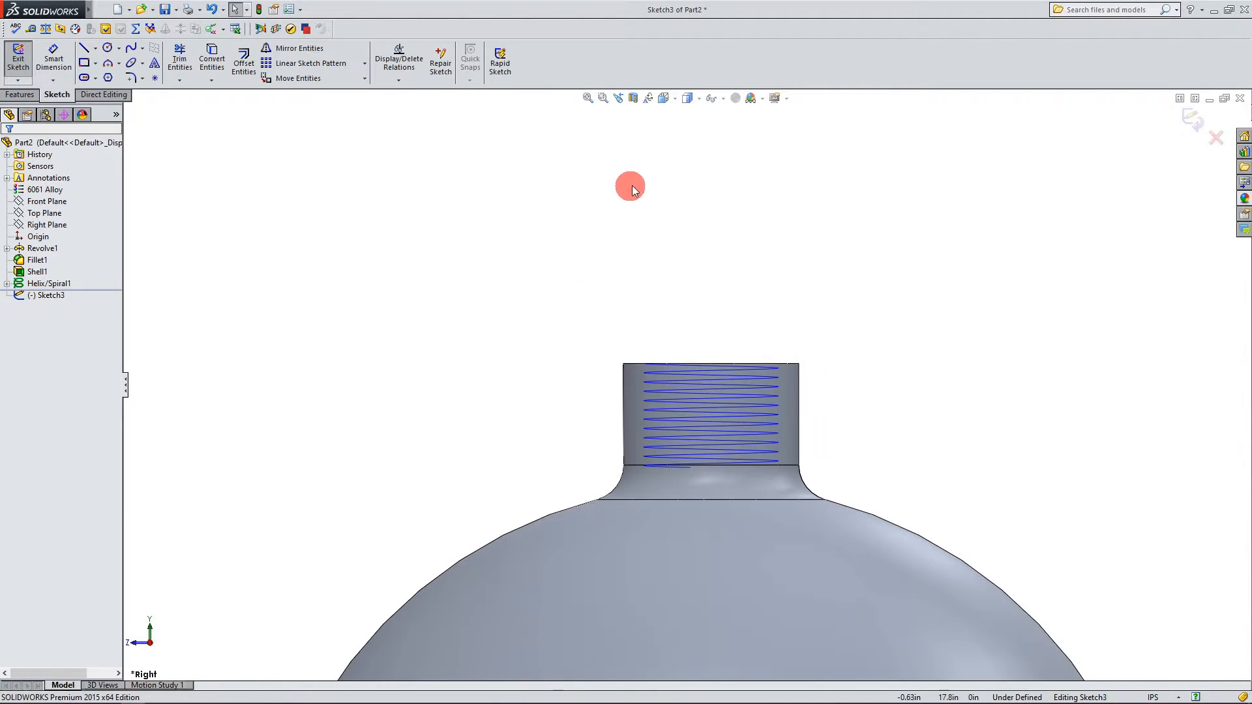
left_click(633, 98)
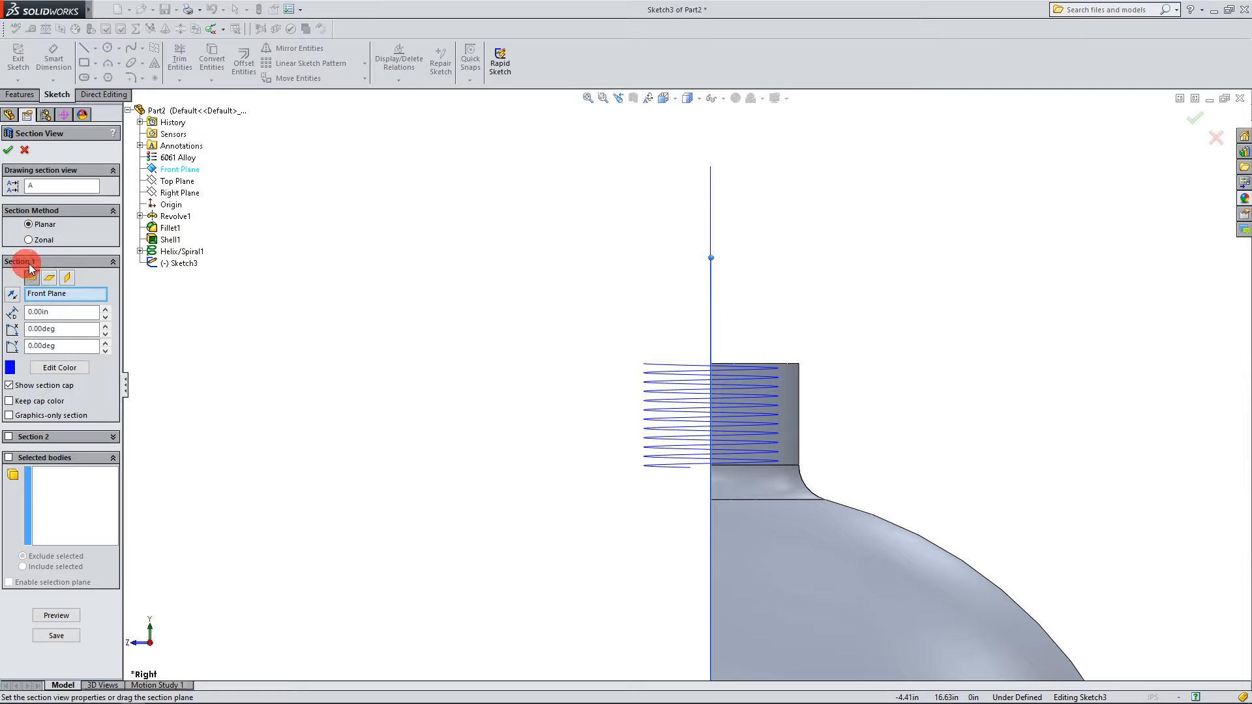
left_click(68, 281)
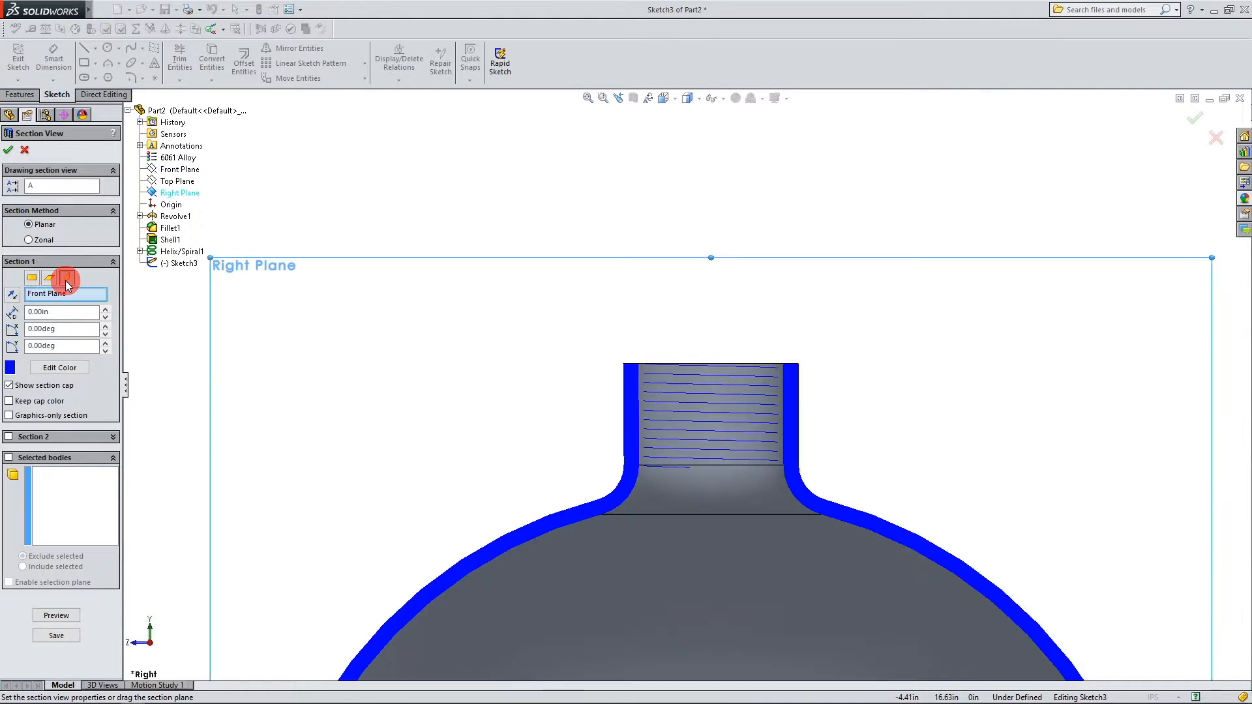
scroll(740, 410, "down", 5)
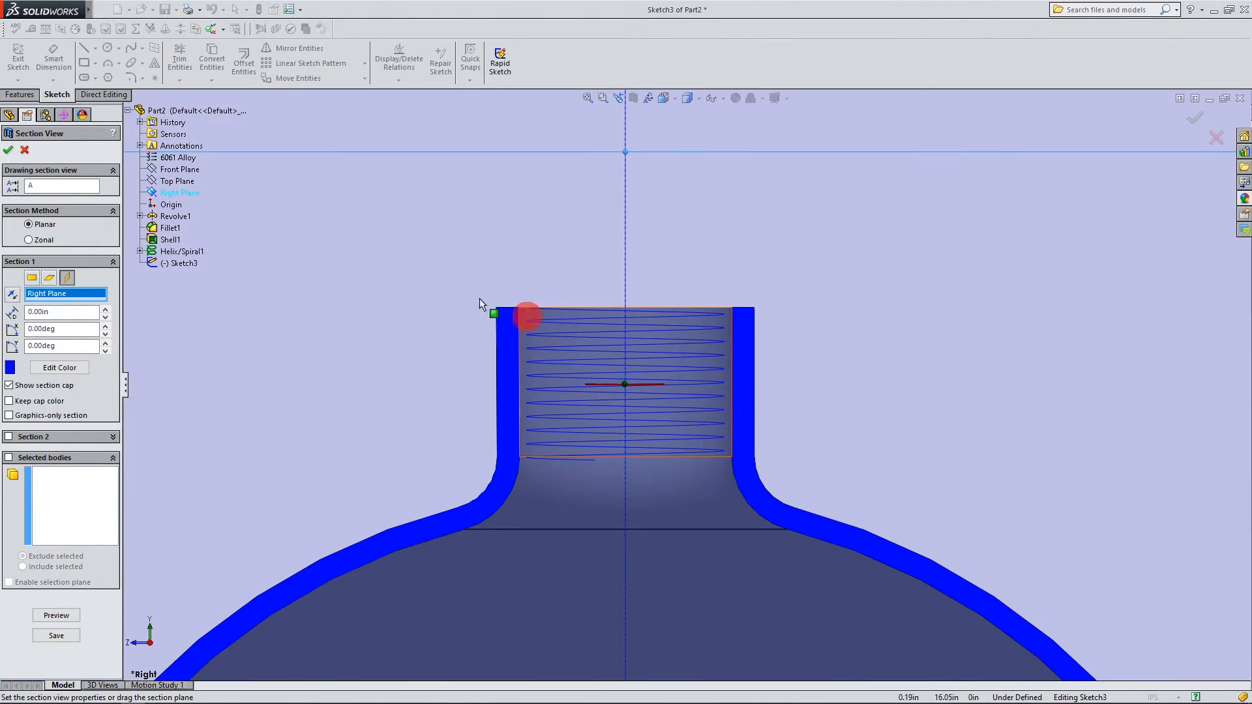
left_click(8, 150)
scroll(416, 245, "up", 3)
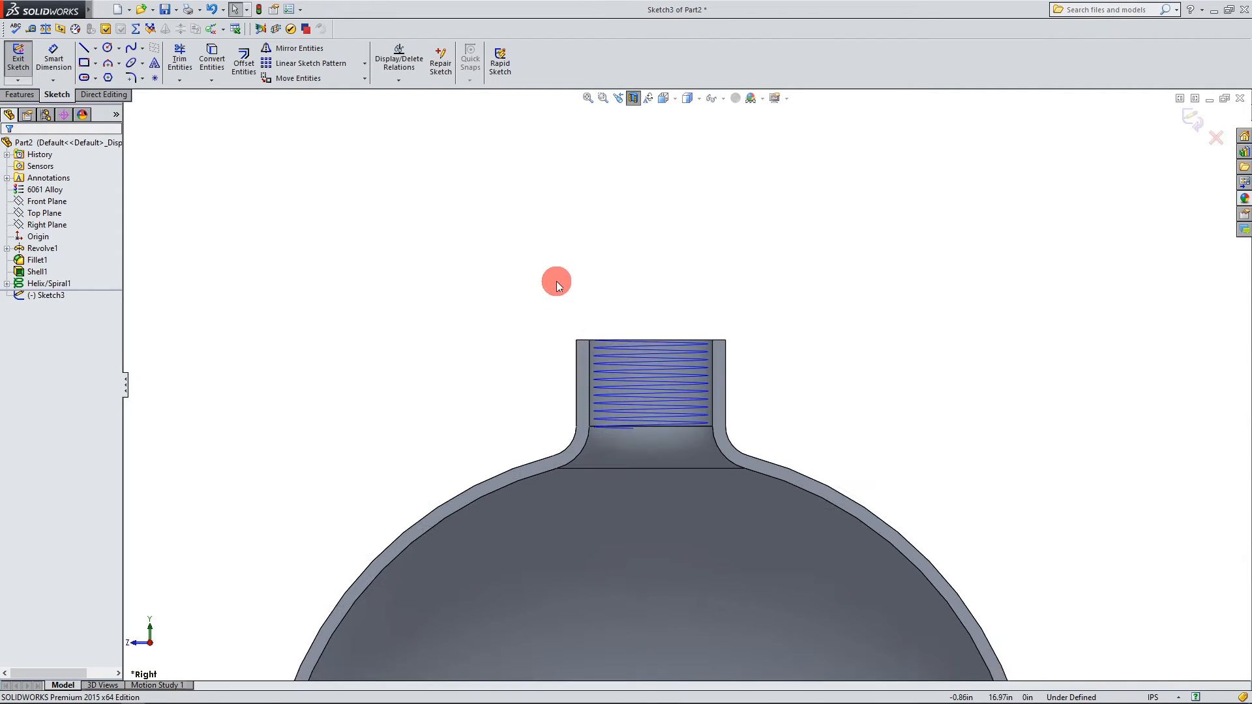
scroll(640, 375, "down", 3)
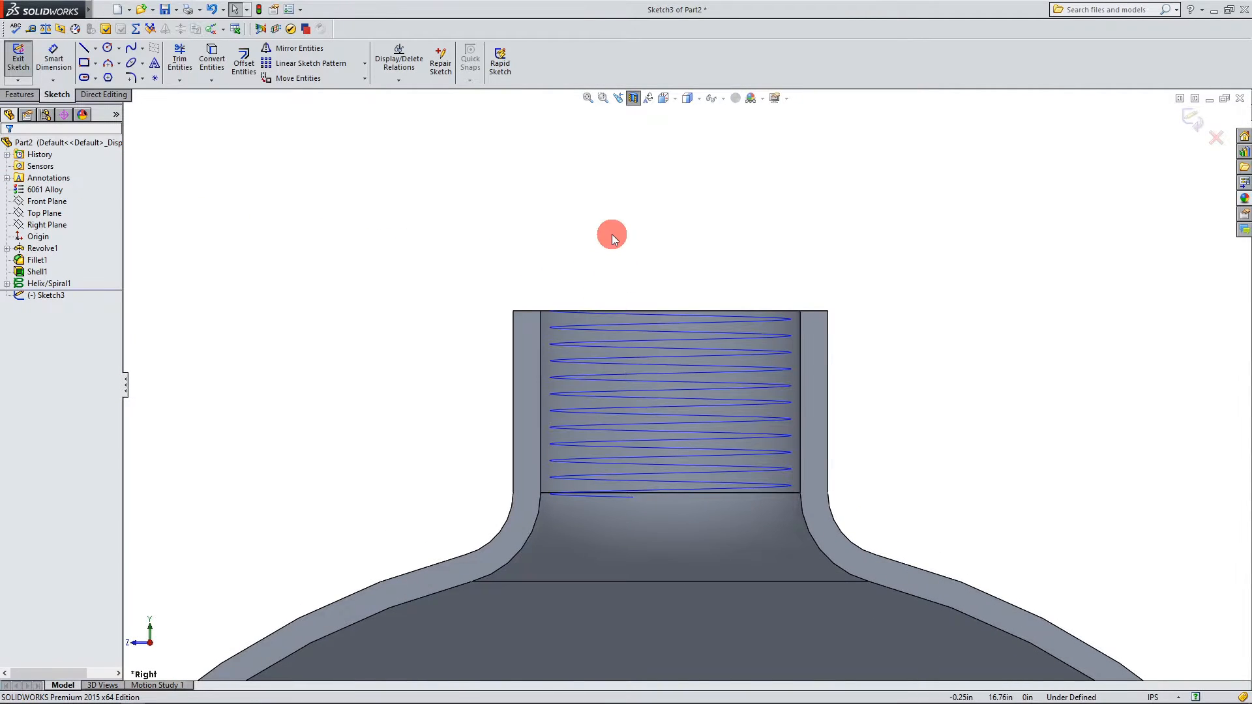
Step: Sketch a closed trapezoid above the neck wall, with an outer vertical side about 0.03 in and a shorter inner vertical side about 0.01 in
scroll(598, 318, "down", 2)
scroll(502, 248, "down", 7)
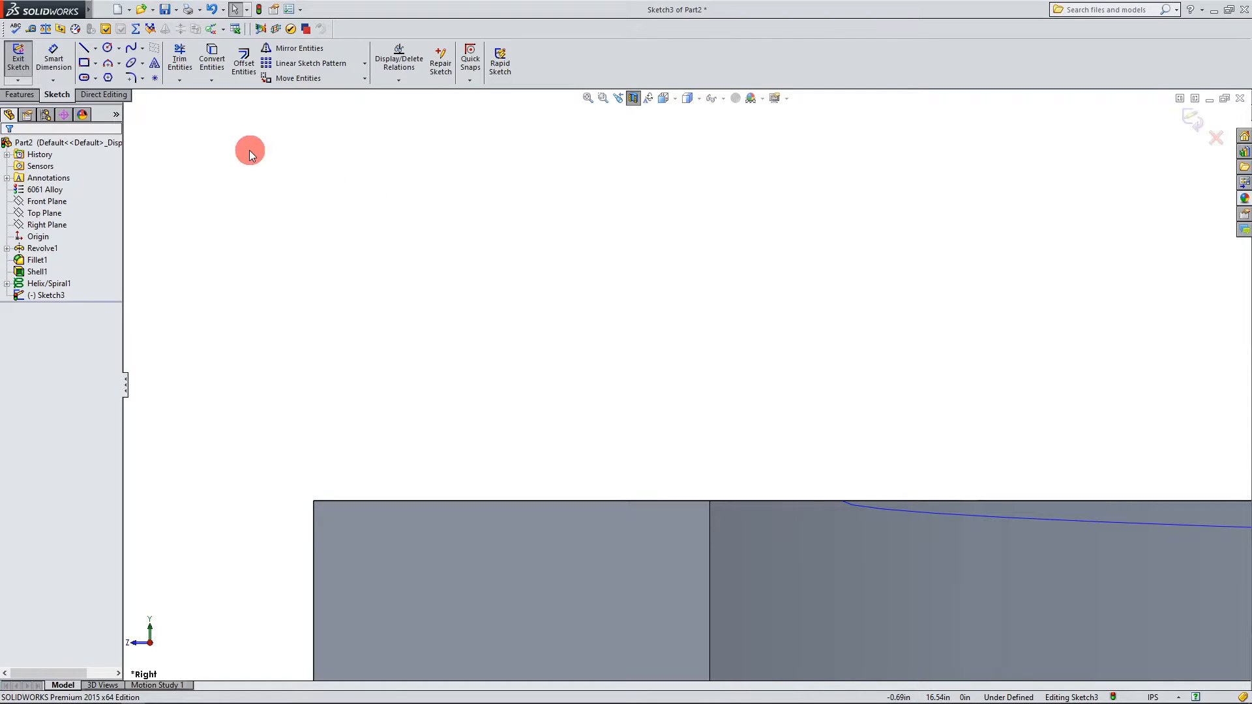
left_click(84, 54)
left_click(522, 310)
left_click(528, 409)
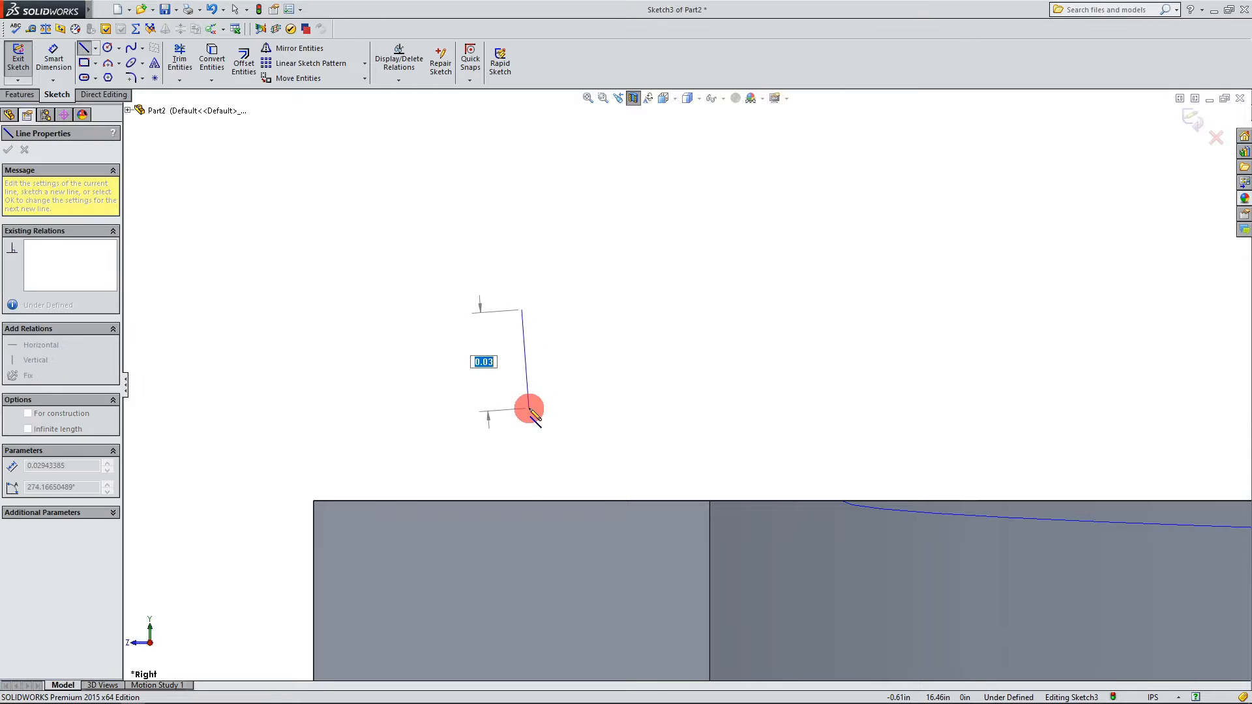
left_click_drag(529, 409, 521, 410)
left_click(521, 409)
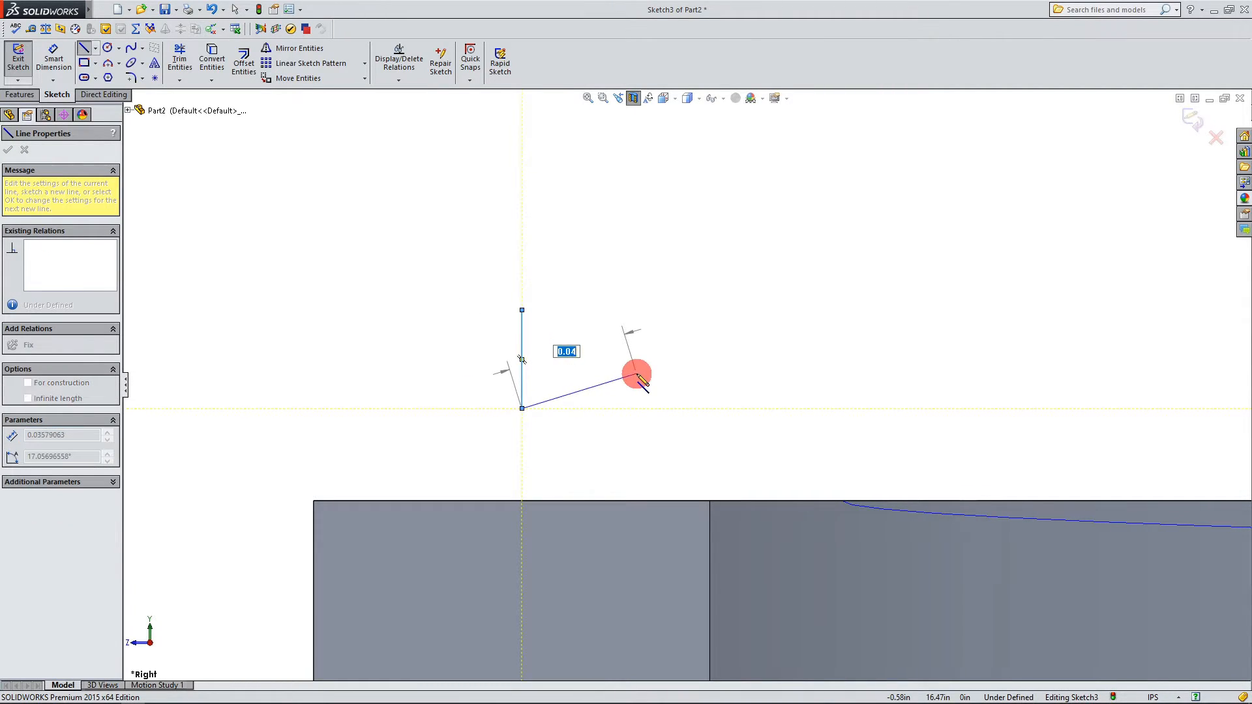
left_click(637, 373)
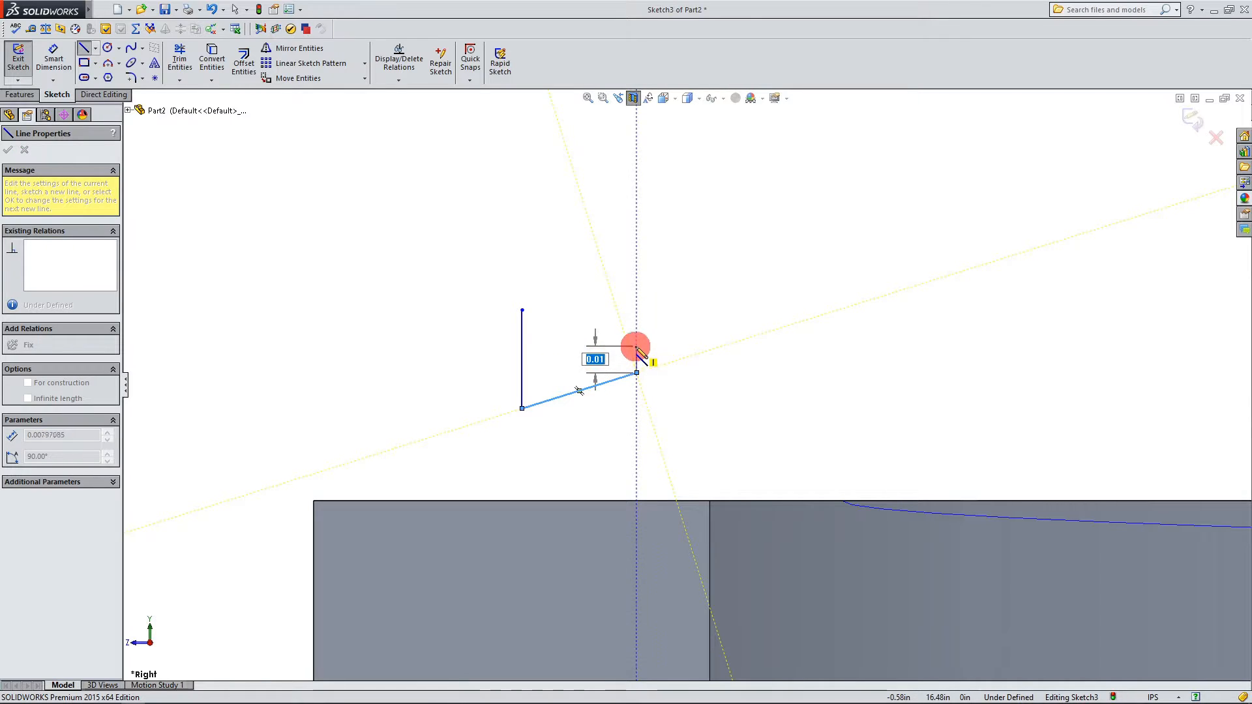
left_click(636, 346)
left_click(523, 311)
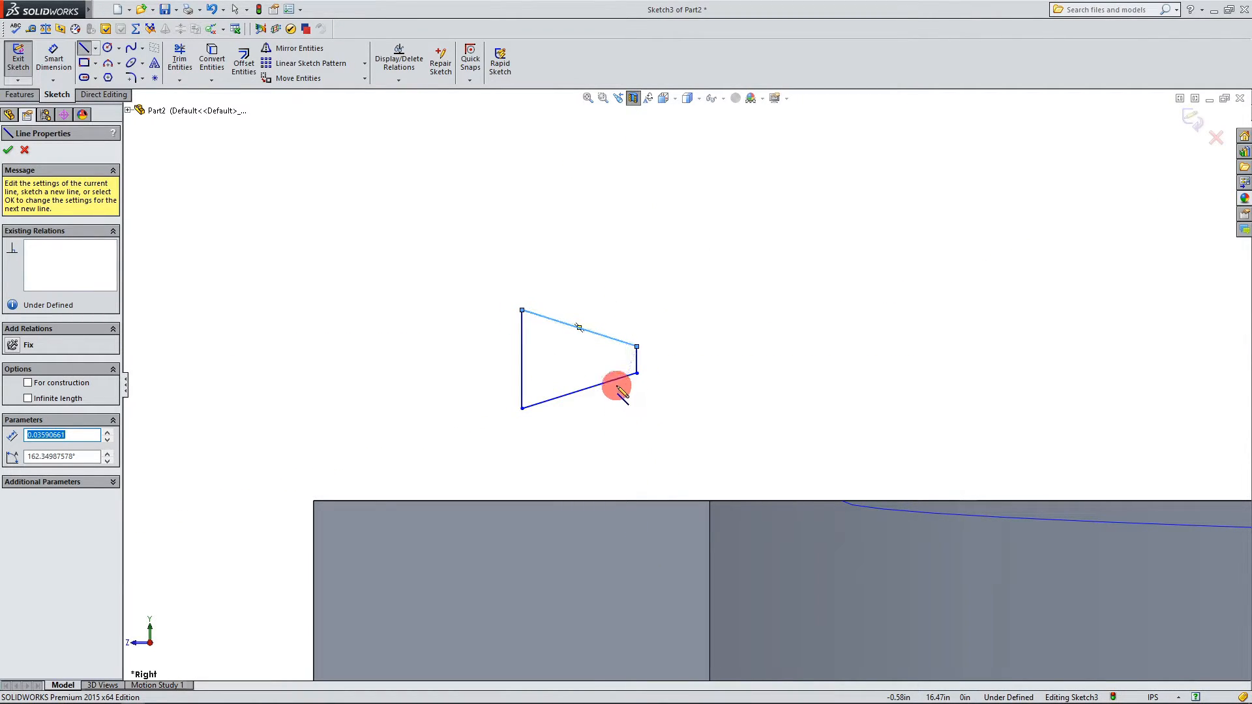
key("Escape")
Step: Dimension the angle between the trapezoid's two slanted sides as 60°
scroll(637, 413, "down", 1)
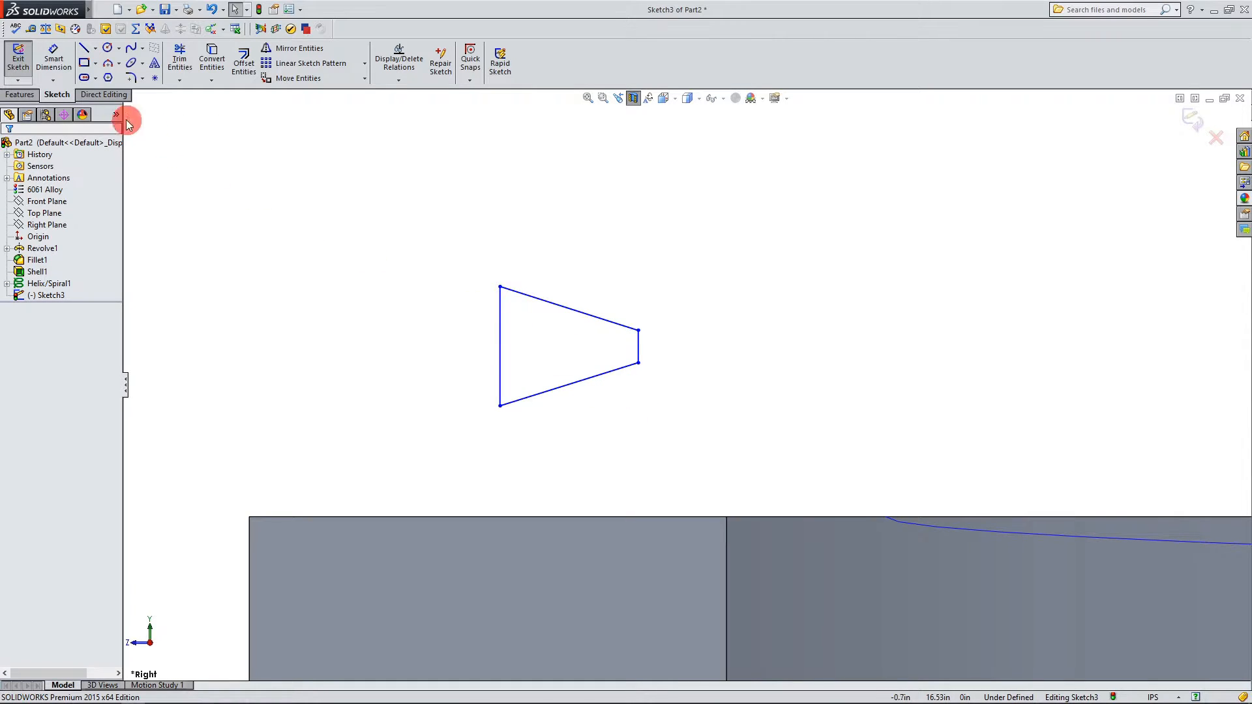
left_click(53, 58)
left_click(548, 302)
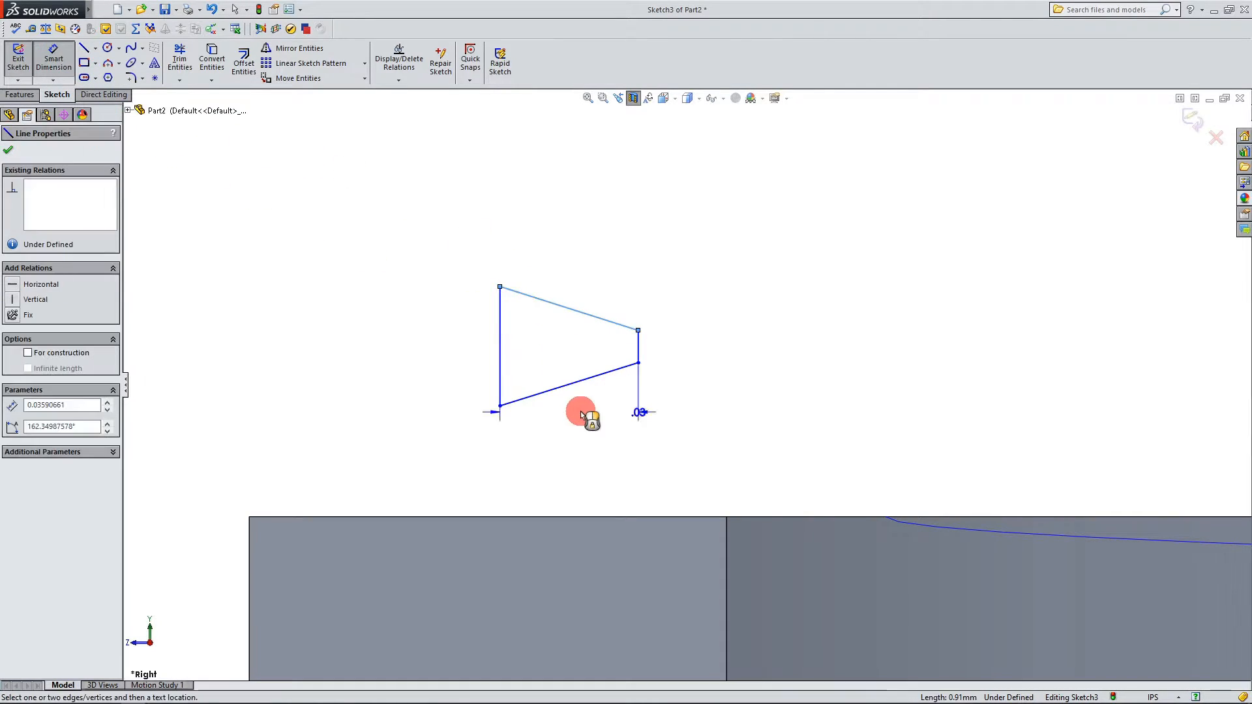
left_click(561, 389)
left_click(422, 361)
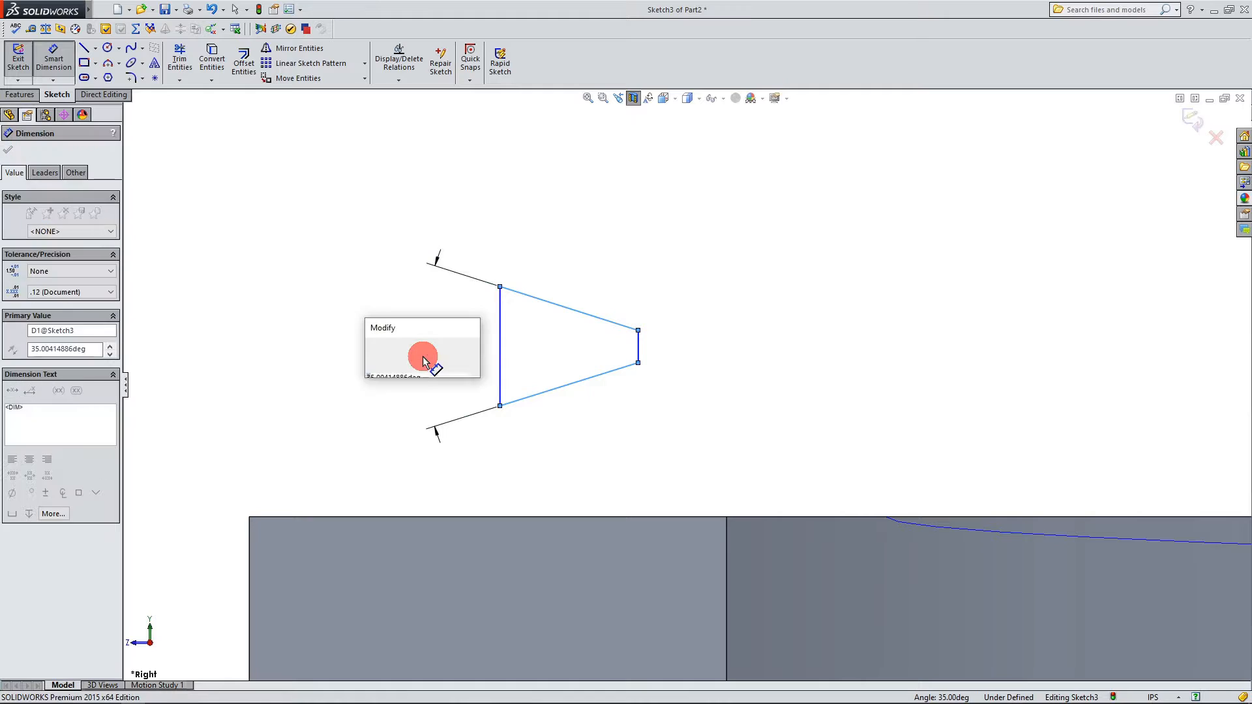
type("60")
key("Return")
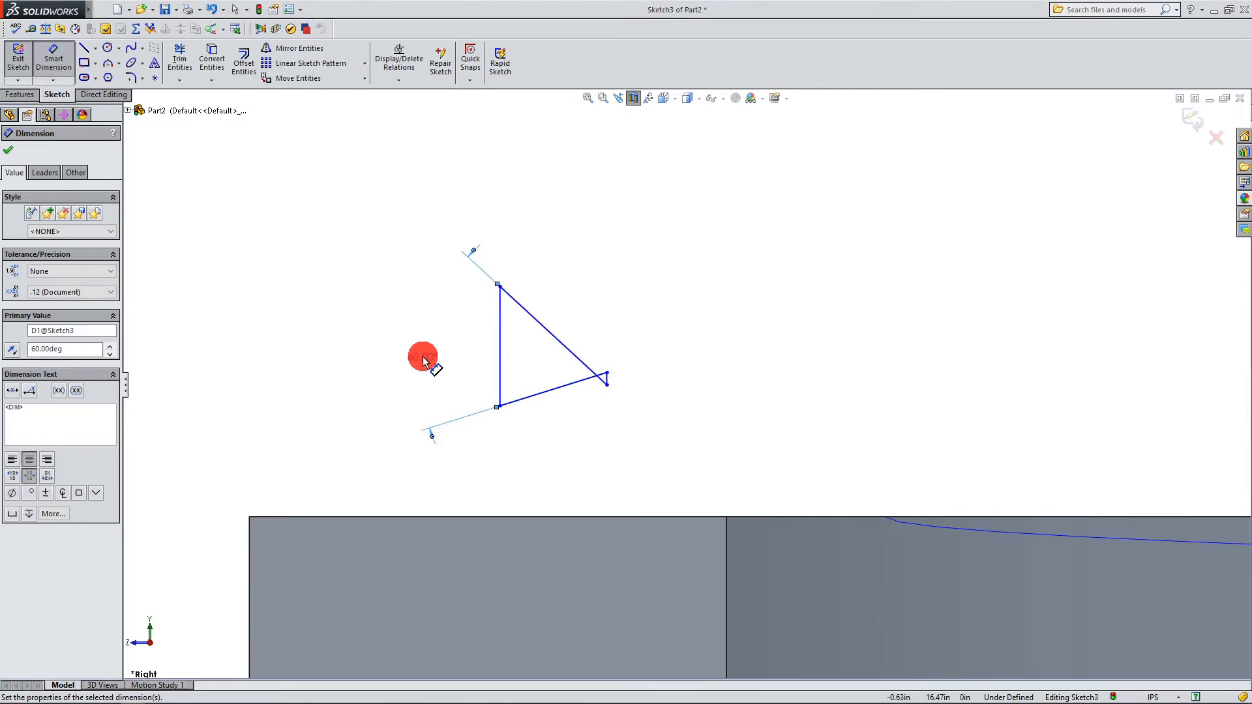
key("Escape")
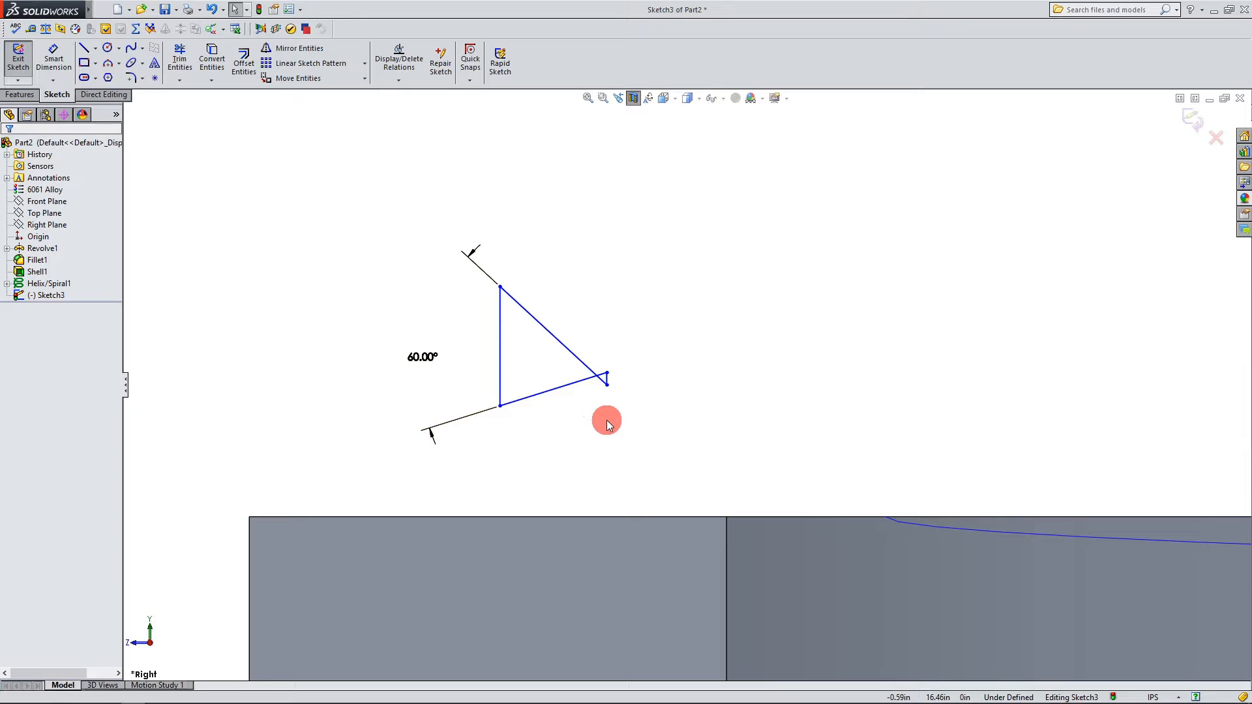
Step: Uncross the profile's slanted sides by moving its corner points, forming a trapezoid with an inner vertical side about 0.01 in long
left_click_drag(500, 408, 489, 428)
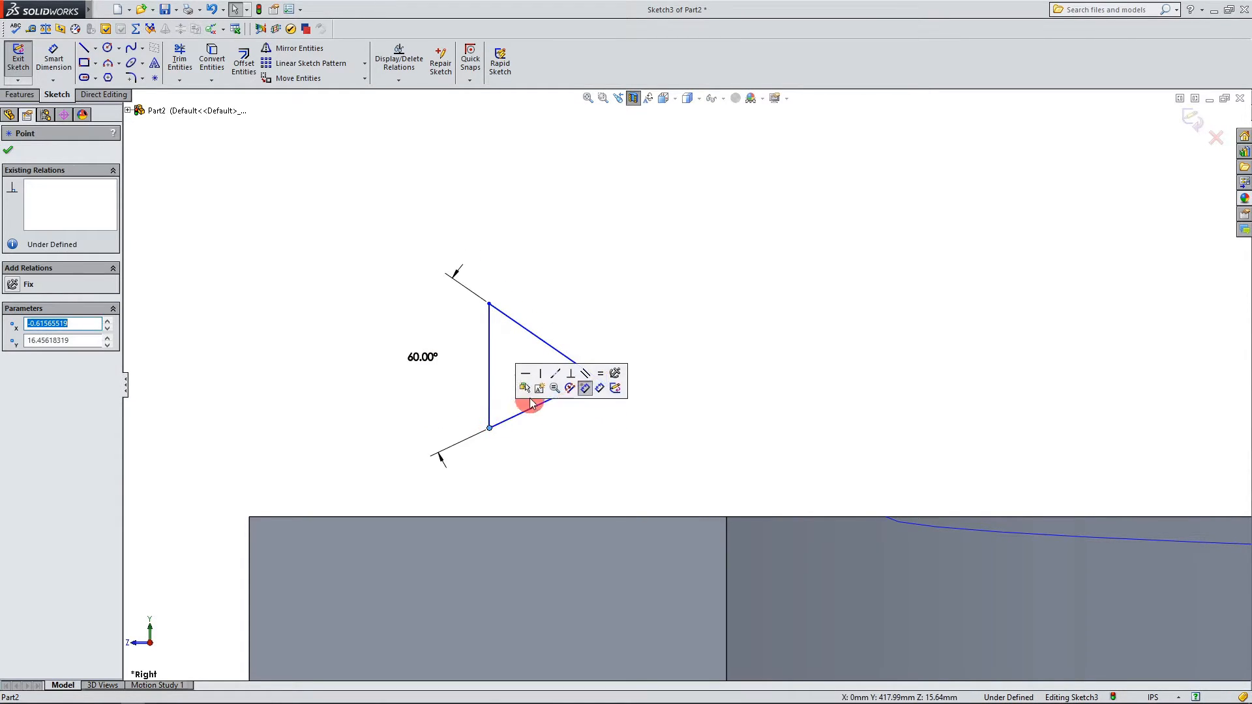
scroll(636, 389, "up", 2)
scroll(636, 388, "down", 3)
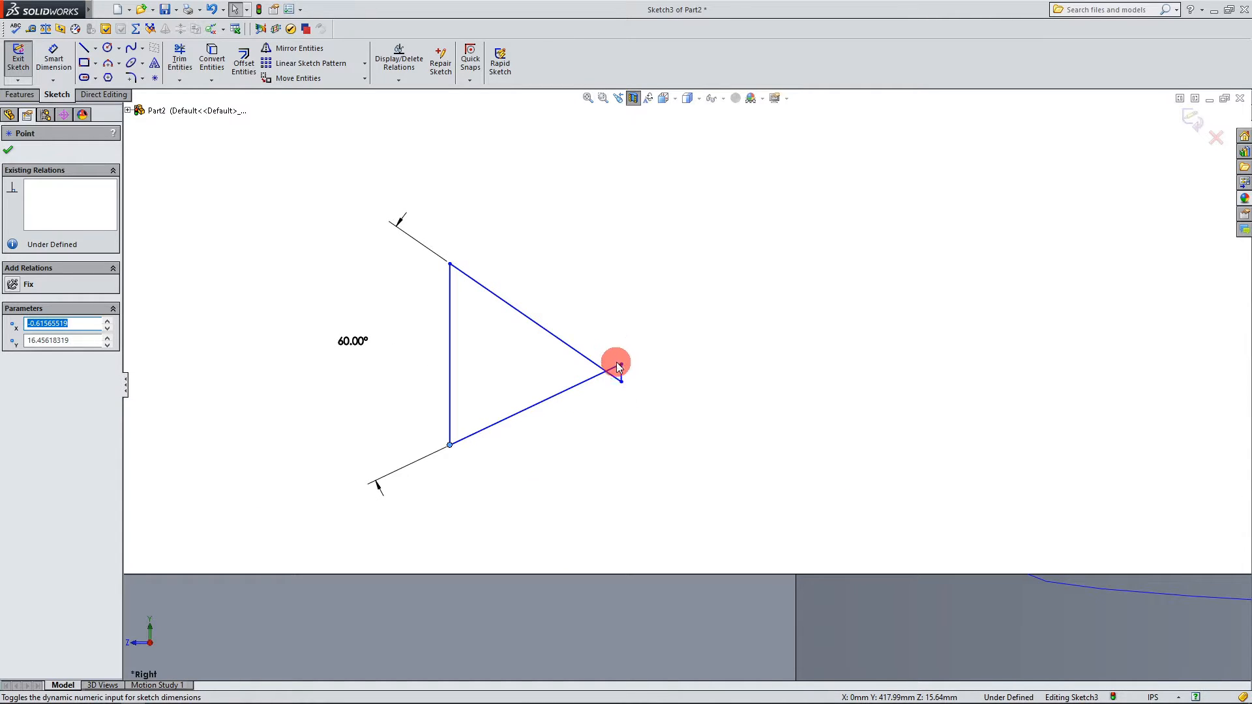
left_click_drag(621, 367, 509, 335)
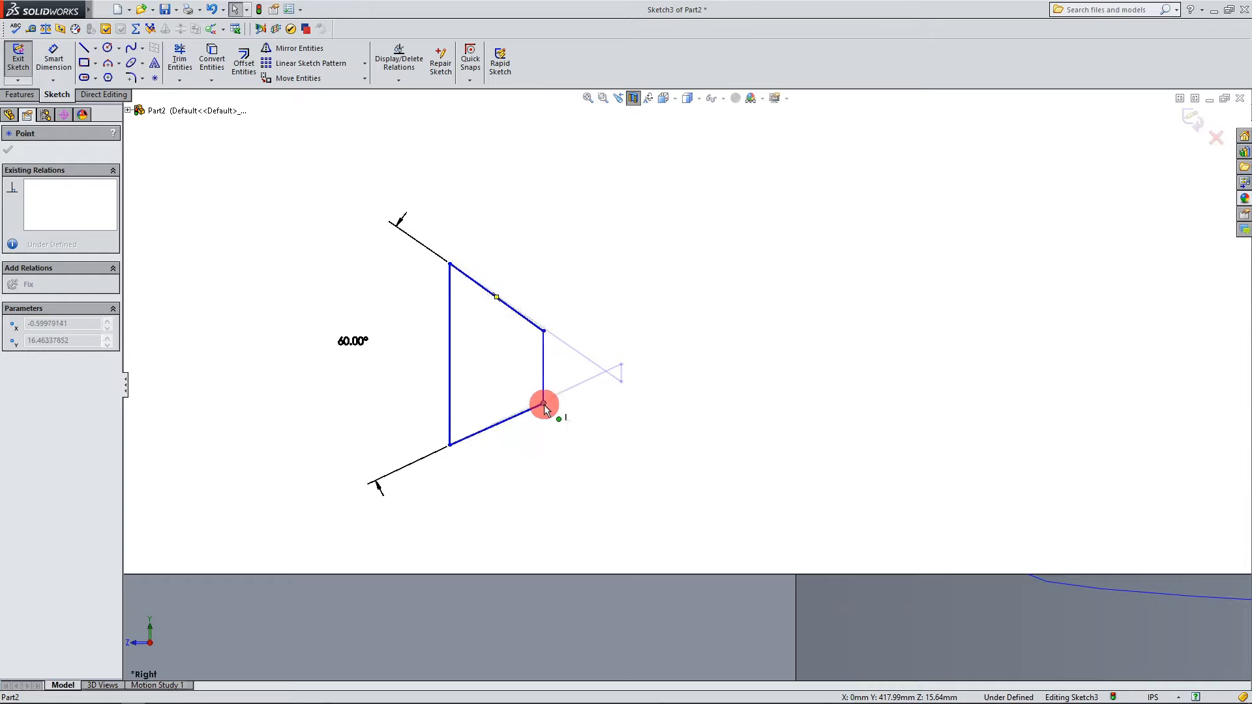
left_click_drag(549, 415, 545, 413)
scroll(605, 307, "up", 2)
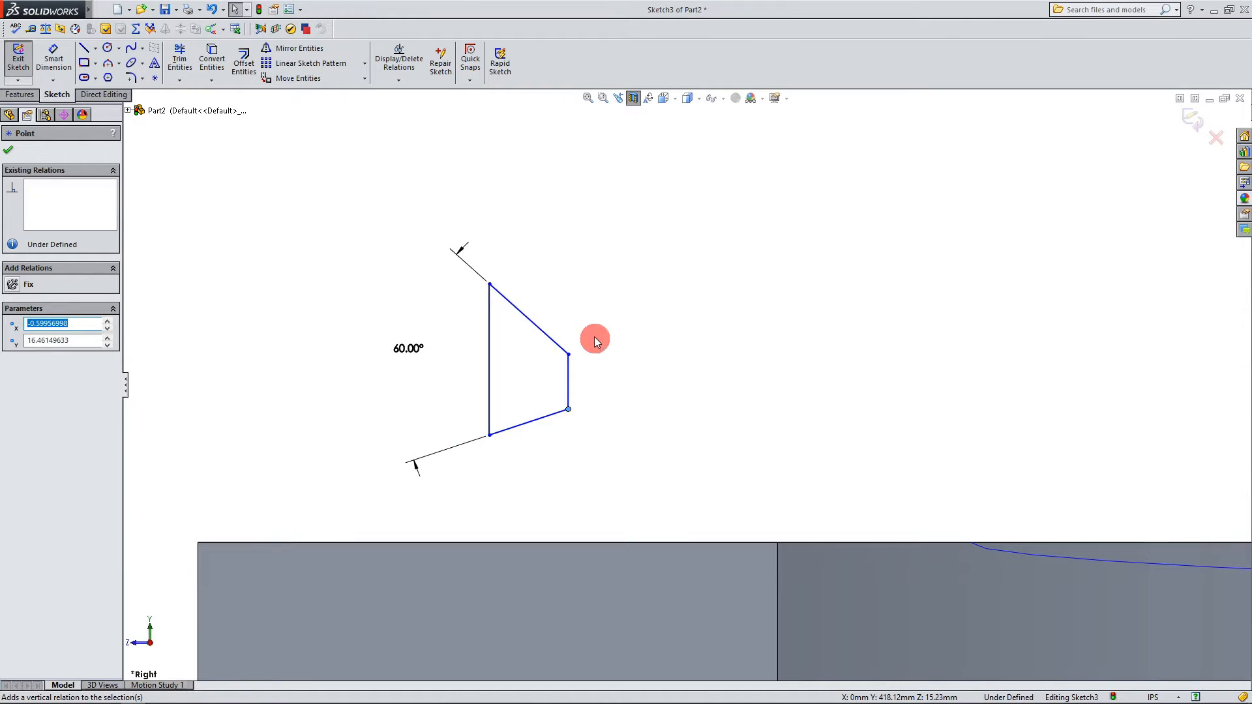
scroll(593, 335, "up", 2)
scroll(661, 416, "down", 2)
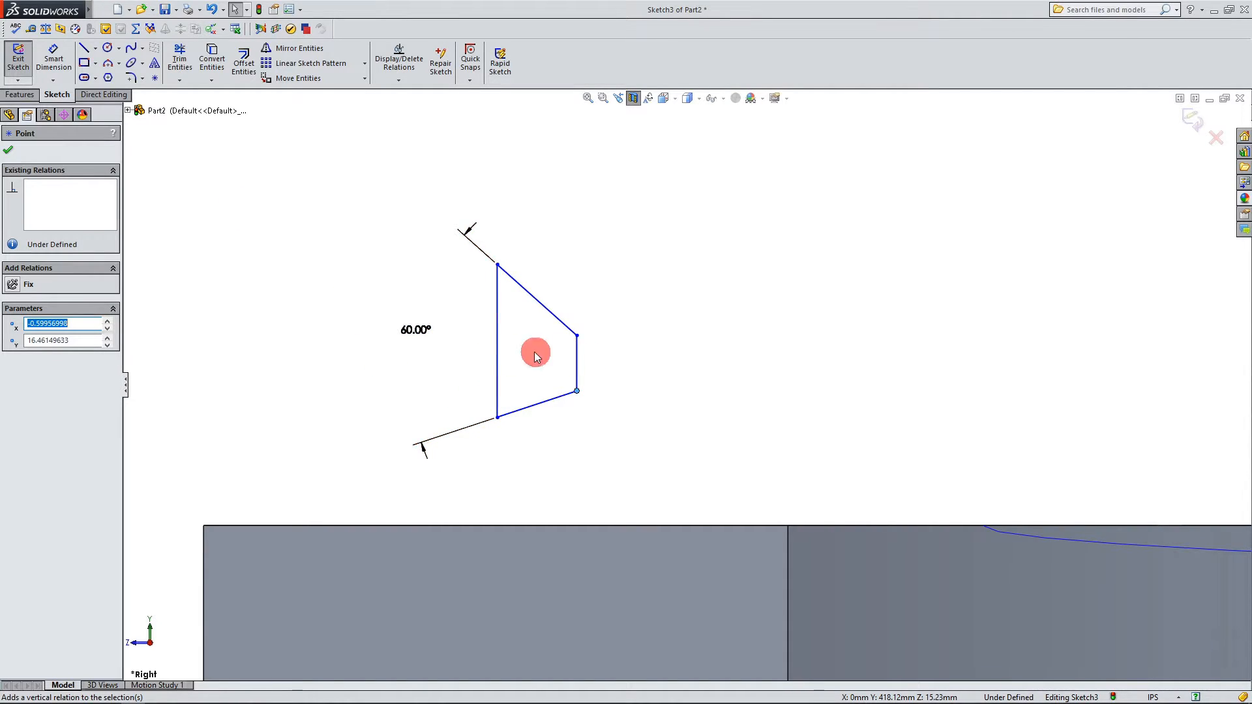
Step: Sketch a horizontal centerline about 0.01 in long from the midpoint of the outer vertical side toward the inner side
left_click(87, 78)
left_click(90, 50)
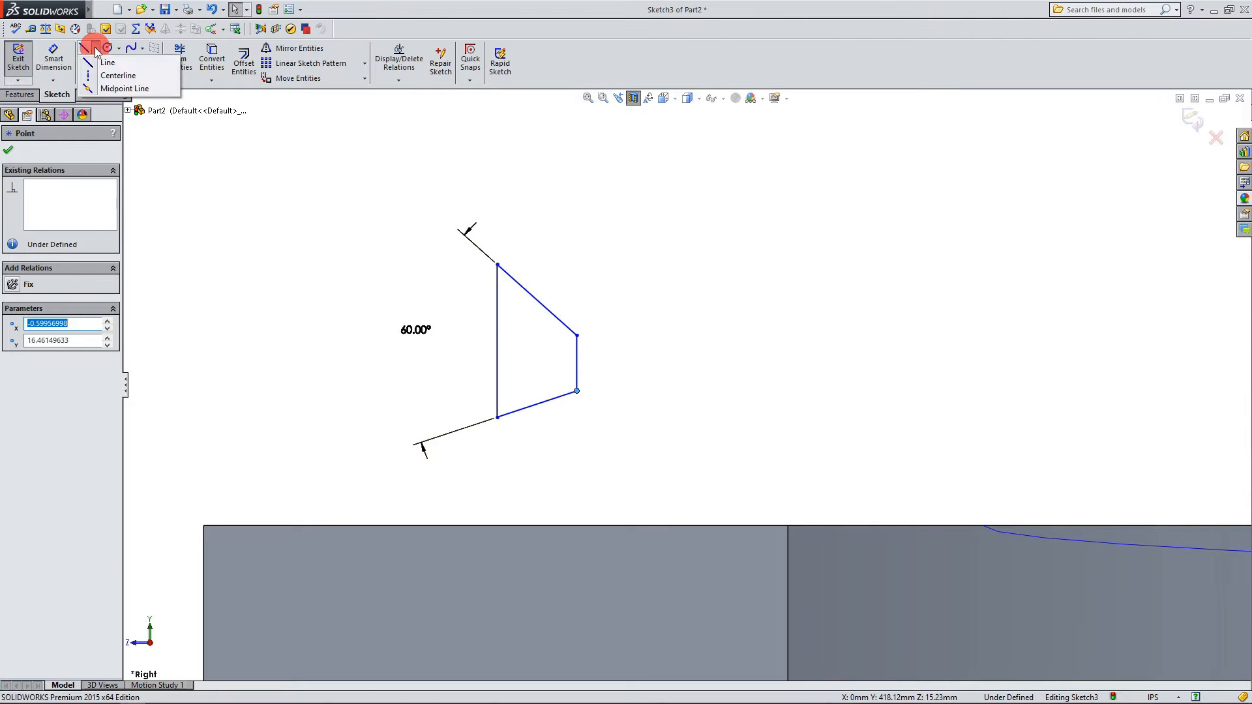
left_click(121, 73)
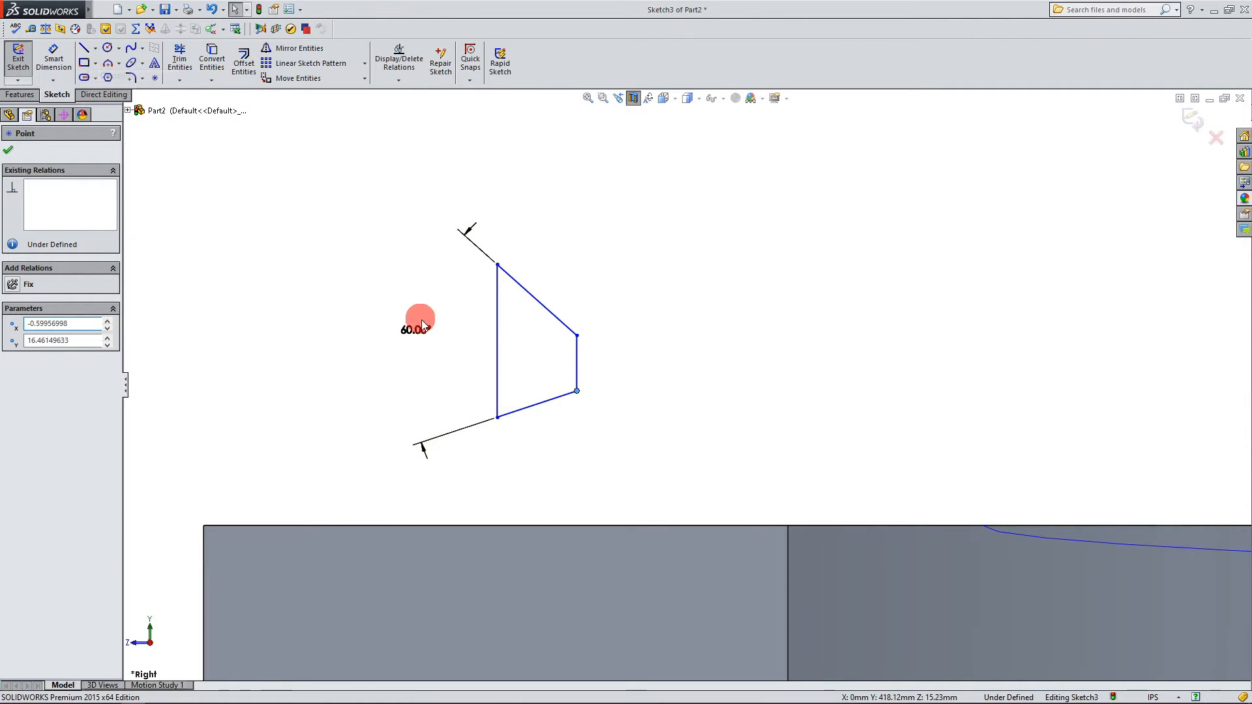
left_click(496, 340)
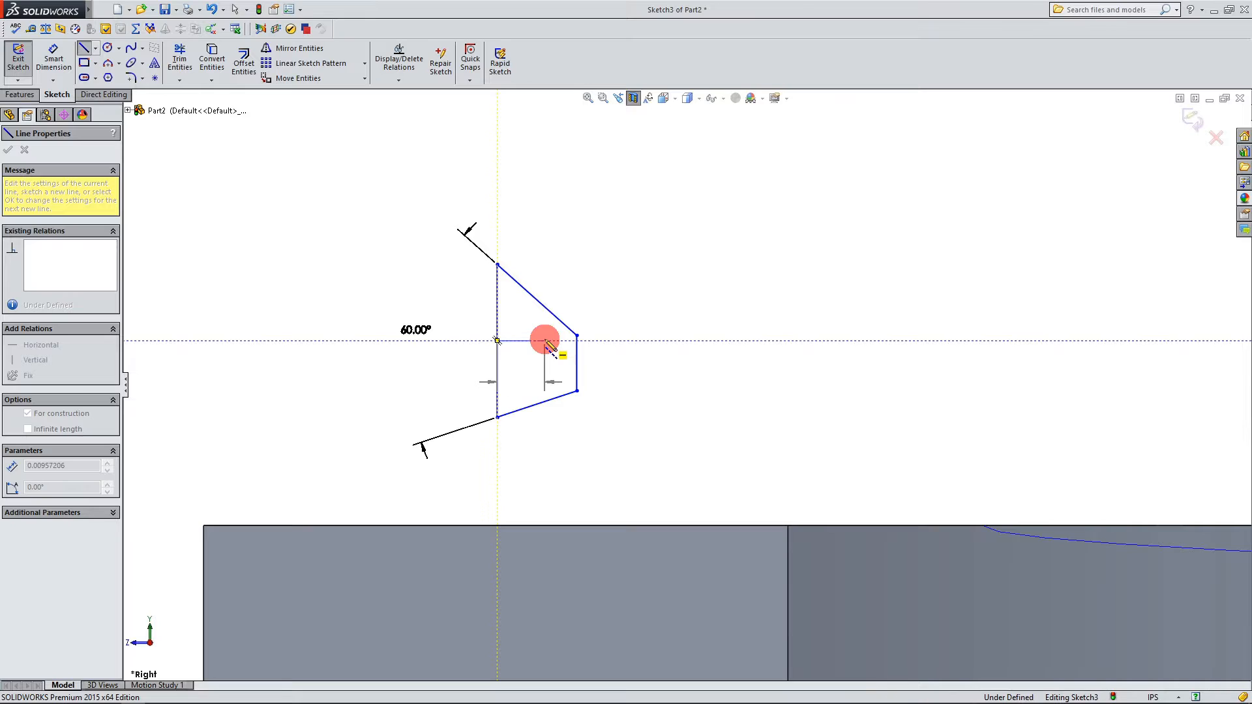
left_click(545, 340)
key("Escape")
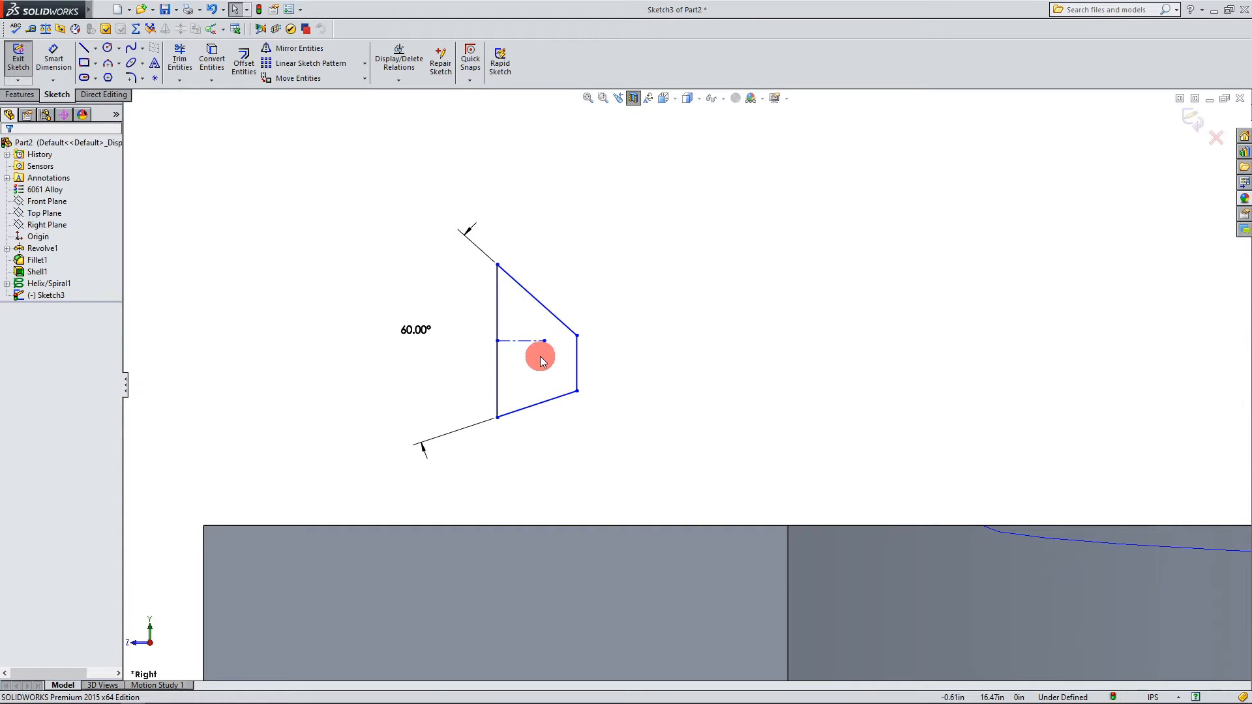
Step: Add a Midpoint relation between the centerline's free end and the inner vertical side to make the trapezoid symmetric
left_click(573, 358)
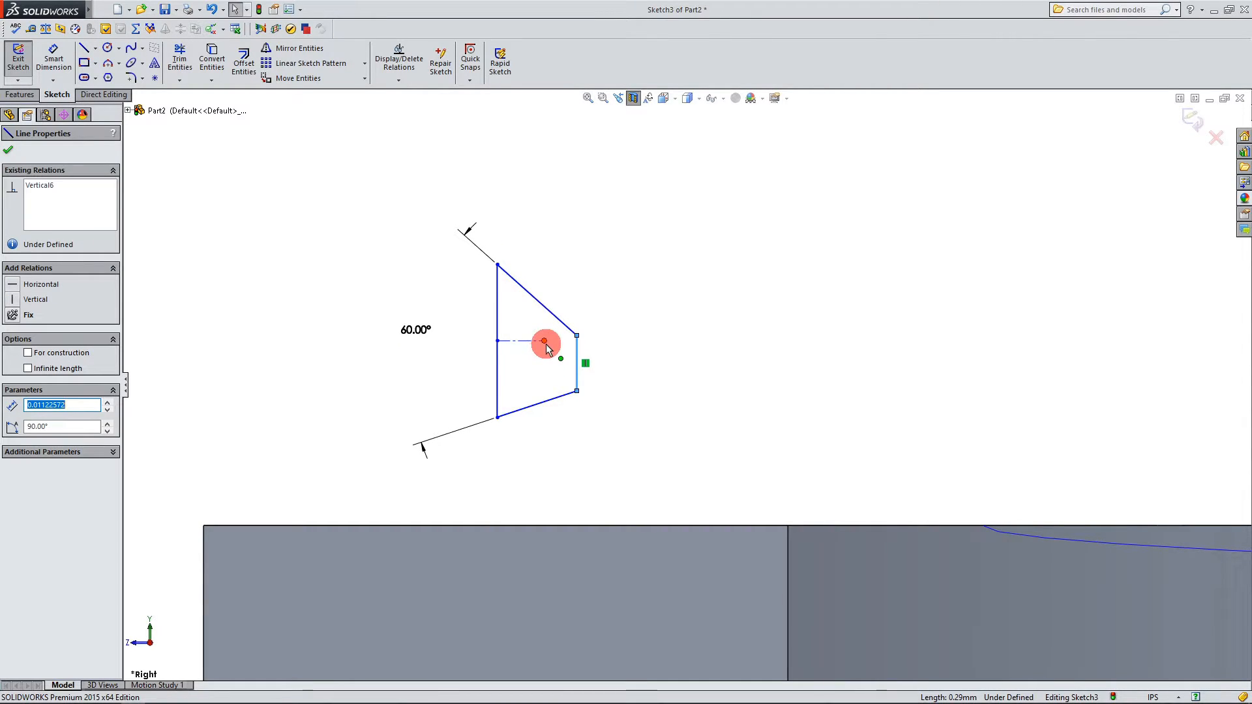
left_click(544, 340, "ctrl")
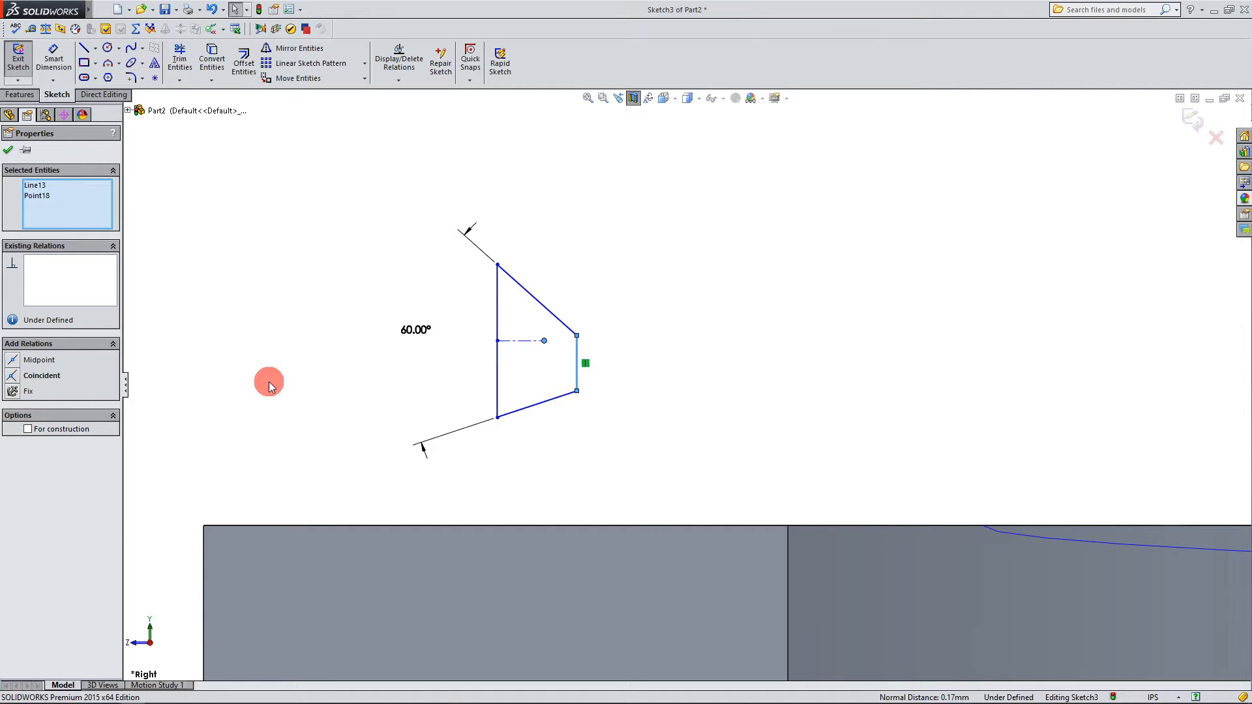
left_click(12, 361)
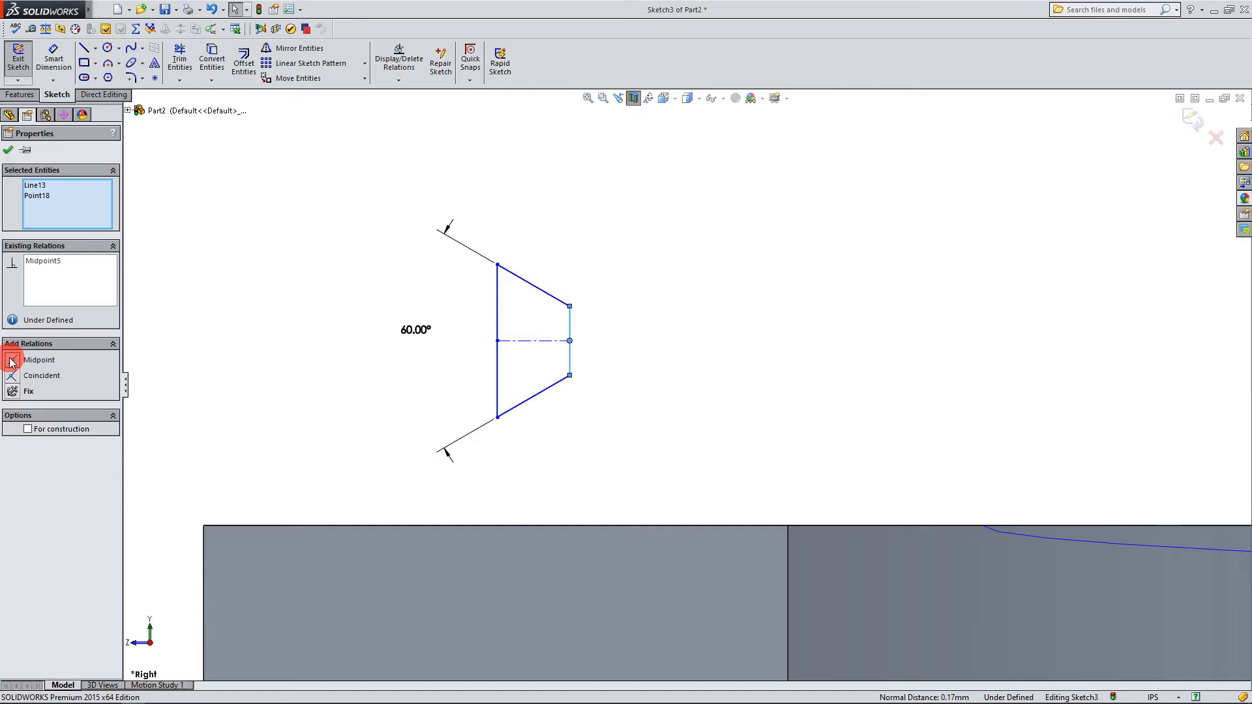
left_click(8, 153)
Step: Move the inner vertical side farther inward and dimension its length as 0.0089 in
scroll(797, 386, "up", 2)
scroll(770, 404, "down", 3)
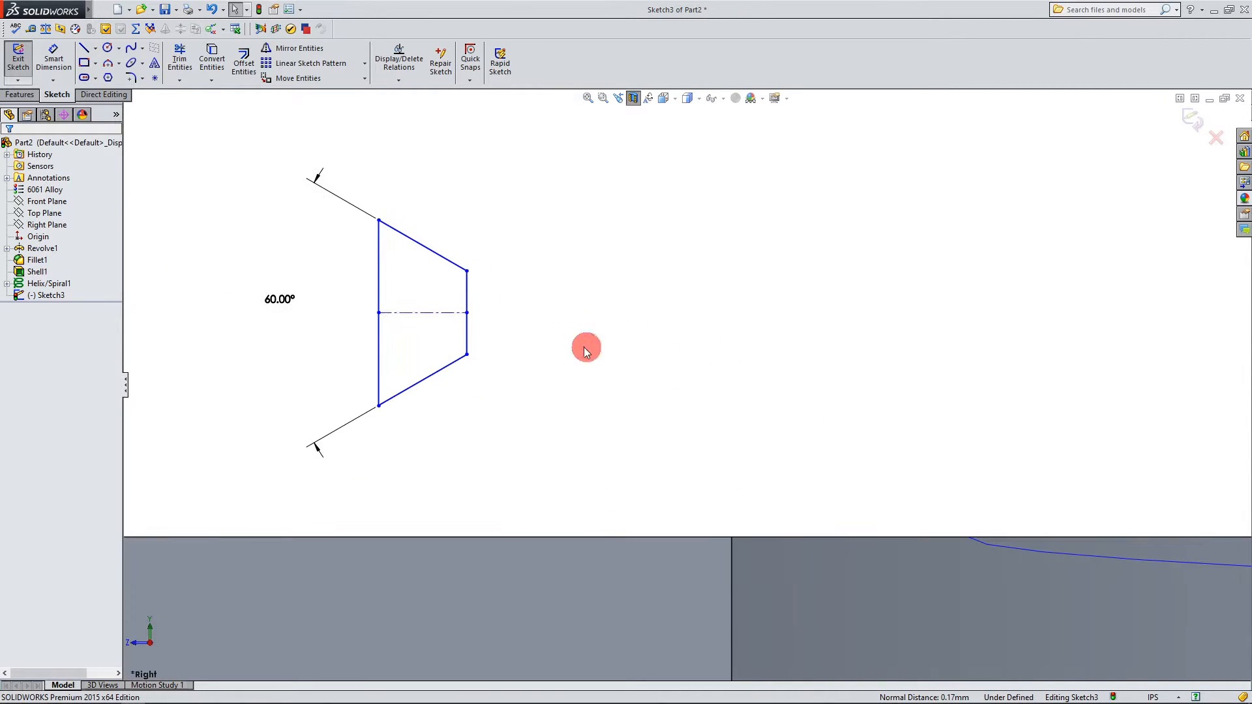
left_click_drag(465, 299, 494, 299)
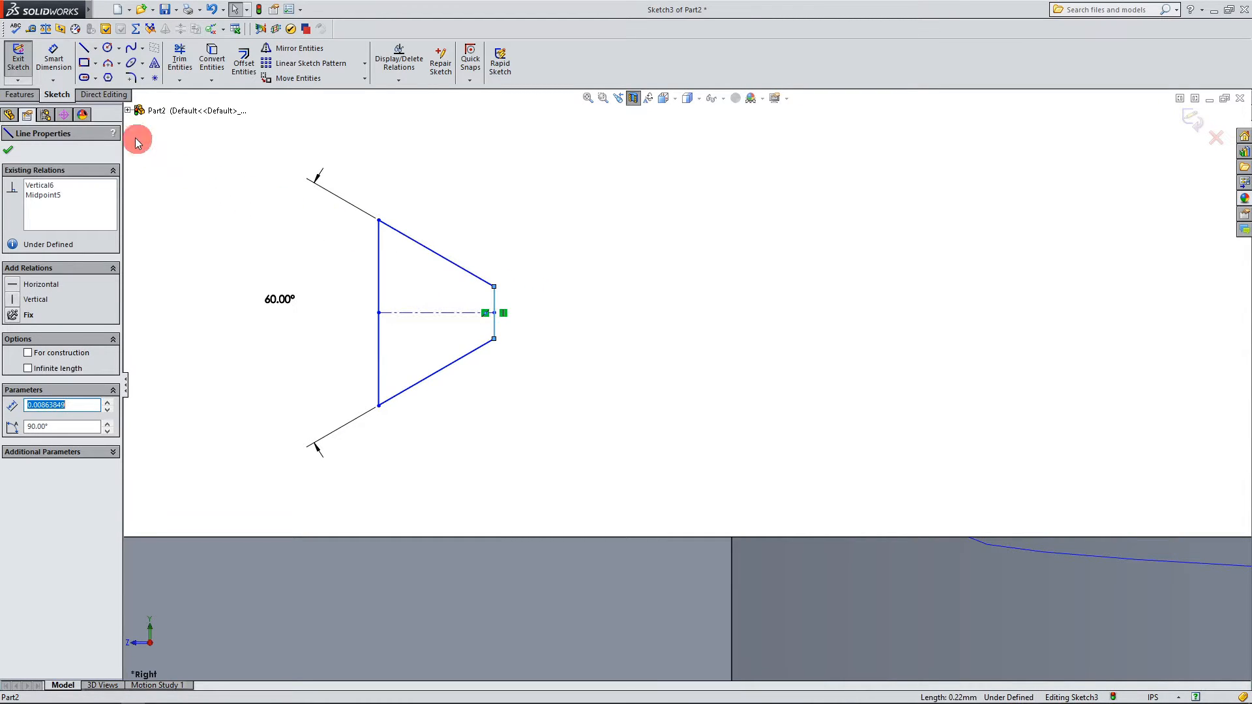
left_click(57, 63)
left_click(494, 313)
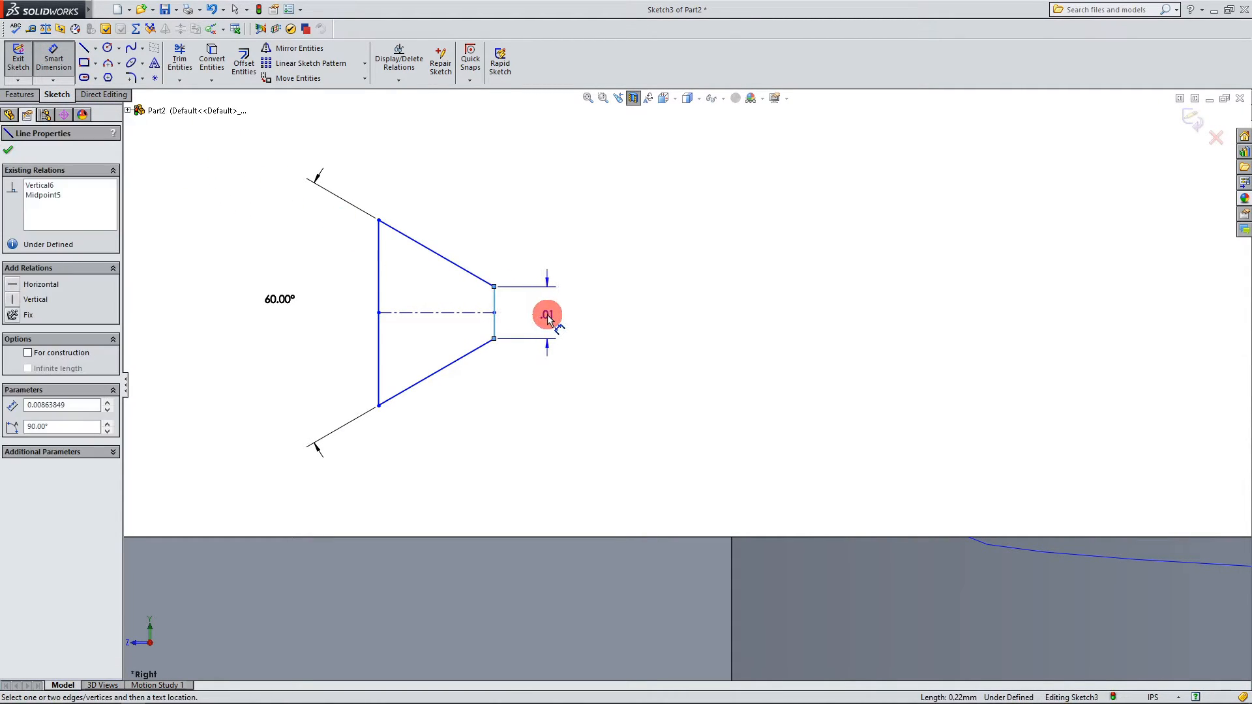
left_click(550, 315)
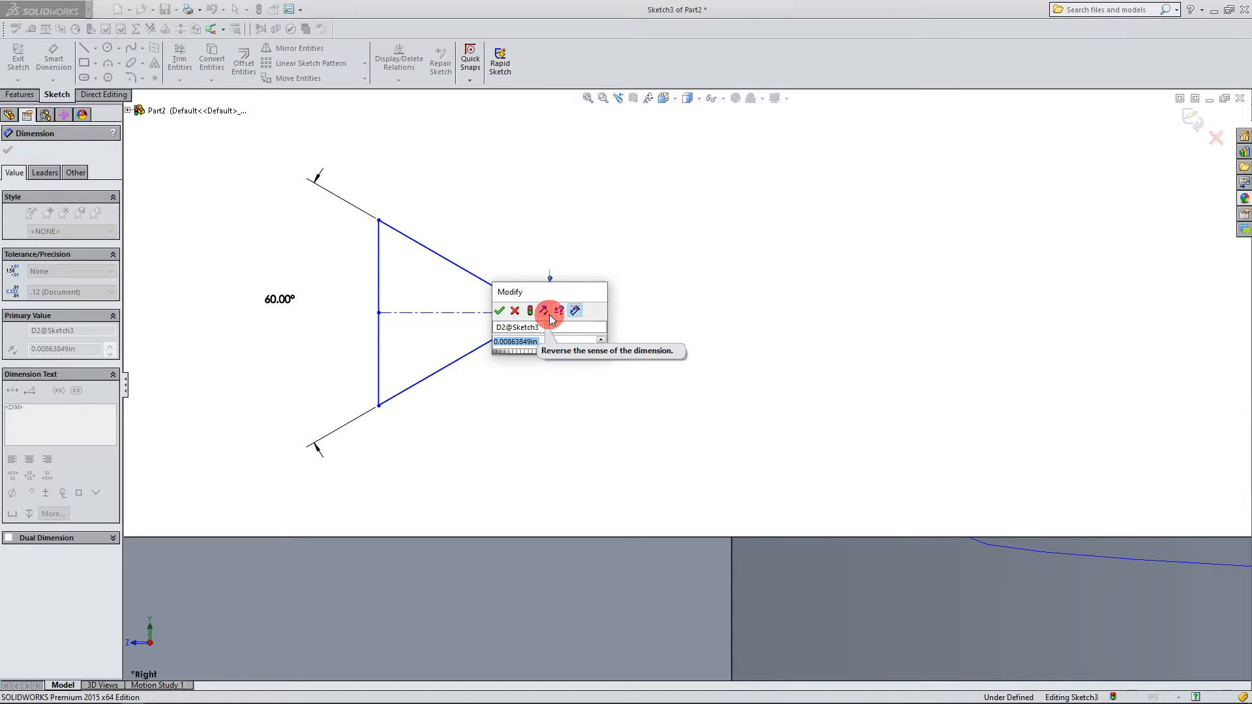
type(".0089")
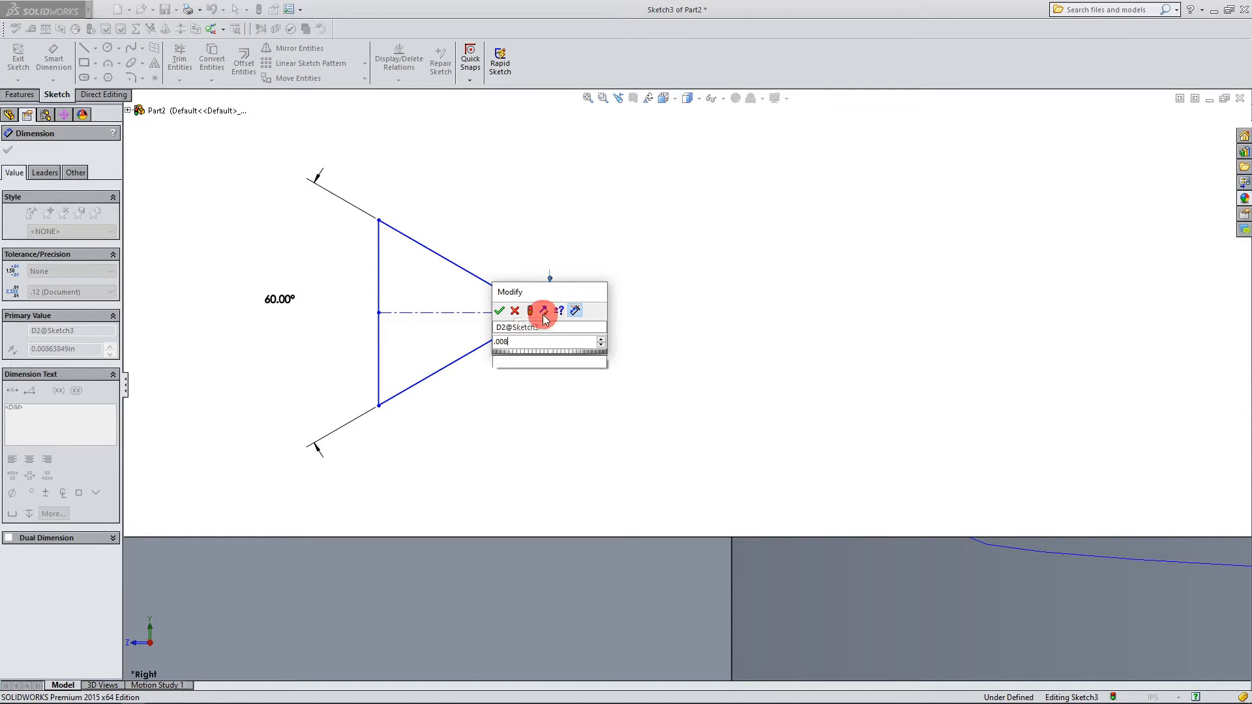
left_click(500, 311)
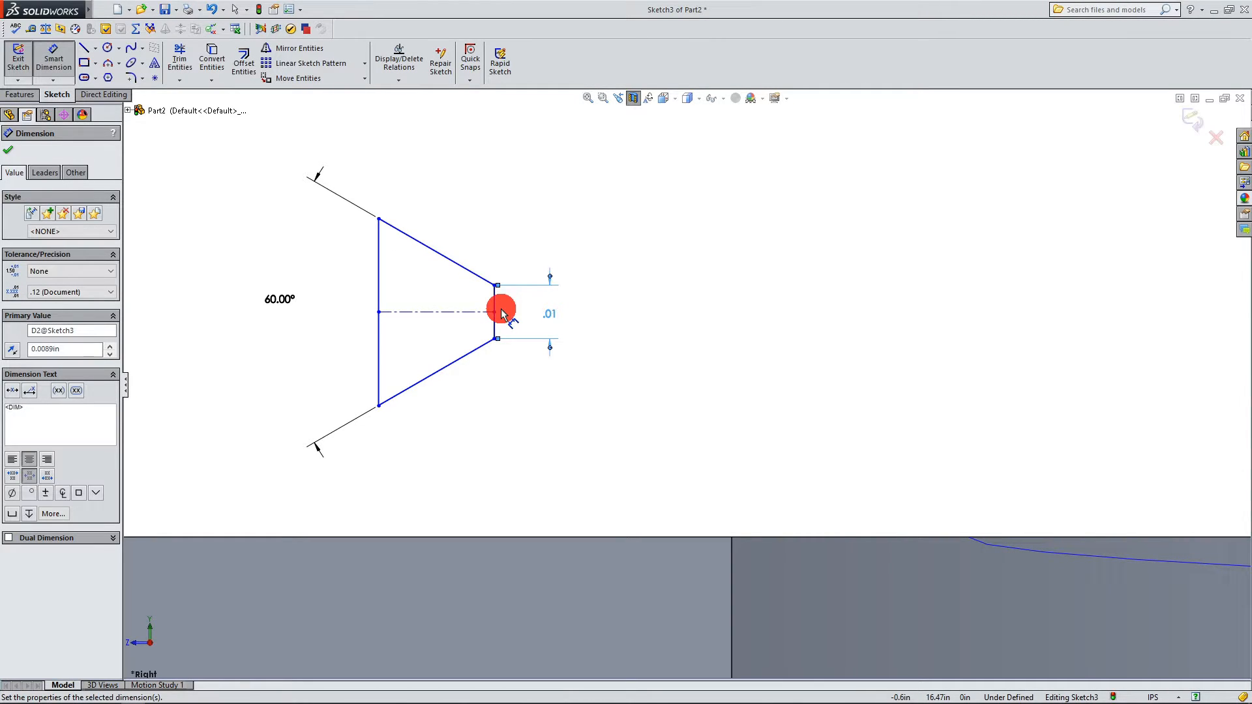
Step: Dimension the centerline's length, the depth of the thread profile, as 0.046 in
left_click(424, 316)
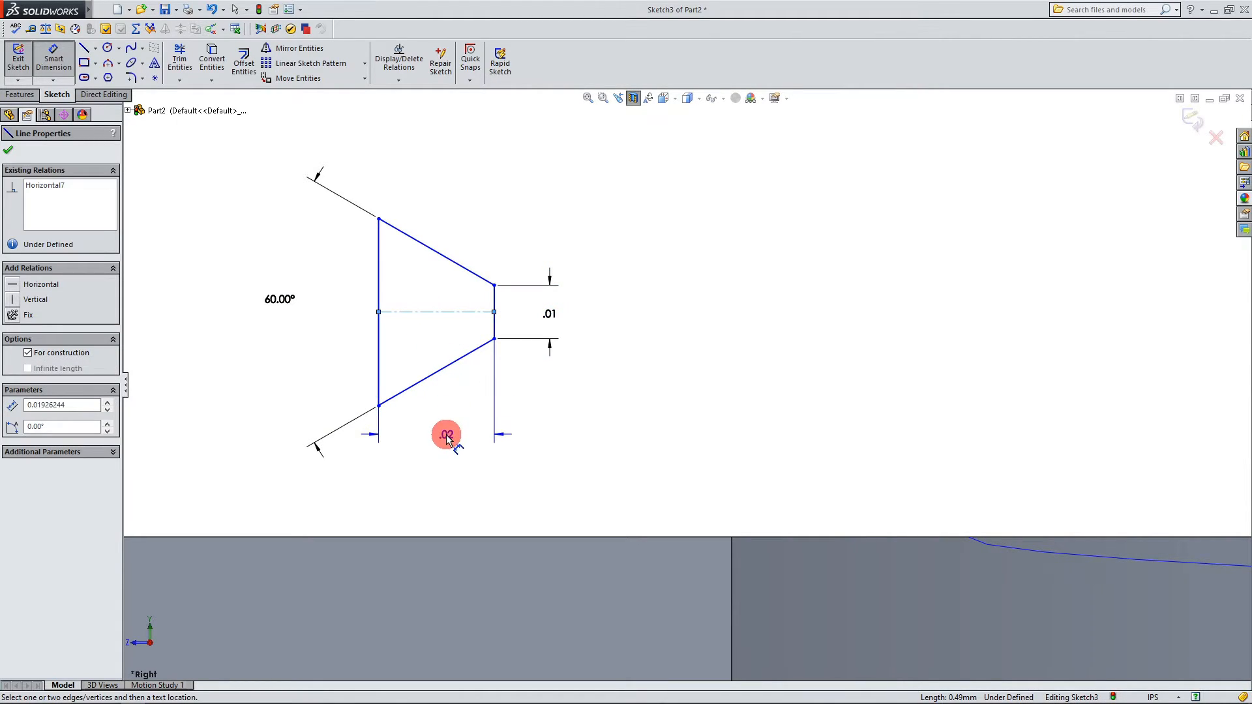
left_click(447, 434)
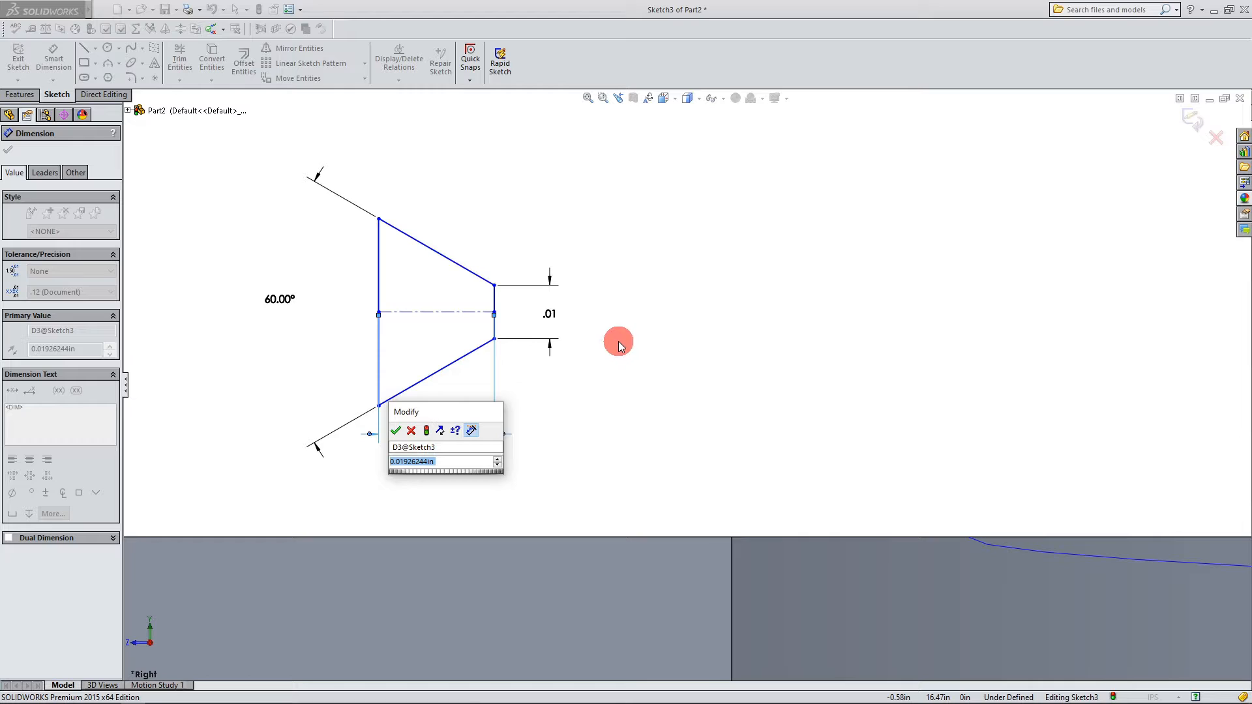
type(".046")
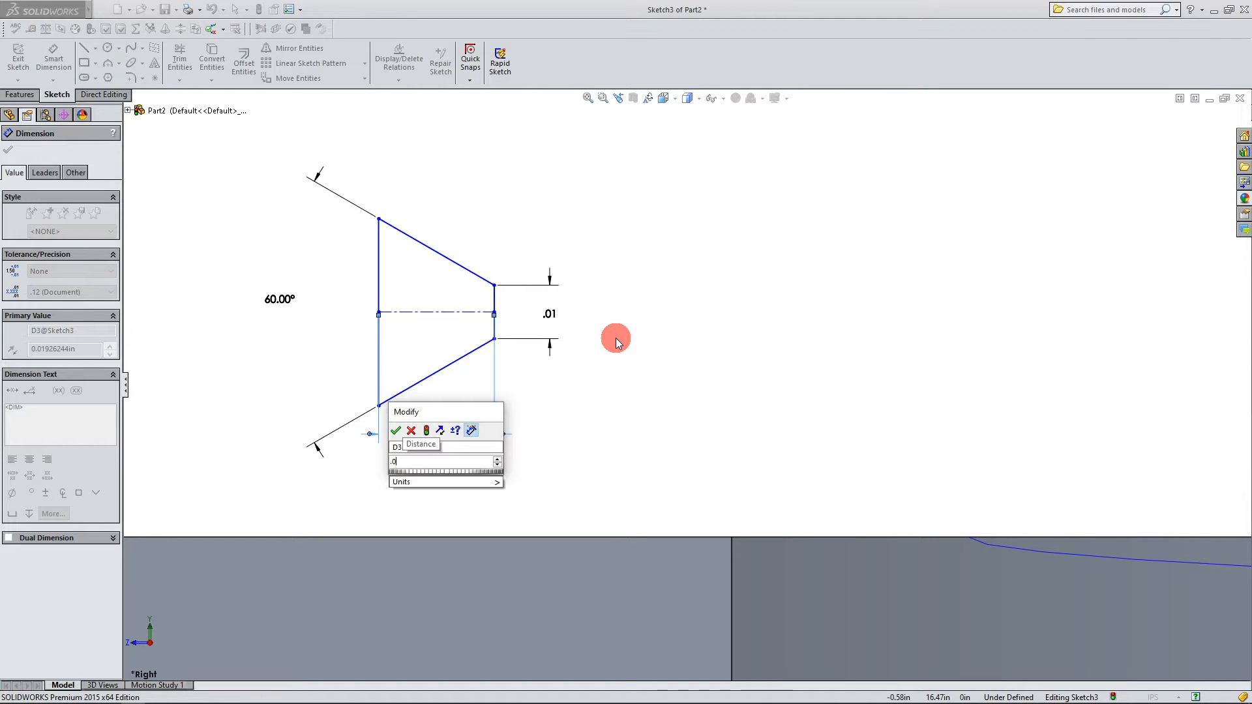
left_click(401, 432)
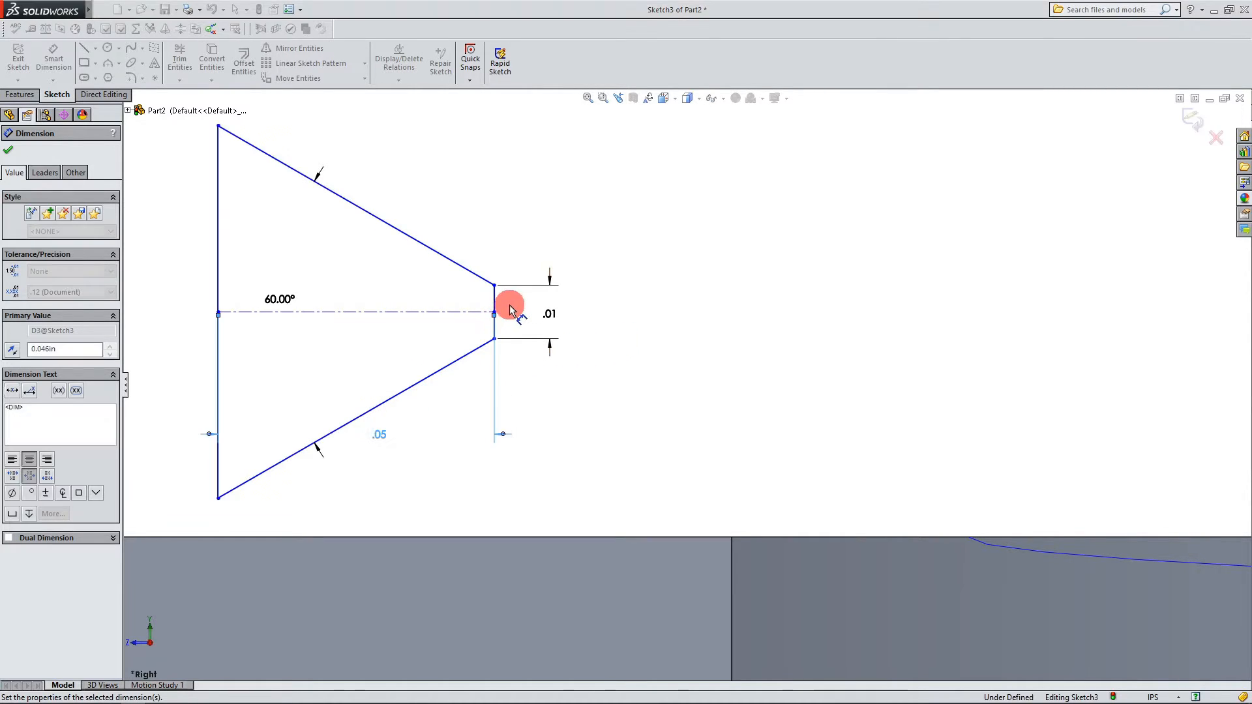
scroll(506, 307, "up", 3)
left_click(599, 399)
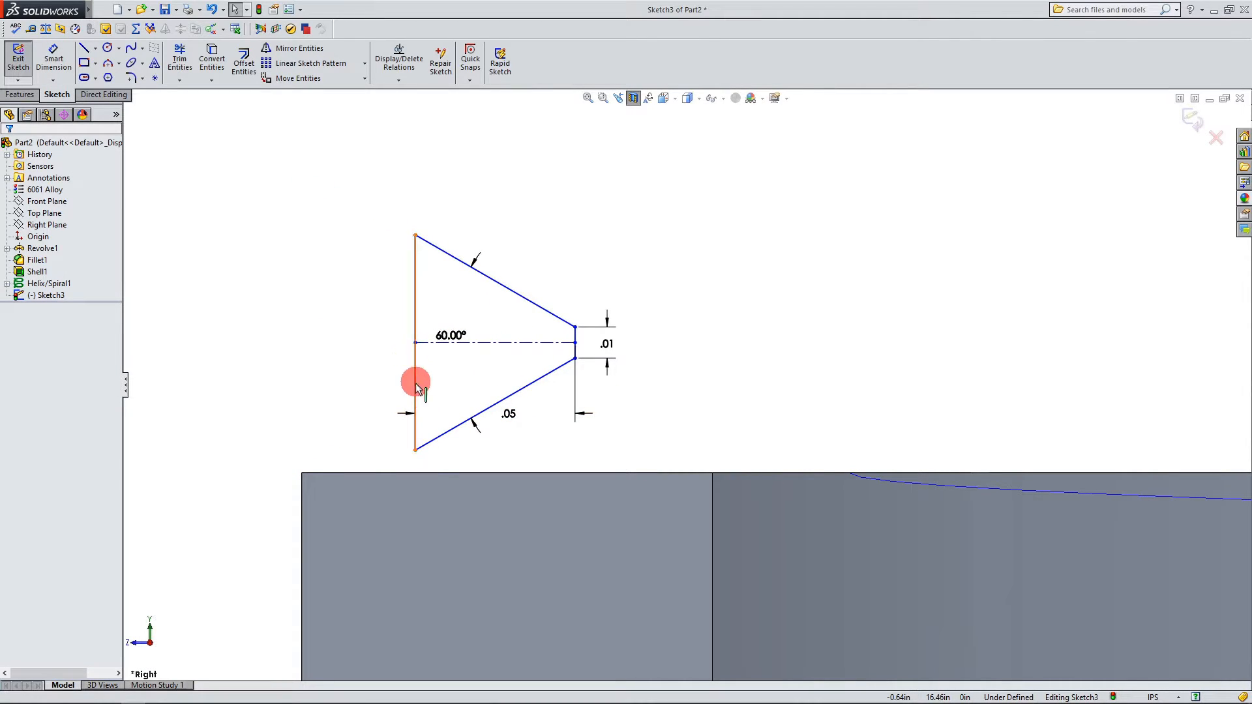
Step: Move the thread profile down to the neck and make the outer side's midpoint coincident with the neck's top edge
mouse_move(414, 451)
left_mouse_down()
mouse_move(561, 439)
mouse_move(585, 391)
mouse_move(723, 545)
mouse_move(582, 516)
mouse_move(574, 584)
mouse_move(570, 549)
left_mouse_up()
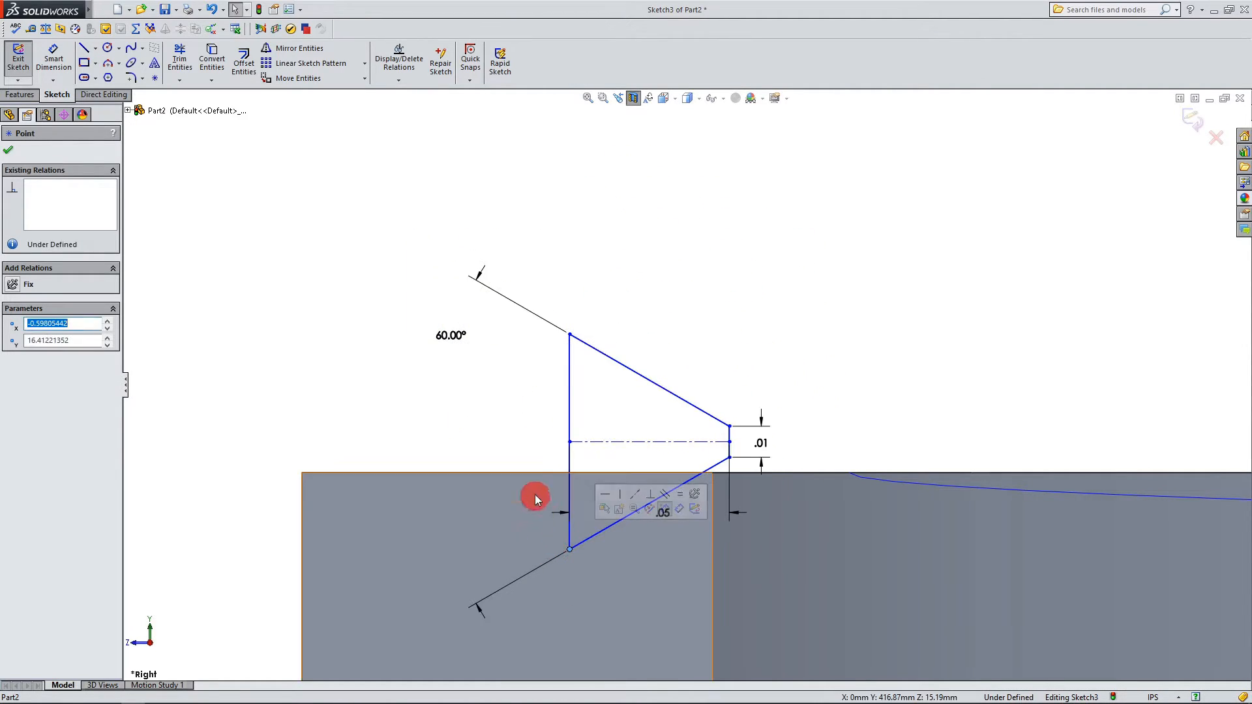
left_click(530, 433)
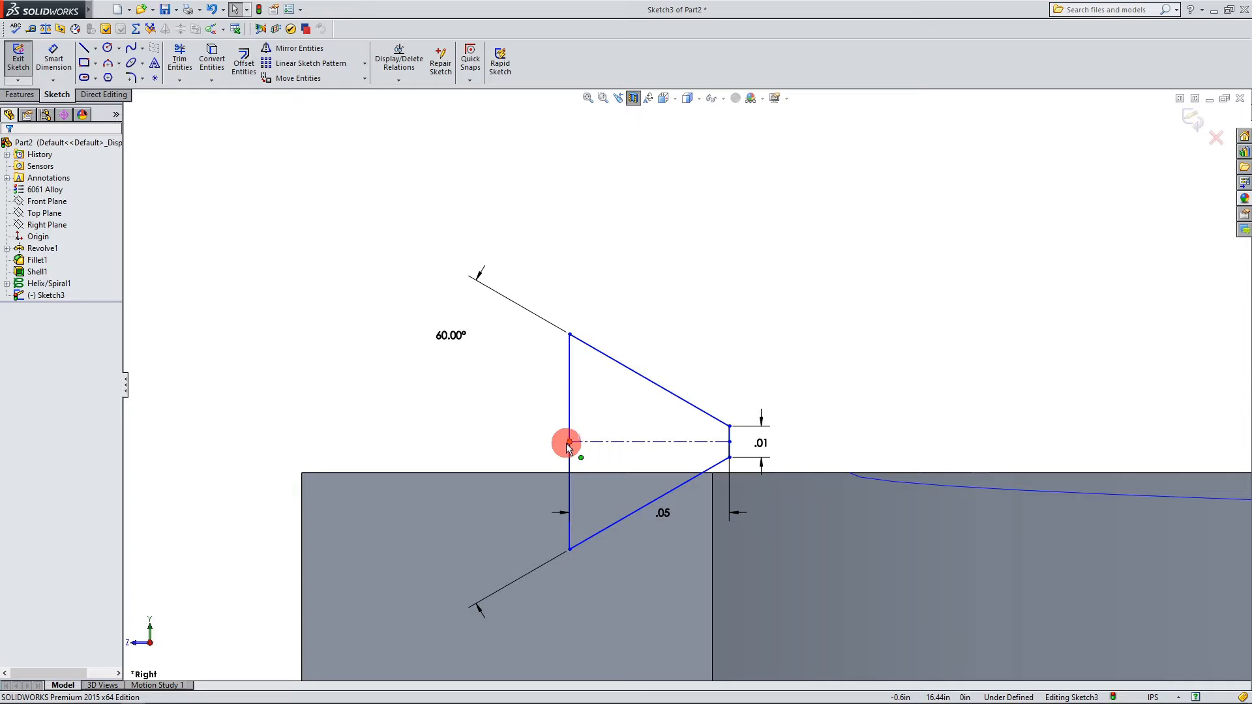
mouse_move(569, 443)
left_mouse_down()
mouse_move(612, 486)
mouse_move(581, 474)
mouse_move(350, 481)
mouse_move(652, 472)
left_mouse_up()
scroll(678, 491, "up", 3)
scroll(723, 466, "down", 2)
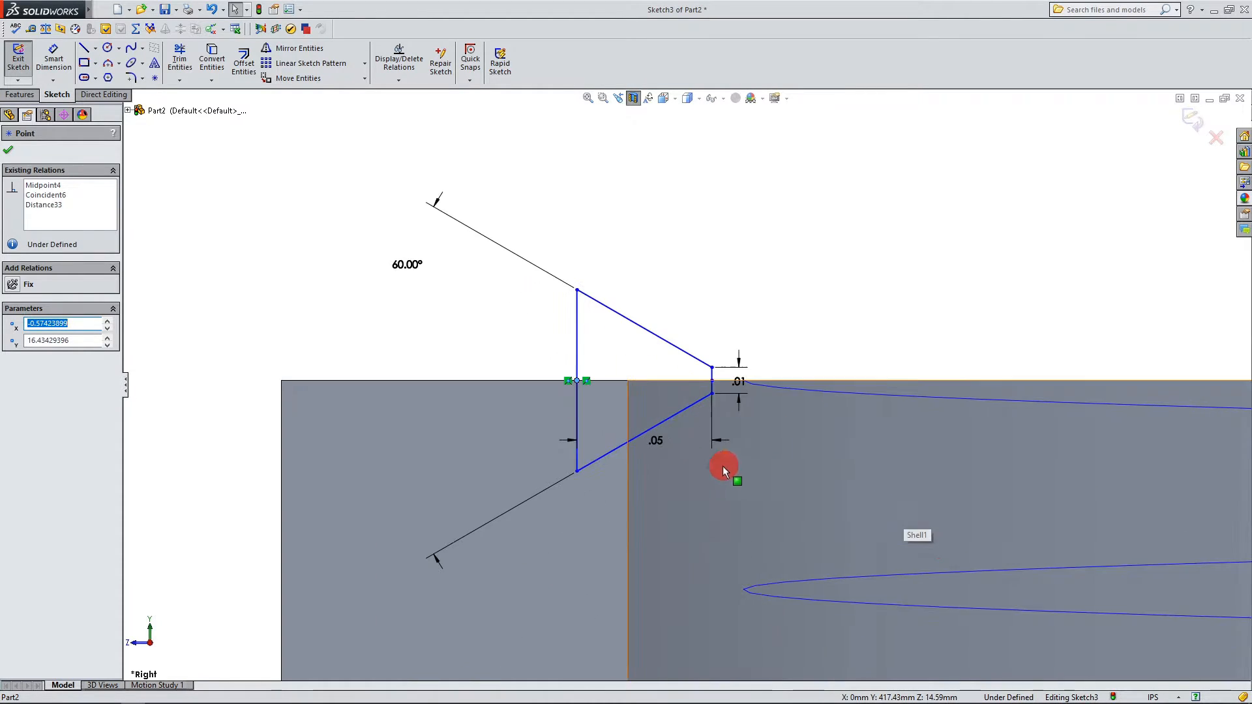
scroll(644, 398, "down", 3)
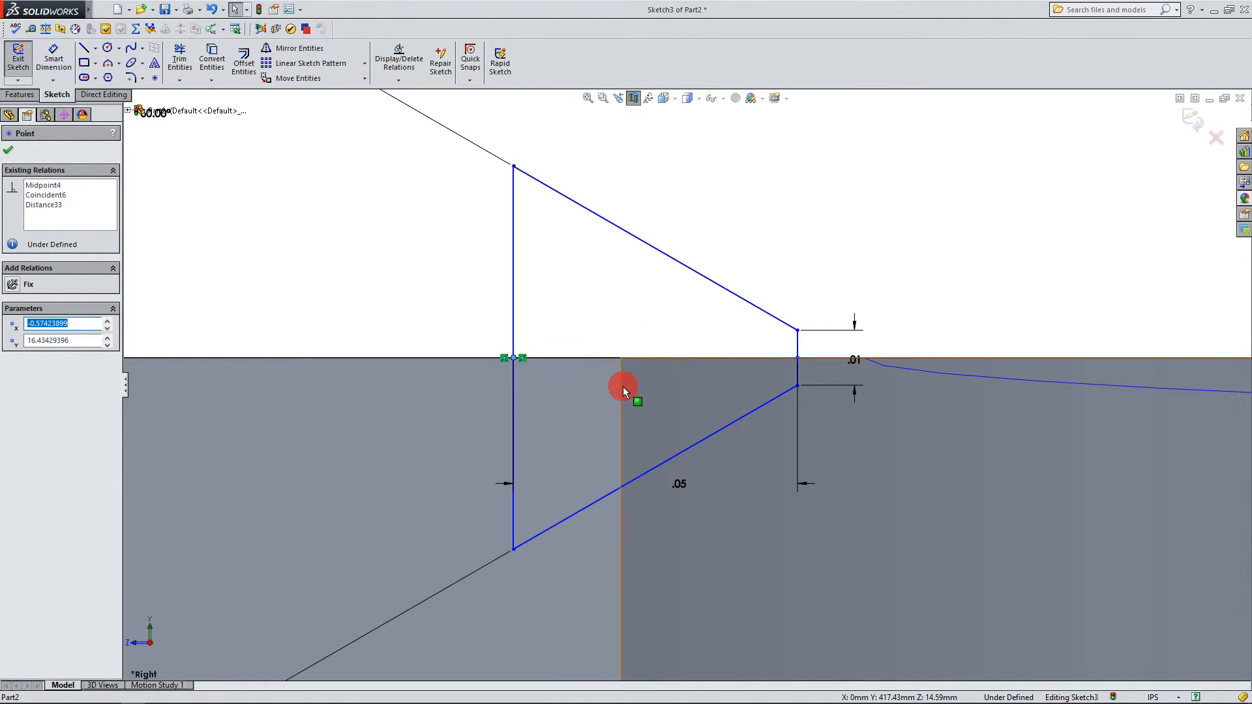
Step: Slide the profile along the neck's top edge deeper into the wall, keeping its narrow inner end inside the bore
mouse_move(513, 358)
left_mouse_down()
mouse_move(330, 363)
mouse_move(516, 386)
mouse_move(283, 384)
mouse_move(499, 395)
mouse_move(402, 393)
mouse_move(397, 350)
left_mouse_up()
left_click(581, 324)
scroll(663, 369, "up", 3)
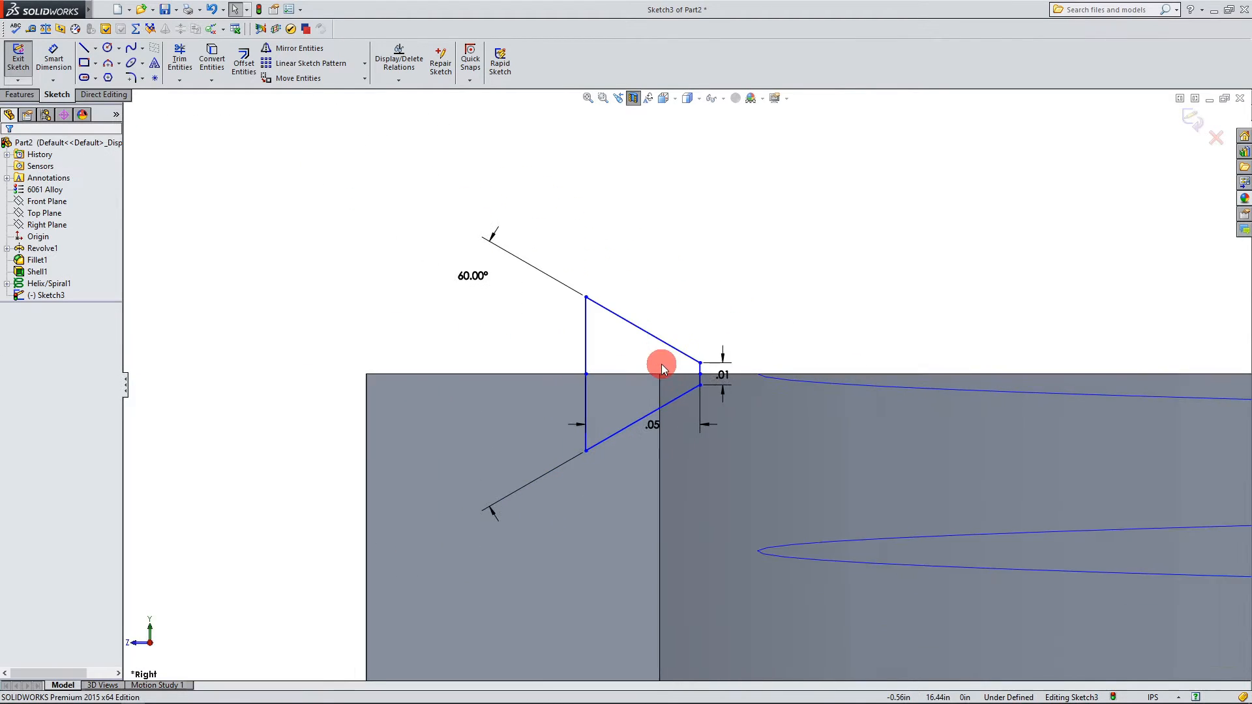
scroll(663, 369, "up", 3)
mouse_move(639, 381)
left_mouse_down()
mouse_move(646, 399)
mouse_move(579, 390)
mouse_move(699, 401)
mouse_move(419, 419)
mouse_move(640, 416)
left_mouse_up()
scroll(659, 382, "down", 6)
left_click(483, 323)
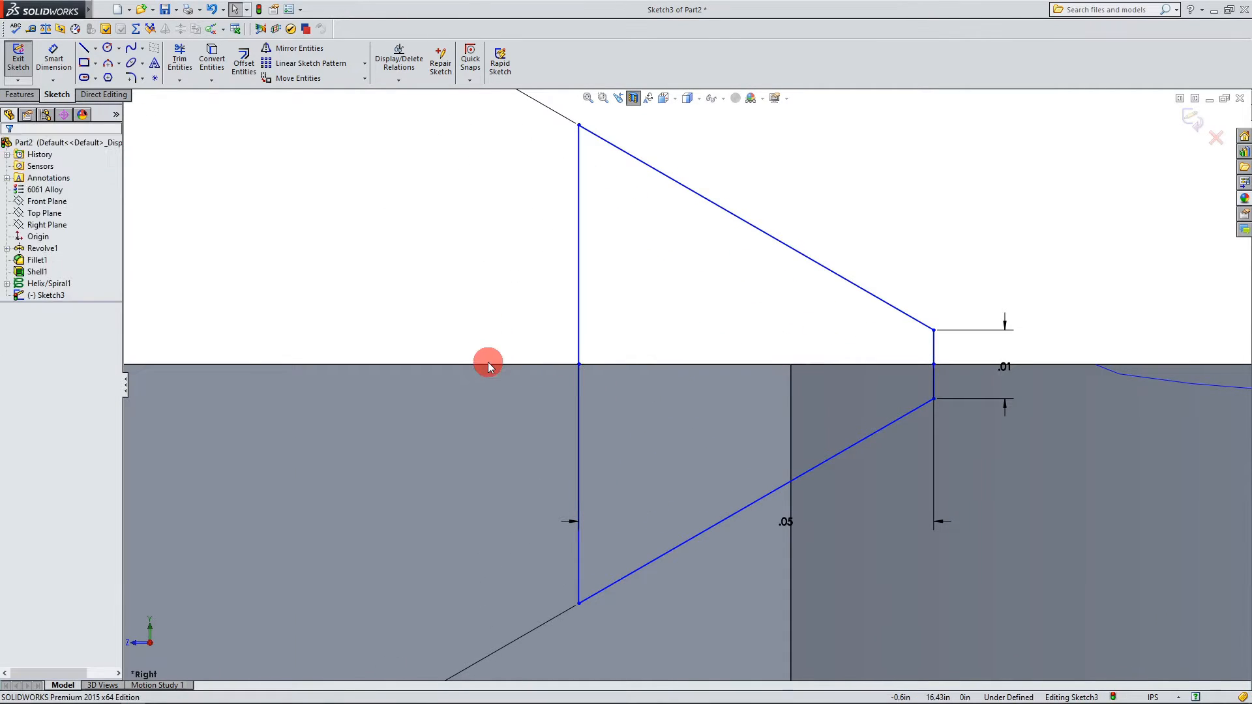
Step: Examine the thread profile's placement relative to the neck wall and helix from an angled view and the Right view
scroll(490, 368, "up", 6)
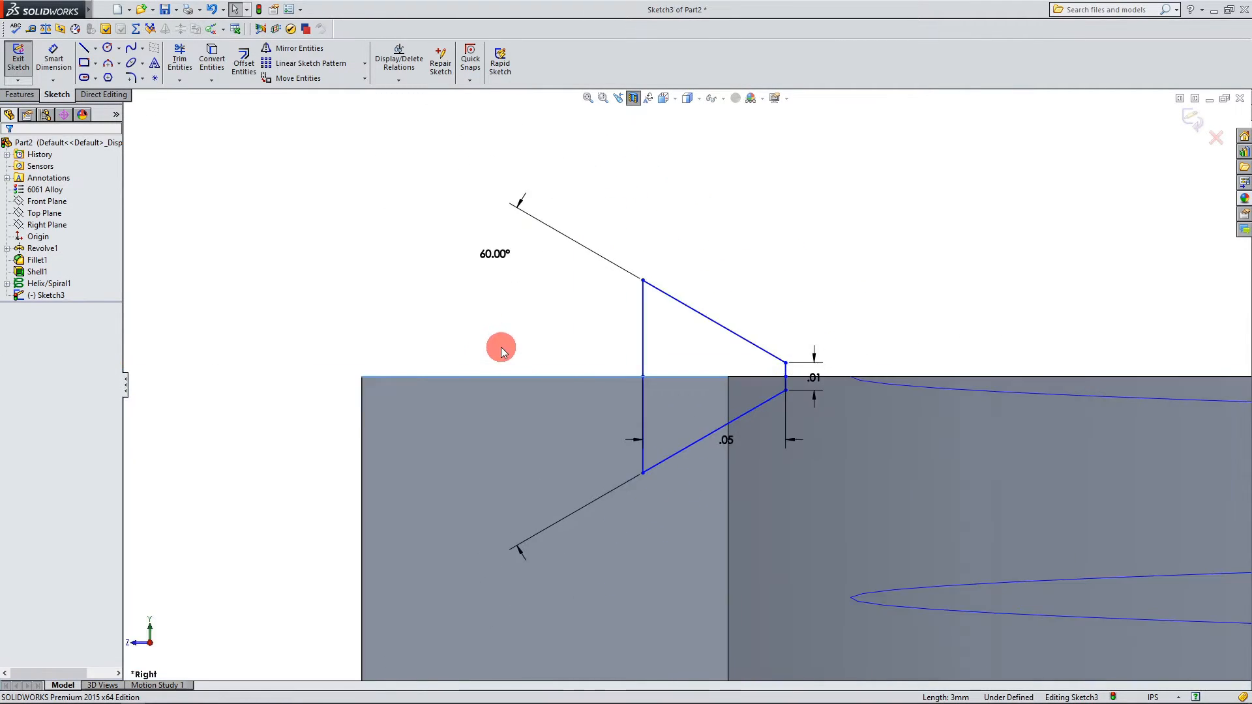
middle_click_drag(880, 364, 874, 400)
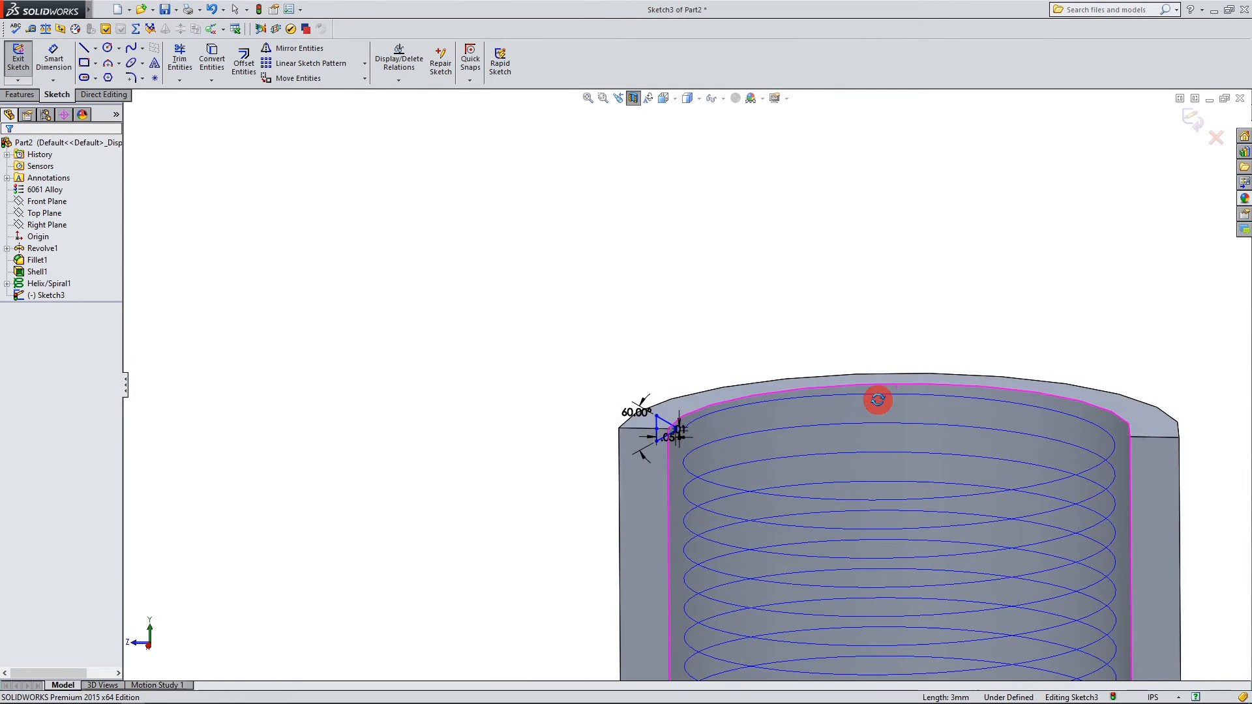
scroll(620, 394, "down", 5)
scroll(611, 396, "up", 2)
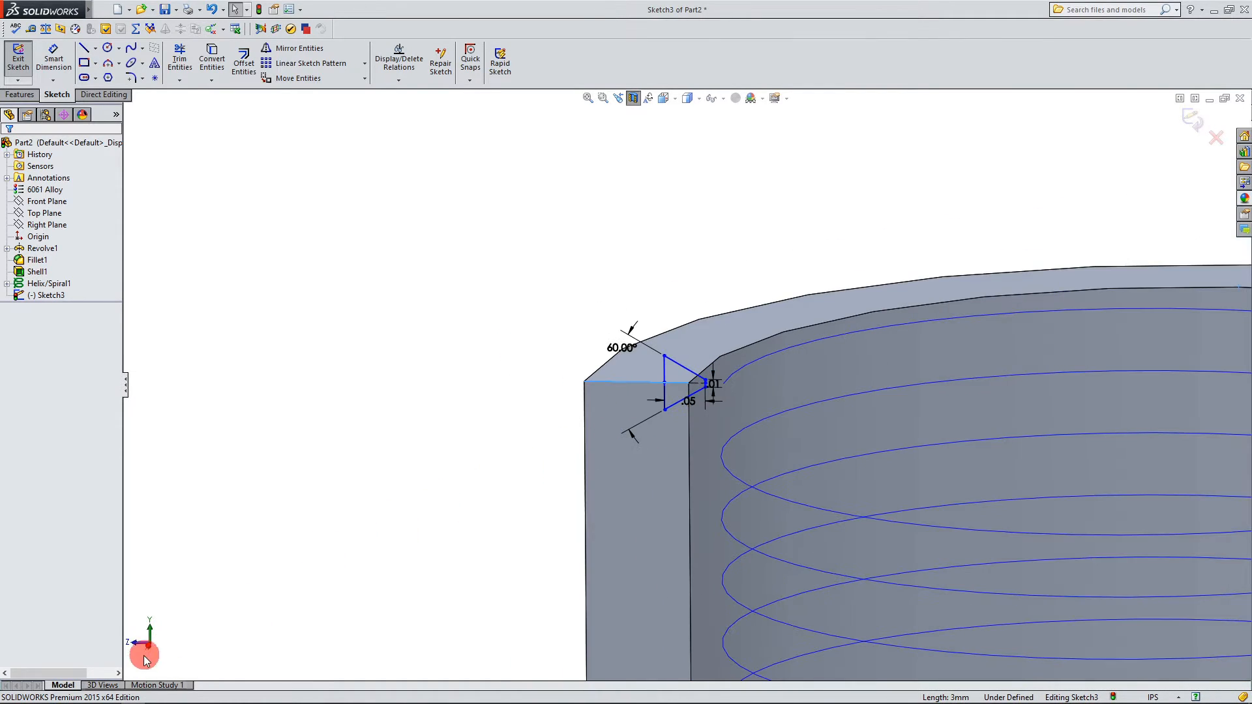
left_click(151, 645)
scroll(421, 577, "up", 5)
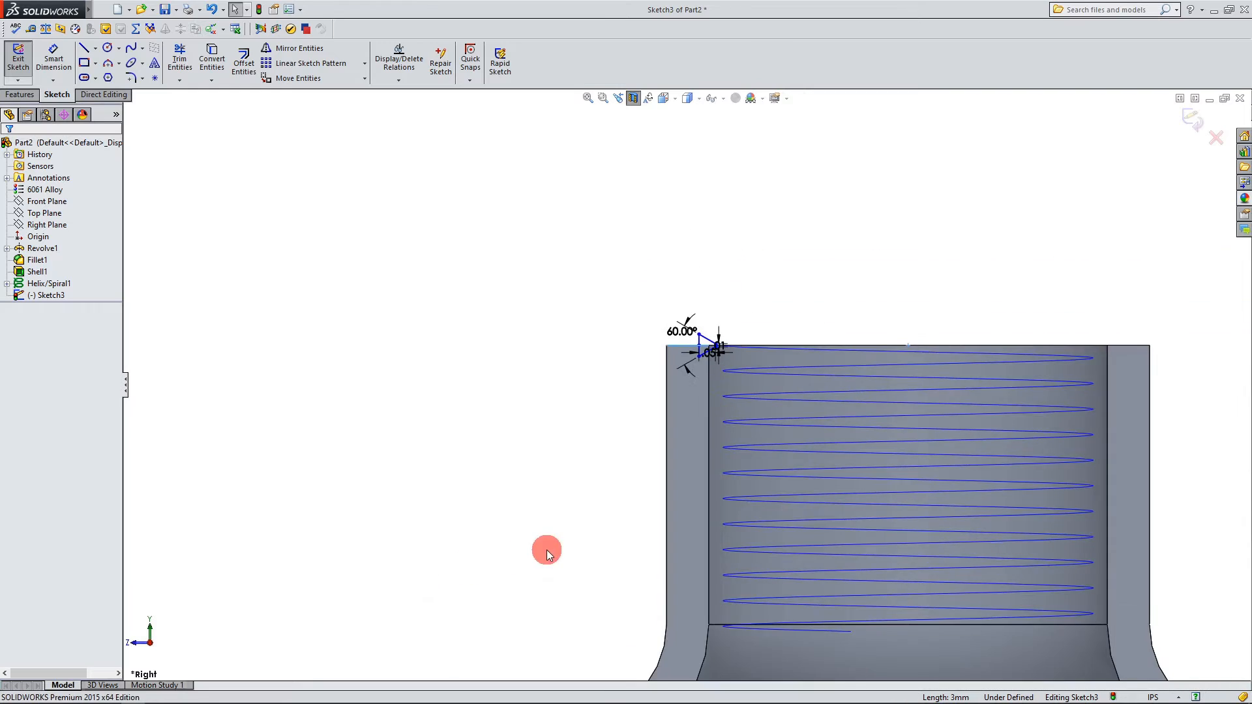
scroll(554, 546, "up", 3)
scroll(812, 397, "down", 3)
scroll(706, 335, "down", 3)
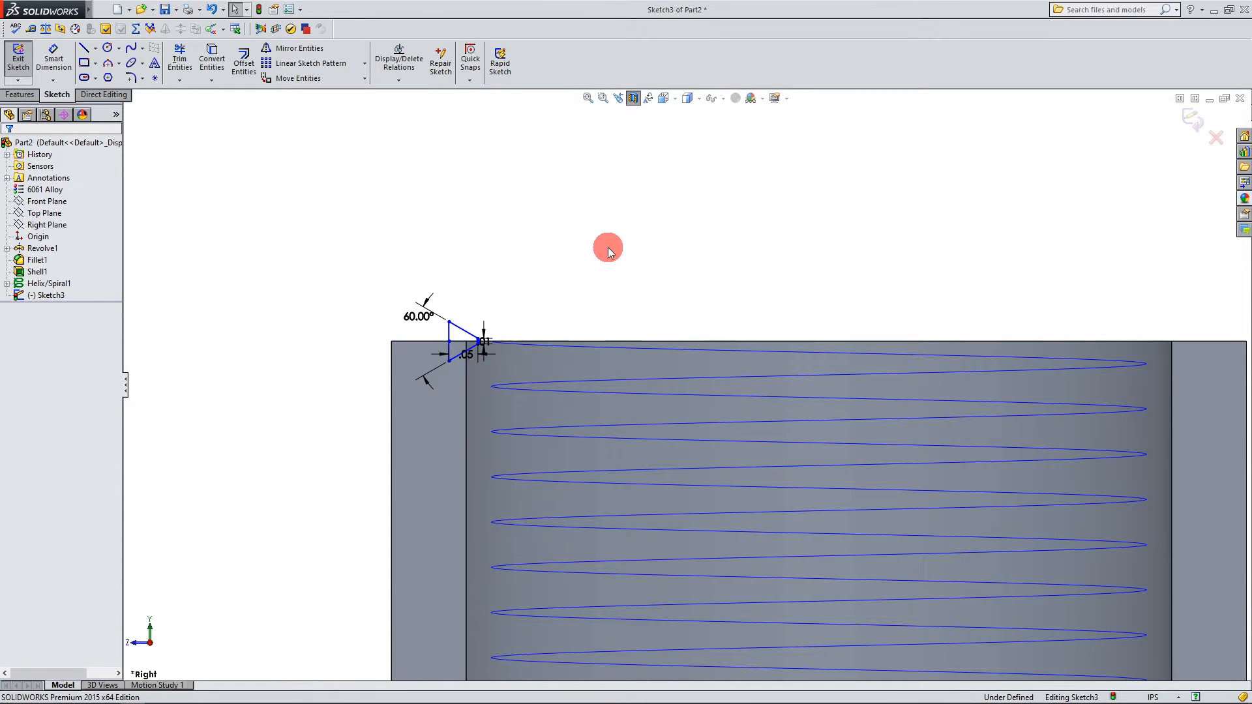
scroll(533, 265, "up", 3)
scroll(594, 367, "down", 8)
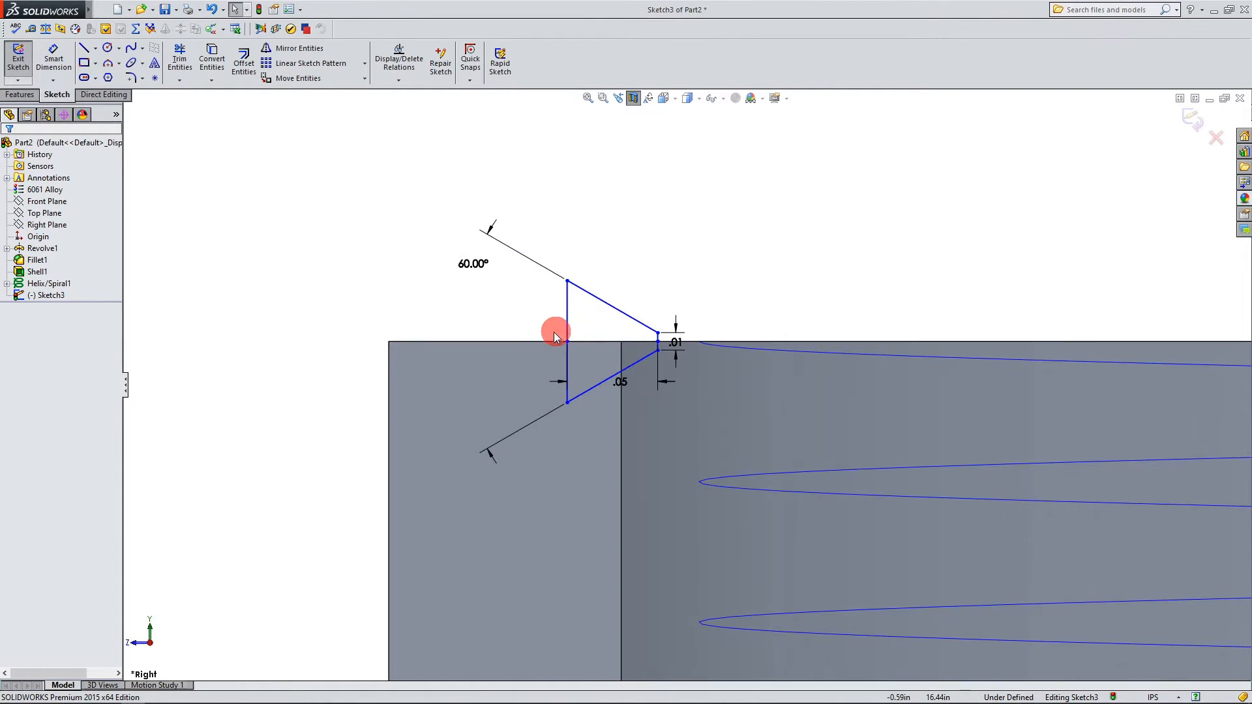
Step: Dimension the horizontal distance from the thread profile's outer vertical side to the origin, placing the dimension above the neck
left_click(53, 59)
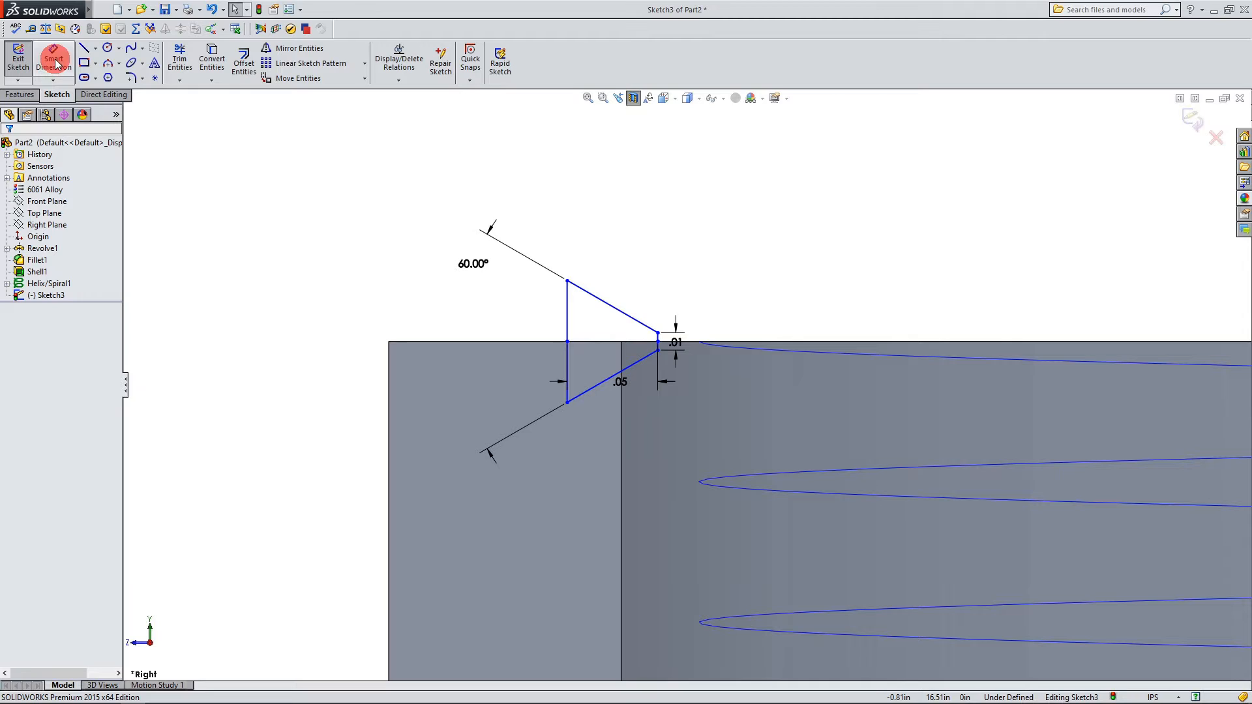
left_click(568, 305)
scroll(670, 217, "up", 12)
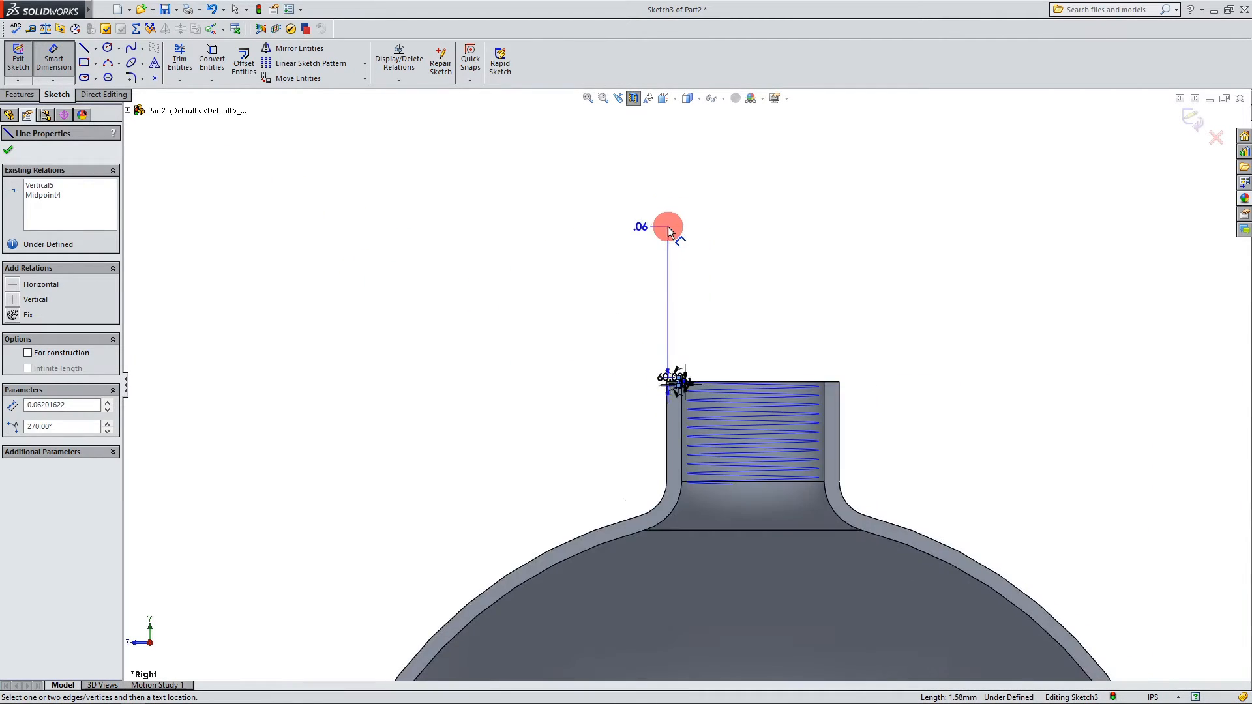
scroll(665, 238, "up", 4)
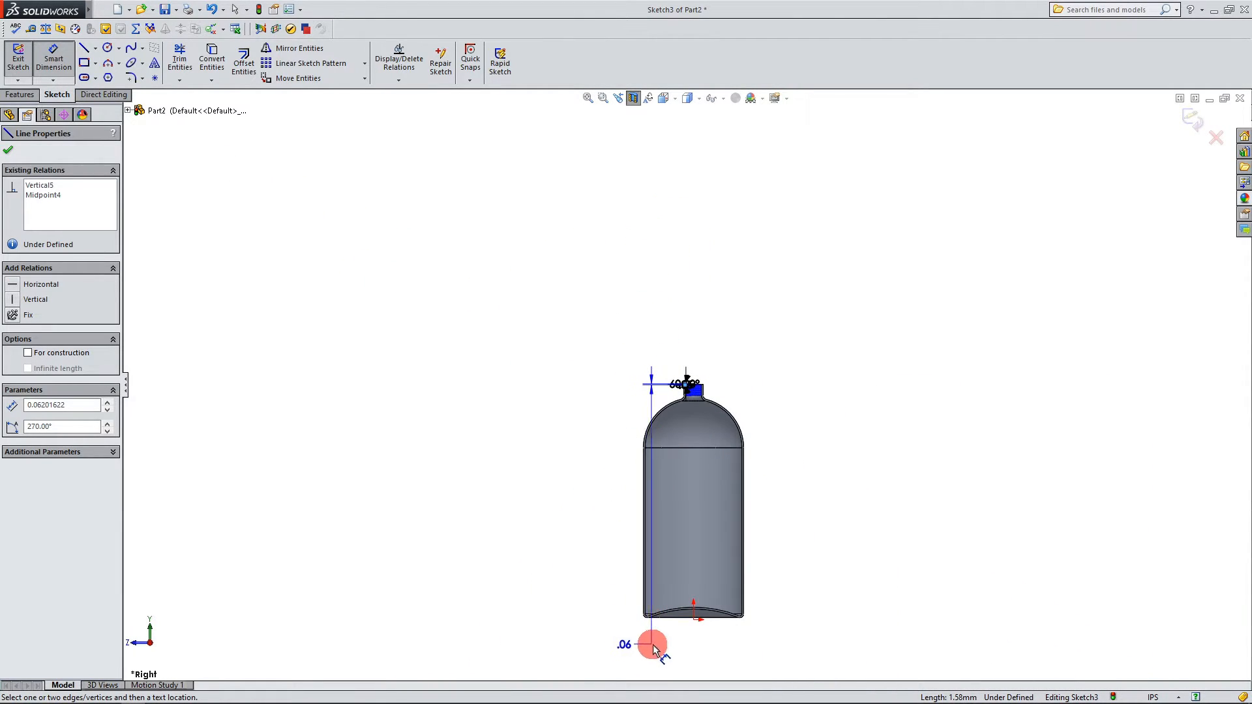
scroll(678, 639, "down", 2)
scroll(695, 631, "down", 8)
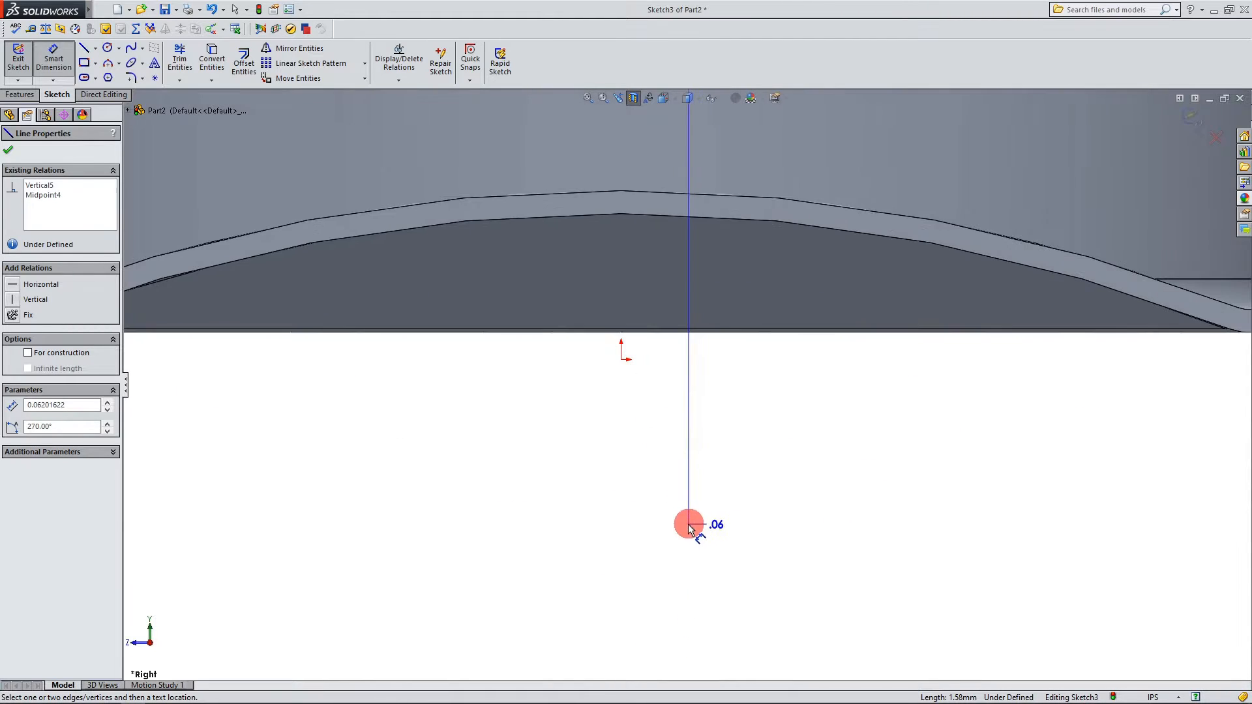
left_click(621, 360)
scroll(600, 517, "up", 8)
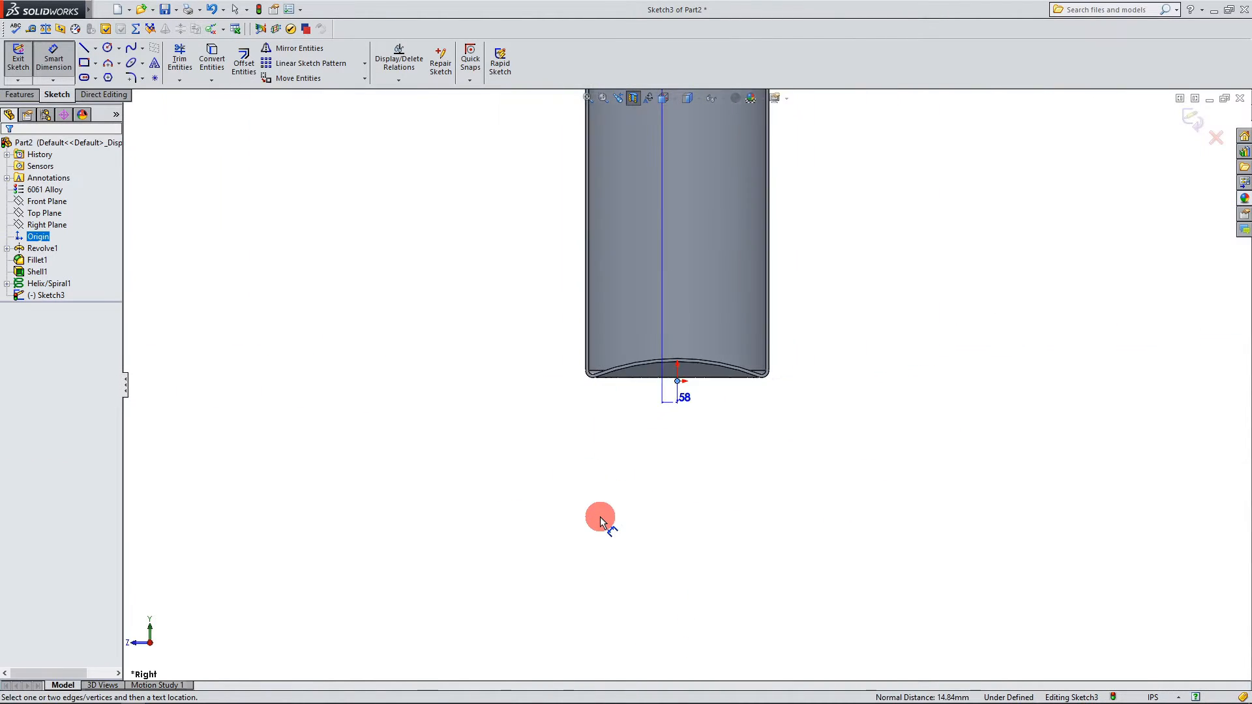
scroll(678, 346, "down", 15)
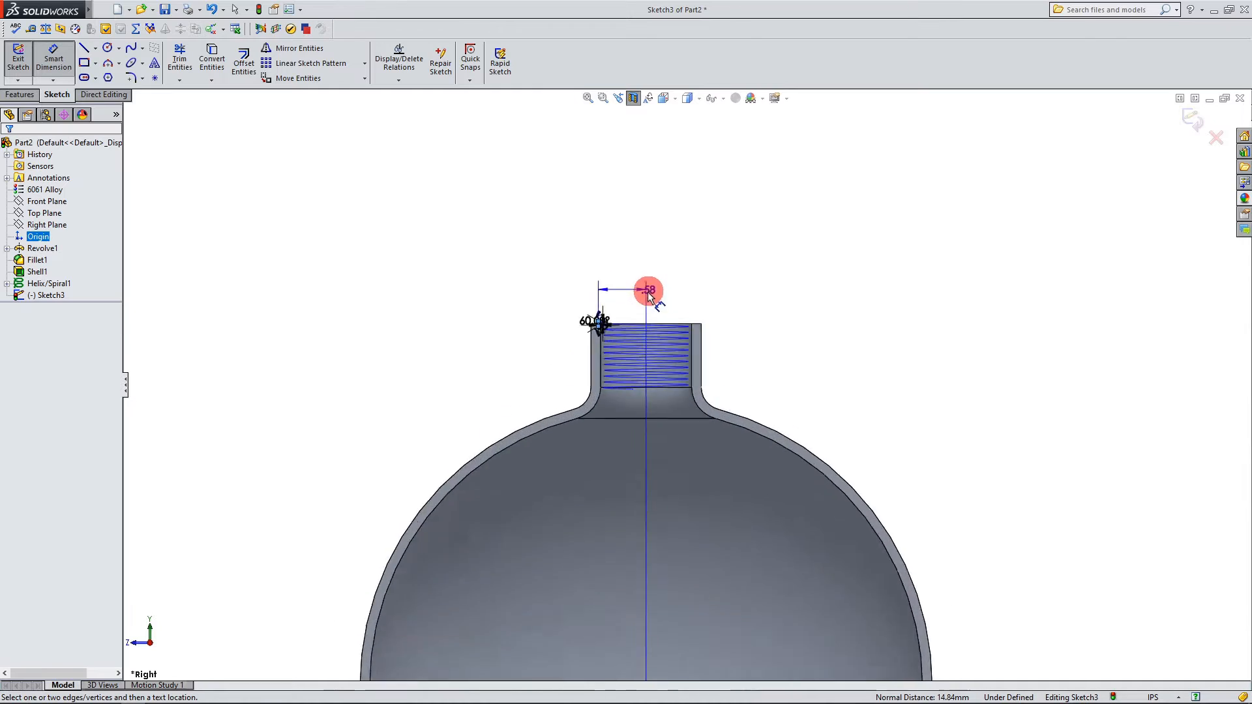
scroll(644, 321, "down", 5)
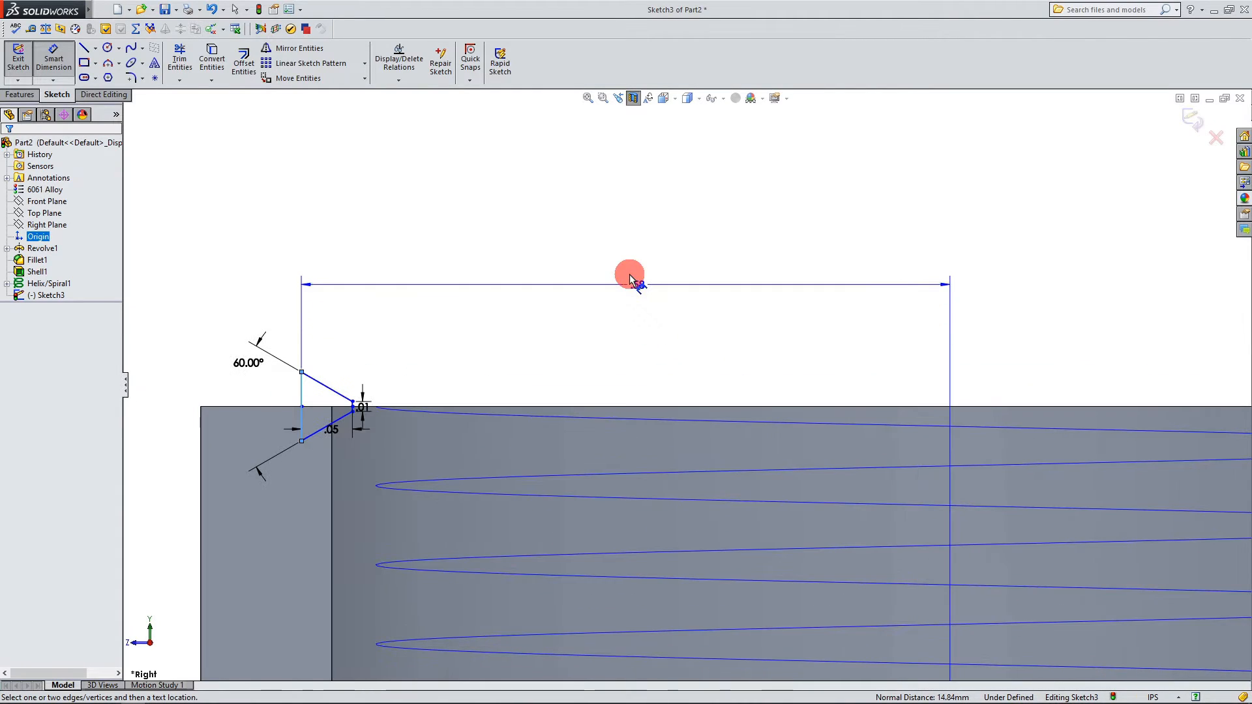
left_click(595, 308)
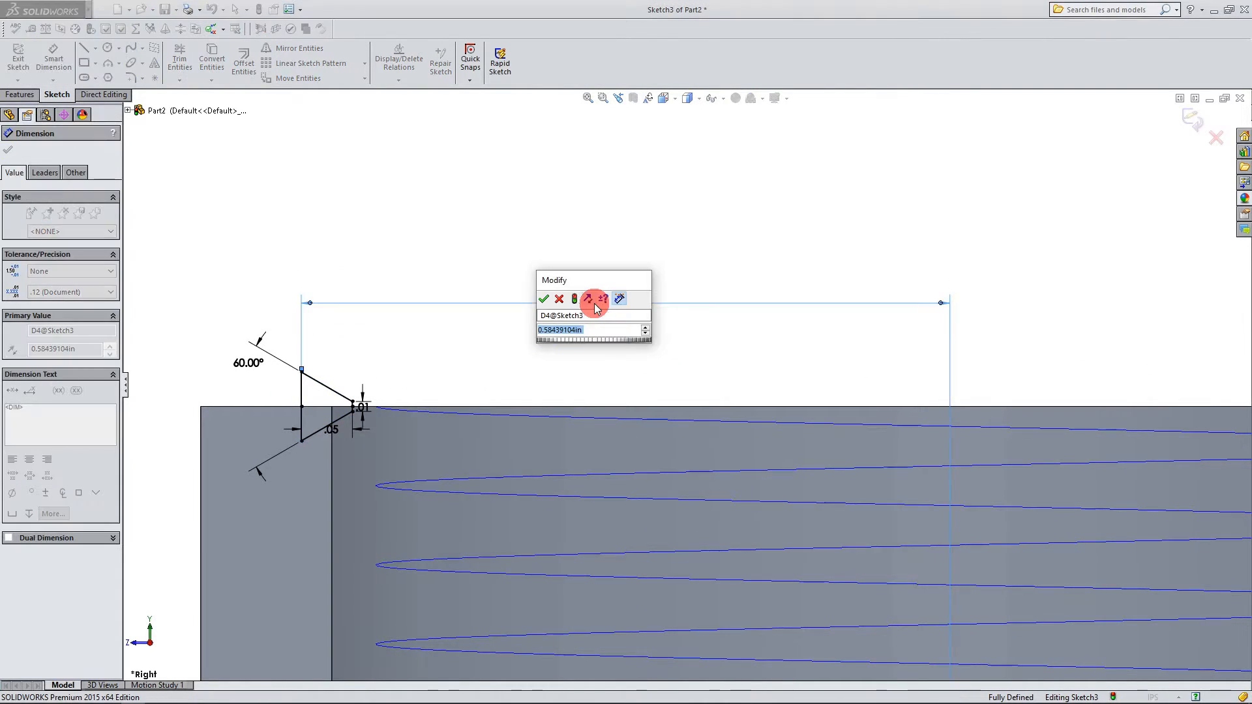
left_click(549, 300)
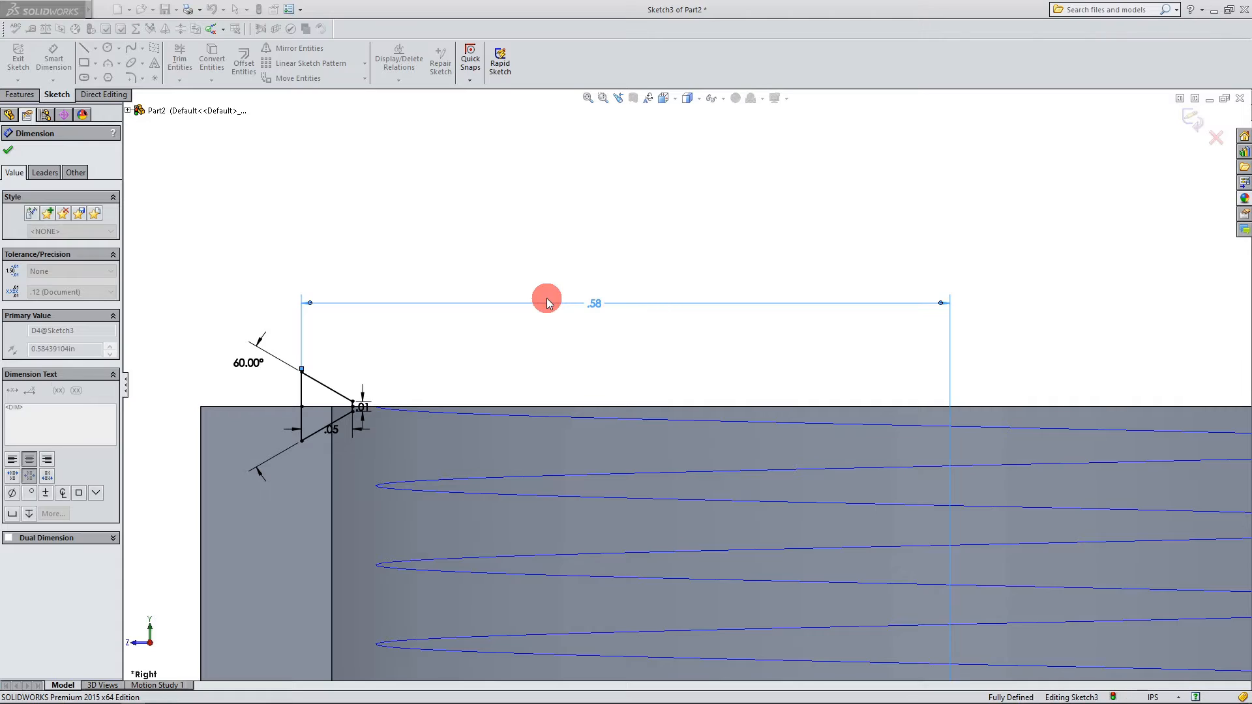
left_click(523, 328)
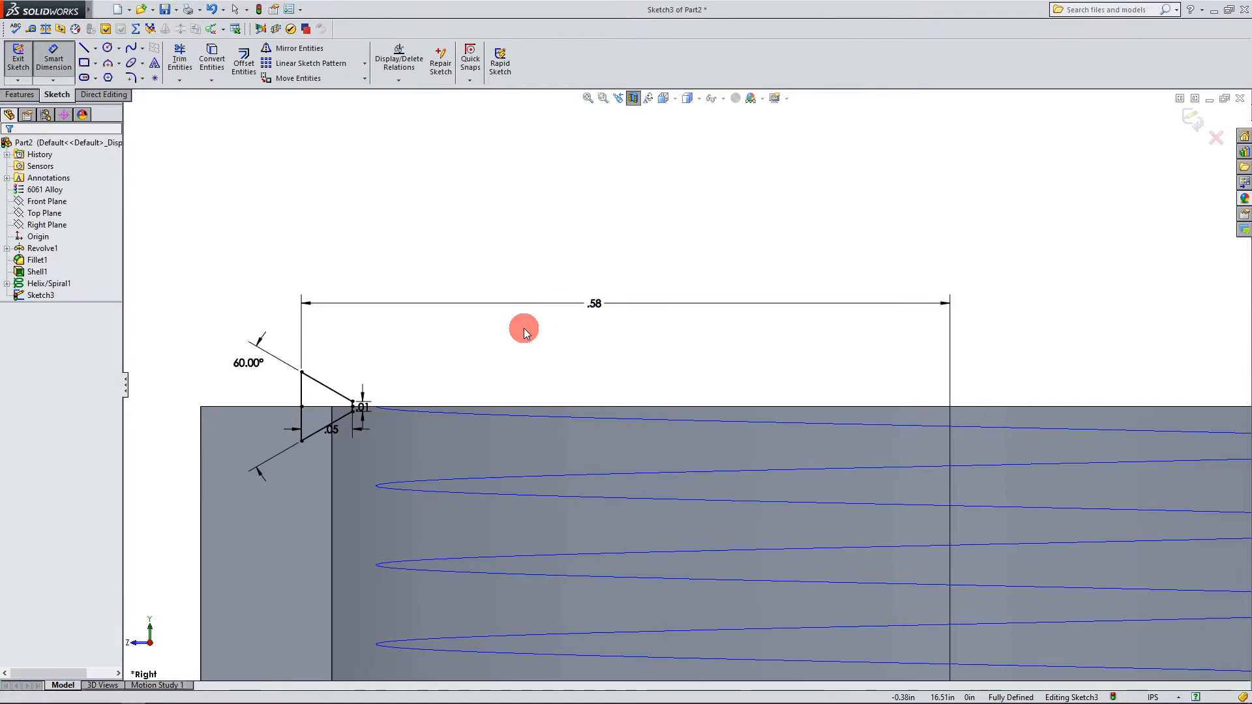
Step: Try 0.5 in and 0.55 in as the distance between the origin and the thread profile's outer side
double_click(593, 305)
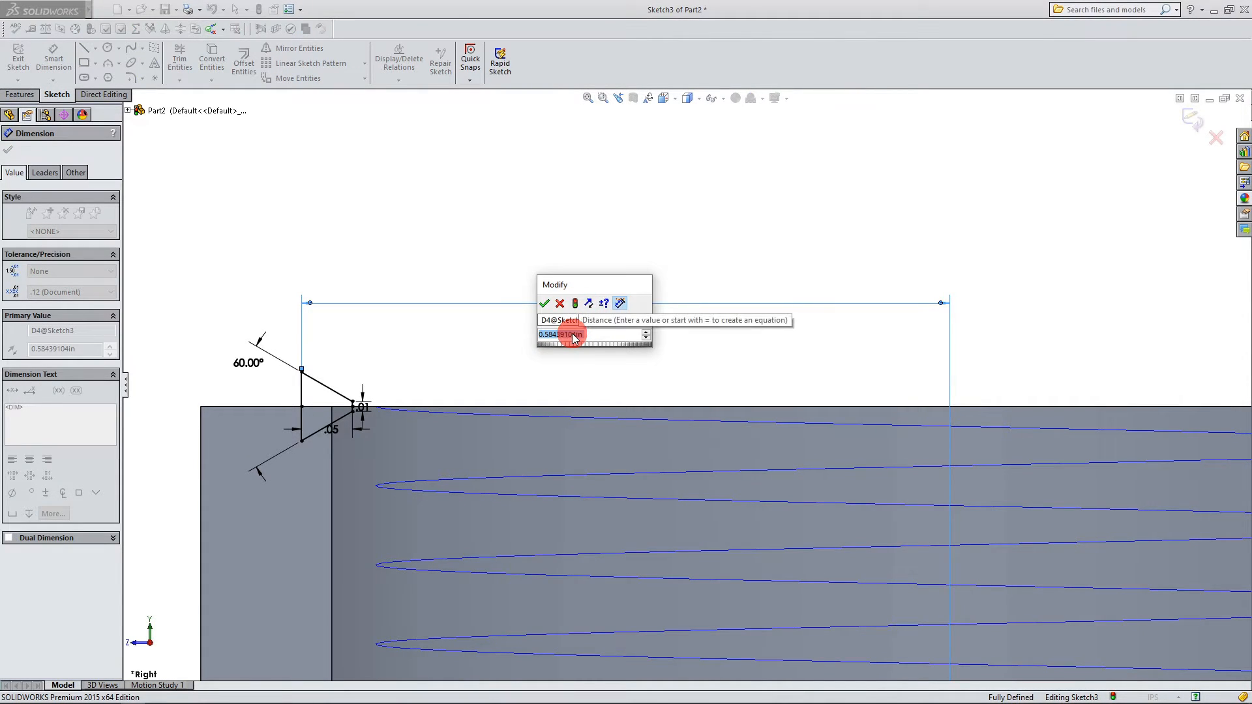
type(".5")
left_click(546, 305)
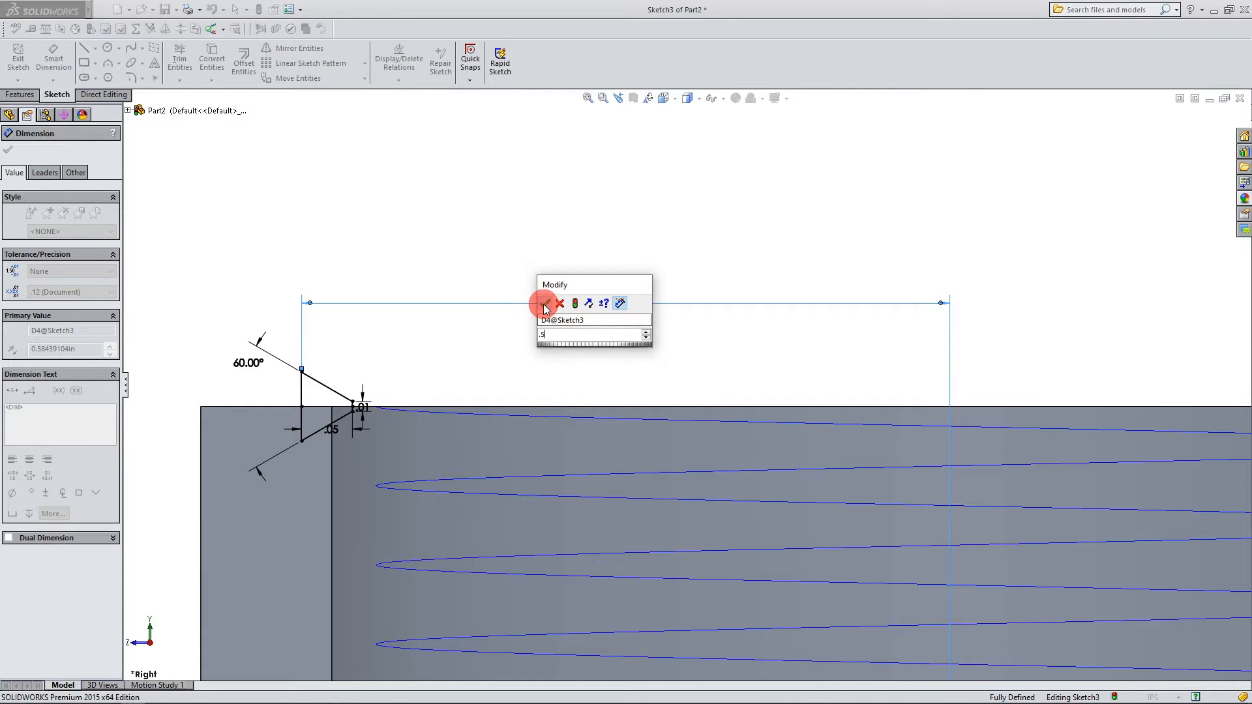
left_click(675, 309)
double_click(651, 304)
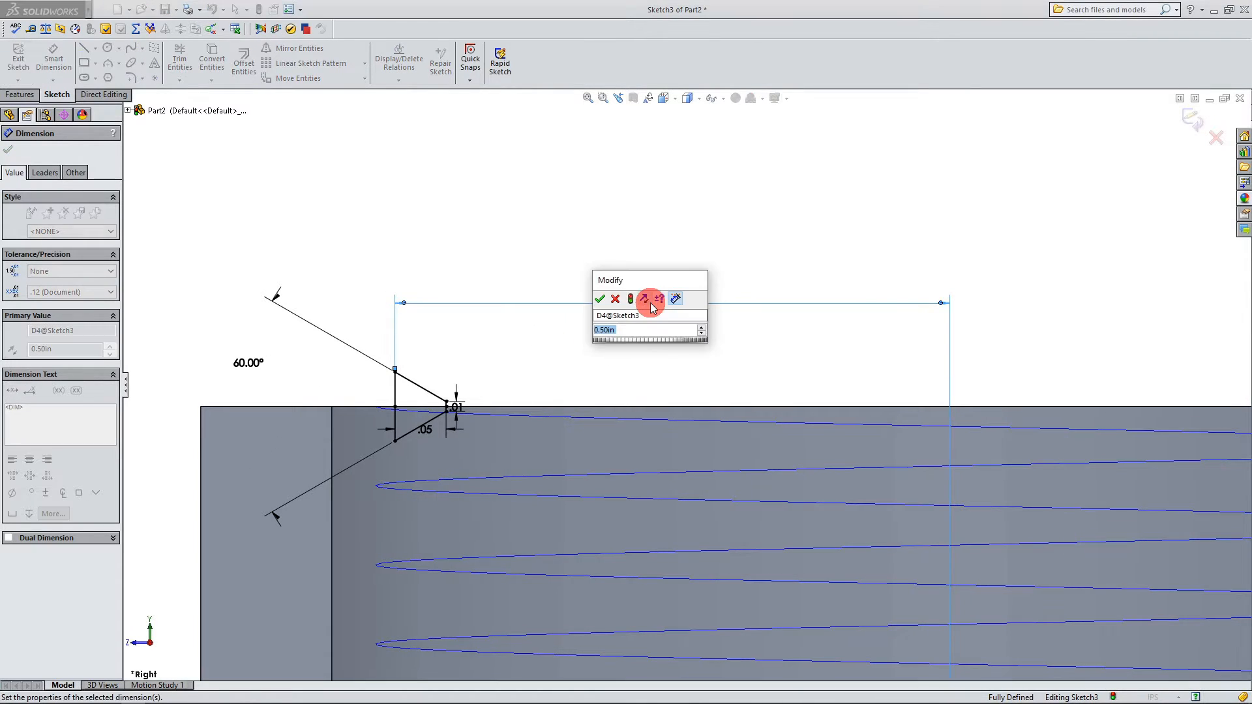
type(".55")
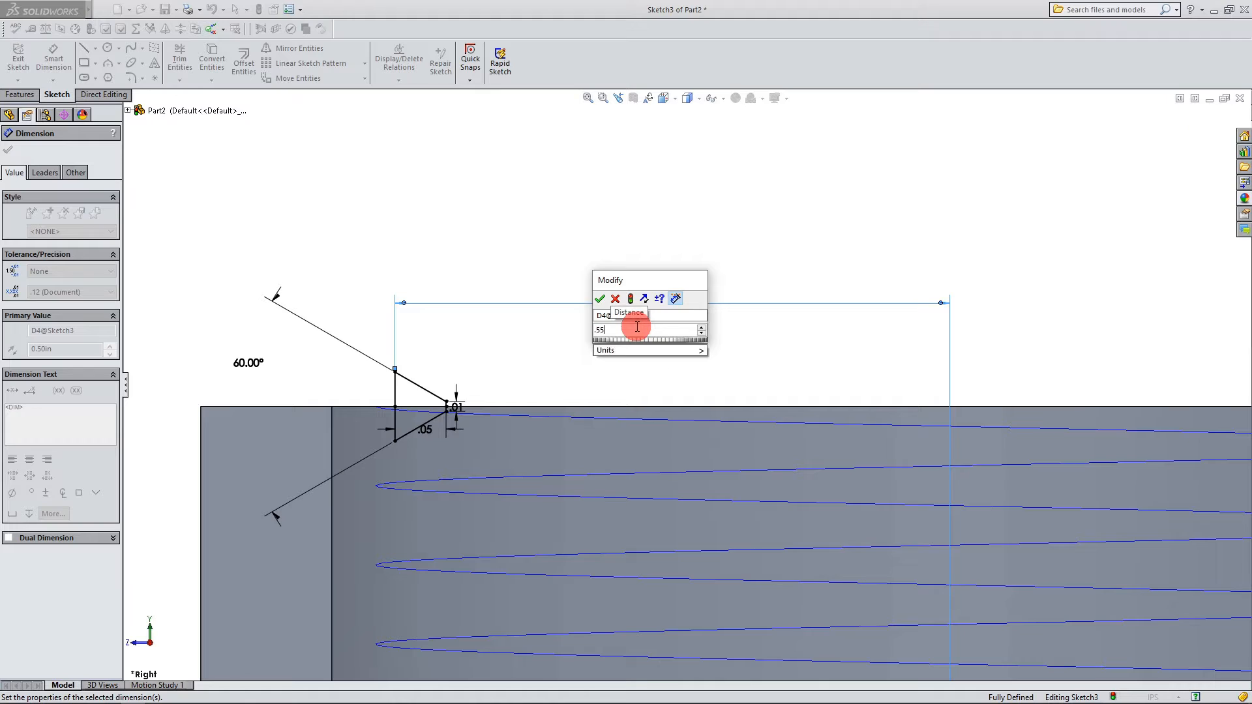
key("Return")
left_click(624, 317)
Step: Set the distance between the origin and the thread profile's outer side to 0.56 in
double_click(618, 307)
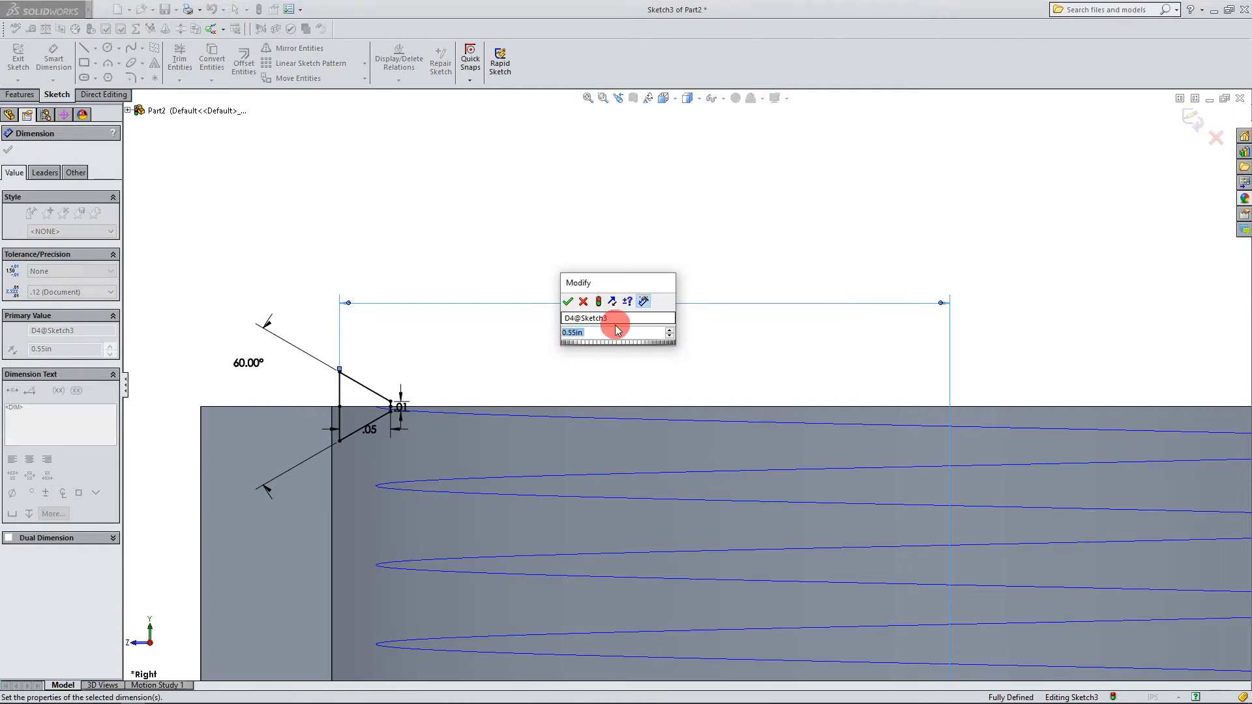
type(".56")
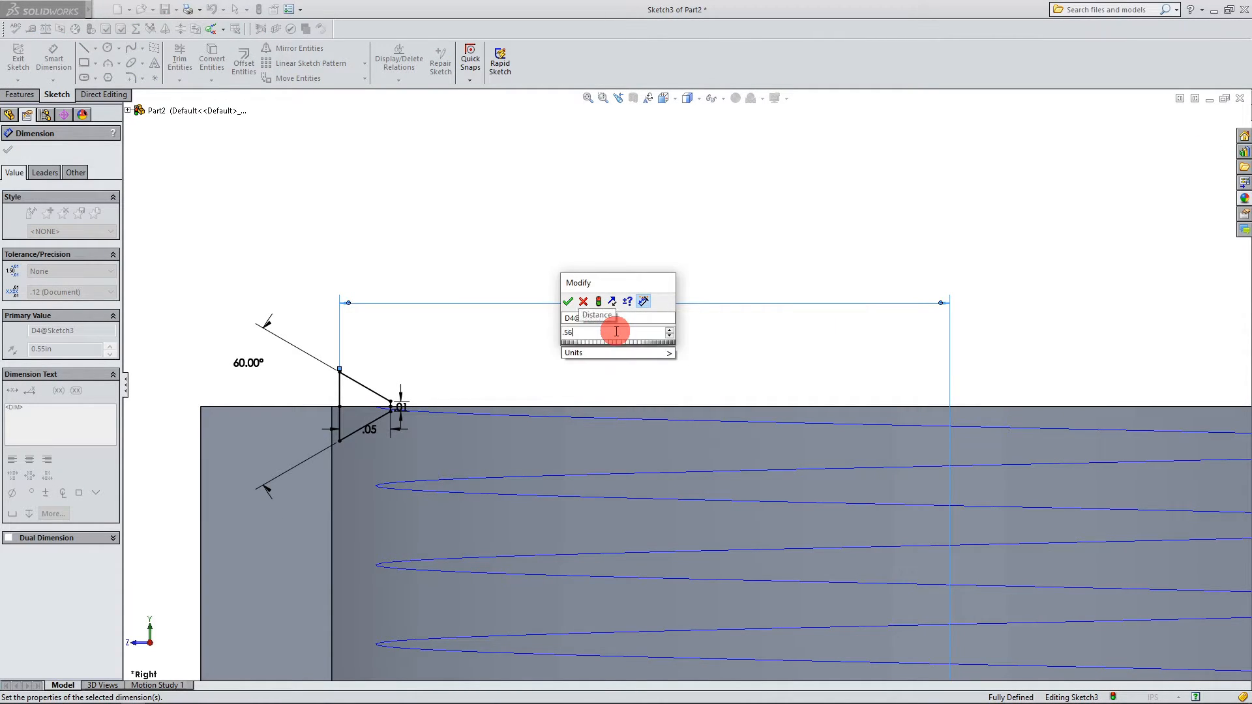
key("Return")
Step: Examine how the thread profile overlaps the neck's inner wall and lines up with the start of the helix
scroll(373, 444, "down", 2)
scroll(373, 444, "down", 3)
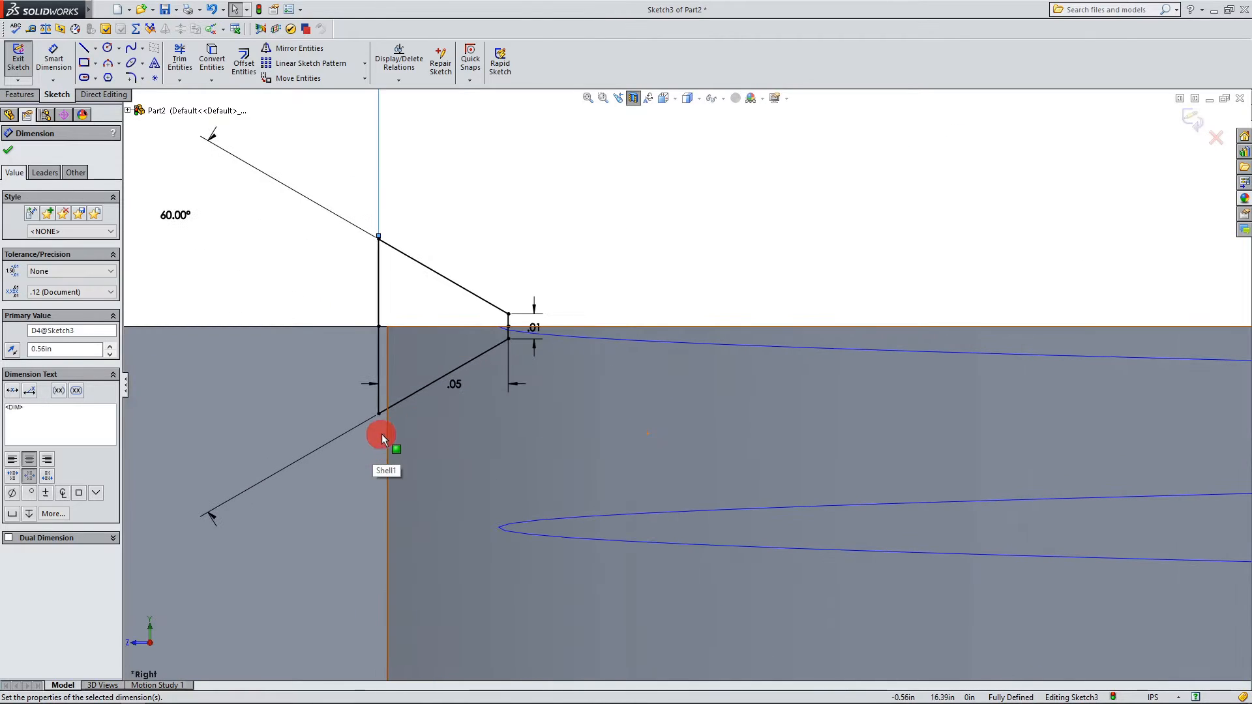
scroll(417, 375, "up", 5)
scroll(693, 365, "down", 2)
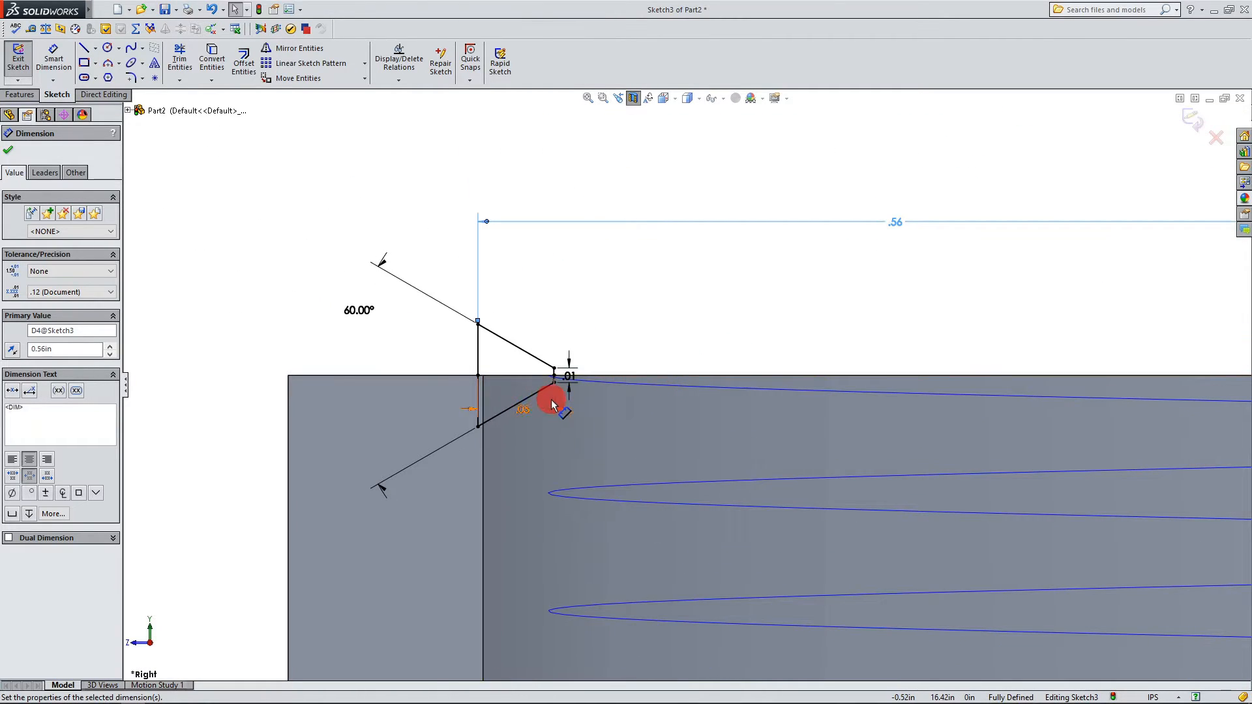
scroll(548, 404, "down", 4)
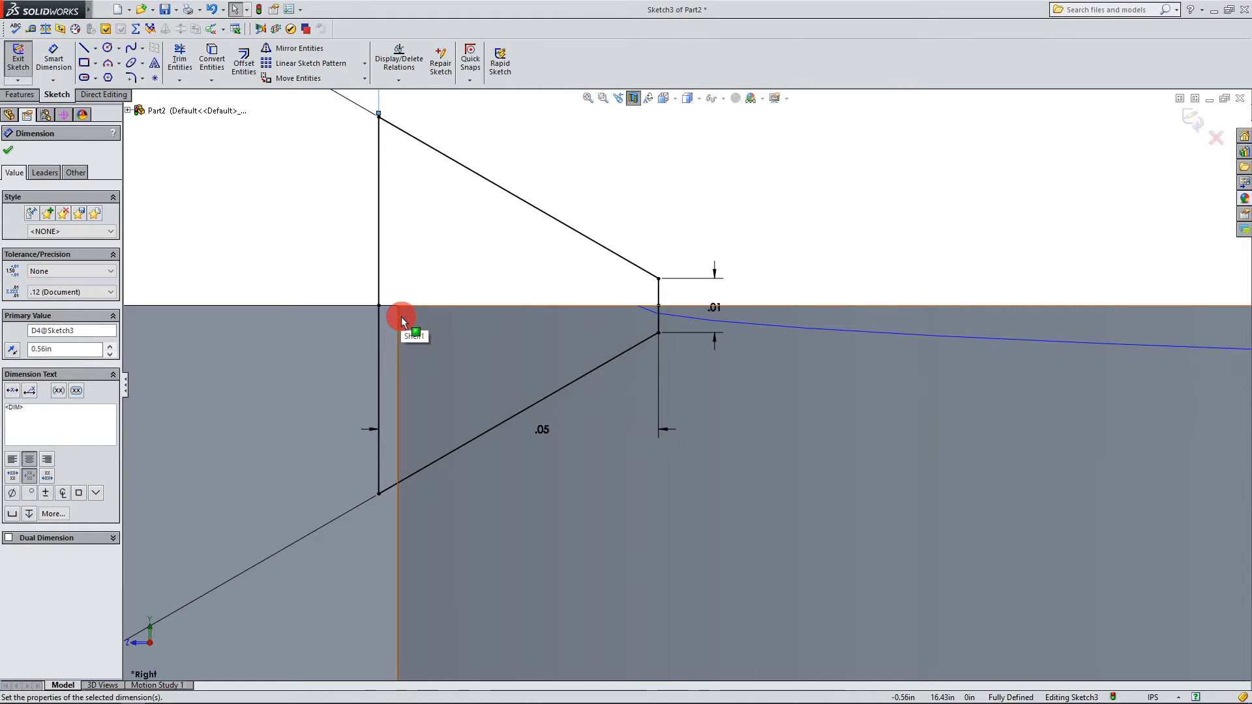
scroll(415, 324, "up", 1)
scroll(415, 325, "up", 5)
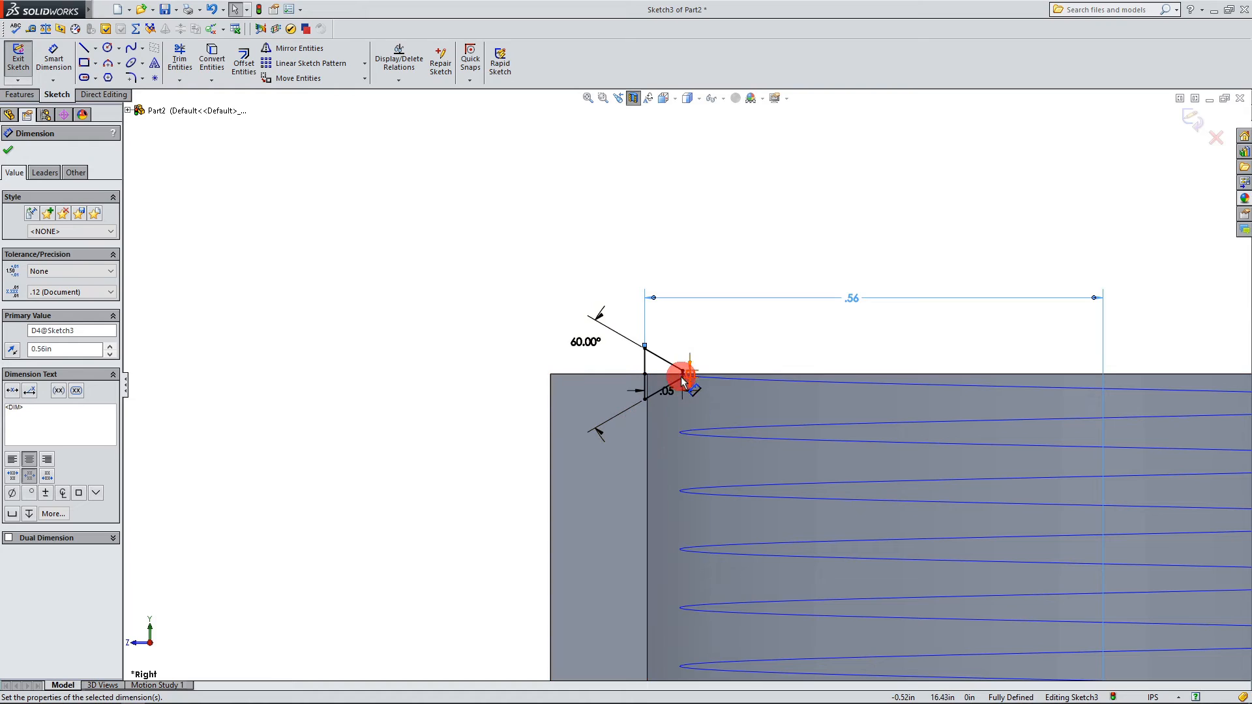
scroll(679, 383, "down", 5)
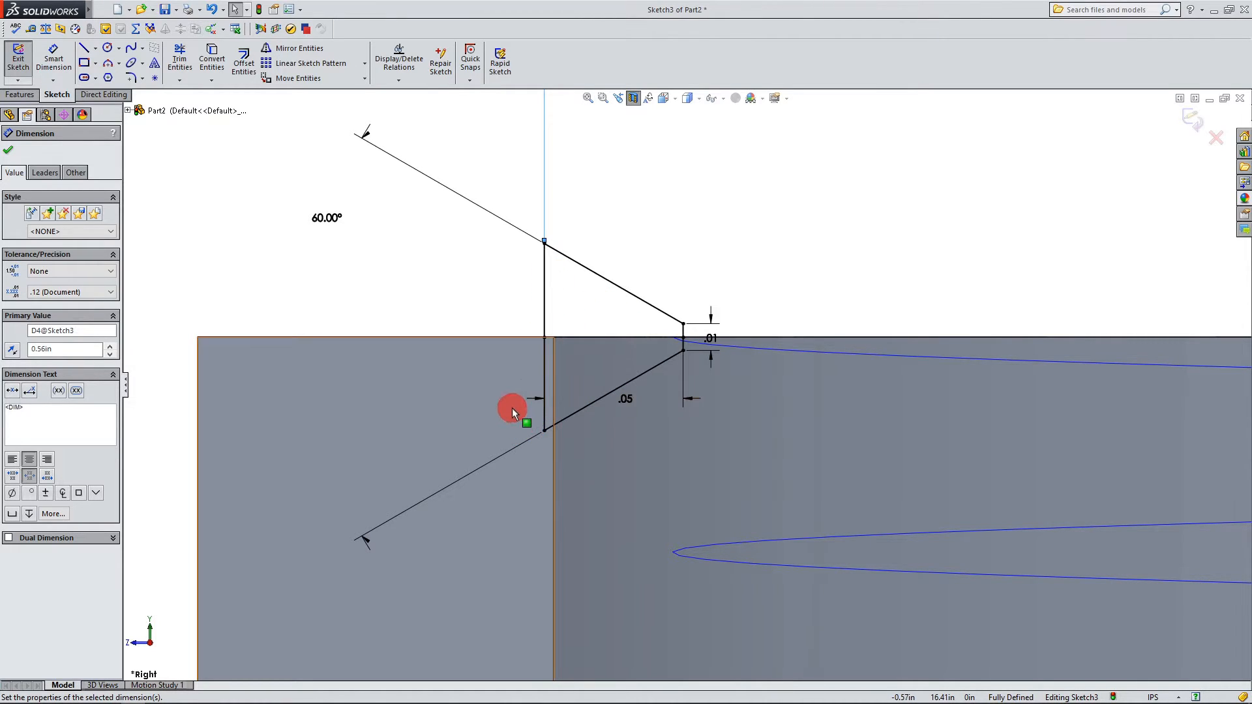
scroll(502, 370, "up", 3)
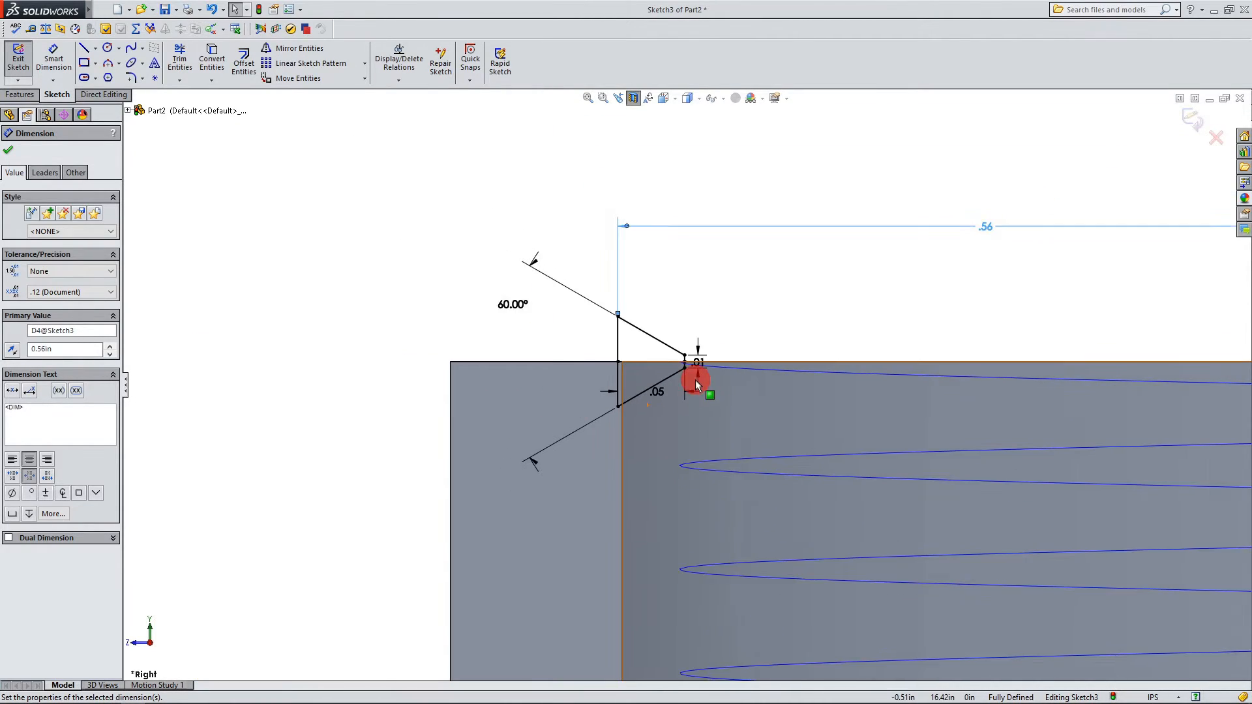
scroll(695, 378, "down", 4)
scroll(470, 386, "up", 10)
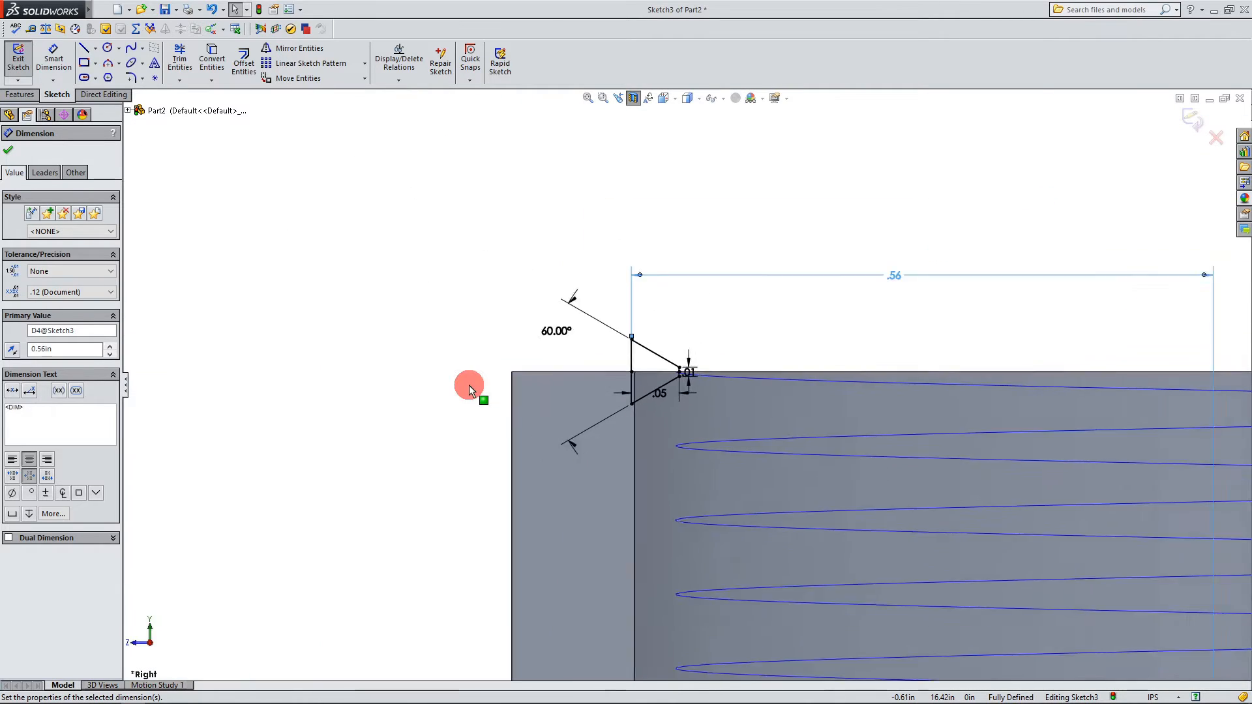
scroll(814, 403, "up", 5)
scroll(868, 430, "down", 2)
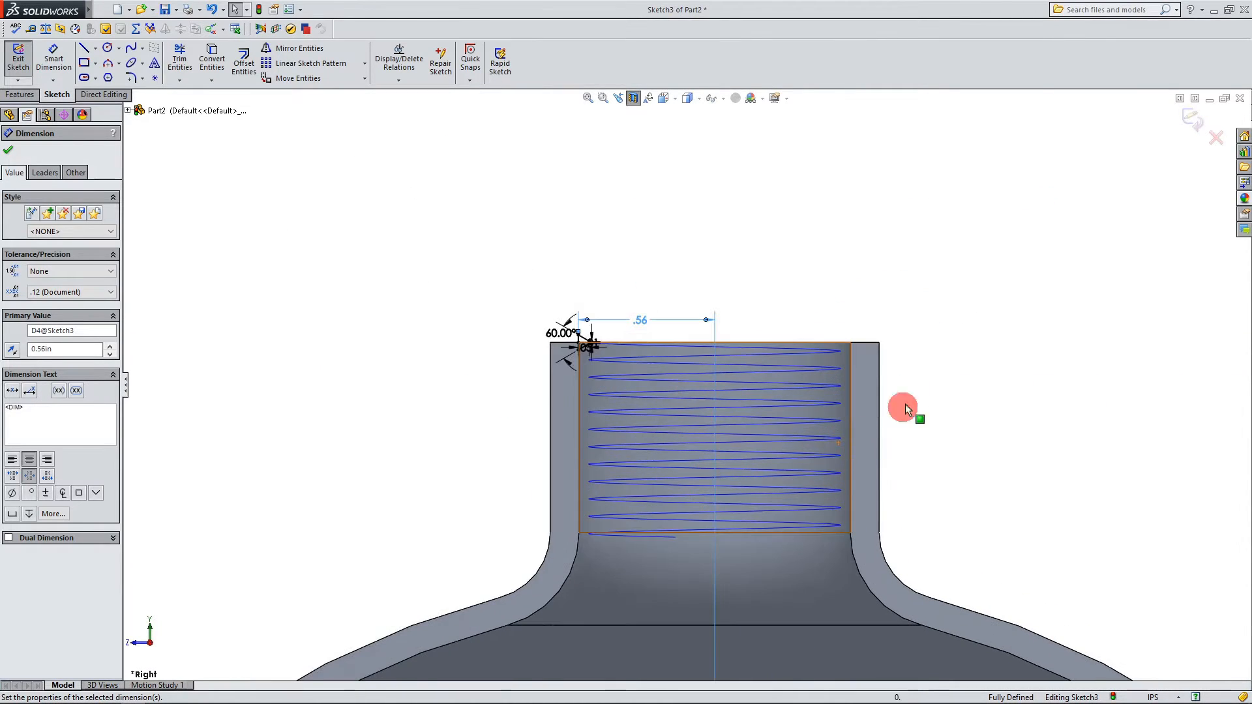
Step: Exit the thread profile sketch and inspect the profile and helix inside the neck from an angled view
left_click(1193, 114)
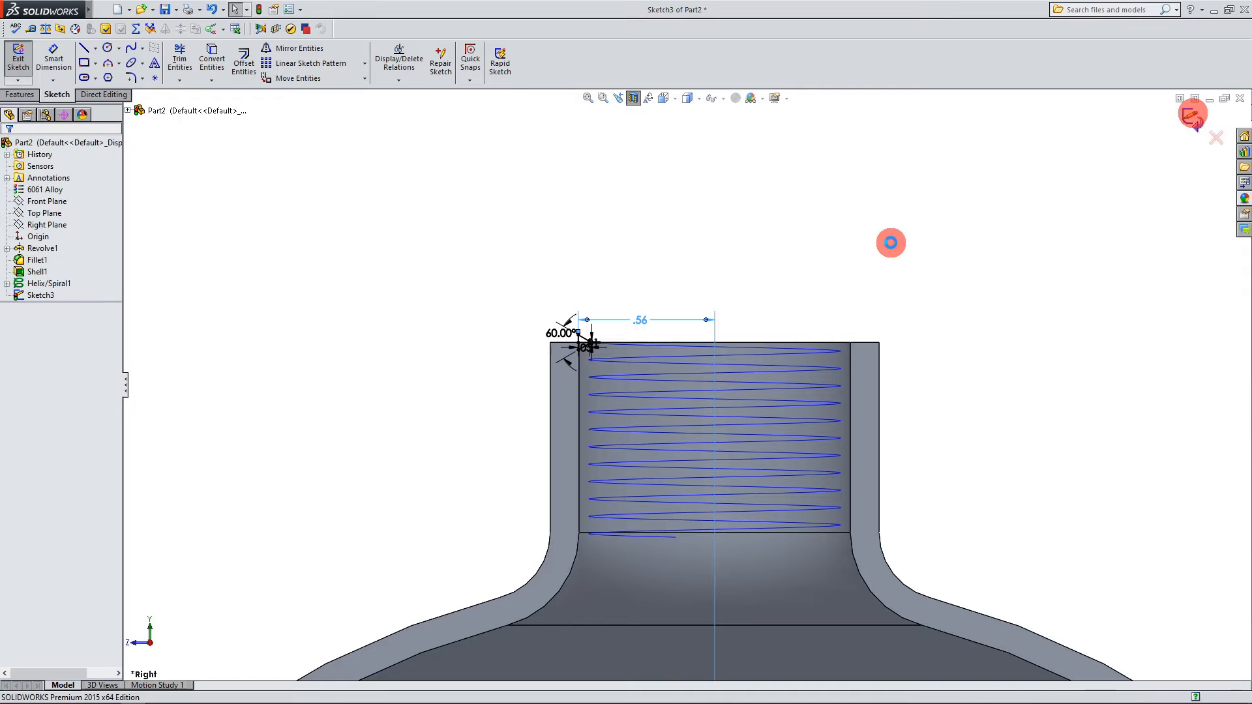
scroll(611, 344, "down", 6)
scroll(613, 344, "down", 4)
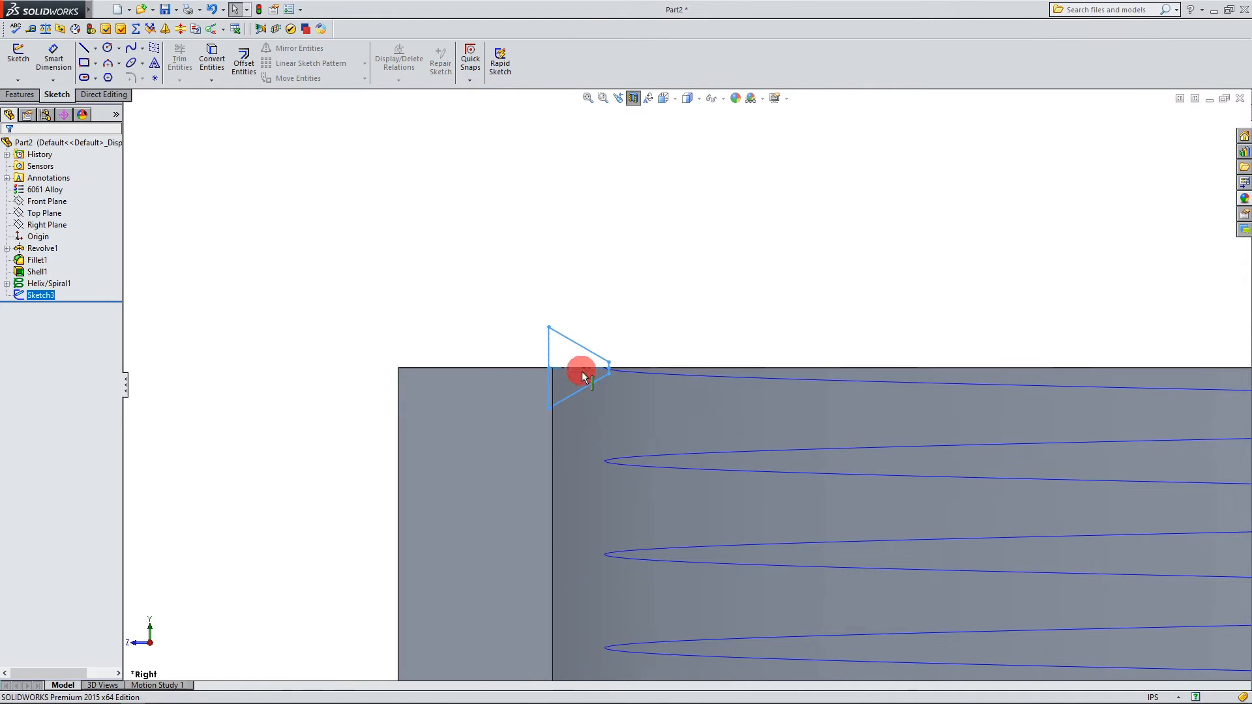
scroll(643, 382, "up", 3)
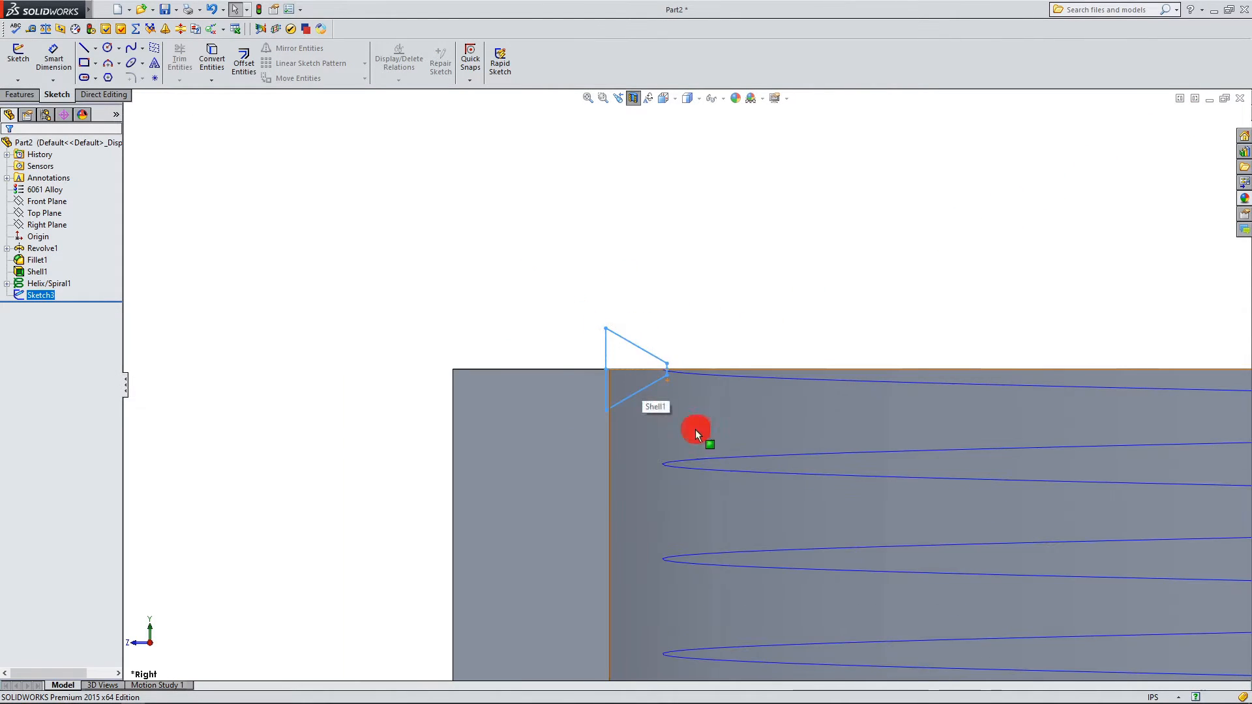
middle_click_drag(698, 433, 498, 448)
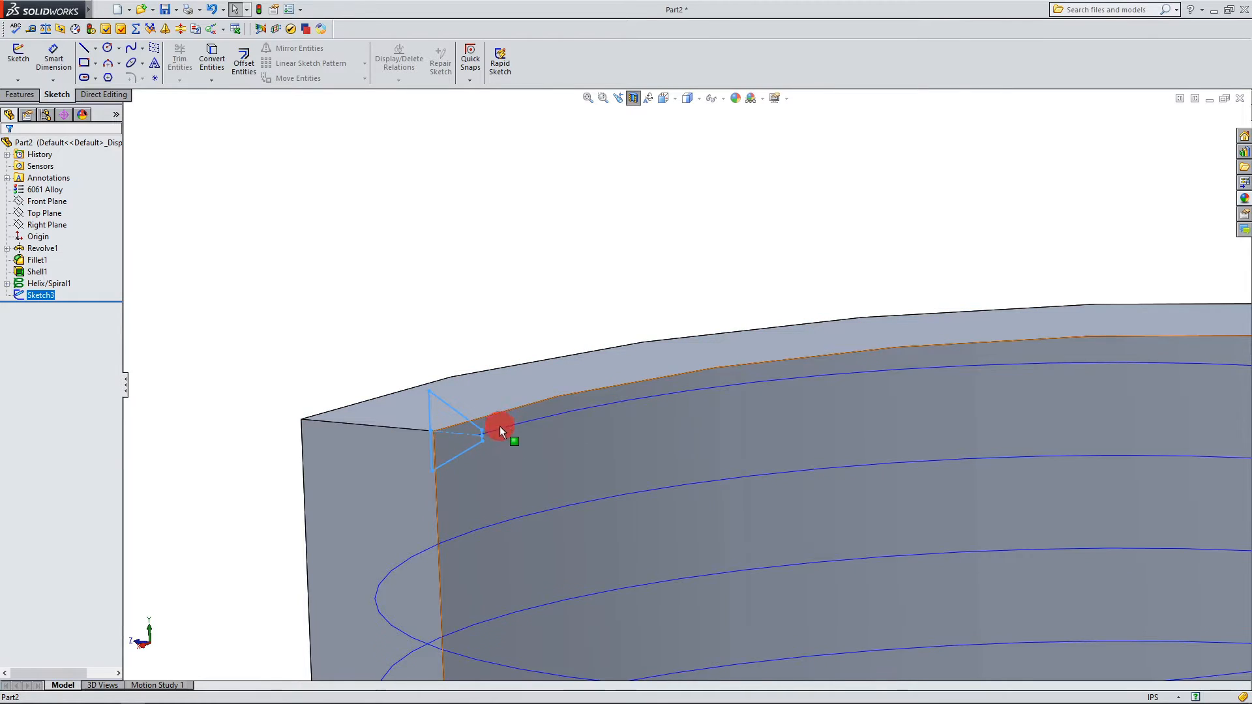
scroll(557, 413, "up", 6)
left_click(498, 296)
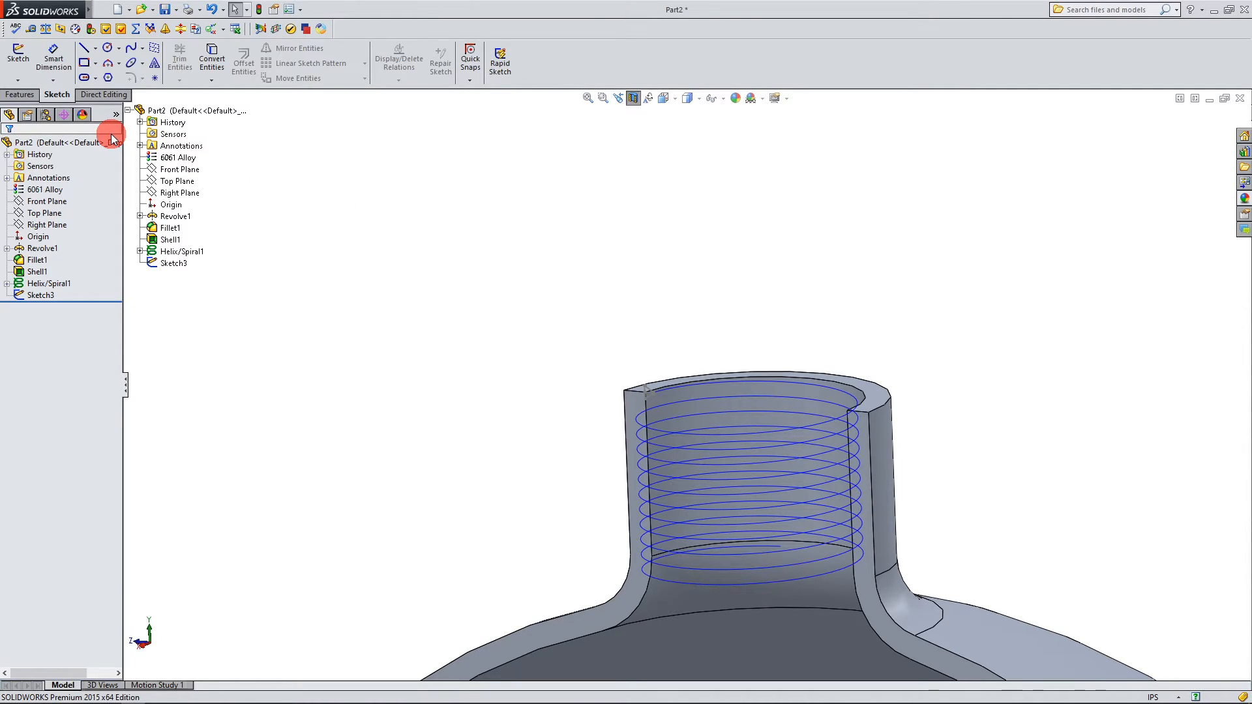
scroll(557, 291, "up", 2)
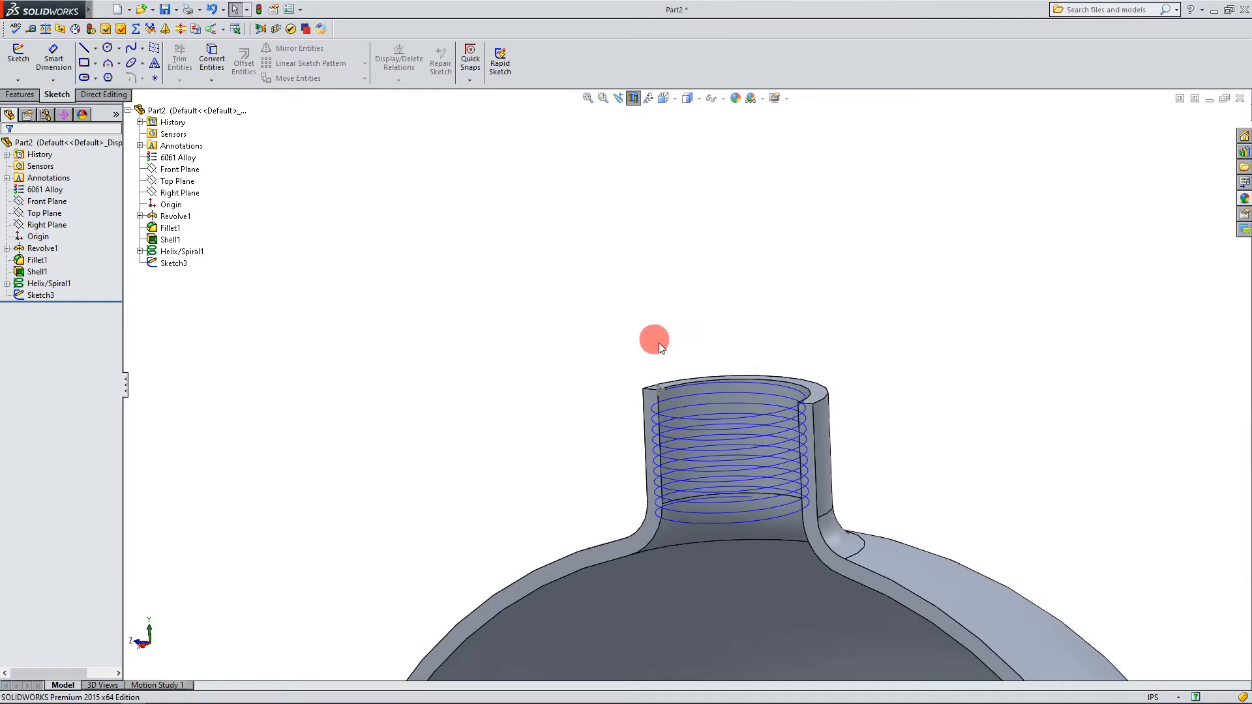
scroll(845, 546, "down", 4)
middle_click_drag(832, 403, 726, 387)
scroll(813, 370, "up", 2)
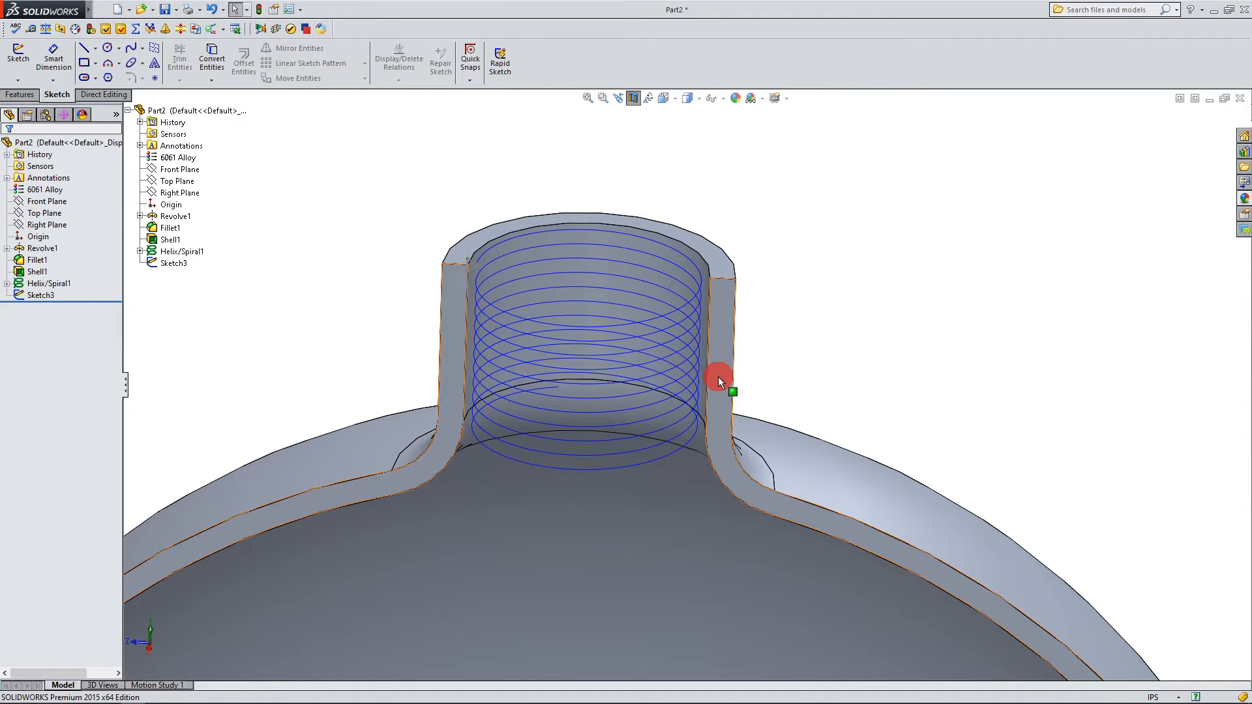
Step: Set up a boss sweep using the triangular thread sketch as the profile and the helix as the path
left_click(20, 94)
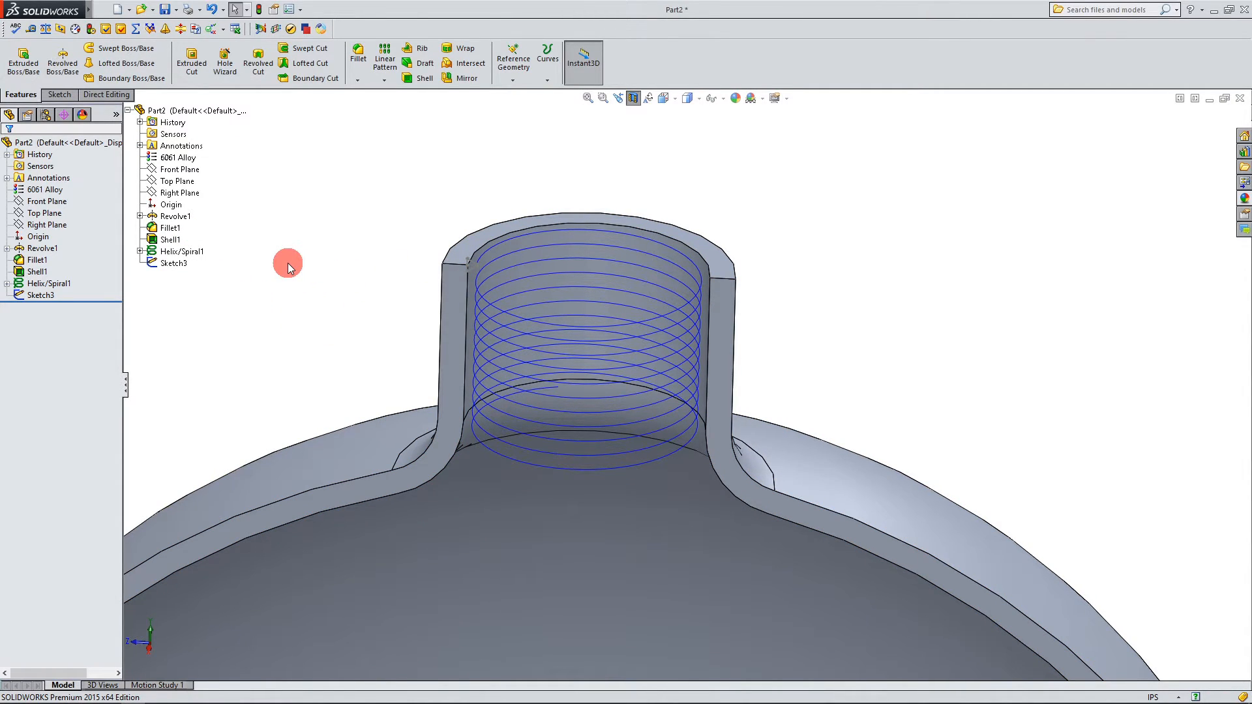
left_click(109, 49)
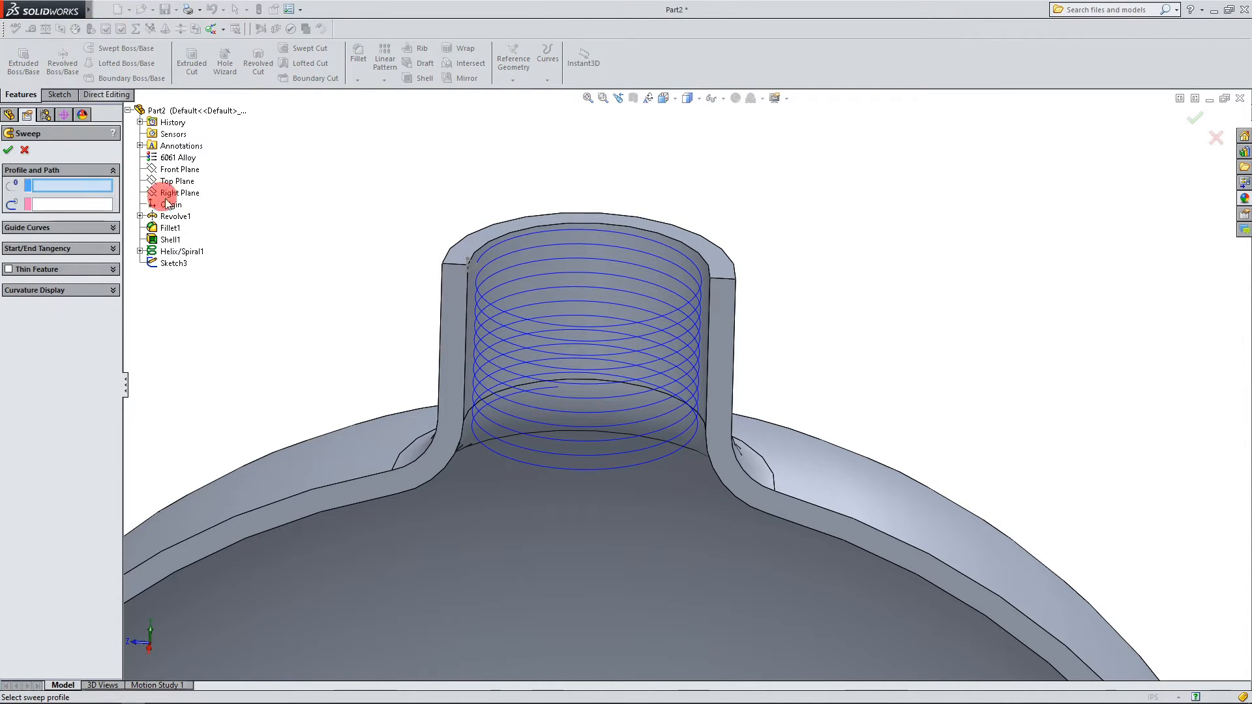
scroll(480, 265, "down", 5)
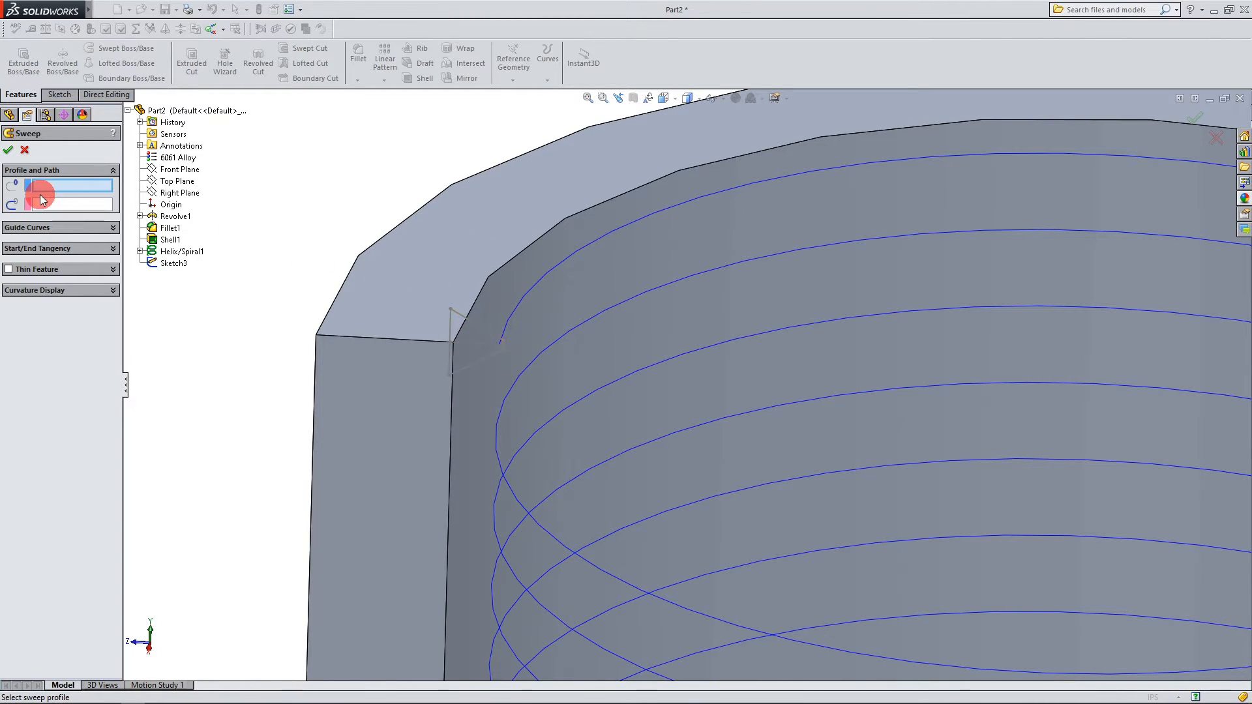
left_click(476, 330)
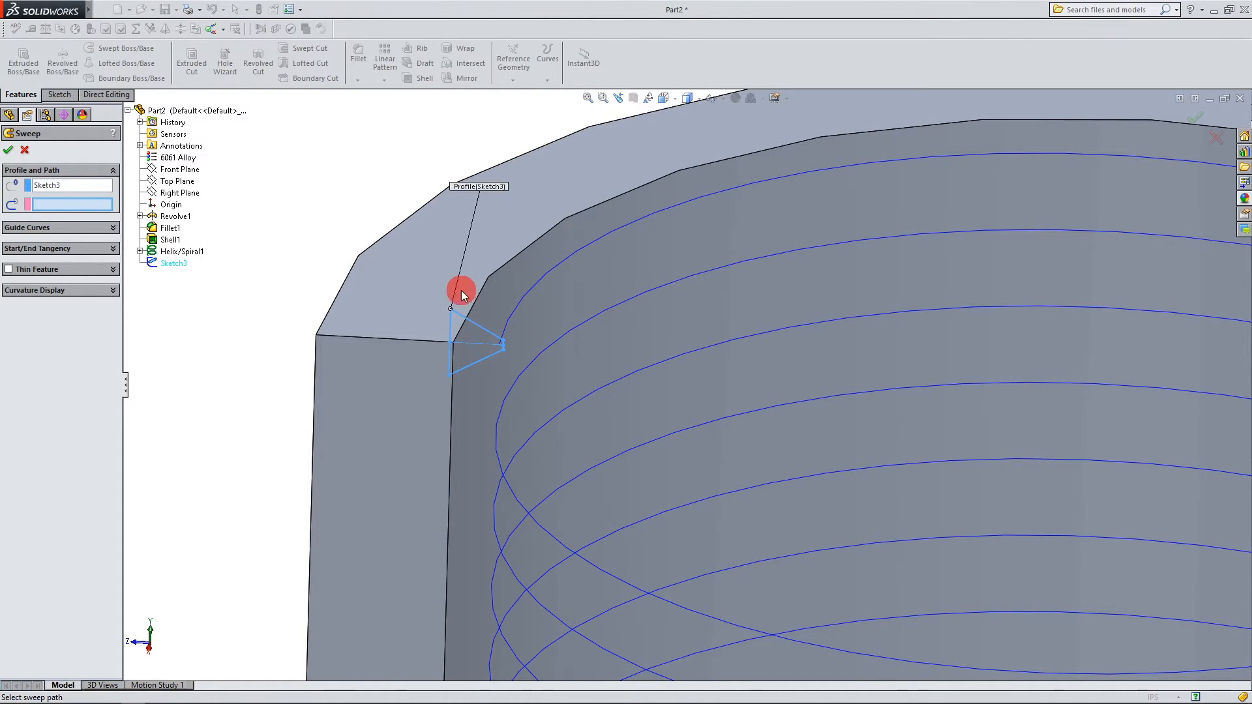
scroll(452, 334, "up", 3)
scroll(731, 401, "down", 2)
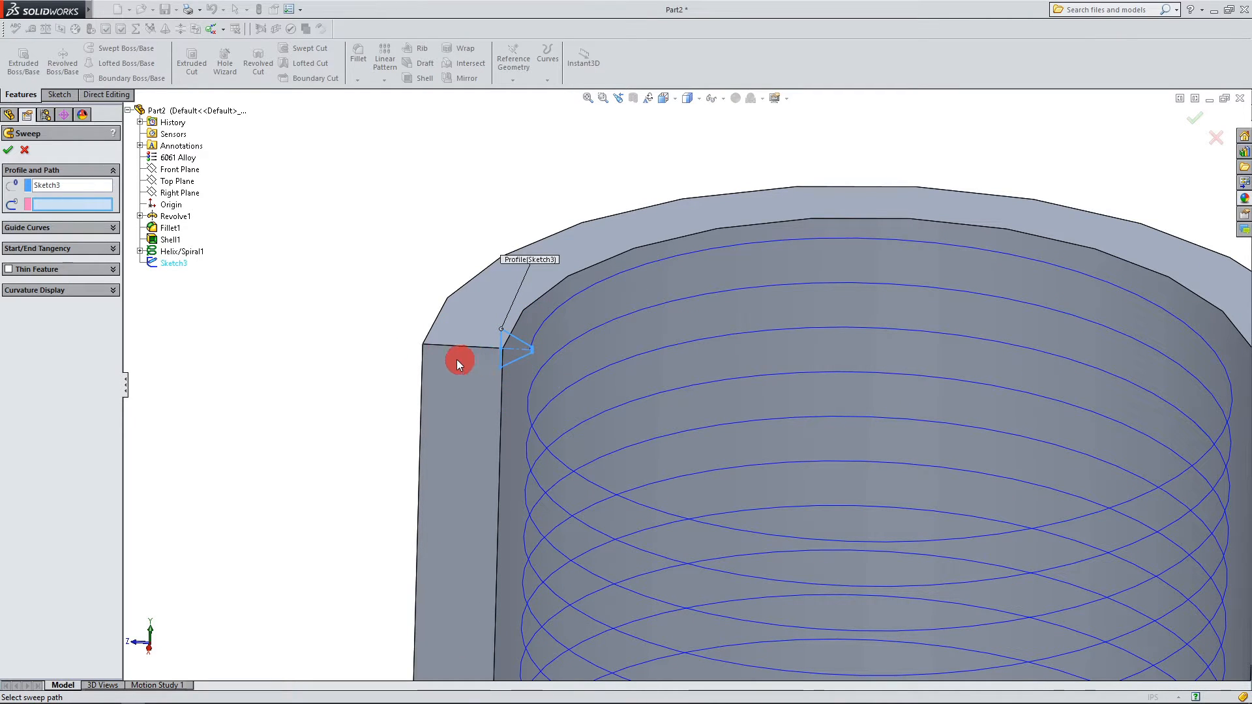
left_click(563, 302)
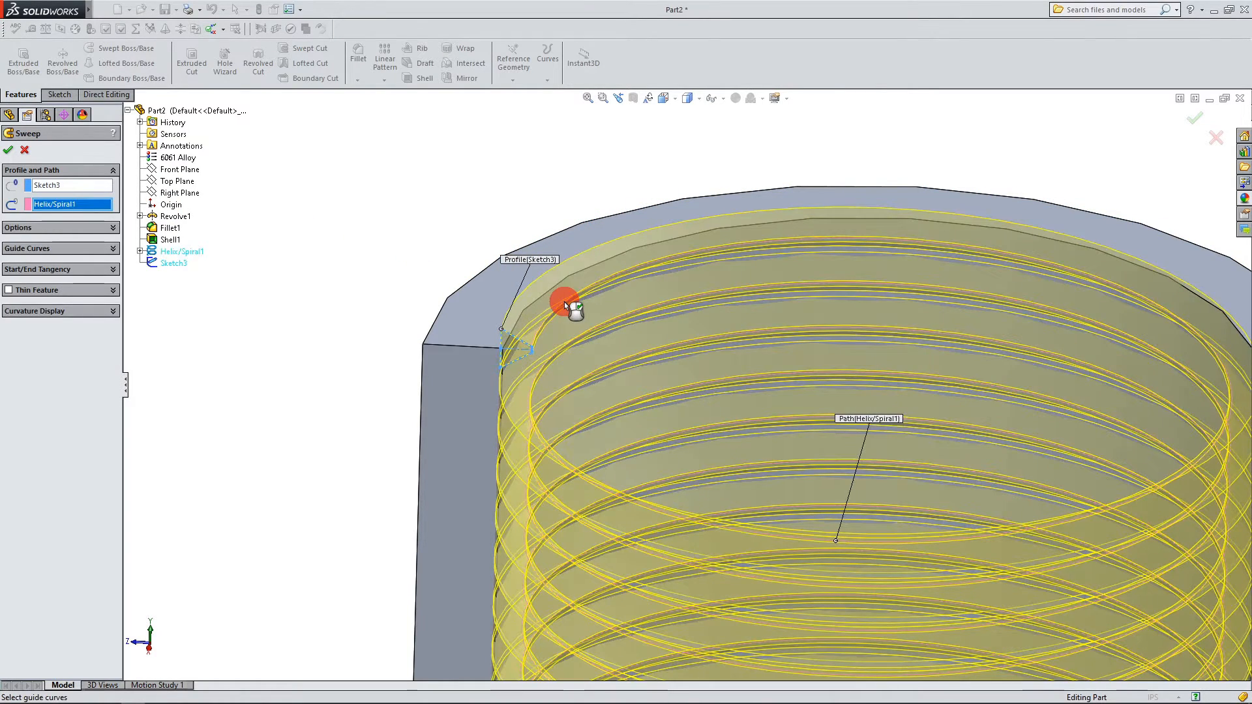
Step: Inspect the sweep preview down to the neck's lower end and create the swept thread
scroll(636, 319, "up", 3)
scroll(639, 324, "up", 1)
scroll(959, 495, "down", 3)
scroll(734, 316, "up", 2)
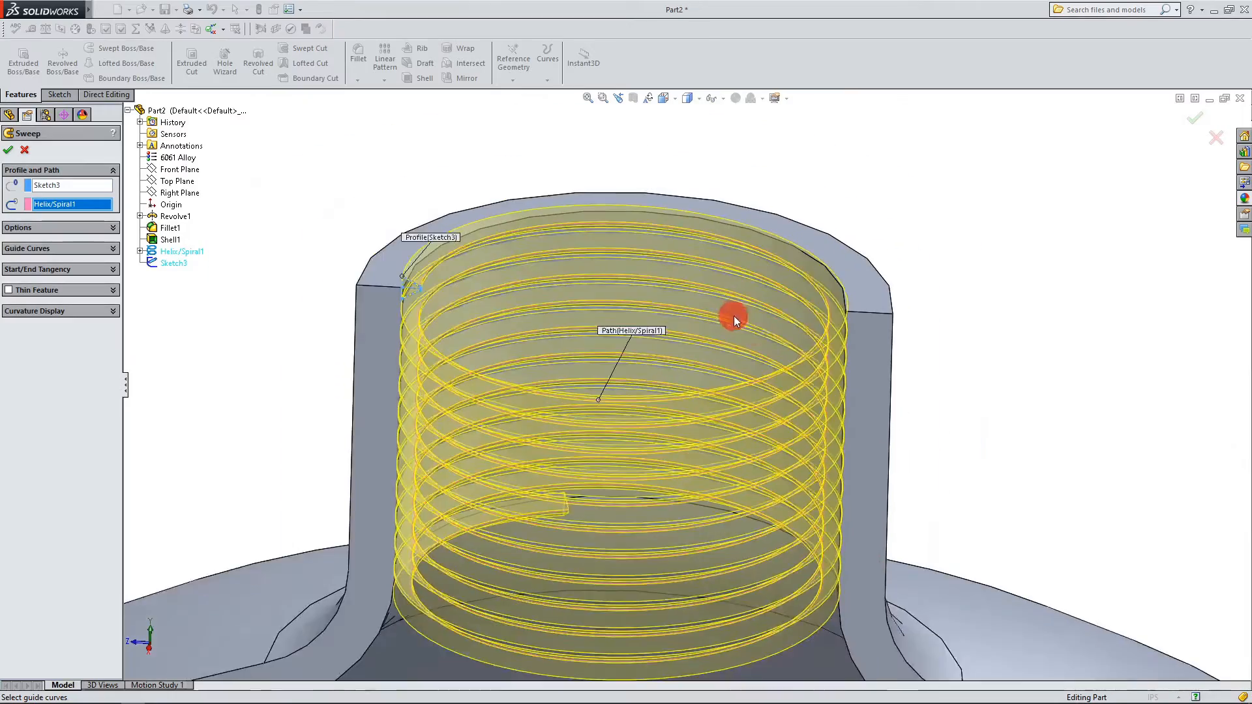
scroll(801, 401, "down", 2)
middle_click_drag(801, 402, 792, 384)
scroll(799, 389, "up", 4)
scroll(738, 398, "down", 1)
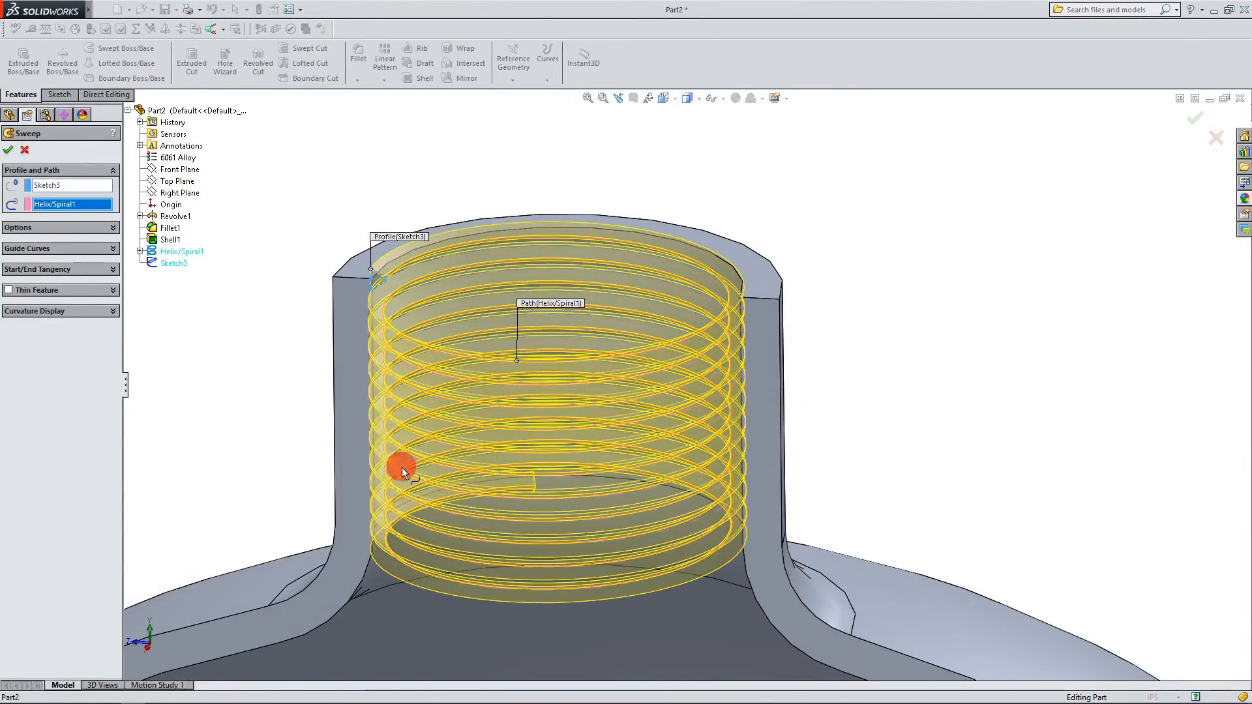
middle_click_drag(400, 470, 440, 424)
scroll(417, 567, "down", 3)
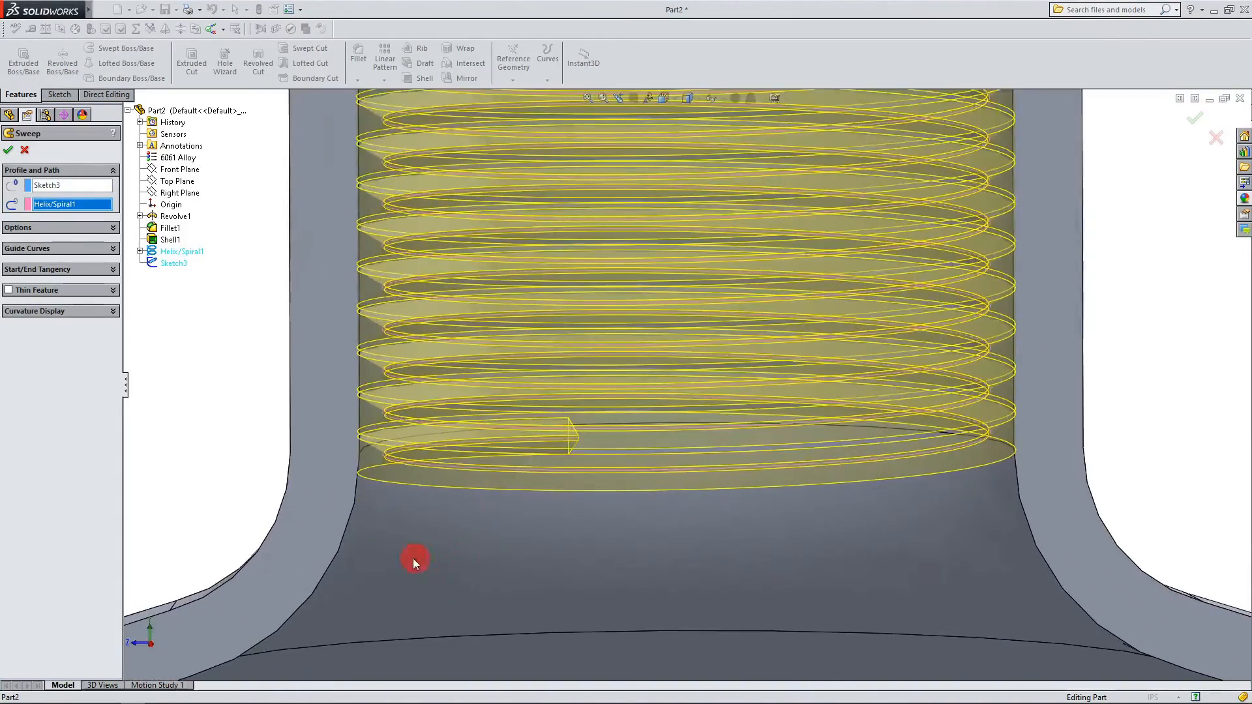
left_click(148, 645)
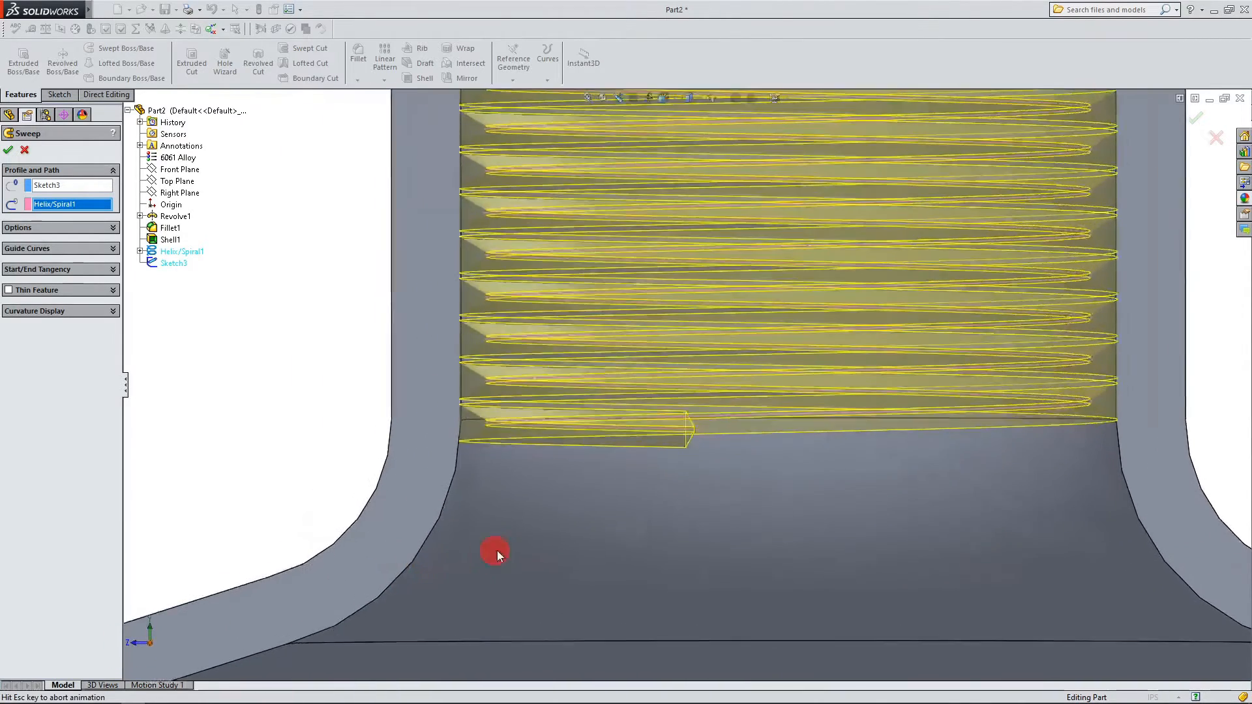
scroll(745, 534, "up", 4)
scroll(946, 386, "down", 3)
scroll(808, 399, "up", 1)
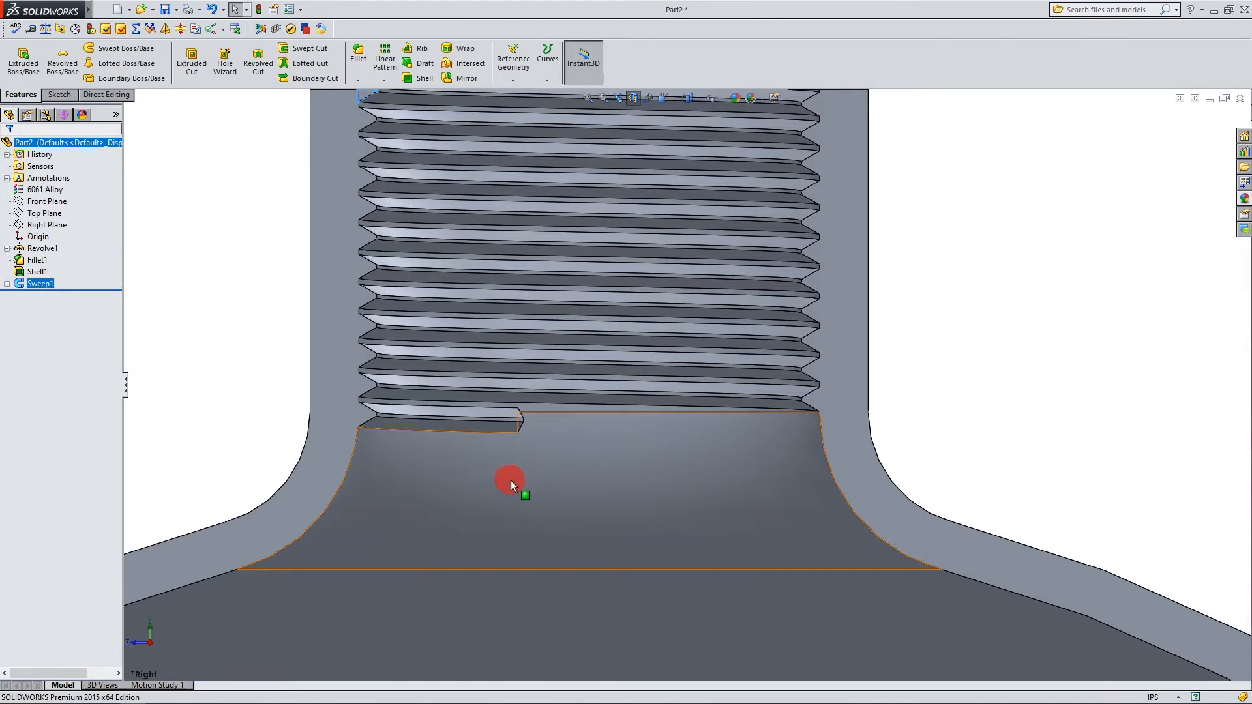
Step: Examine the sectioned thread and its lower end where it meets the curved transition into the tank
scroll(516, 465, "up", 2)
scroll(606, 430, "down", 2)
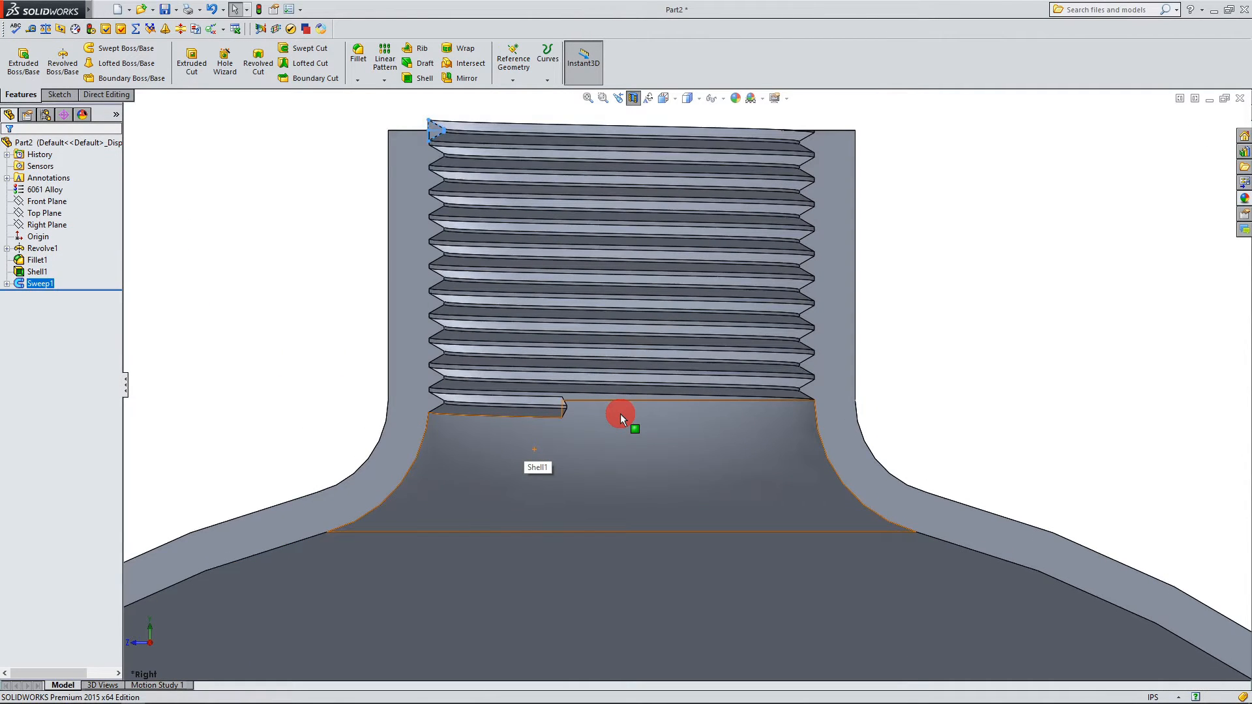
middle_click_drag(619, 412, 563, 225)
left_click(564, 383)
middle_click_drag(565, 383, 508, 489)
scroll(519, 506, "up", 5)
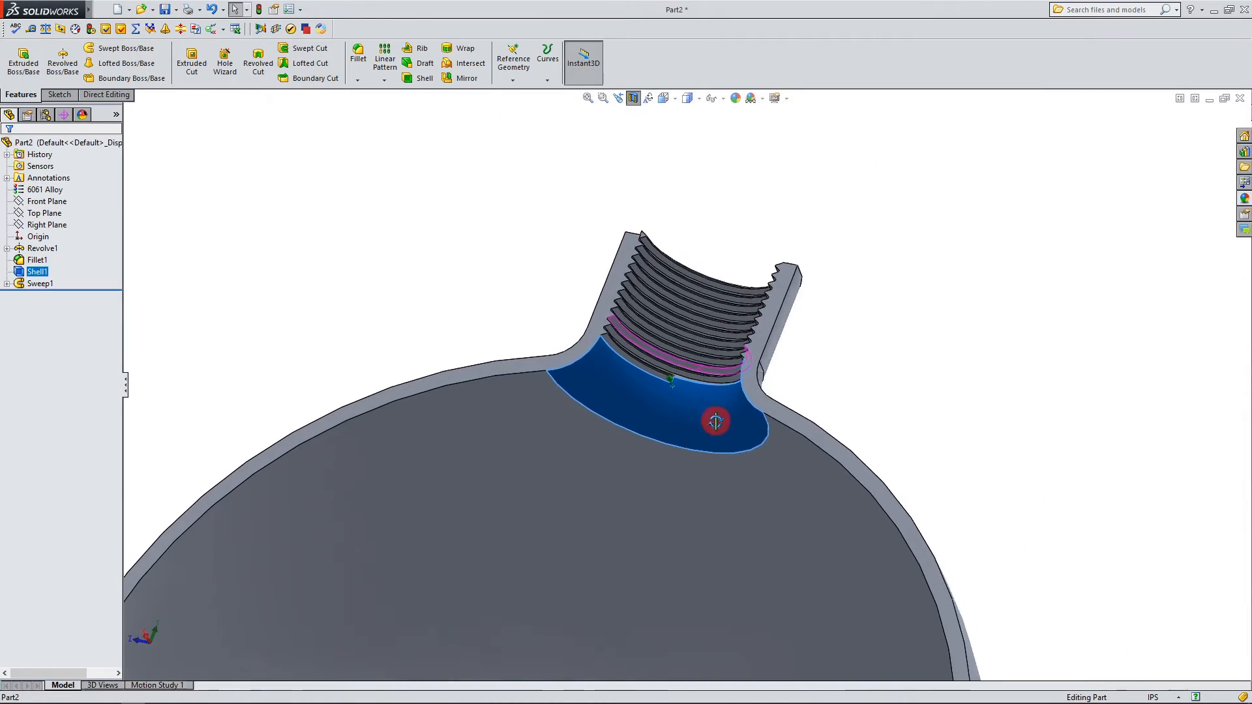
scroll(717, 391, "down", 6)
Step: Edit the helix under the thread sweep and try a height of 0.75 in
left_click(29, 259, "ctrl")
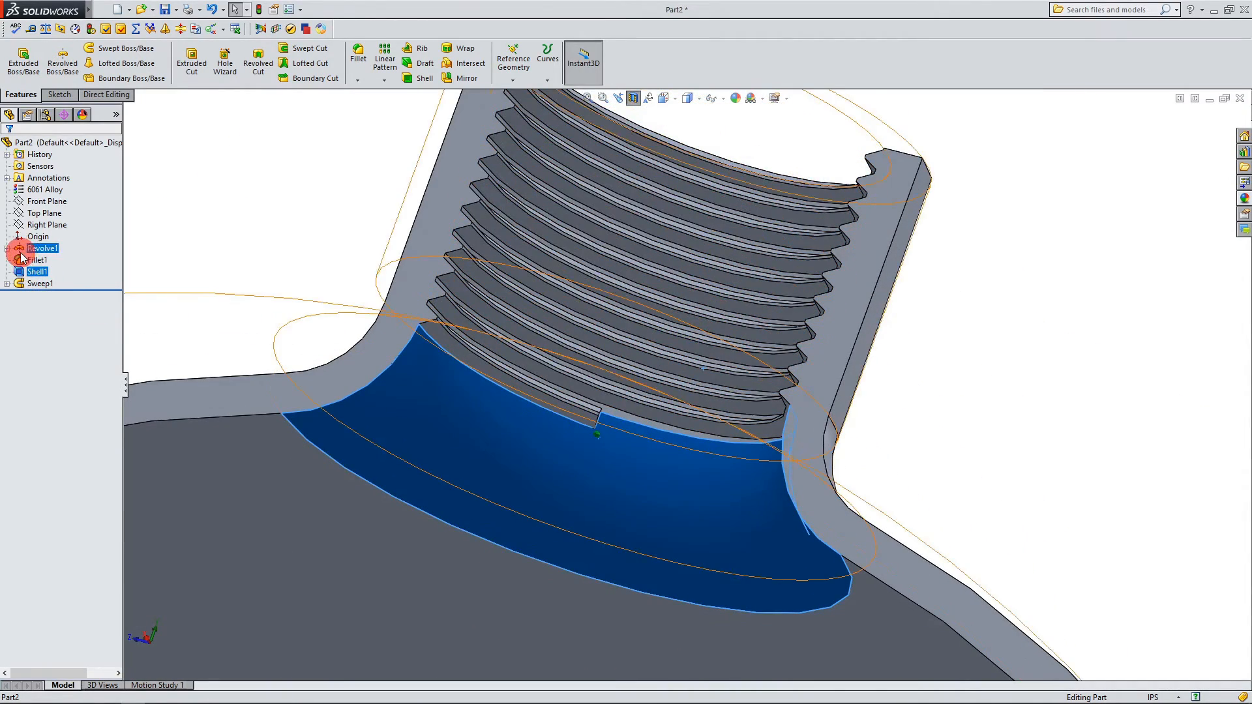
left_click(6, 248)
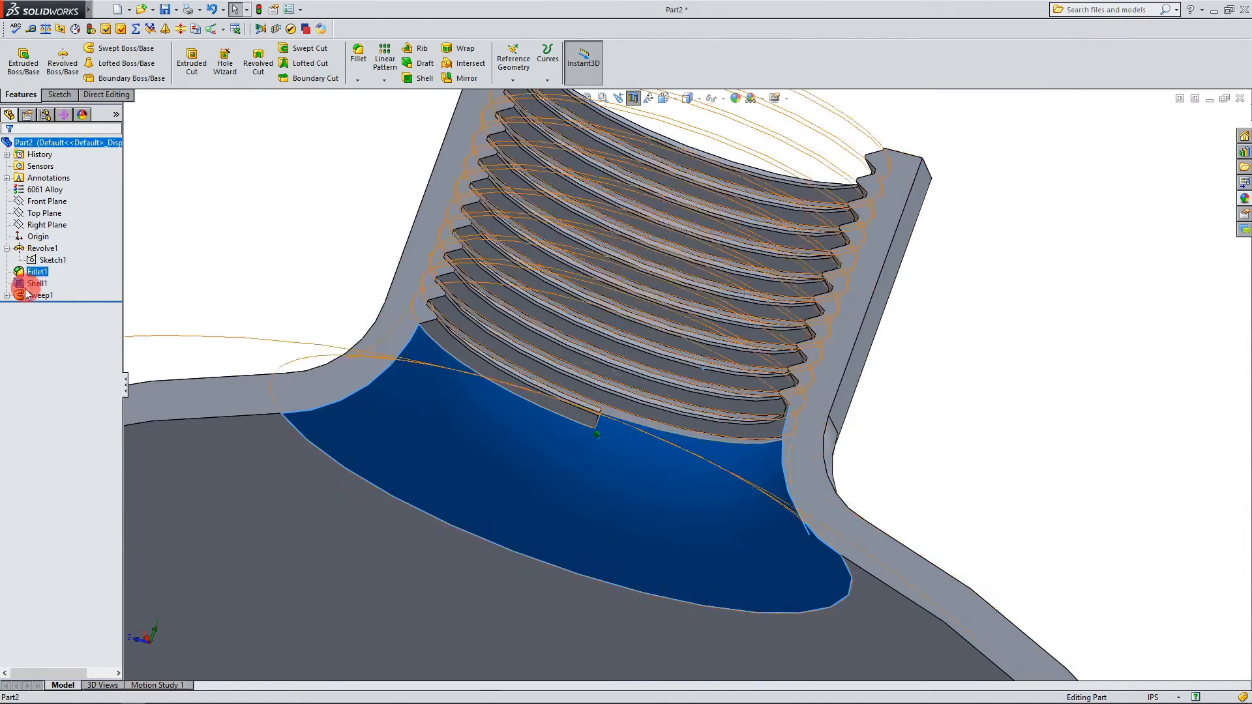
left_click(36, 318)
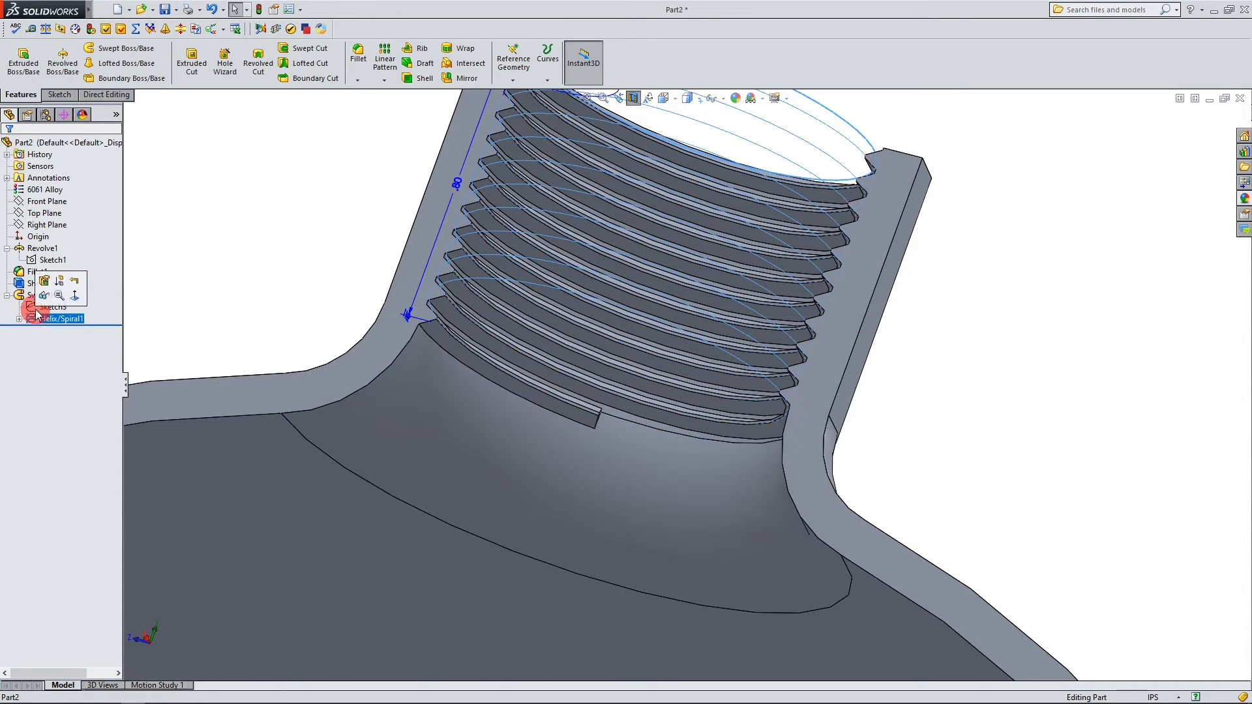
left_click(45, 280)
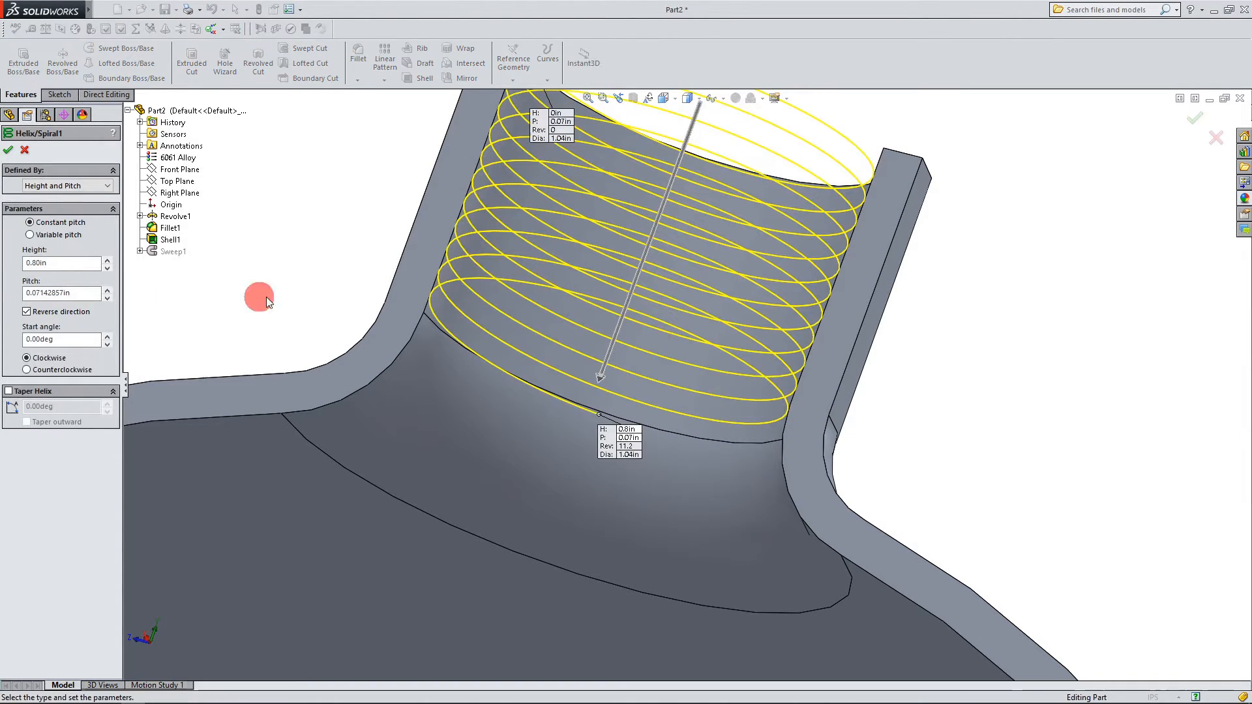
left_click(145, 635)
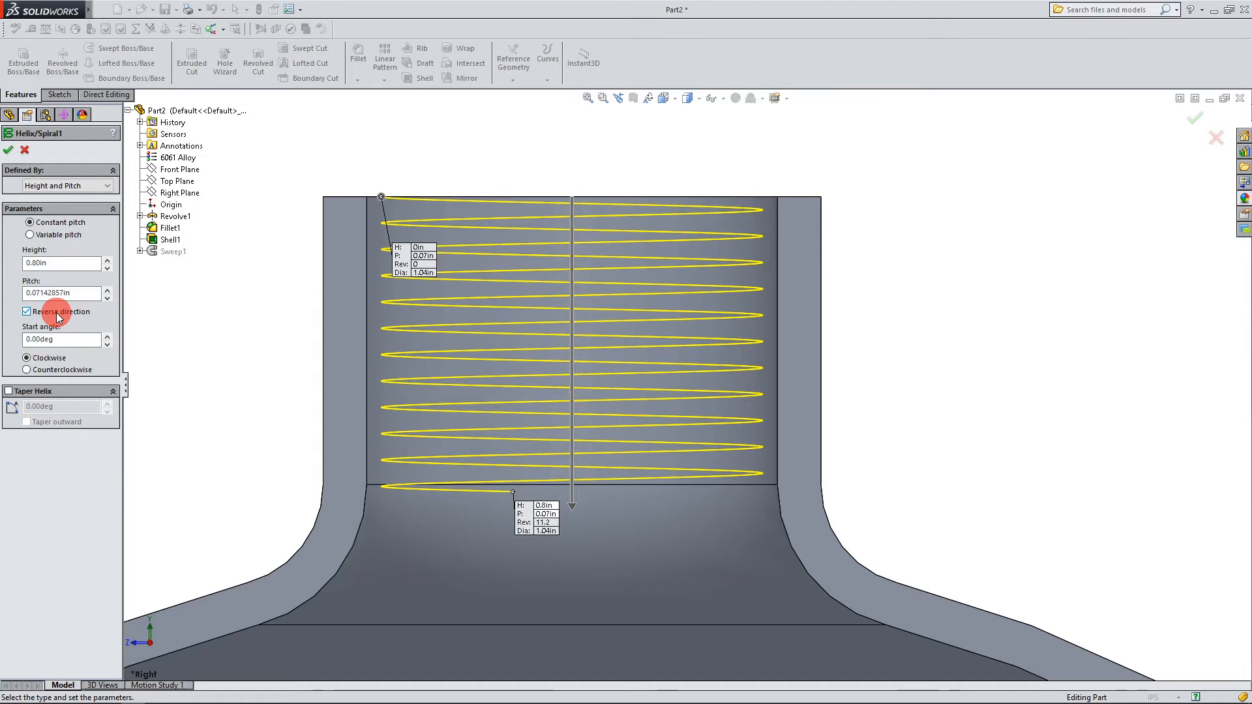
left_click_drag(73, 265, 39, 264)
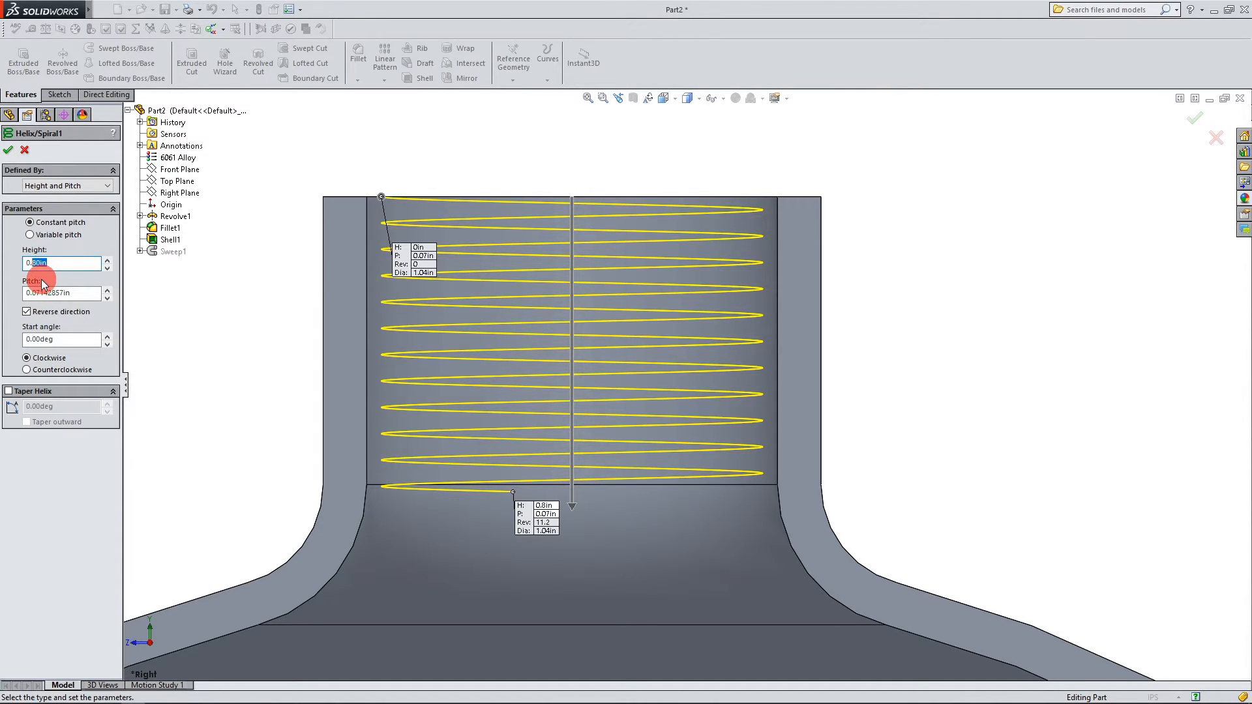
type("7")
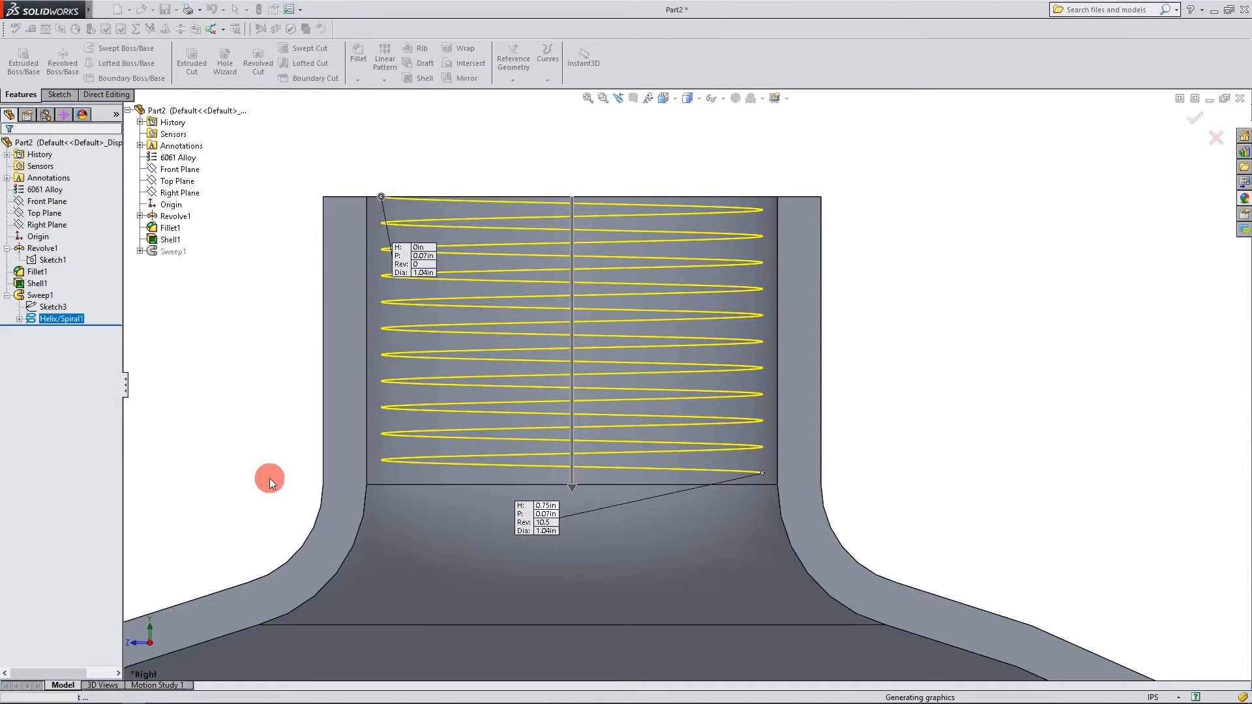
Step: Examine where the rebuilt thread ends at the base of the neck on both sides of the section
scroll(888, 504, "down", 4)
middle_click_drag(636, 476, 674, 450)
scroll(716, 385, "down", 5)
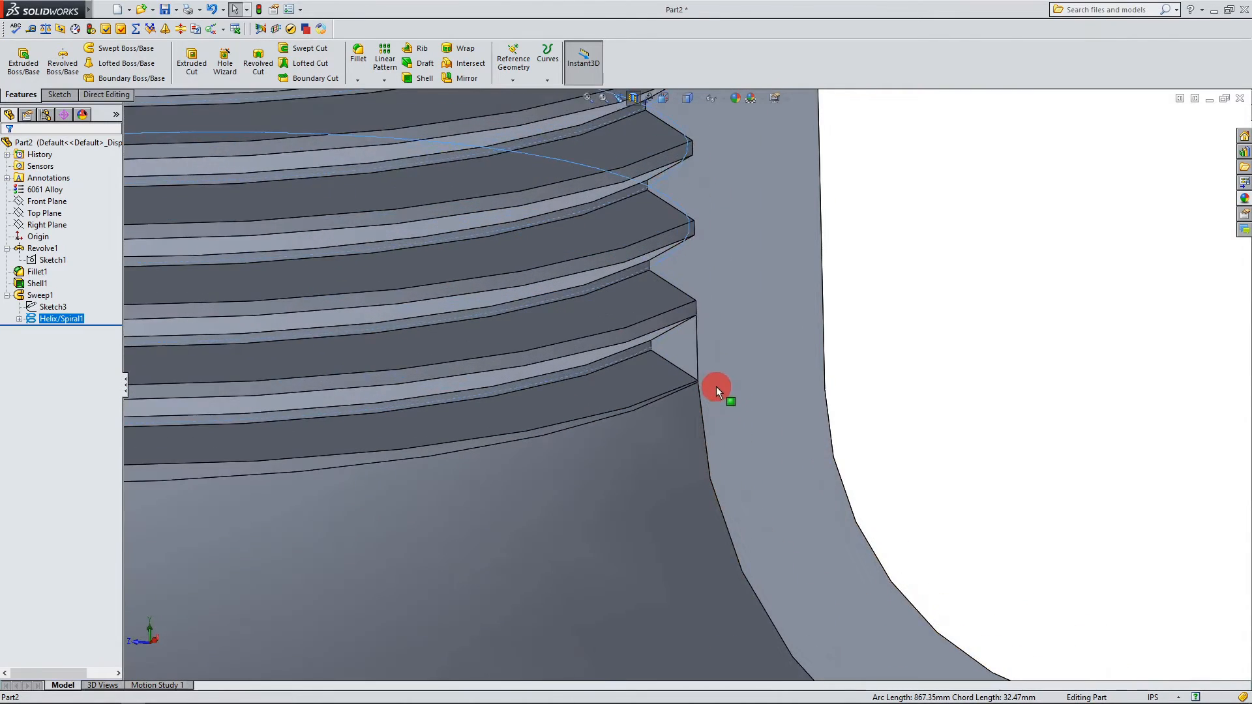
scroll(656, 413, "up", 6)
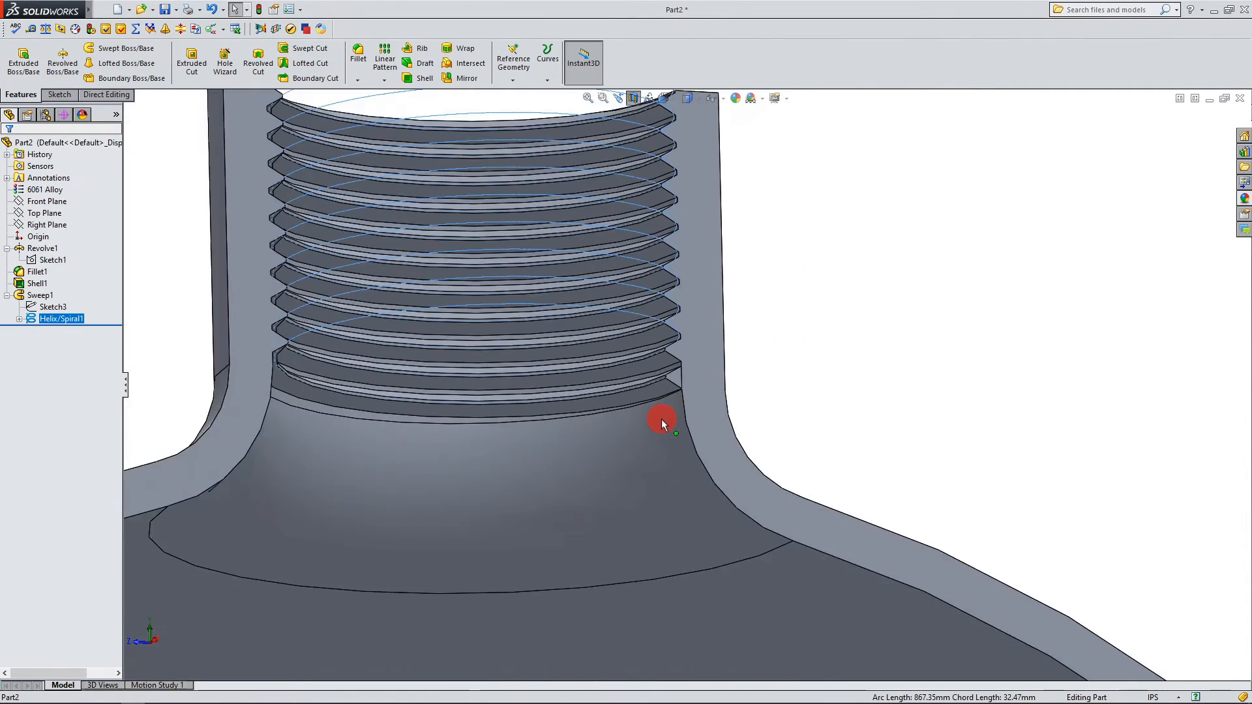
scroll(479, 410, "down", 4)
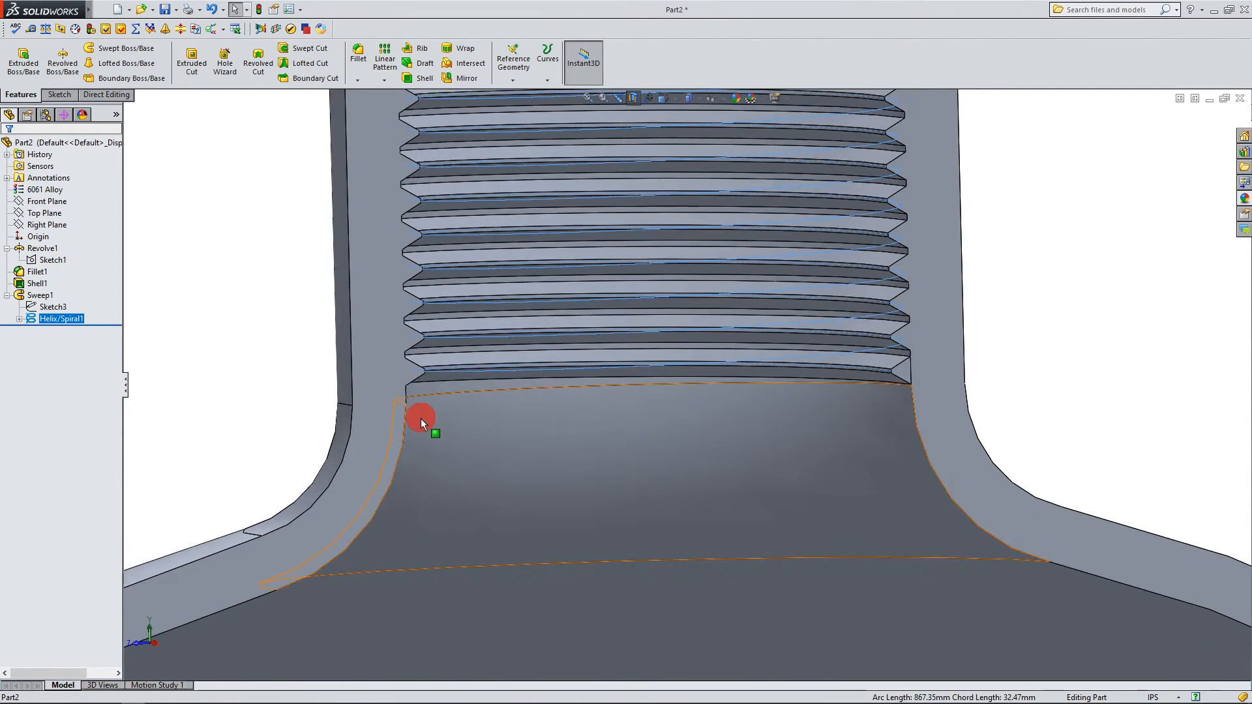
scroll(428, 421, "up", 4)
middle_click_drag(690, 405, 624, 433)
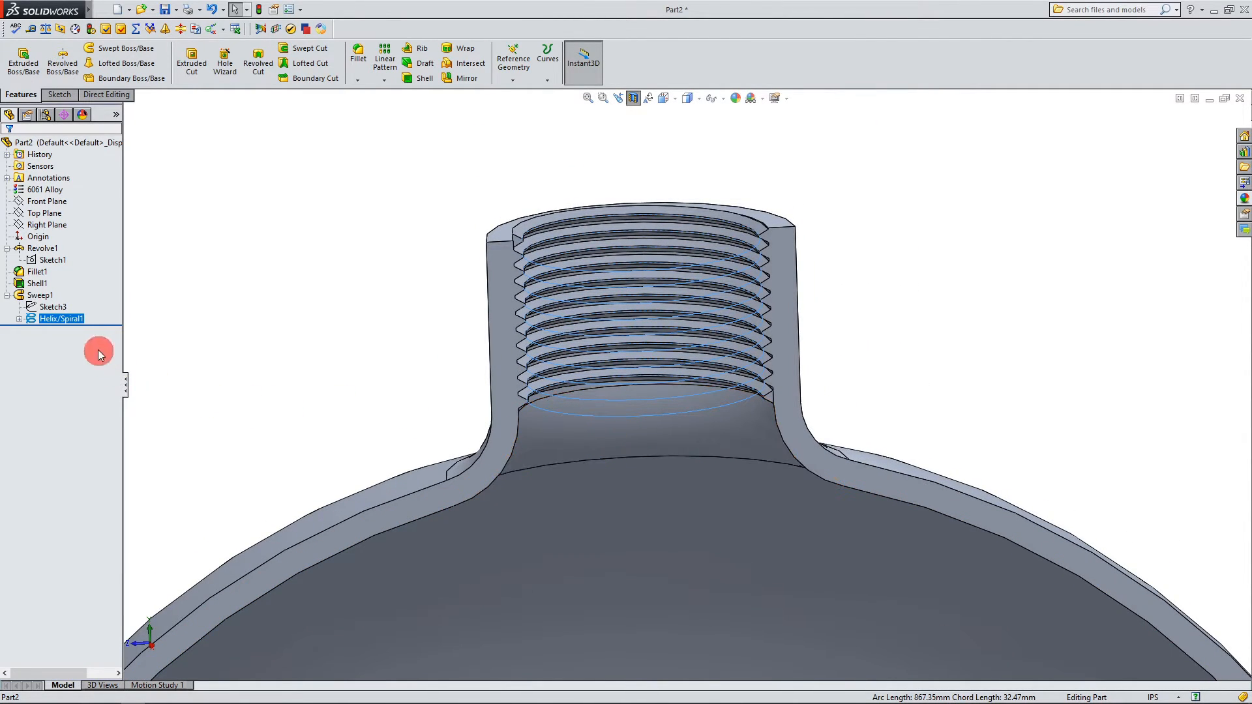
Step: Set the thread helix's height to 0.725 in
right_click(40, 320)
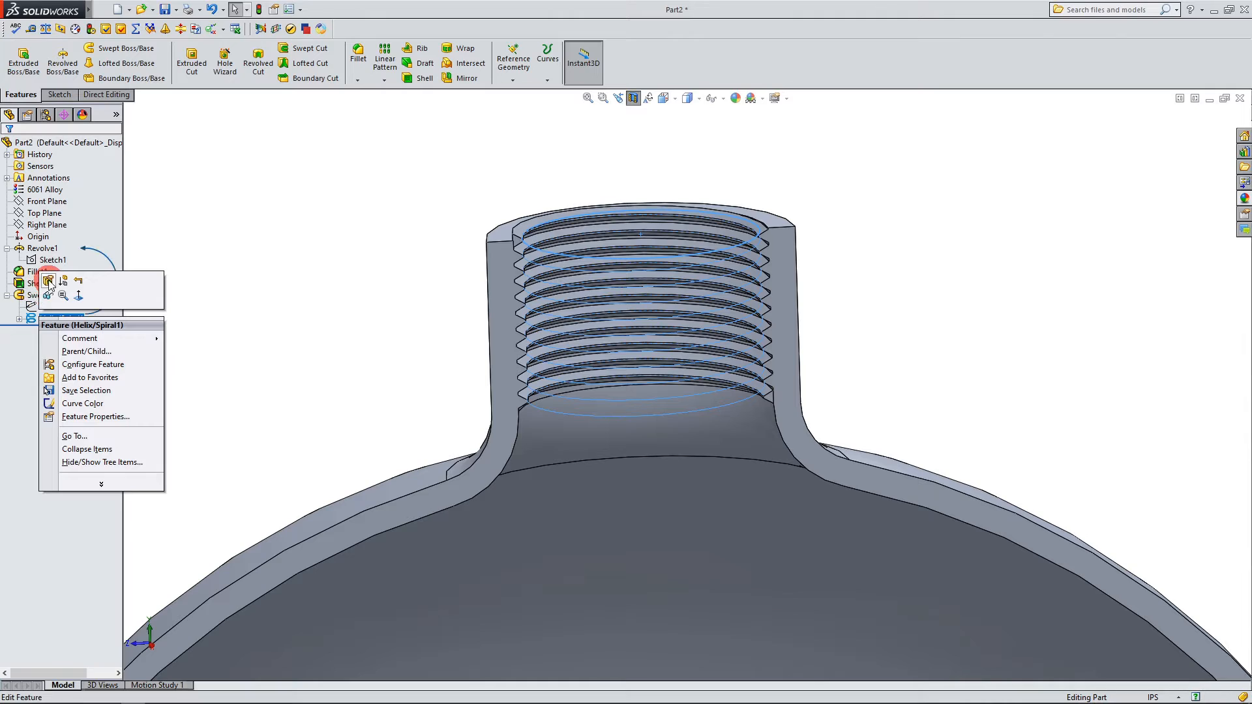
left_click(51, 286)
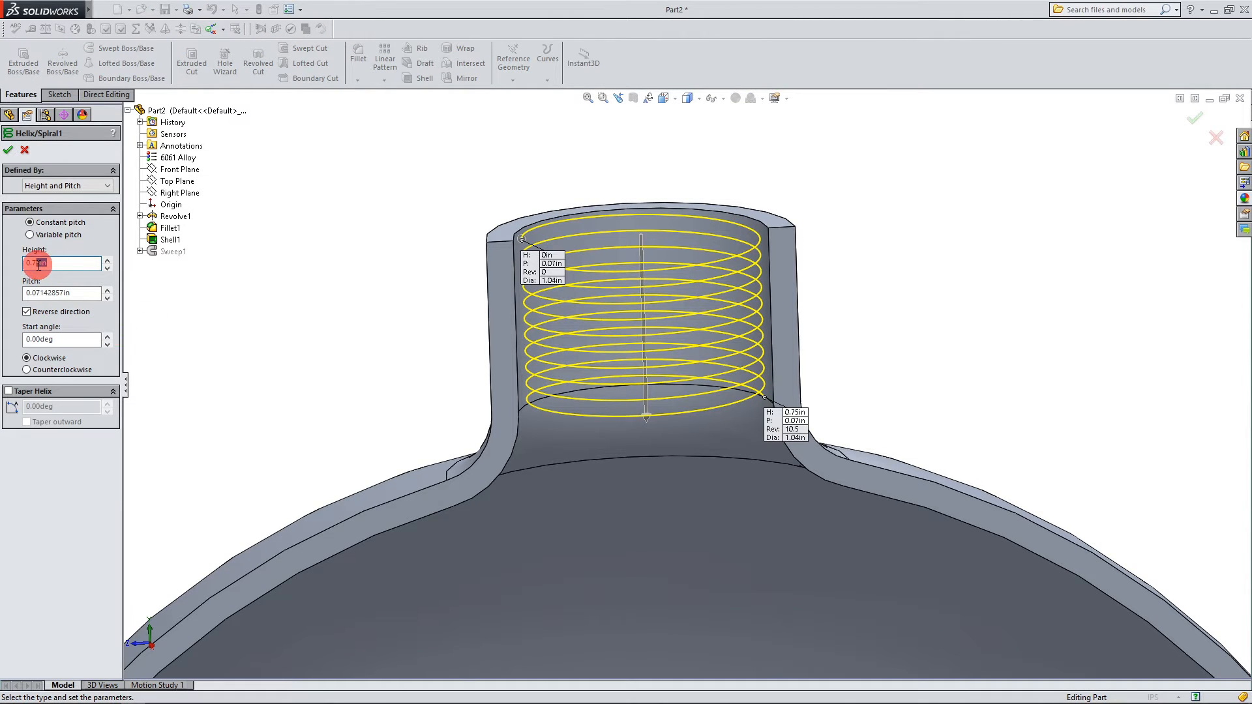
left_click(38, 444)
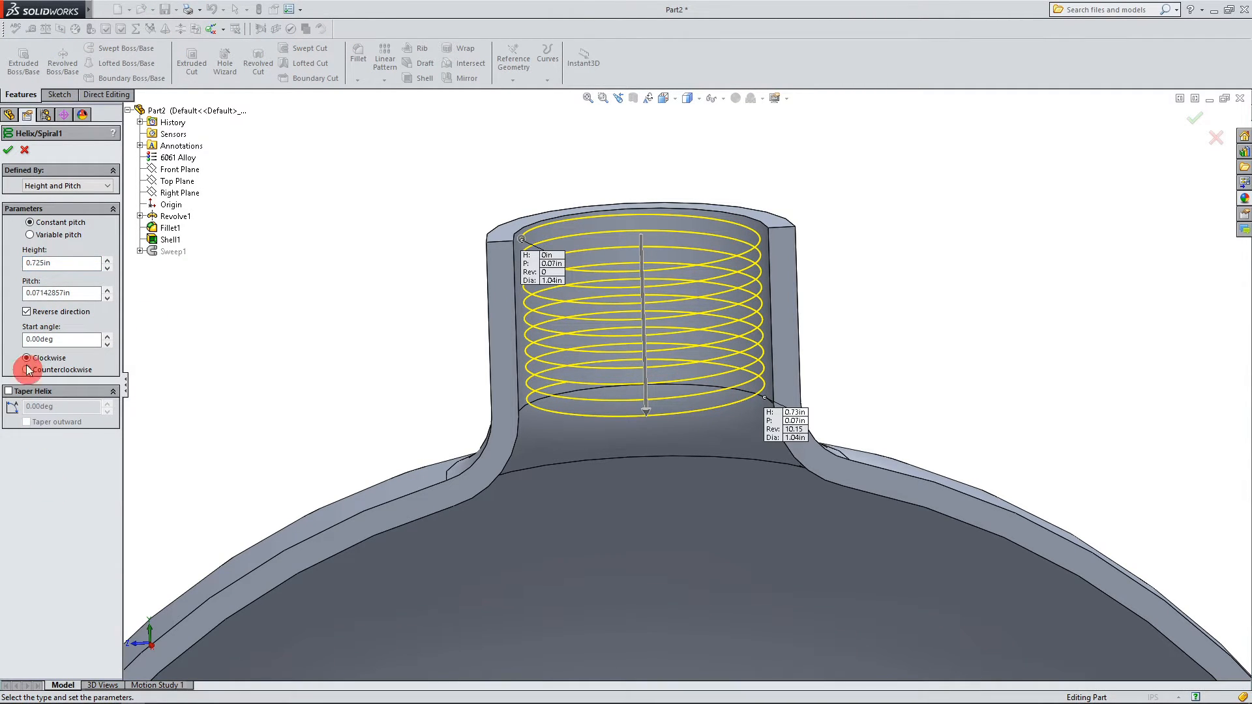
left_click(7, 150)
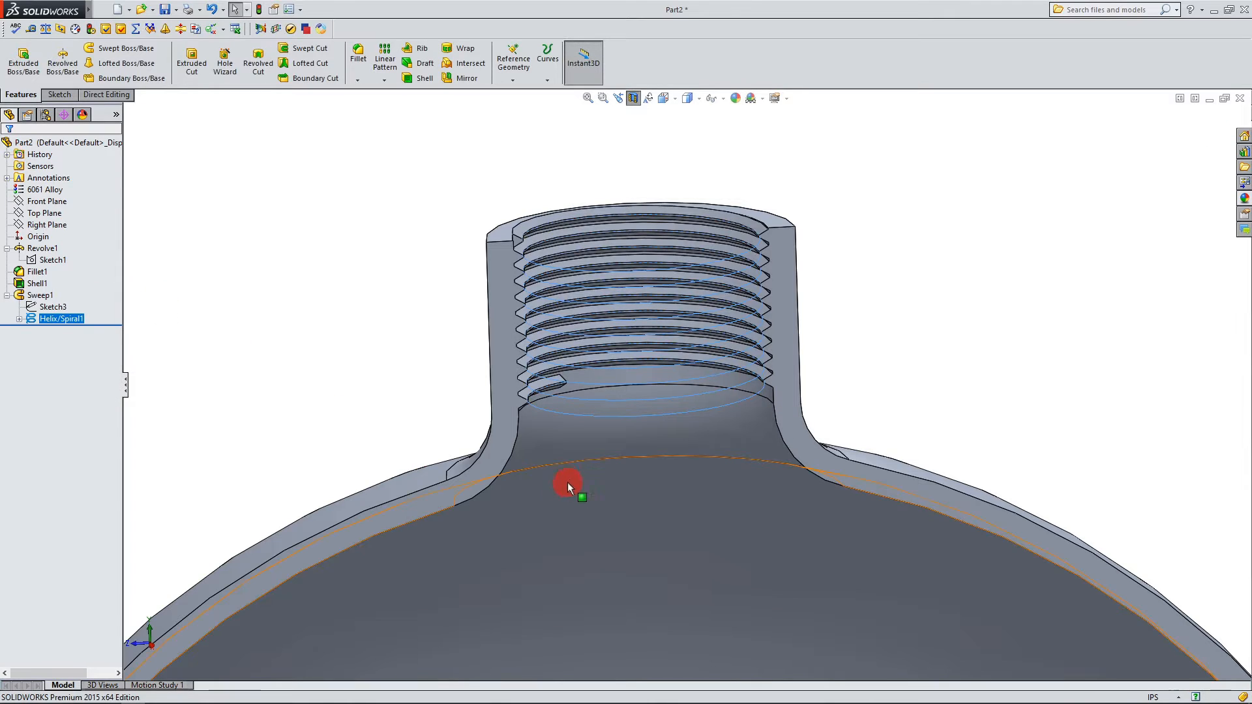
Step: Examine the shortened thread's lower end and how the thread starts at the neck's rim
middle_click_drag(568, 481, 573, 386)
scroll(346, 308, "down", 5)
mouse_move(363, 307)
middle_mouse_down()
mouse_move(397, 307)
mouse_move(366, 303)
middle_mouse_up()
scroll(463, 290, "up", 4)
scroll(611, 365, "down", 3)
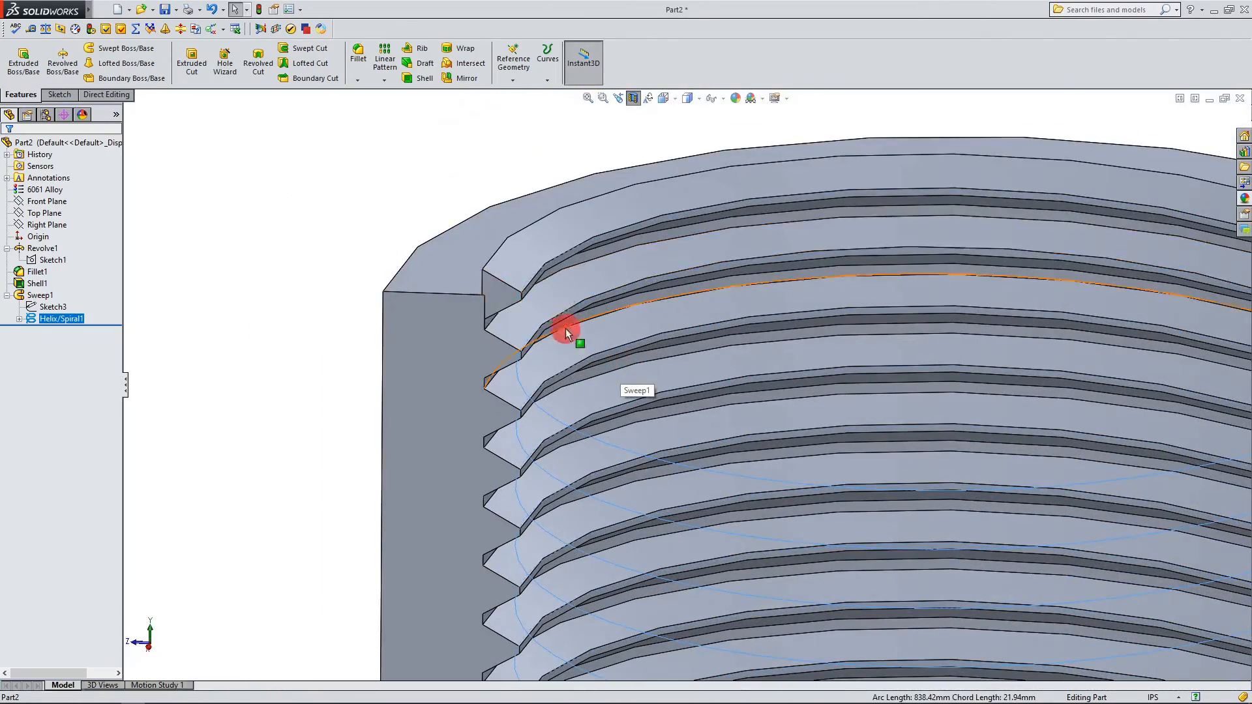
scroll(498, 292, "up", 6)
scroll(546, 322, "down", 6)
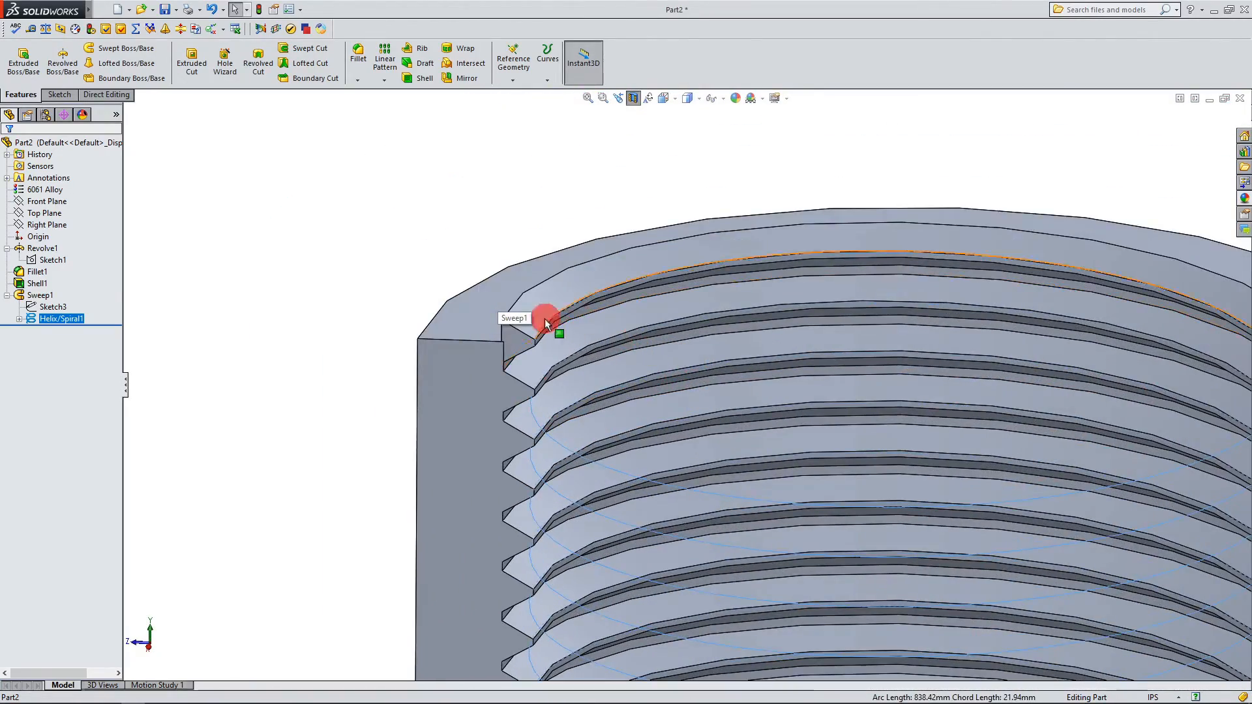
scroll(533, 343, "up", 6)
scroll(746, 400, "down", 3)
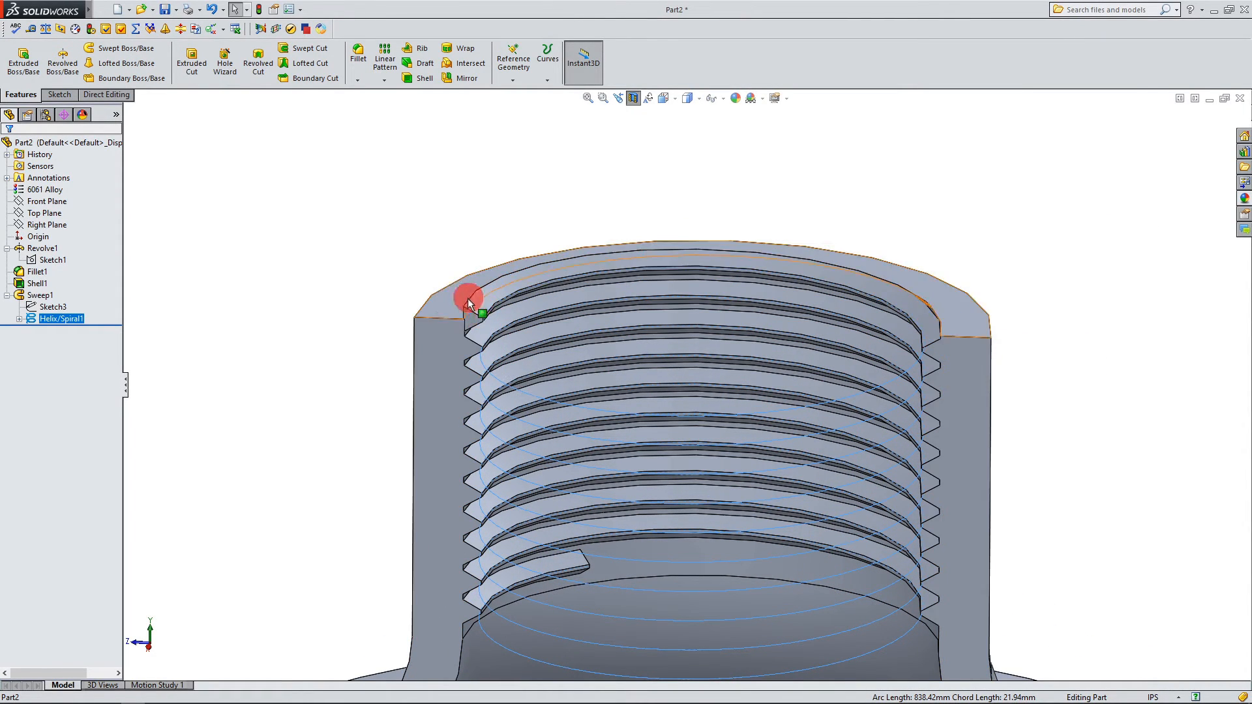
Step: Save the part with the finished swept thread
middle_click_drag(453, 316, 536, 349)
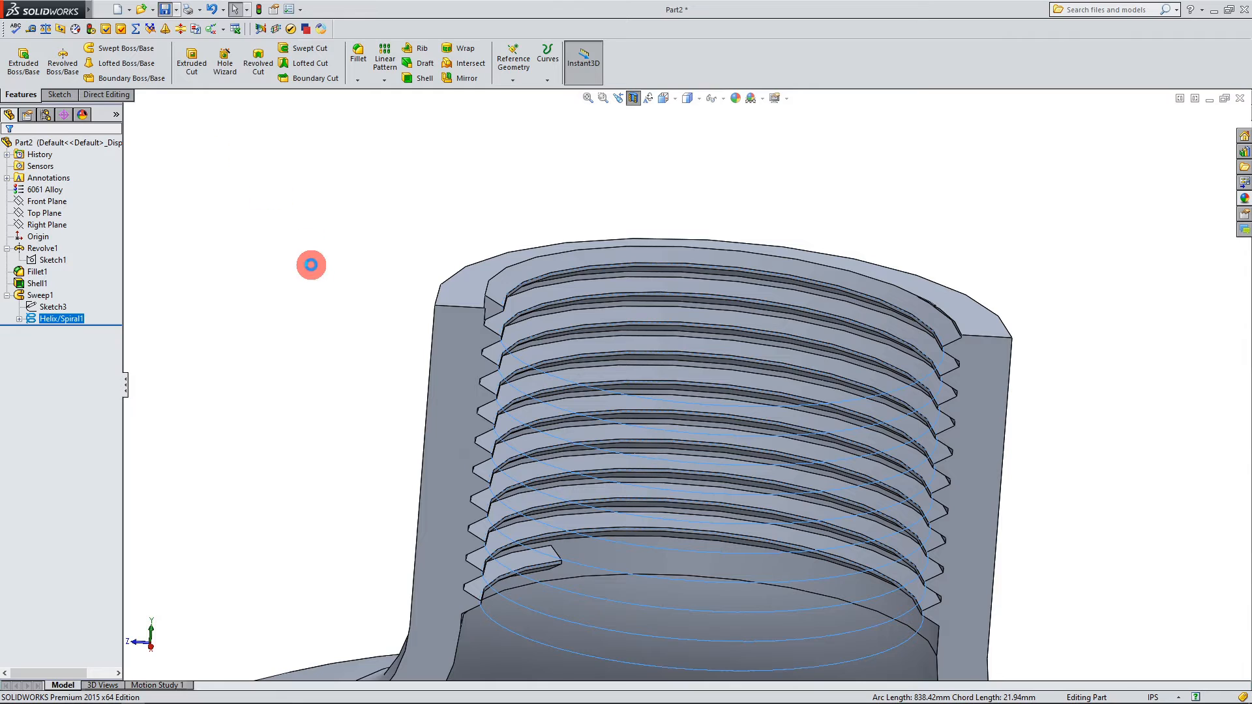
scroll(382, 322, "up", 3)
scroll(554, 374, "up", 1)
scroll(706, 417, "down", 1)
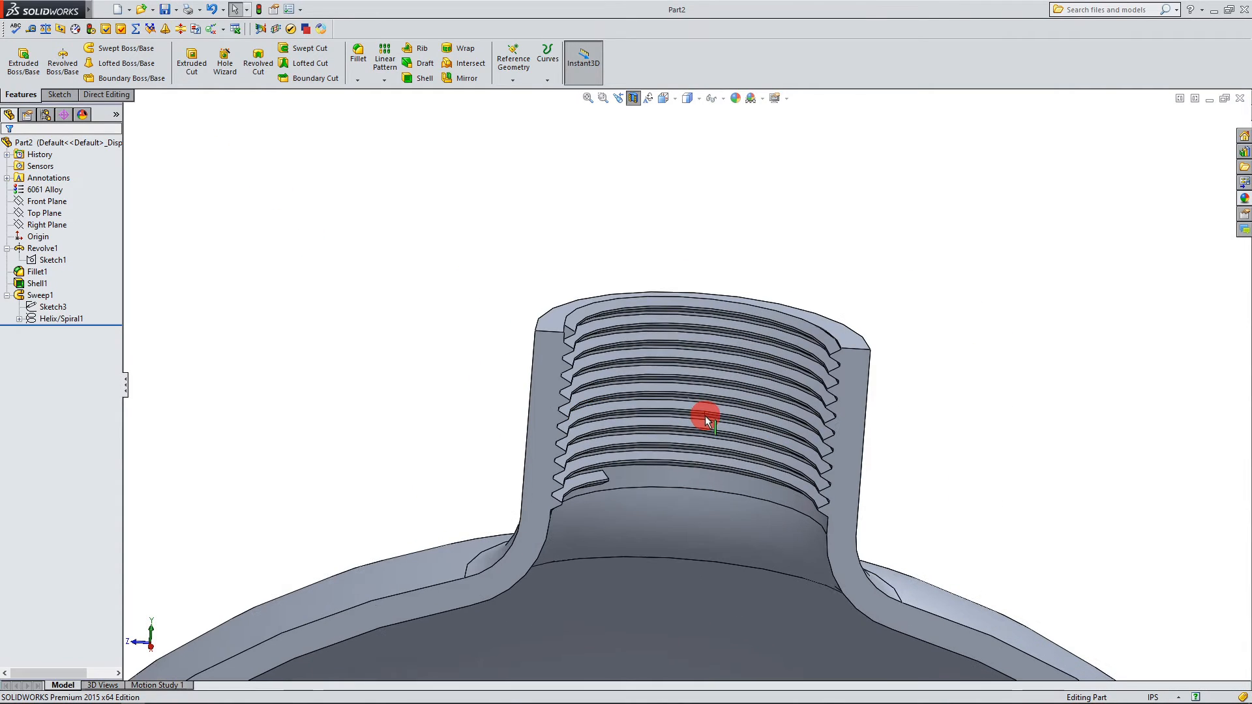
Step: Turn off the section view and look at the thread through the neck's opening
left_click(634, 99)
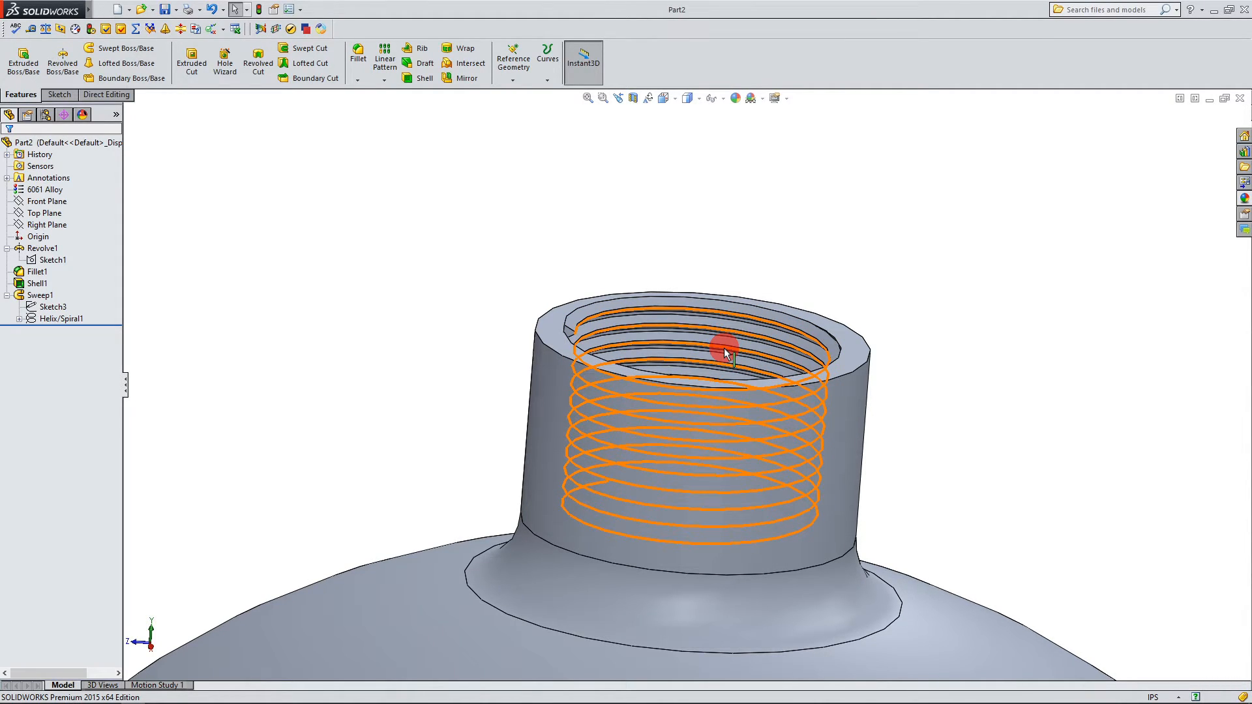
scroll(871, 346, "down", 2)
middle_click_drag(871, 346, 880, 372)
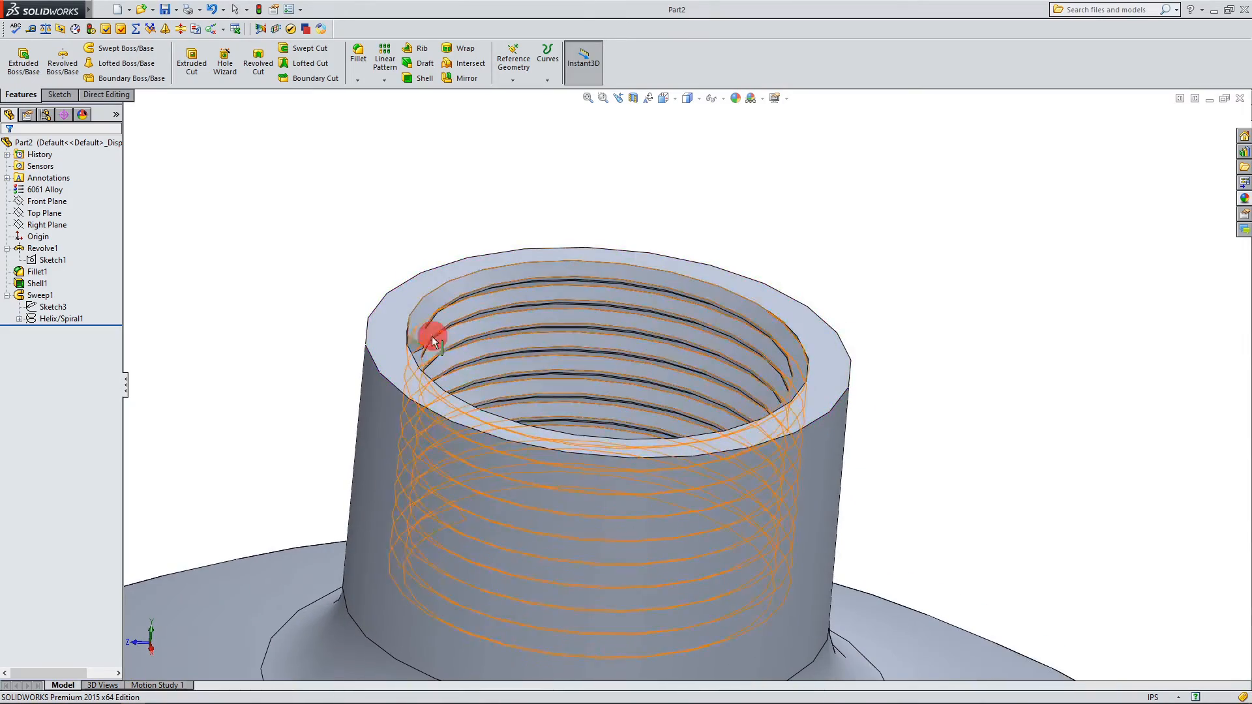
Step: Start a sketch on the neck's rim face and convert the rim's outer circular edge into it
mouse_move(672, 357)
middle_mouse_down()
mouse_move(749, 363)
mouse_move(712, 347)
mouse_move(687, 363)
middle_mouse_up()
scroll(869, 400, "up", 3)
scroll(790, 352, "down", 3)
left_click(758, 352)
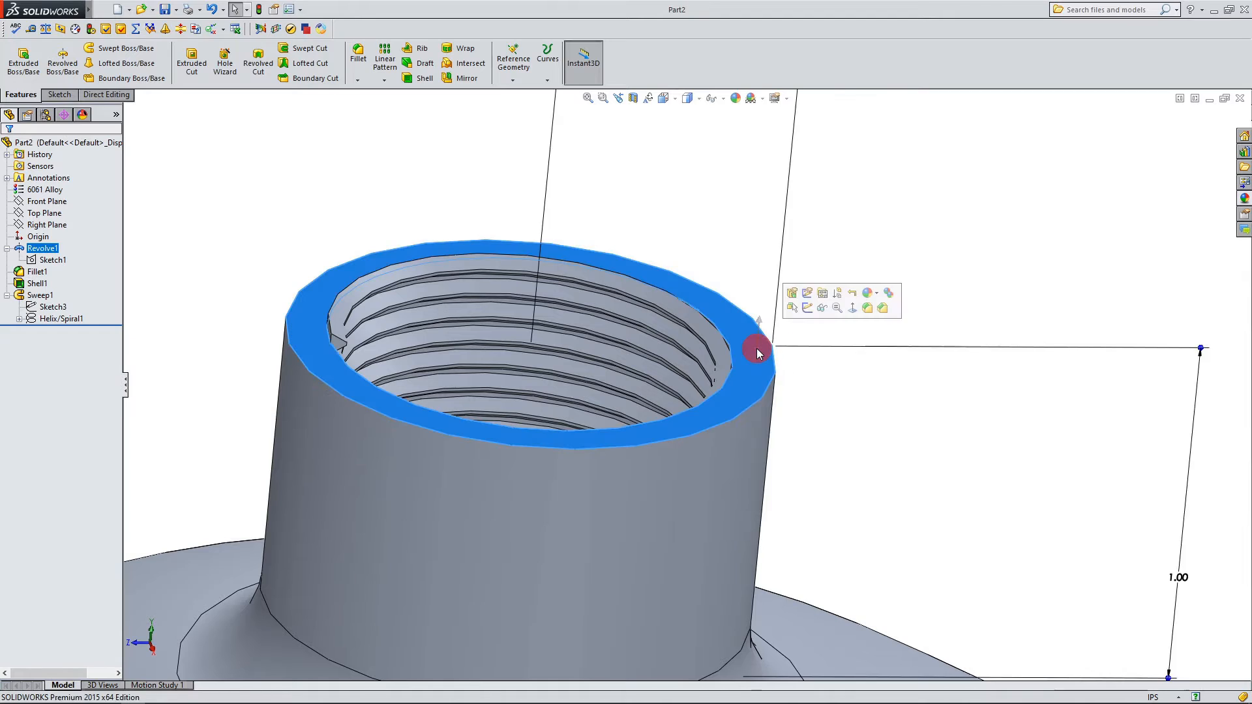
left_click(59, 95)
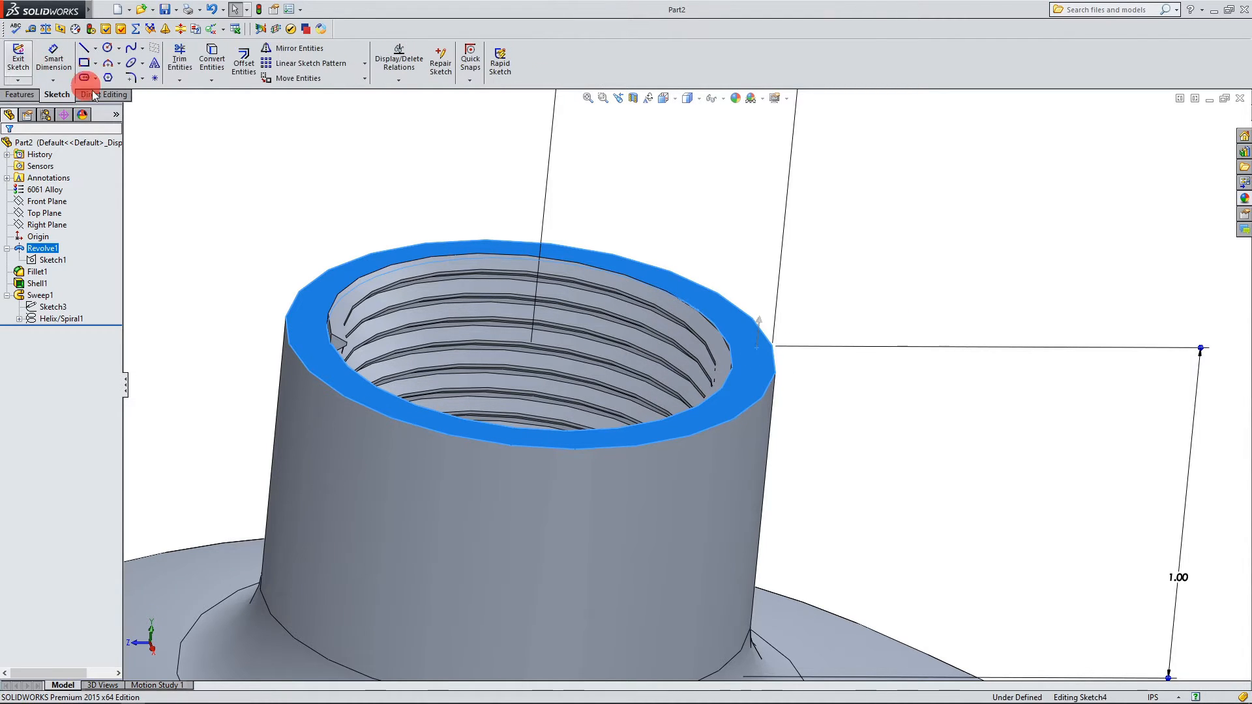
left_click(18, 57)
middle_click_drag(733, 403, 711, 456)
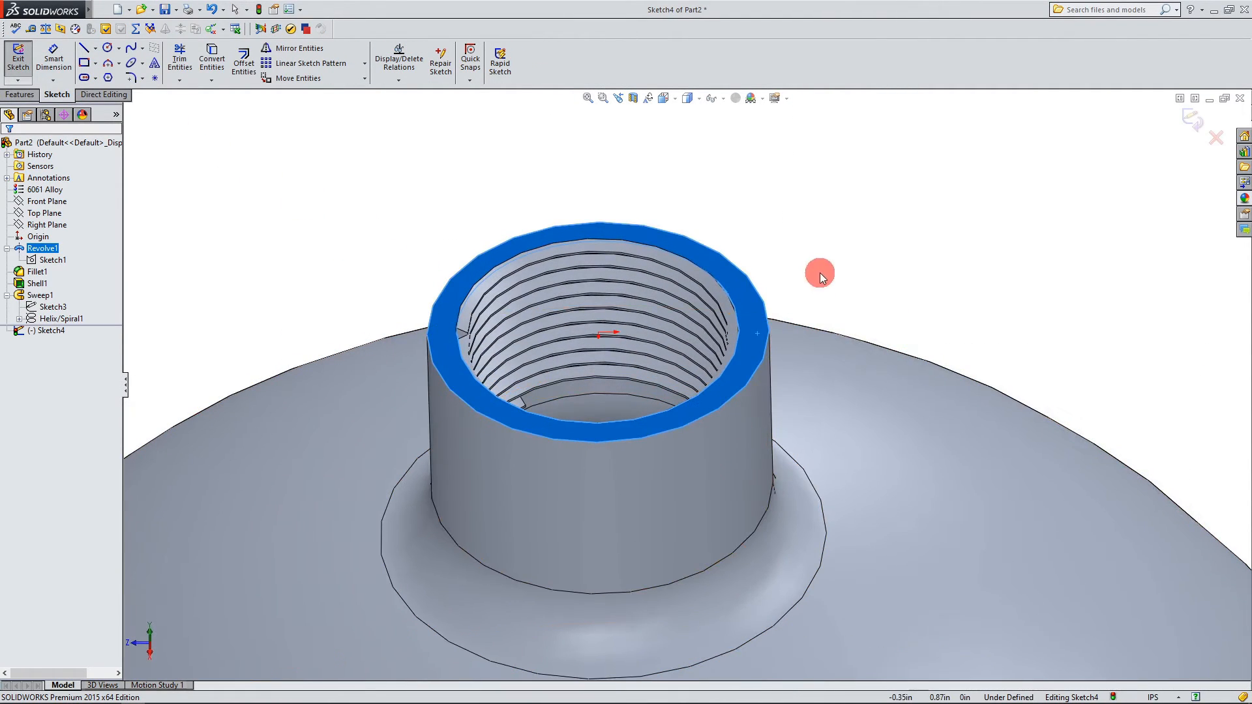
left_click(821, 268)
left_click(758, 287)
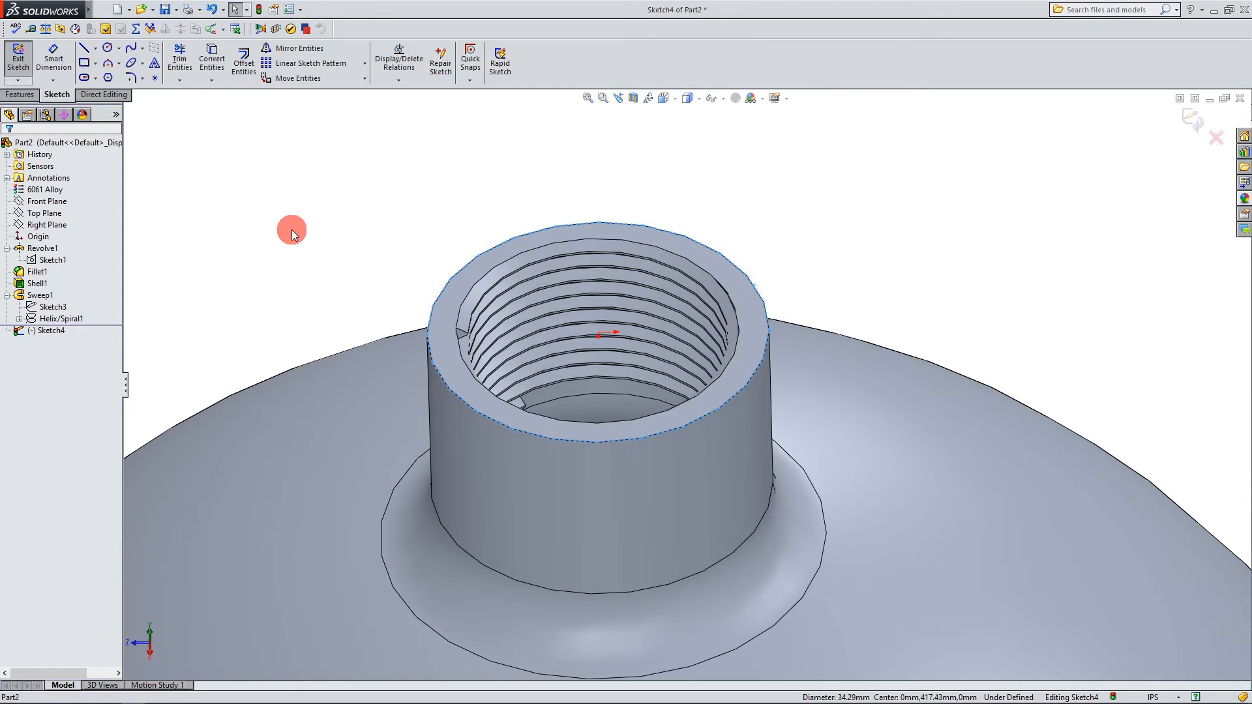
left_click(210, 67)
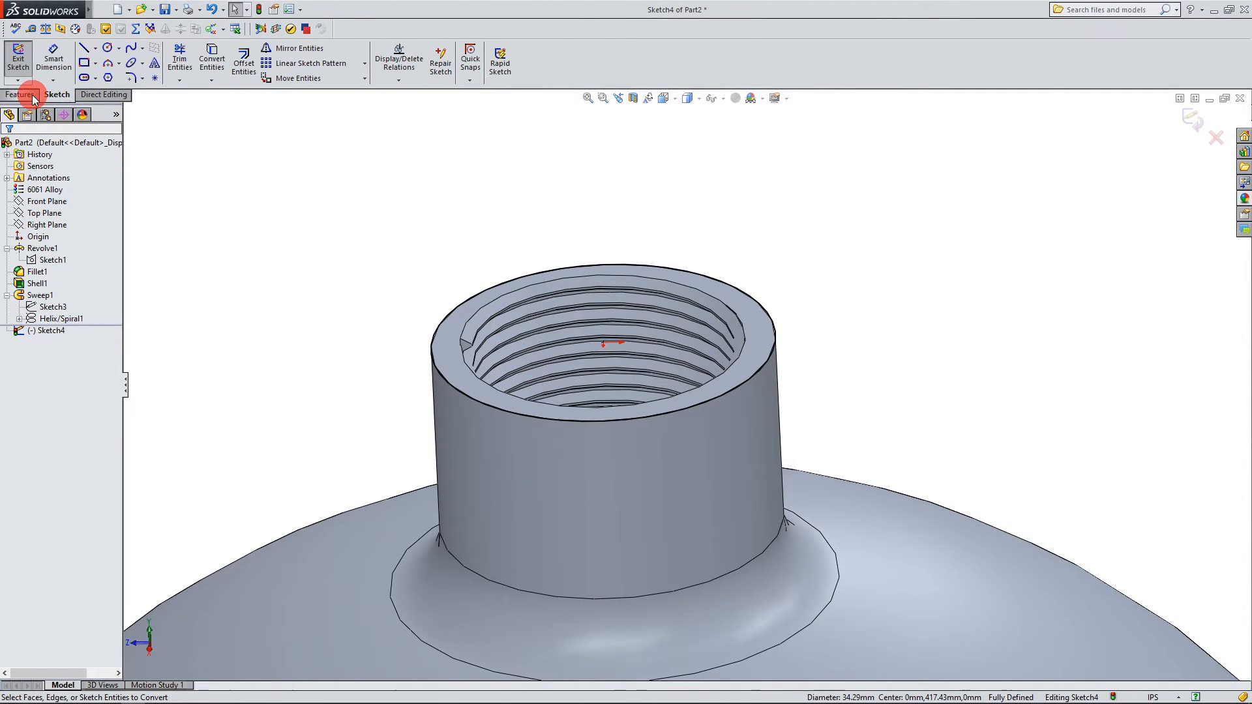
Step: Cut-extrude the converted circle 0.10 in blind with the direction reversed, away from the tank, trimming the thread above the rim
left_click(19, 95)
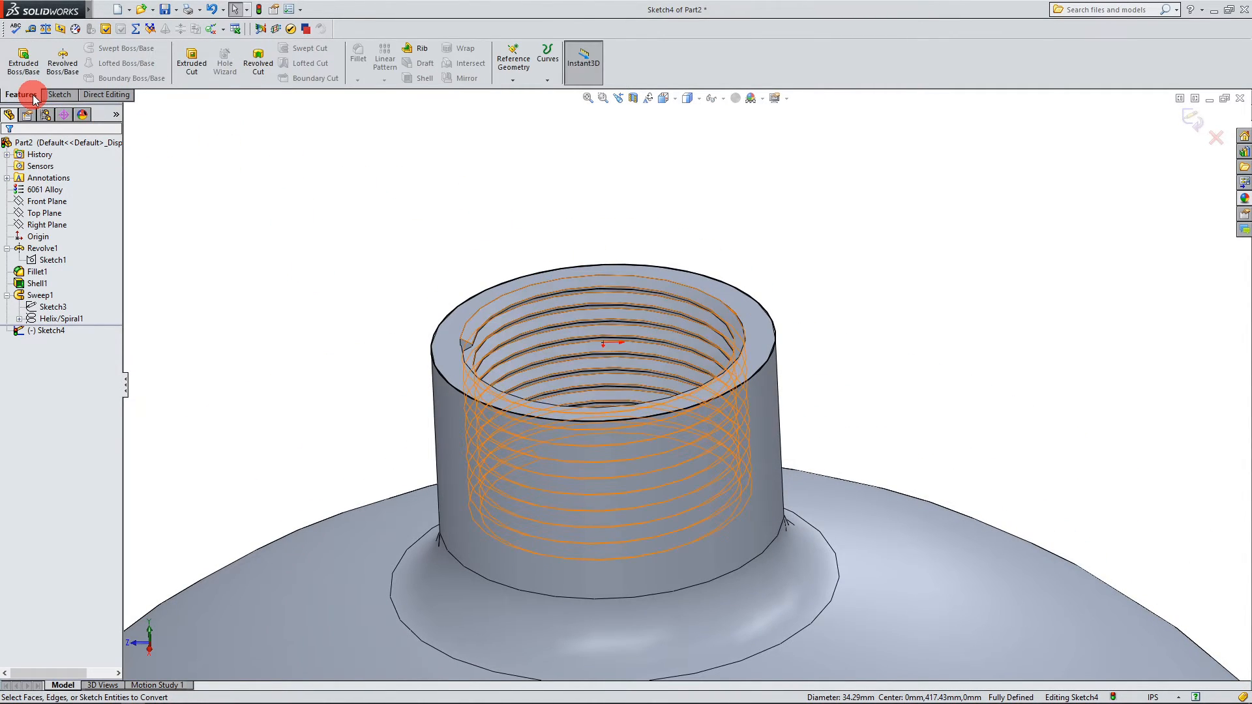
left_click(191, 62)
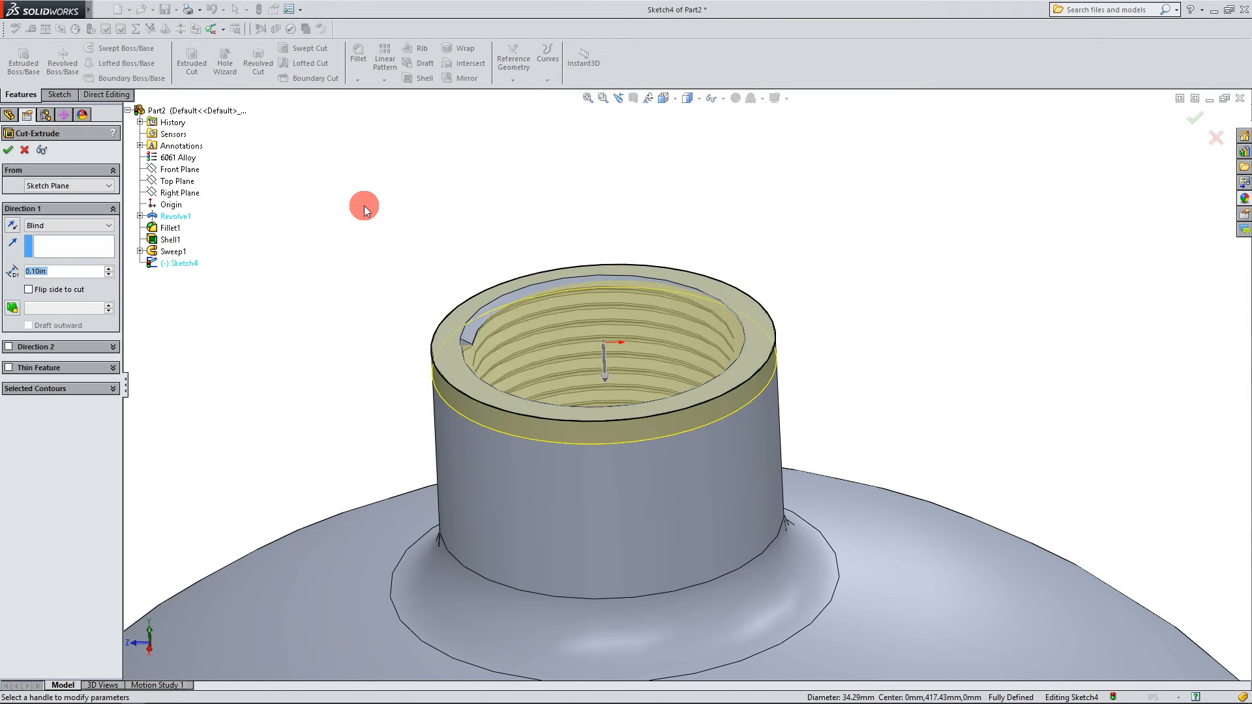
left_click(14, 226)
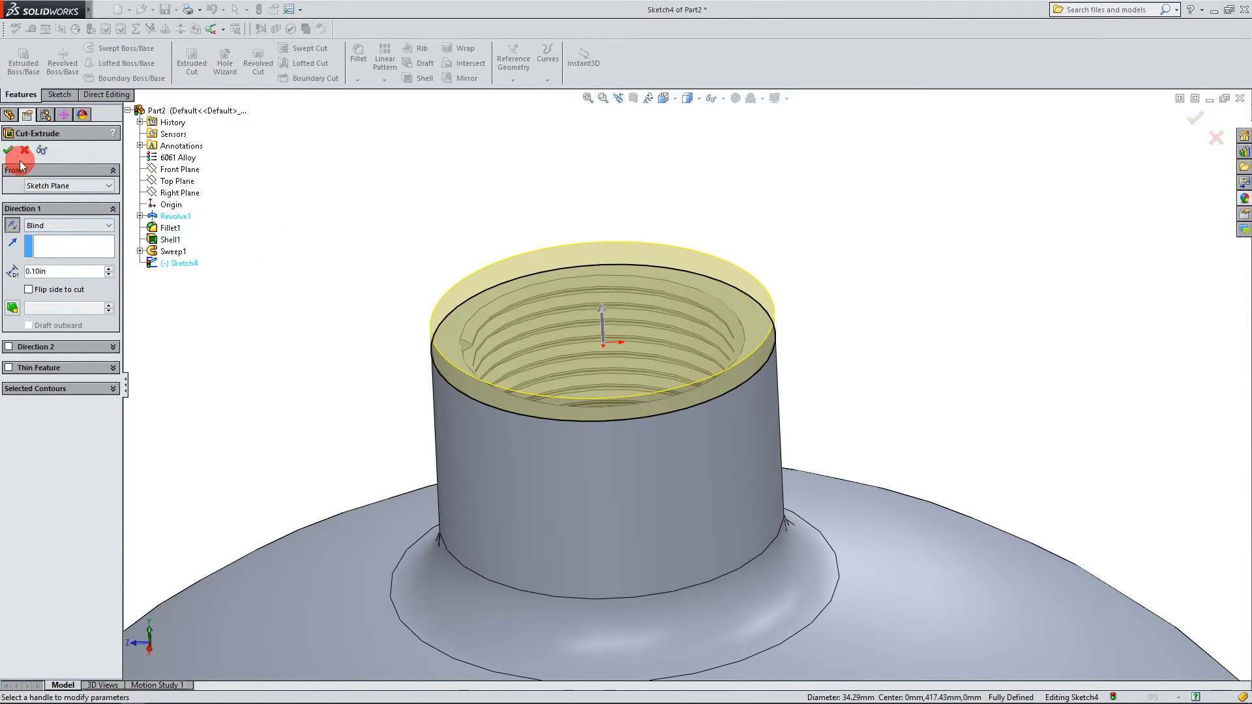
key("Return")
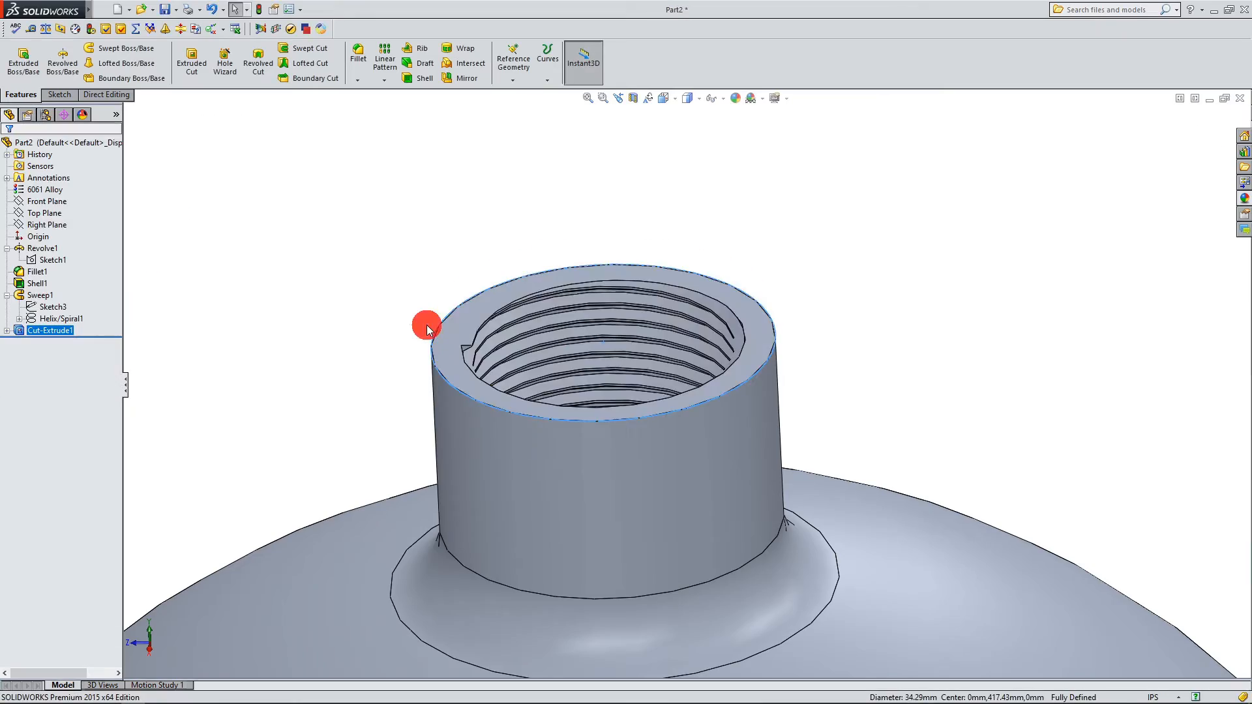
Step: Examine up close how the trimmed thread starts flush with the neck's rim
scroll(614, 342, "down", 2)
middle_click_drag(592, 324, 539, 350)
scroll(702, 236, "up", 1)
scroll(681, 399, "down", 2)
left_click(830, 270)
scroll(830, 270, "up", 1)
scroll(608, 389, "down", 2)
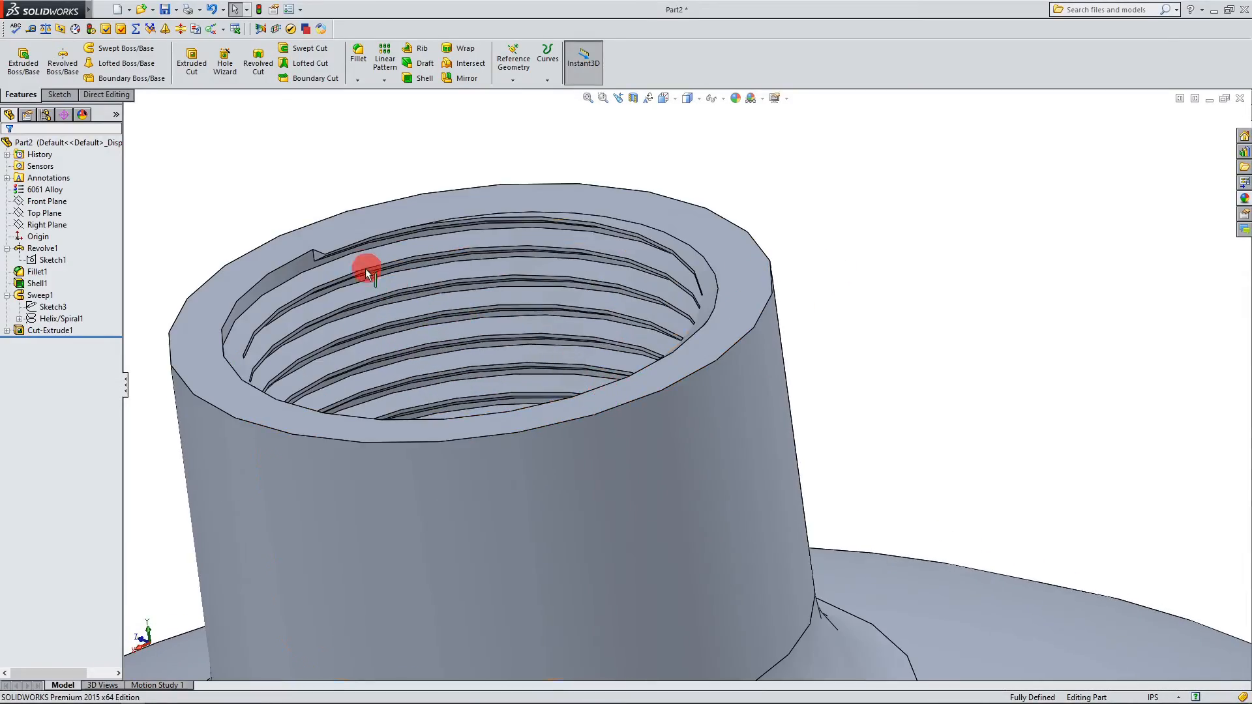
middle_click_drag(340, 244, 362, 252)
middle_click_drag(338, 317, 319, 299)
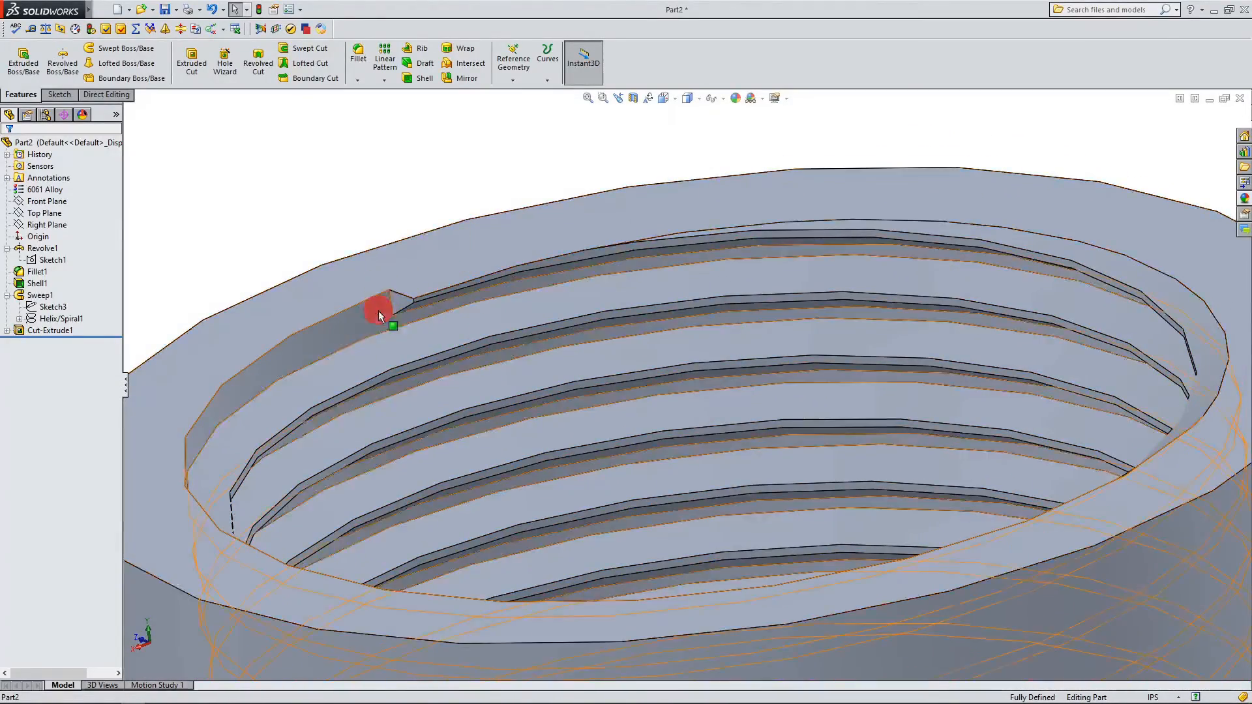
scroll(417, 319, "up", 1)
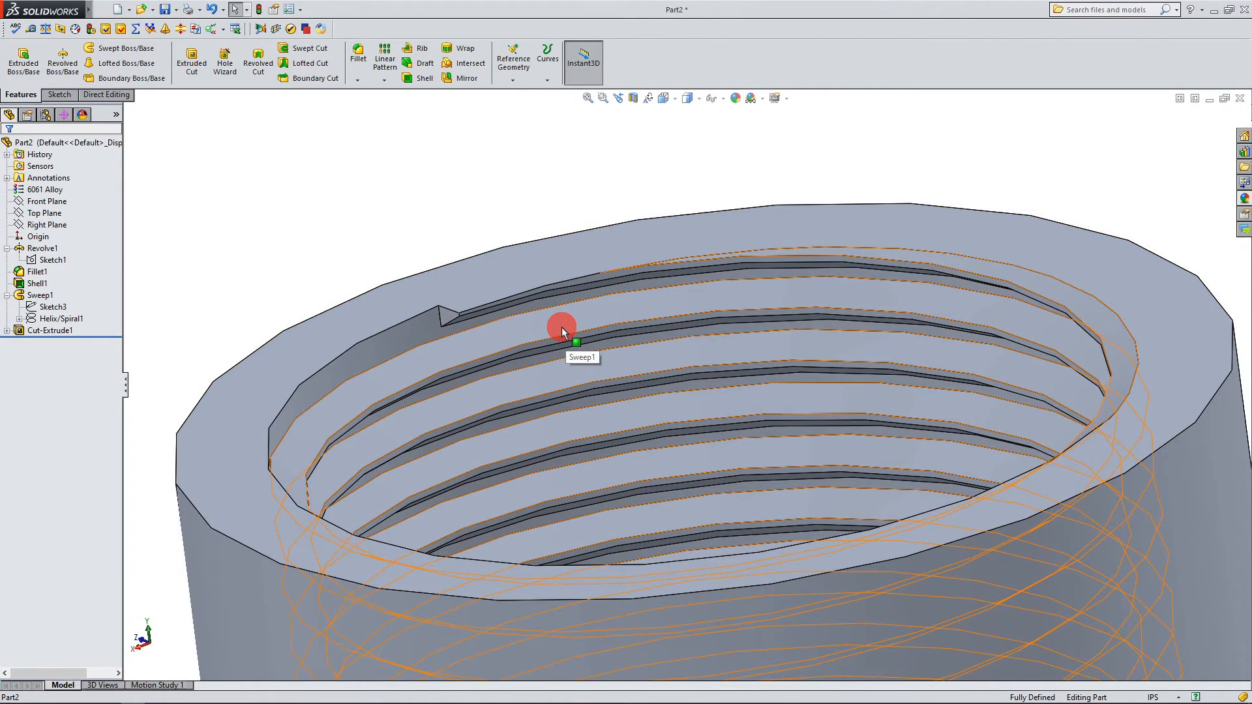
scroll(651, 271, "up", 4)
scroll(606, 360, "down", 4)
scroll(508, 370, "down", 1)
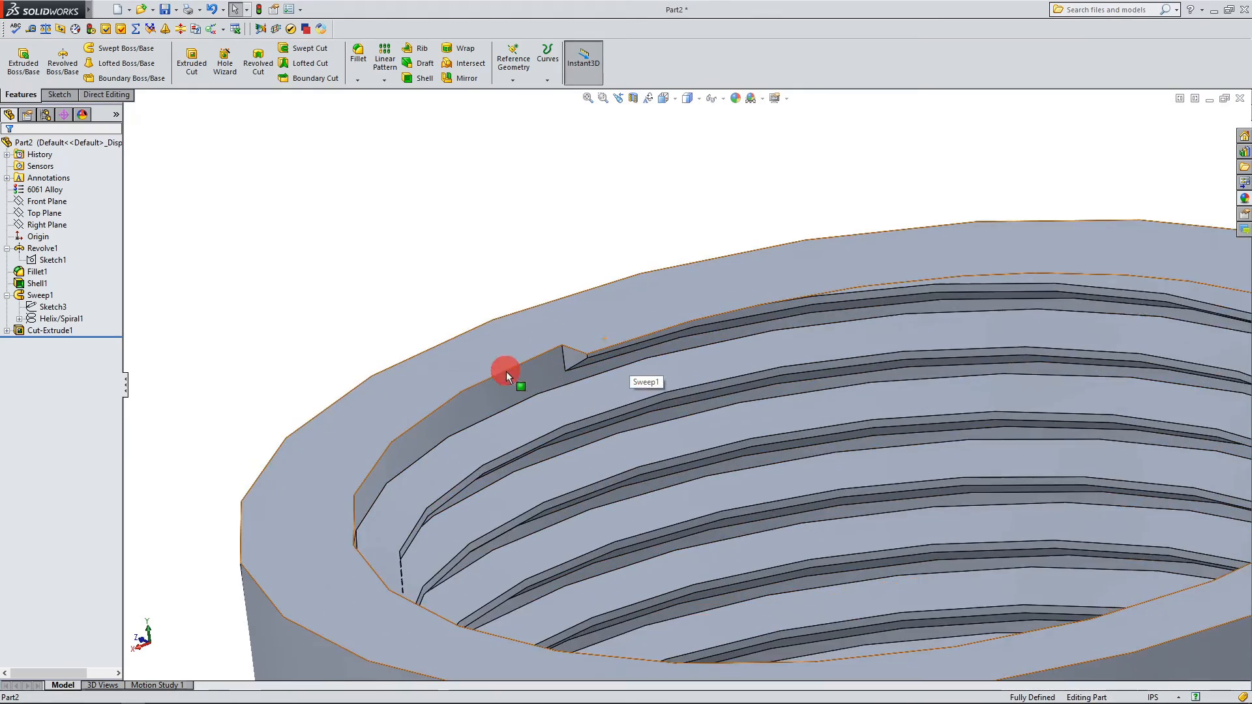
scroll(652, 389, "up", 5)
scroll(828, 420, "down", 3)
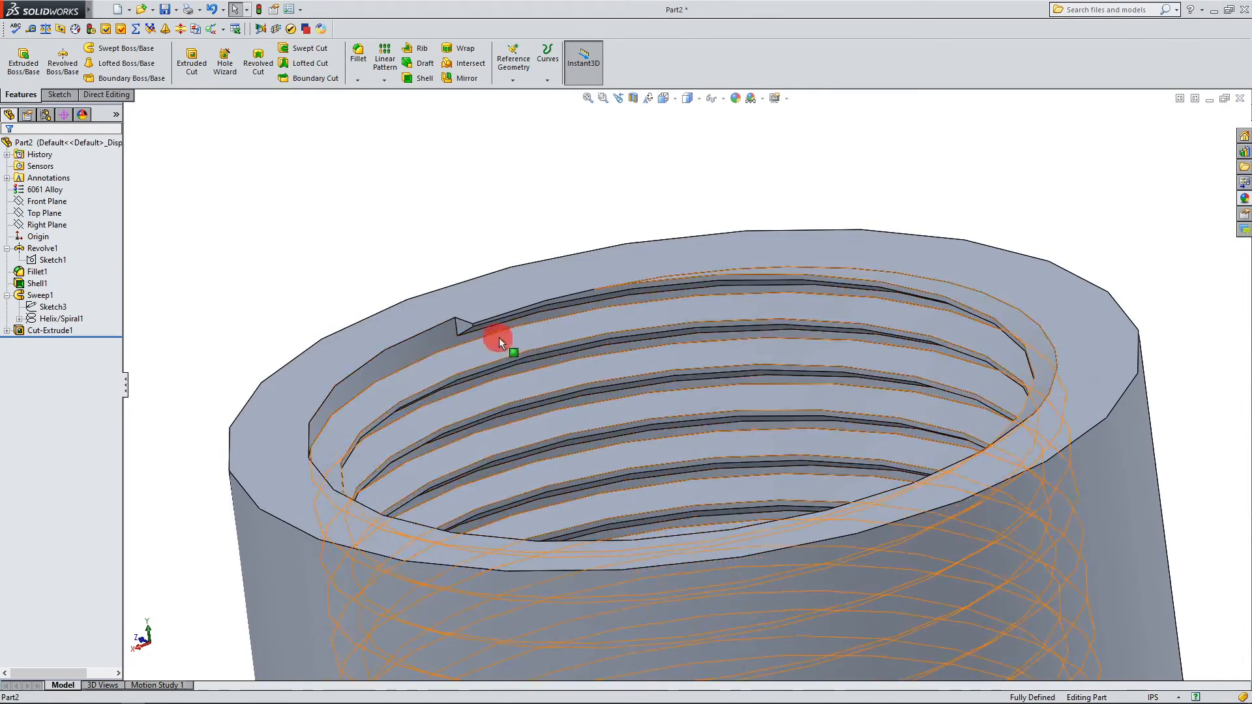
Step: Look over the threaded neck from farther away and view the tank as a whole
scroll(684, 391, "up", 3)
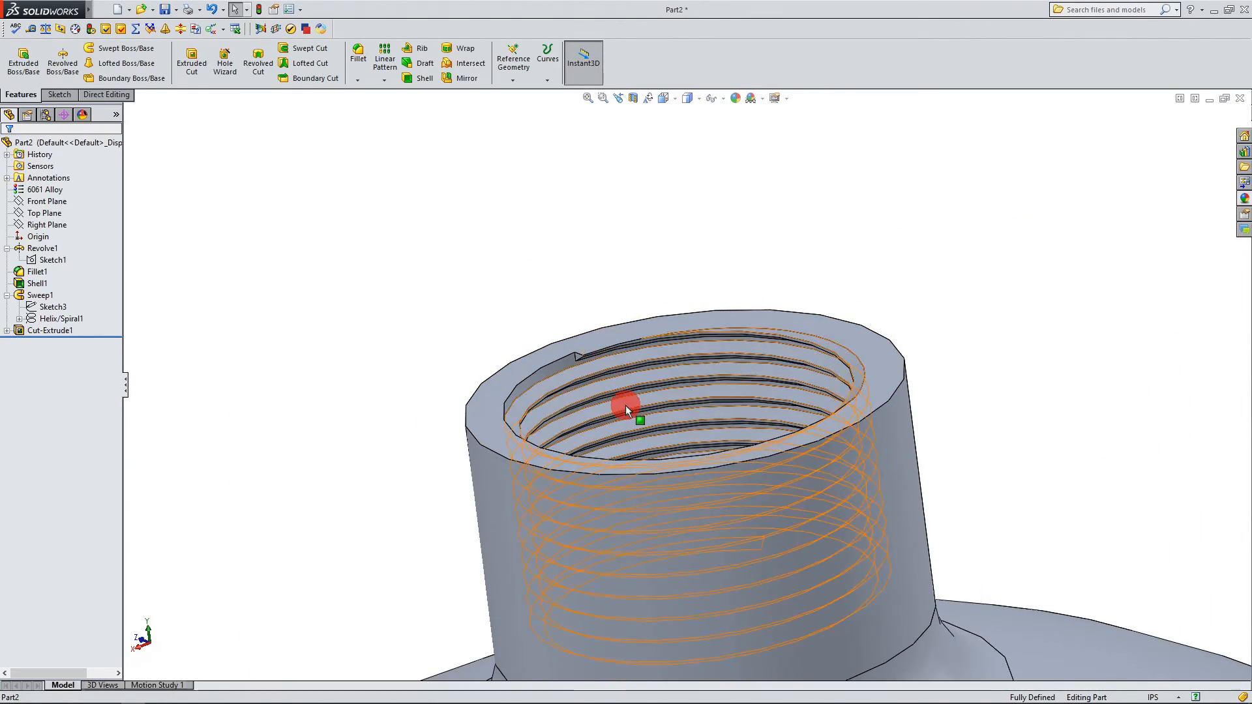
scroll(725, 389, "up", 1)
scroll(726, 386, "up", 3)
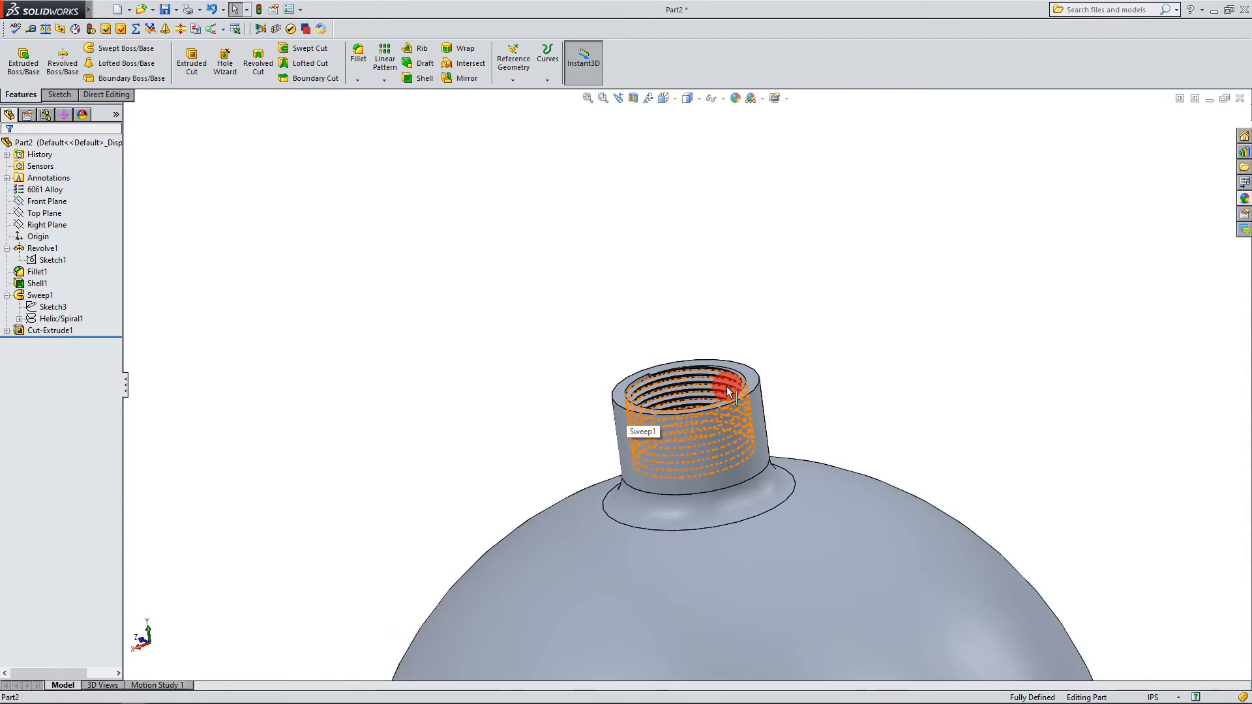
scroll(726, 386, "down", 2)
scroll(726, 386, "up", 2)
scroll(726, 386, "up", 5)
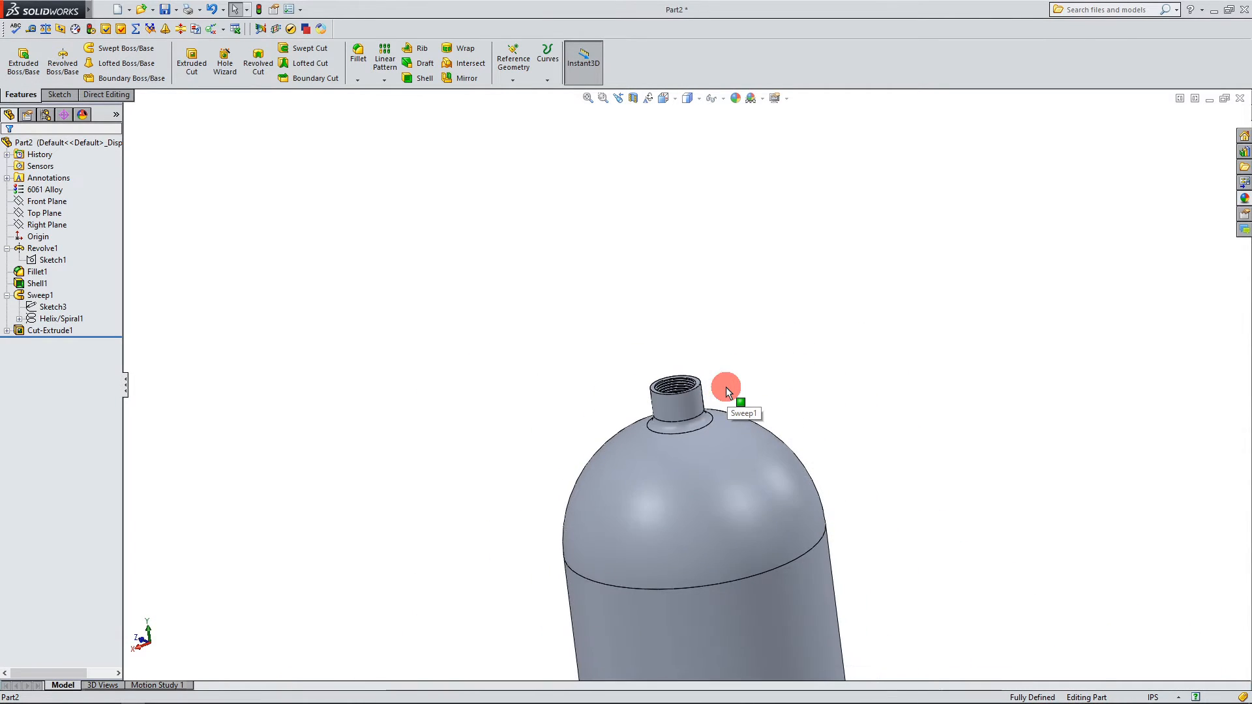
key("f")
middle_click_drag(741, 512, 755, 531)
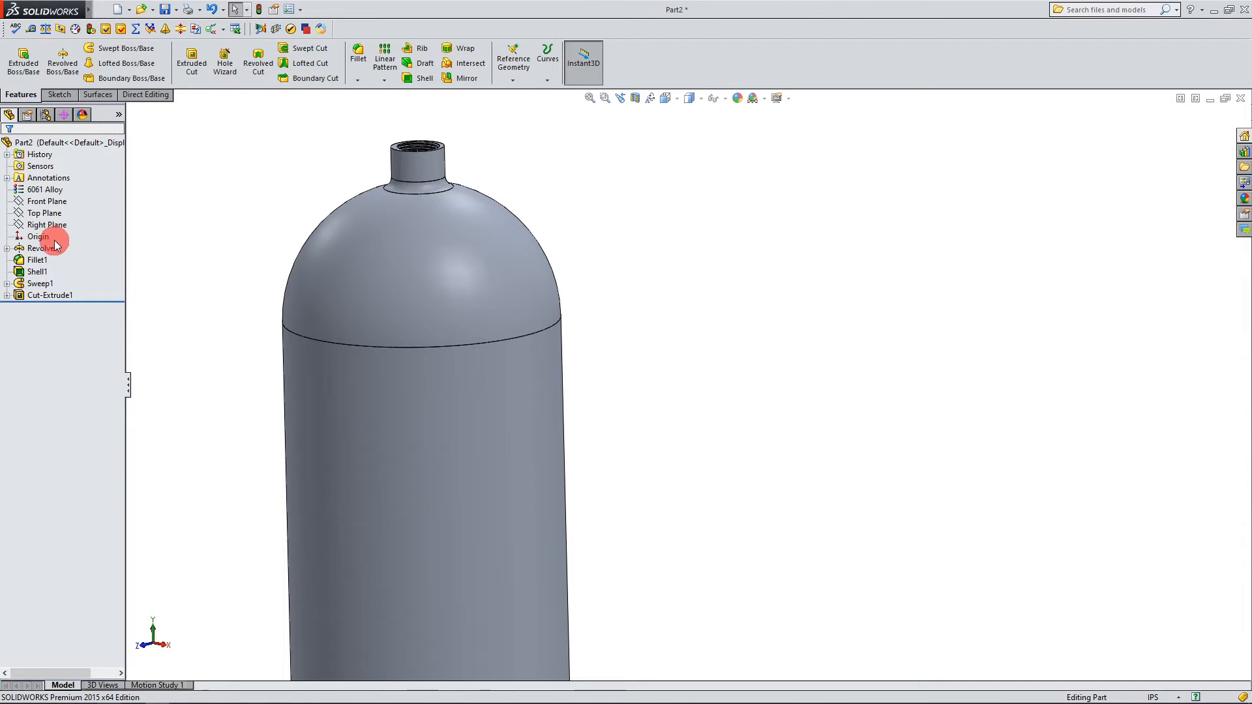
Step: Create a reference plane parallel to the Right Plane at an offset of 3.50 in
left_click(43, 203)
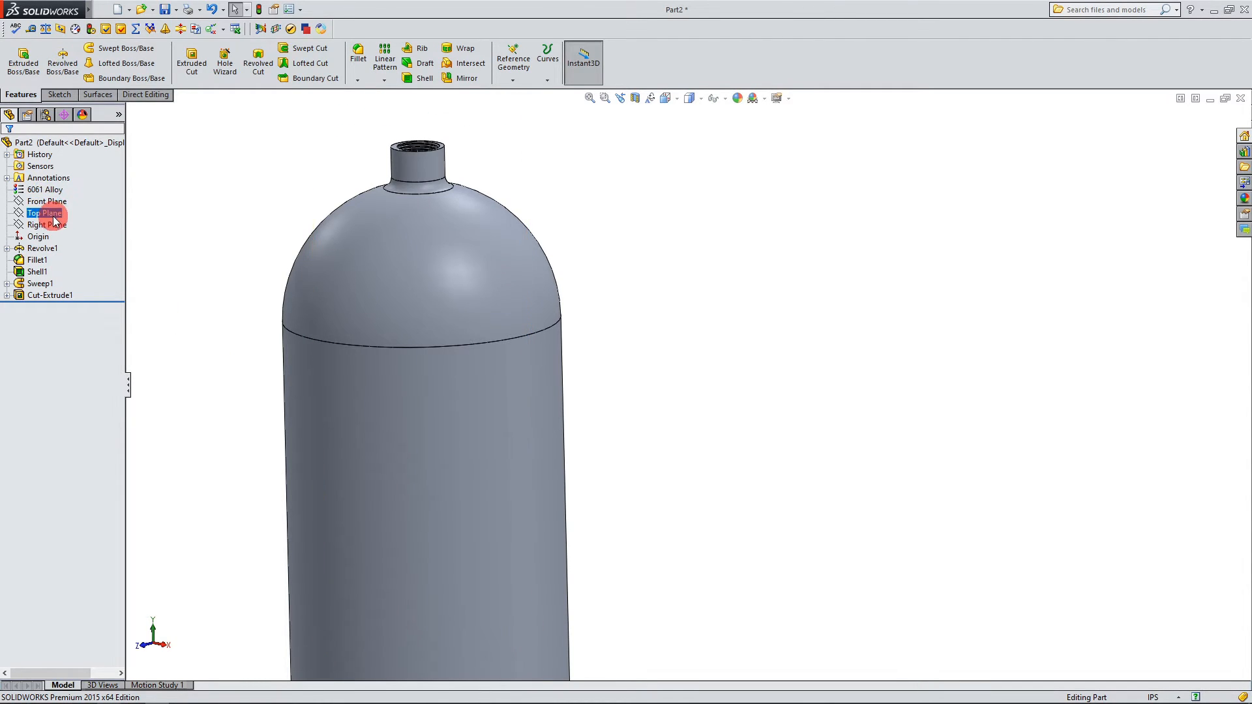
left_click(52, 225)
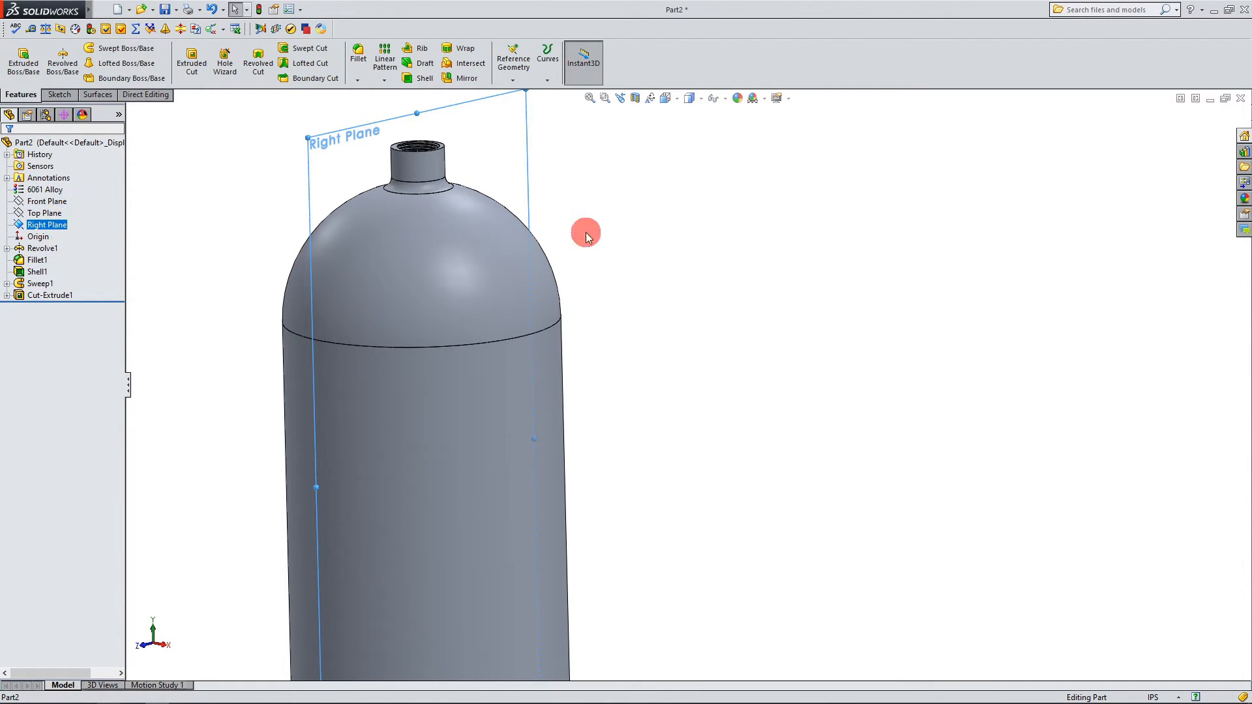
scroll(606, 253, "up", 3)
middle_click_drag(652, 311, 651, 365)
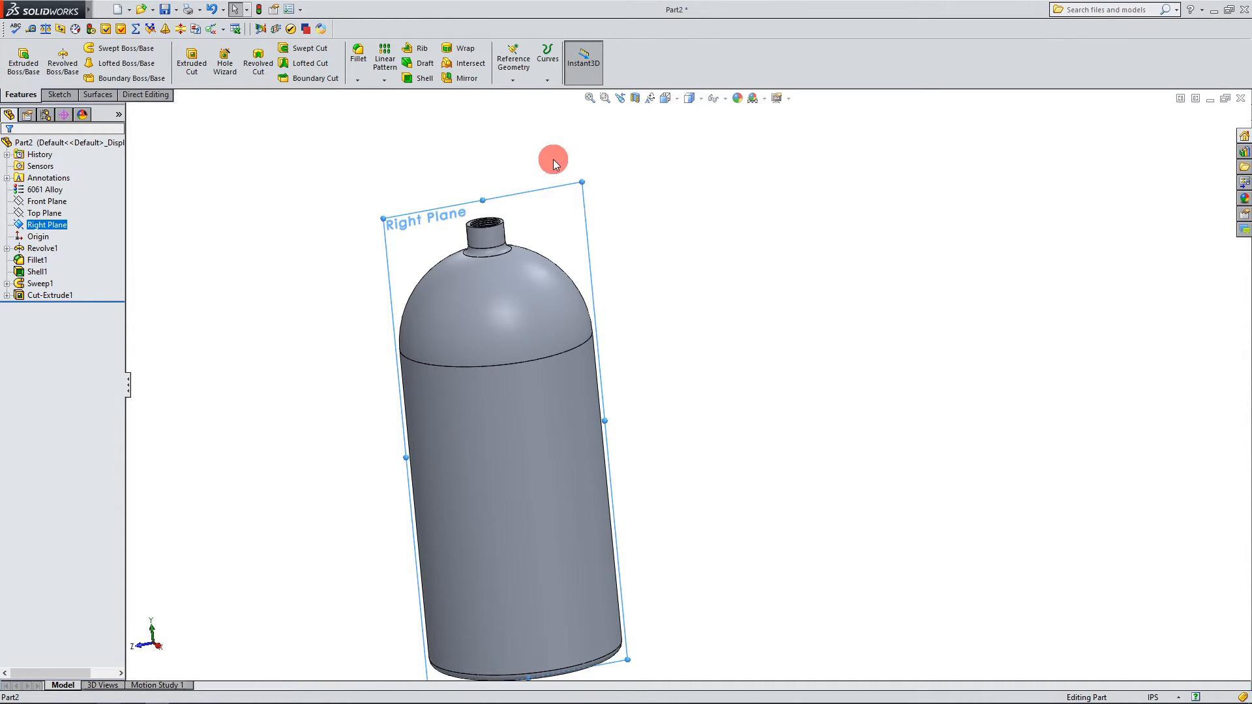
left_click(513, 80)
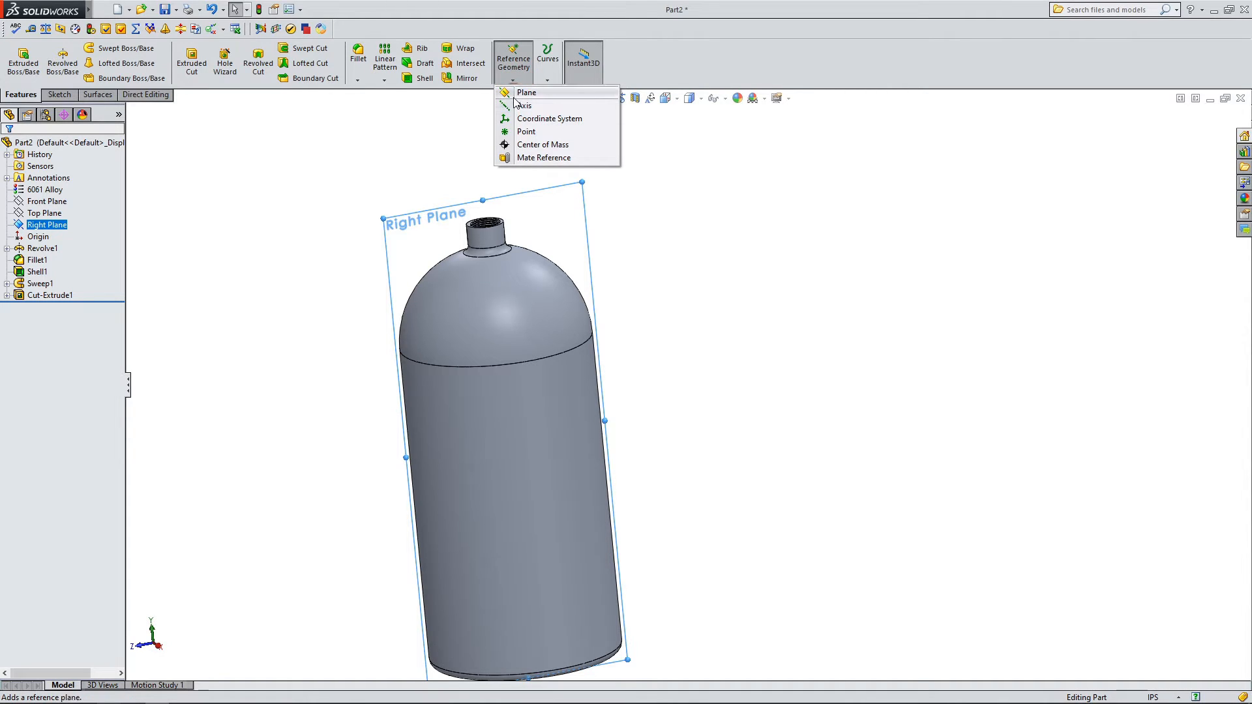
left_click(516, 101)
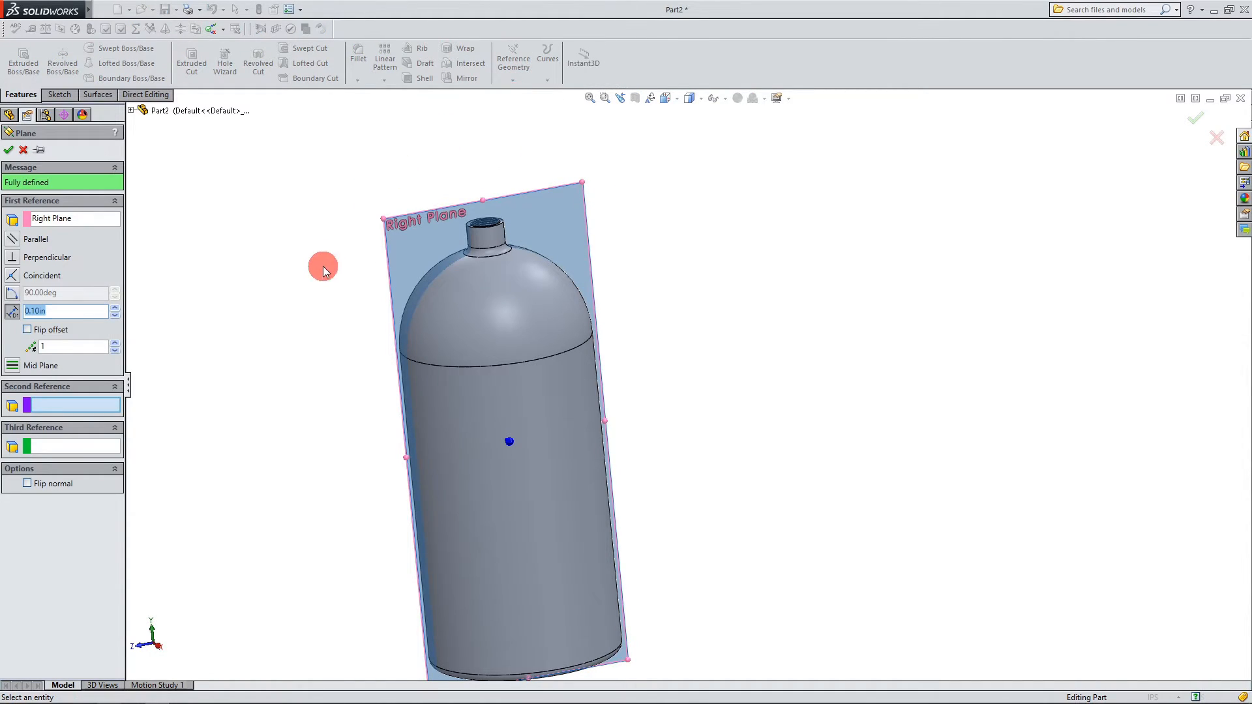
middle_click_drag(321, 265, 344, 270)
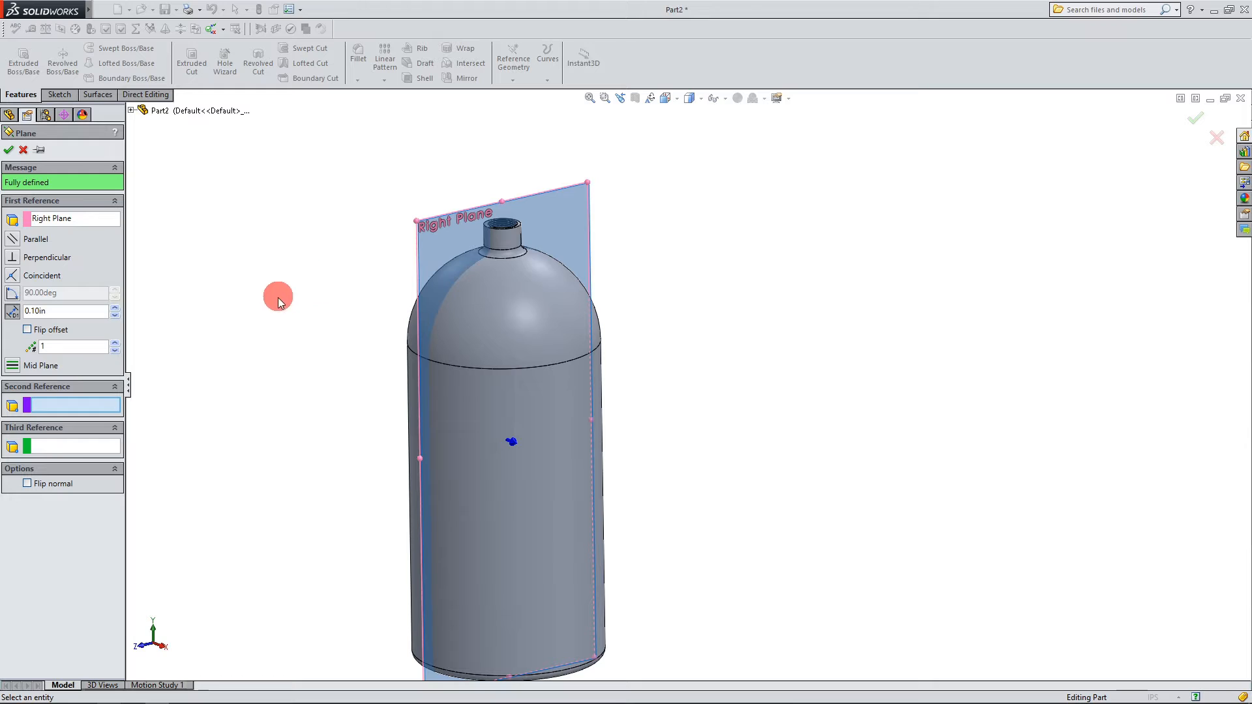
left_click(114, 309)
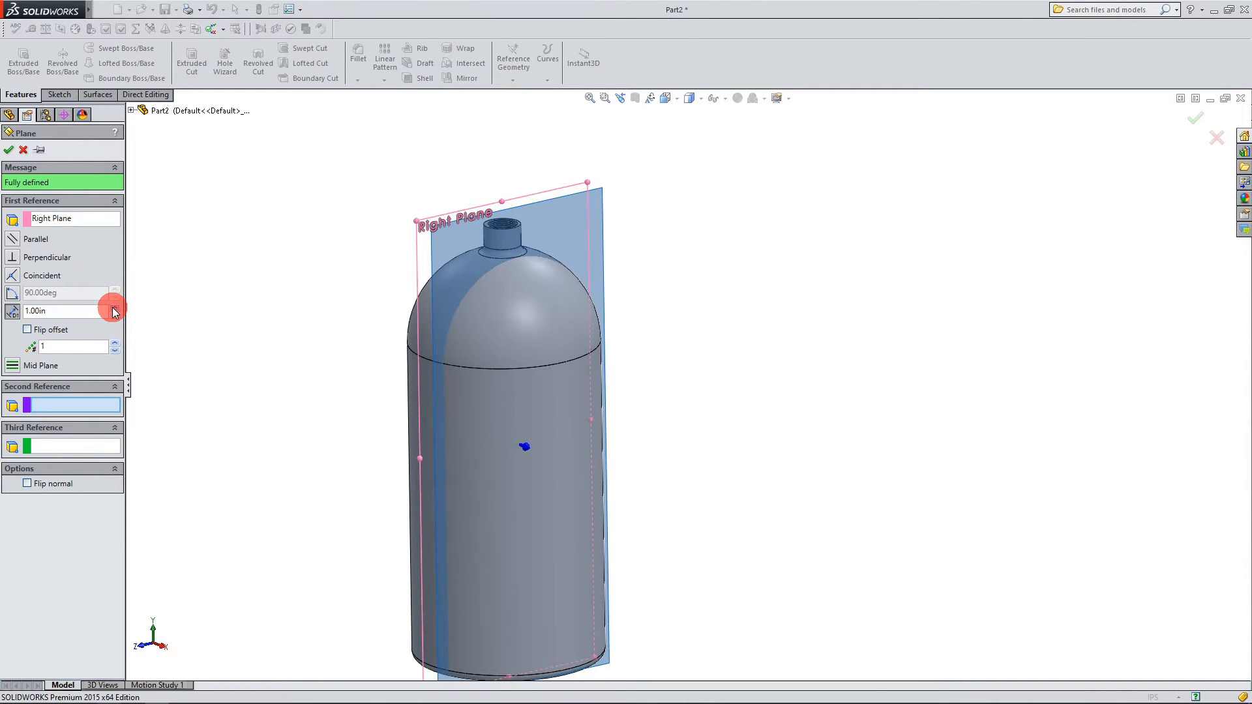
left_click(114, 309)
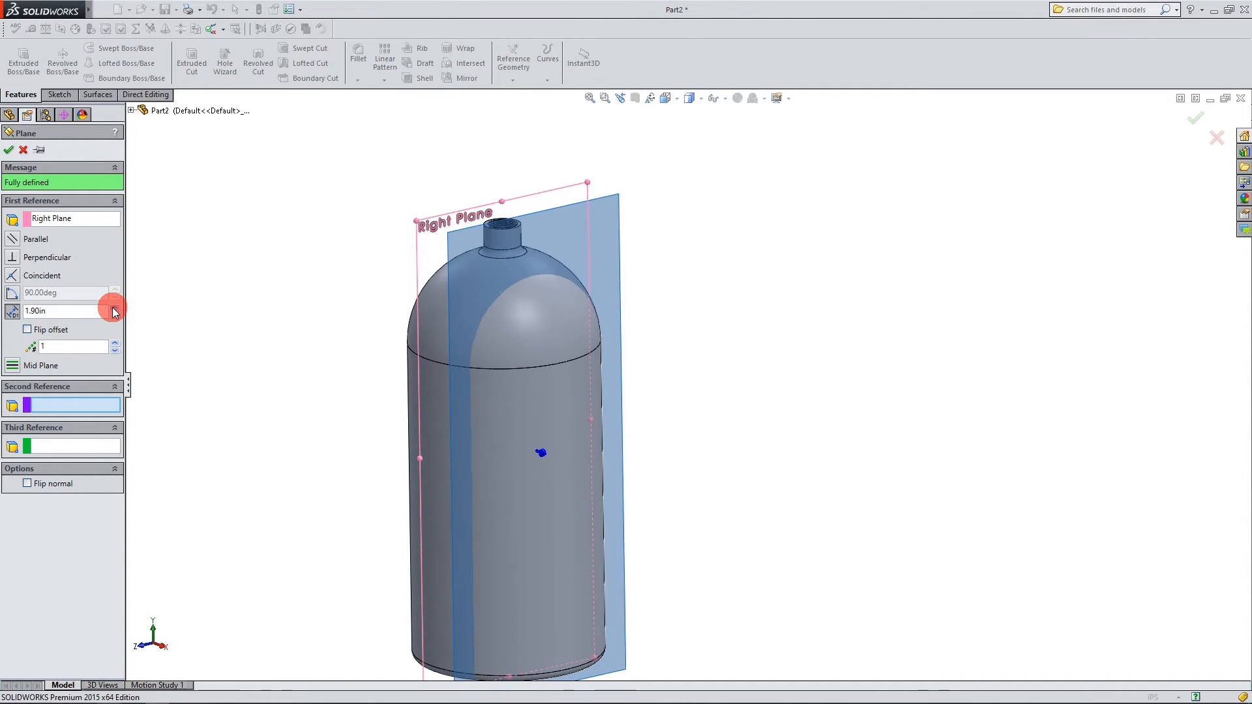
left_click(114, 308)
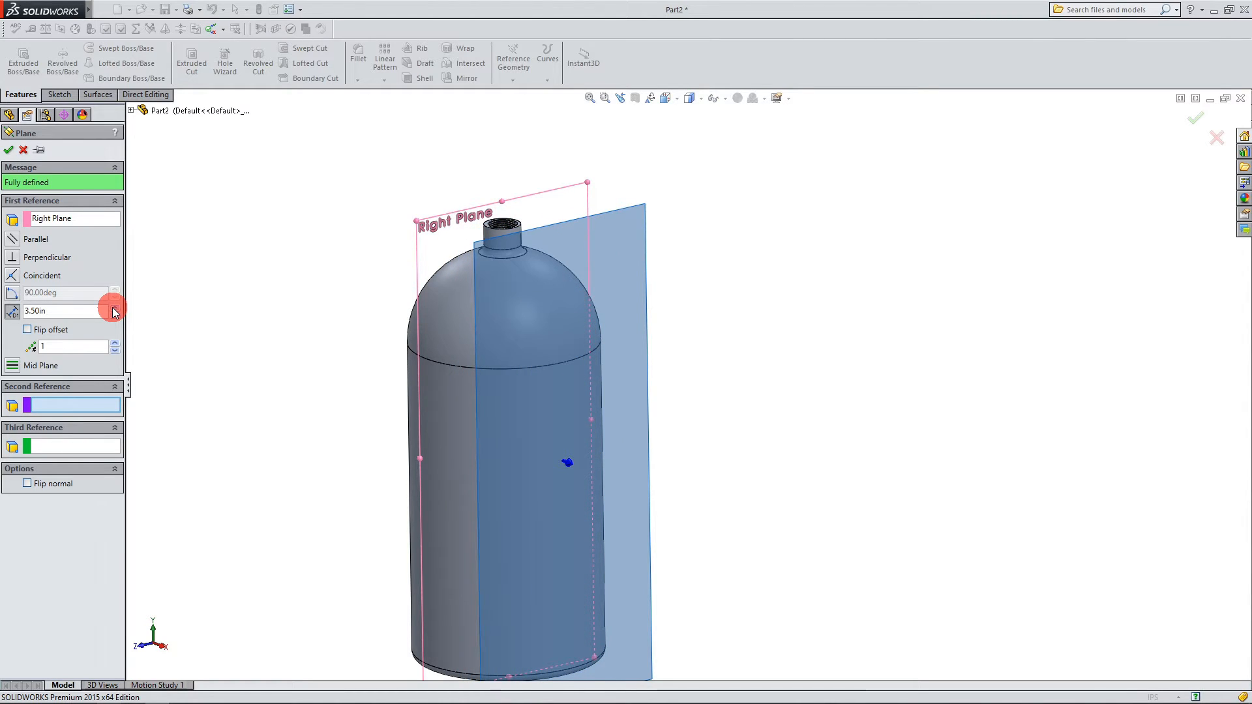
left_click(8, 150)
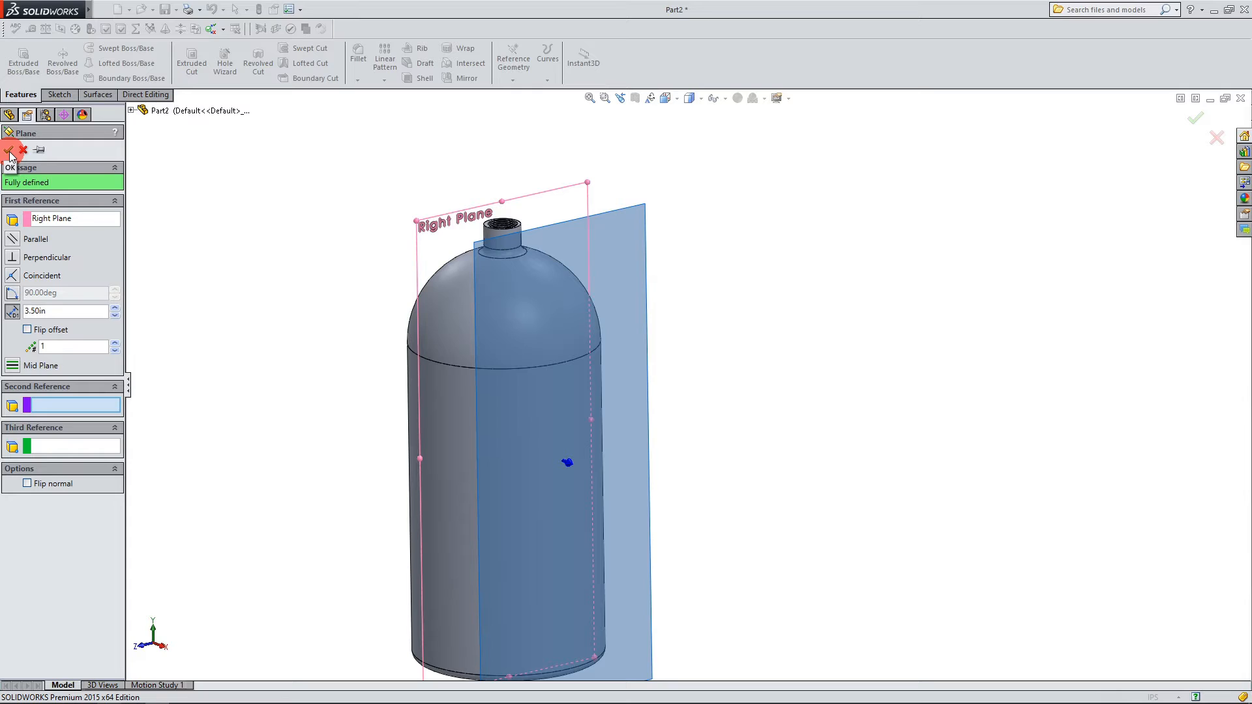
Step: Start a sketch on the plane offset 3.50 in from the Right Plane, viewed from the tank's right side
left_click(162, 654)
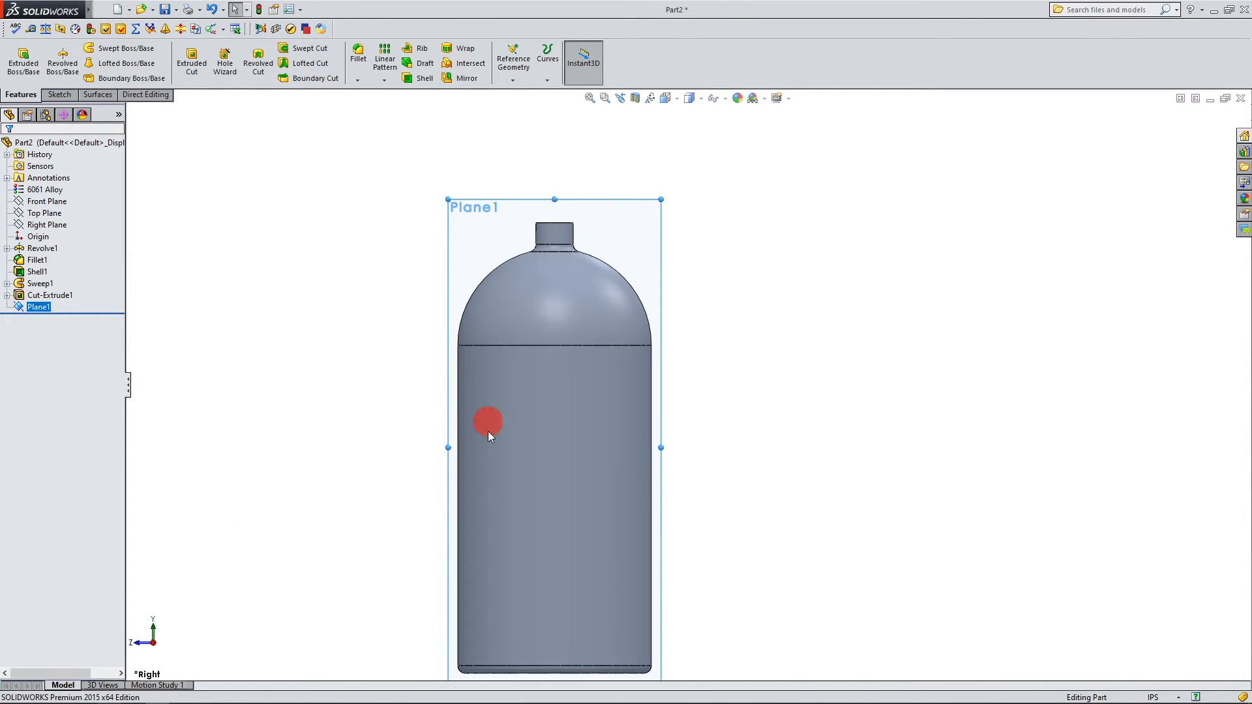
left_click(58, 95)
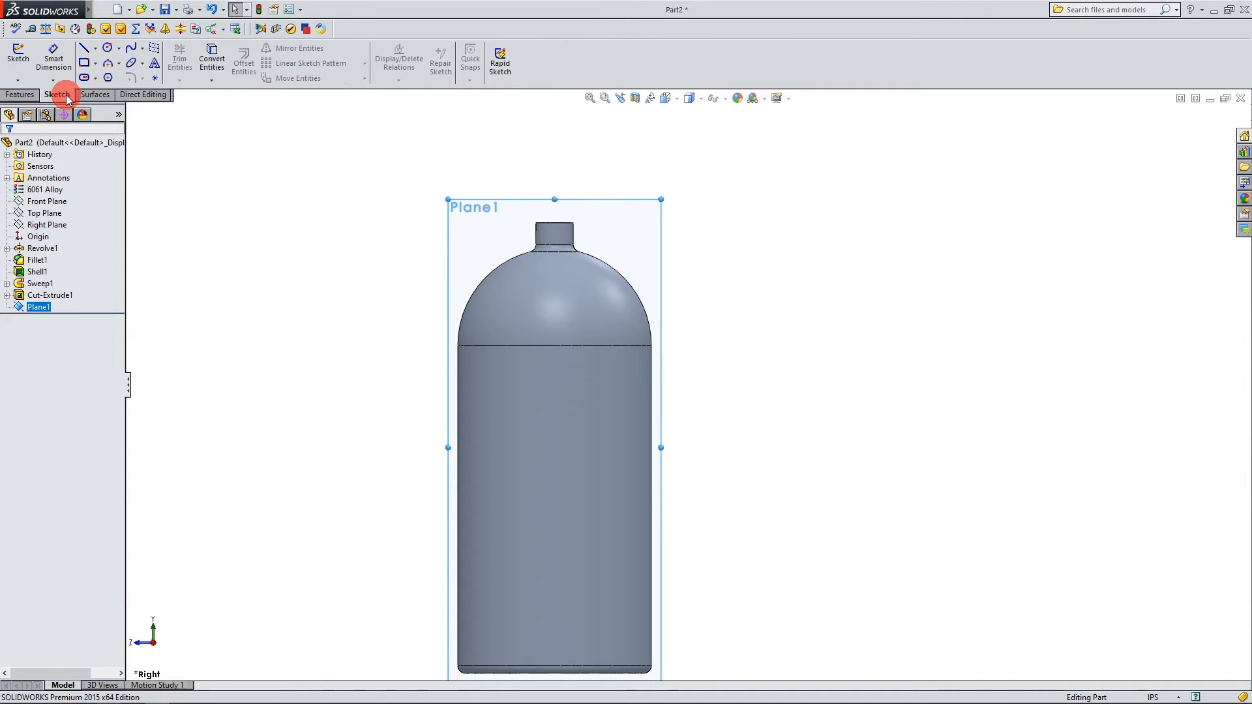
left_click(18, 55)
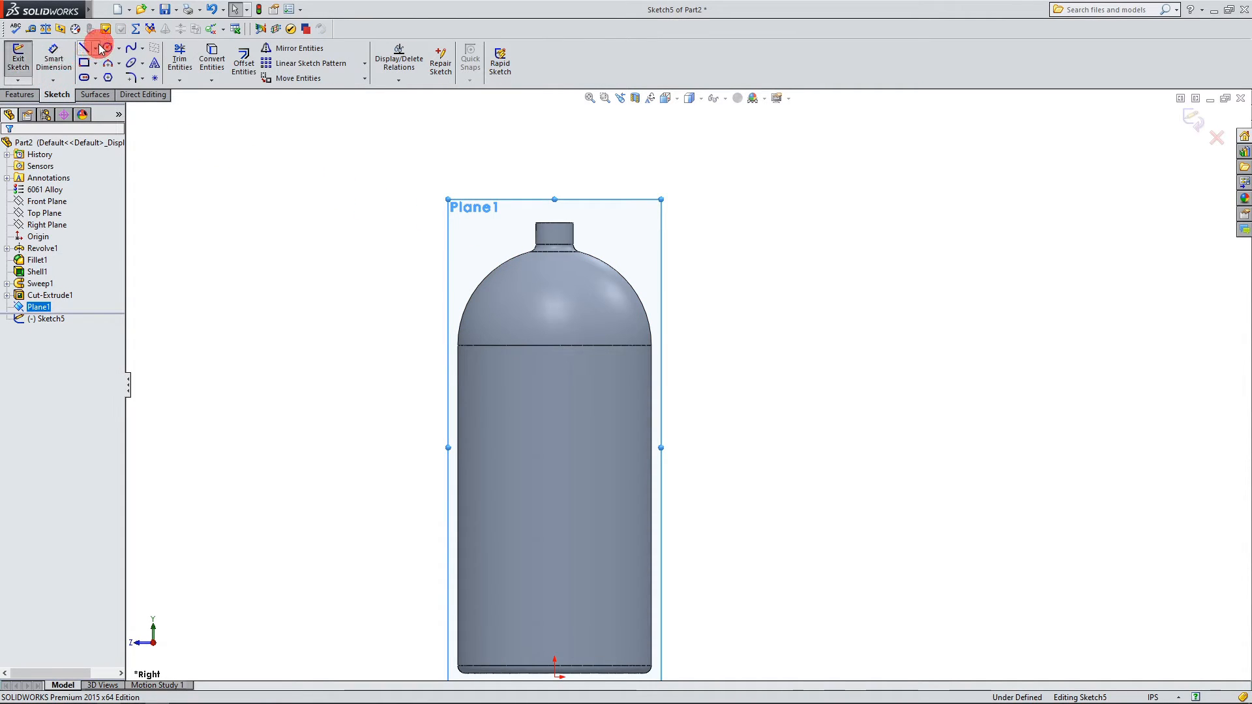
Step: Sketch a horizontal centerline about 7.71 in long across the tank body, just below the dome's edge
left_click(97, 48)
left_click(119, 70)
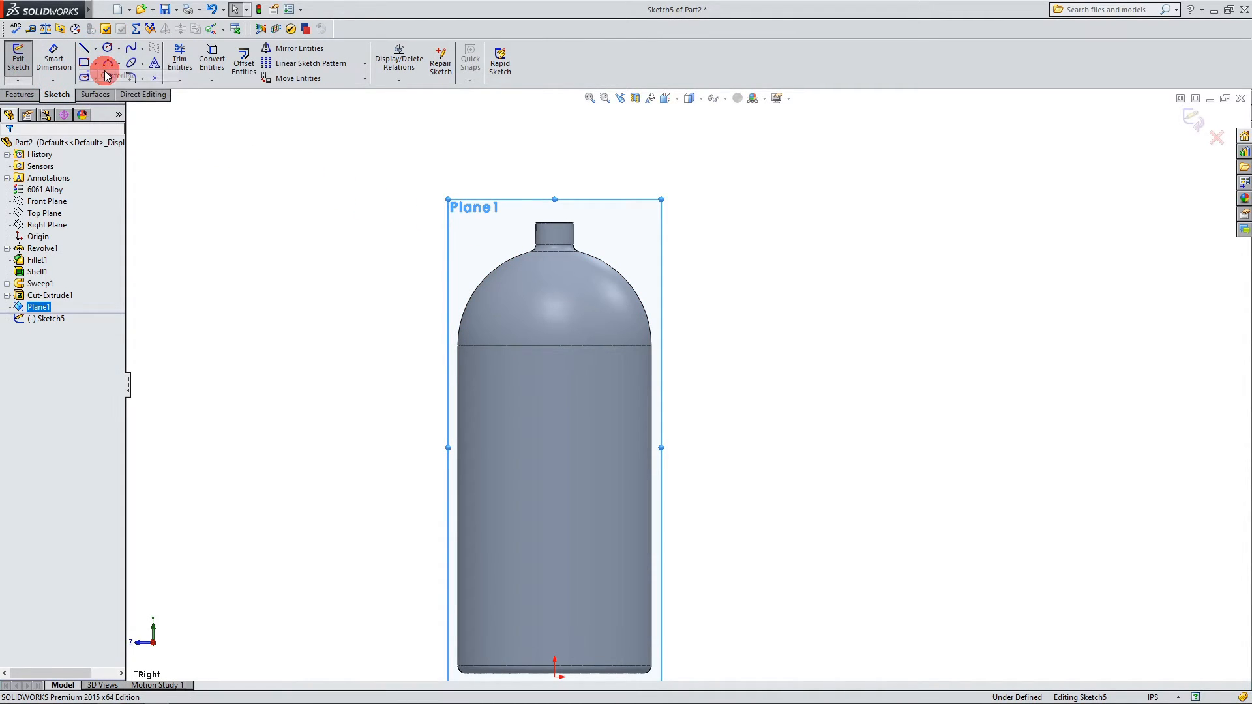
left_click(453, 367)
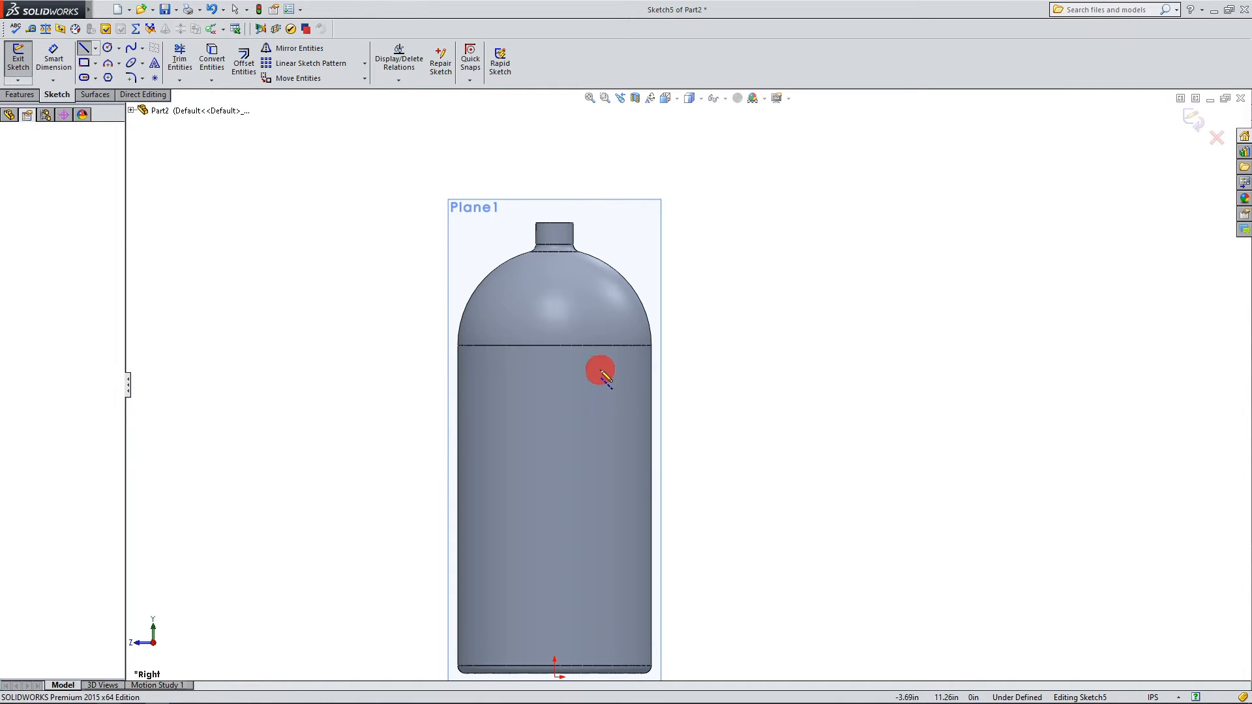
left_click(662, 367)
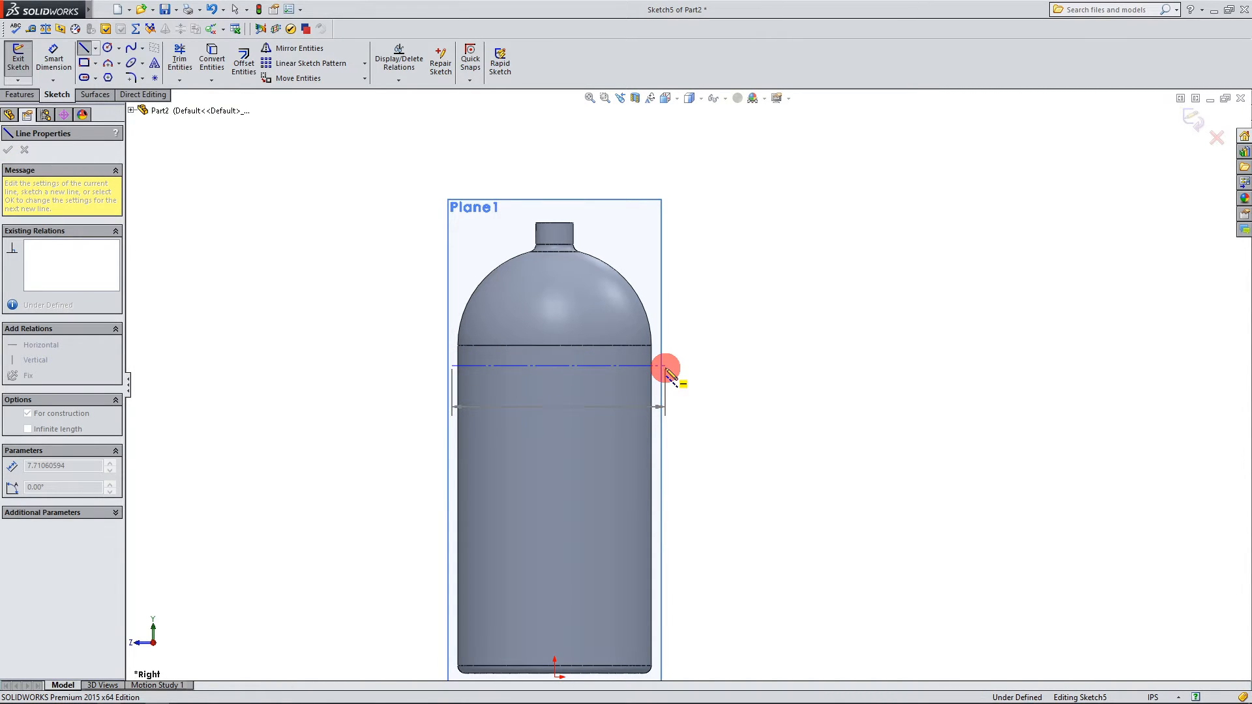
right_click(679, 378)
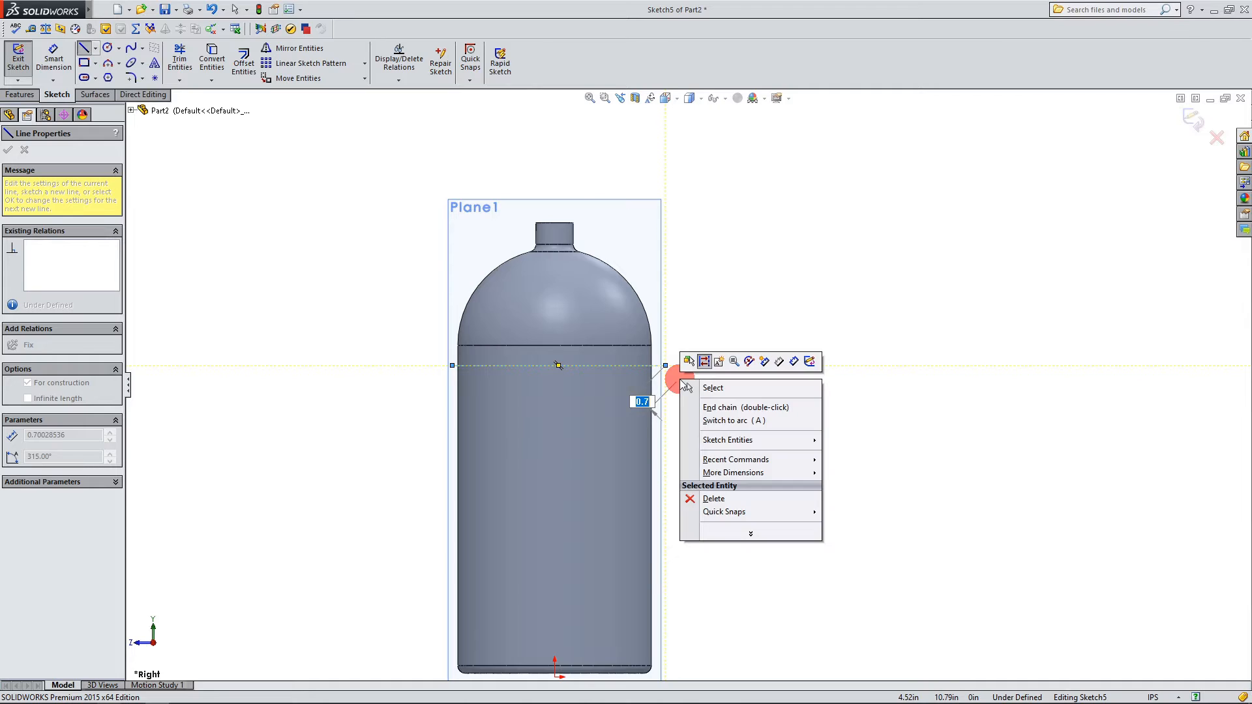
left_click(712, 388)
scroll(574, 368, "down", 2)
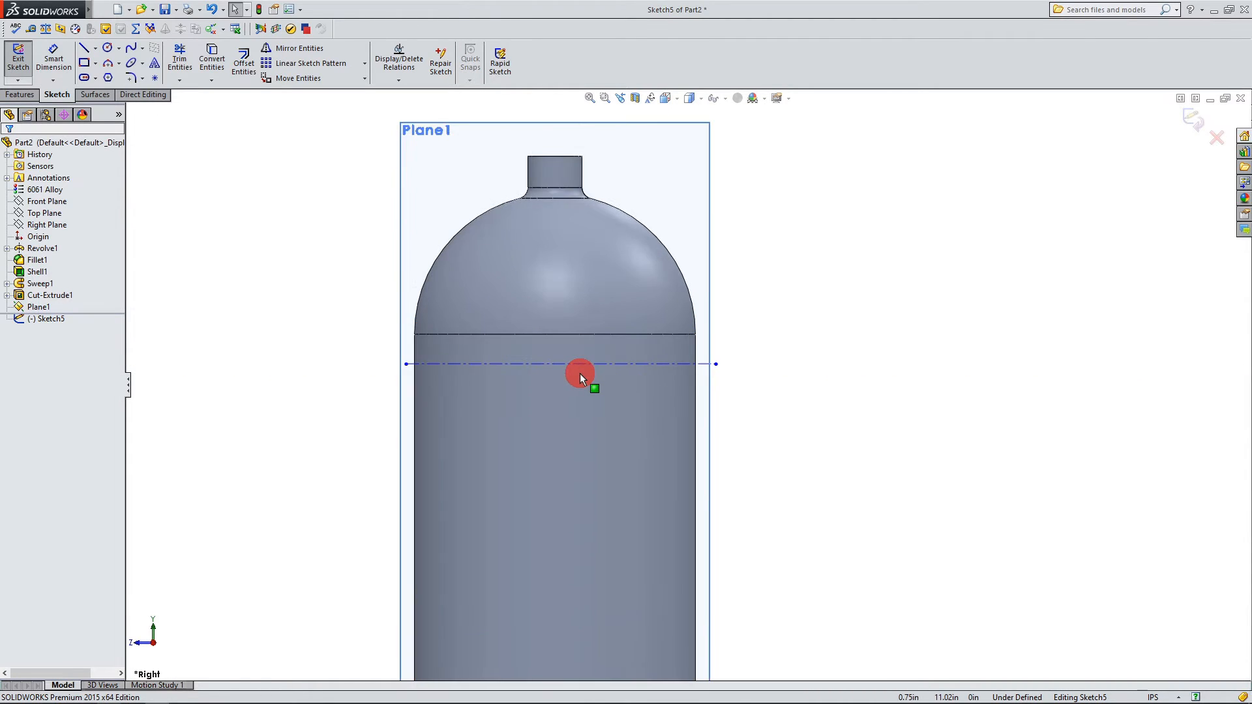
scroll(580, 373, "down", 1)
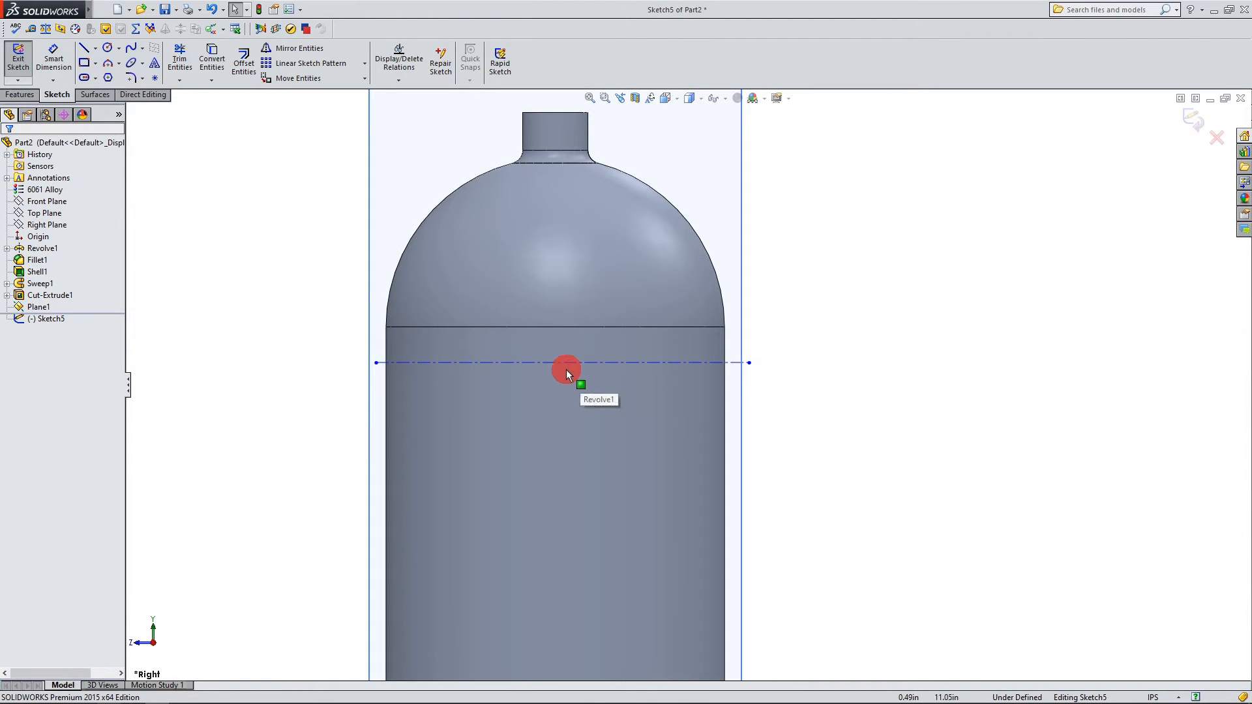
left_click(156, 66)
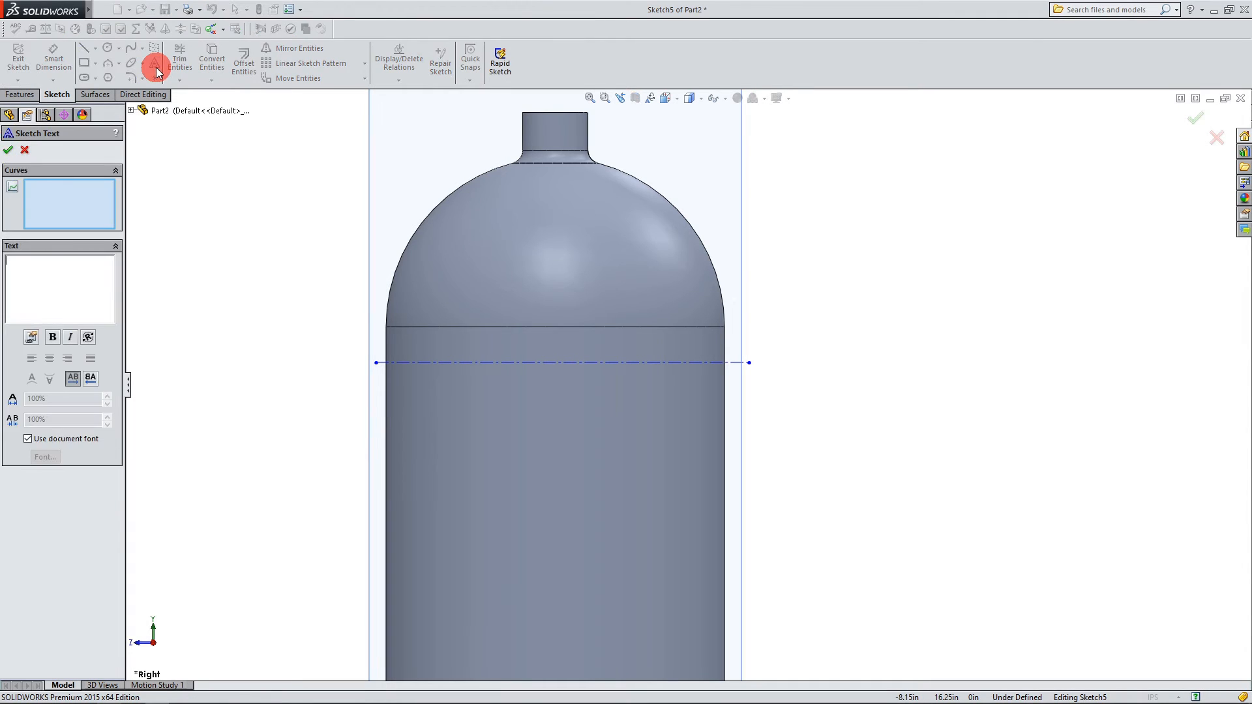
left_click(414, 362)
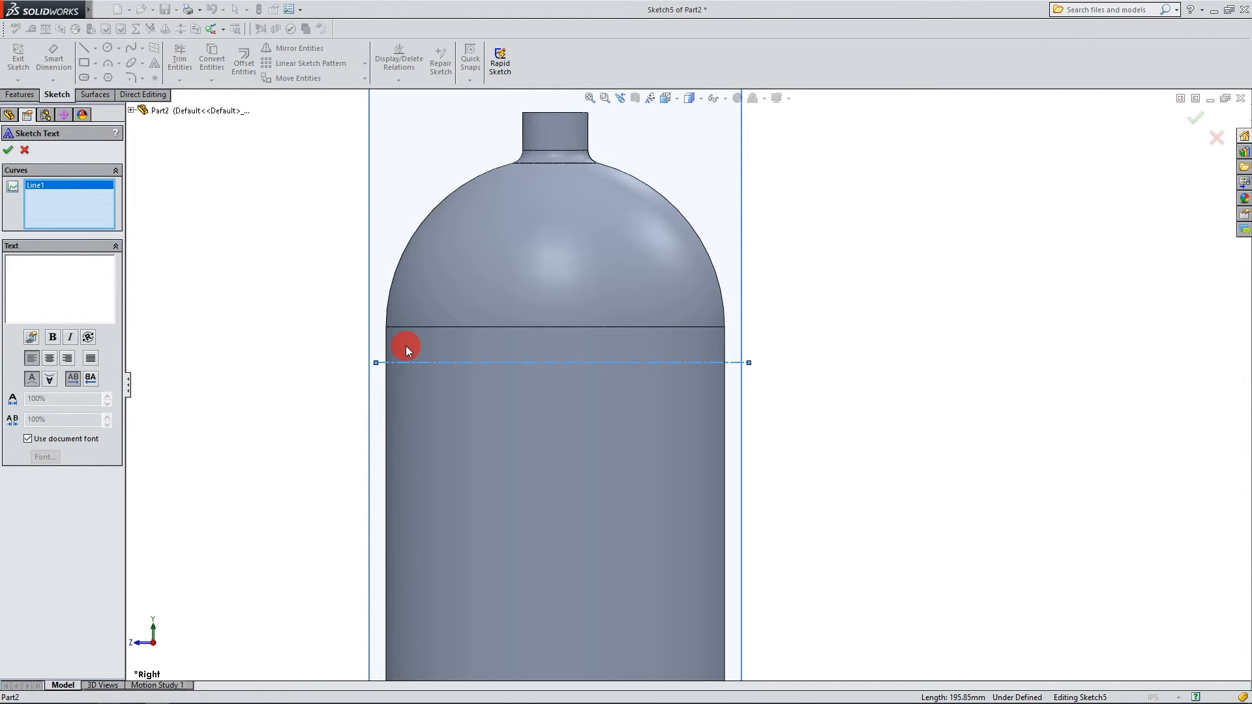
left_click(72, 293)
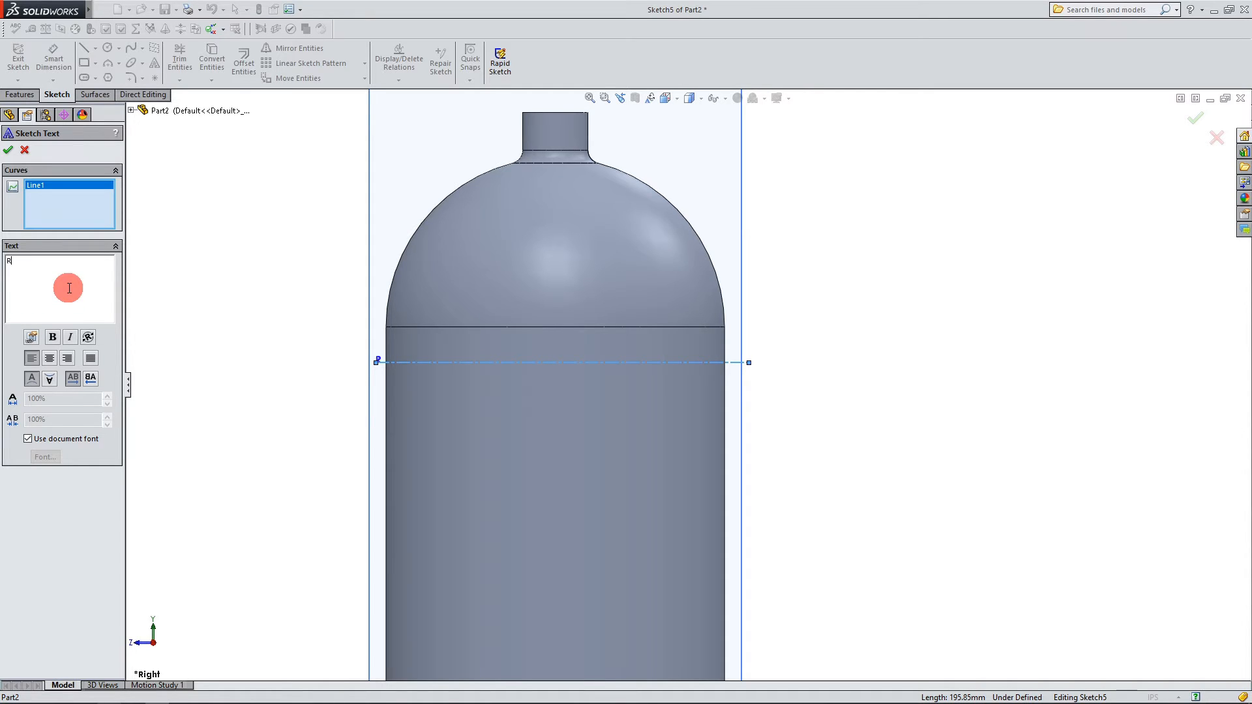
type("R-65437685 W")
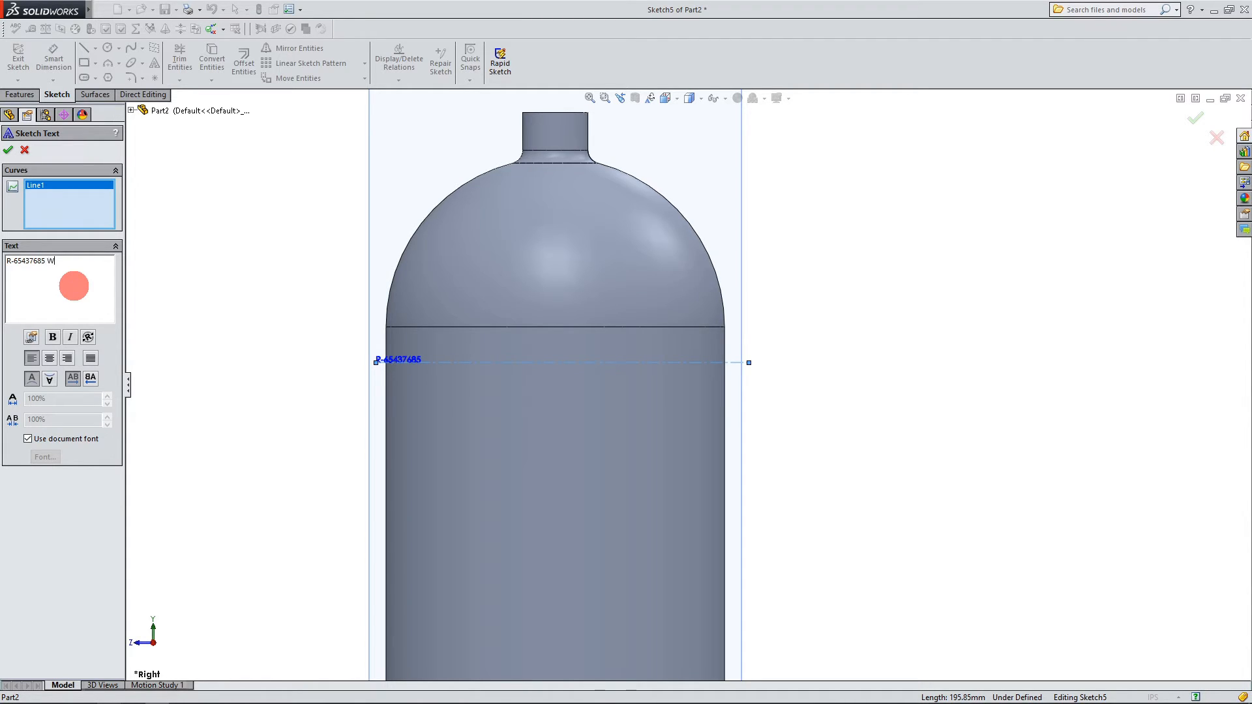
type("ING: FLAMMABLE")
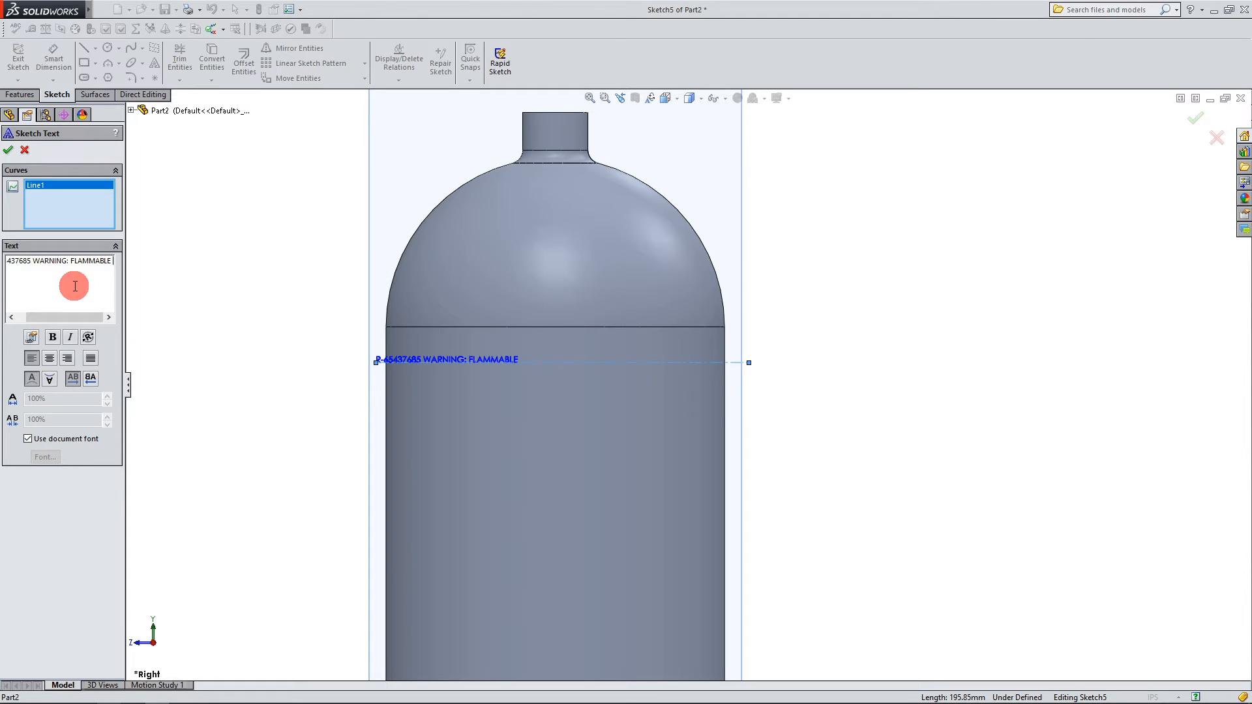
type(" 674355345")
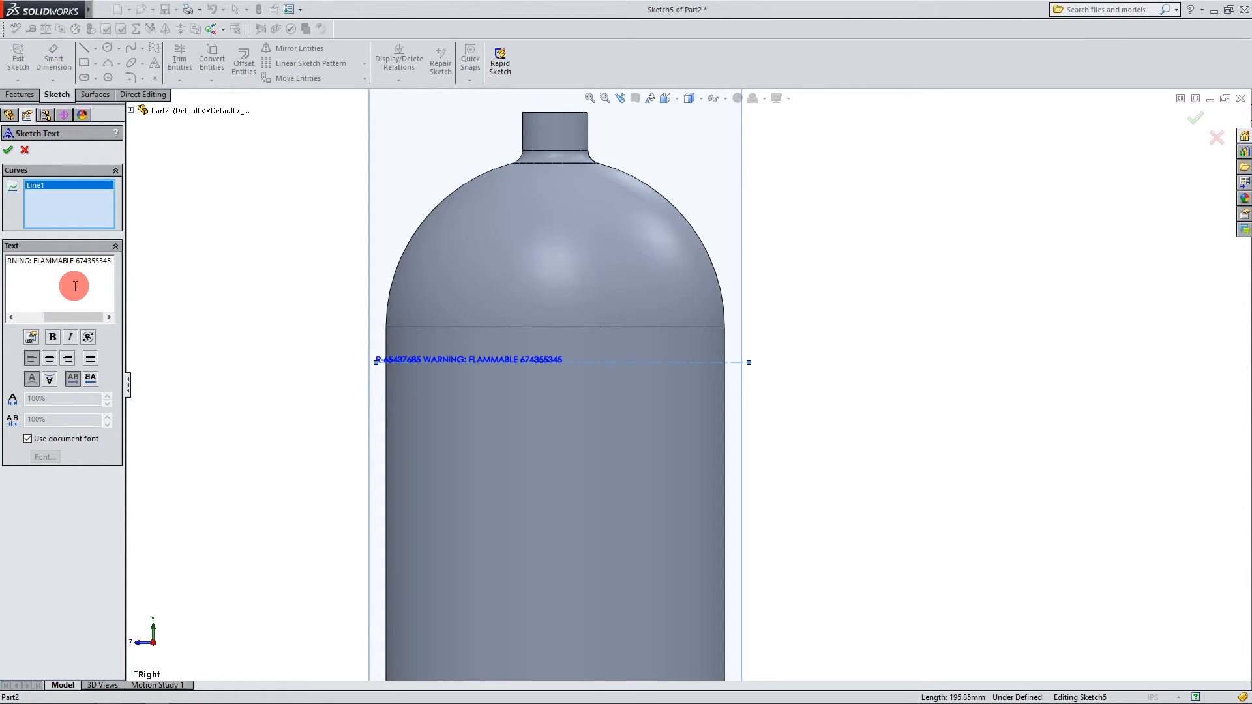
type("      2344 LIKE AND SBS")
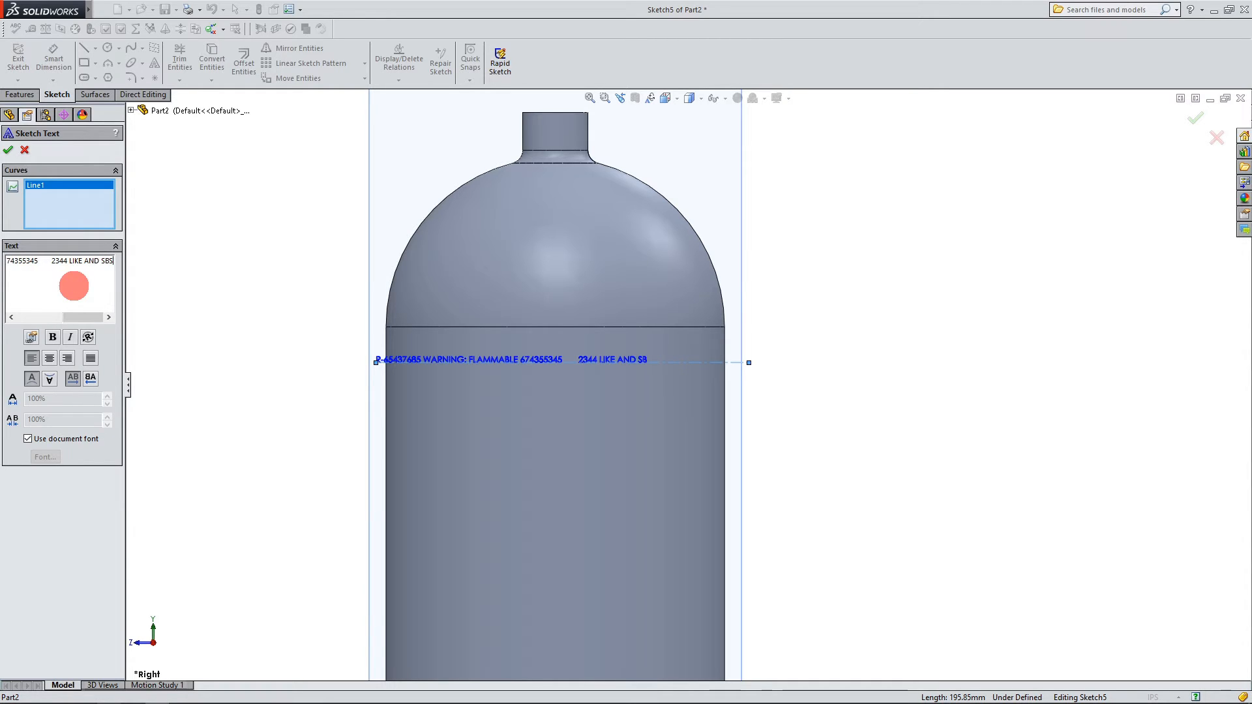
type("CRI")
key("BackSpace")
key("BackSpace")
key("BackSpace")
type("BSC")
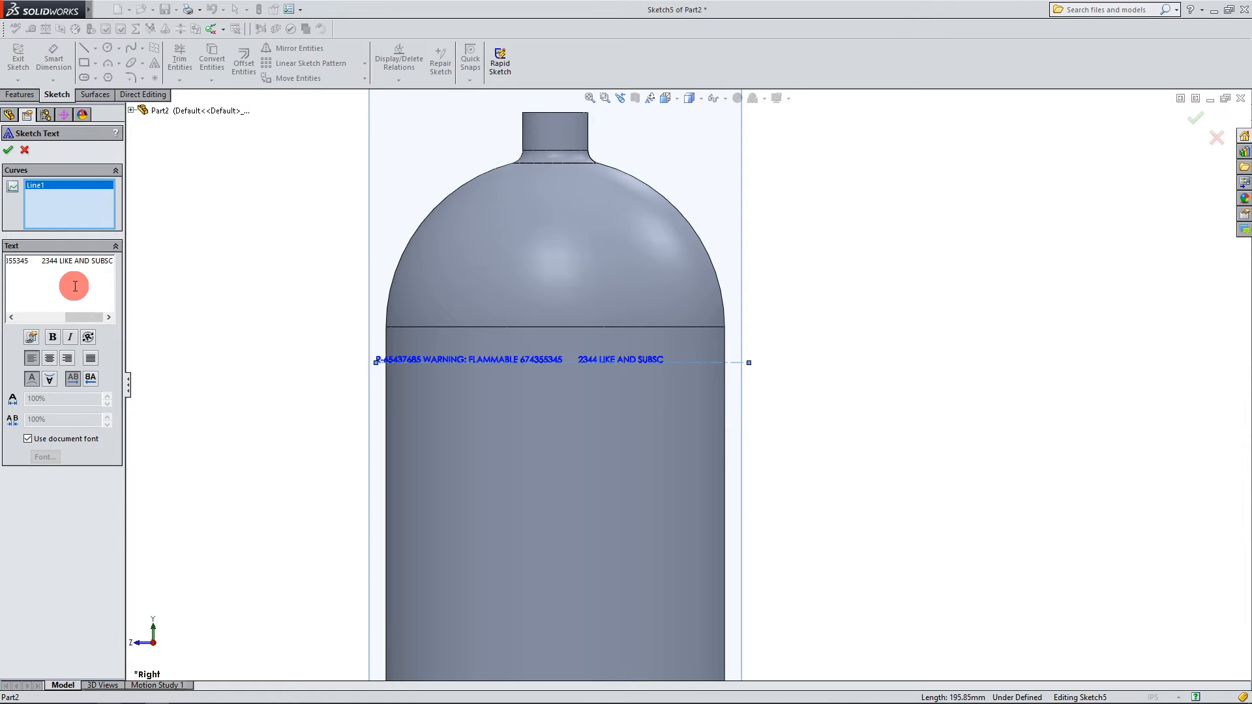
type("RIBE")
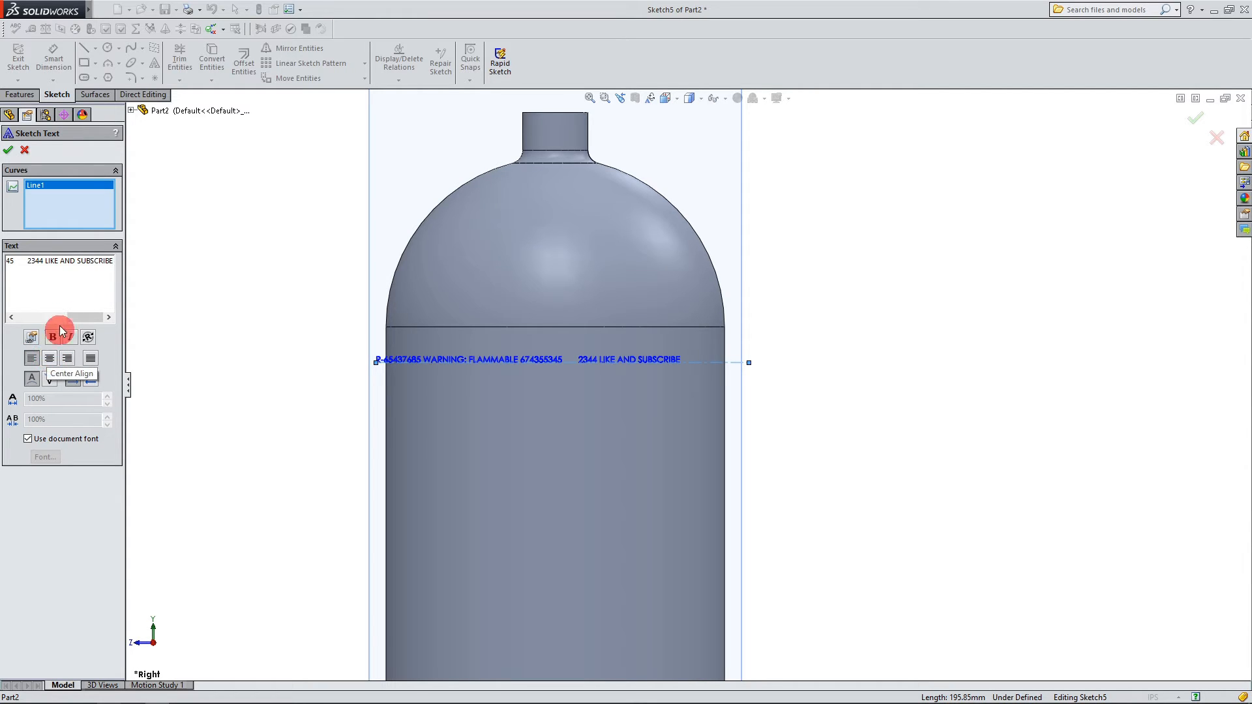
Step: Center-align the text on the centerline, comparing it with left alignment, and widen the settings pane to show the full wording
left_click(50, 359)
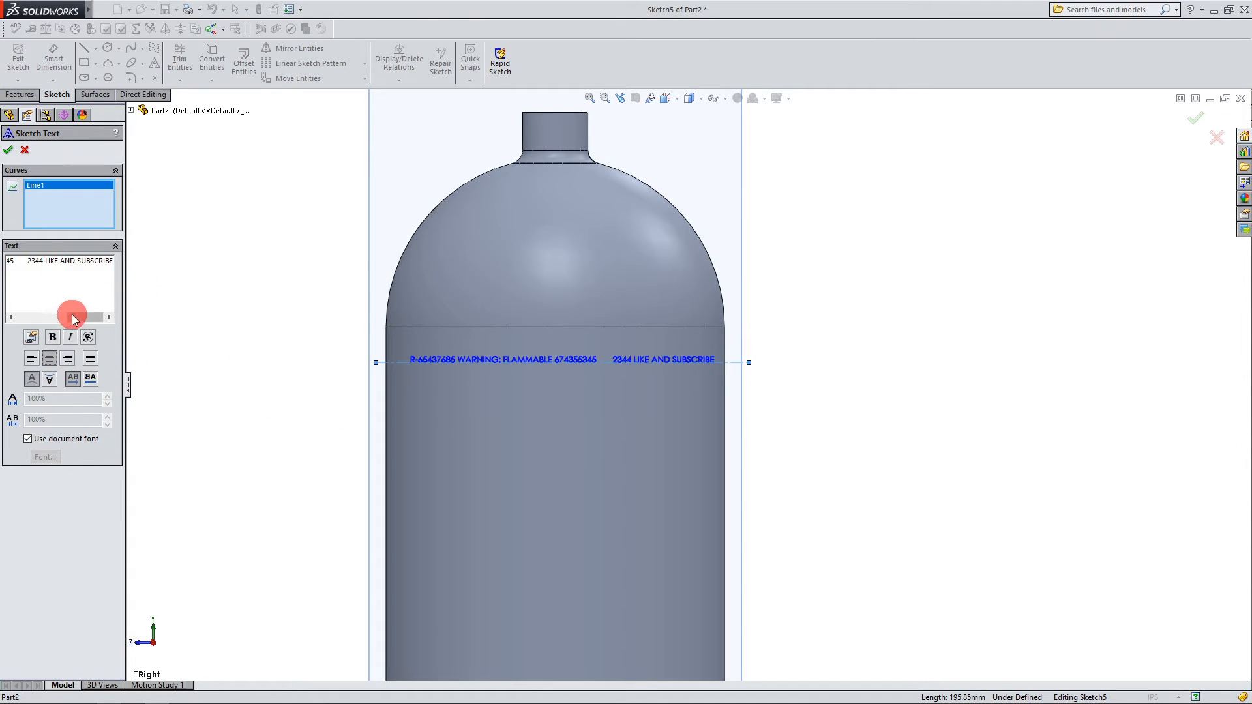
left_click_drag(73, 318, 6, 326)
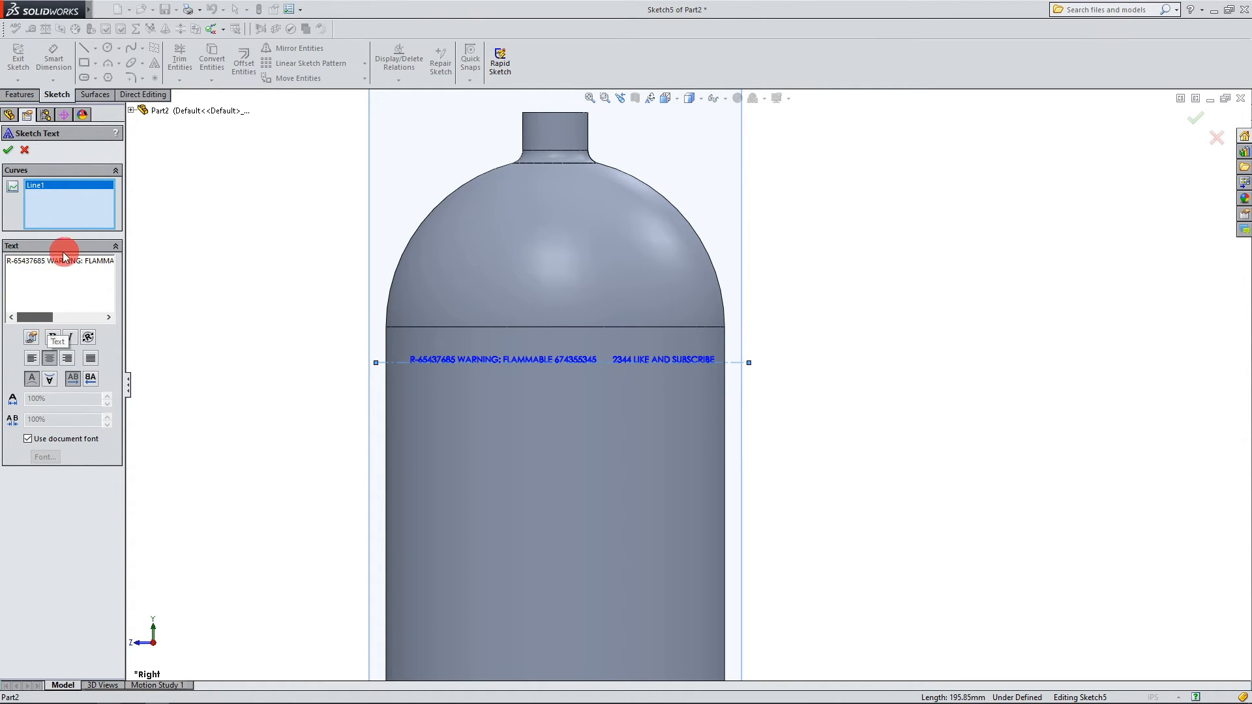
left_click_drag(126, 280, 301, 287)
left_click(66, 194)
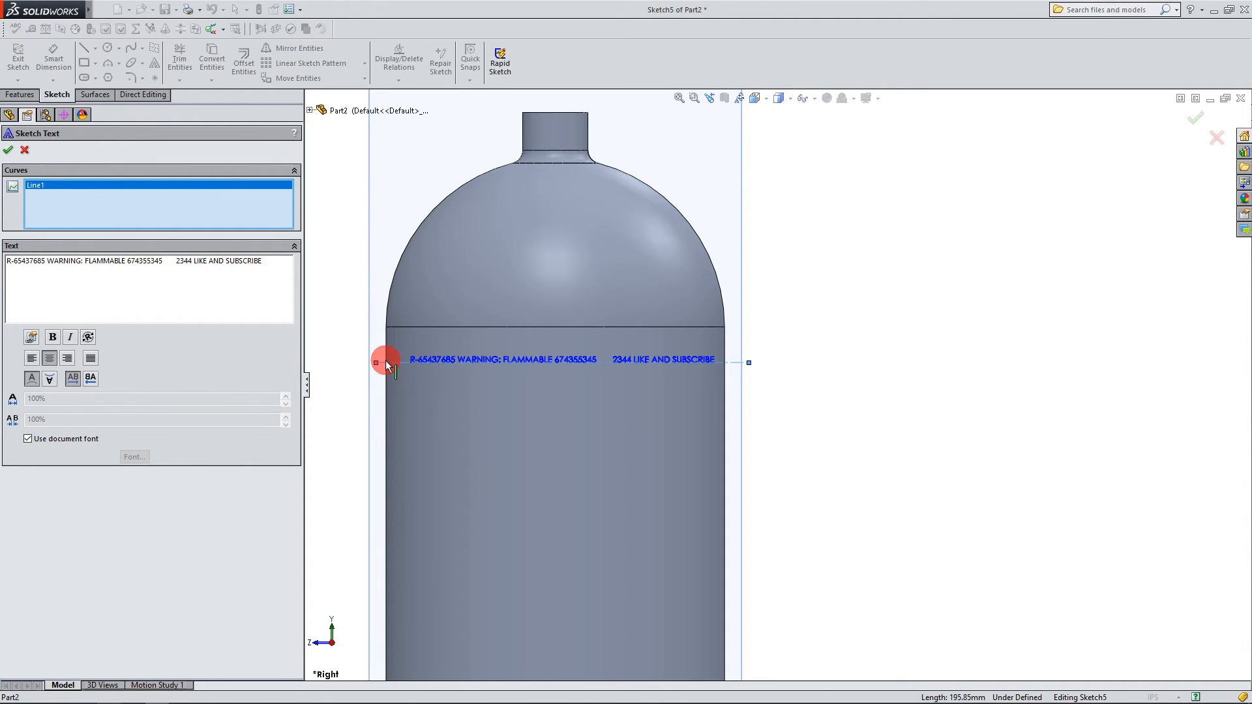
left_click(24, 261)
left_click(32, 360)
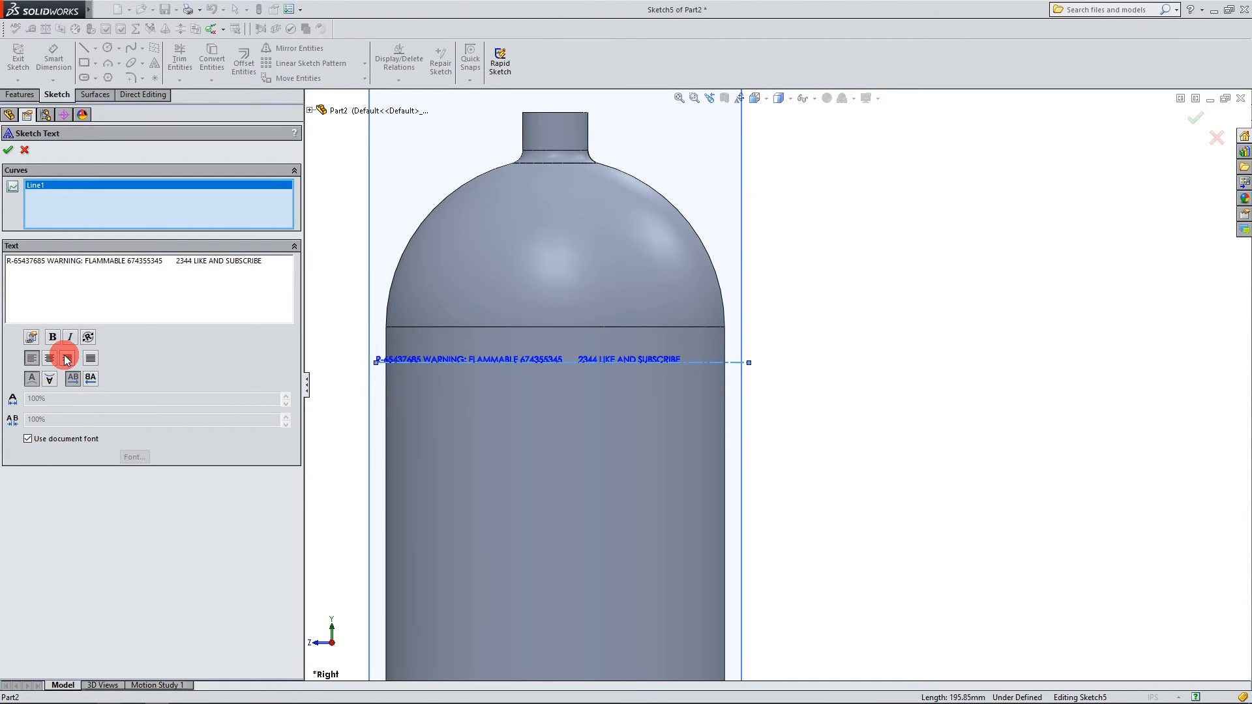
left_click(51, 359)
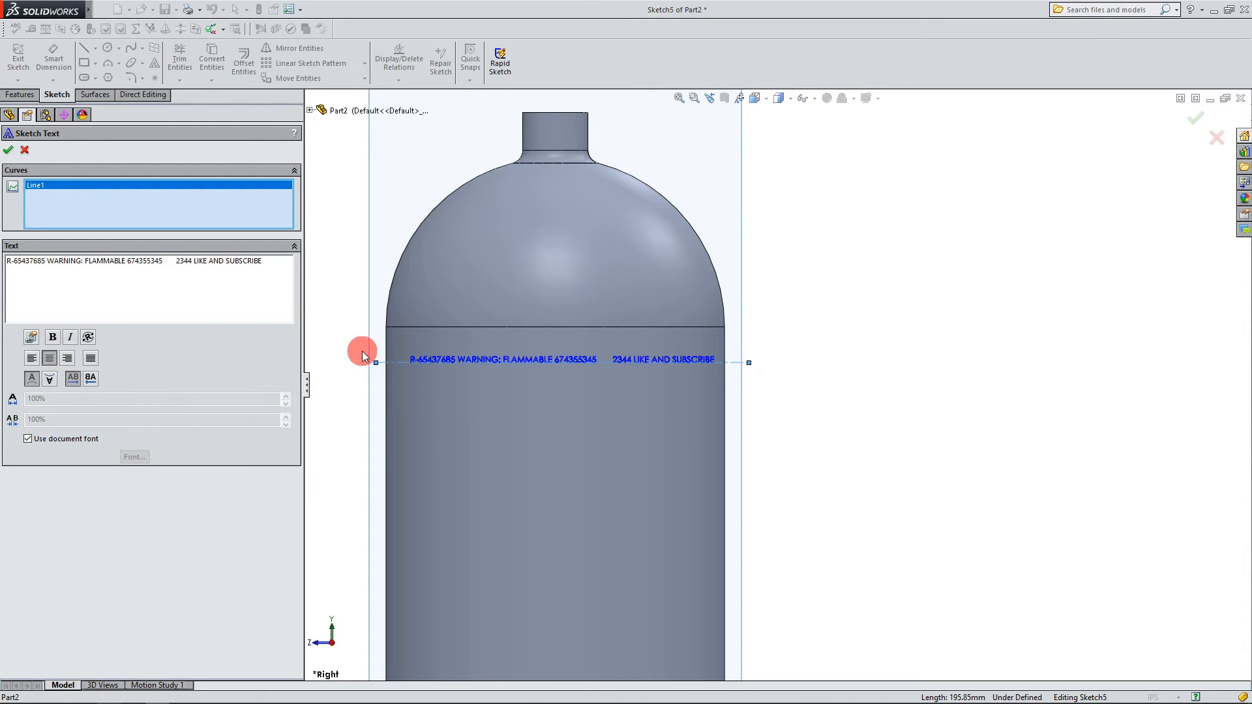
Step: Turn off the document font for the sketch text and open its own font settings
left_click(27, 438)
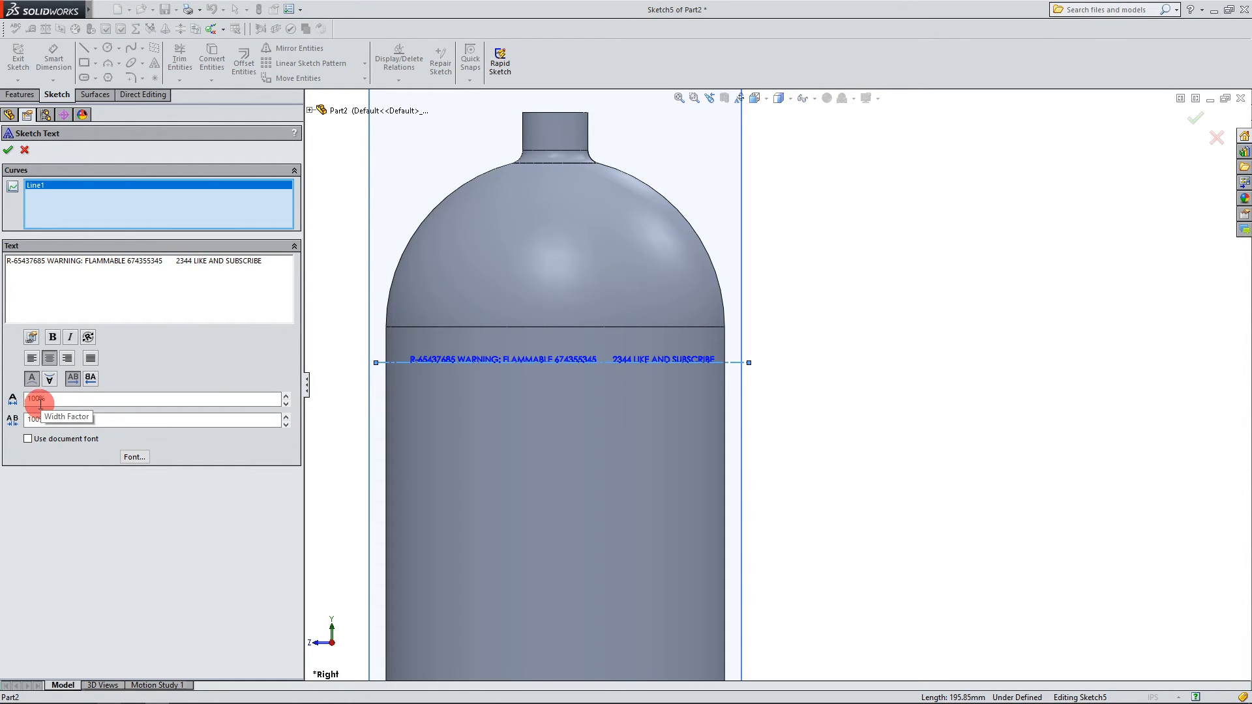
left_click(41, 400)
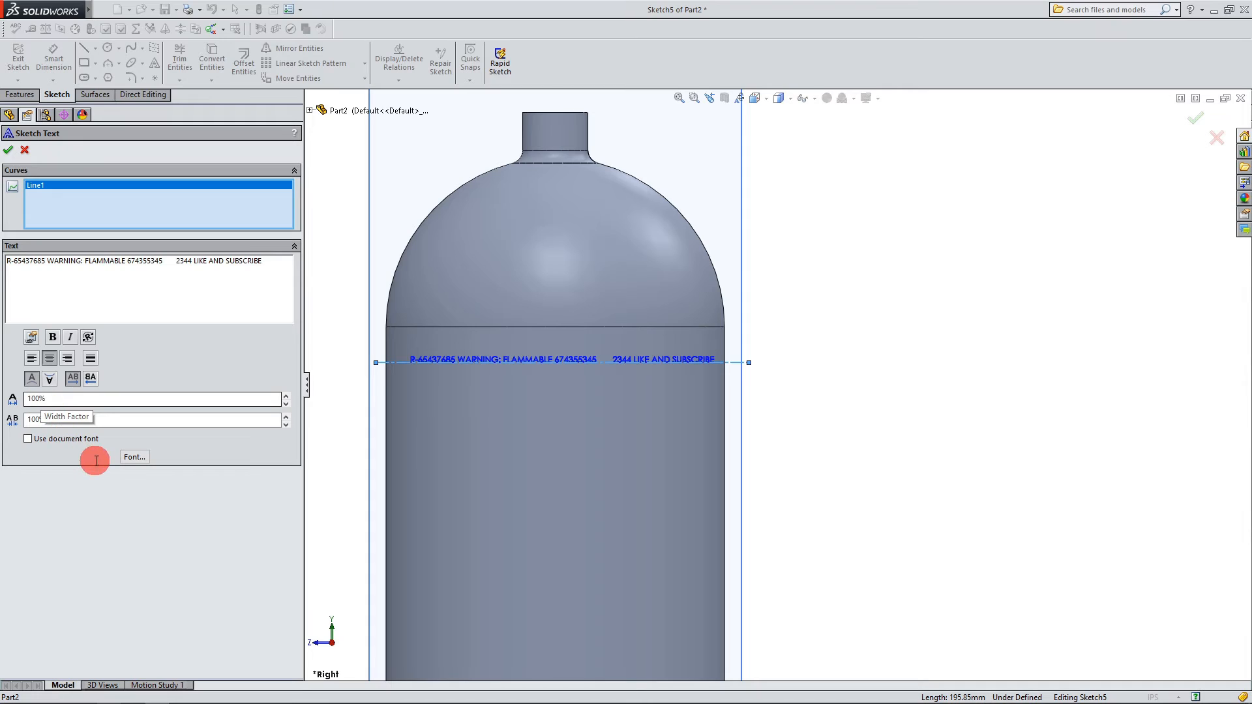
left_click(133, 457)
left_click(131, 457)
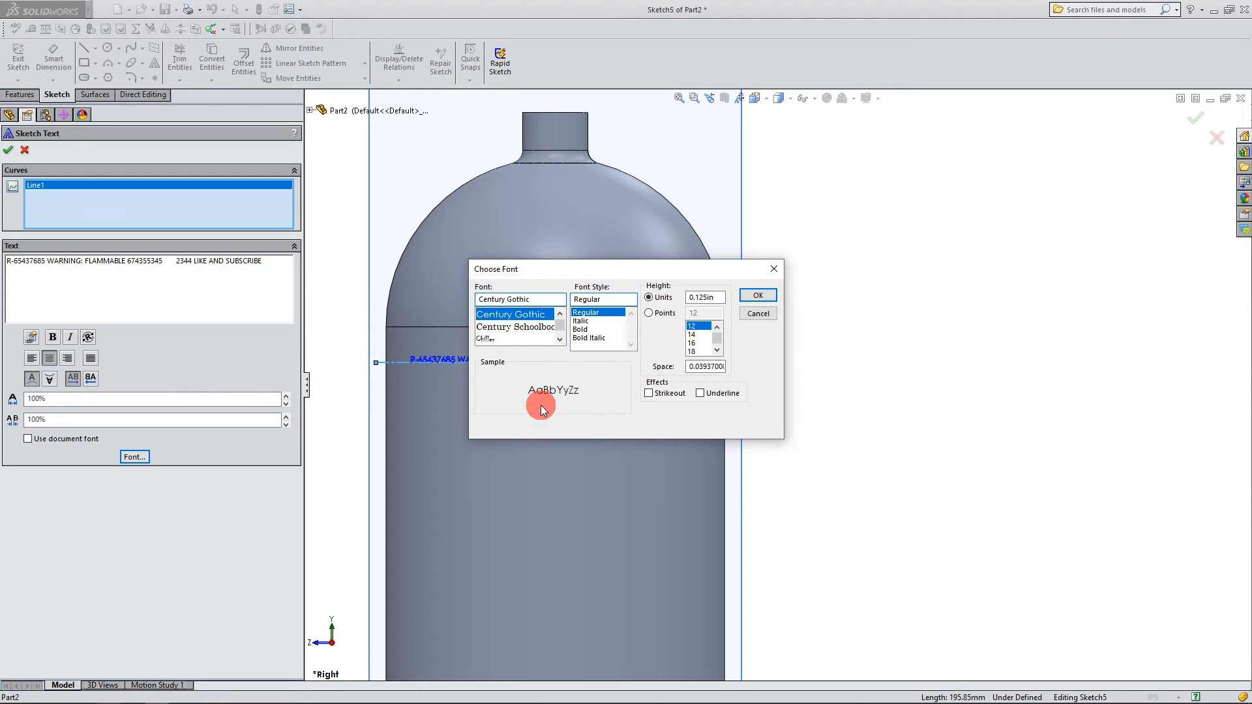
Step: Set the text font to Helvetica Neue 65 in Bold, after previewing the 45, 67 and 97 variants
left_click(532, 300)
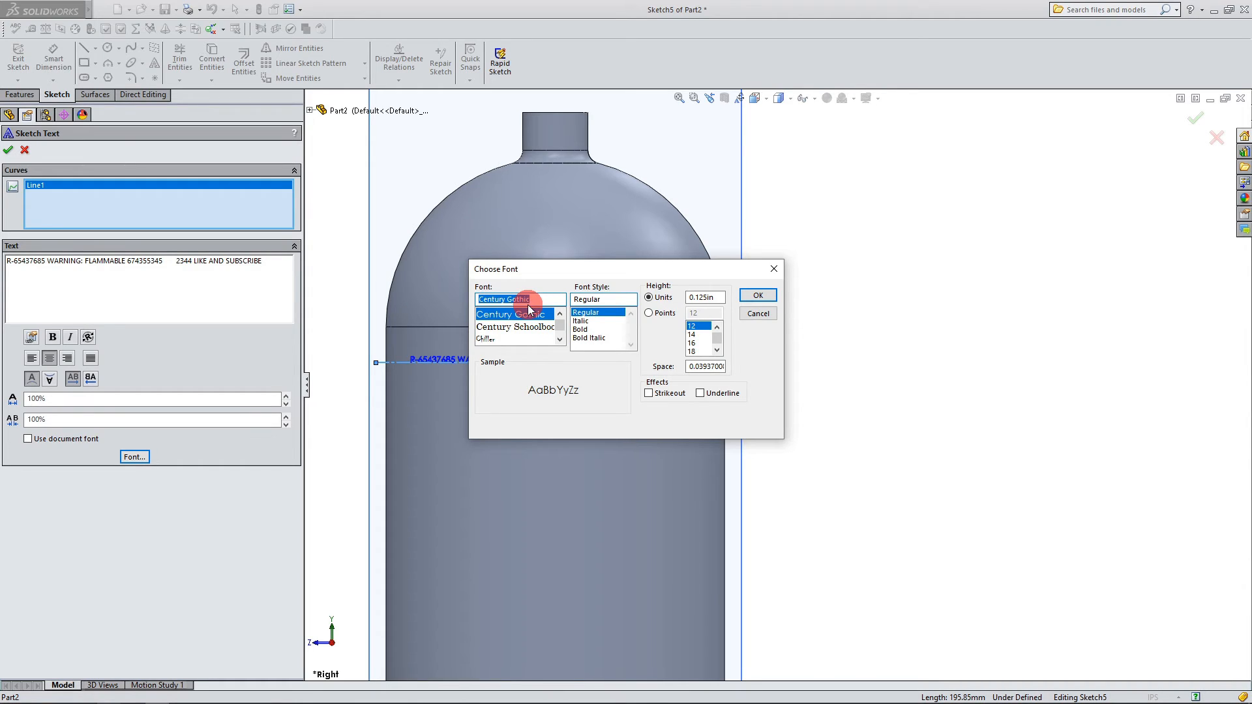
type("hel")
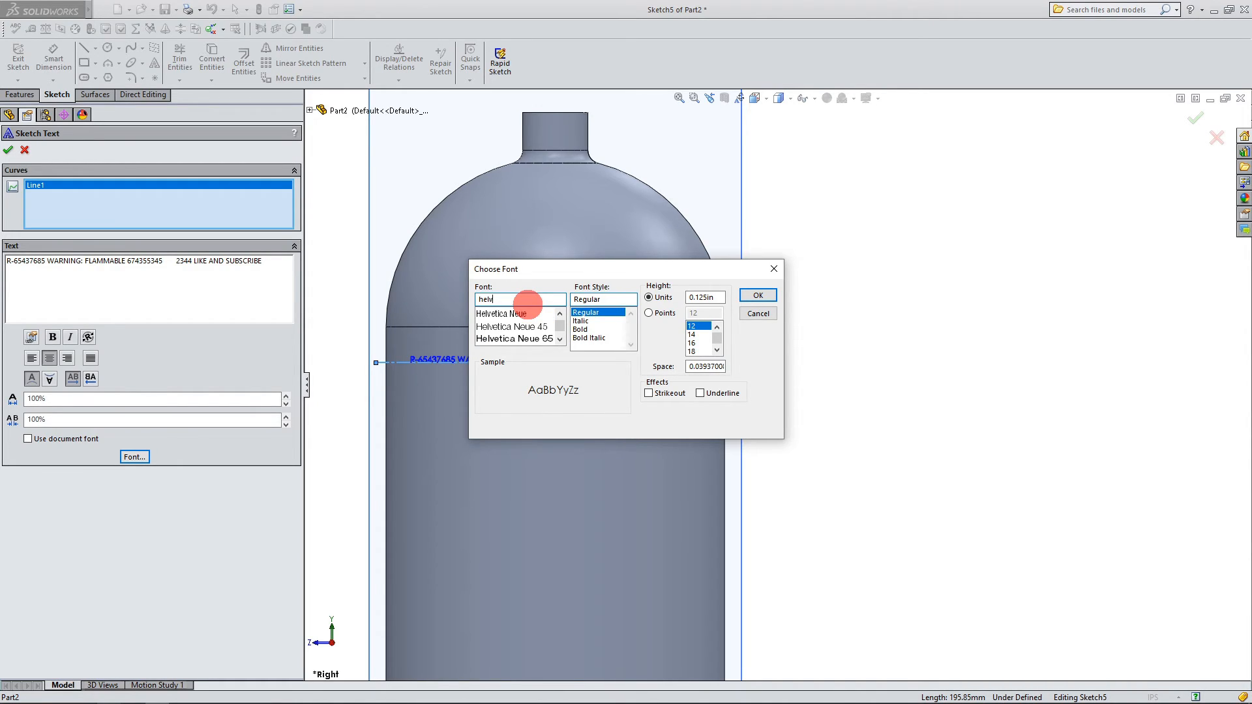
type("ve")
left_click(527, 328)
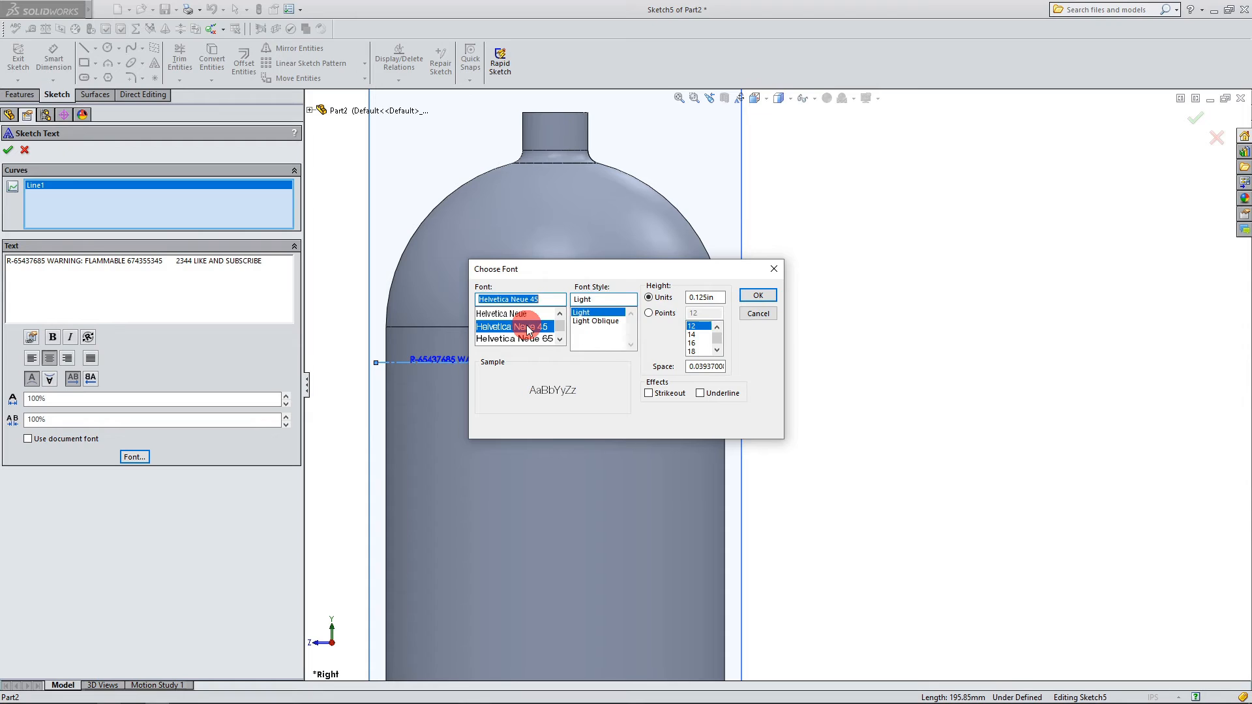
left_click(531, 340)
scroll(530, 339, "down", 1)
left_click(528, 339)
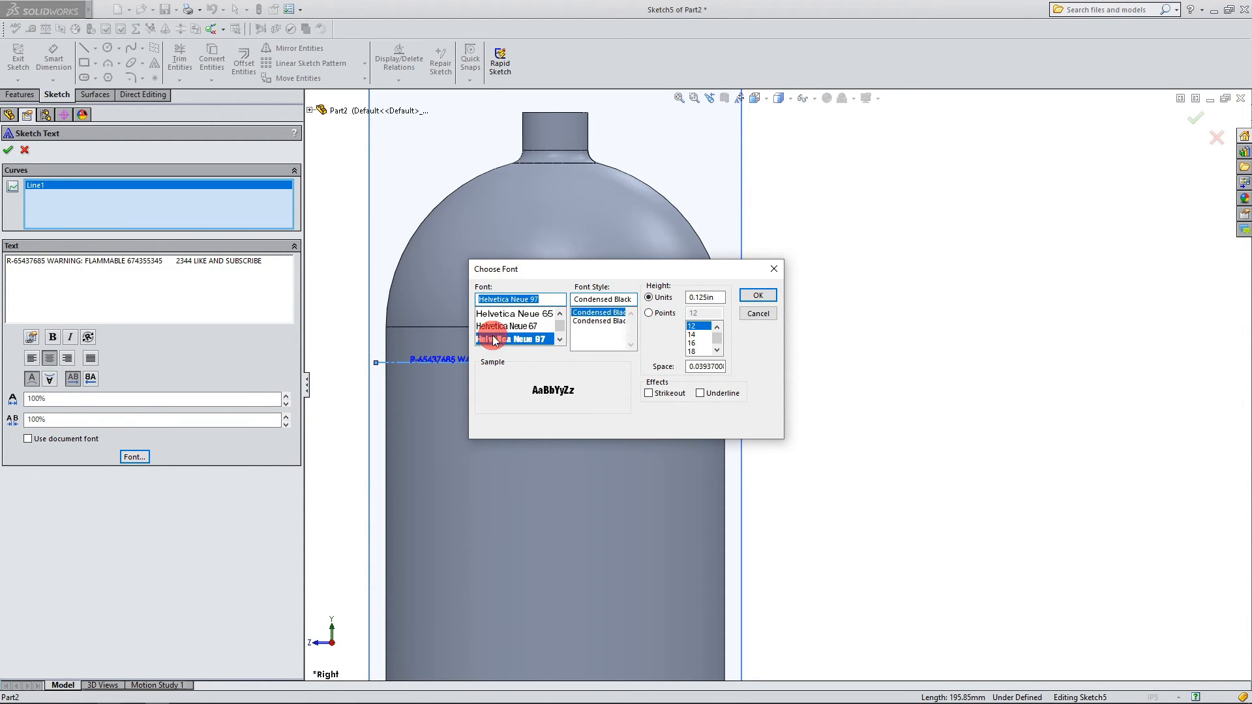
left_click(537, 315)
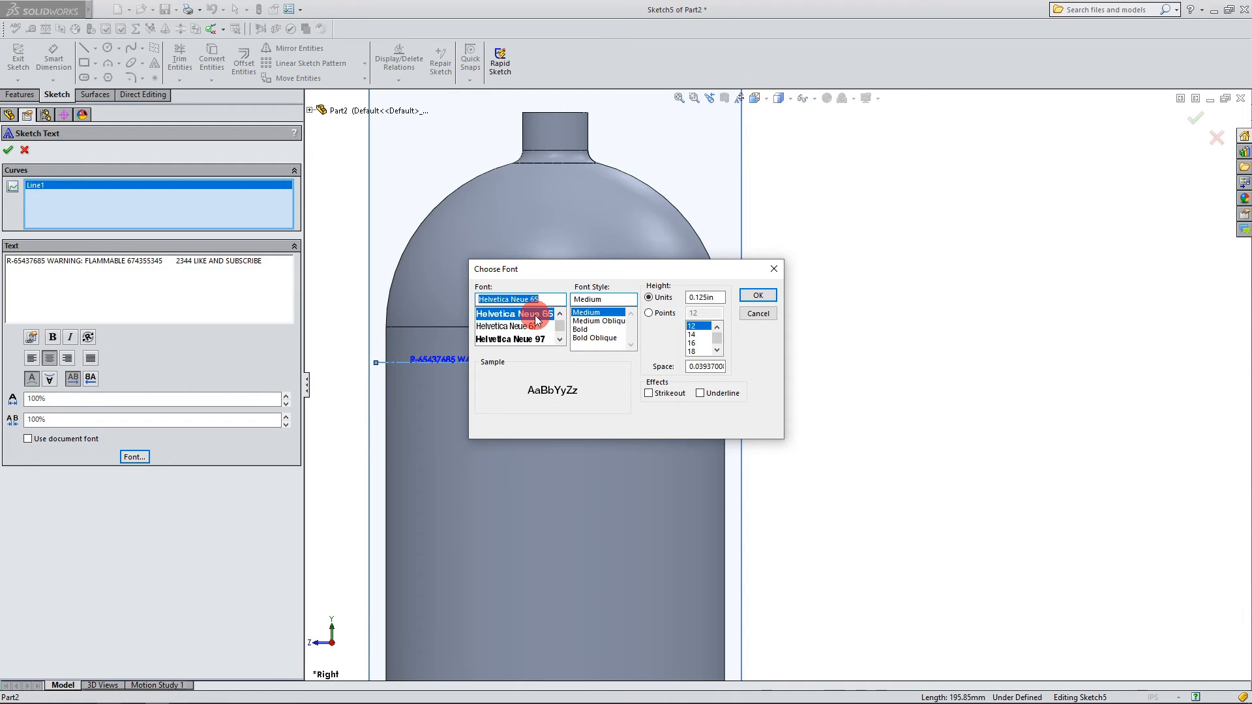
left_click(538, 328)
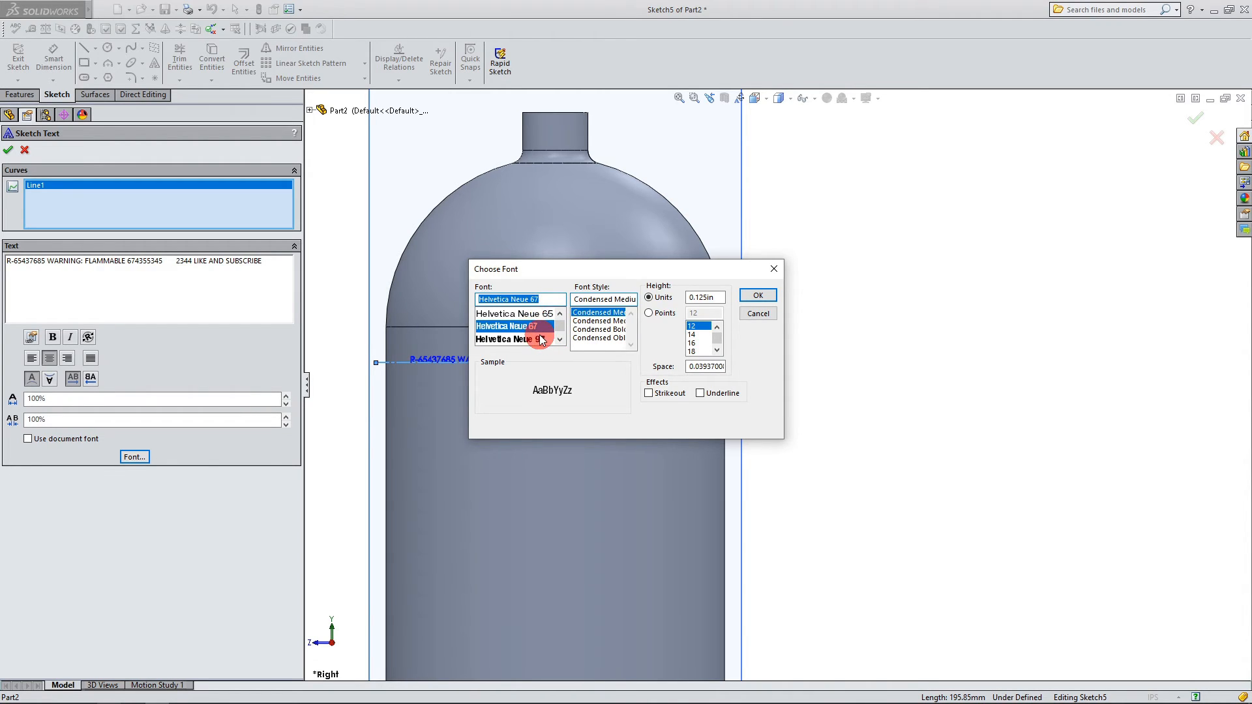
left_click(540, 337)
left_click(537, 318)
left_click(576, 332)
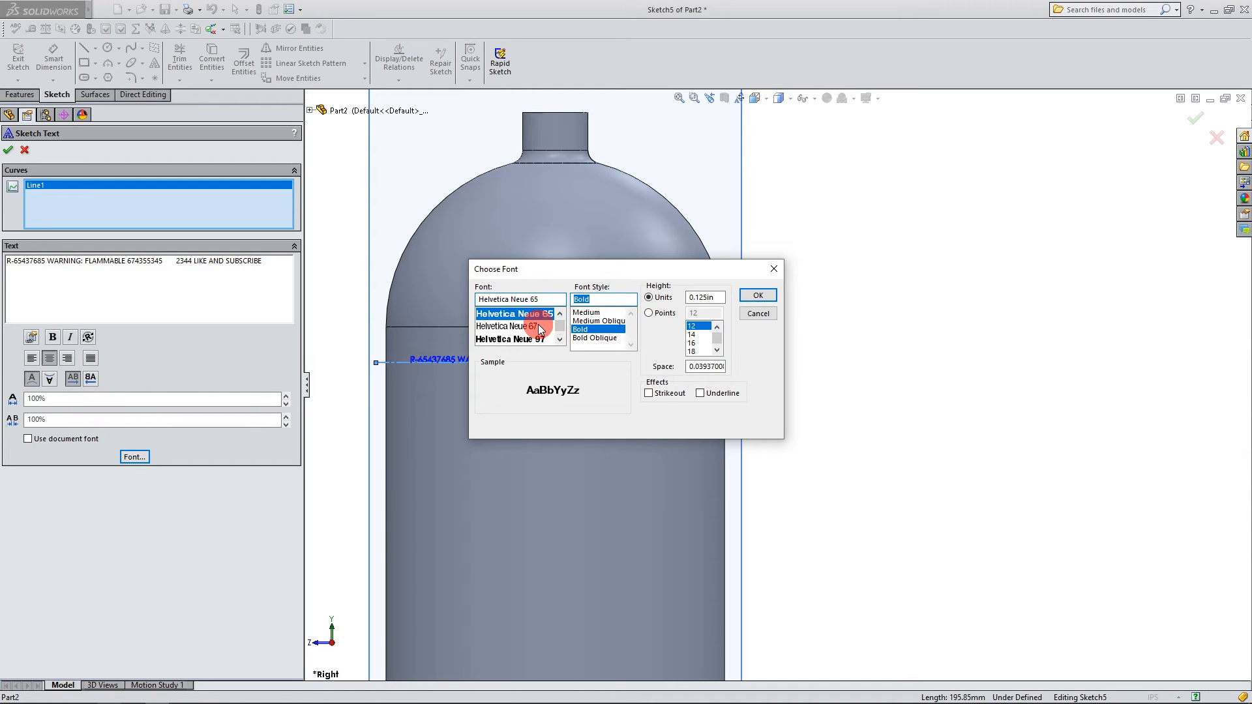
Step: Specify the sketch text height in points and set it to 20 points in the Helvetica Neue 65 Bold font
left_click(649, 314)
left_click(702, 351)
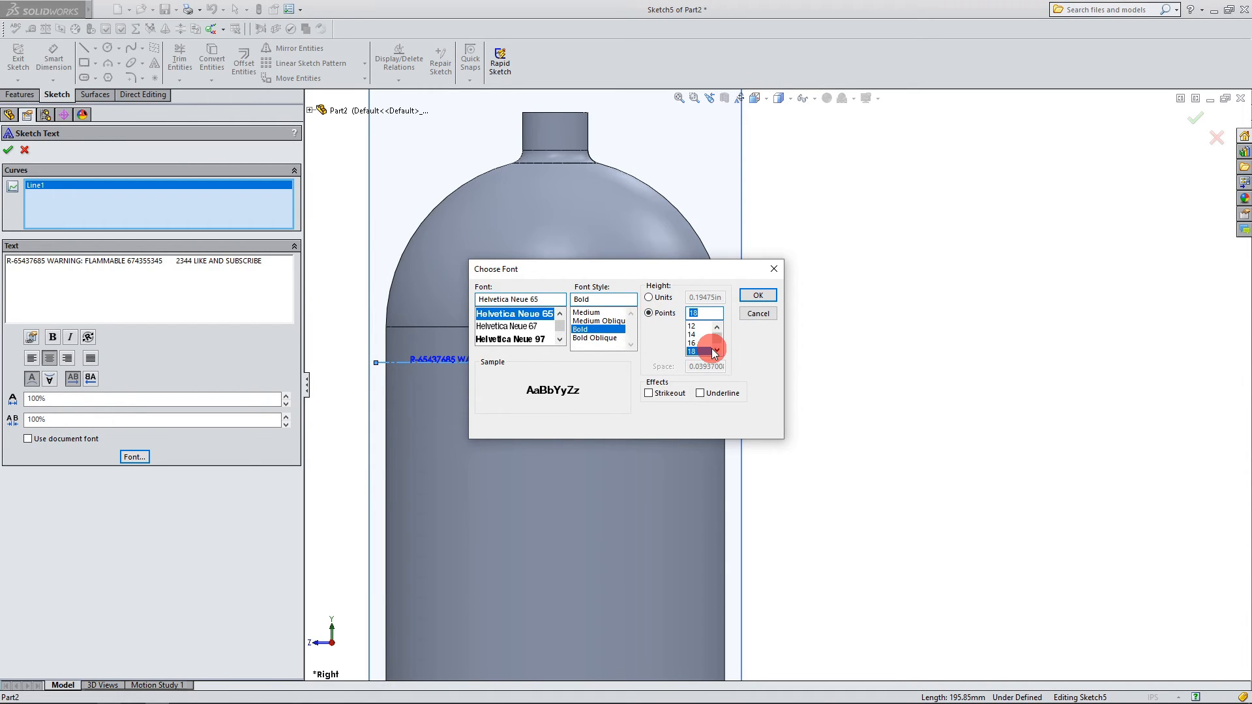
left_click(716, 352)
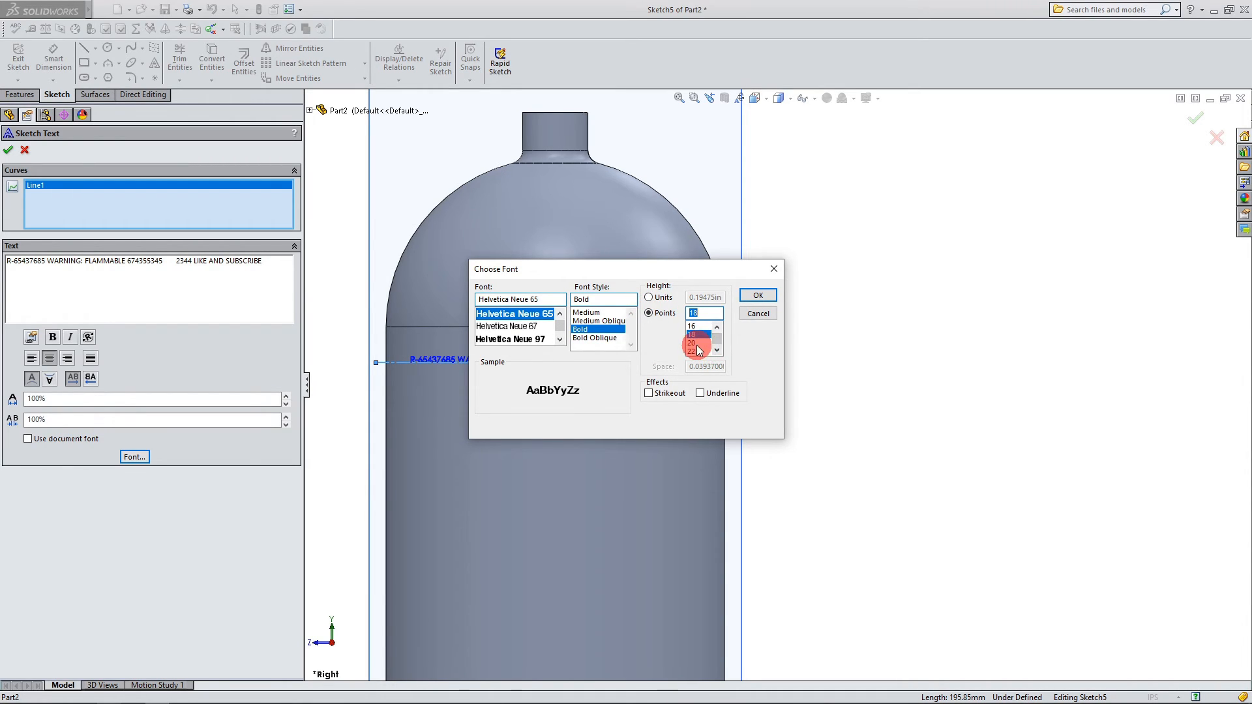
left_click(698, 344)
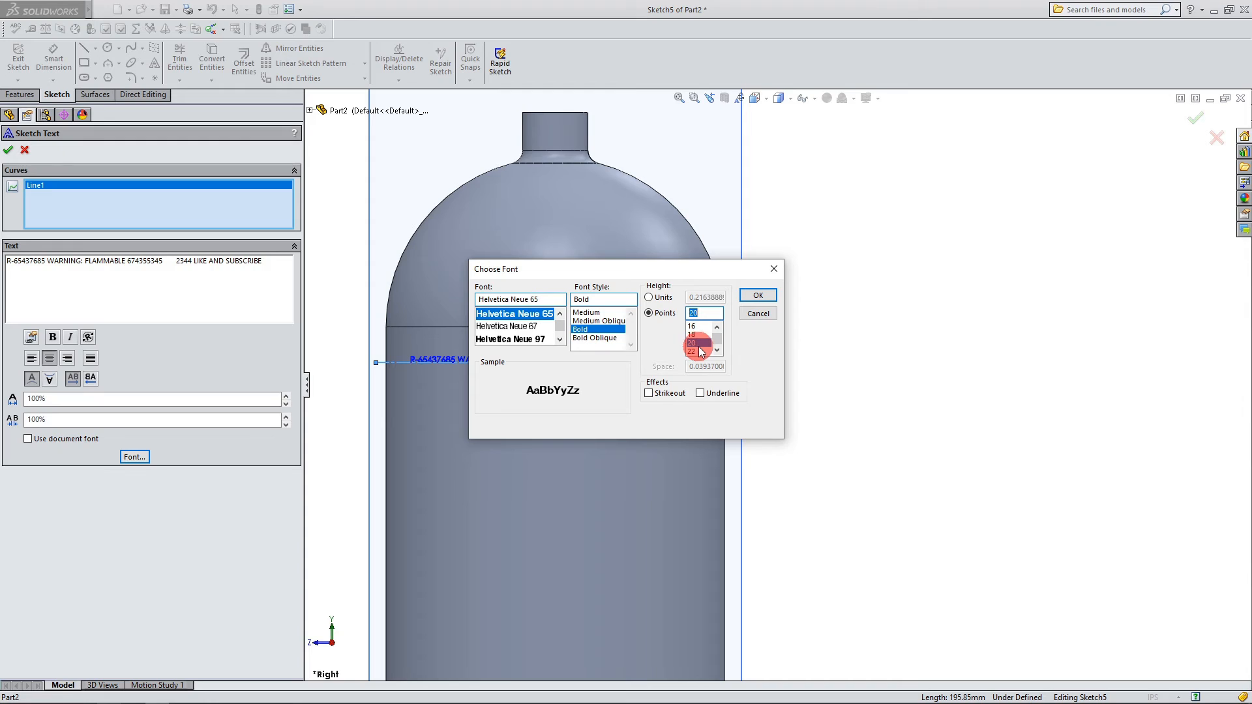
left_click(752, 296)
scroll(612, 358, "down", 1)
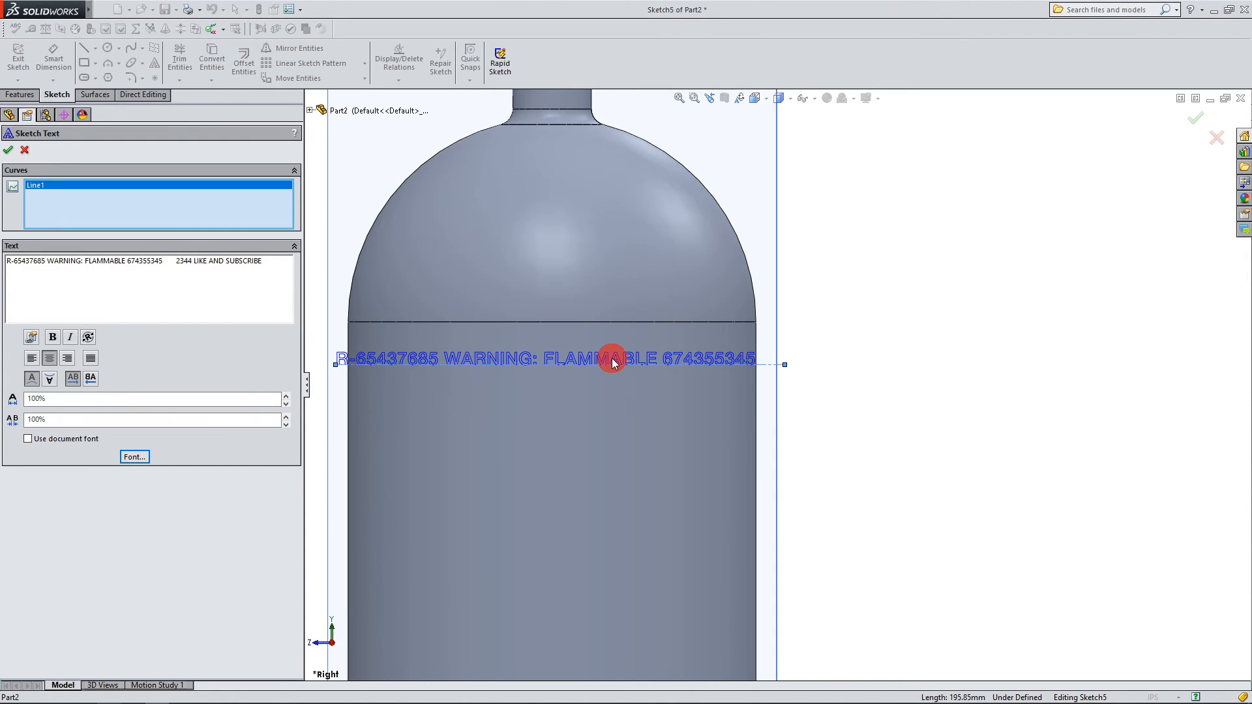
scroll(612, 358, "up", 1)
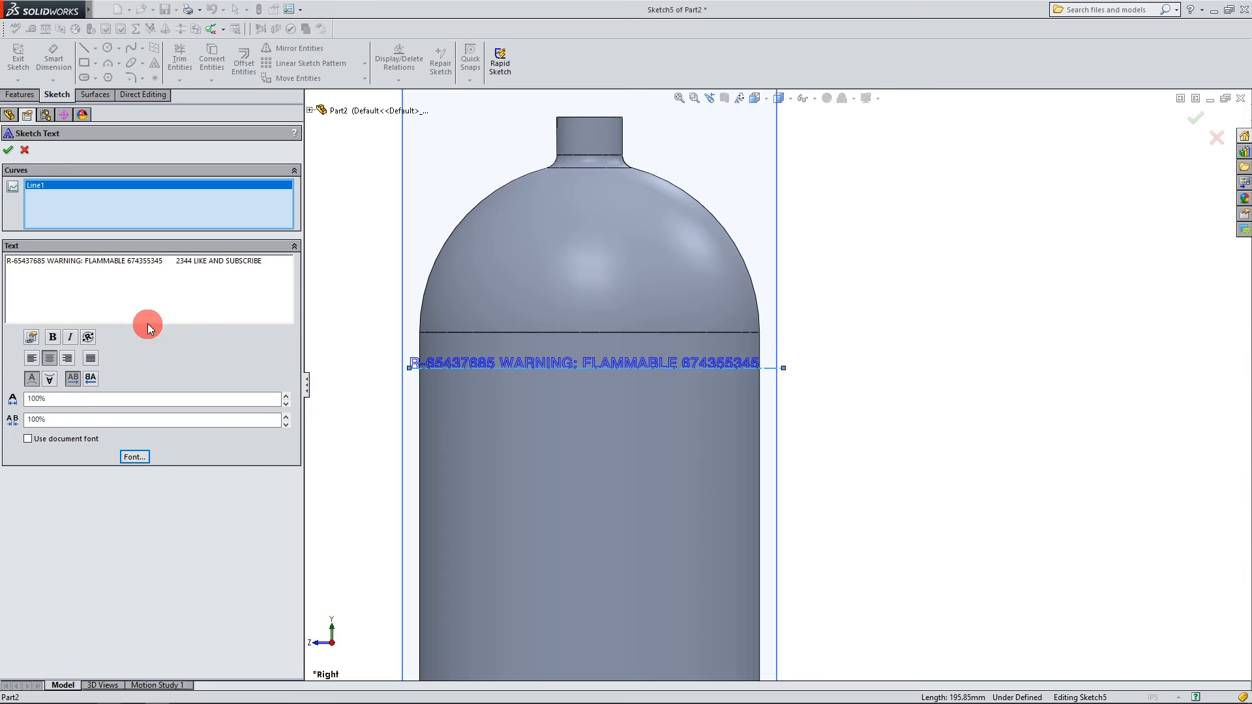
Step: Shorten the sketch text to "R-65437685 WARNING: FLAMMABLE 2344 LIKE AND SUBSCRIBE" by removing the second number and the extra spaces
left_click(152, 261)
left_click(177, 263)
key("BackSpace")
key("BackSpace")
key("BackSpace")
key("BackSpace")
key("BackSpace")
key("BackSpace")
key("BackSpace")
key("BackSpace")
key("BackSpace")
key("BackSpace")
key("BackSpace")
key("BackSpace")
key("BackSpace")
key("BackSpace")
key("BackSpace")
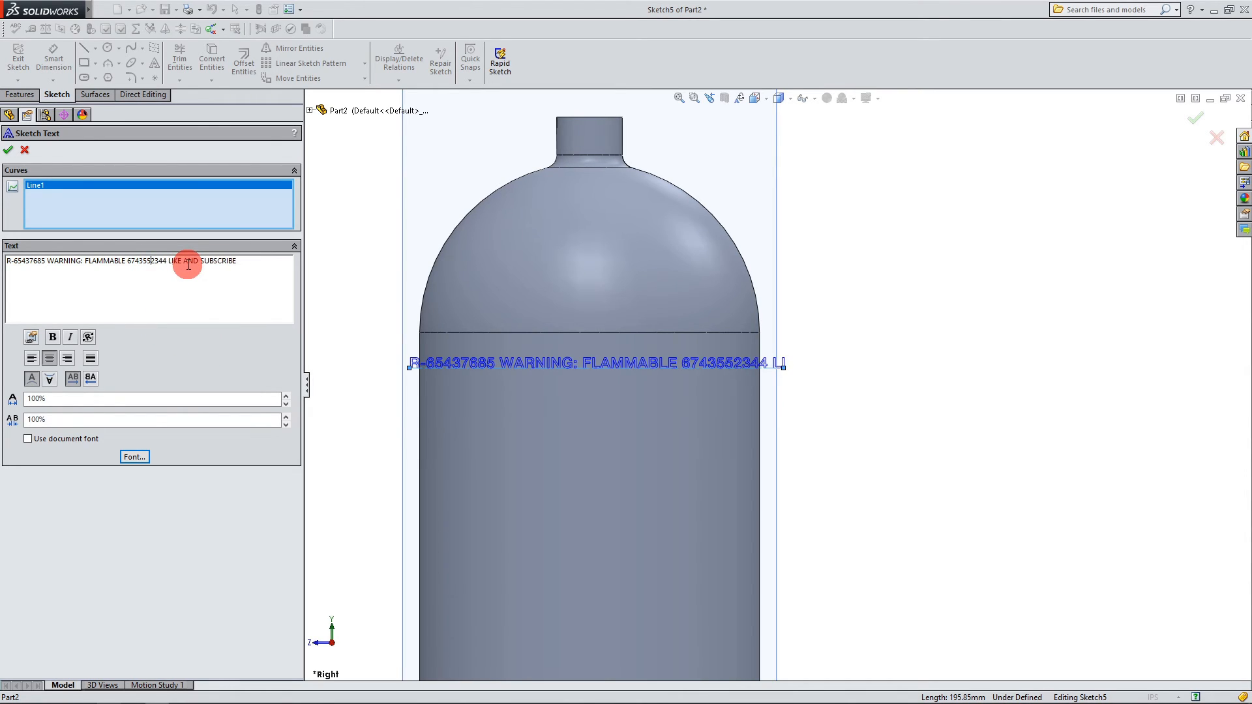
key("BackSpace")
key("BackSpace")
key("BackSpace")
key("BackSpace")
key("BackSpace")
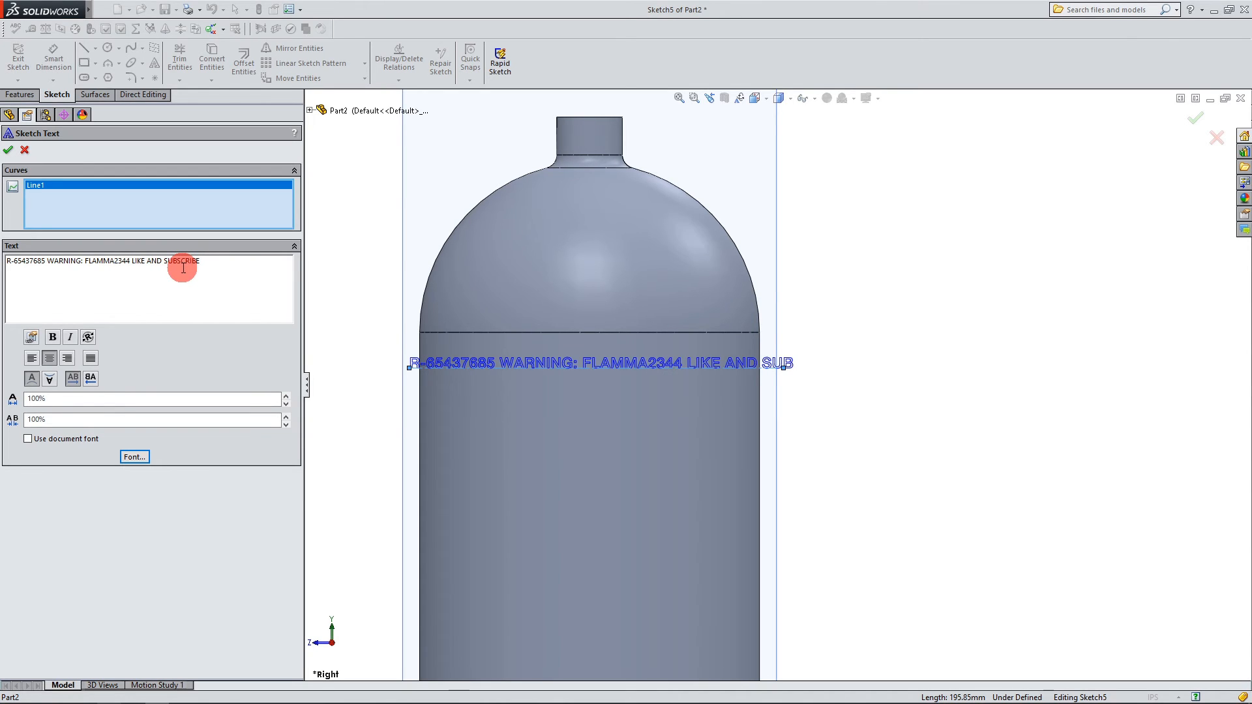
type("BLE")
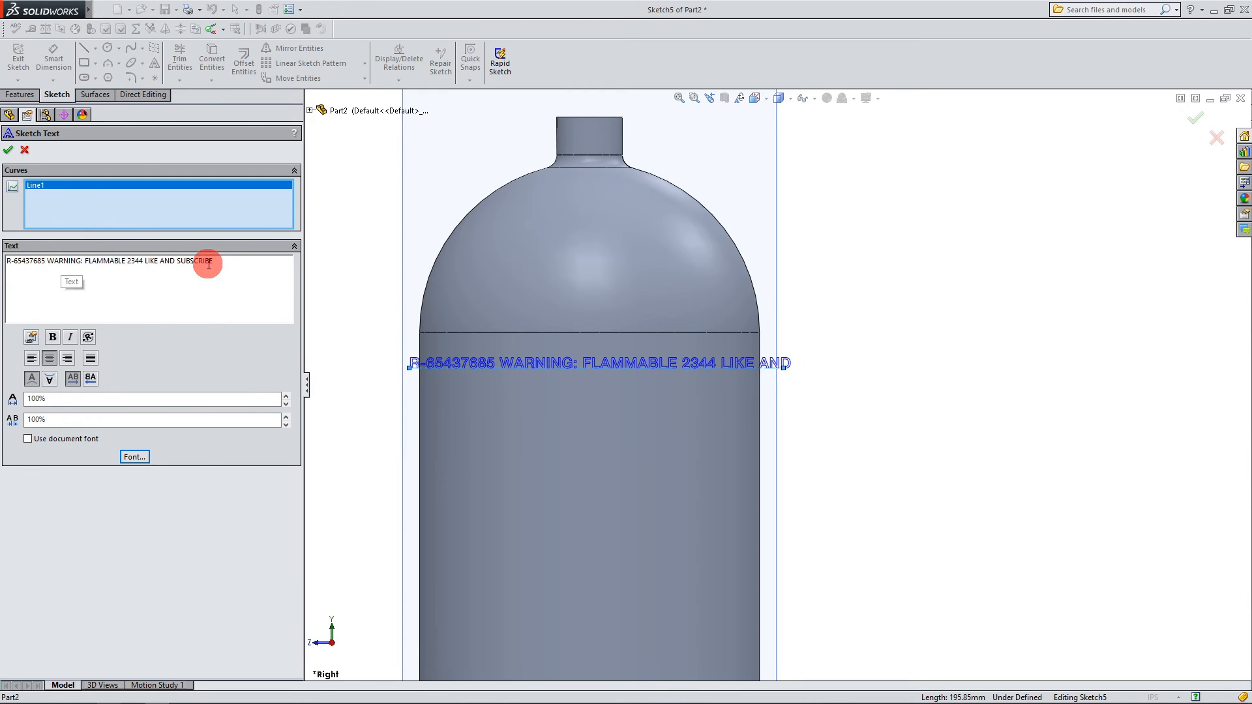
Step: Reduce the sketch text's font height to 18 points
left_click(122, 457)
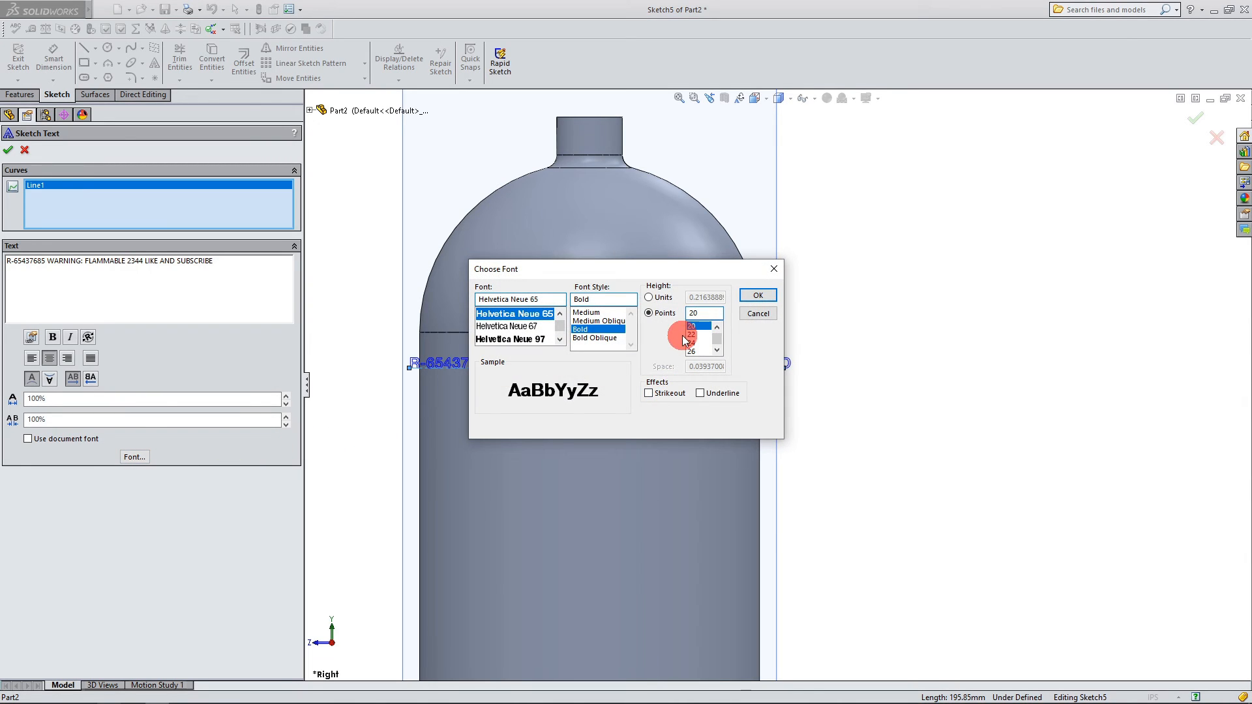
left_click(717, 327)
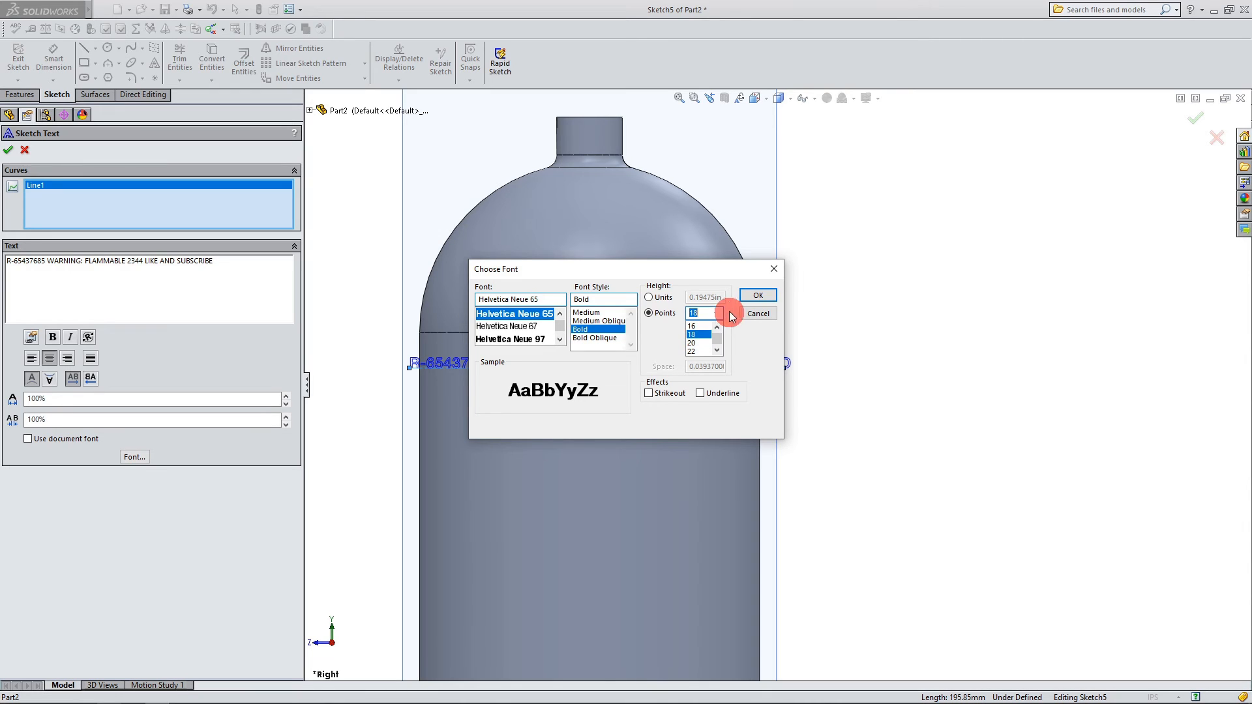
left_click(743, 298)
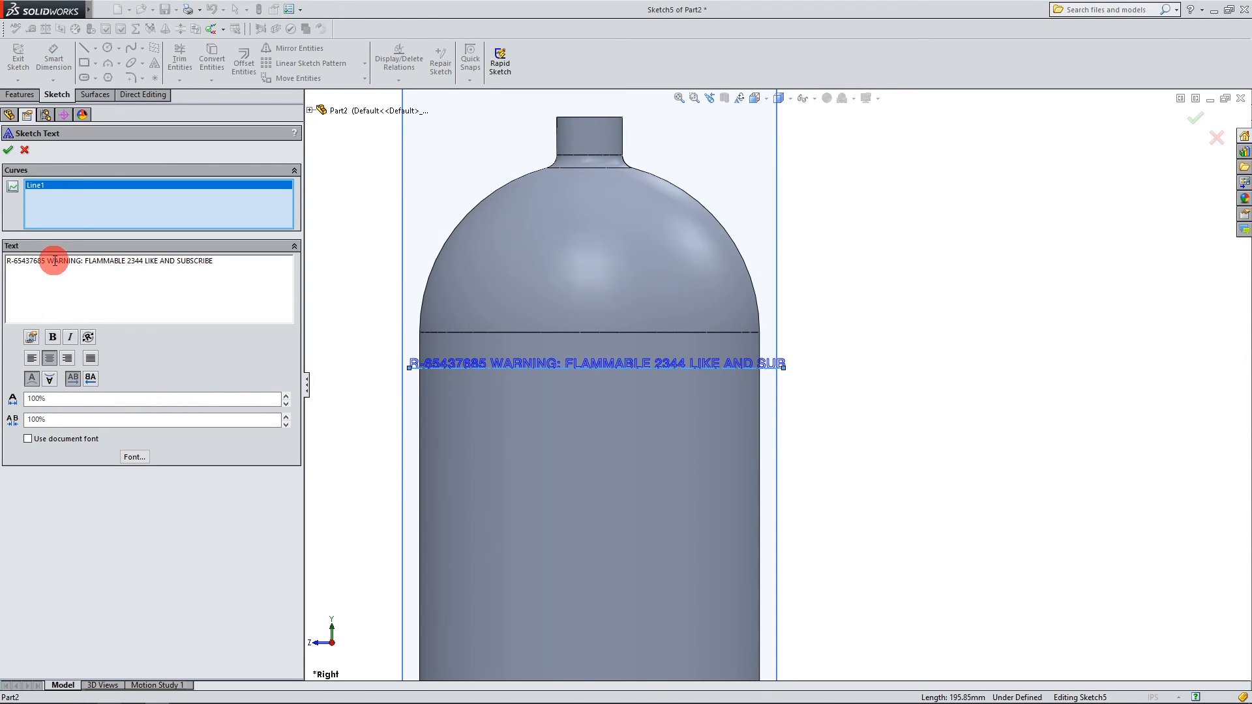
Step: Delete the leading serial number and "WARNING:" so the text reads "FLAMMABLE 2344 LIKE AND SUBSCRIBE", and accept the sketch text
left_click_drag(47, 260, 7, 261)
key("Delete")
key("Delete")
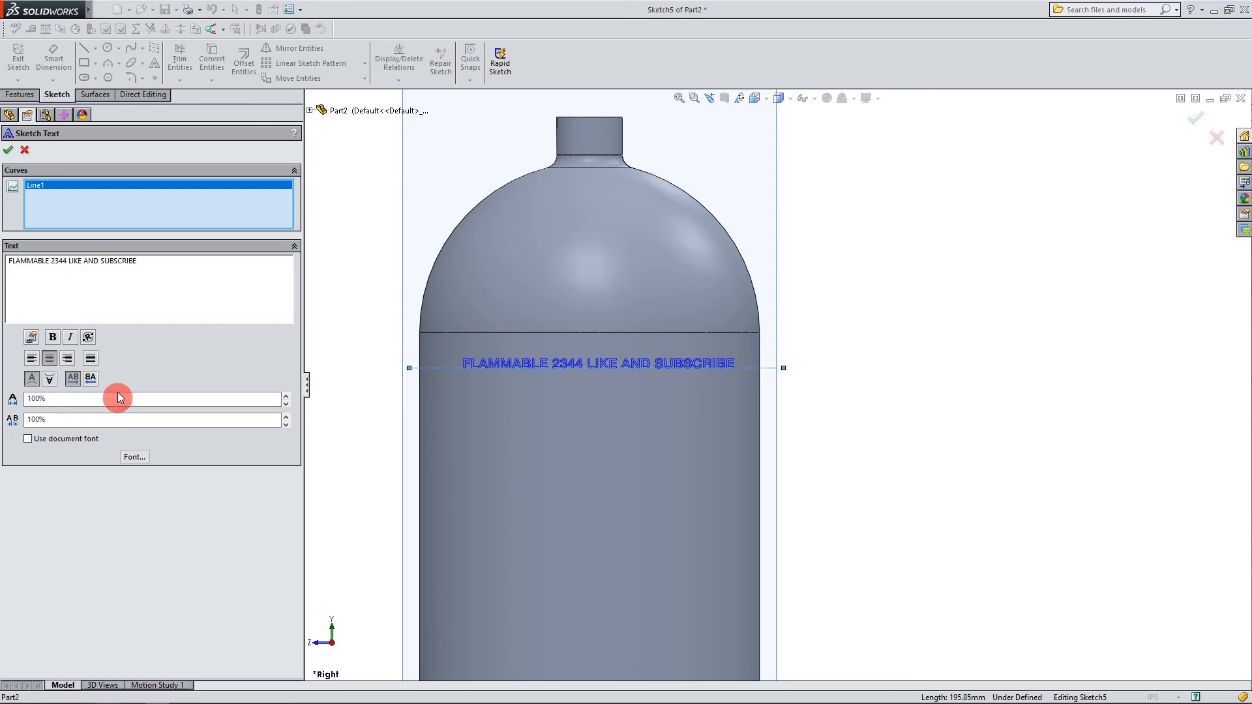
left_click(8, 151)
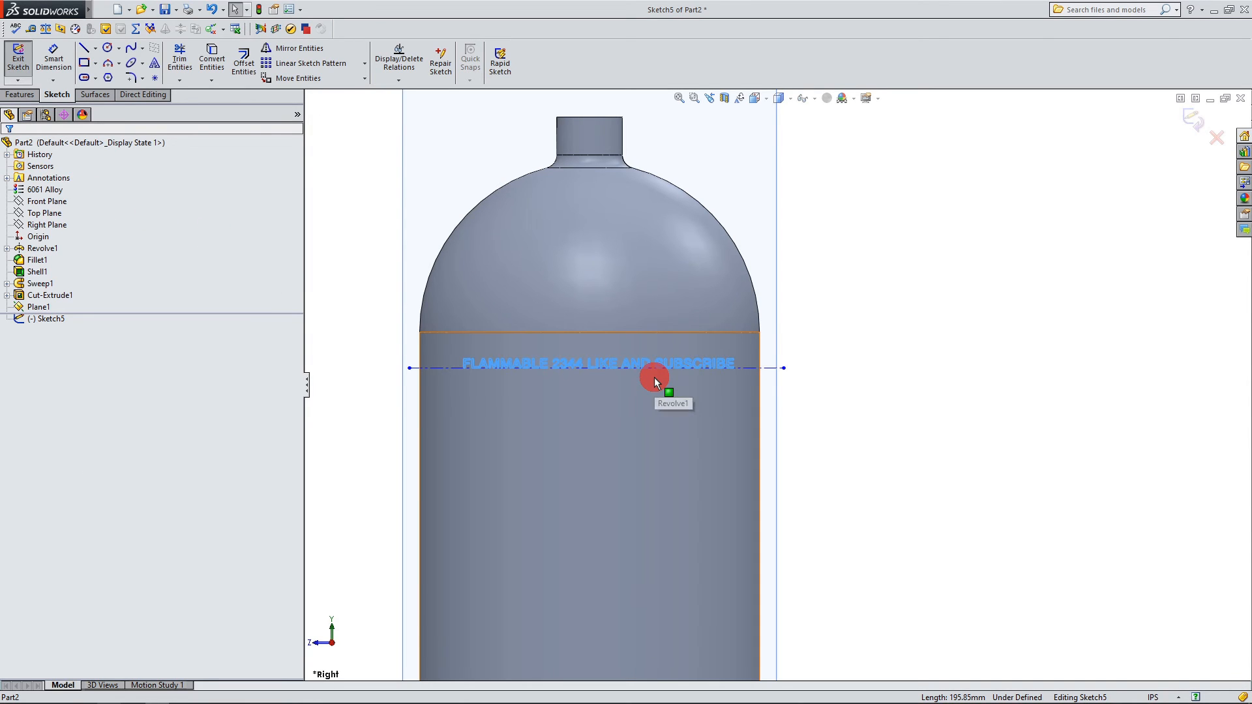
Step: Shorten the text's centerline to about 7 in by pulling both endpoints onto the tank body's outer edges
scroll(652, 377, "down", 2)
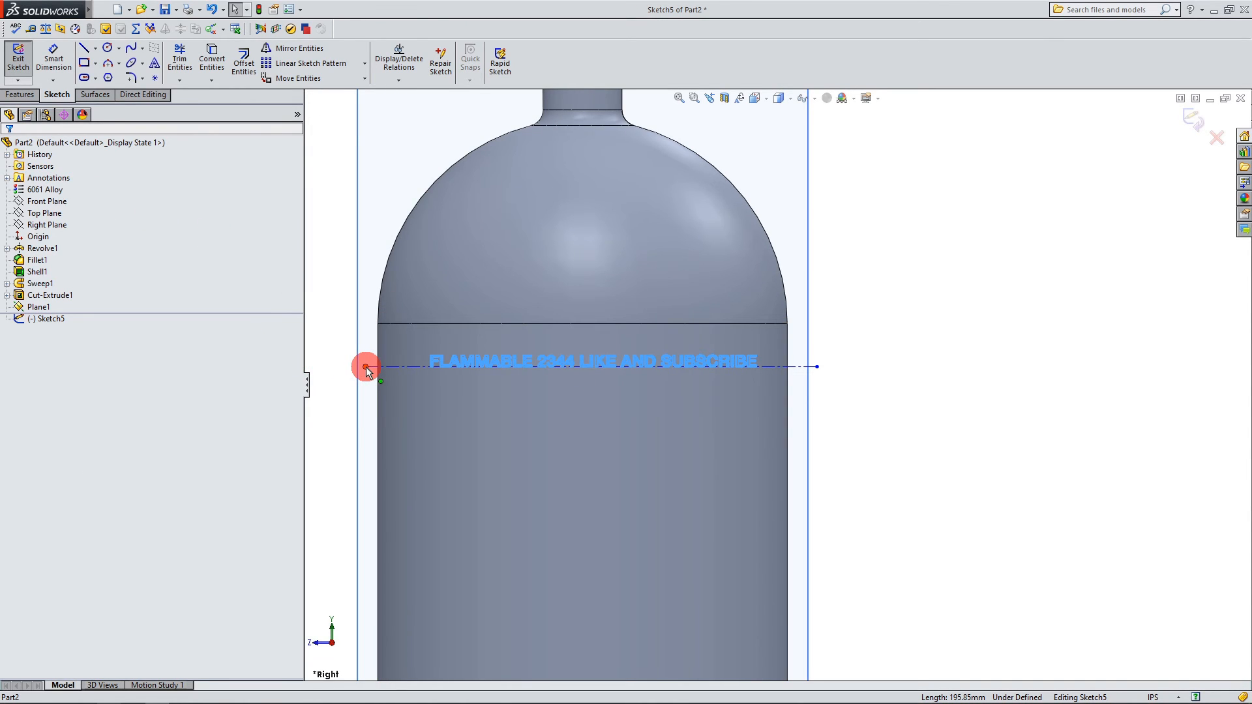
mouse_move(375, 367)
left_mouse_down()
mouse_move(401, 367)
mouse_move(377, 370)
left_mouse_up()
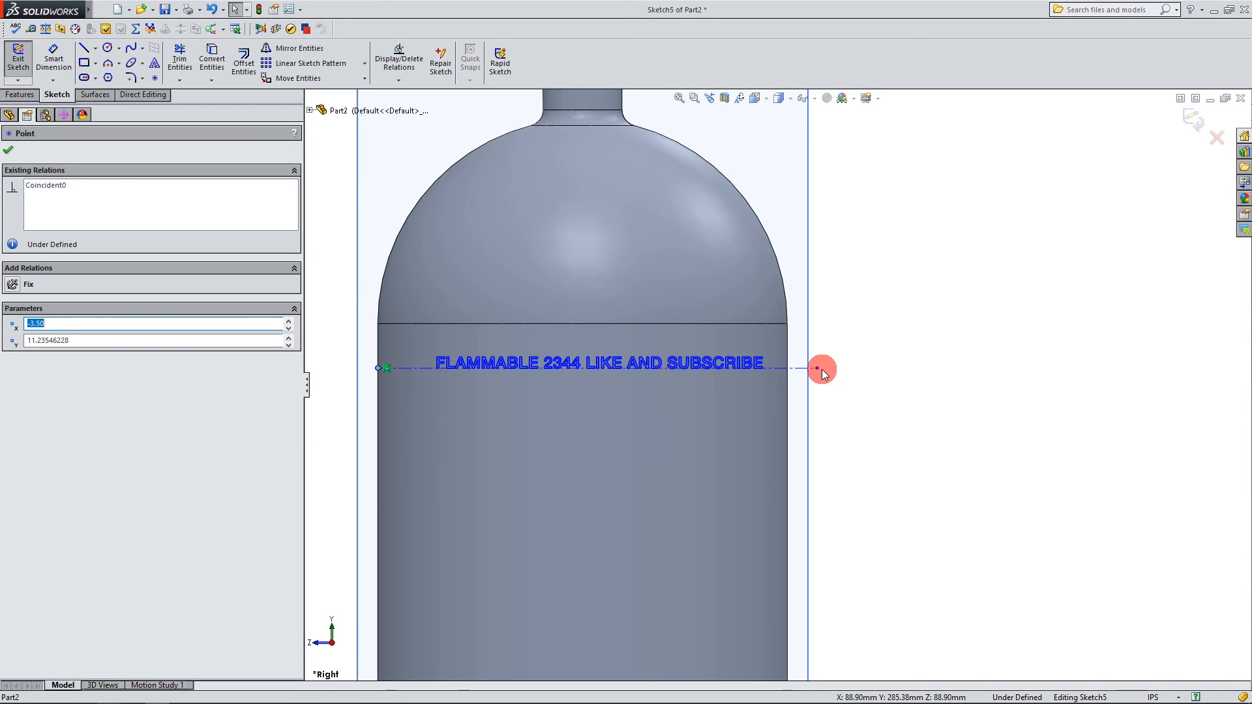
left_click_drag(819, 369, 789, 369)
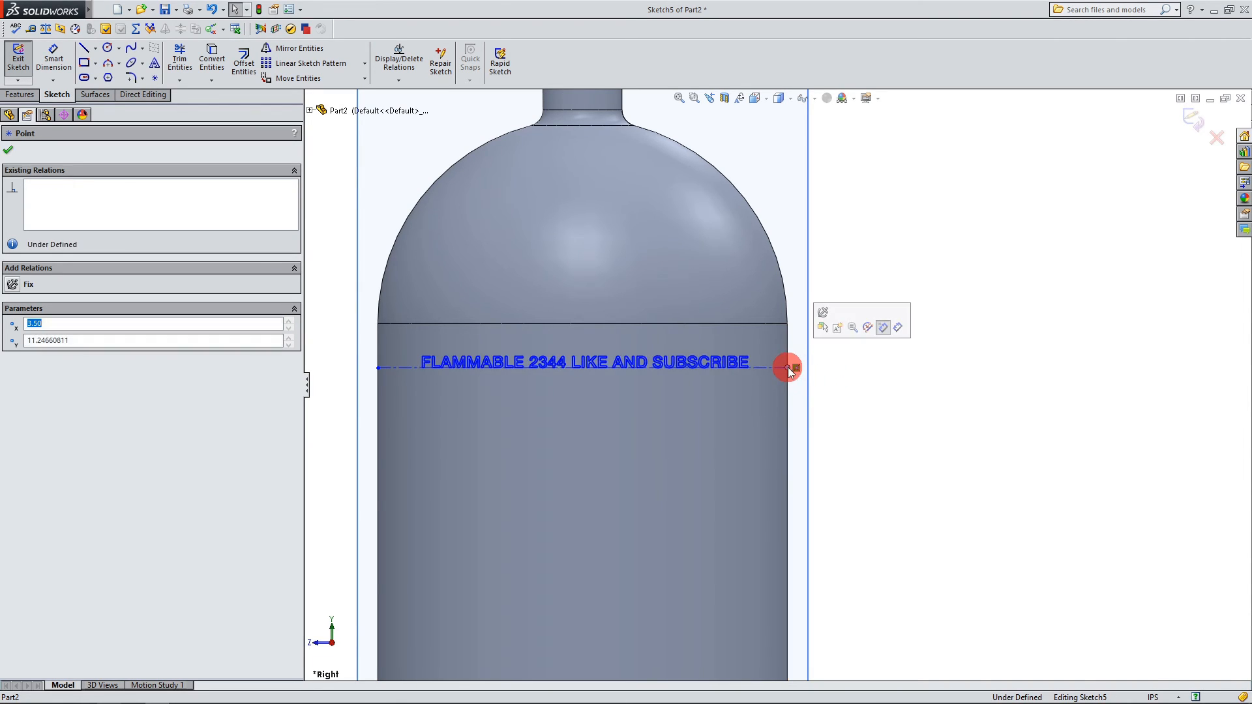
left_click(832, 389)
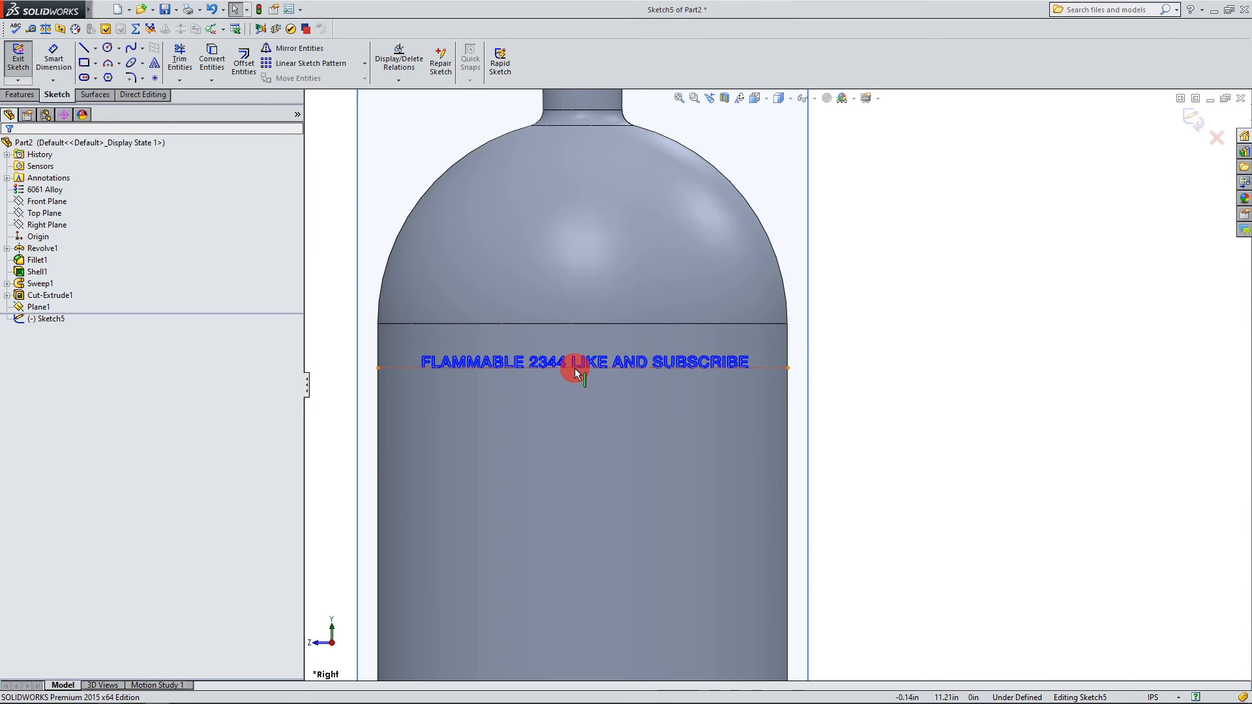
left_click(34, 322)
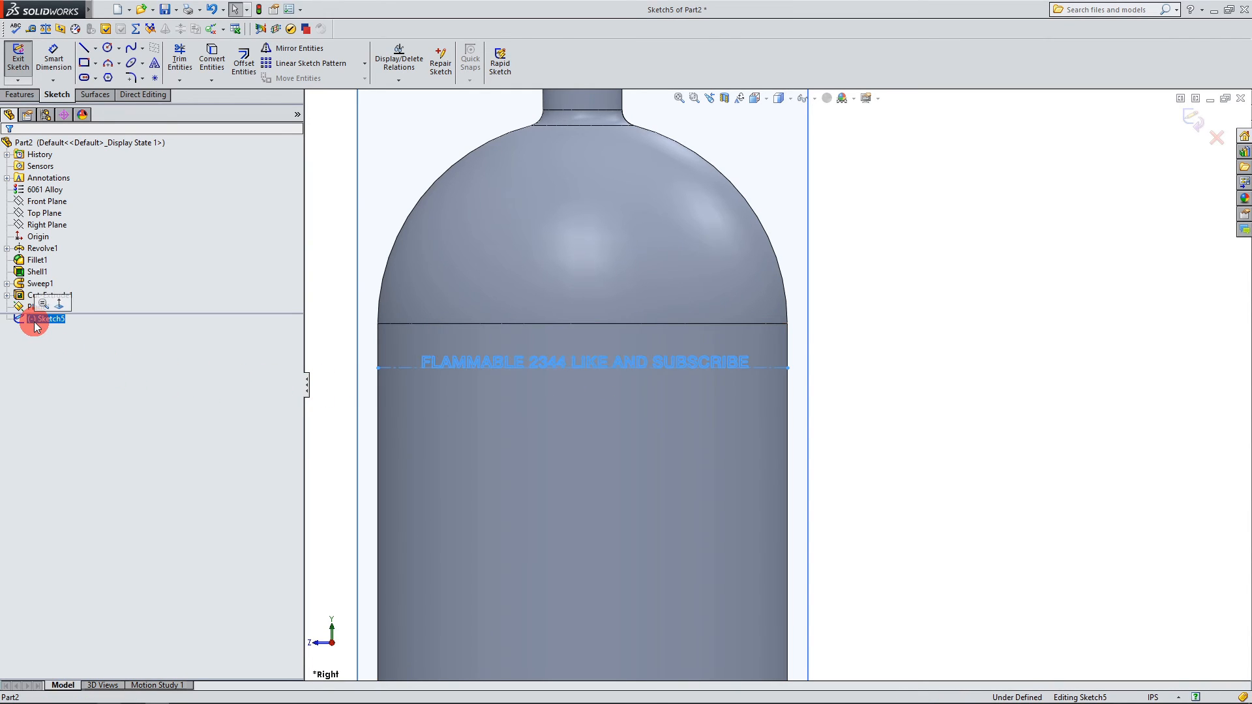
right_click(33, 322)
left_click(226, 390)
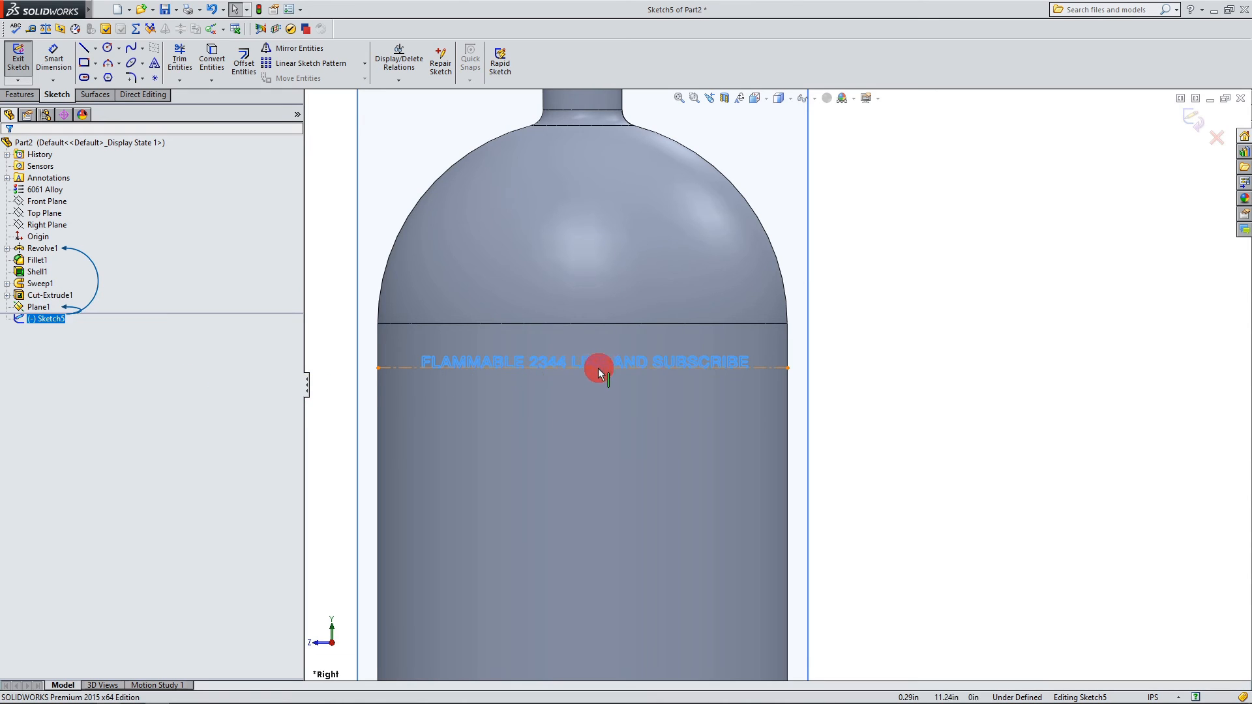
left_click(889, 362)
scroll(603, 373, "down", 1)
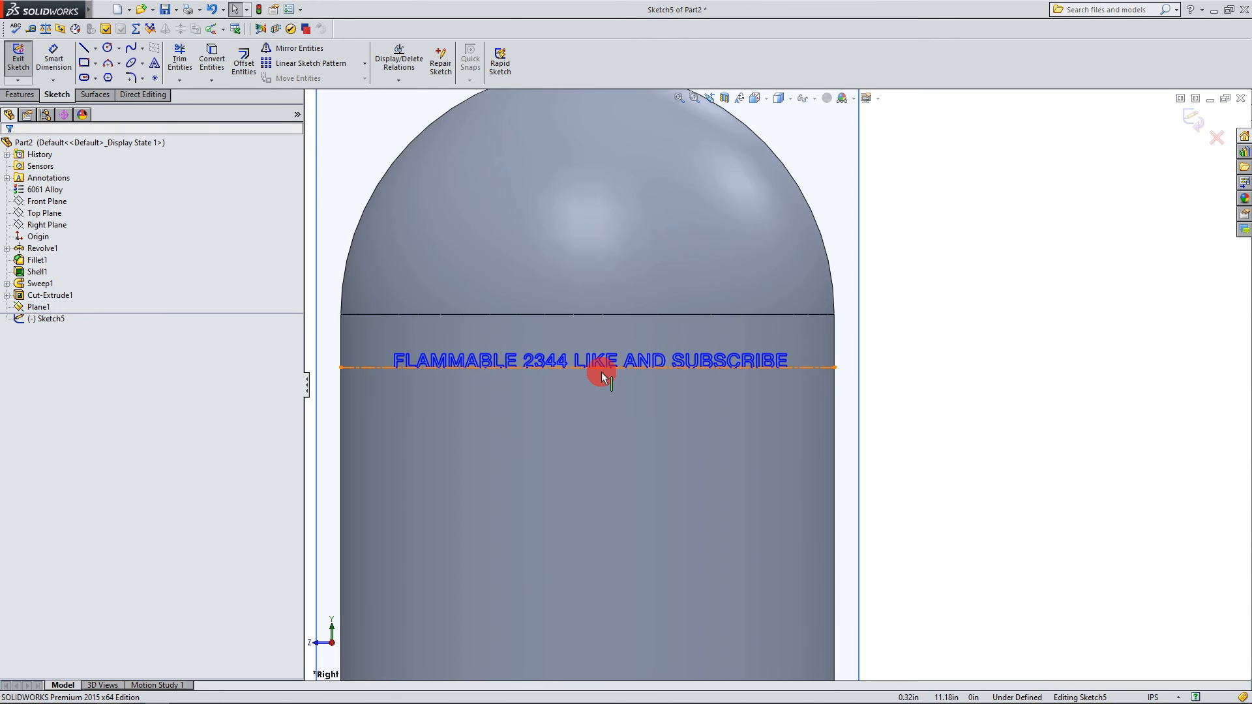
scroll(606, 376, "up", 1)
left_click(586, 362)
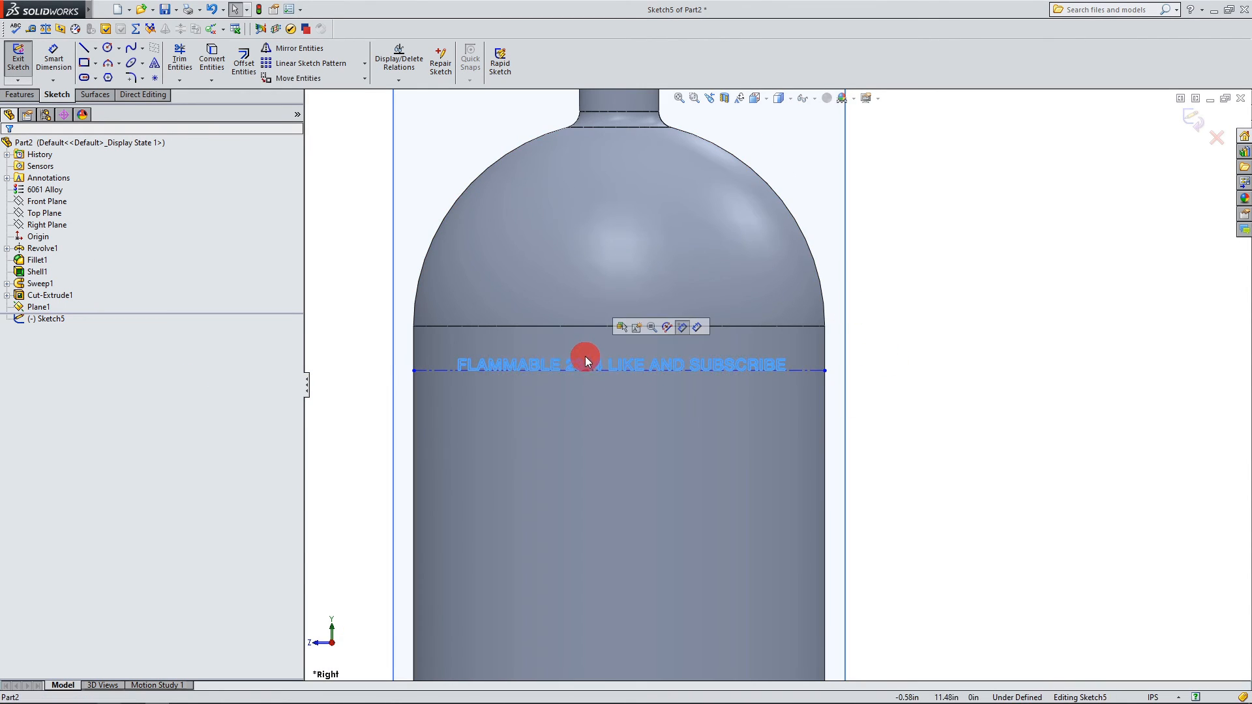
Step: Move the centerline with its text up to just below the edge where the dome meets the body, and exit the sketch
mouse_move(419, 370)
left_mouse_down()
mouse_move(433, 341)
mouse_move(435, 356)
left_mouse_up()
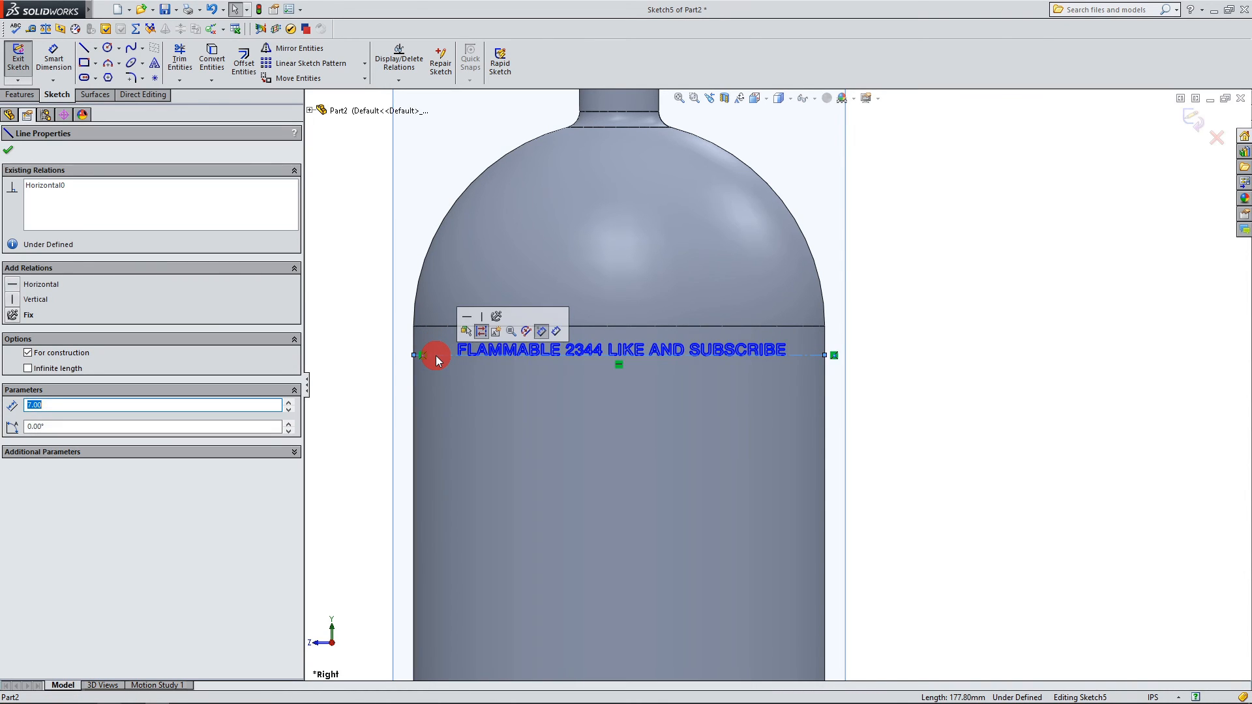
scroll(468, 348, "down", 2)
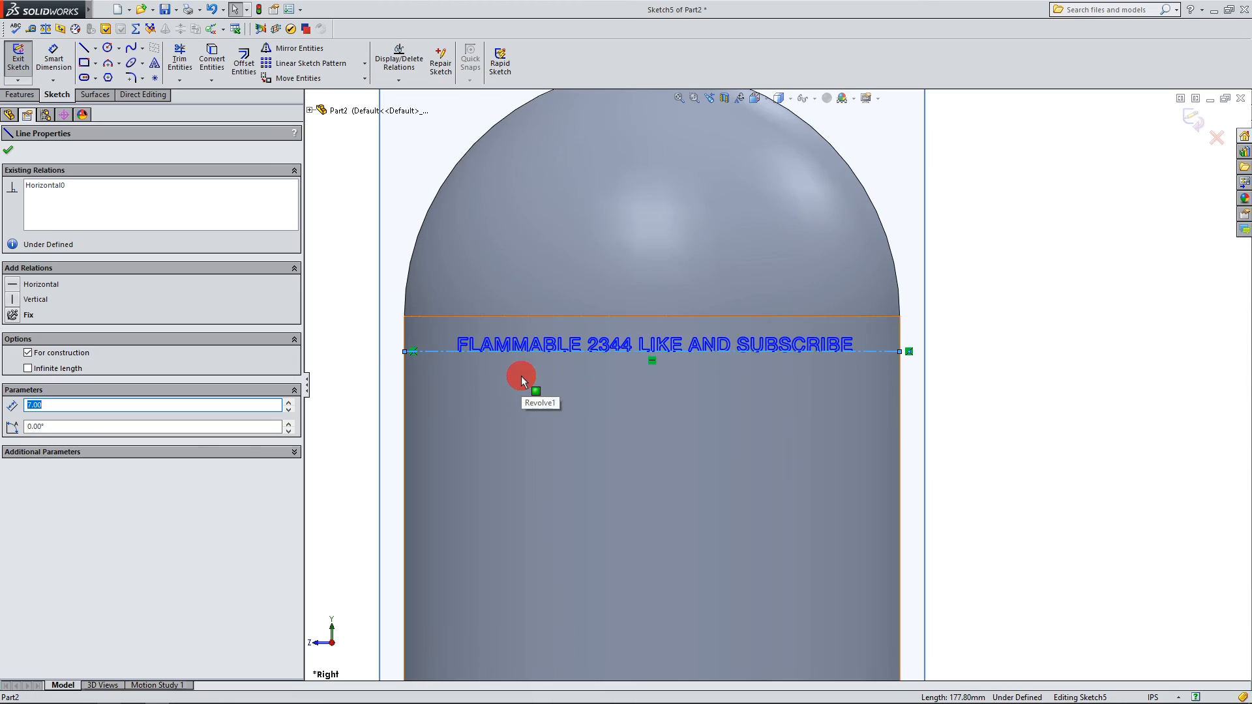
mouse_move(433, 349)
left_mouse_down()
mouse_move(435, 317)
mouse_move(438, 339)
left_mouse_up()
left_click(441, 343)
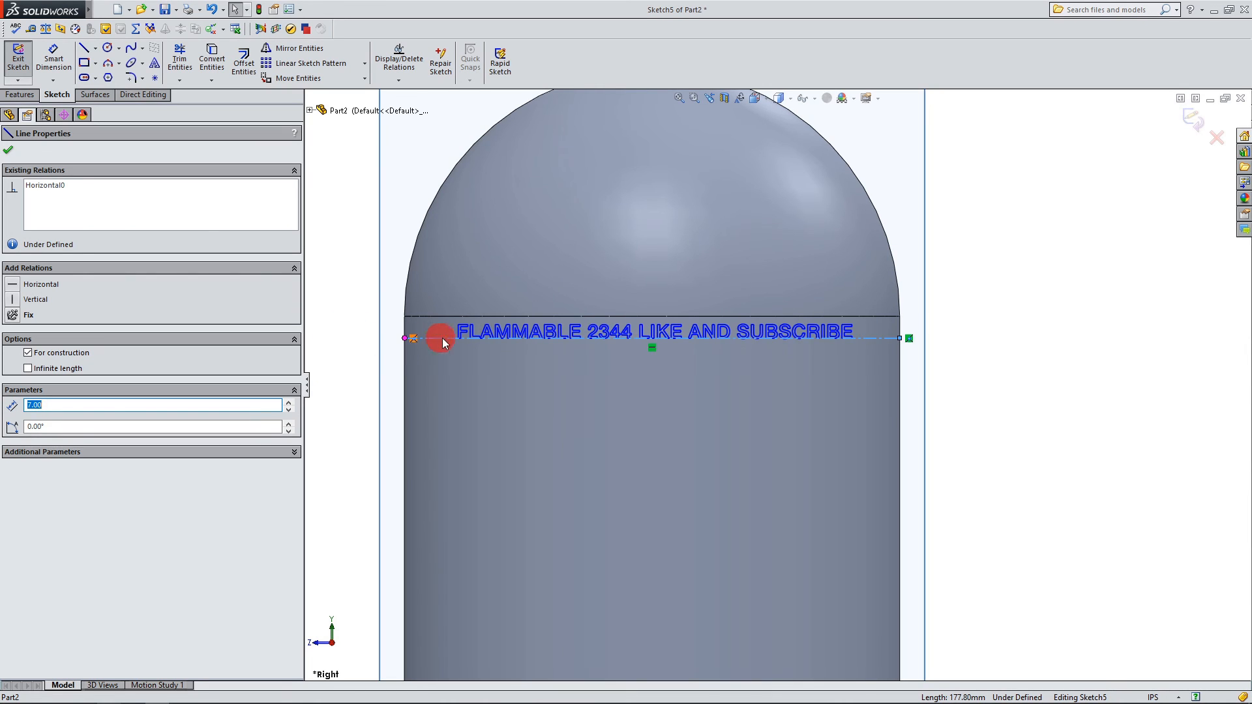
scroll(476, 353, "down", 3)
left_click_drag(491, 350, 488, 347)
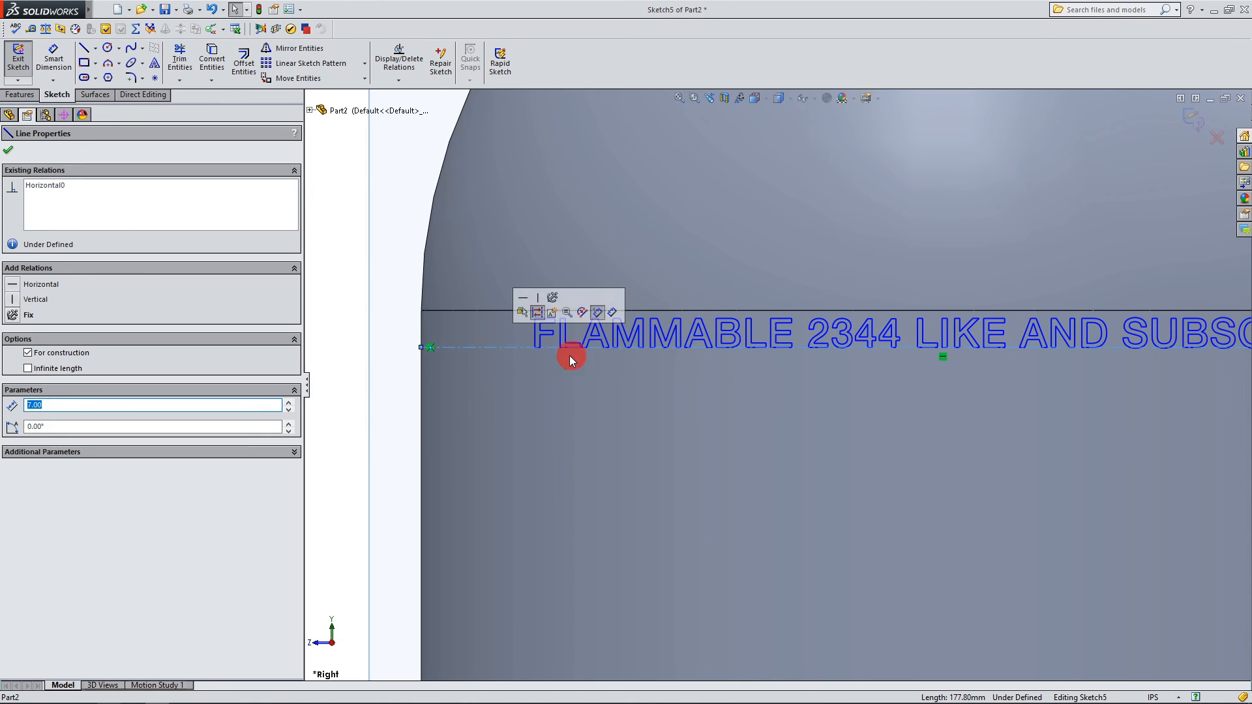
scroll(569, 357, "up", 5)
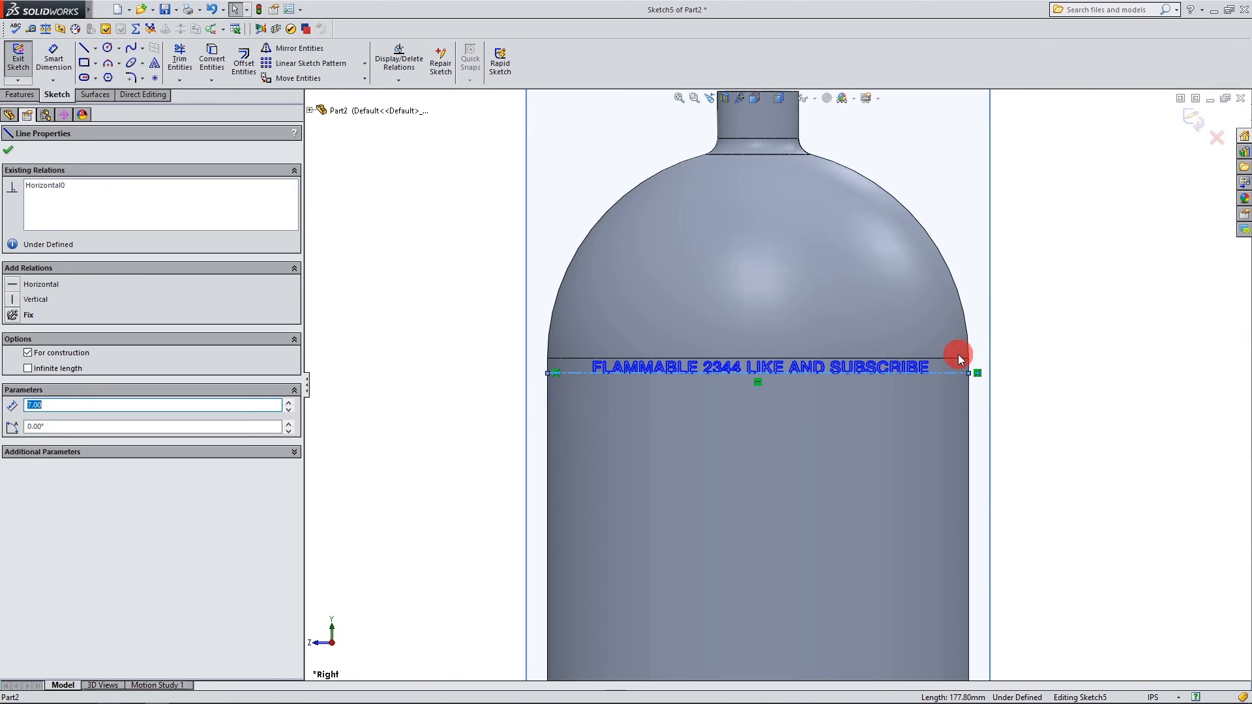
left_click(1194, 120)
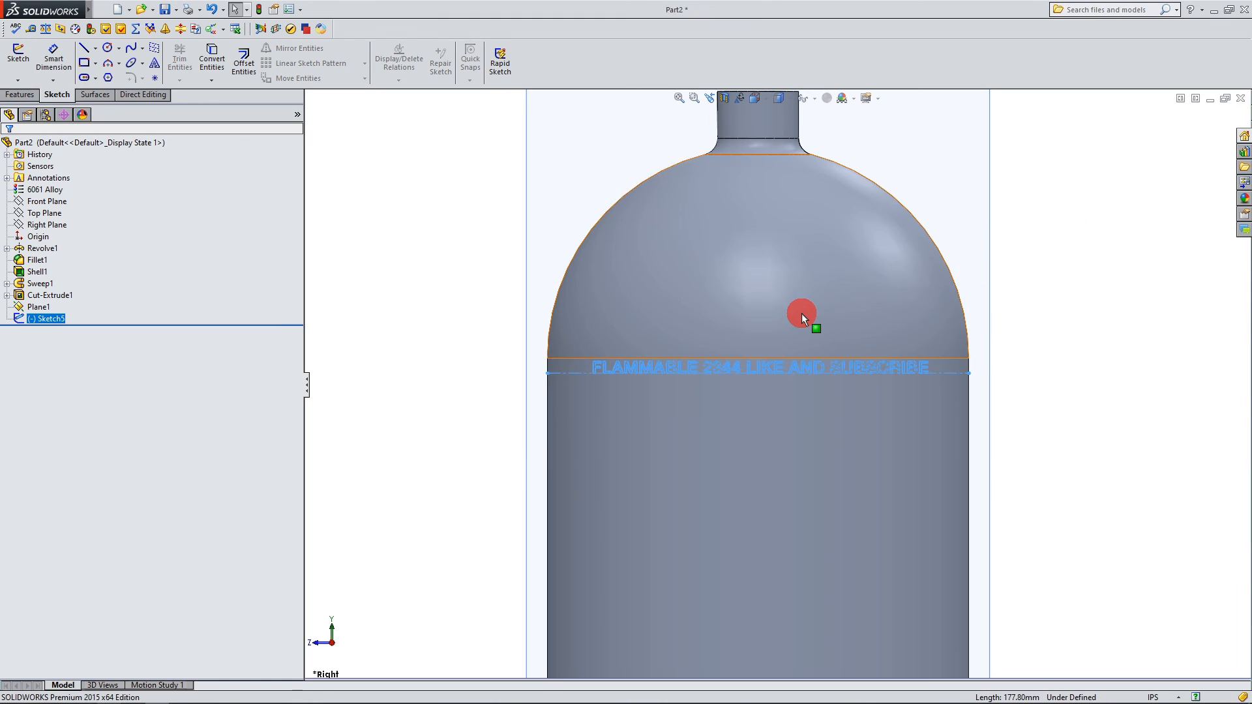
Step: Start a Wrap feature from the text sketch using the Deboss option and the tank body's cylindrical face as the target
scroll(802, 316, "up", 2)
mouse_move(88, 9)
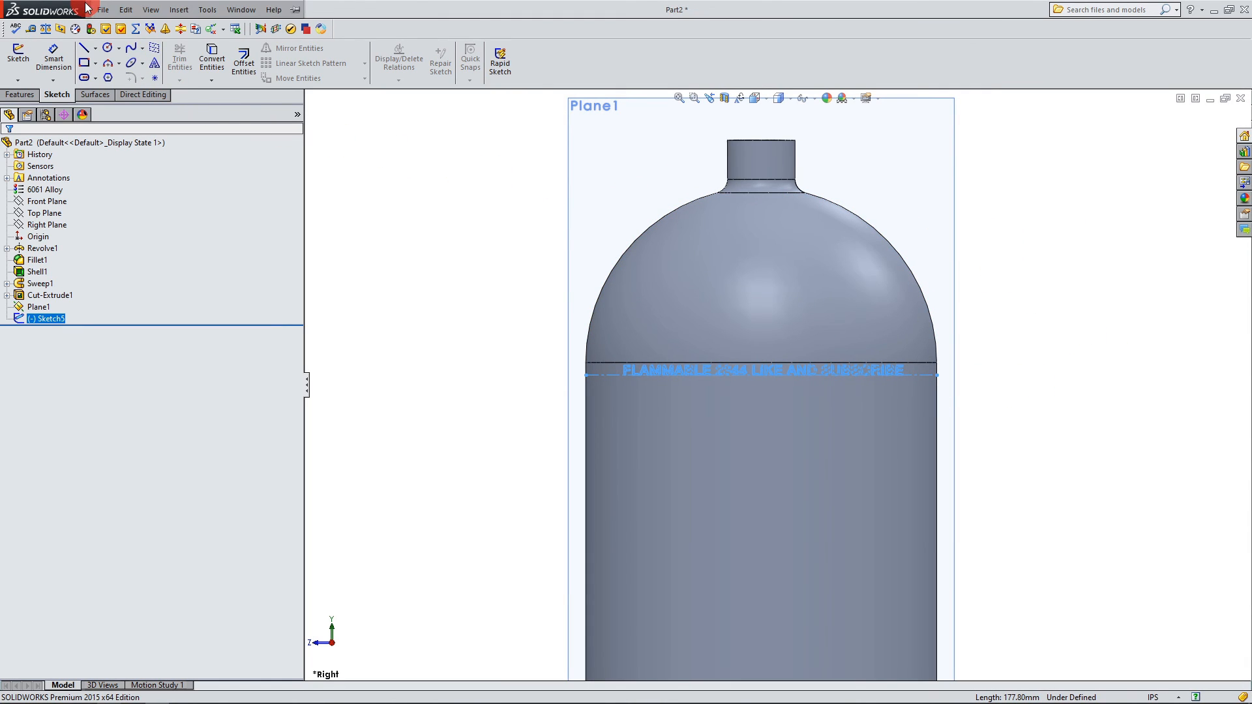
left_click(178, 10)
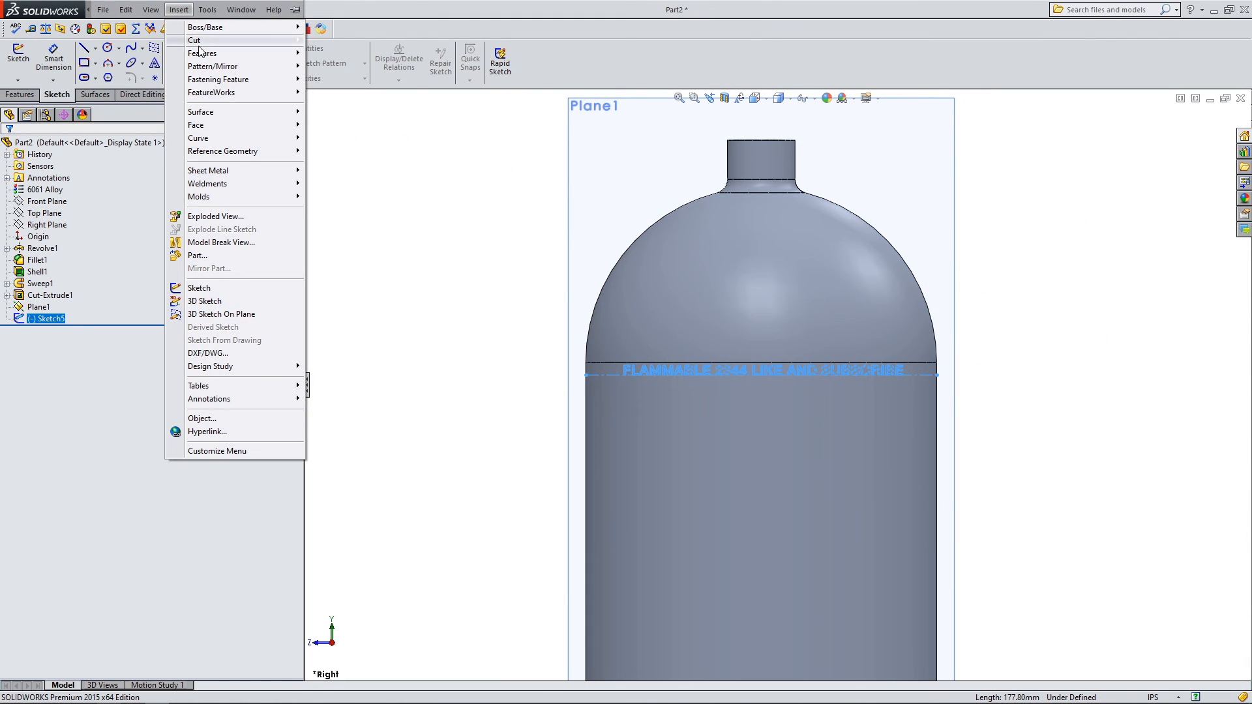
mouse_move(205, 57)
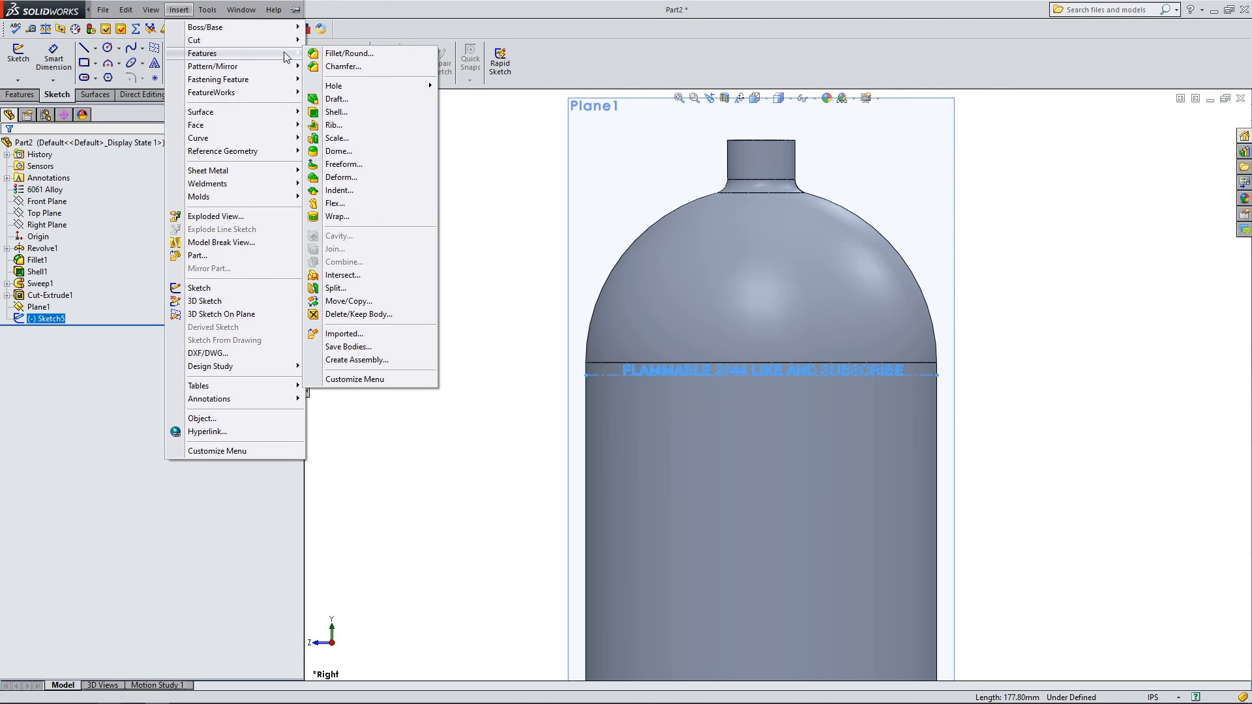
left_click(362, 221)
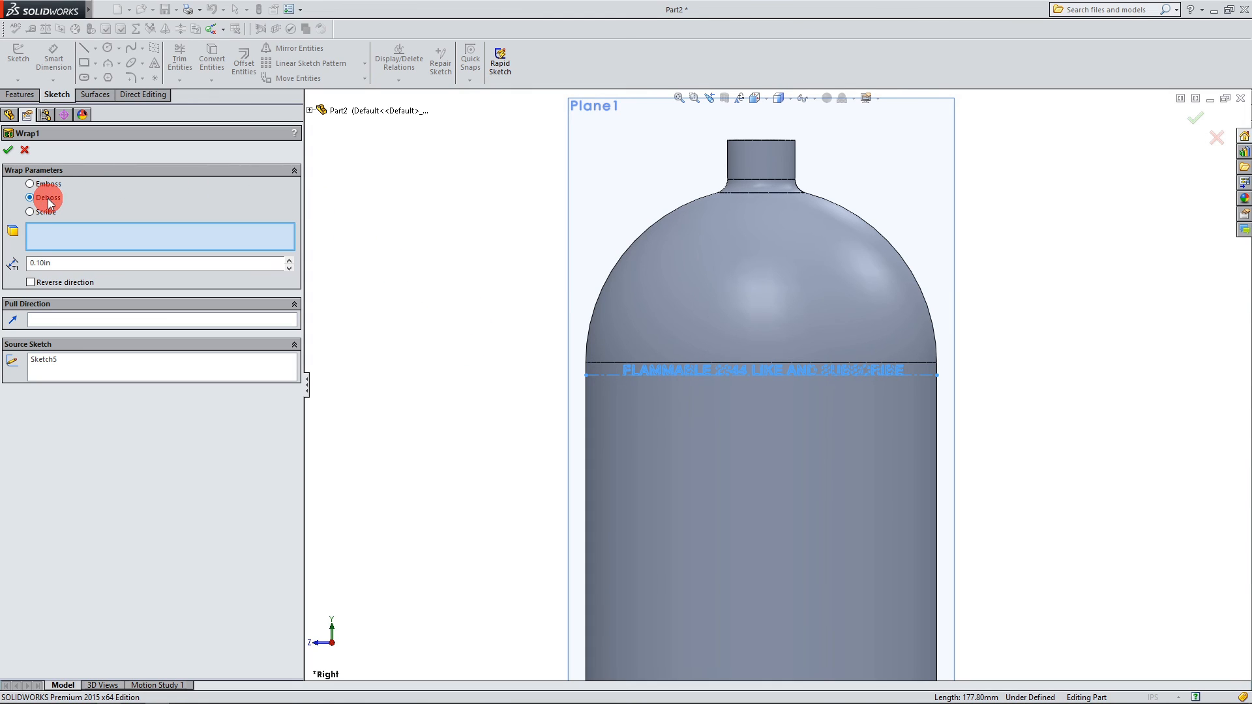
scroll(781, 378, "down", 3)
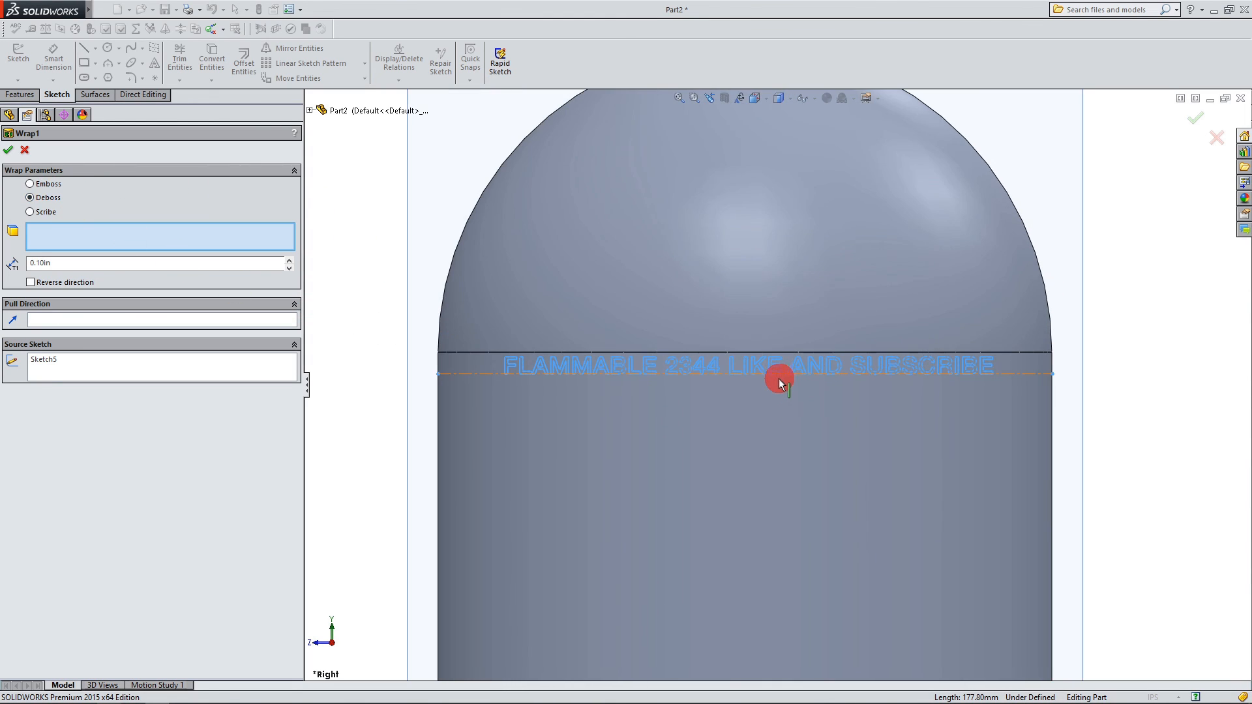
middle_click_drag(678, 401, 493, 369)
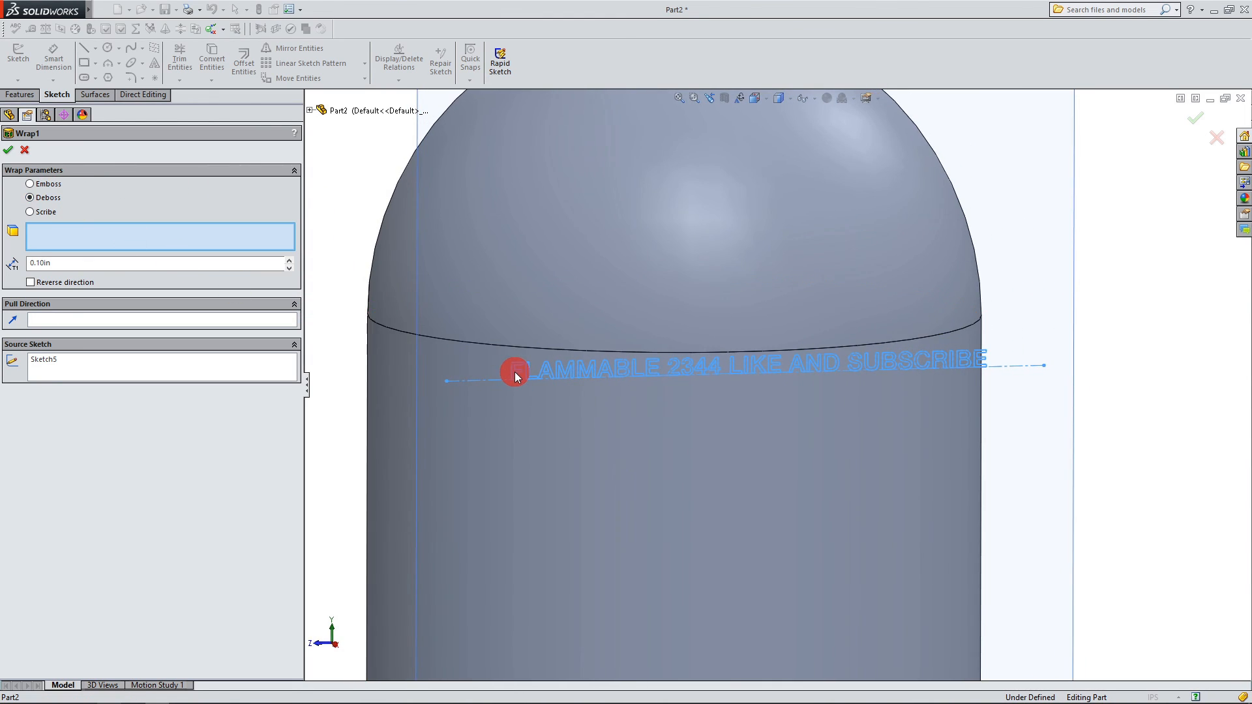
scroll(361, 260, "up", 5)
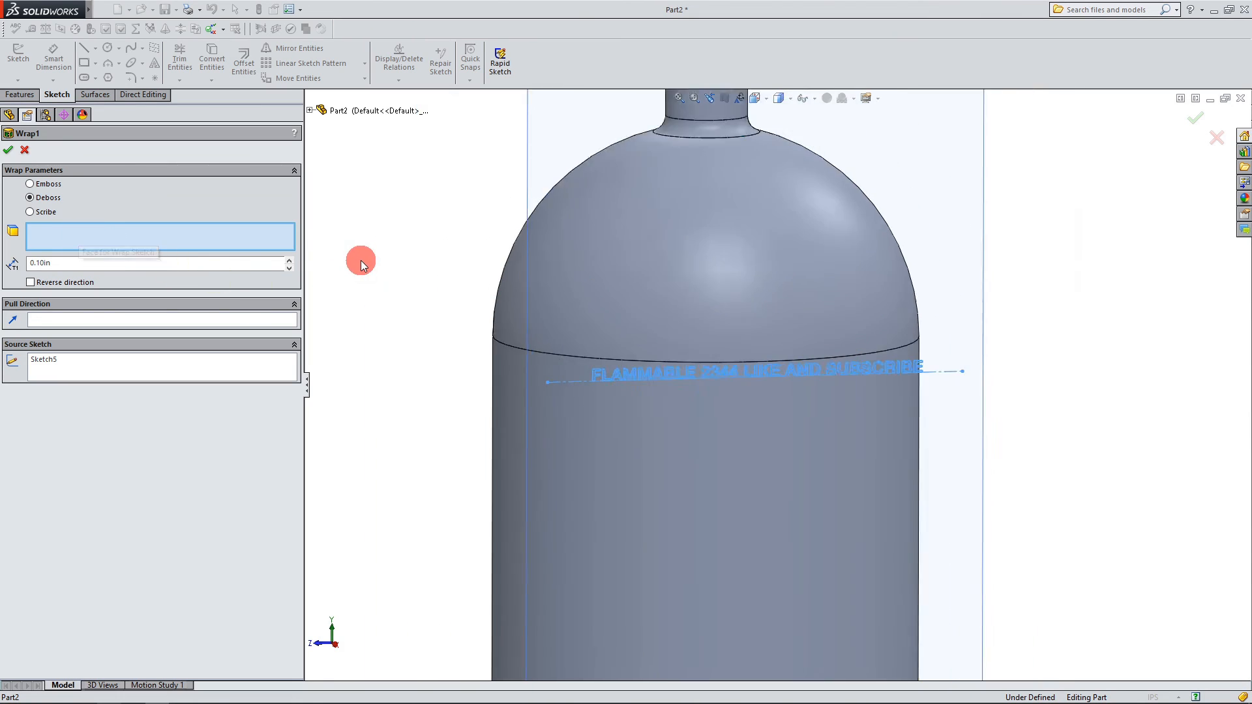
scroll(924, 353, "down", 2)
scroll(820, 335, "down", 2)
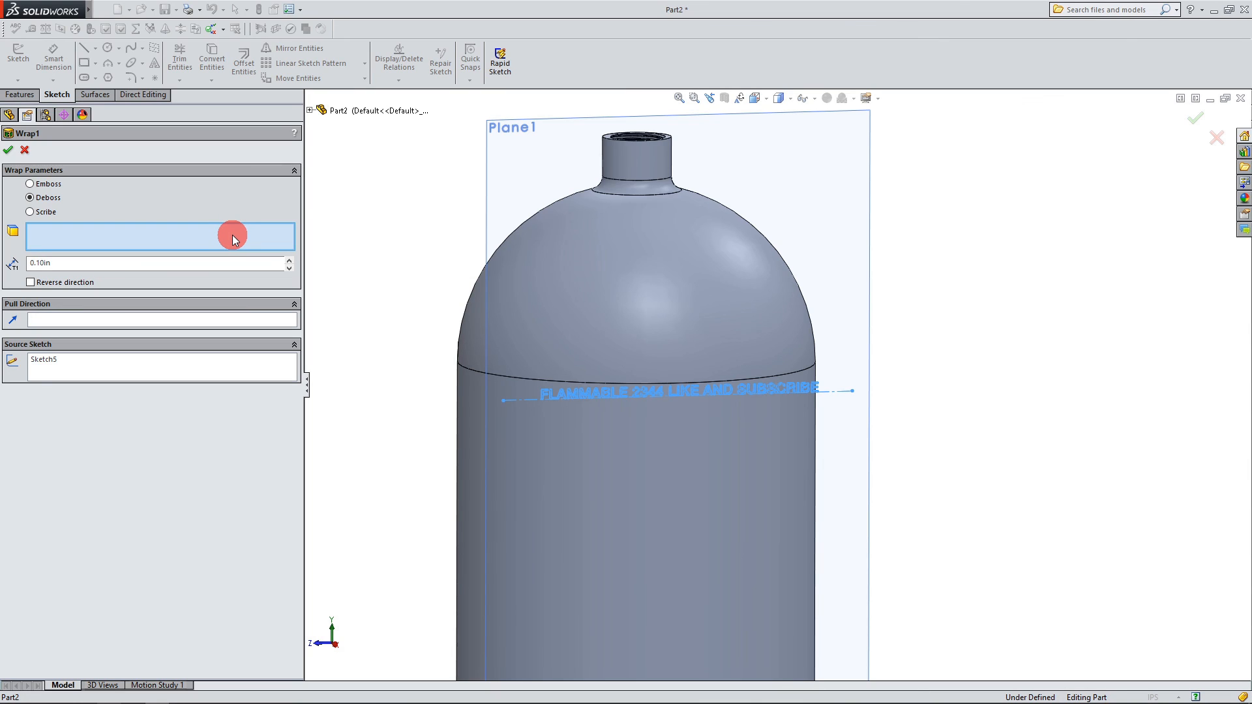
left_click(468, 425)
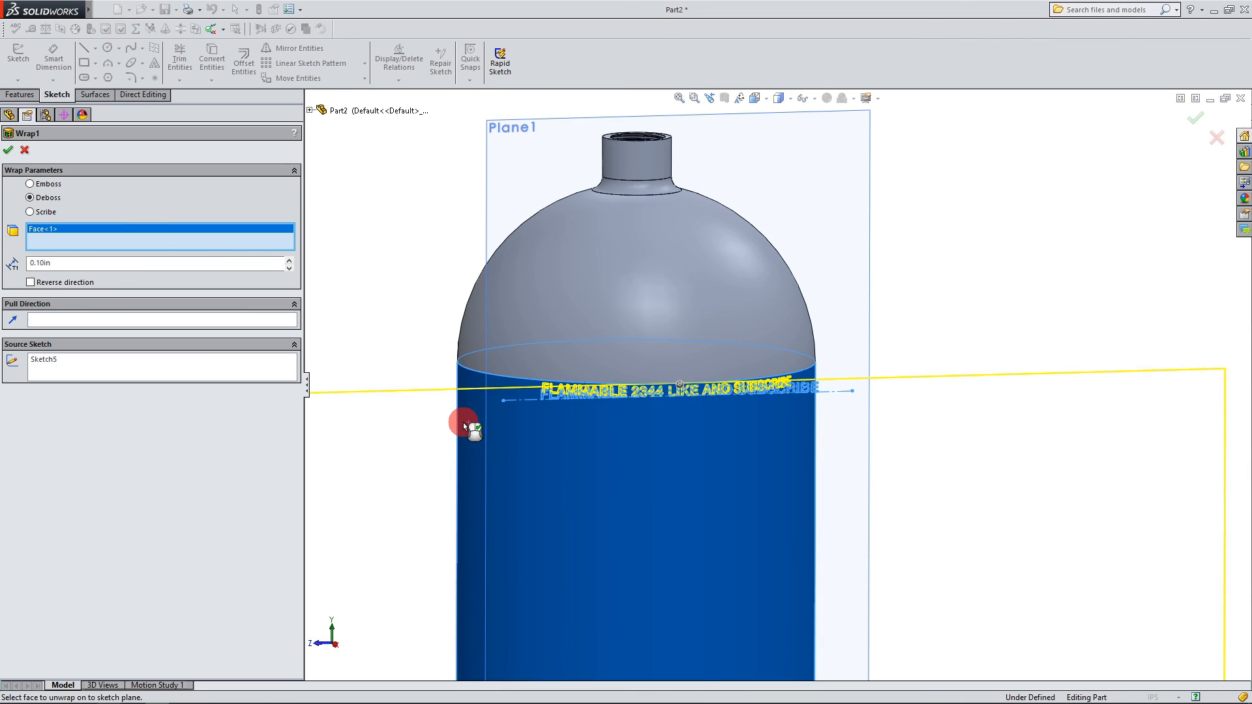
Step: Set the deboss depth to 0.01 in and accept the Wrap feature
scroll(678, 419, "down", 1)
middle_click_drag(693, 423, 674, 447)
scroll(674, 448, "down", 2)
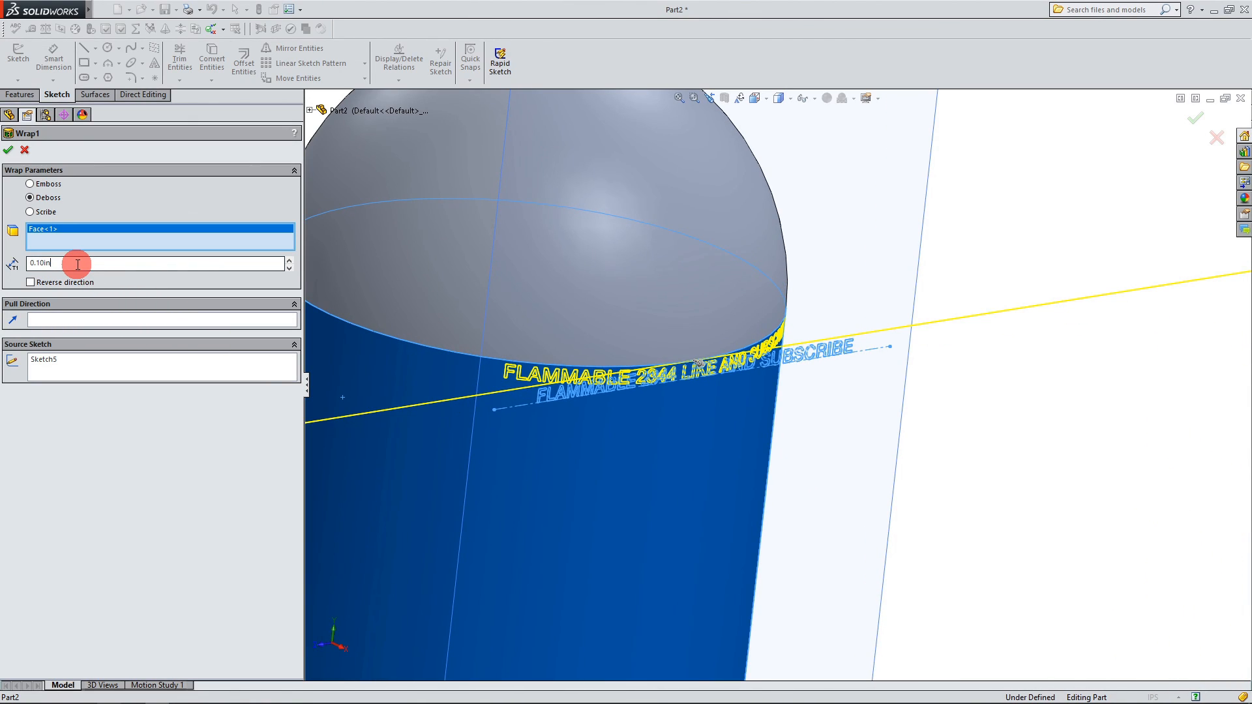
left_click_drag(78, 264, 38, 262)
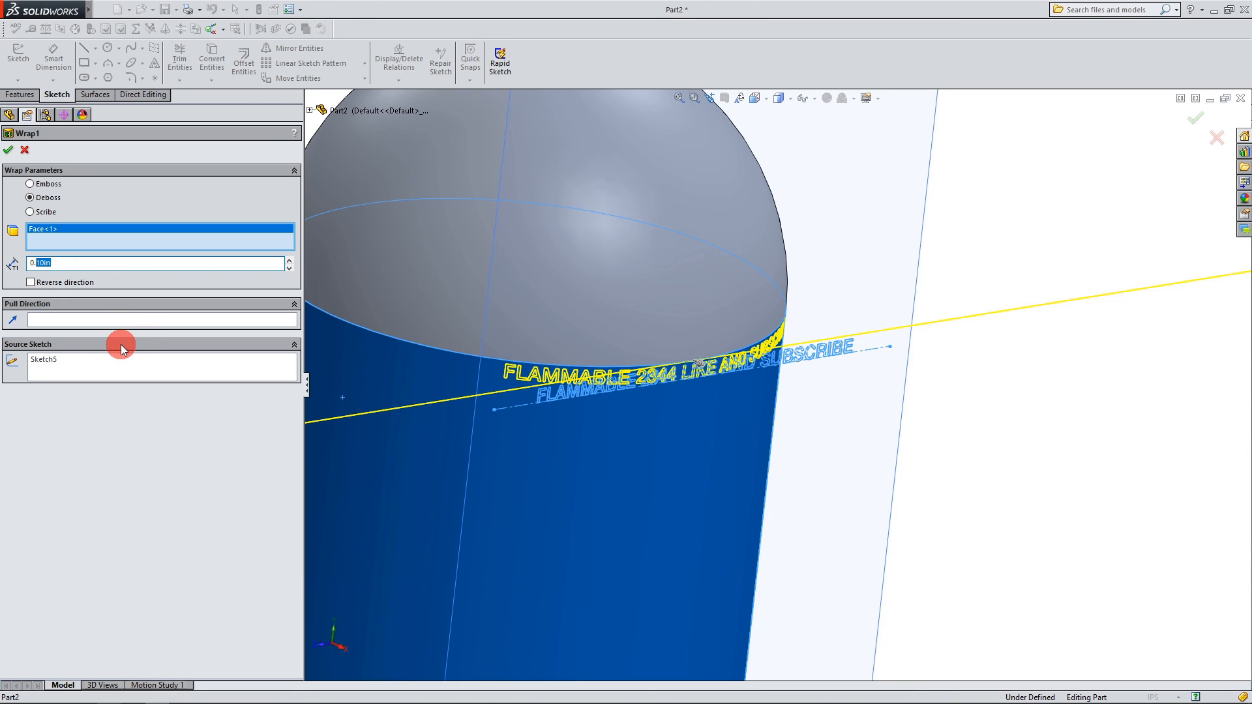
type("0")
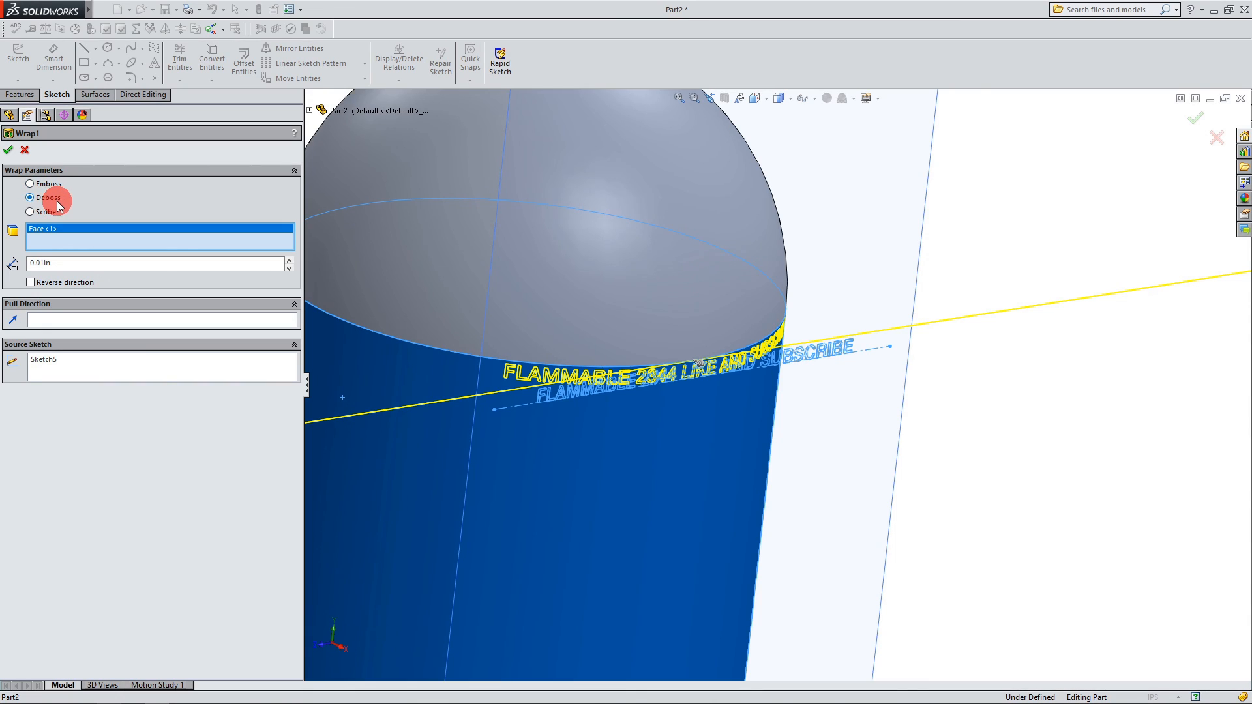
left_click(7, 150)
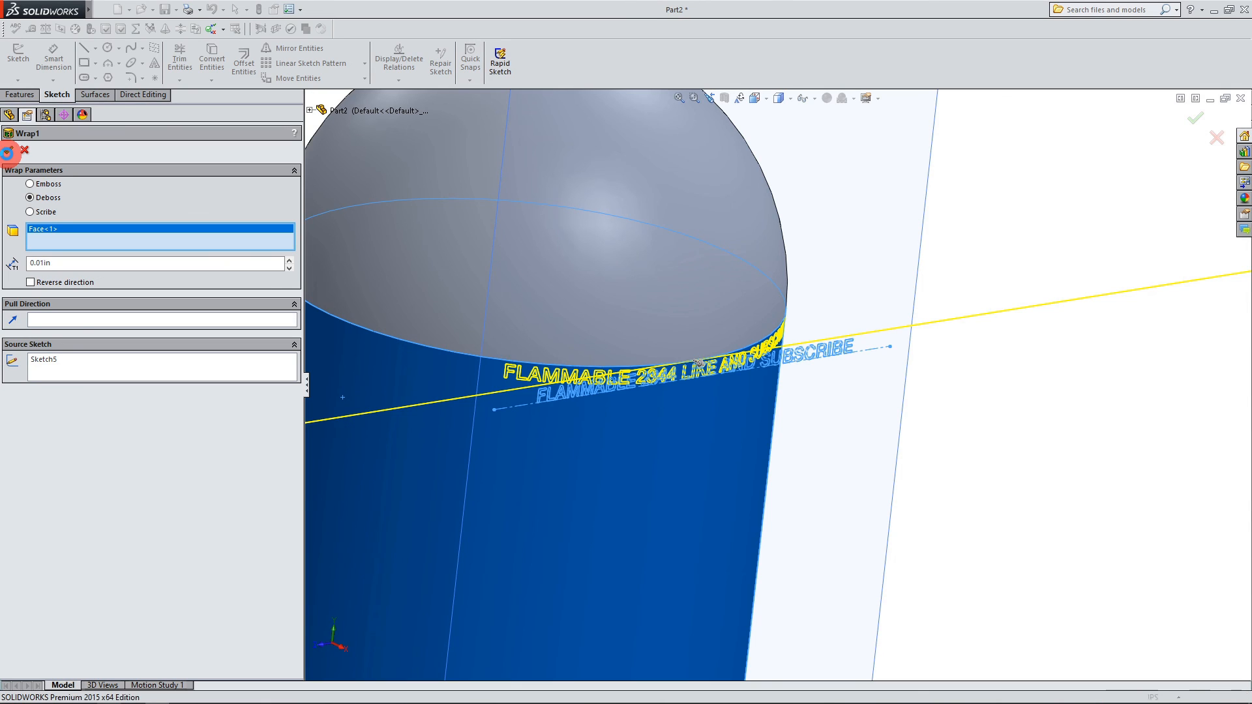
Step: Examine the debossed lettering around the tank body from several angles, close up and from farther away
scroll(515, 388, "up", 1)
scroll(516, 387, "up", 1)
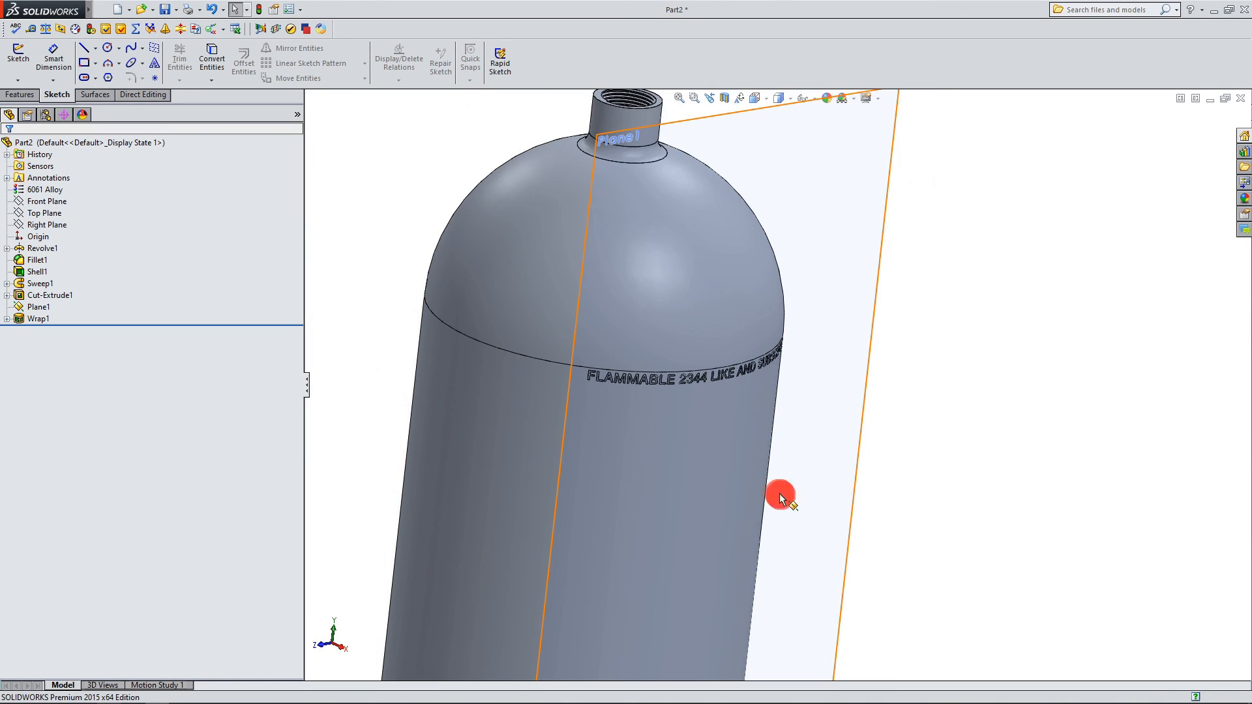
middle_click_drag(780, 492, 704, 442)
scroll(909, 421, "down", 2)
scroll(908, 421, "down", 2)
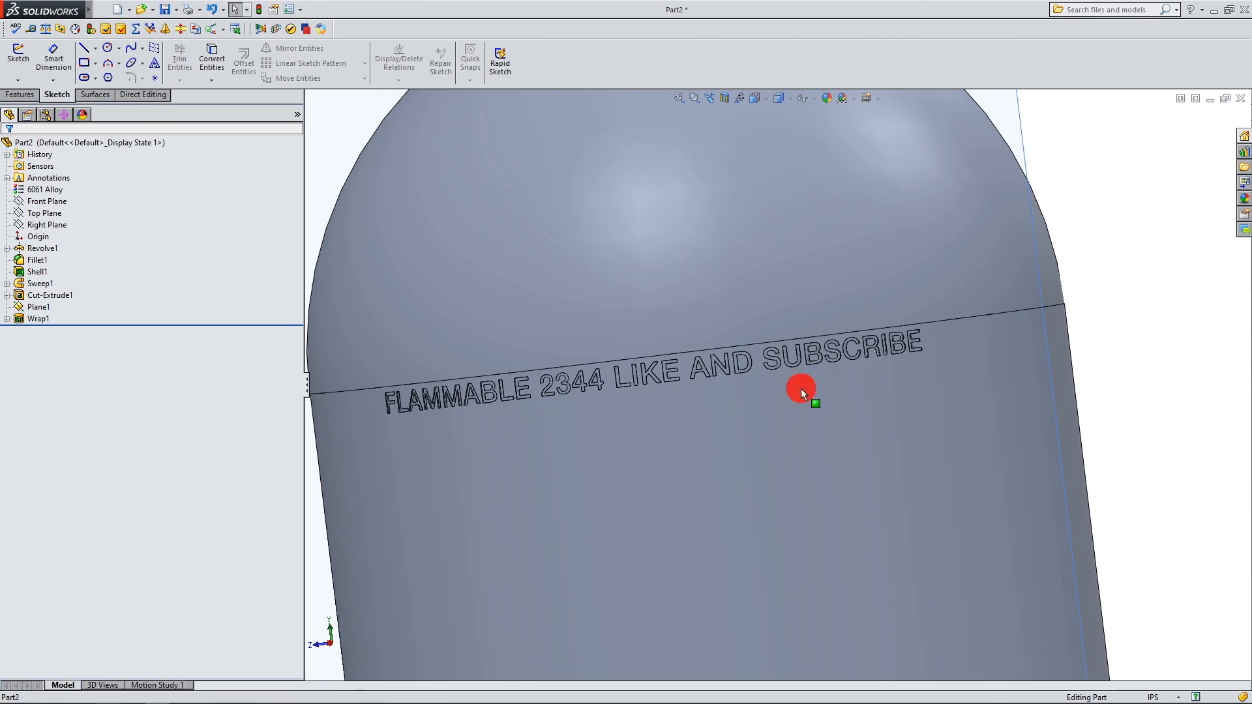
middle_click_drag(801, 388, 913, 387)
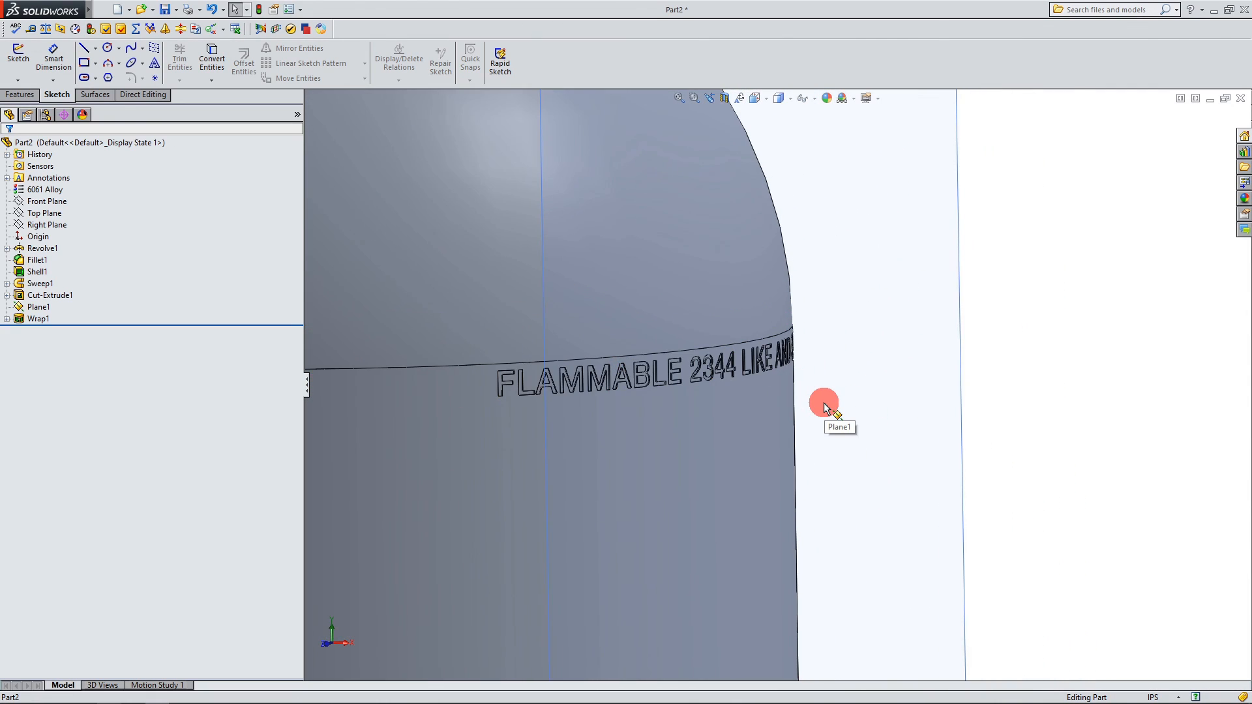
scroll(824, 402, "up", 4)
middle_click_drag(811, 490, 746, 460)
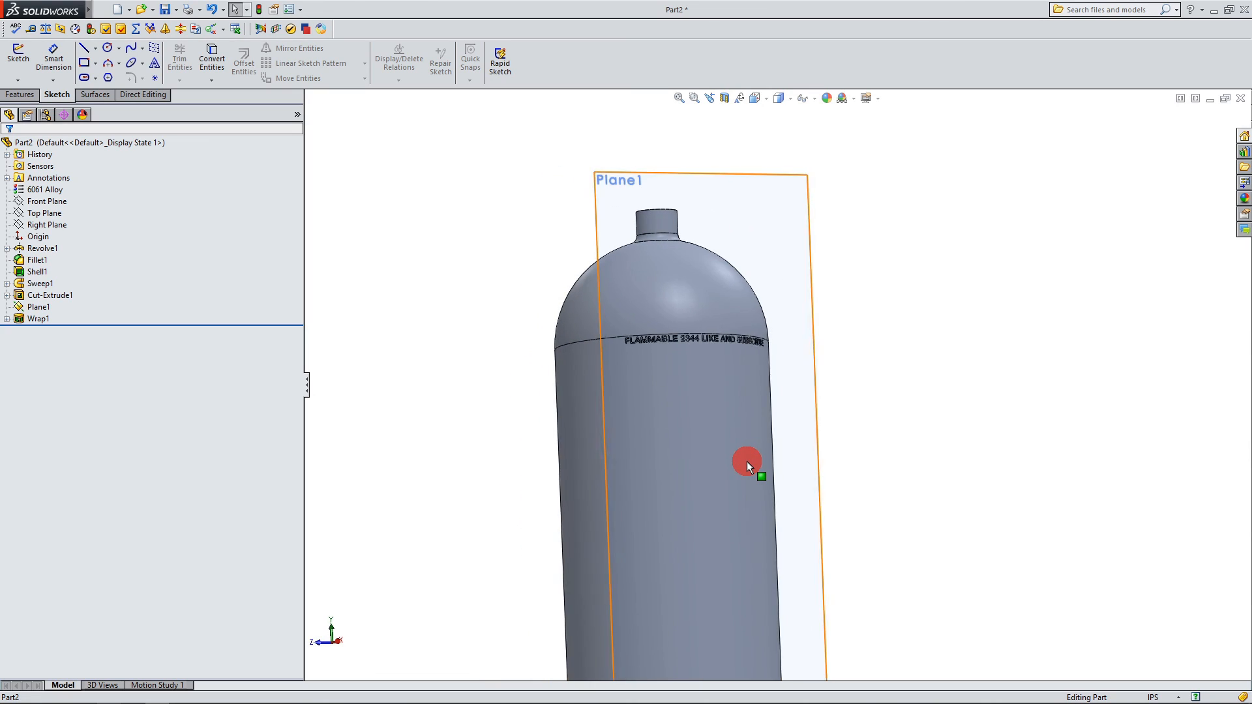